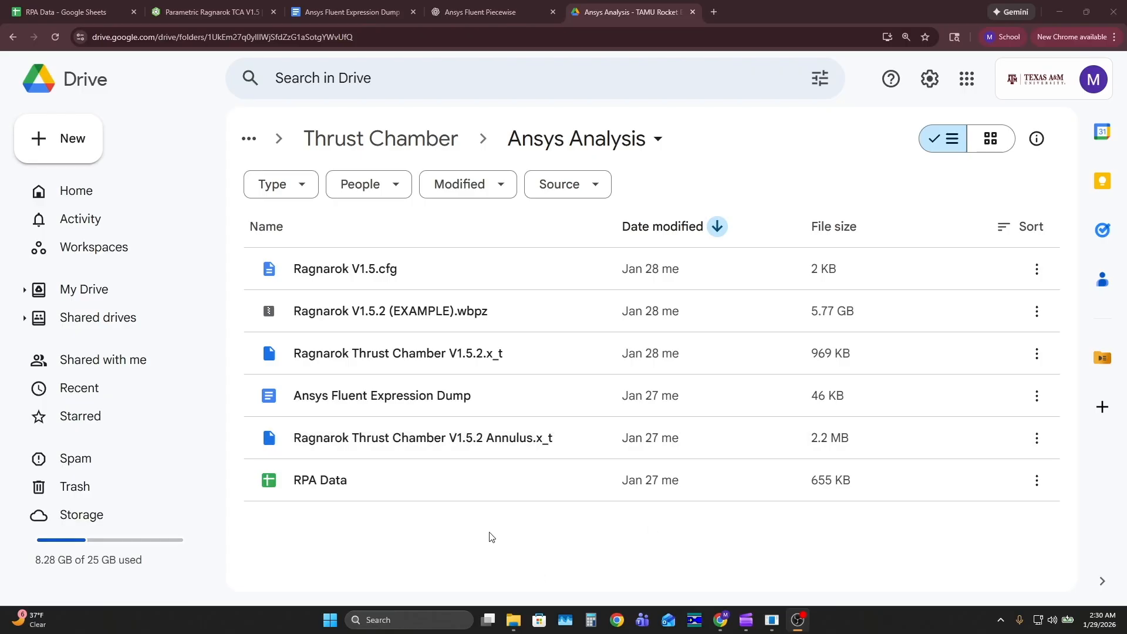
Look up the parent folders of the Ansys Analysis folder in the shared drive
{"action": "left_click", "coordinate": [249, 139]}
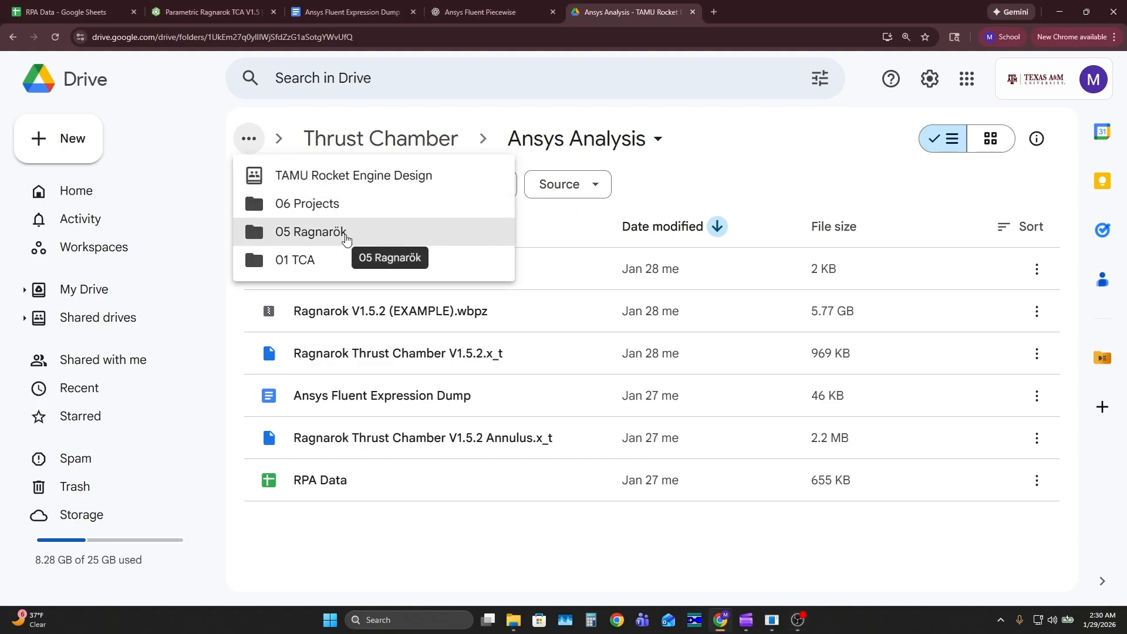
{"action": "left_click", "coordinate": [429, 512]}
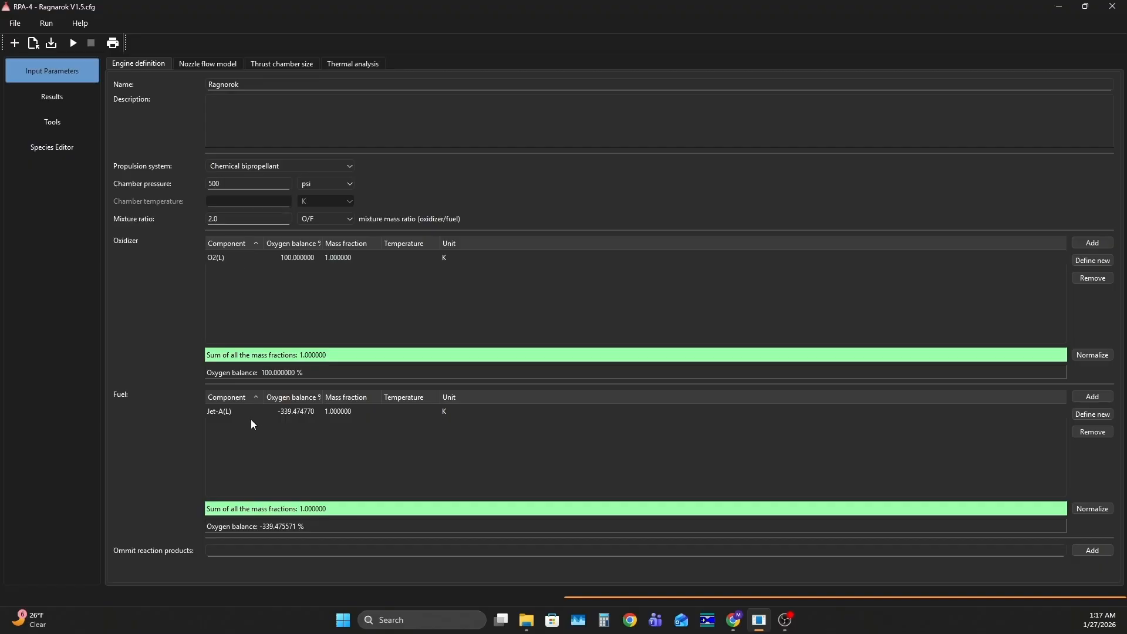
Switch to RPA and review the nozzle flow model's inlet, exit and ambient conditions and the thrust chamber size inputs
{"action": "left_click", "coordinate": [218, 63]}
{"action": "scroll", "coordinate": [157, 206], "scroll_direction": "up", "scroll_amount": 5}
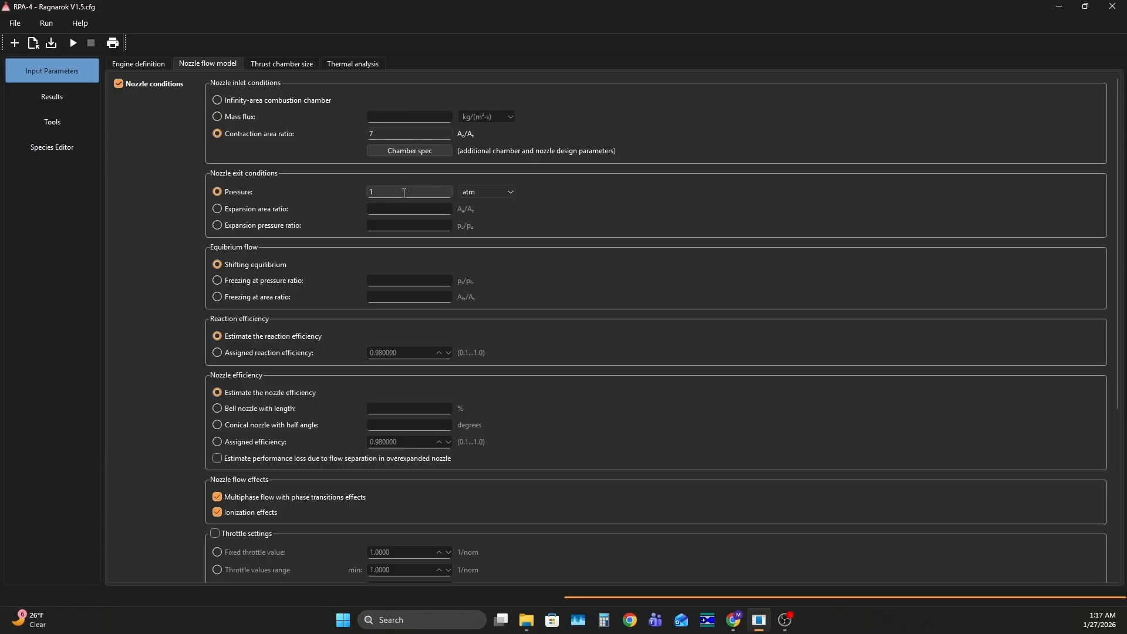
{"action": "scroll", "coordinate": [158, 221], "scroll_direction": "down", "scroll_amount": 5}
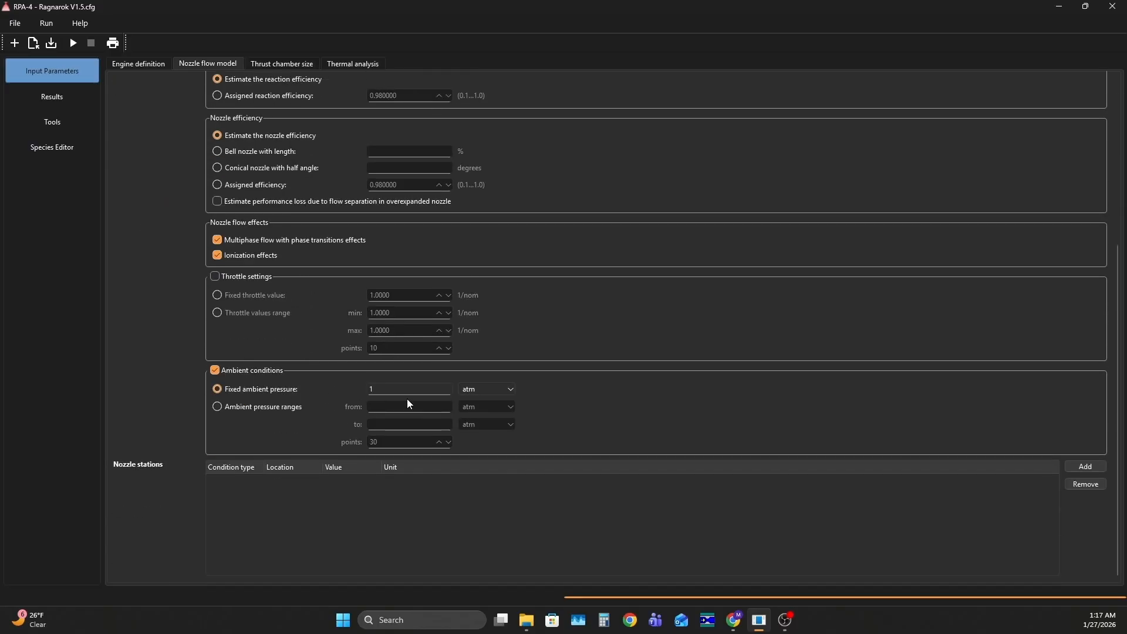
{"action": "left_click", "coordinate": [271, 61]}
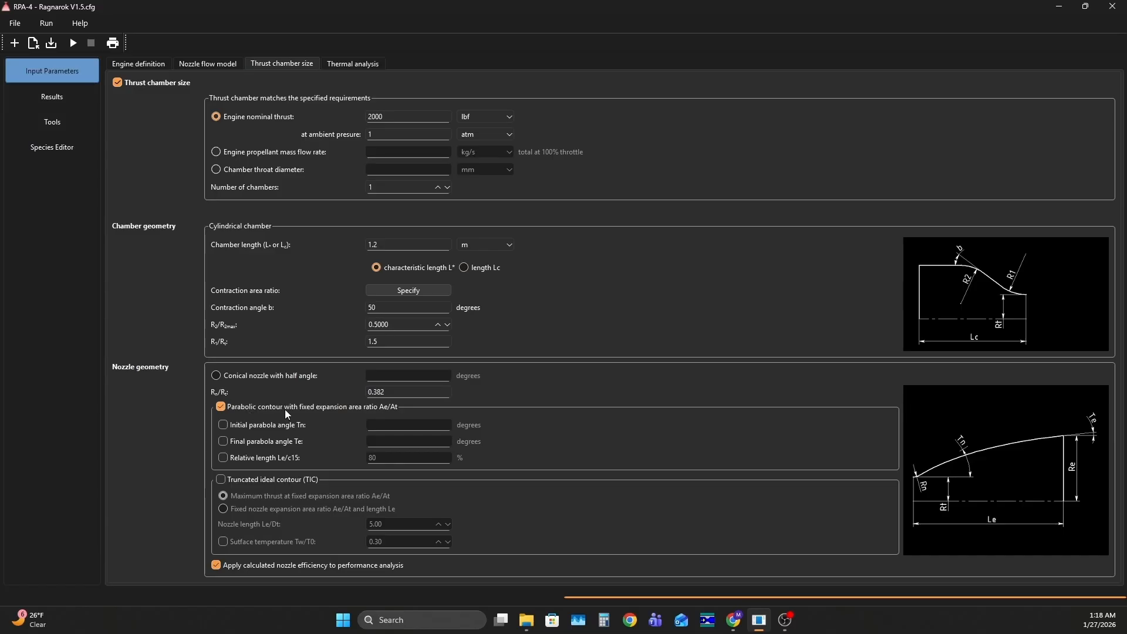
Review the thermal analysis inputs, including the Bartz heat transfer relation and the film coolant slot's coolant, inlet temperature and mass flow rate
{"action": "left_click", "coordinate": [345, 64]}
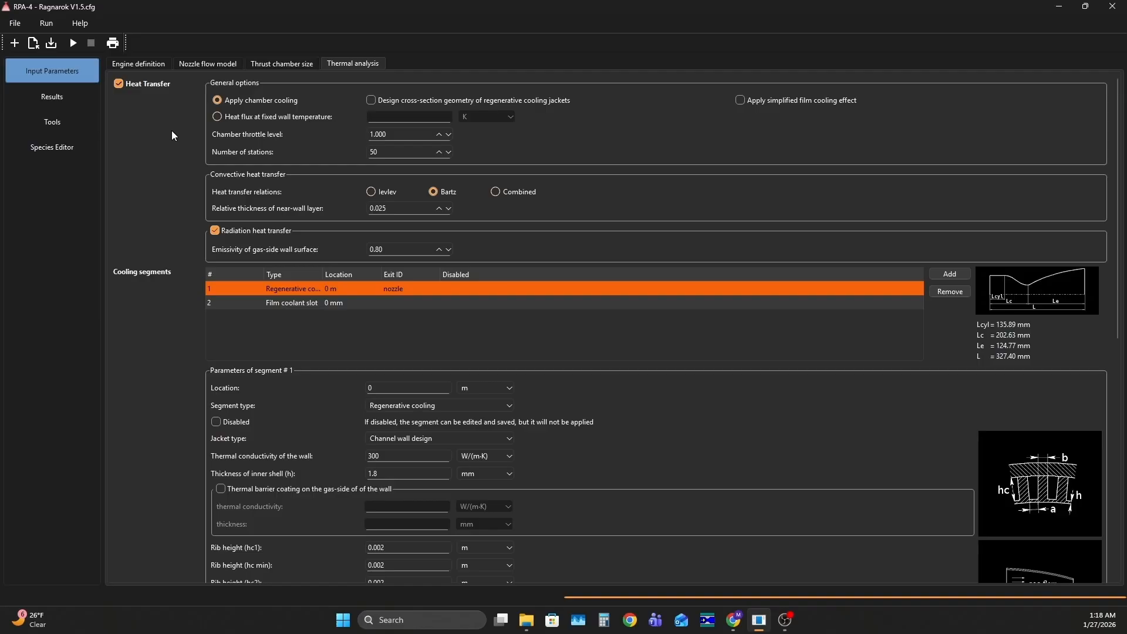
{"action": "left_click", "coordinate": [442, 194]}
{"action": "left_click", "coordinate": [239, 304]}
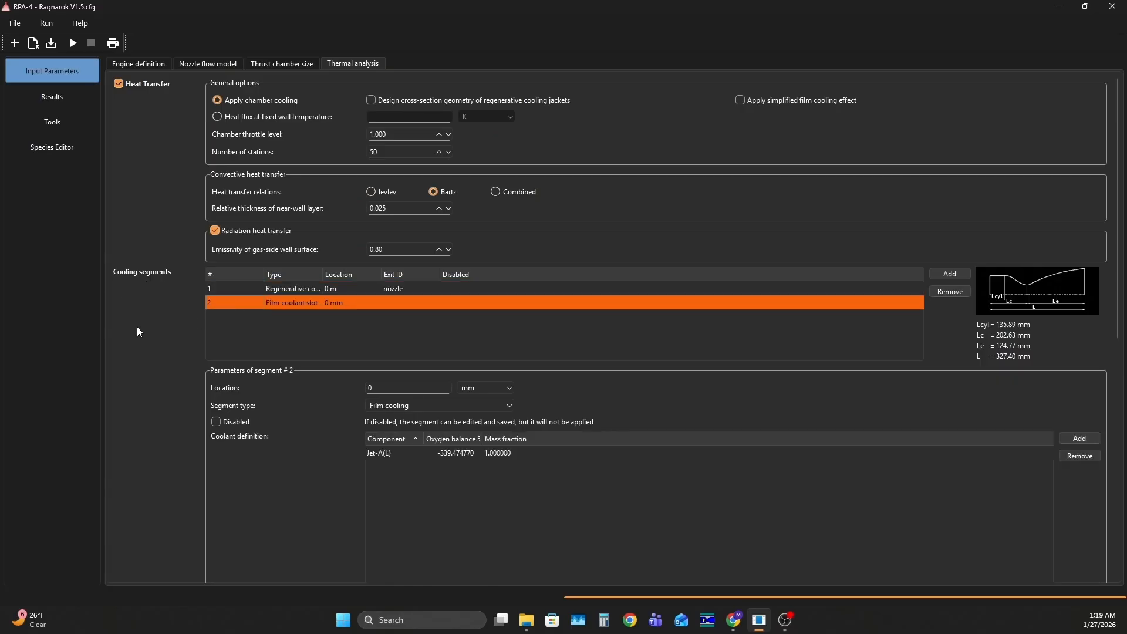
{"action": "scroll", "coordinate": [136, 326], "scroll_direction": "down", "scroll_amount": 5}
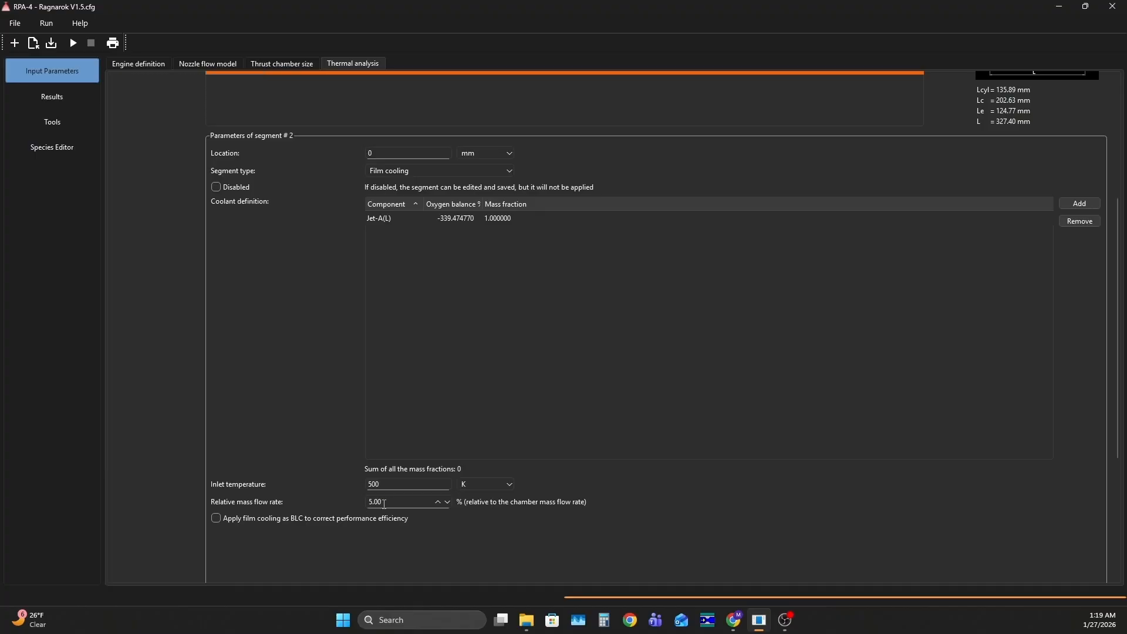
{"action": "scroll", "coordinate": [281, 415], "scroll_direction": "up", "scroll_amount": 5}
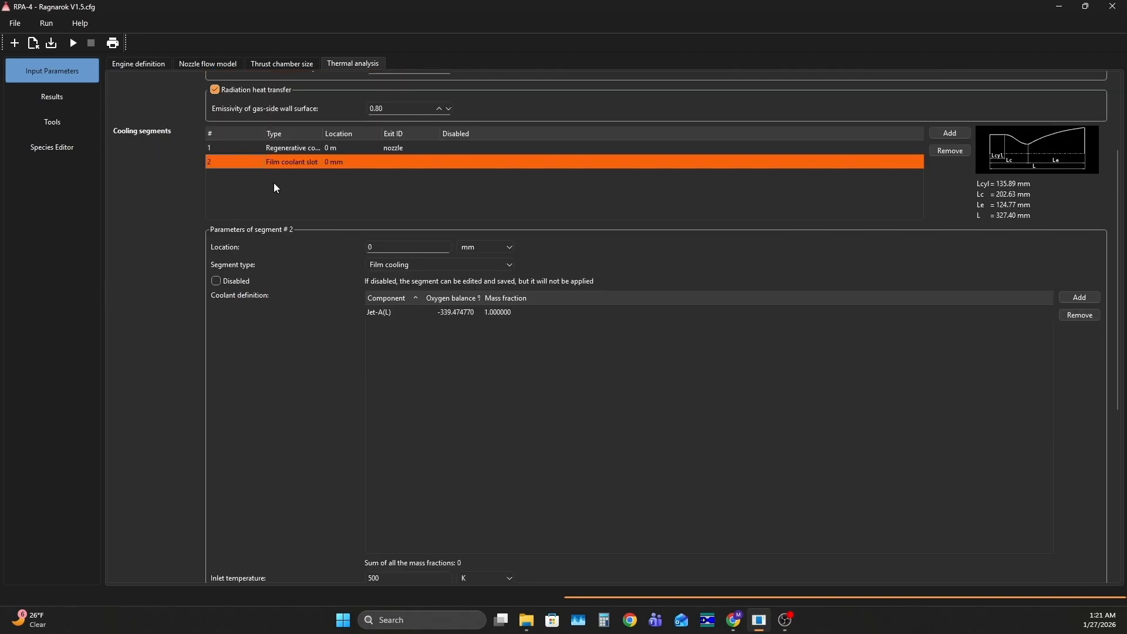
Examine the regenerative cooling segment's wall properties and its three rib heights
{"action": "left_click", "coordinate": [297, 154]}
{"action": "scroll", "coordinate": [161, 233], "scroll_direction": "down", "scroll_amount": 2}
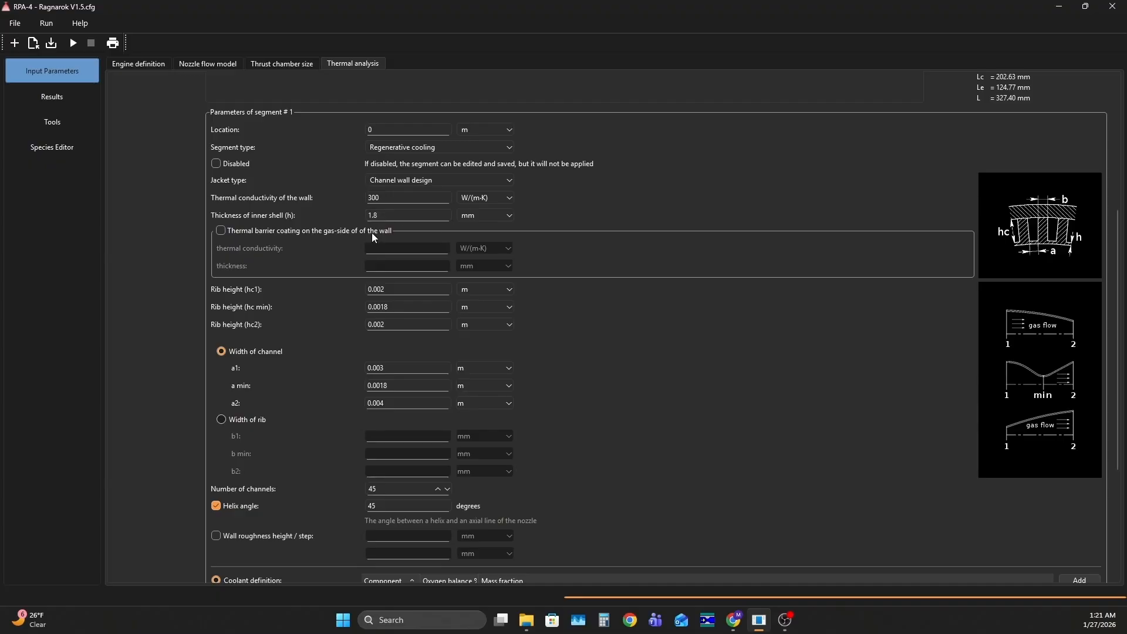
{"action": "scroll", "coordinate": [141, 279], "scroll_direction": "down", "scroll_amount": 2}
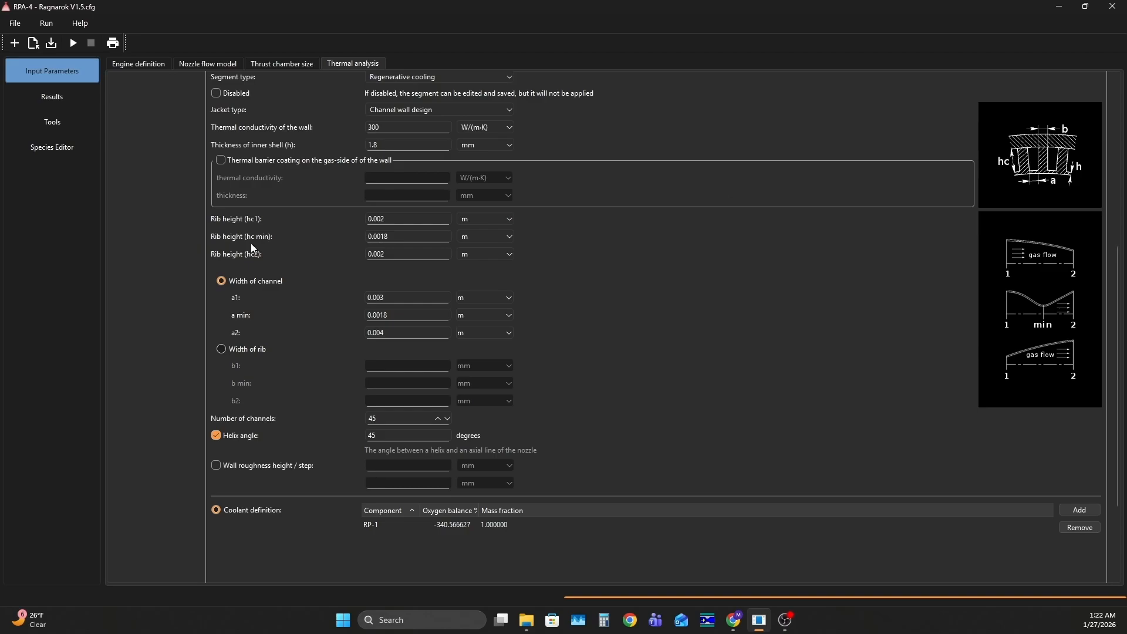
{"action": "left_click", "coordinate": [399, 219]}
{"action": "left_click", "coordinate": [394, 255]}
{"action": "left_click", "coordinate": [393, 237]}
Examine the regenerative cooling segment's channel widths, number of channels and helix angle
{"action": "left_click", "coordinate": [393, 297]}
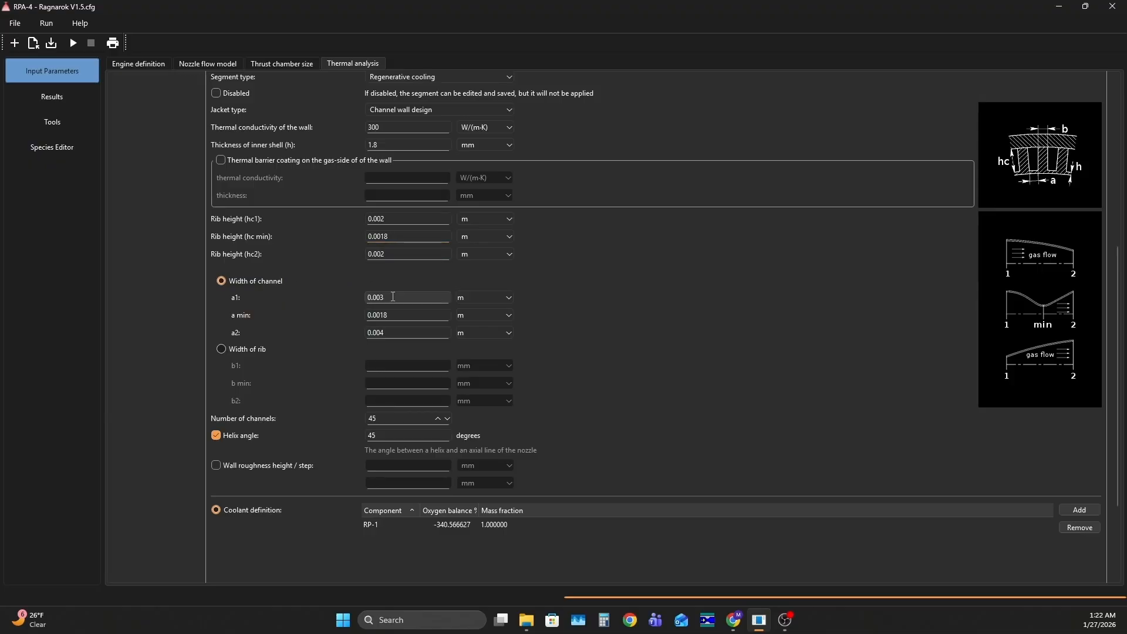
{"action": "left_click", "coordinate": [392, 300]}
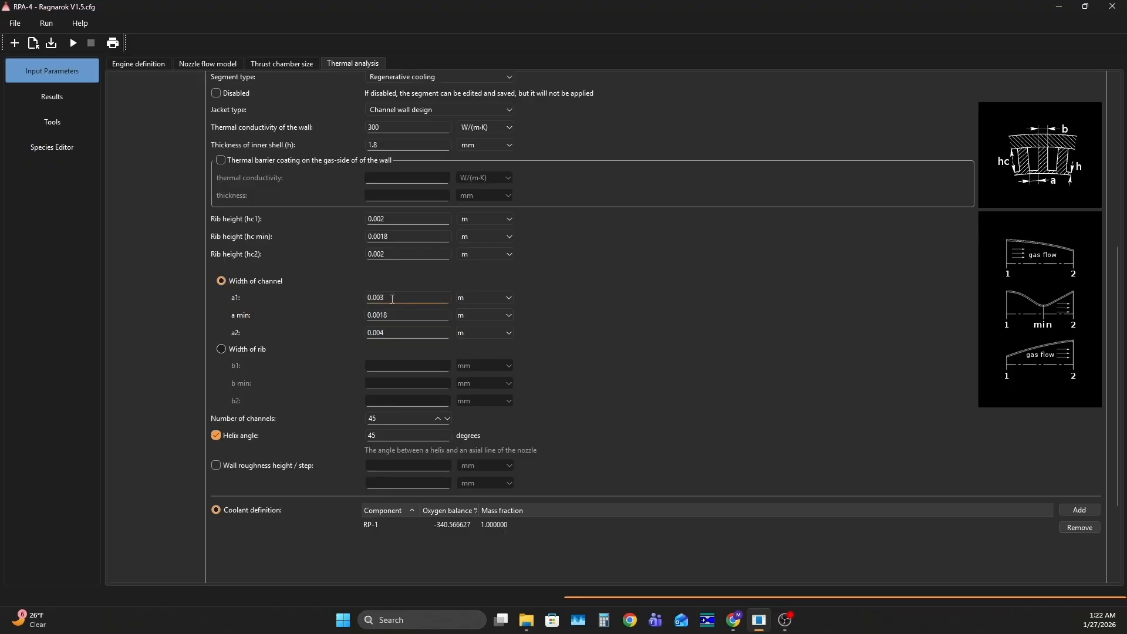
{"action": "left_click", "coordinate": [404, 335]}
{"action": "left_click", "coordinate": [405, 315]}
{"action": "scroll", "coordinate": [335, 352], "scroll_direction": "down", "scroll_amount": 2}
{"action": "left_click", "coordinate": [381, 367]}
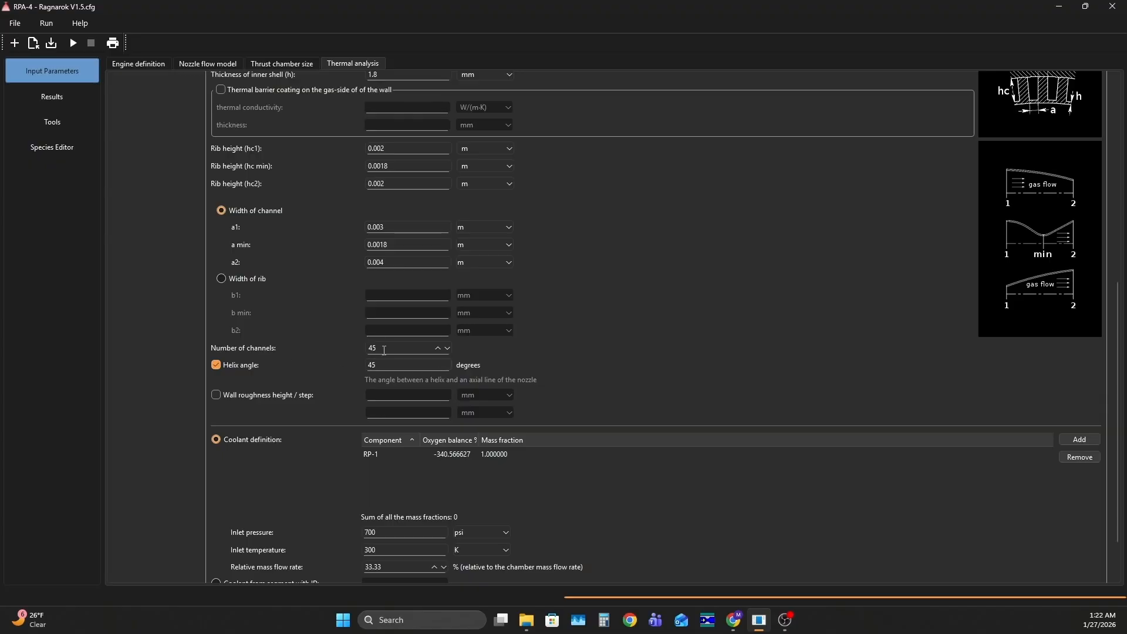
Set the regenerative coolant's inlet pressure to 675 psi and run the analysis
{"action": "scroll", "coordinate": [356, 372], "scroll_direction": "down", "scroll_amount": 2}
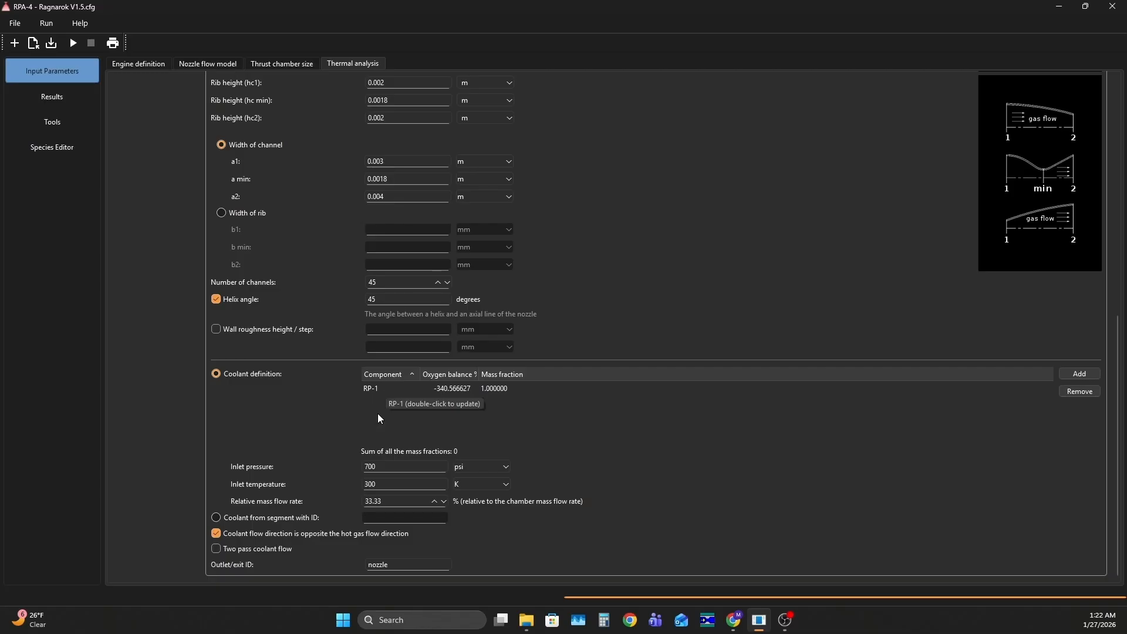
{"action": "double_click", "coordinate": [392, 466]}
{"action": "type", "text": "675"}
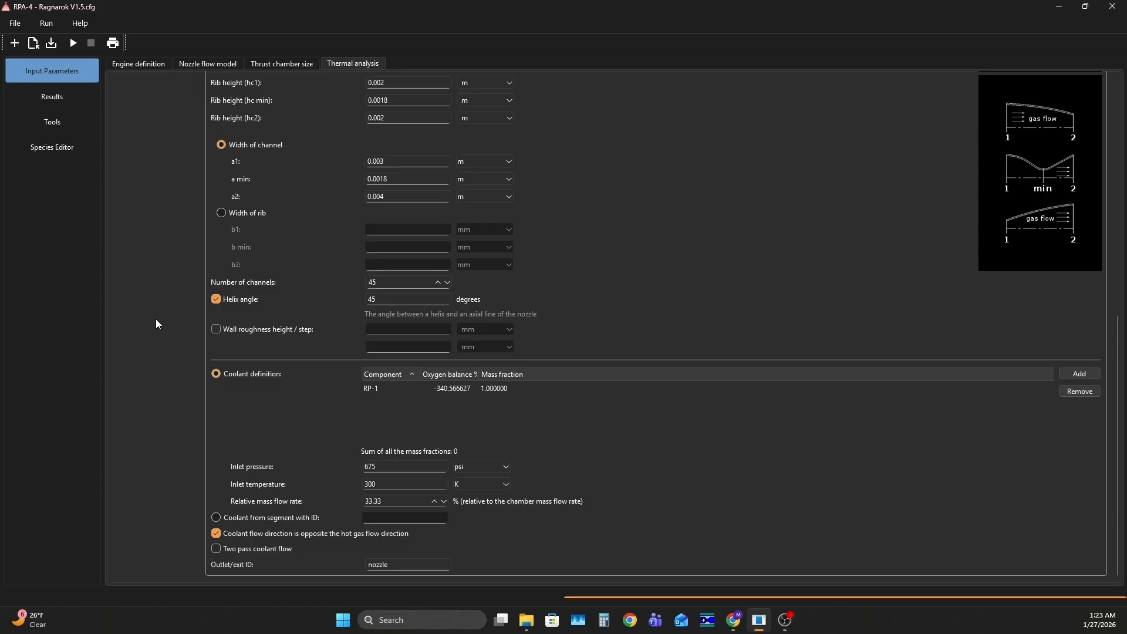
{"action": "scroll", "coordinate": [166, 348], "scroll_direction": "up", "scroll_amount": 3}
{"action": "scroll", "coordinate": [167, 347], "scroll_direction": "up", "scroll_amount": 4}
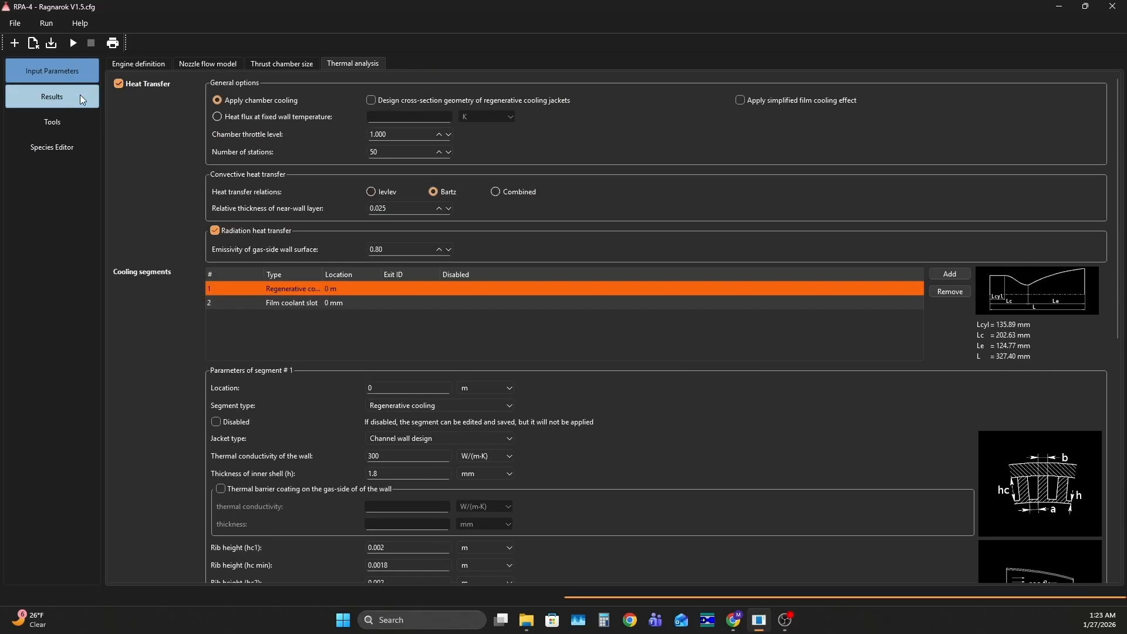
{"action": "left_click", "coordinate": [73, 42]}
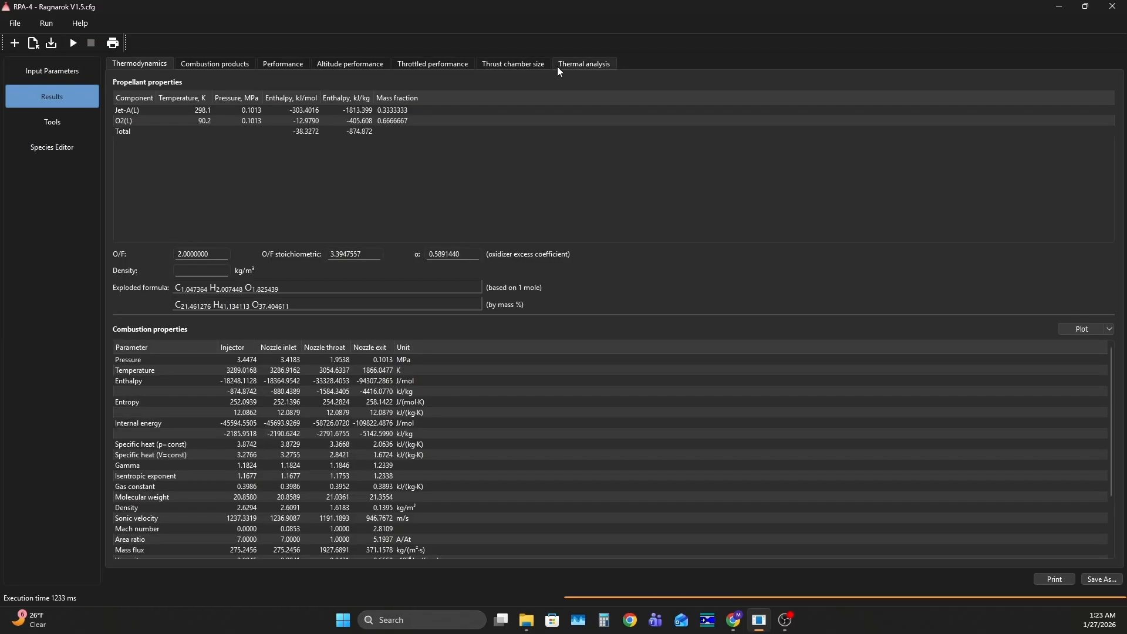
Review the calculated thrust chamber dimensions and the temperature plot of the thermal analysis, closing the plot when finished
{"action": "left_click", "coordinate": [513, 66]}
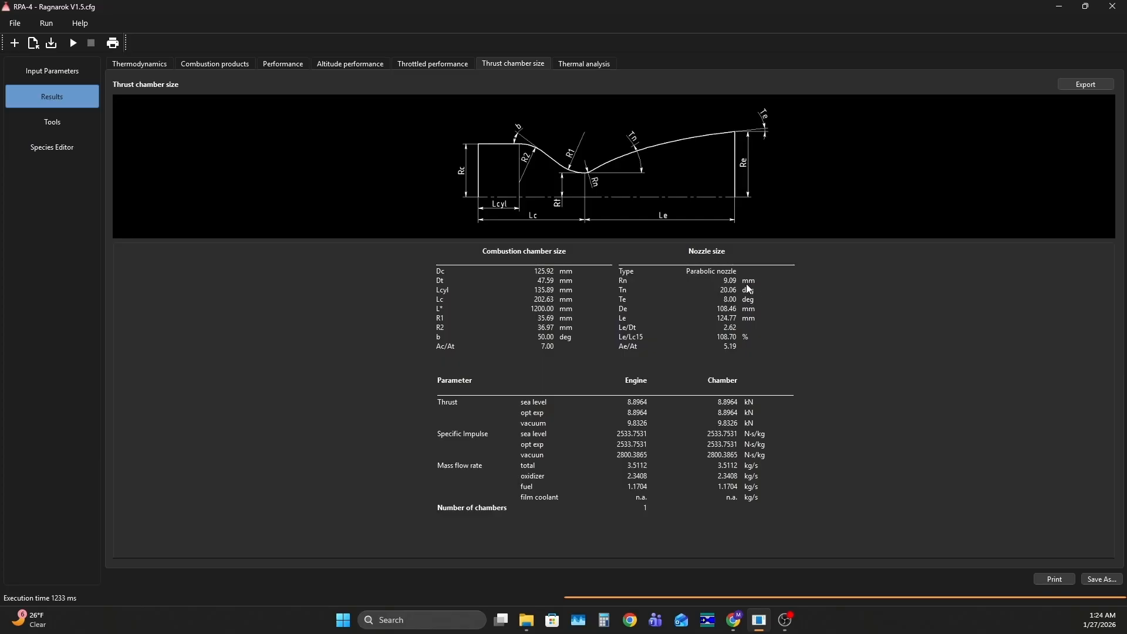
{"action": "left_click", "coordinate": [598, 66]}
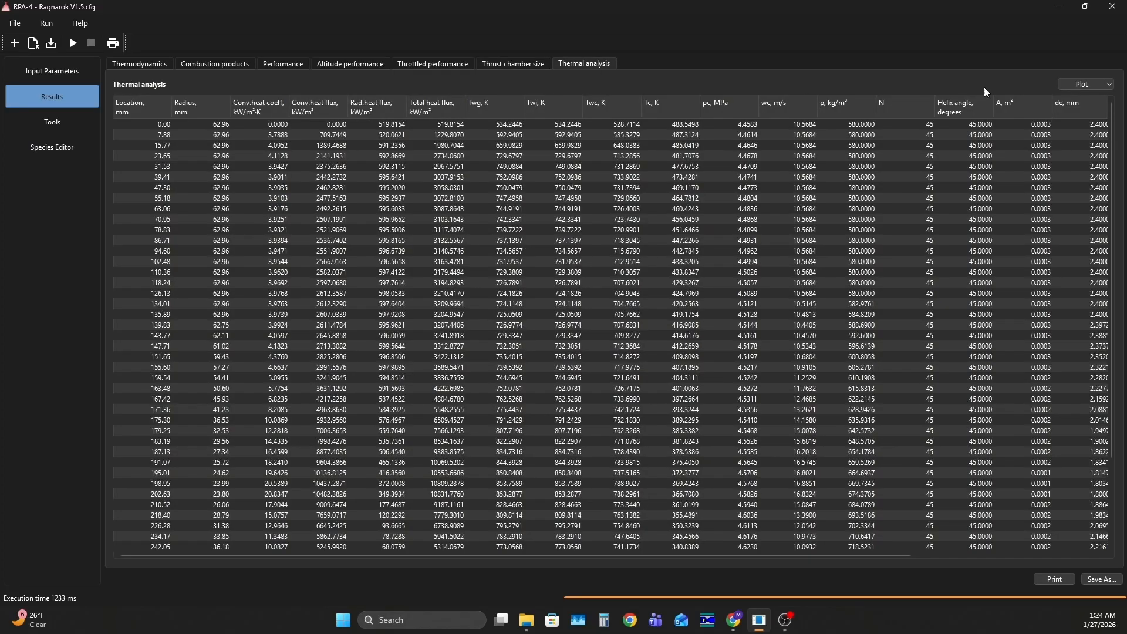
{"action": "left_click", "coordinate": [1108, 83]}
{"action": "left_click", "coordinate": [1106, 104]}
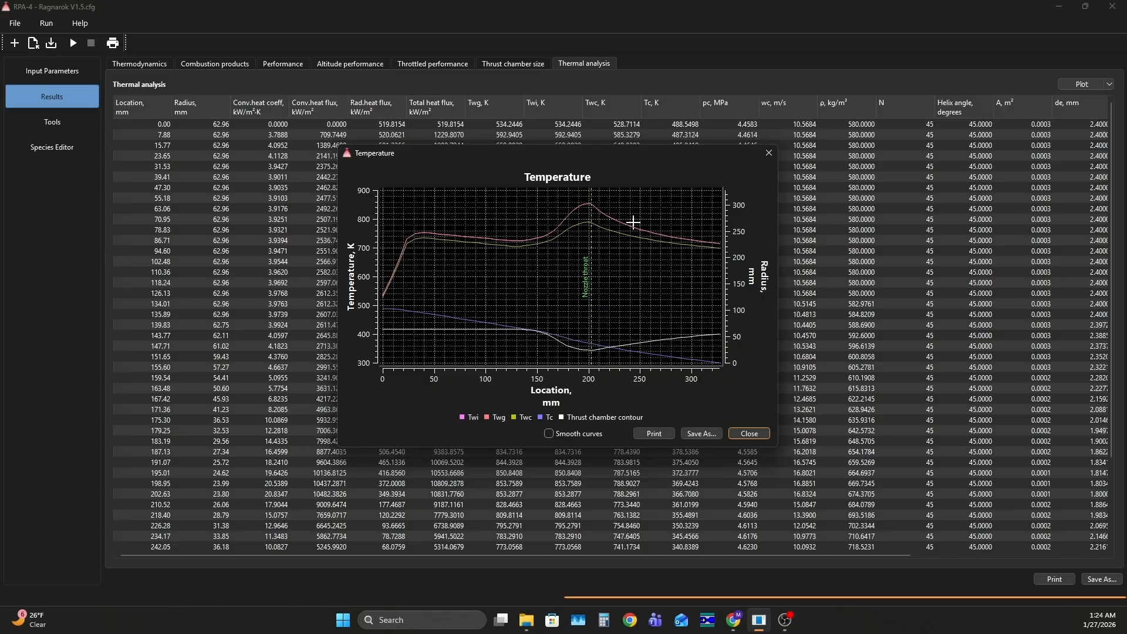
{"action": "left_click", "coordinate": [753, 435]}
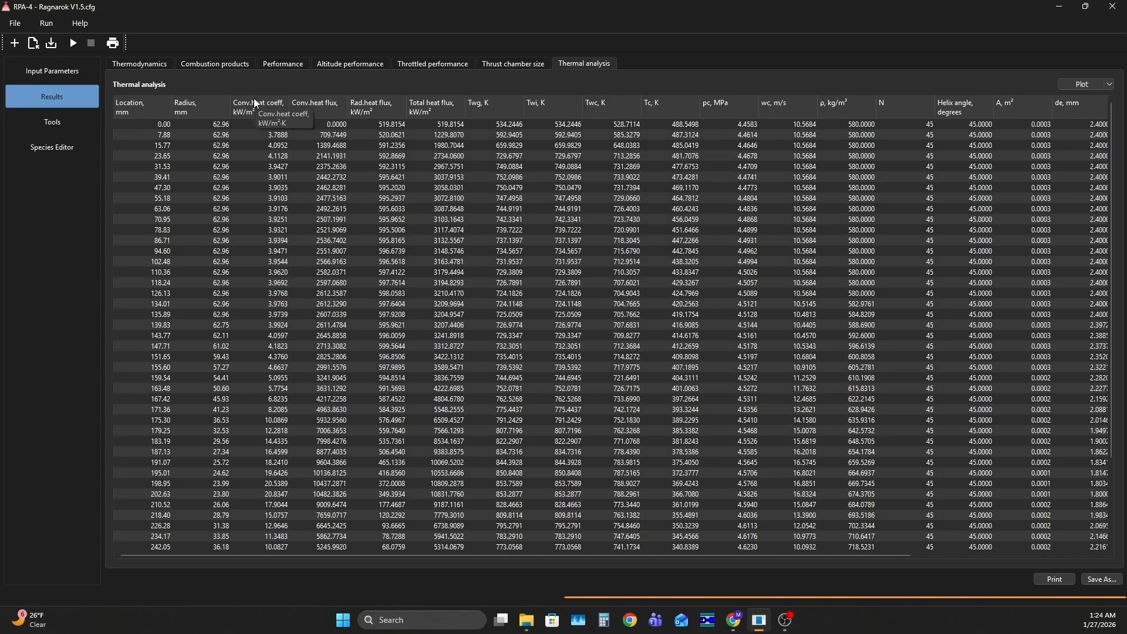
Copy the entire thermal analysis results table, including its column headings
{"action": "left_click", "coordinate": [139, 122]}
{"action": "right_click", "coordinate": [139, 123]}
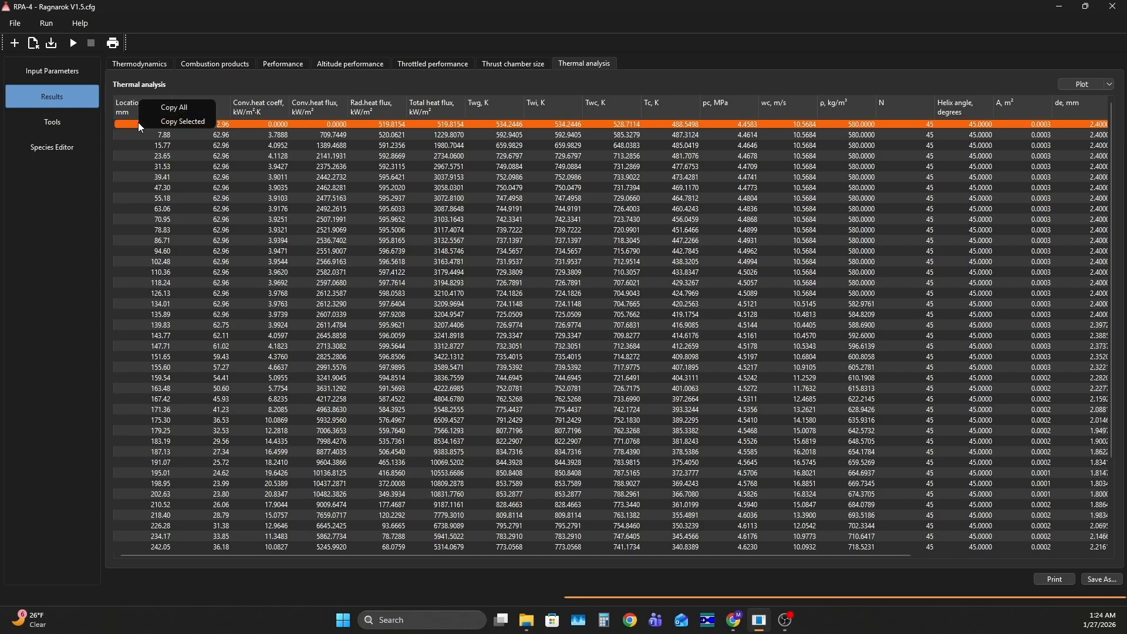
{"action": "left_click", "coordinate": [157, 122]}
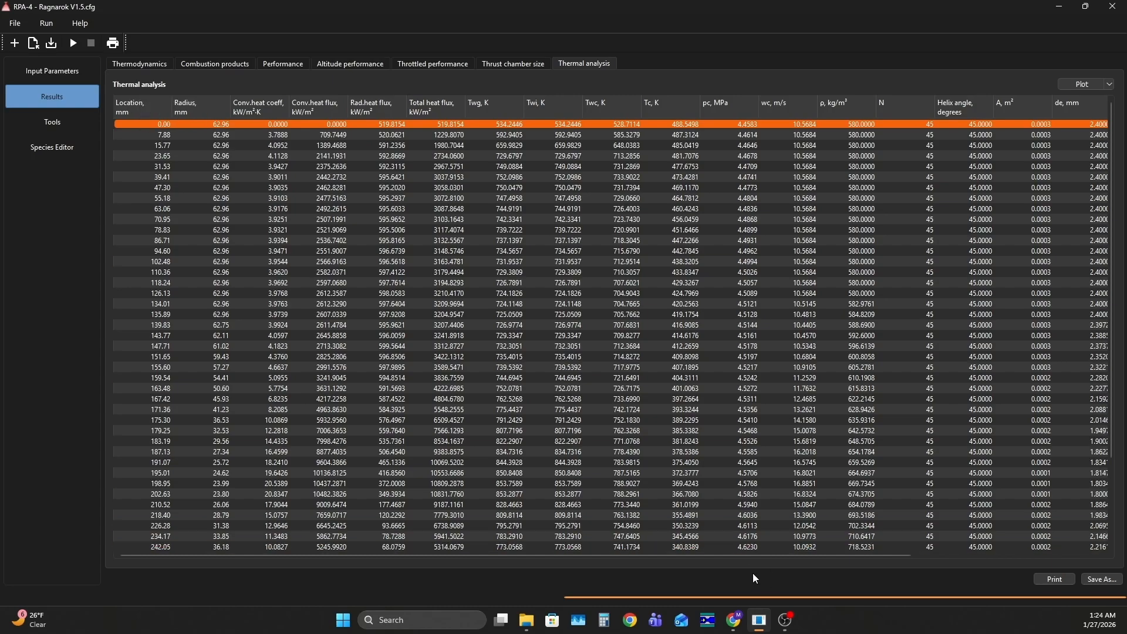
Switch to the RPA Data spreadsheet in Chrome and paste the copied results at cell A1 of the V1.5.2 Bartz sheet
{"action": "mouse_move", "coordinate": [743, 629]}
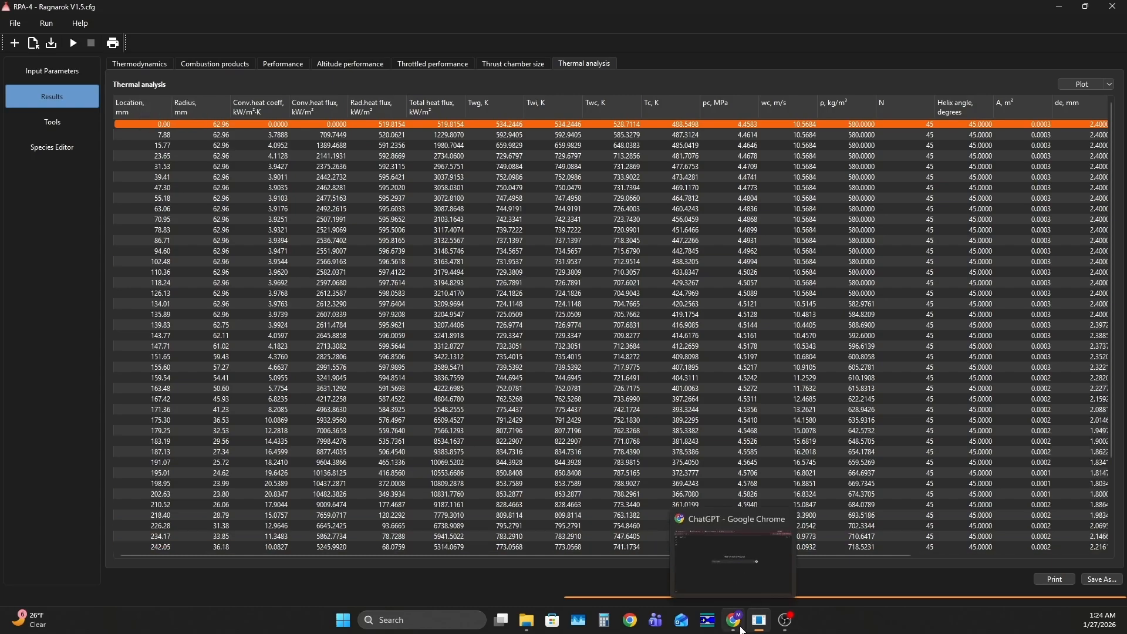
{"action": "left_click", "coordinate": [734, 623]}
{"action": "left_click", "coordinate": [186, 13]}
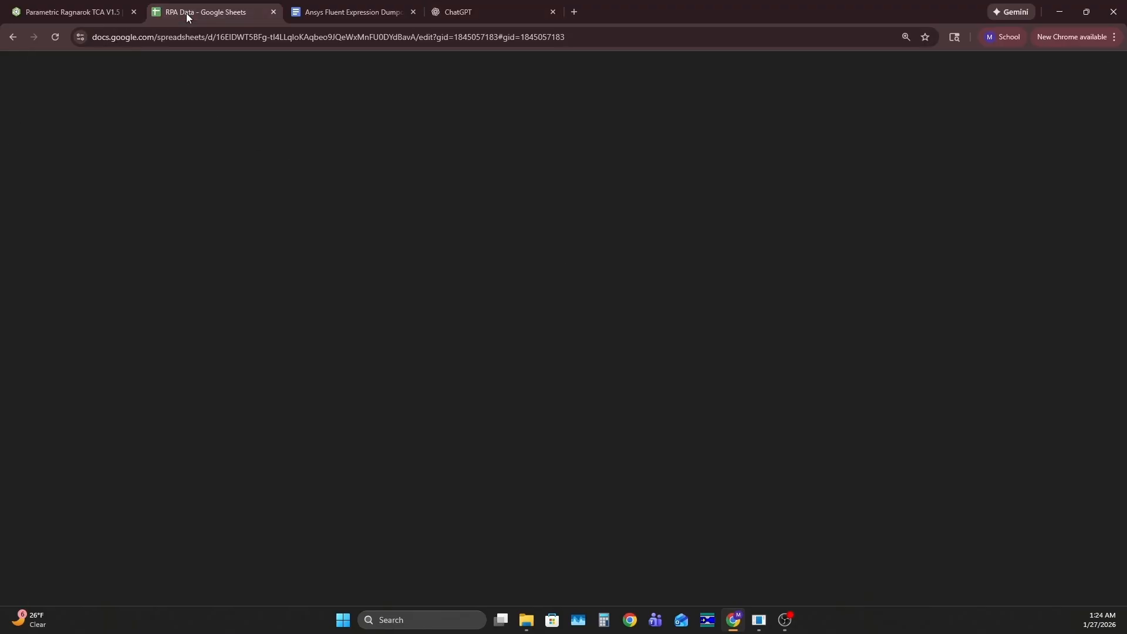
{"action": "scroll", "coordinate": [493, 315], "scroll_direction": "down", "scroll_amount": 4}
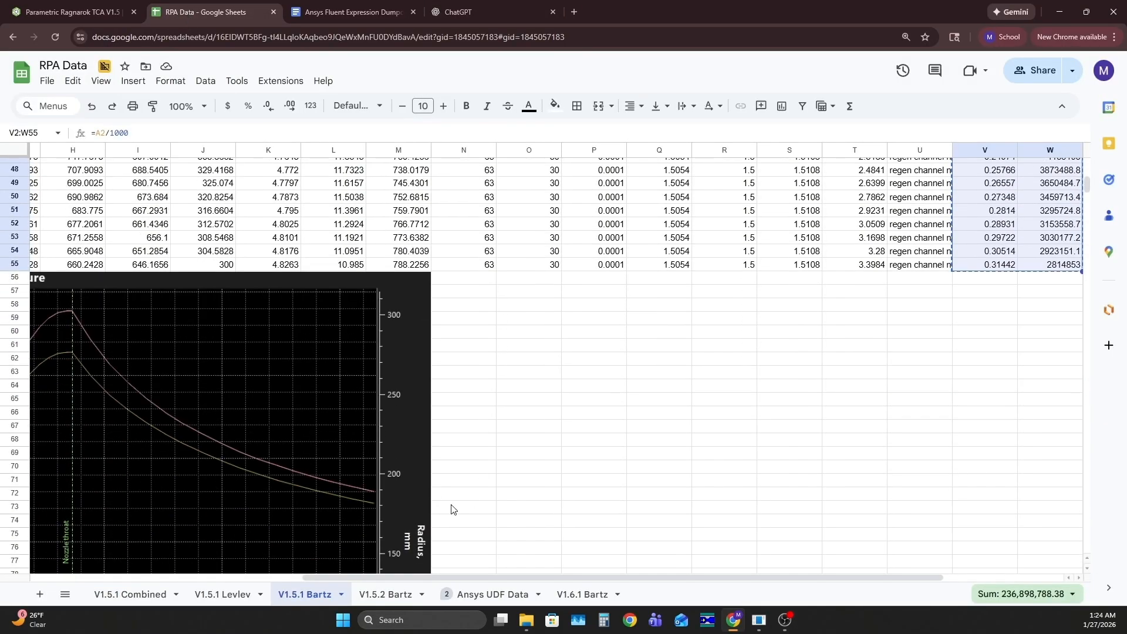
{"action": "scroll", "coordinate": [453, 511], "scroll_direction": "down", "scroll_amount": 4}
{"action": "left_click", "coordinate": [368, 600]}
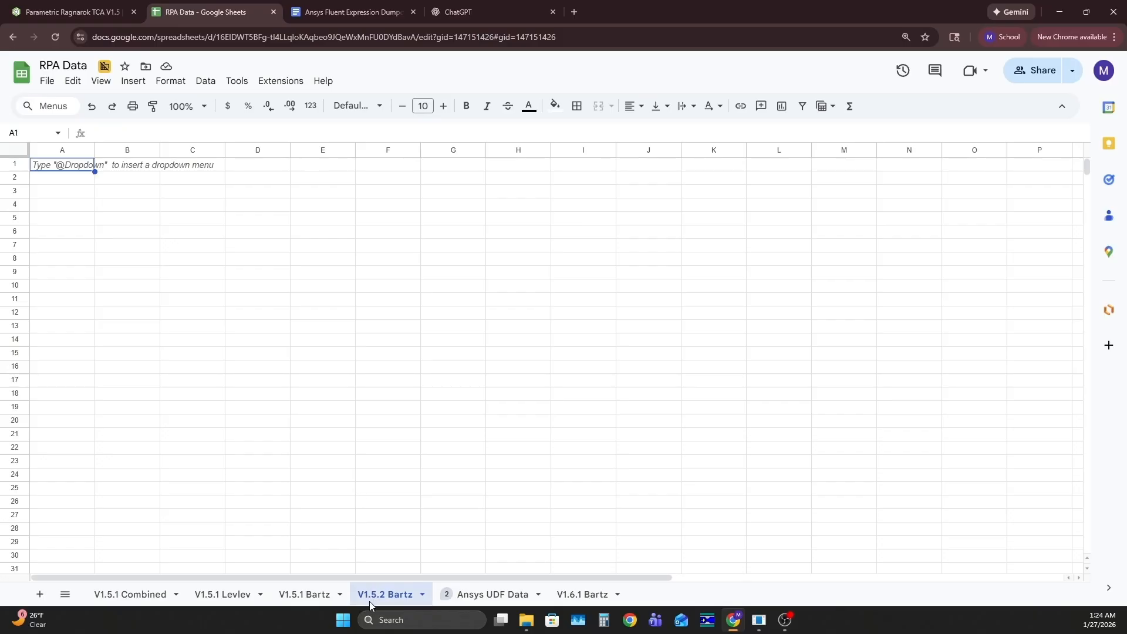
{"action": "left_click", "coordinate": [53, 170]}
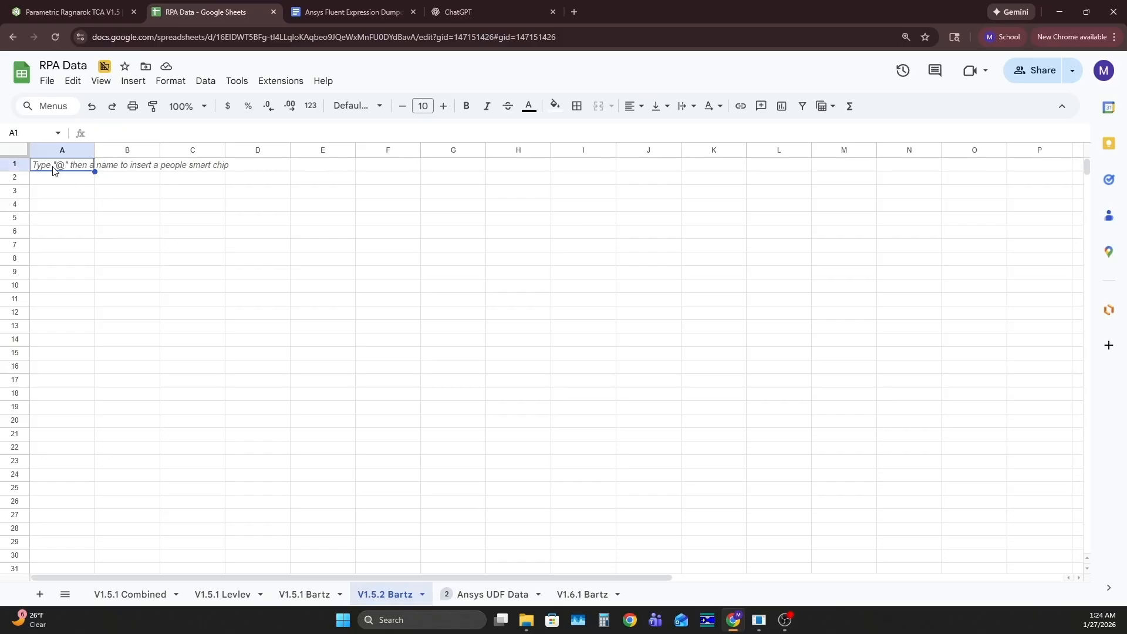
{"action": "key", "text": "ctrl+v"}
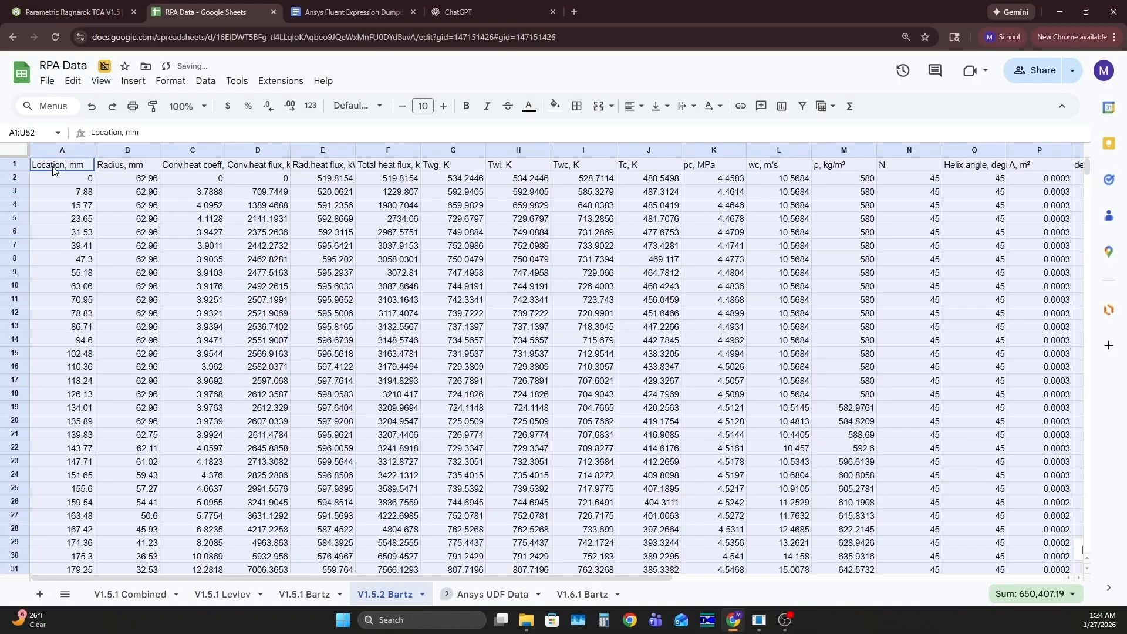
Locate the Location and Total heat flux columns in the pasted thermal data
{"action": "left_click", "coordinate": [199, 246]}
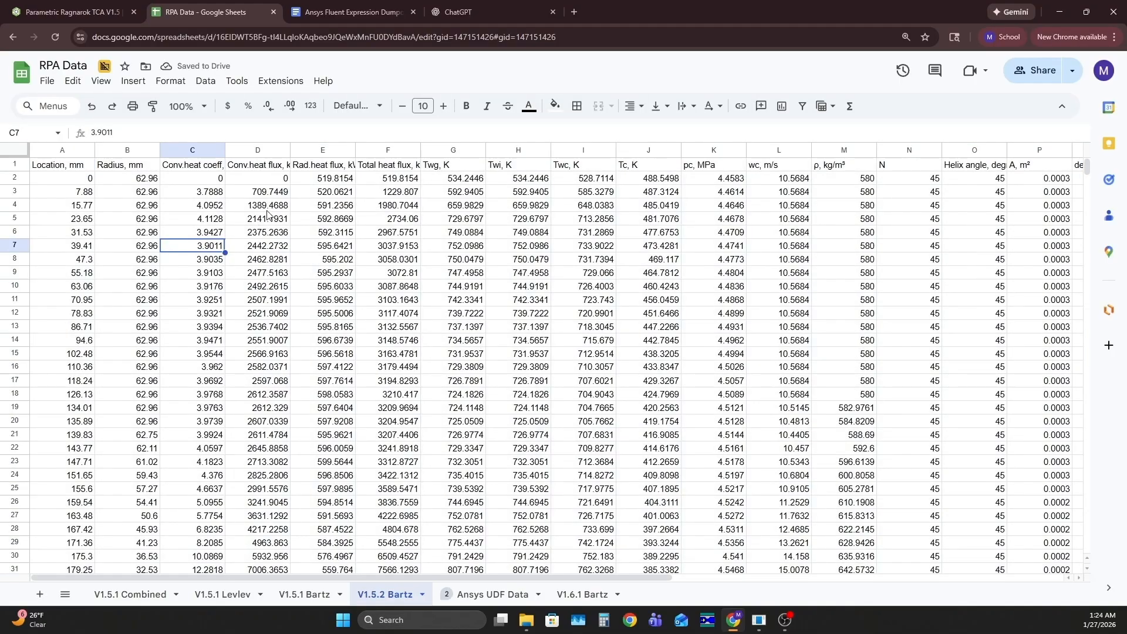
{"action": "left_click", "coordinate": [62, 170]}
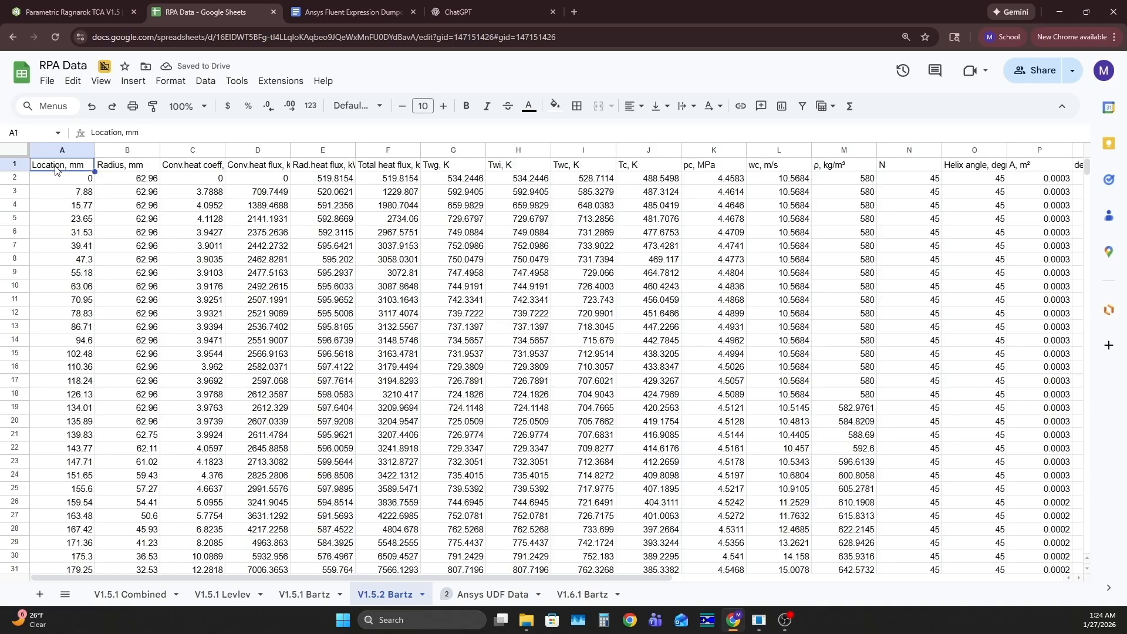
{"action": "left_click", "coordinate": [397, 169]}
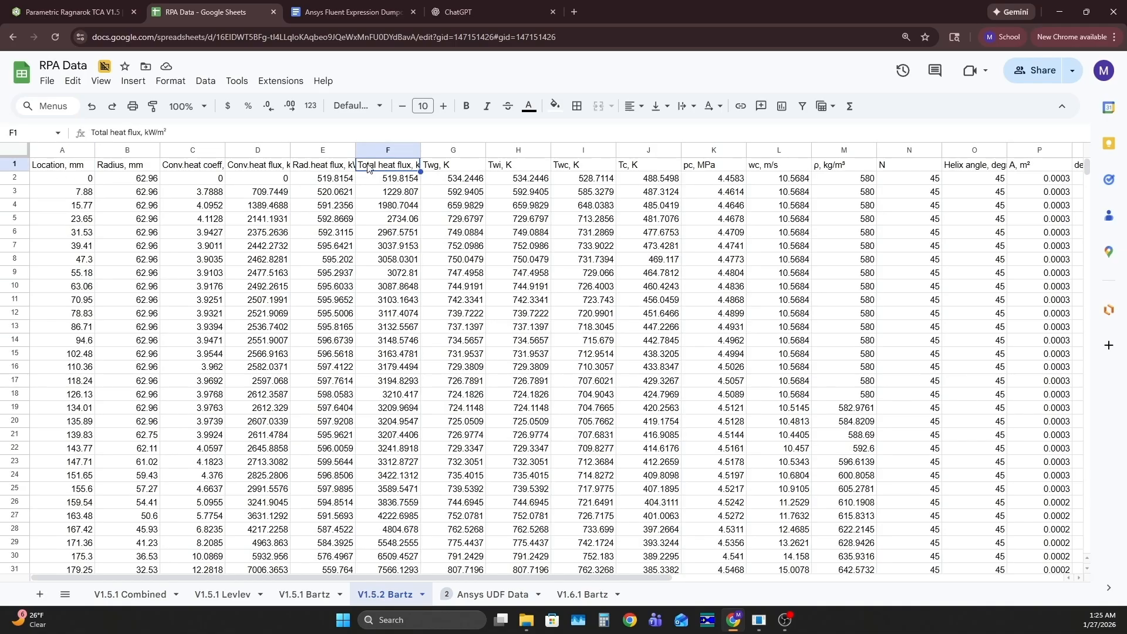
{"action": "left_click", "coordinate": [69, 169]}
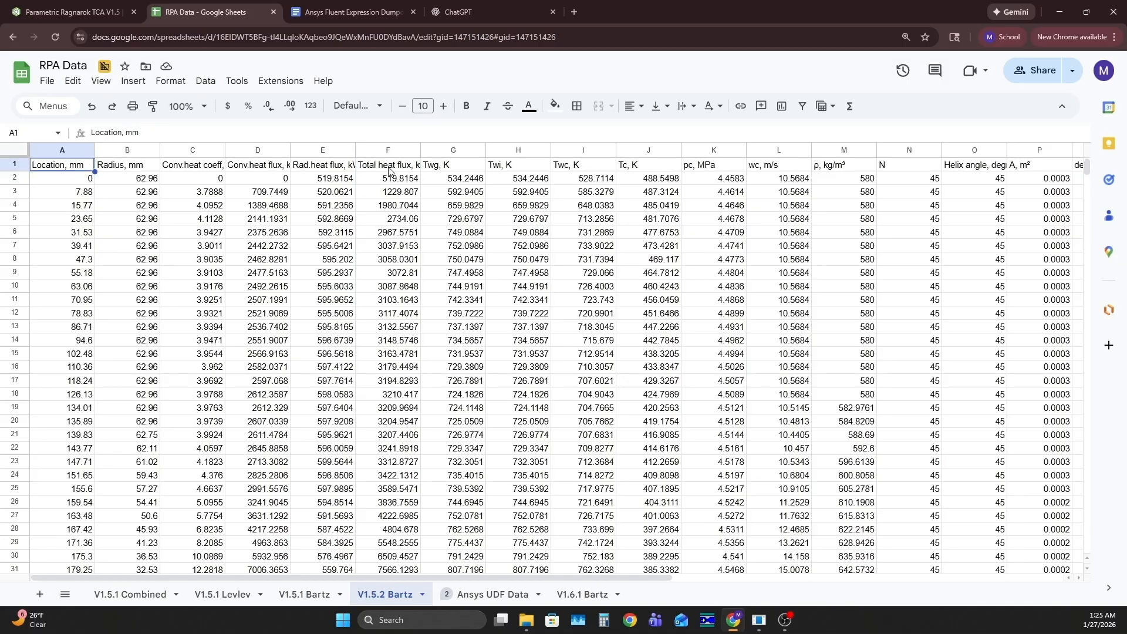
{"action": "left_click", "coordinate": [386, 174]}
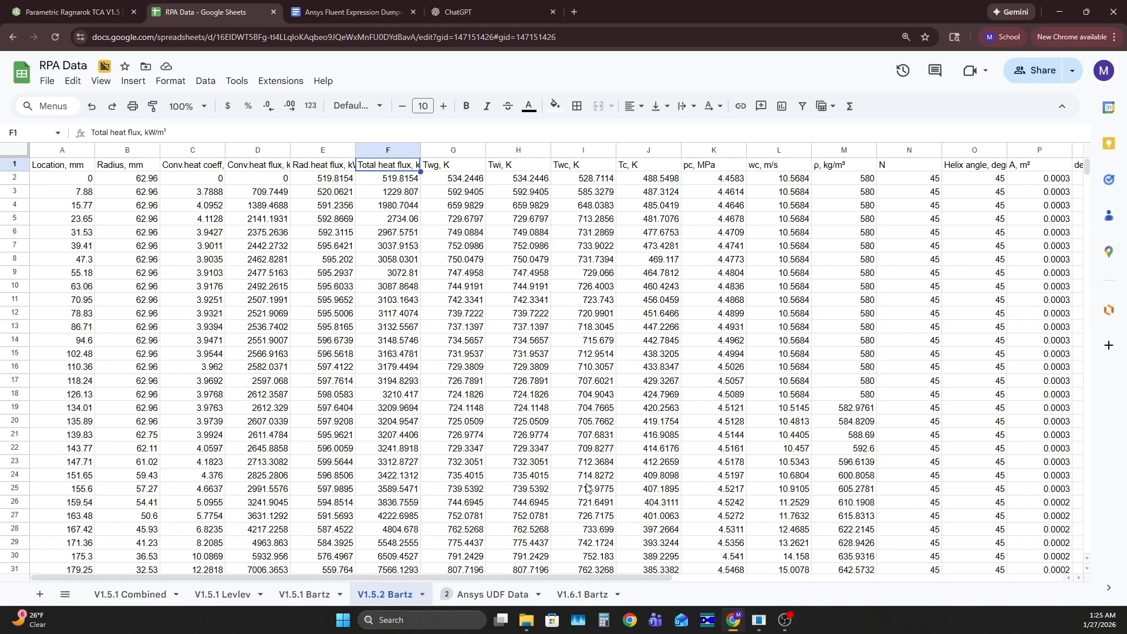
Add the column heading "Location (m)" in cell V1, beside the Type/Comments column
{"action": "left_click_drag", "start_coordinate": [615, 576], "coordinate": [945, 572]}
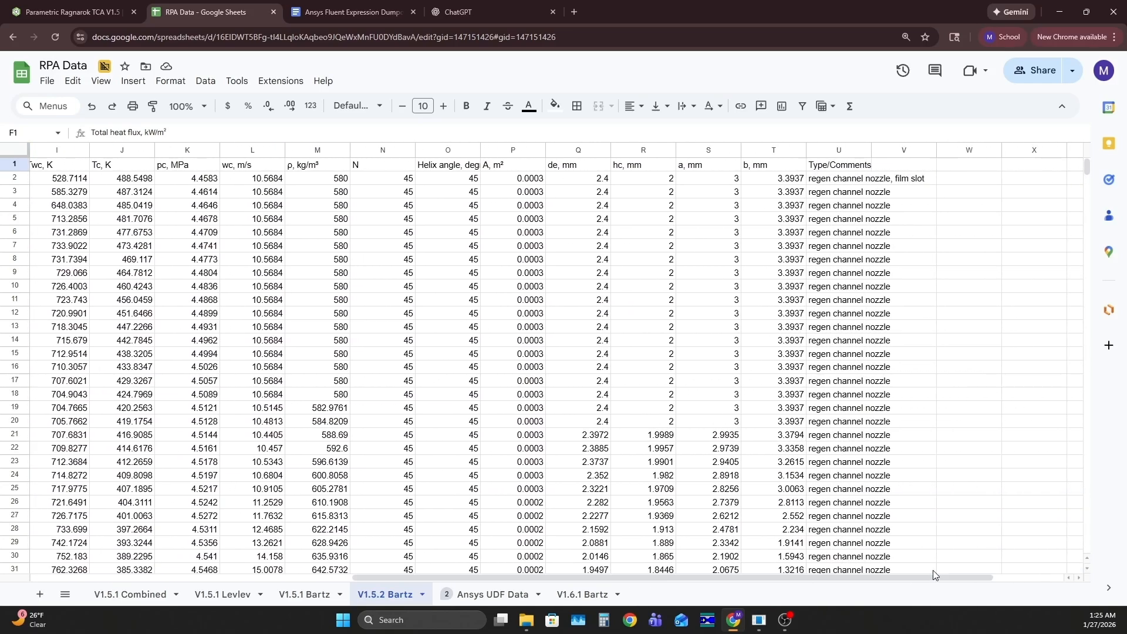
{"action": "left_click", "coordinate": [906, 167]}
{"action": "type", "text": "L"}
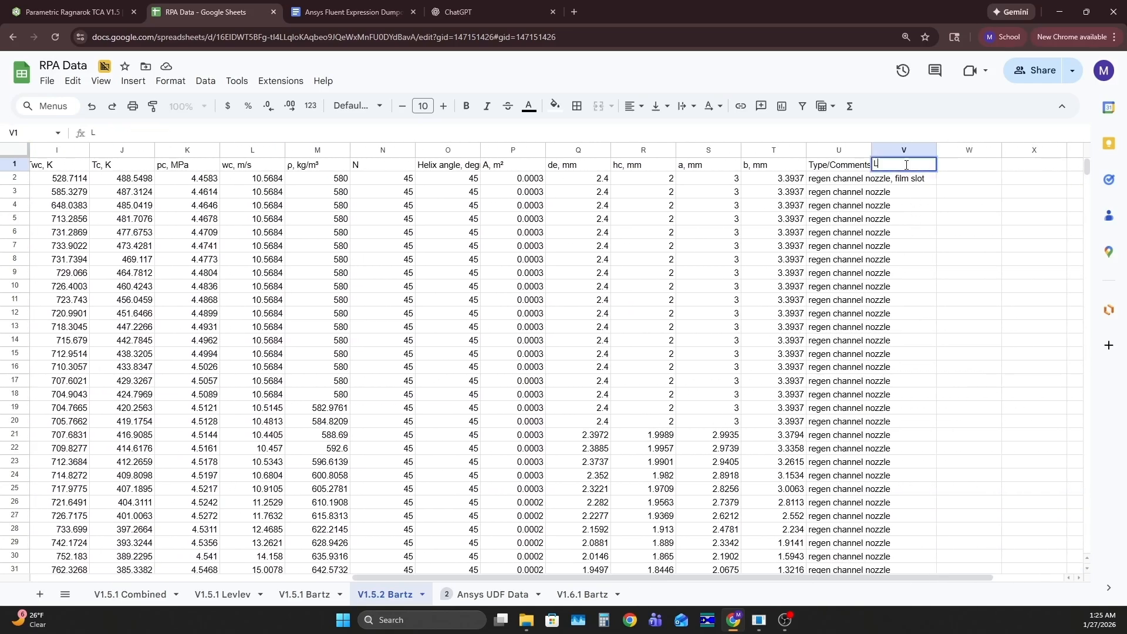
{"action": "type", "text": "ocation (m)"}
Convert the locations from millimetres to metres with =A2/1000 in V2 and fill the formula down the column
{"action": "left_click", "coordinate": [905, 181]}
{"action": "type", "text": "="}
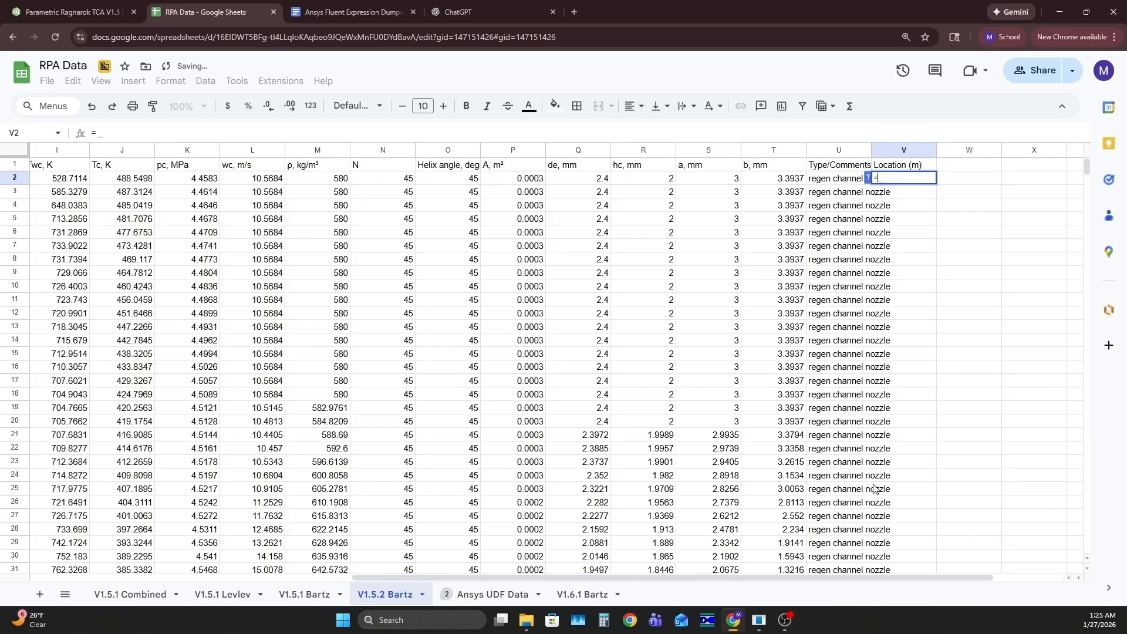
{"action": "left_click_drag", "start_coordinate": [815, 578], "coordinate": [483, 572]}
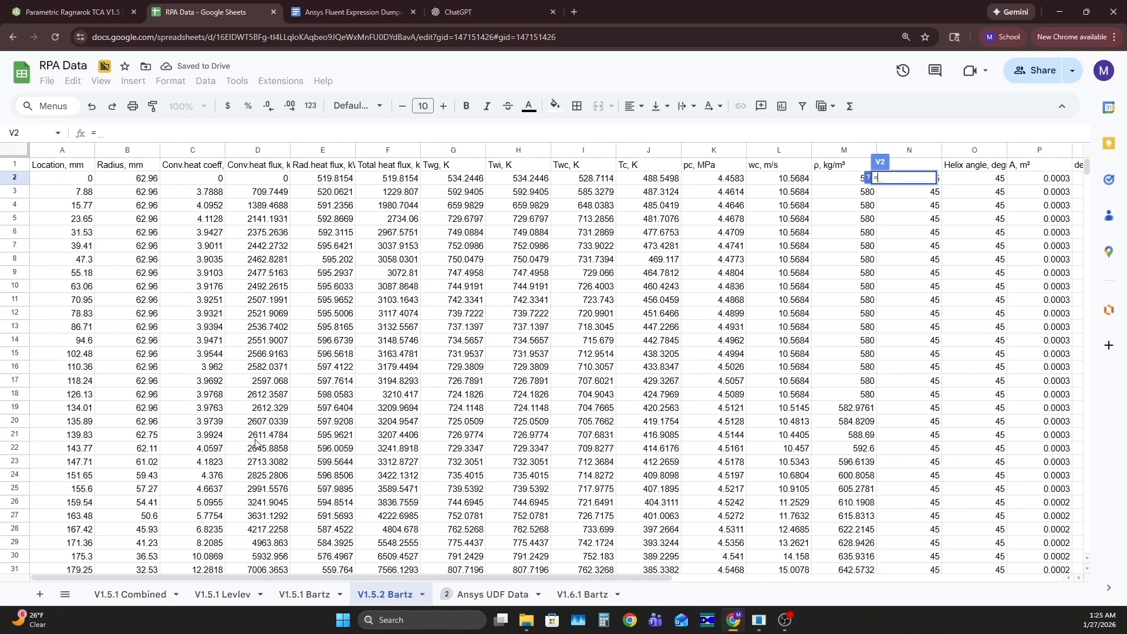
{"action": "left_click", "coordinate": [74, 184]}
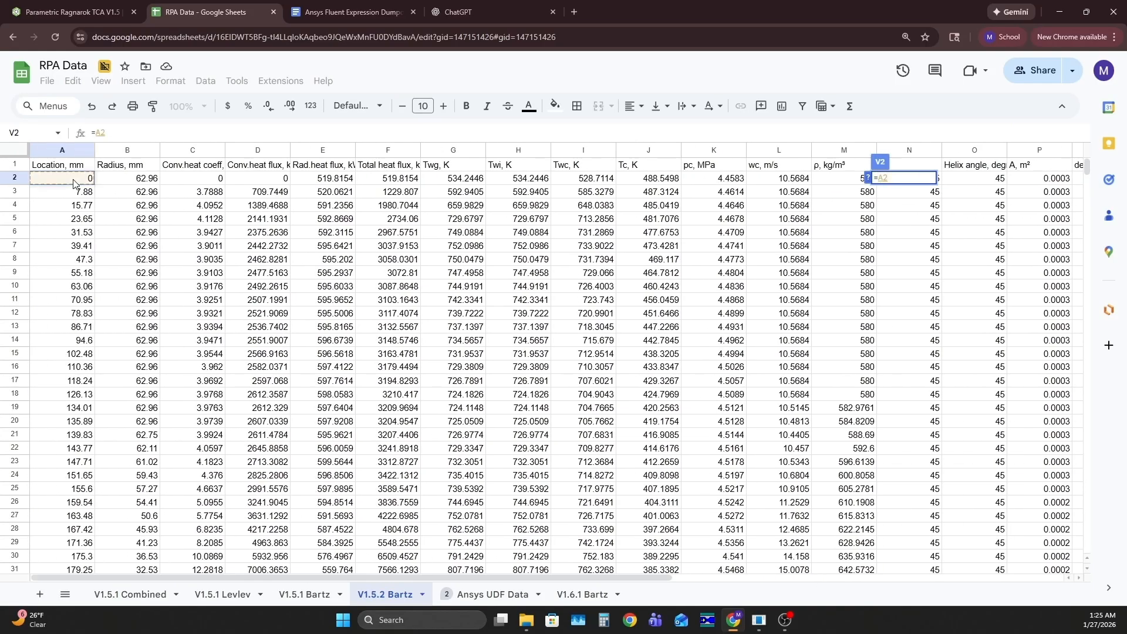
{"action": "type", "text": "/1000"}
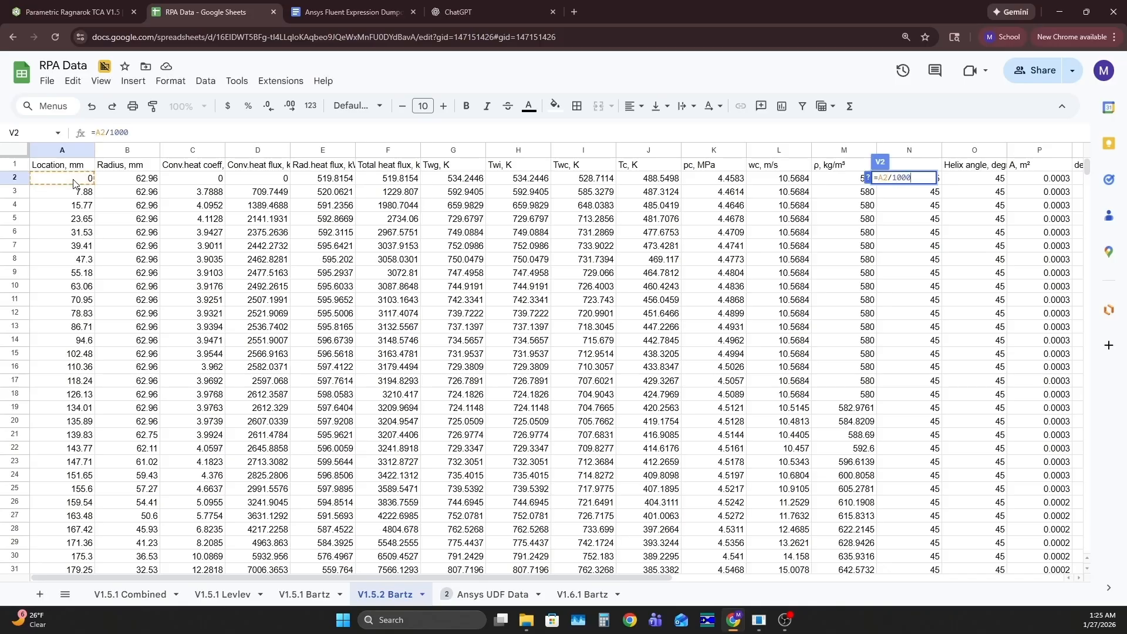
{"action": "key", "text": "Return"}
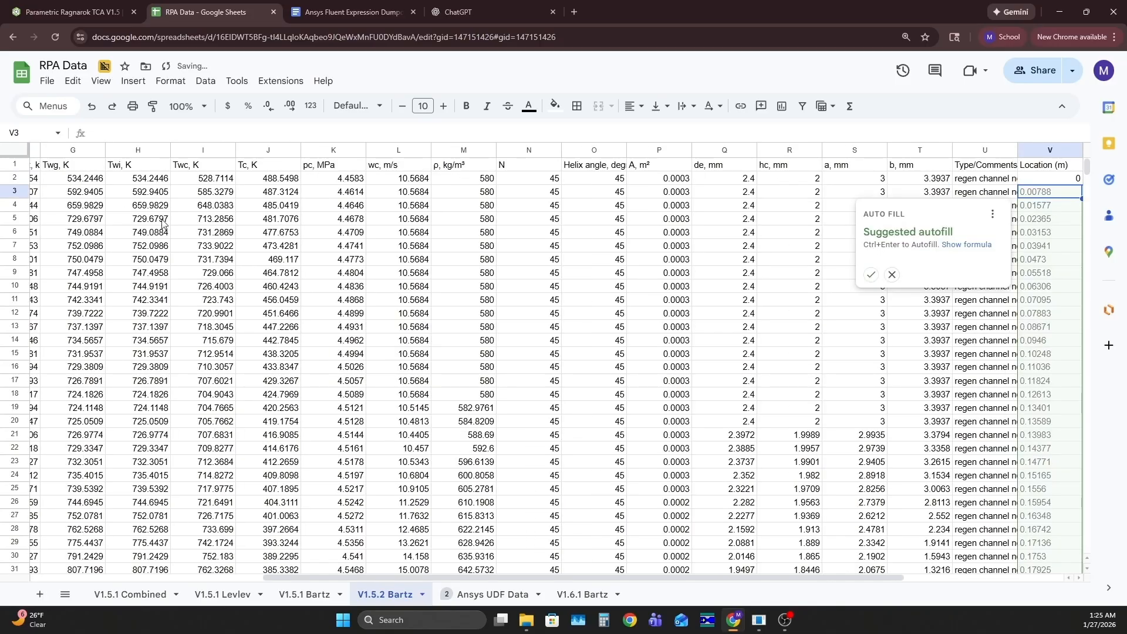
{"action": "left_click", "coordinate": [871, 276]}
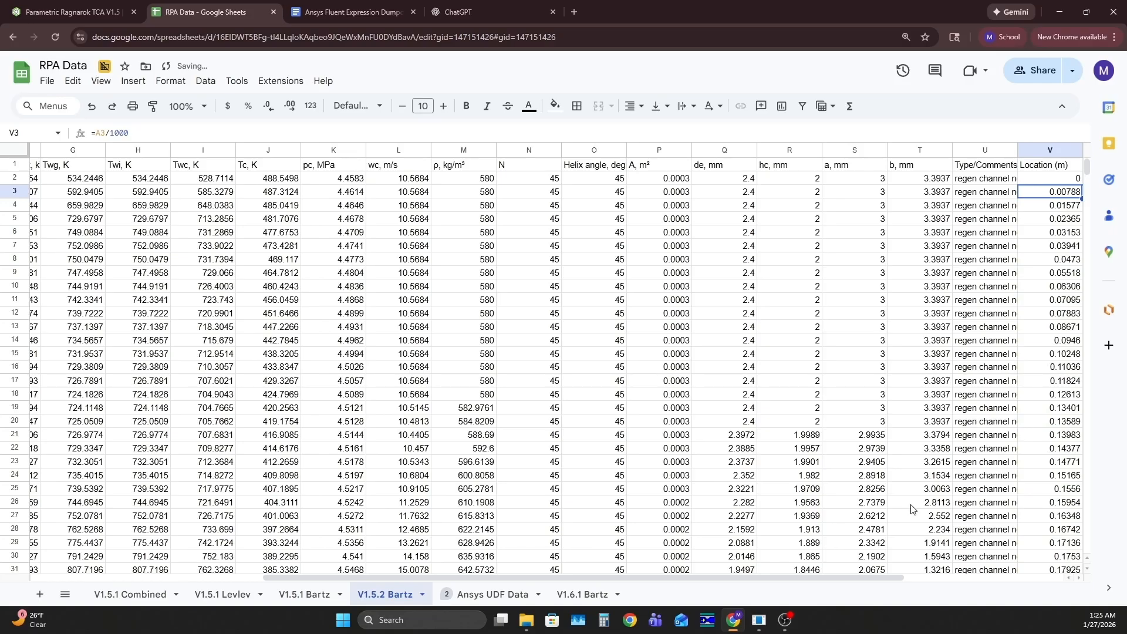
Add the column heading "Heat flux (W/m^2)" in cell W1
{"action": "left_click_drag", "start_coordinate": [815, 578], "coordinate": [889, 578]}
{"action": "left_click", "coordinate": [988, 167]}
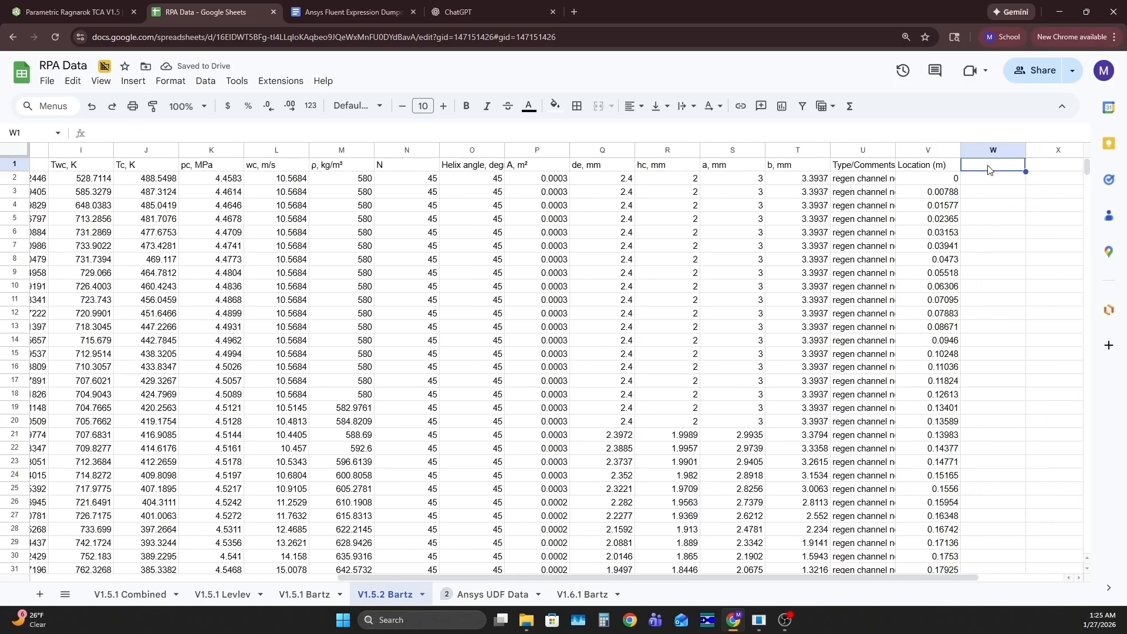
{"action": "type", "text": "Heat flux ()"}
{"action": "key", "text": "Left"}
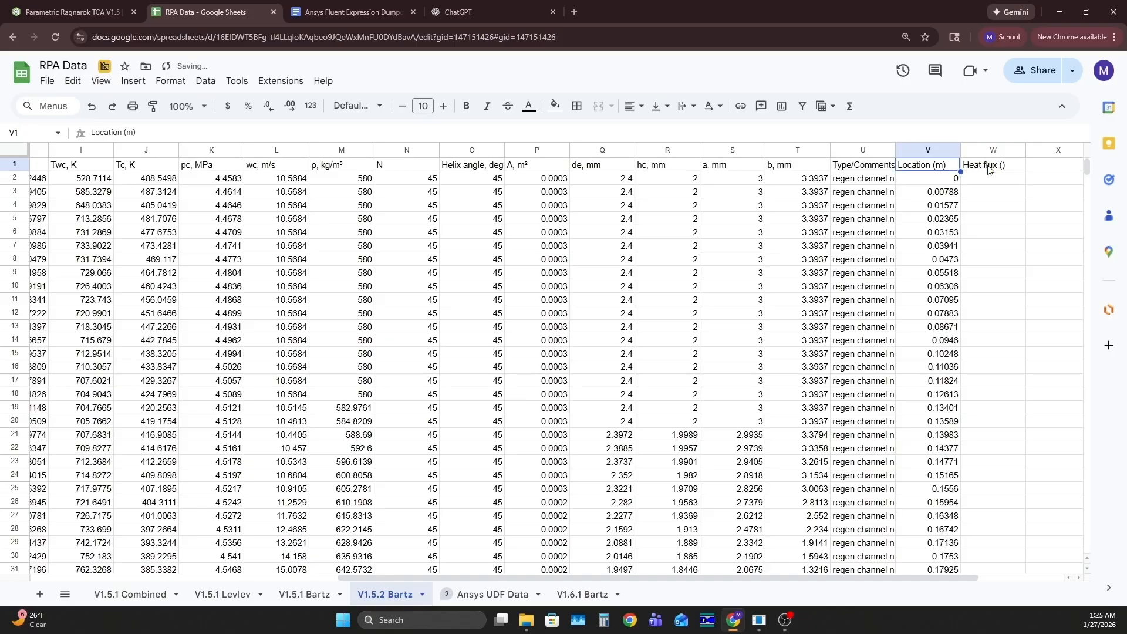
{"action": "left_click", "coordinate": [988, 169]}
{"action": "double_click", "coordinate": [1004, 165]}
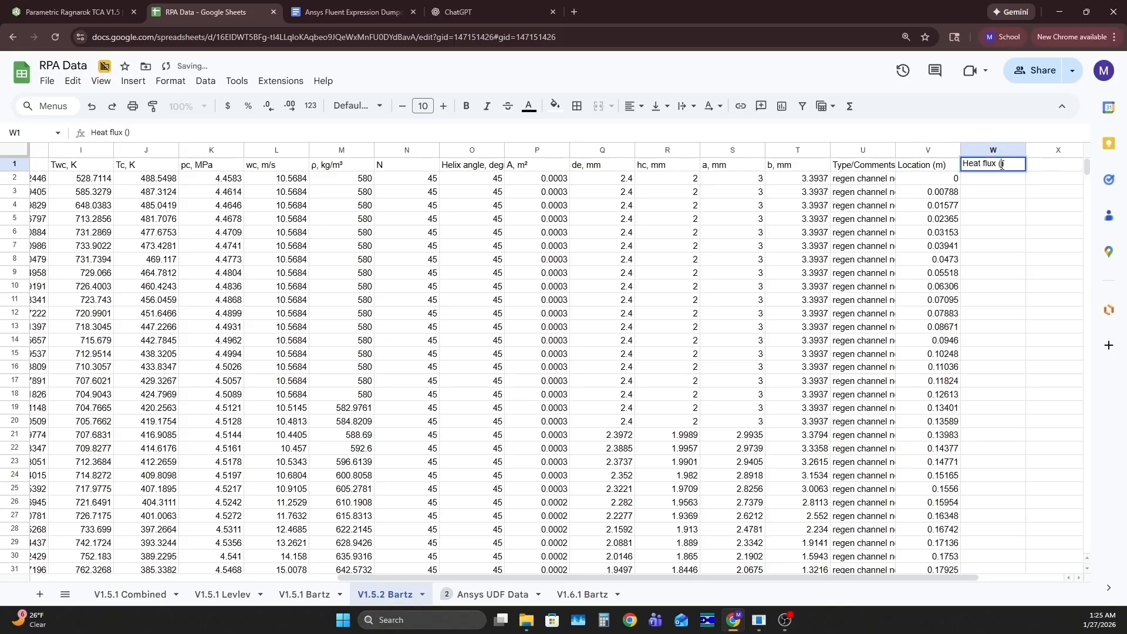
{"action": "type", "text": "W/m^2"}
{"action": "key", "text": "Return"}
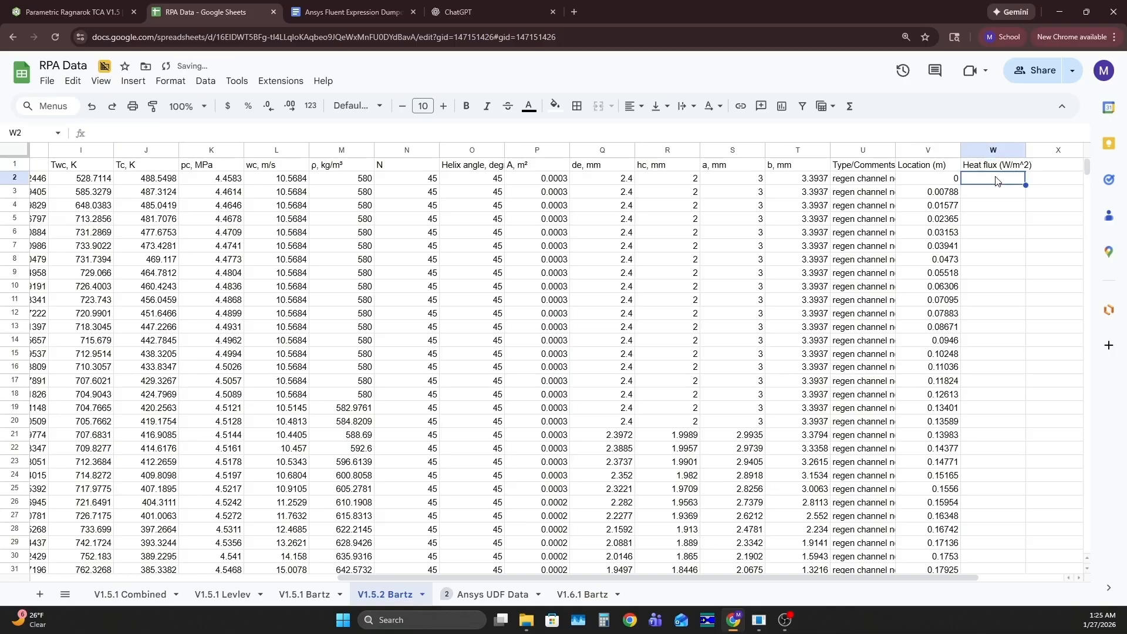
Convert the total heat flux to W/m^2 with =F2*1000 in W2 and fill the formula down the column
{"action": "left_click_drag", "start_coordinate": [928, 574], "coordinate": [623, 573]}
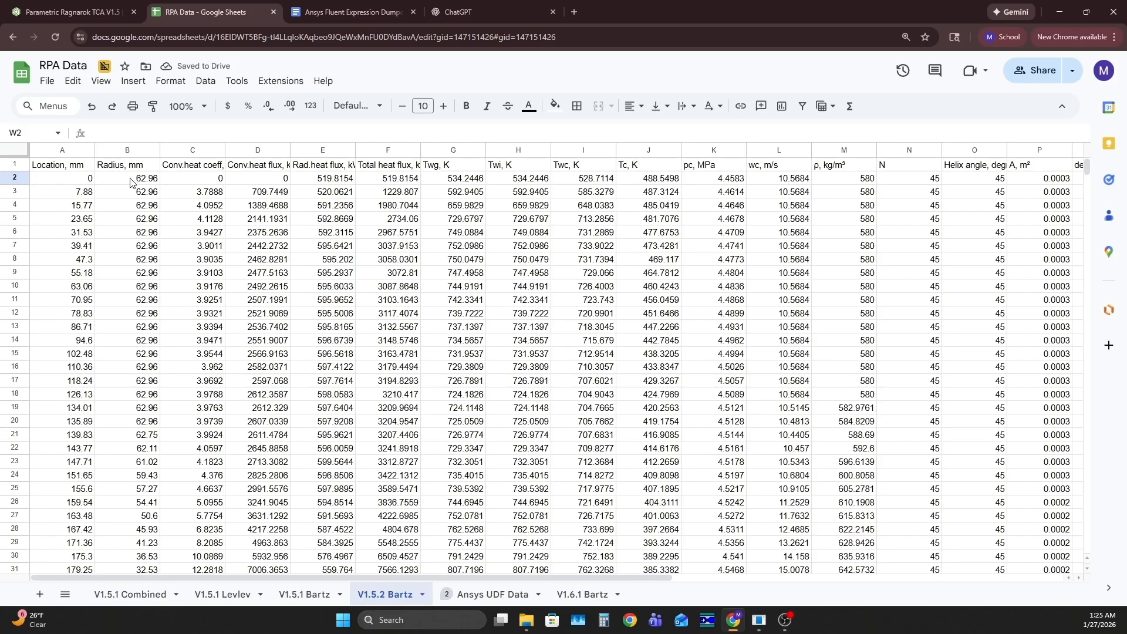
{"action": "left_click_drag", "start_coordinate": [617, 572], "coordinate": [914, 568]}
{"action": "double_click", "coordinate": [948, 179]}
{"action": "type", "text": "="}
{"action": "left_click_drag", "start_coordinate": [761, 574], "coordinate": [587, 574]}
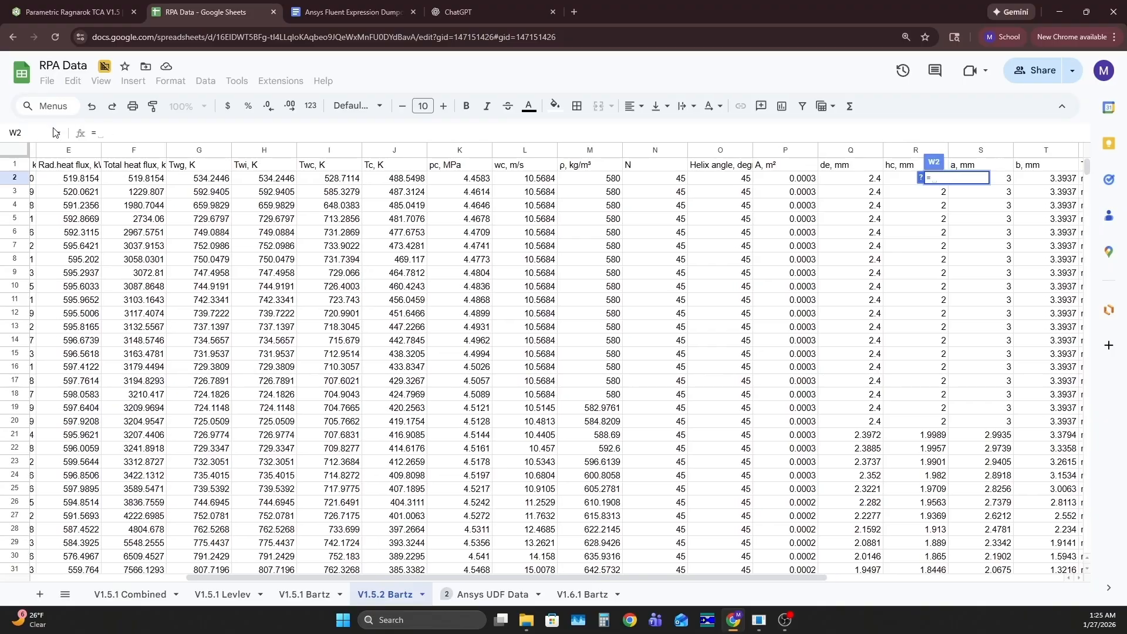
{"action": "left_click", "coordinate": [145, 180]}
{"action": "type", "text": "*1000"}
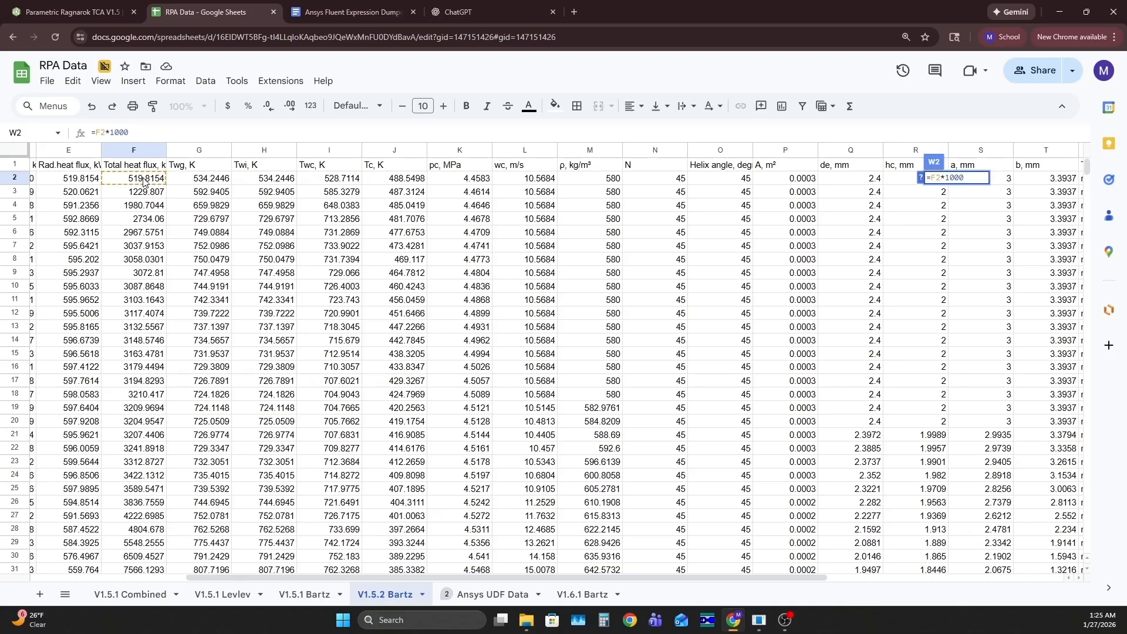
{"action": "key", "text": "Return"}
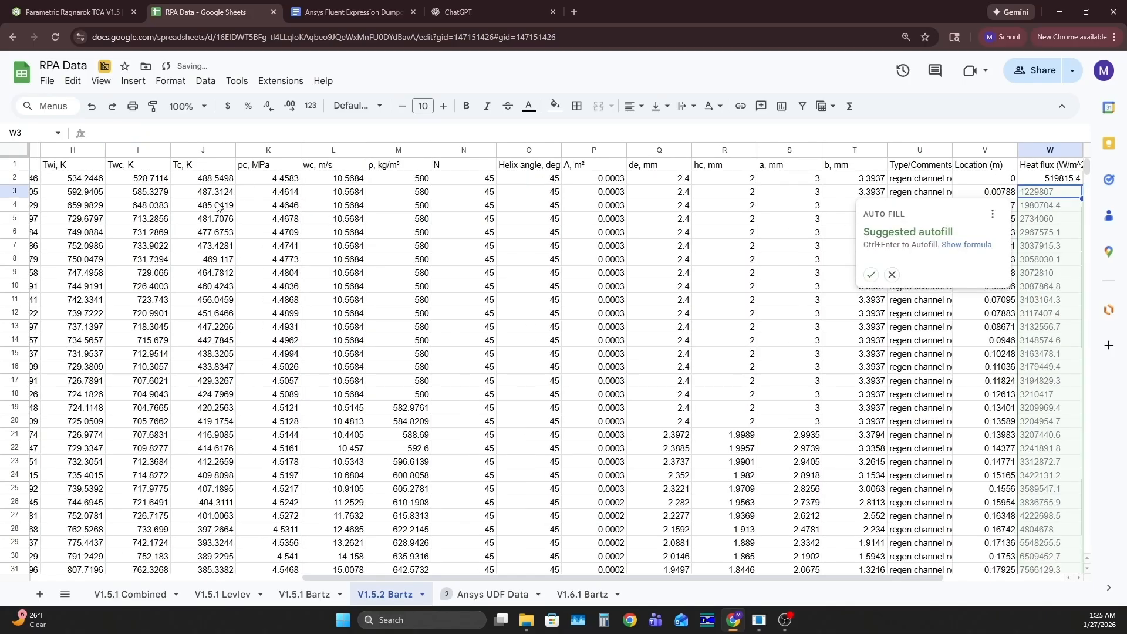
{"action": "key", "text": "ctrl+Return"}
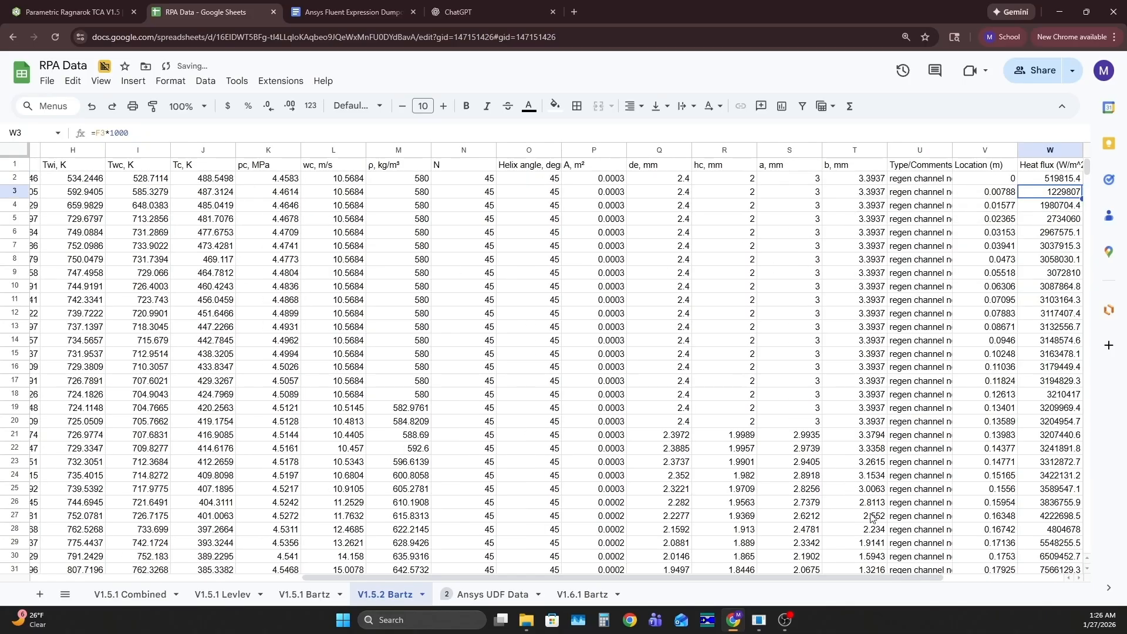
Review the converted Location (m) and Heat flux (W/m^2) columns down to the last data row
{"action": "left_click_drag", "start_coordinate": [904, 579], "coordinate": [967, 575]}
{"action": "left_click", "coordinate": [1061, 340]}
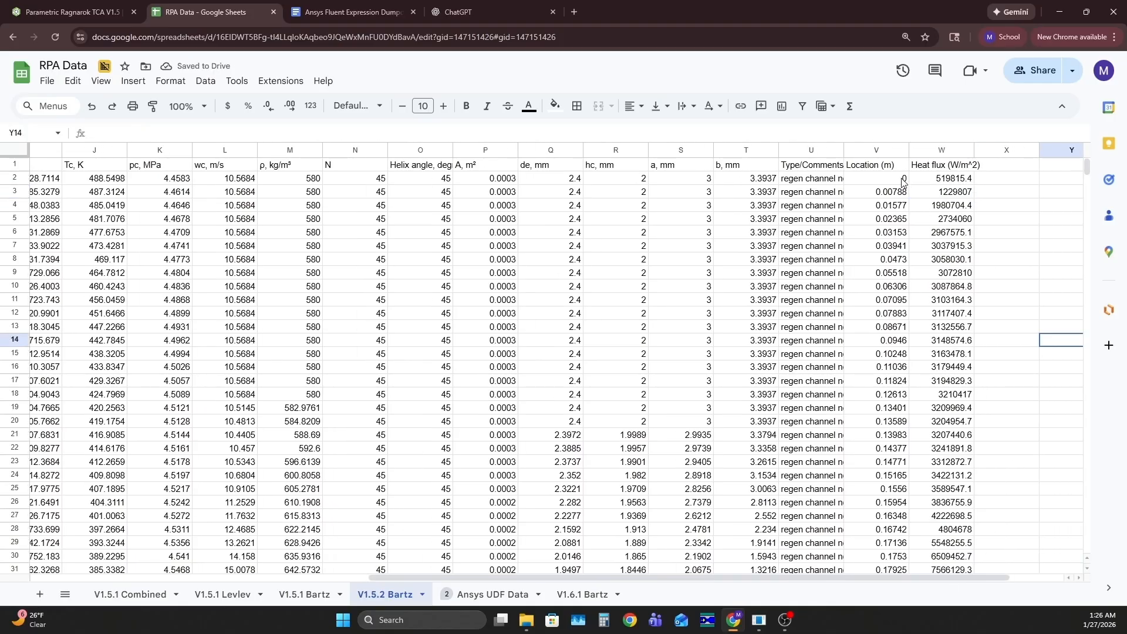
{"action": "scroll", "coordinate": [916, 200], "scroll_direction": "down", "scroll_amount": 12}
{"action": "scroll", "coordinate": [968, 383], "scroll_direction": "up", "scroll_amount": 1}
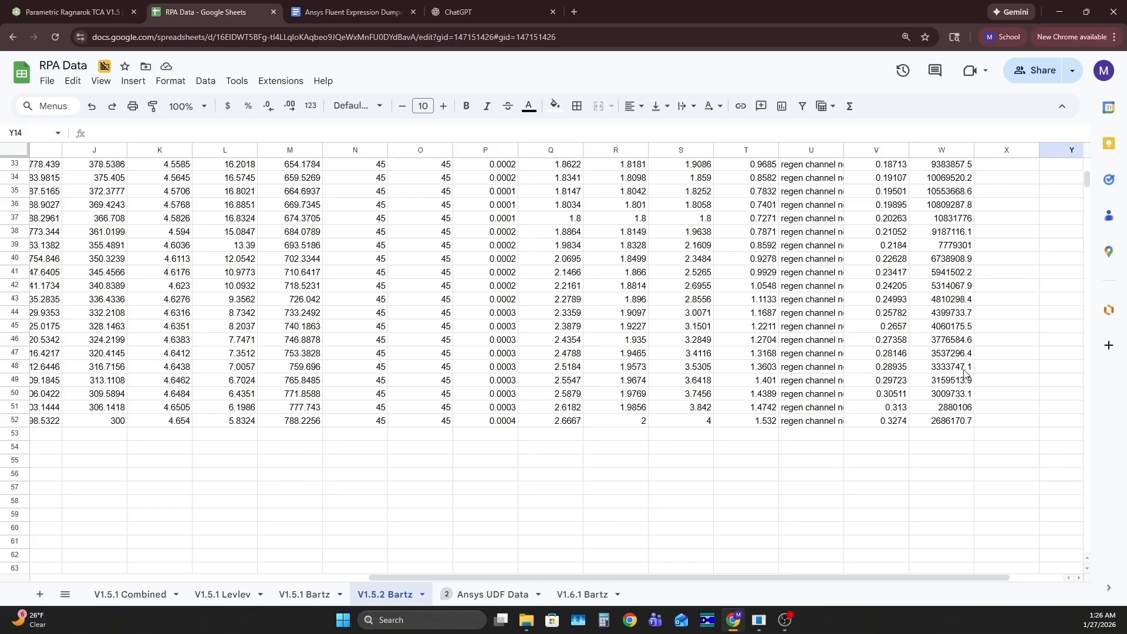
{"action": "scroll", "coordinate": [958, 359], "scroll_direction": "up", "scroll_amount": 5}
{"action": "scroll", "coordinate": [961, 364], "scroll_direction": "down", "scroll_amount": 5}
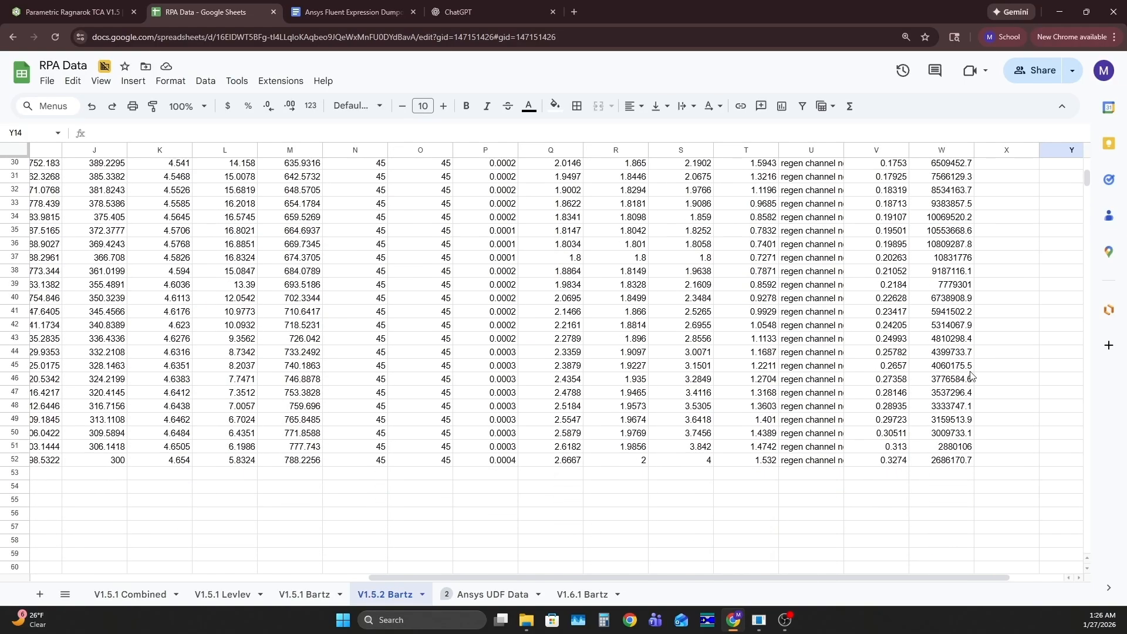
{"action": "scroll", "coordinate": [1010, 424], "scroll_direction": "up", "scroll_amount": 7}
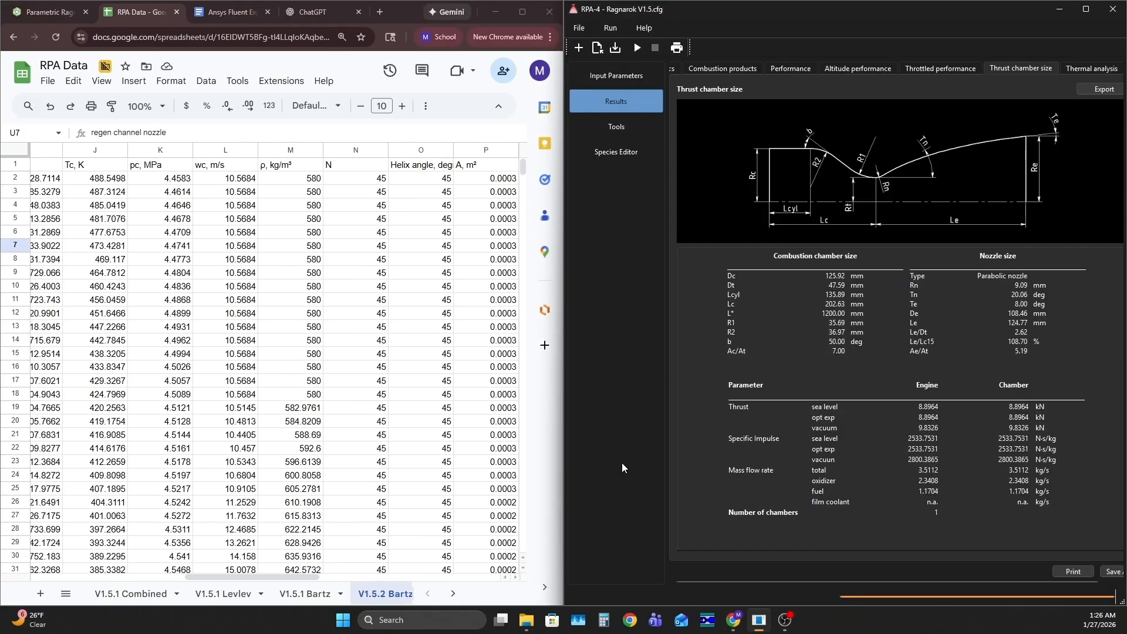
Switch to the Parametric Ragnarok TCA V1.5 document in Onshape, open Variable Studio 1 and reload the page
{"action": "left_click", "coordinate": [33, 14]}
{"action": "scroll", "coordinate": [405, 323], "scroll_direction": "up", "scroll_amount": 5}
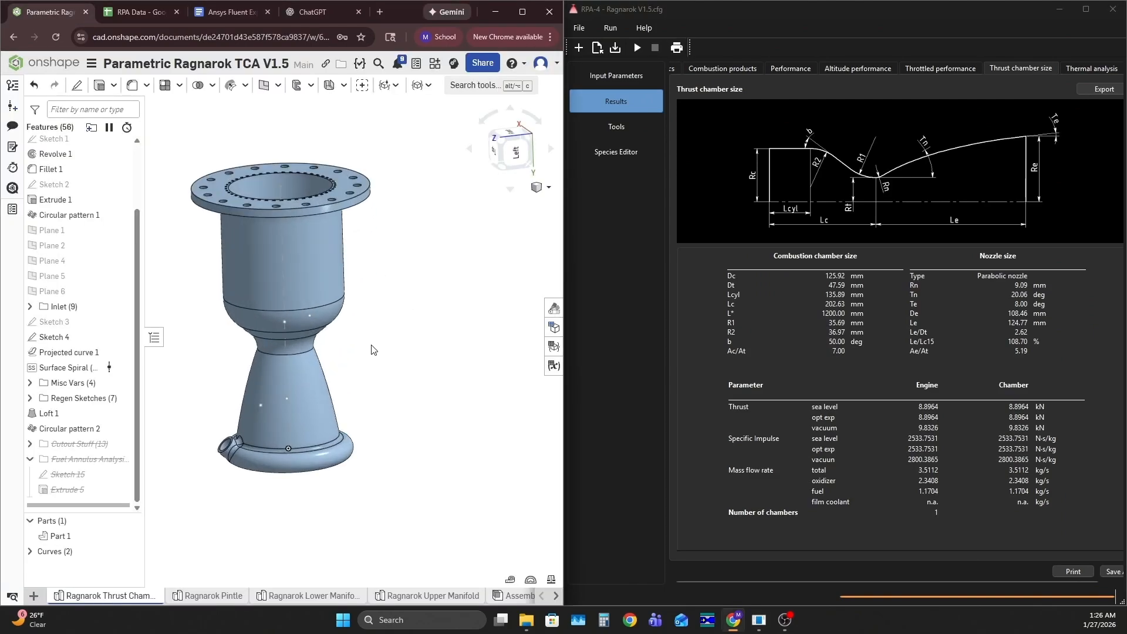
{"action": "middle_click_drag", "start_coordinate": [409, 329], "coordinate": [449, 327]}
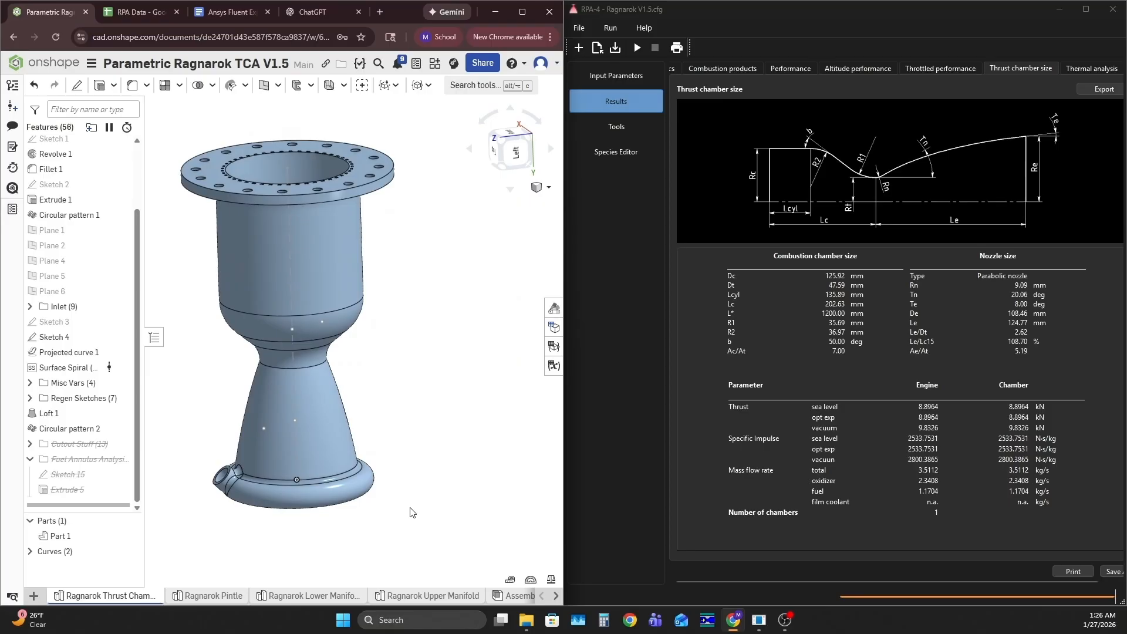
{"action": "left_click", "coordinate": [554, 596]}
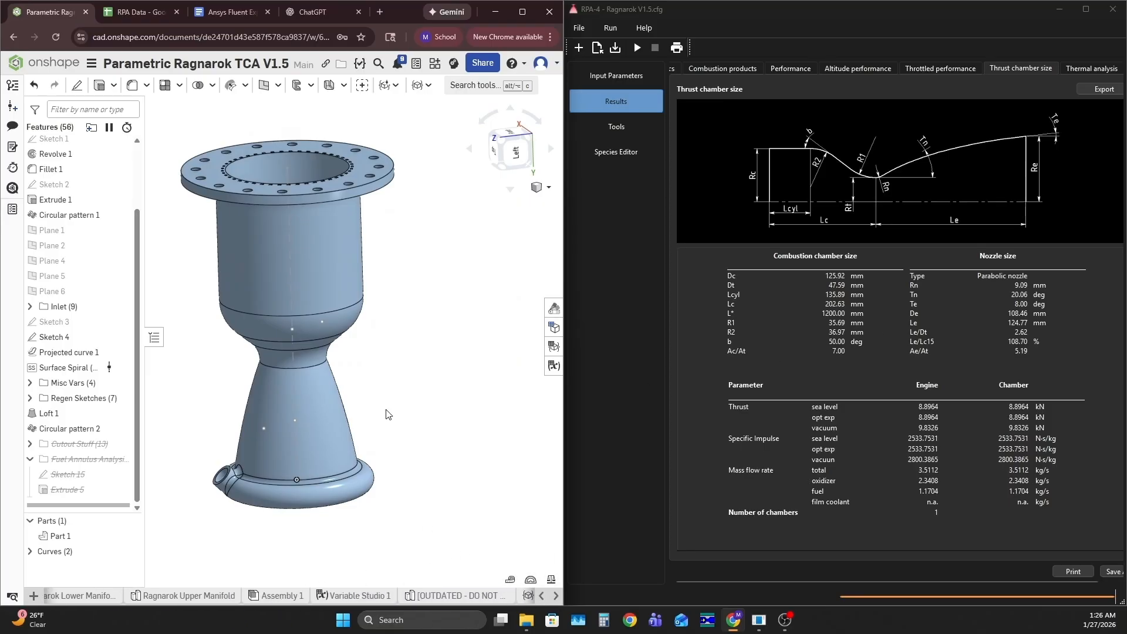
{"action": "left_click", "coordinate": [343, 597]}
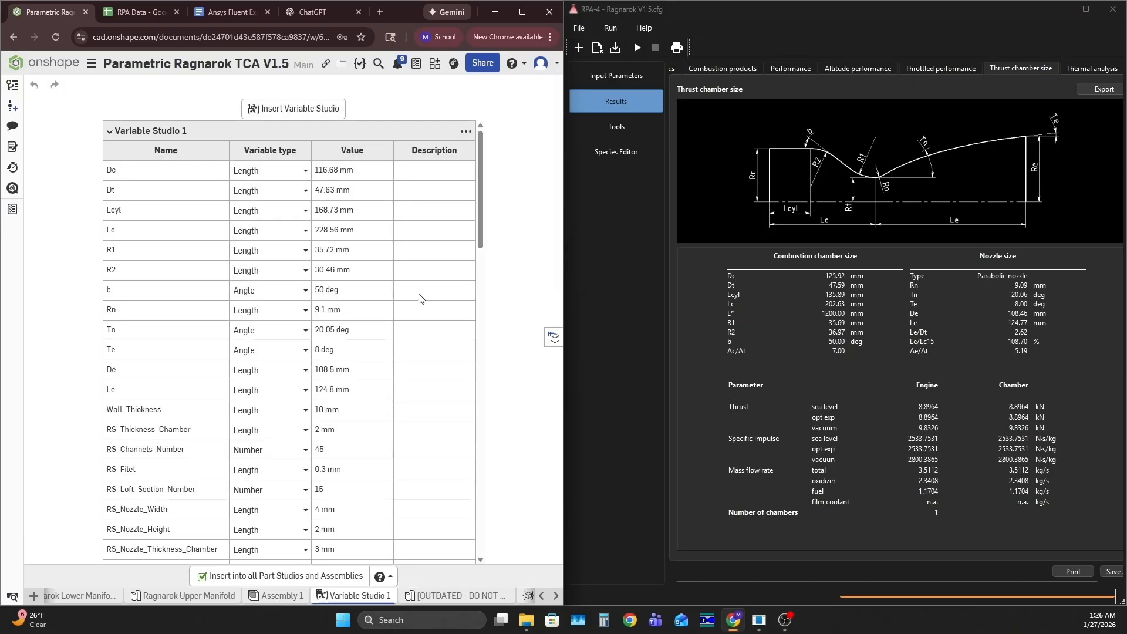
{"action": "left_click", "coordinate": [63, 38]}
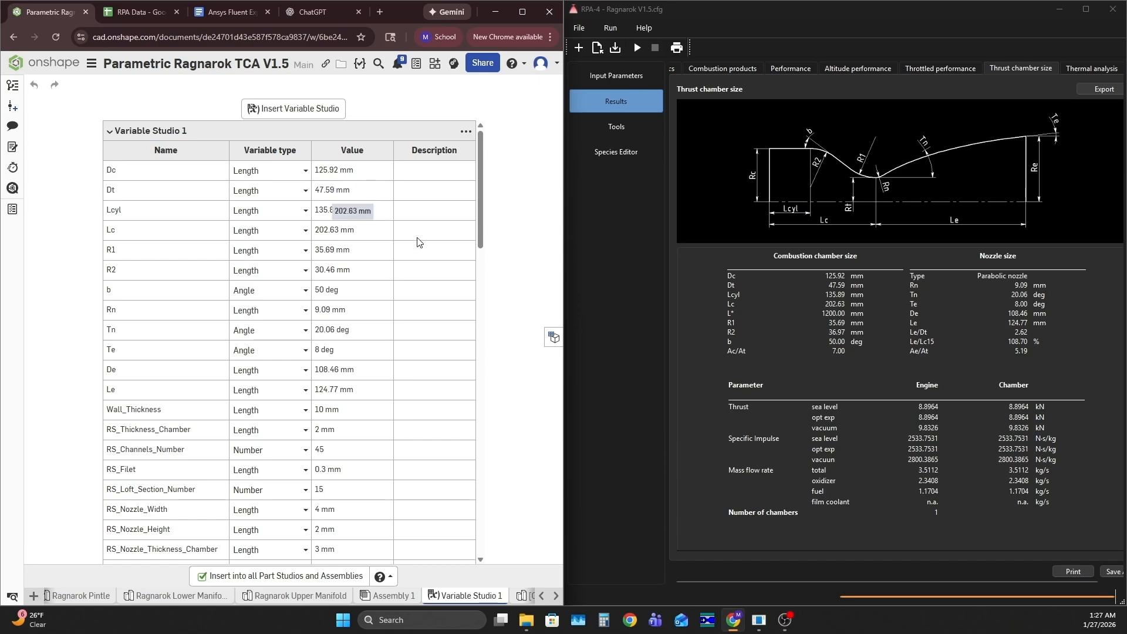
Compare the regenerative channel variables in Variable Studio 1 with the channel dimensions and helix angle in RPA's thermal analysis inputs
{"action": "scroll", "coordinate": [329, 256], "scroll_direction": "down", "scroll_amount": 4}
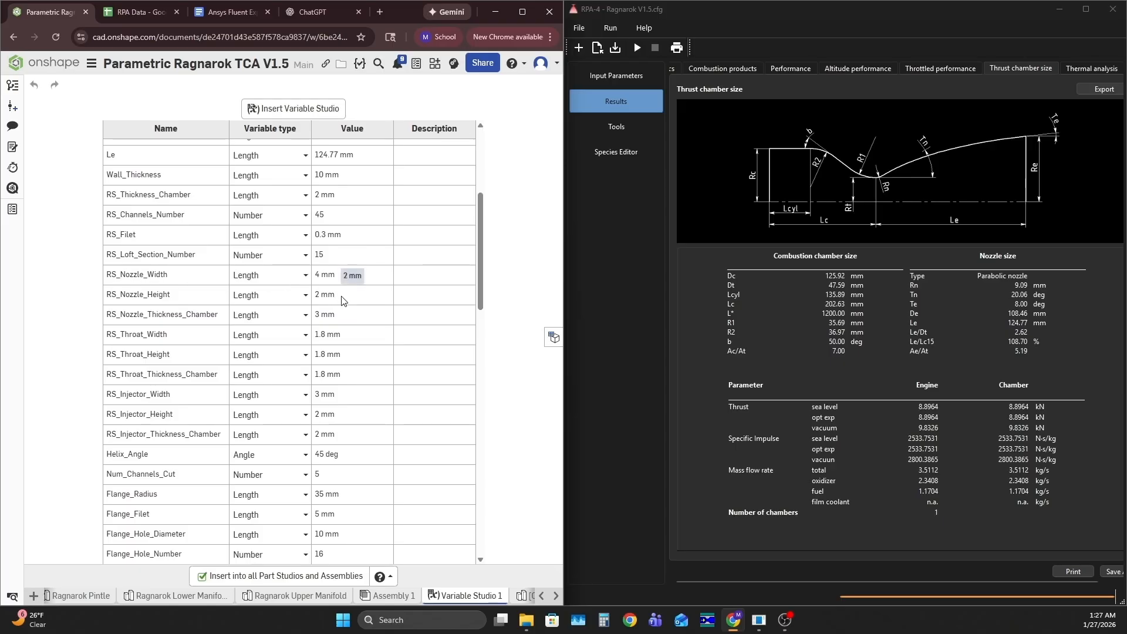
{"action": "left_click", "coordinate": [616, 77]}
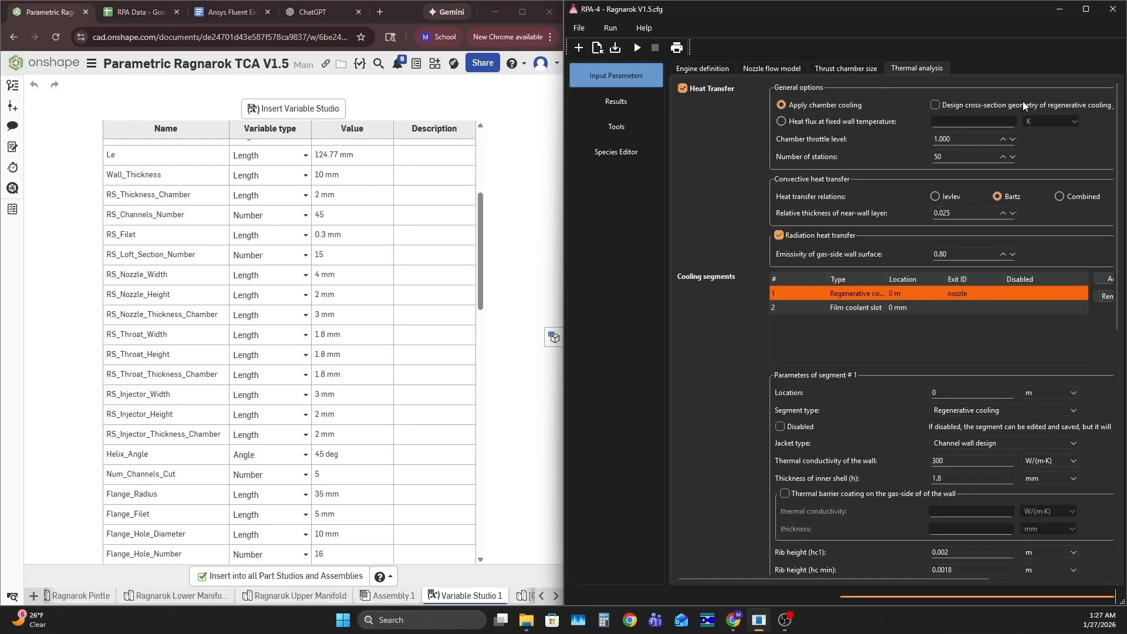
{"action": "scroll", "coordinate": [710, 312], "scroll_direction": "down", "scroll_amount": 9}
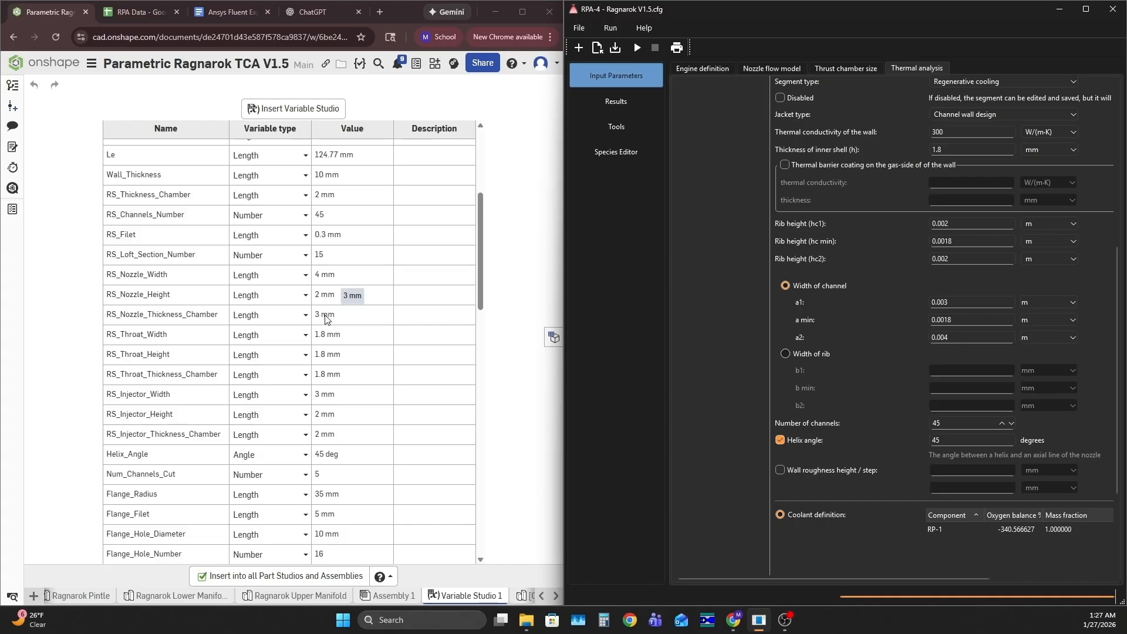
{"action": "scroll", "coordinate": [327, 317], "scroll_direction": "down", "scroll_amount": 1}
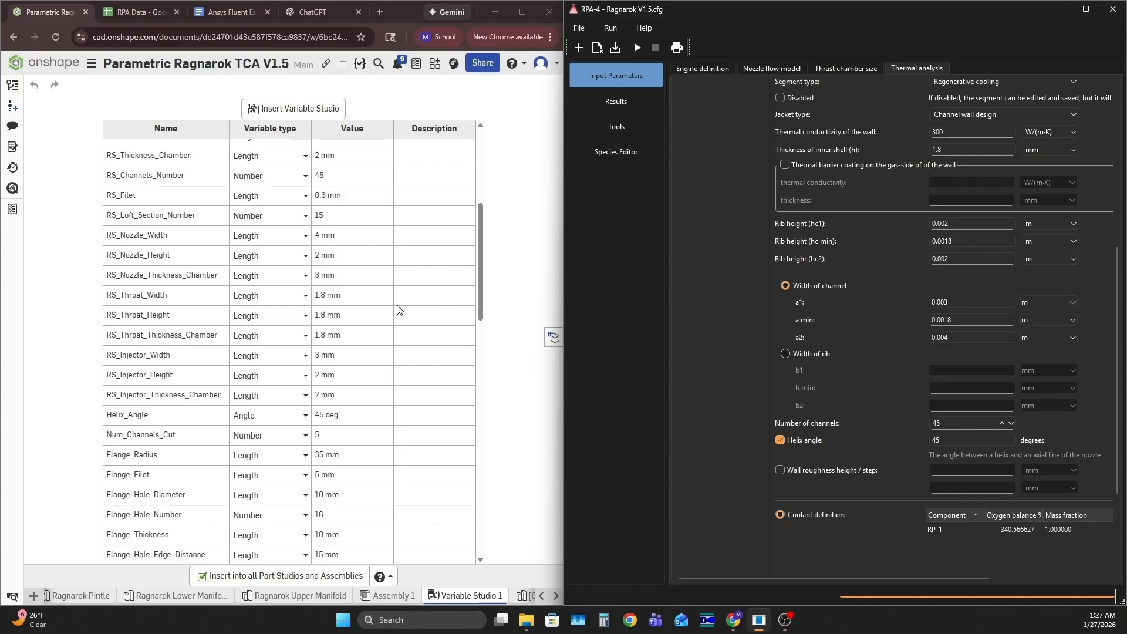
{"action": "scroll", "coordinate": [398, 308], "scroll_direction": "down", "scroll_amount": 1}
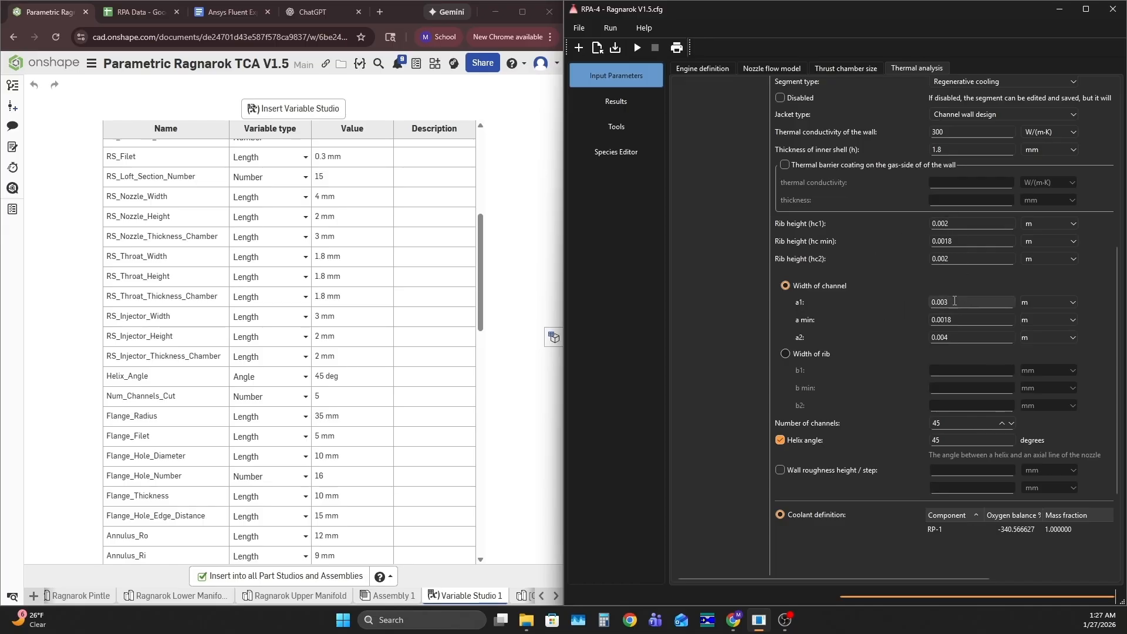
{"action": "scroll", "coordinate": [309, 287], "scroll_direction": "down", "scroll_amount": 2}
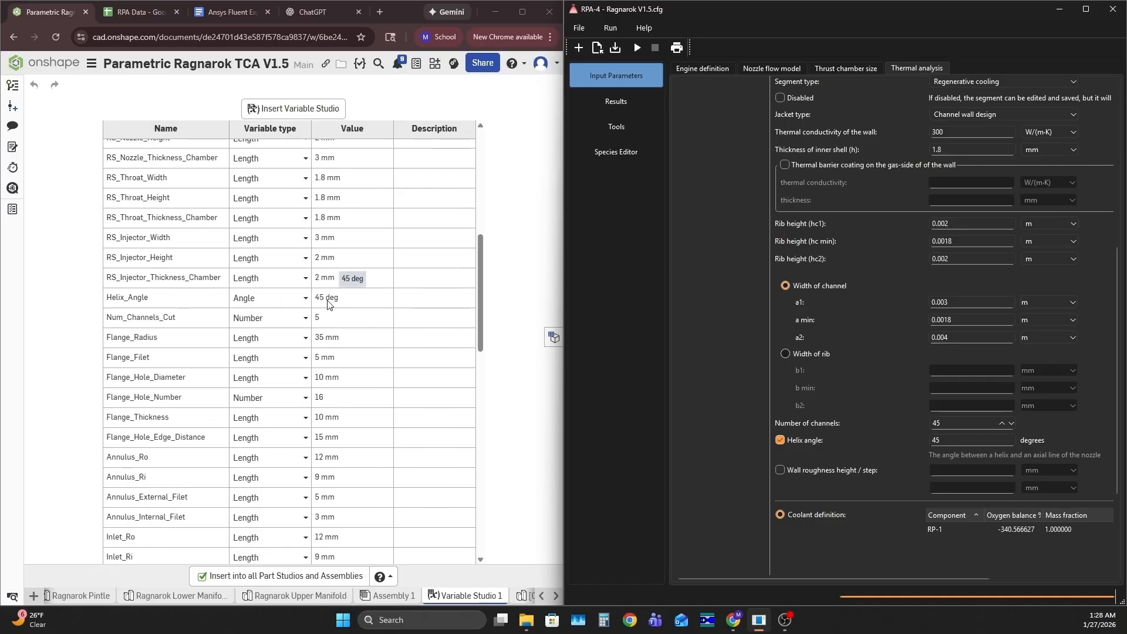
Check the RS_Channels_Number variable against RPA's number of channels and review the cooling segment parameters
{"action": "scroll", "coordinate": [329, 303], "scroll_direction": "up", "scroll_amount": 3}
{"action": "left_click", "coordinate": [331, 417]}
{"action": "scroll", "coordinate": [396, 389], "scroll_direction": "up", "scroll_amount": 1}
{"action": "scroll", "coordinate": [352, 253], "scroll_direction": "up", "scroll_amount": 2}
{"action": "left_click", "coordinate": [338, 259]}
{"action": "left_click", "coordinate": [676, 384]}
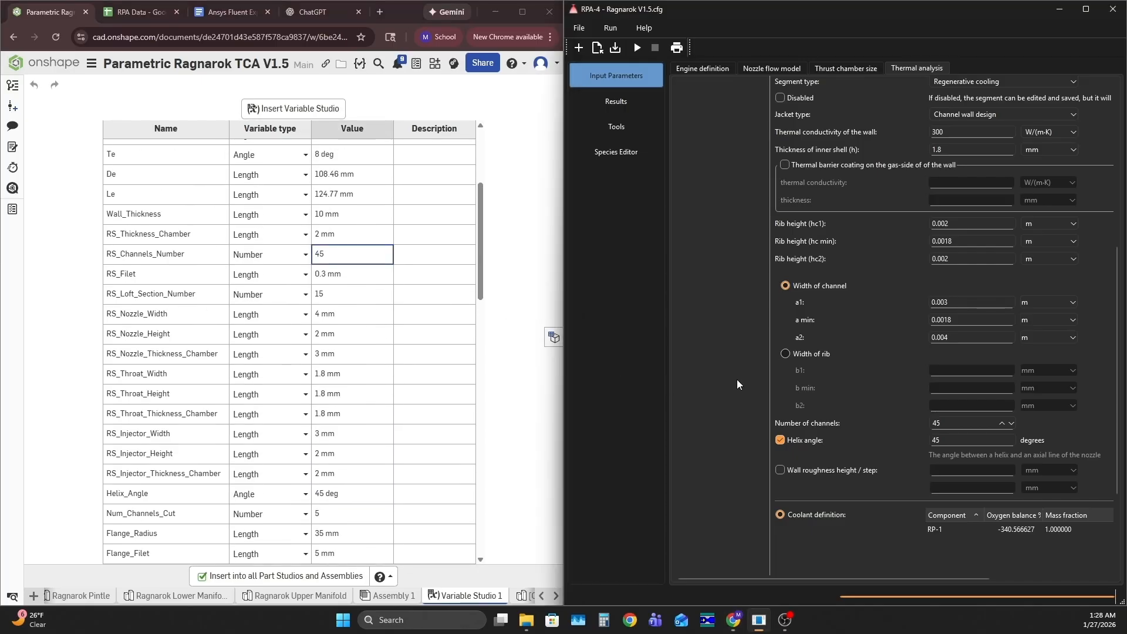
{"action": "scroll", "coordinate": [710, 269], "scroll_direction": "up", "scroll_amount": 6}
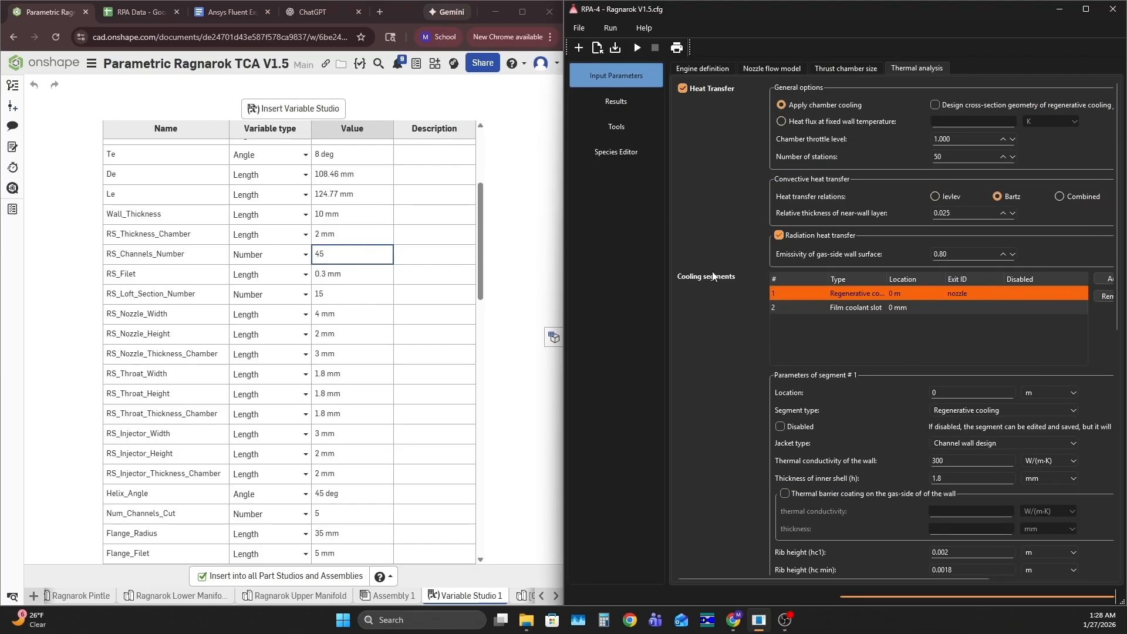
{"action": "scroll", "coordinate": [710, 371], "scroll_direction": "down", "scroll_amount": 8}
{"action": "scroll", "coordinate": [717, 316], "scroll_direction": "up", "scroll_amount": 8}
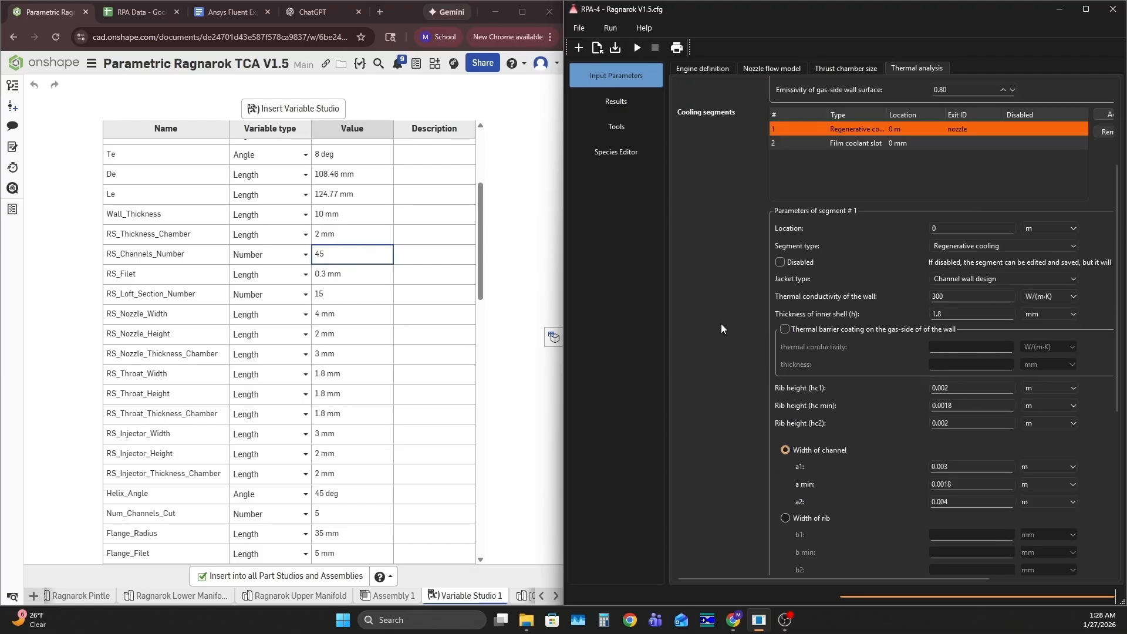
Check the cooling segment inputs in RPA, then review its thrust chamber size and thermal analysis results
{"action": "scroll", "coordinate": [720, 316], "scroll_direction": "down", "scroll_amount": 6}
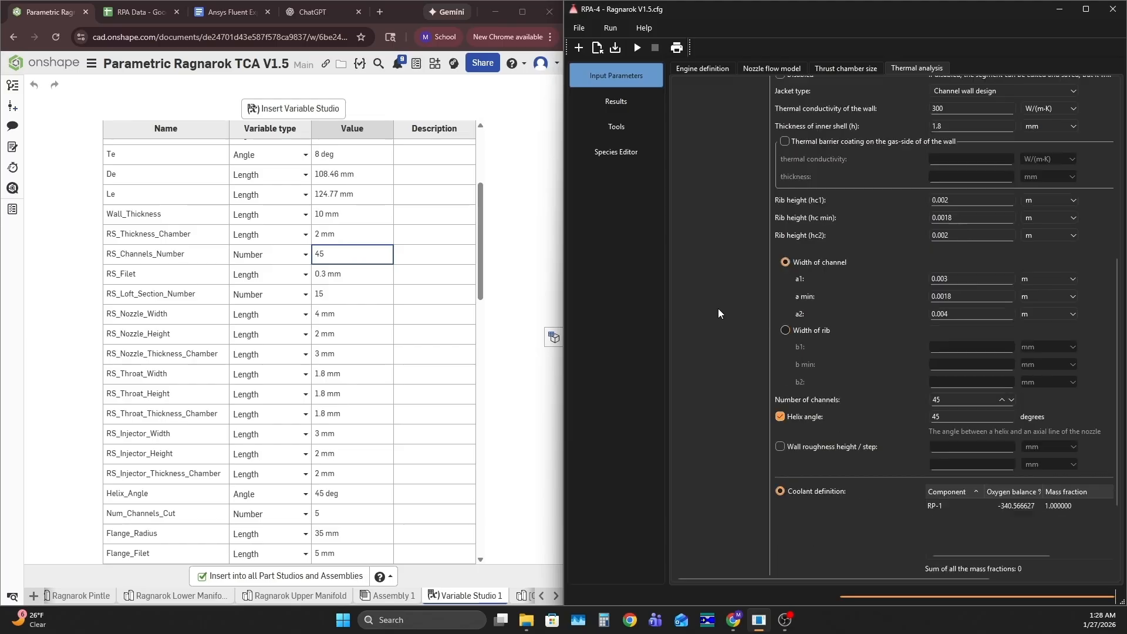
{"action": "scroll", "coordinate": [717, 305], "scroll_direction": "up", "scroll_amount": 1}
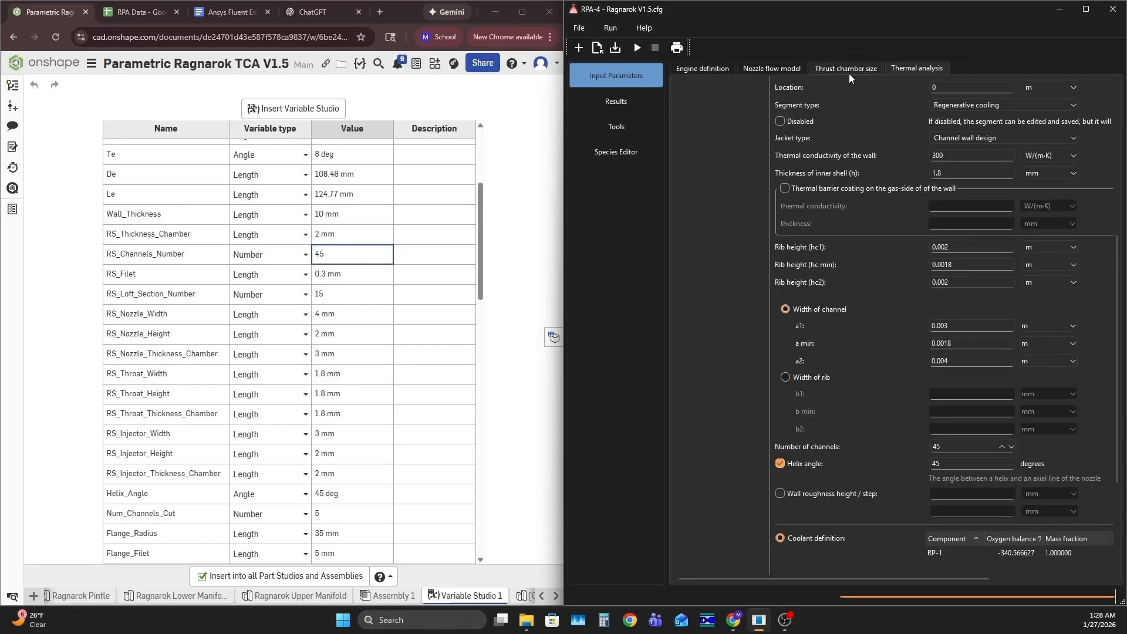
{"action": "left_click", "coordinate": [623, 102]}
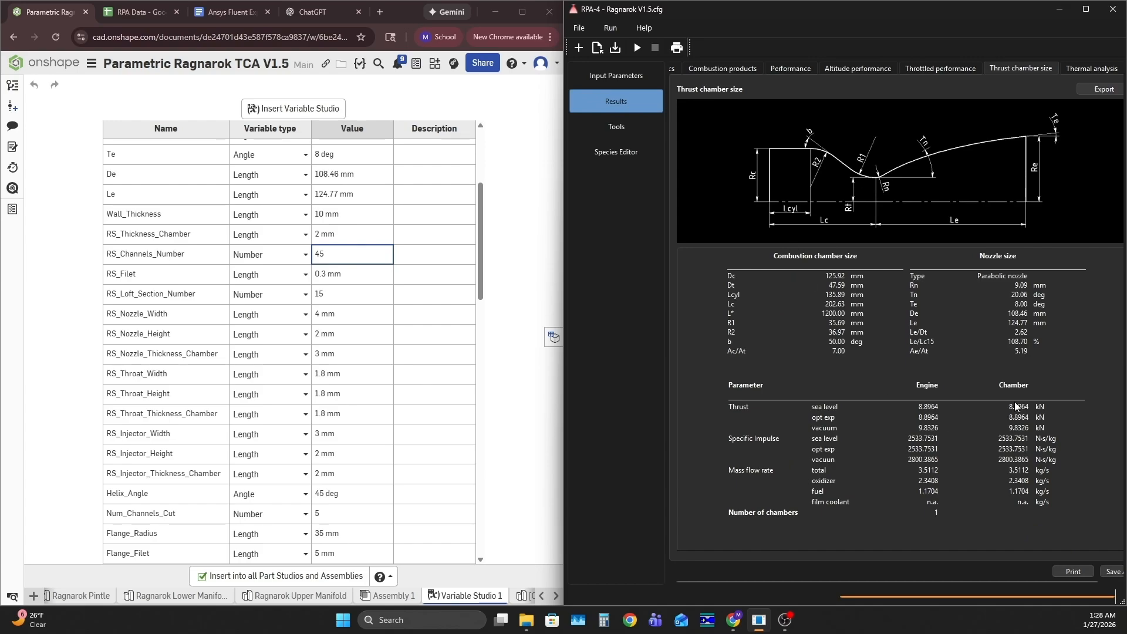
{"action": "left_click", "coordinate": [1085, 68]}
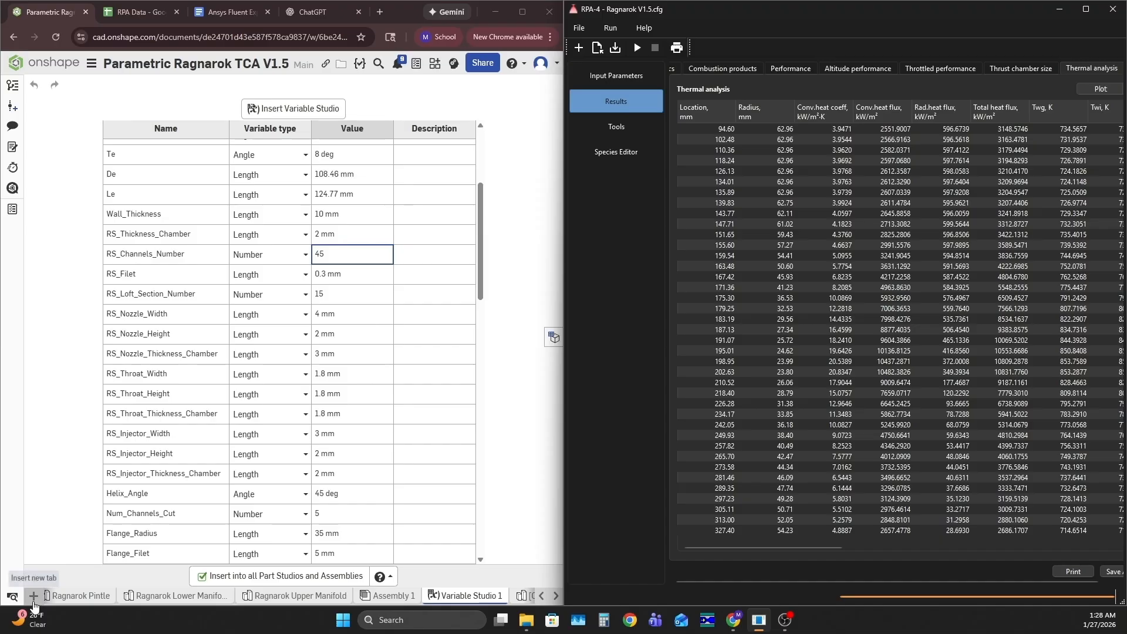
Open the Ragnarok Thrust Chamber V1.6 Part Studio in Onshape and maximize the browser window
{"action": "left_click", "coordinate": [543, 596]}
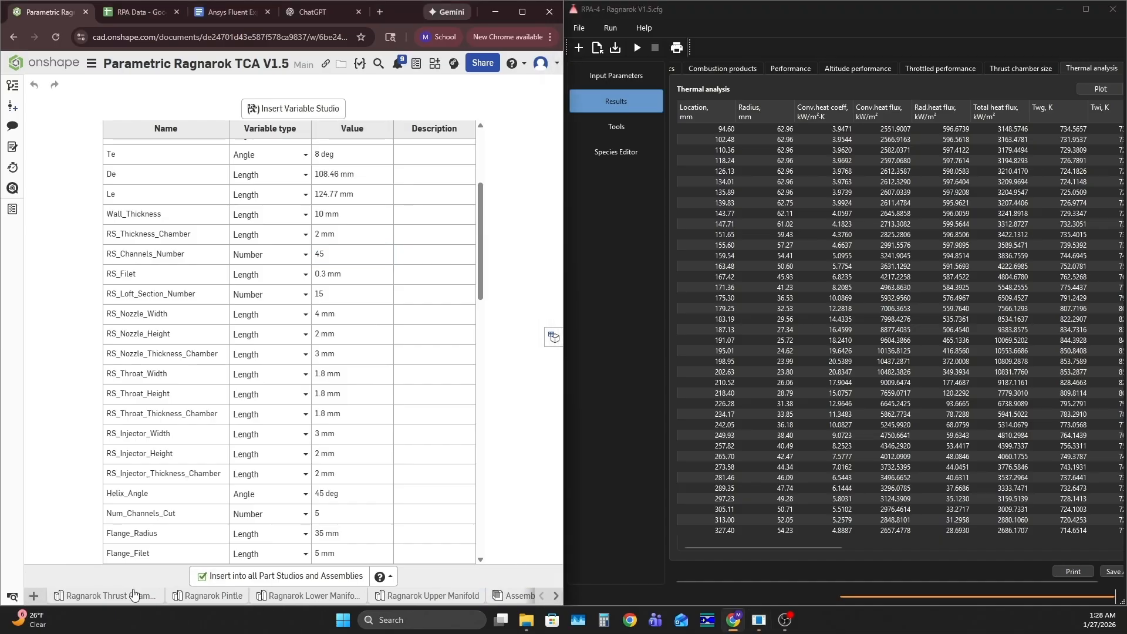
{"action": "left_click", "coordinate": [106, 595]}
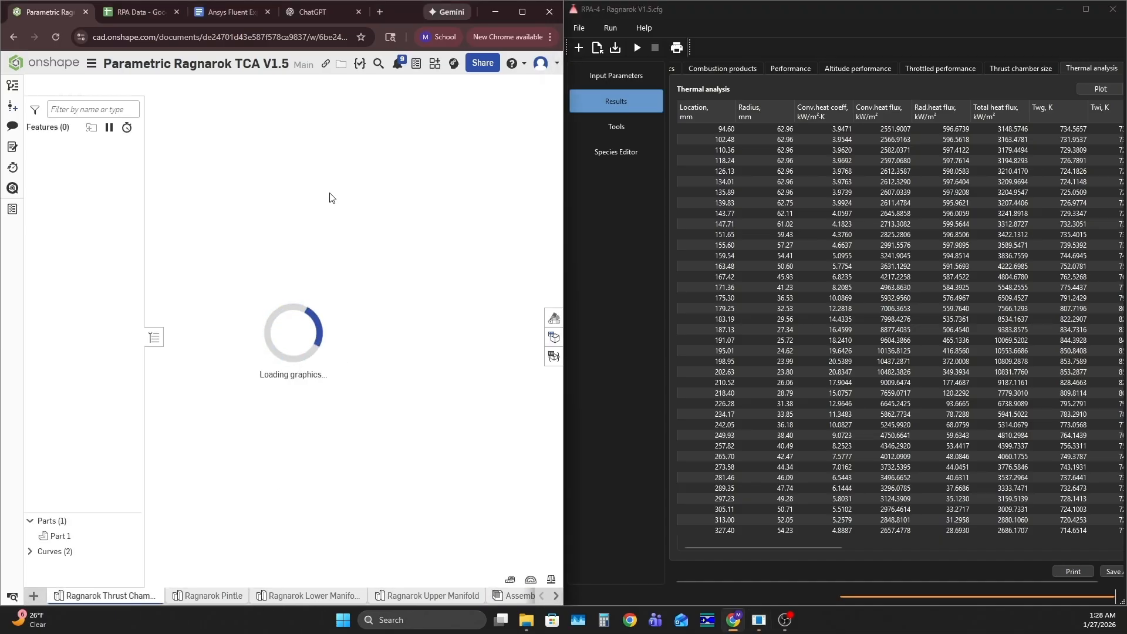
{"action": "right_click_drag", "start_coordinate": [448, 464], "coordinate": [499, 271]}
{"action": "left_click", "coordinate": [509, 147]}
{"action": "scroll", "coordinate": [452, 336], "scroll_direction": "down", "scroll_amount": 2}
{"action": "middle_click_drag", "start_coordinate": [452, 332], "coordinate": [431, 339]}
{"action": "scroll", "coordinate": [431, 339], "scroll_direction": "up", "scroll_amount": 1}
{"action": "left_click", "coordinate": [522, 12]}
{"action": "scroll", "coordinate": [824, 325], "scroll_direction": "up", "scroll_amount": 2}
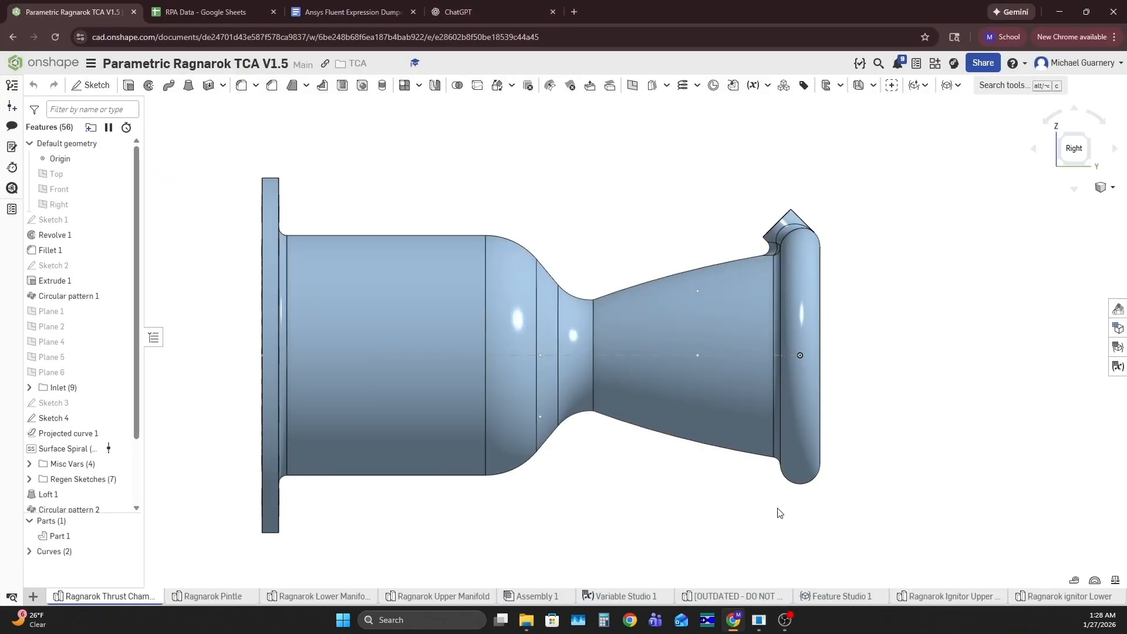
Examine the thrust chamber's nozzle end, fuel inlet and bolted flange from several angles
{"action": "right_click_drag", "start_coordinate": [875, 218], "coordinate": [888, 298]}
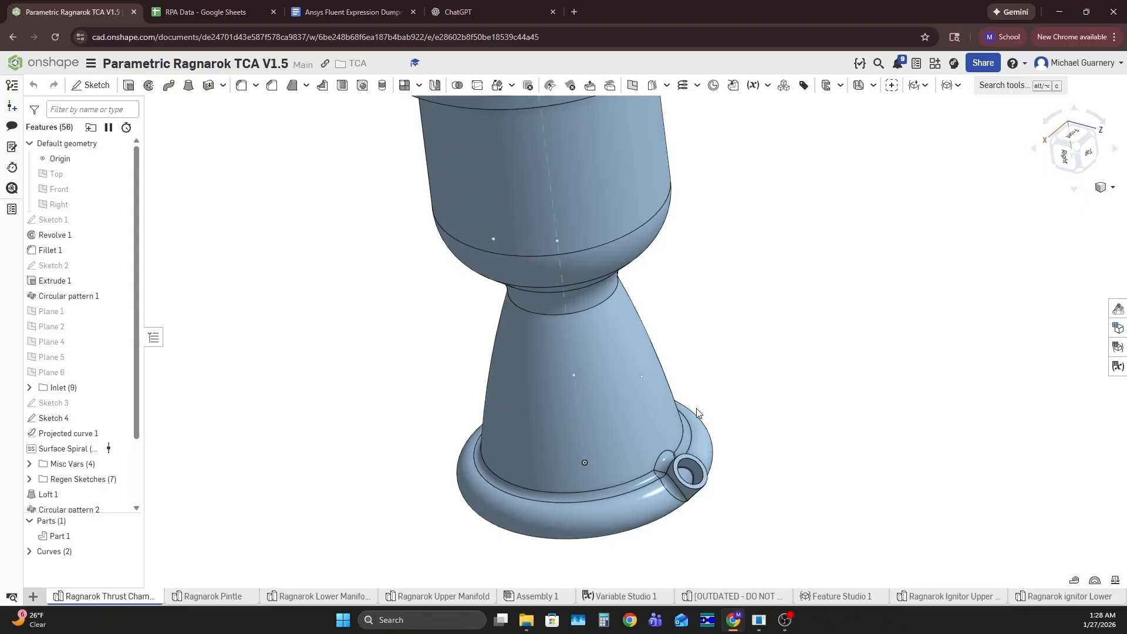
{"action": "scroll", "coordinate": [685, 476], "scroll_direction": "up", "scroll_amount": 3}
{"action": "middle_click_drag", "start_coordinate": [688, 474], "coordinate": [695, 468]}
{"action": "right_click_drag", "start_coordinate": [751, 520], "coordinate": [718, 510]}
{"action": "scroll", "coordinate": [715, 512], "scroll_direction": "down", "scroll_amount": 5}
{"action": "right_click", "coordinate": [762, 393]}
{"action": "left_click", "coordinate": [767, 385]}
{"action": "mouse_move", "coordinate": [781, 384]}
{"action": "right_mouse_down"}
{"action": "mouse_move", "coordinate": [787, 395]}
{"action": "mouse_move", "coordinate": [793, 380]}
{"action": "mouse_move", "coordinate": [787, 387]}
{"action": "right_mouse_up"}
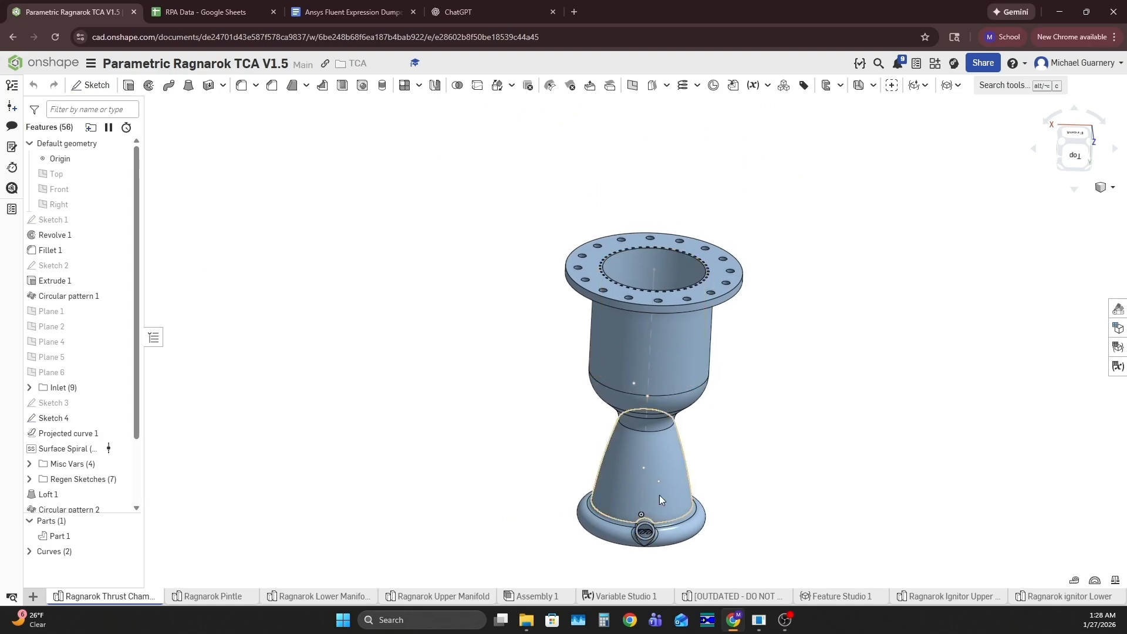
Unsuppress the Fuel Annulus Analysis folder to isolate the annulus at the nozzle end
{"action": "scroll", "coordinate": [82, 341], "scroll_direction": "down", "scroll_amount": 3}
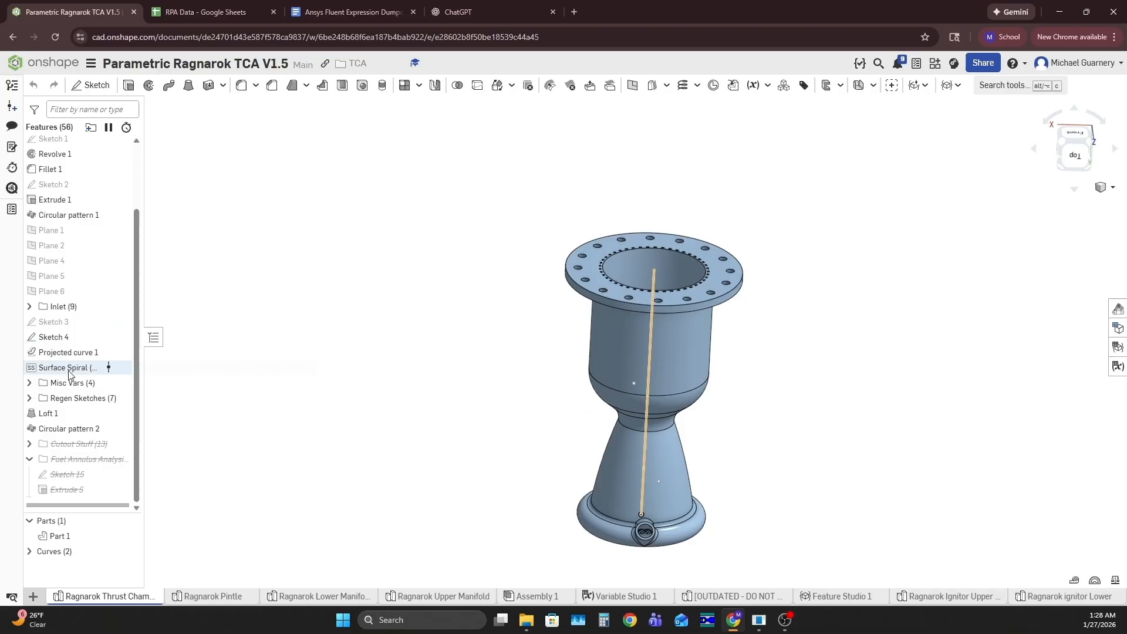
{"action": "right_click", "coordinate": [76, 463]}
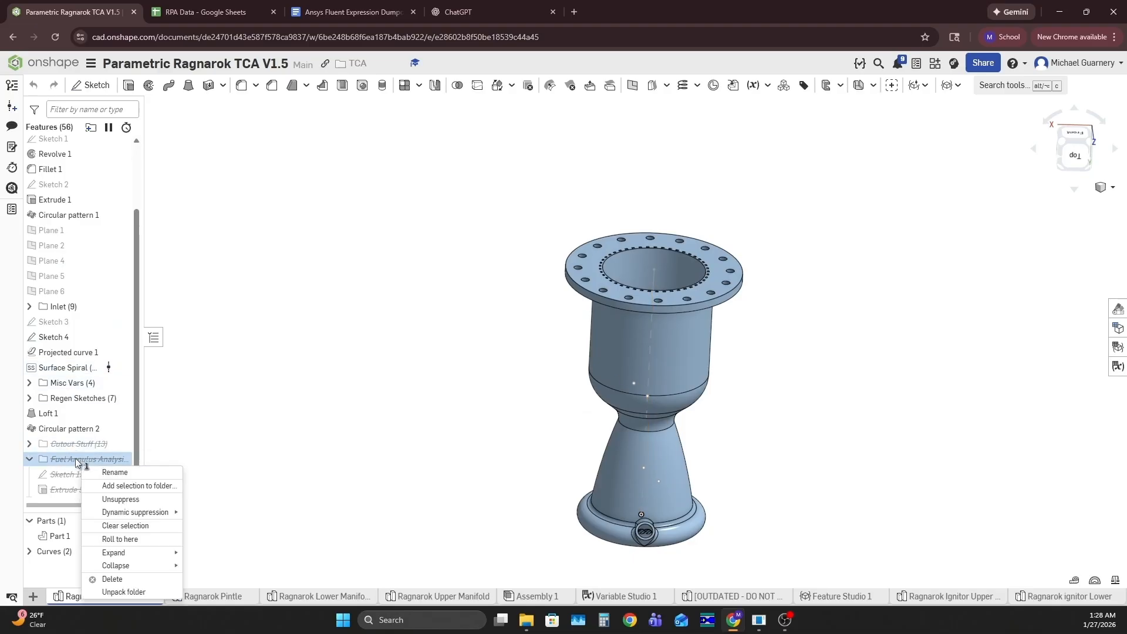
{"action": "left_click", "coordinate": [121, 499]}
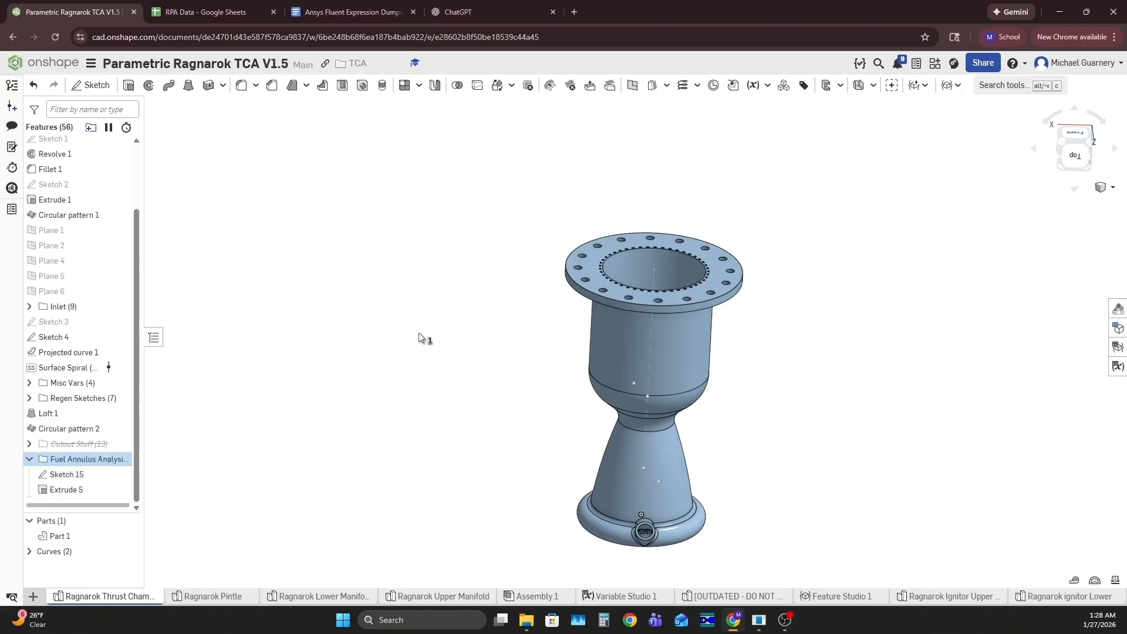
{"action": "left_click", "coordinate": [29, 459]}
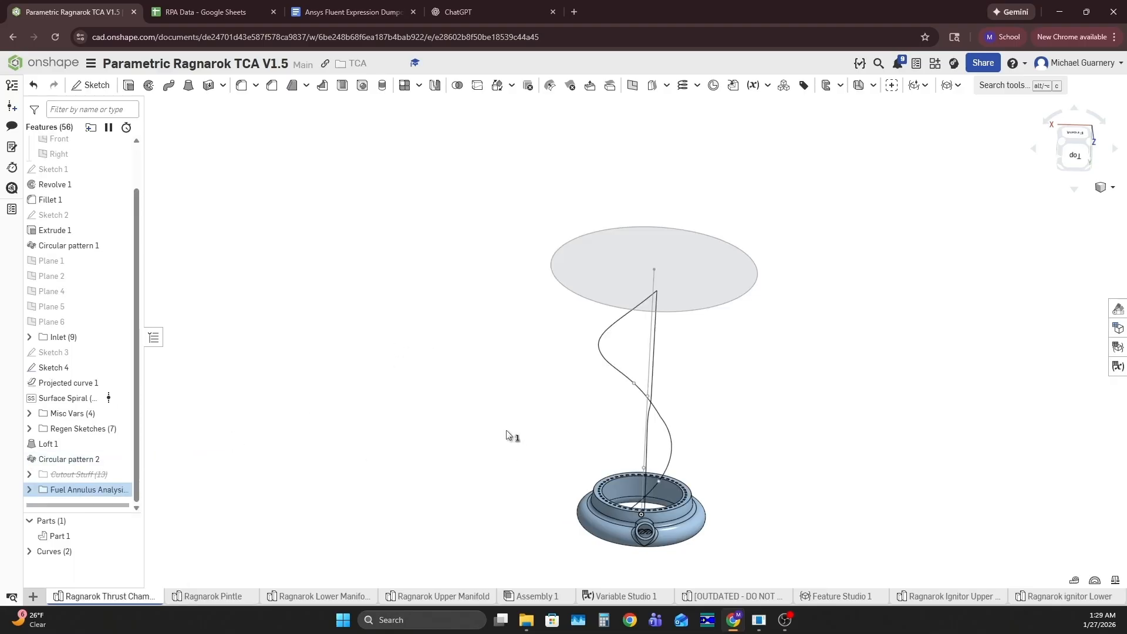
{"action": "scroll", "coordinate": [528, 388], "scroll_direction": "up", "scroll_amount": 5}
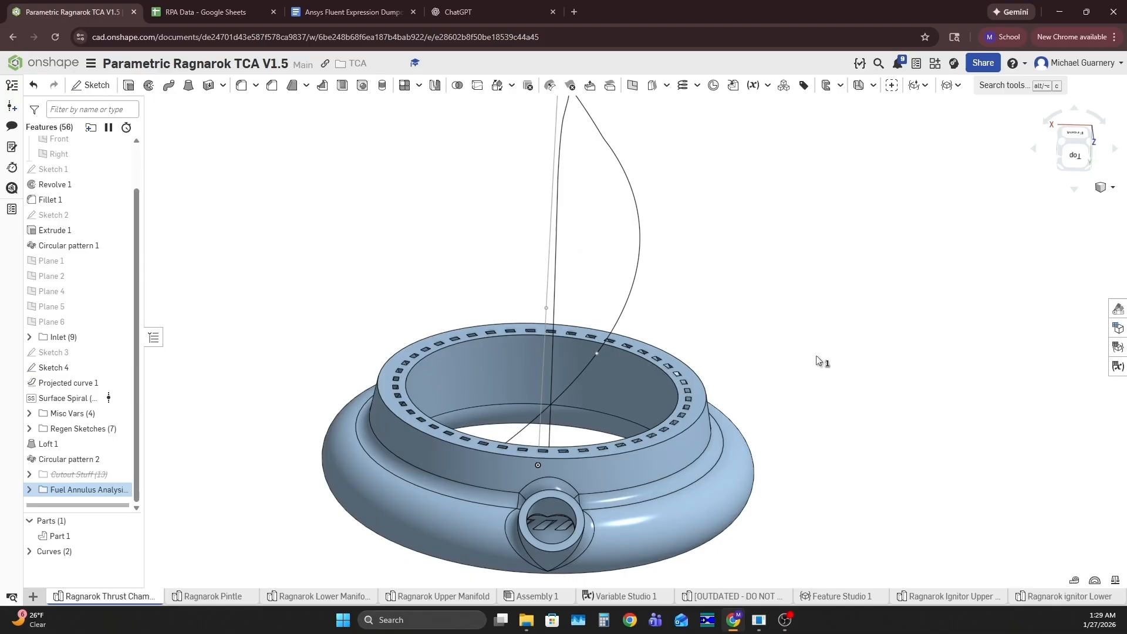
{"action": "mouse_move", "coordinate": [855, 356]}
{"action": "right_mouse_down"}
{"action": "mouse_move", "coordinate": [853, 408]}
{"action": "mouse_move", "coordinate": [843, 255]}
{"action": "mouse_move", "coordinate": [851, 368]}
{"action": "right_mouse_up"}
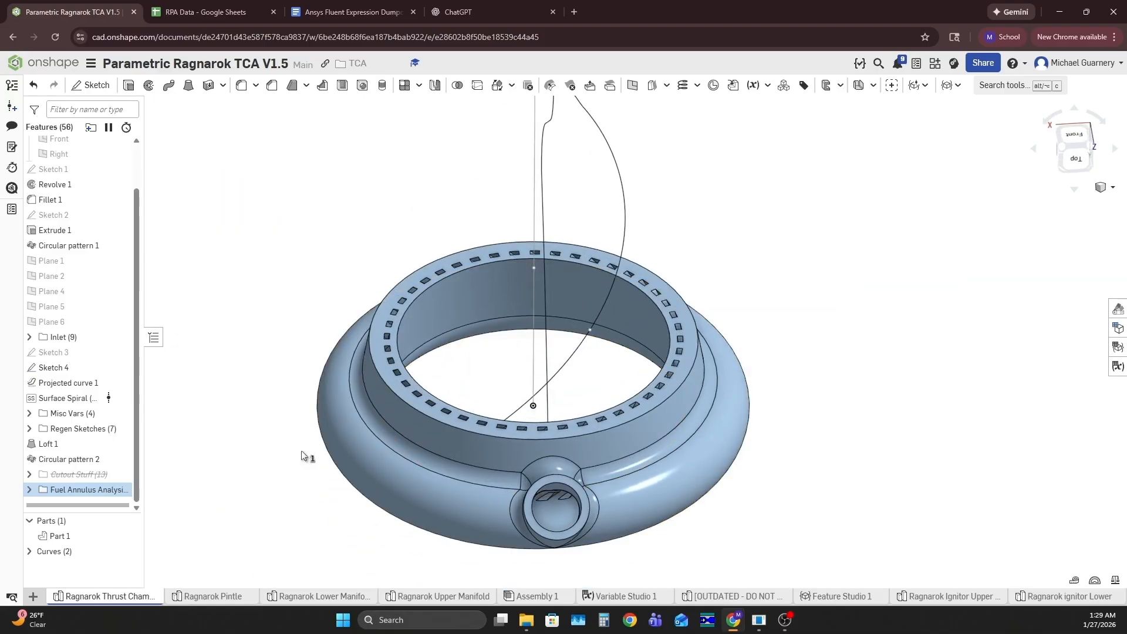
Hide all curves so that only the isolated fuel annulus is shown
{"action": "scroll", "coordinate": [227, 445], "scroll_direction": "down", "scroll_amount": 2}
{"action": "scroll", "coordinate": [227, 445], "scroll_direction": "down", "scroll_amount": 1}
{"action": "scroll", "coordinate": [213, 492], "scroll_direction": "up", "scroll_amount": 1}
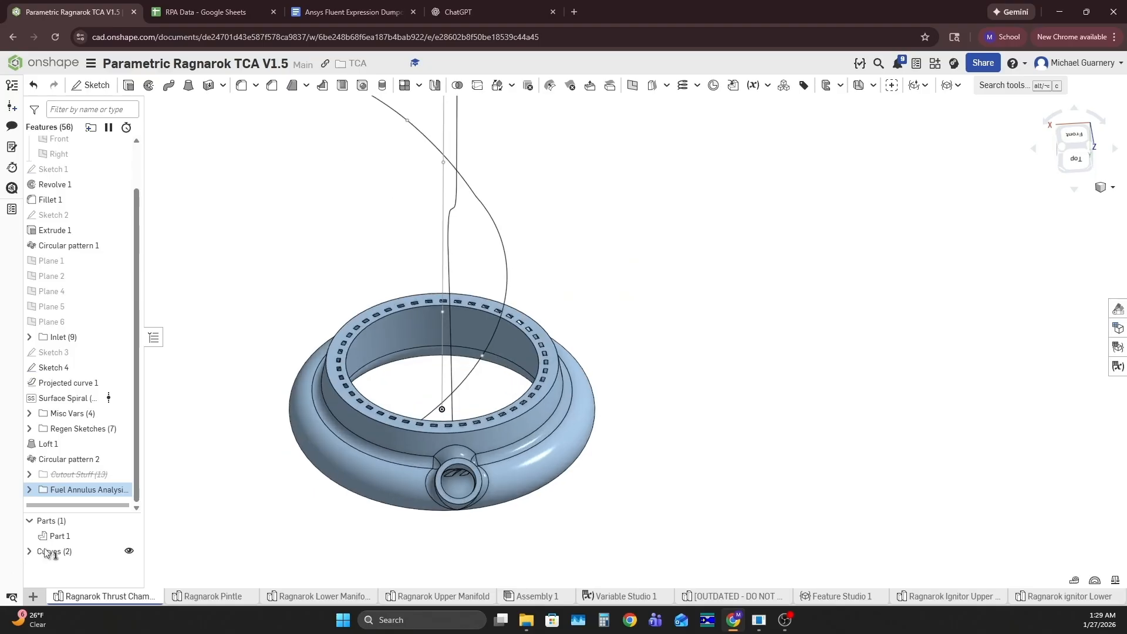
{"action": "left_click", "coordinate": [129, 551]}
{"action": "right_click_drag", "start_coordinate": [578, 482], "coordinate": [675, 473]}
Export the fuel annulus geometry from the thrust chamber Part Studio and suppress the Fuel Annulus Analysis folder
{"action": "right_click", "coordinate": [92, 596]}
{"action": "left_click", "coordinate": [102, 581]}
{"action": "left_click", "coordinate": [535, 128]}
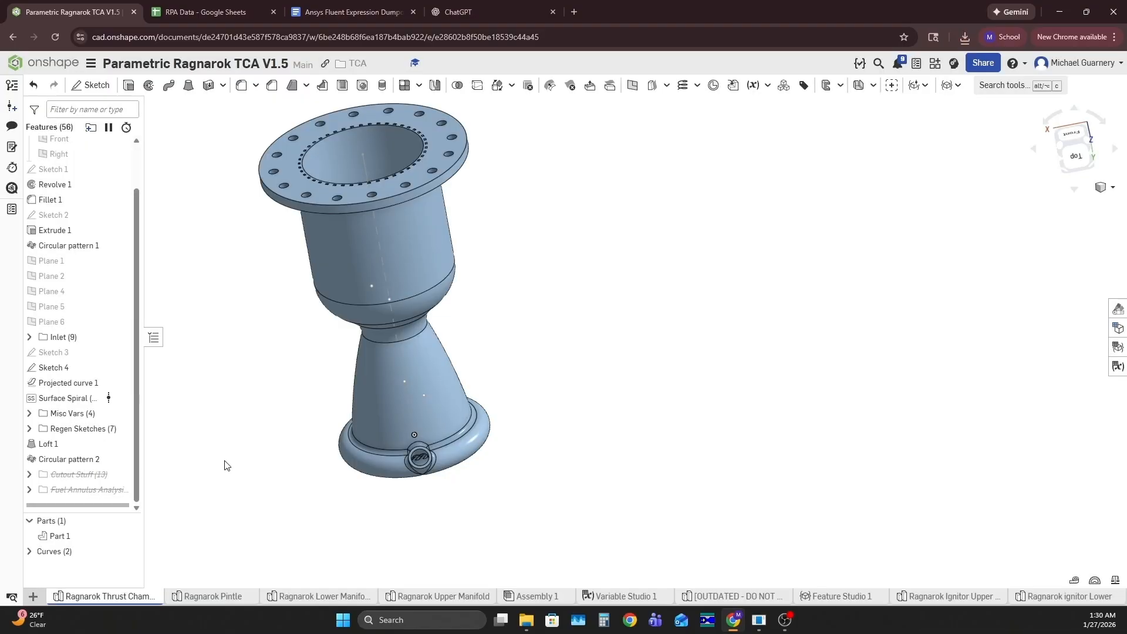
Unsuppress the Cutout Stuff folder and show Part 1 to inspect where the channel sector is split at the flange
{"action": "right_click", "coordinate": [78, 474]}
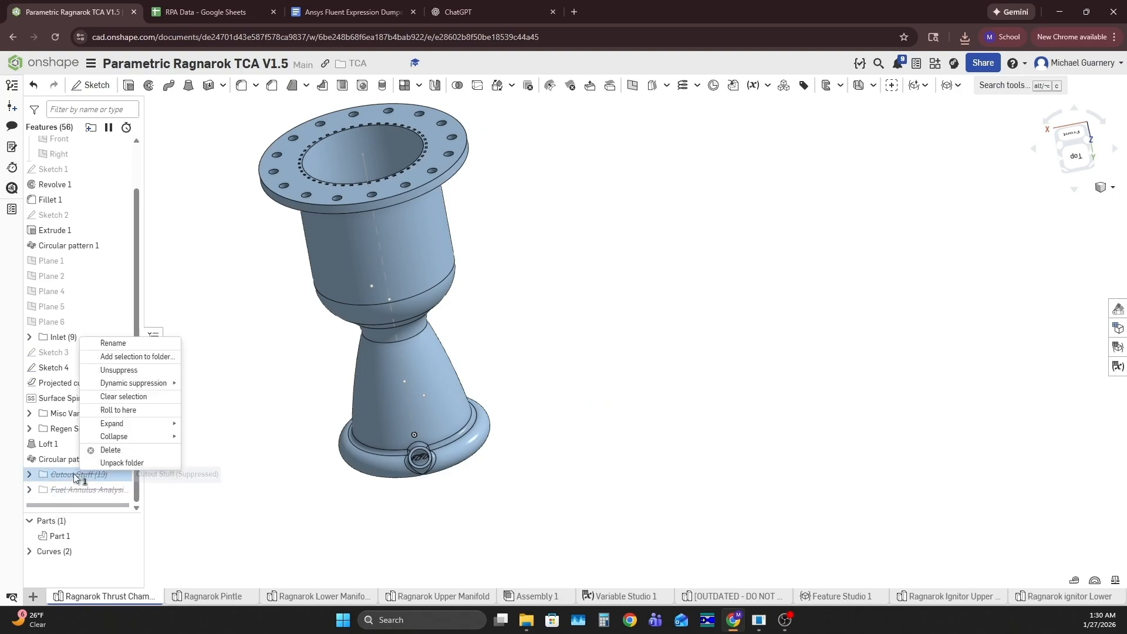
{"action": "left_click", "coordinate": [137, 371]}
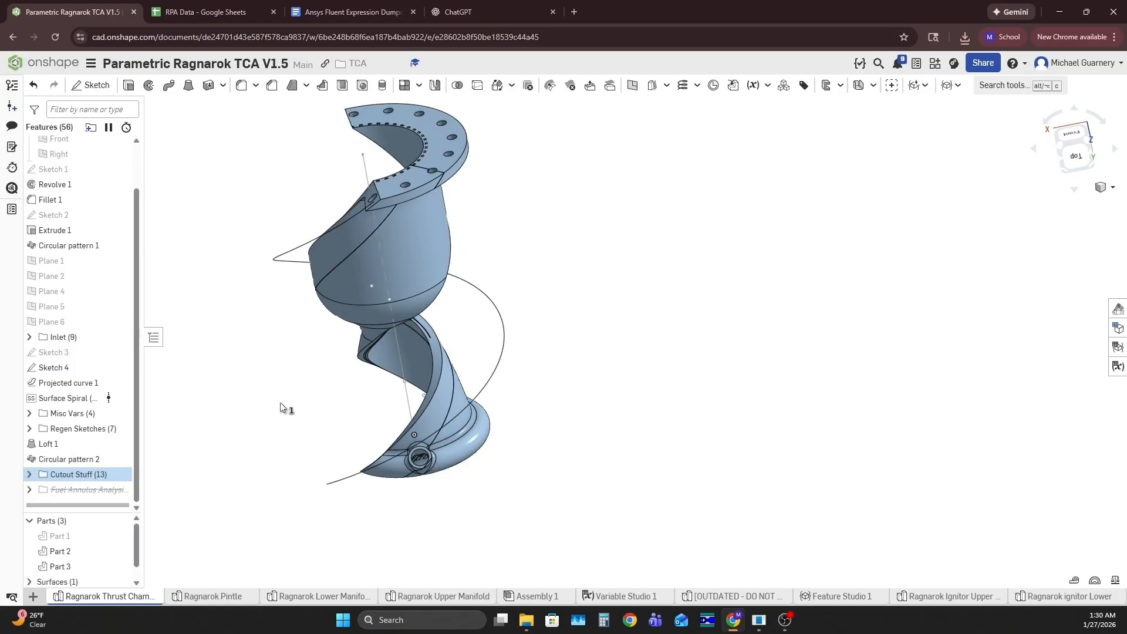
{"action": "left_click", "coordinate": [122, 536]}
{"action": "middle_click_drag", "start_coordinate": [650, 257], "coordinate": [682, 325]}
{"action": "mouse_move", "coordinate": [682, 325]}
{"action": "right_mouse_down"}
{"action": "mouse_move", "coordinate": [702, 313]}
{"action": "mouse_move", "coordinate": [658, 312]}
{"action": "mouse_move", "coordinate": [664, 332]}
{"action": "right_mouse_up"}
{"action": "scroll", "coordinate": [394, 289], "scroll_direction": "up", "scroll_amount": 6}
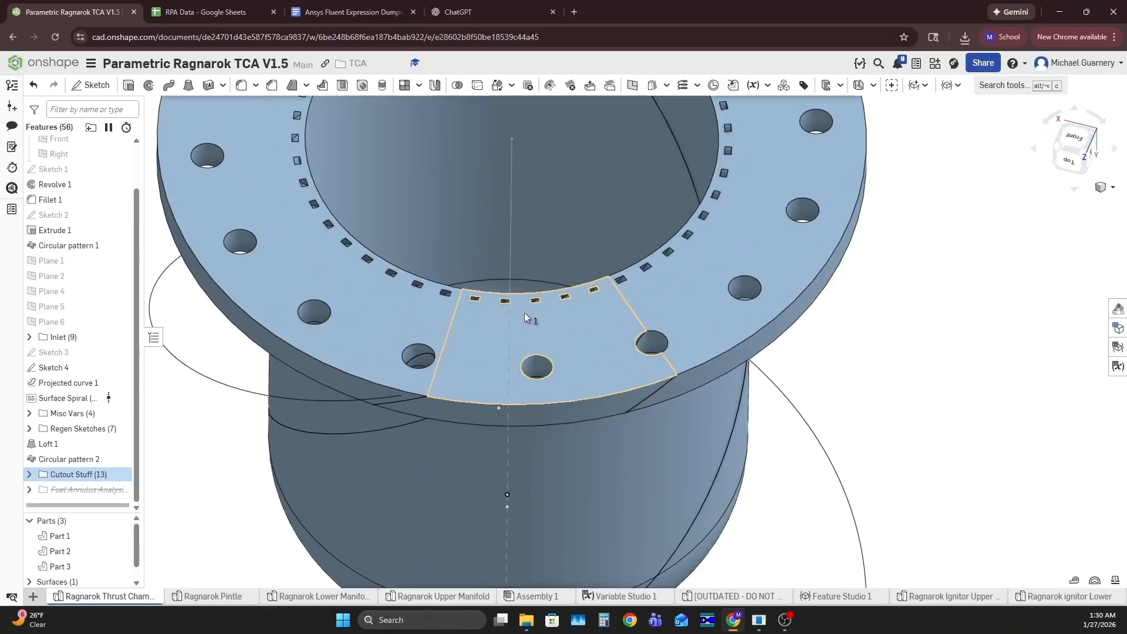
{"action": "scroll", "coordinate": [598, 326], "scroll_direction": "down", "scroll_amount": 6}
{"action": "mouse_move", "coordinate": [597, 327]}
{"action": "right_mouse_down"}
{"action": "mouse_move", "coordinate": [615, 276]}
{"action": "mouse_move", "coordinate": [592, 260]}
{"action": "mouse_move", "coordinate": [640, 294]}
{"action": "mouse_move", "coordinate": [659, 292]}
{"action": "mouse_move", "coordinate": [619, 305]}
{"action": "mouse_move", "coordinate": [603, 335]}
{"action": "right_mouse_up"}
Hide the three curves, Part 1 and Part 3 so that only the Part 2 cutout is shown
{"action": "left_click", "coordinate": [136, 583]}
{"action": "left_click", "coordinate": [29, 565]}
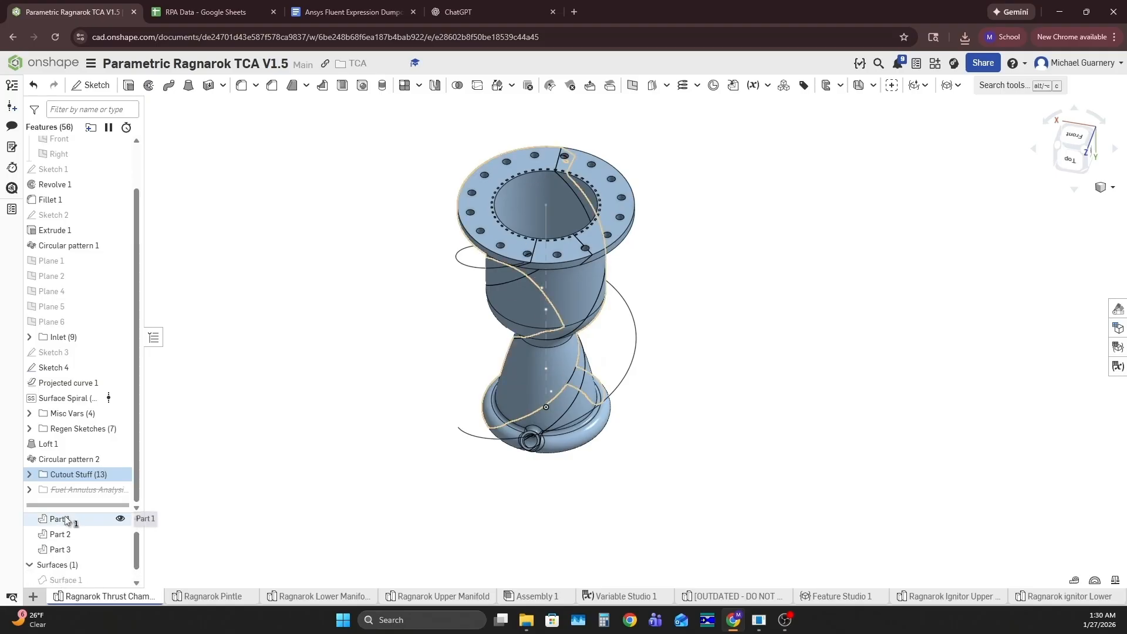
{"action": "left_click_drag", "start_coordinate": [76, 512], "coordinate": [76, 427]}
{"action": "left_click", "coordinate": [30, 512]}
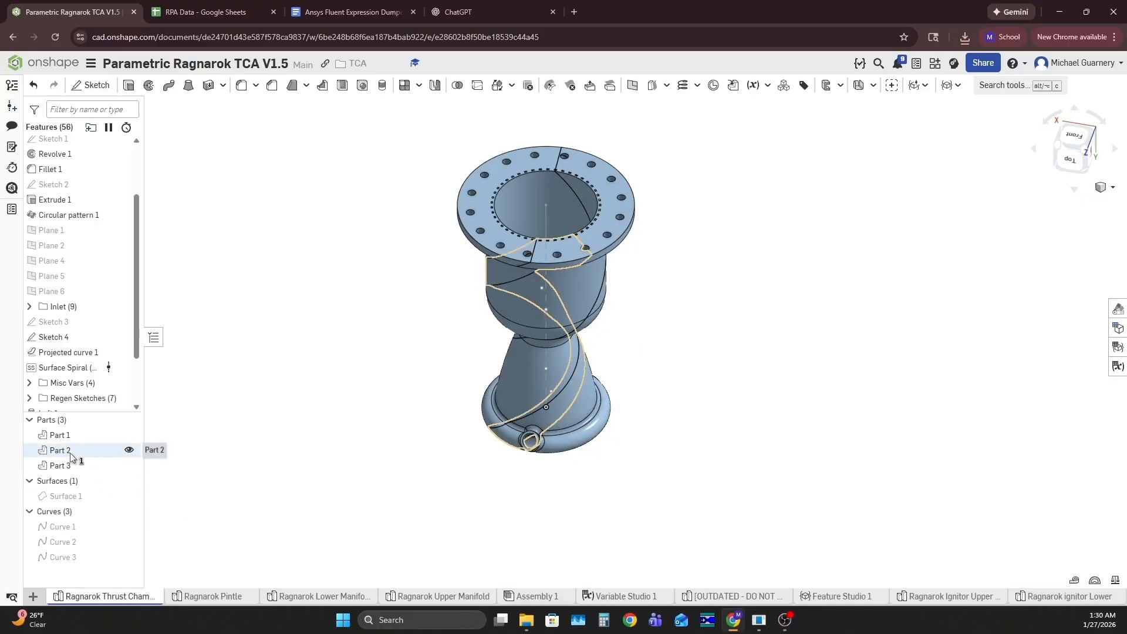
{"action": "left_click", "coordinate": [129, 435]}
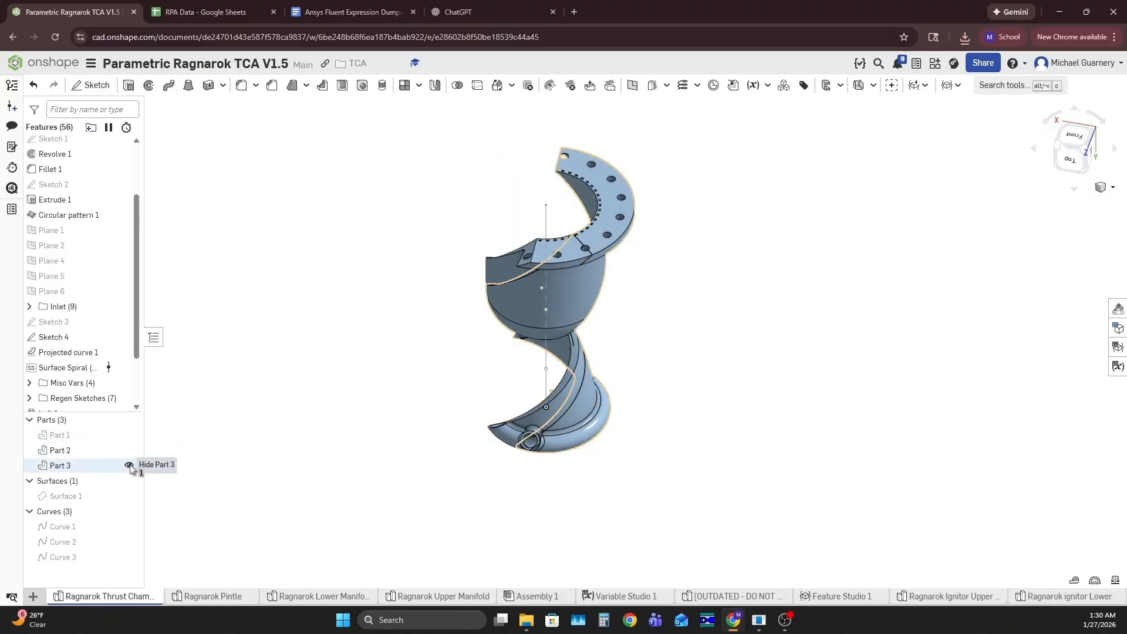
{"action": "left_click", "coordinate": [129, 466]}
Inspect how the inlet and annulus of Part 2 line up with the cooling channel openings
{"action": "scroll", "coordinate": [646, 338], "scroll_direction": "up", "scroll_amount": 5}
{"action": "right_click_drag", "start_coordinate": [649, 340], "coordinate": [591, 455]}
{"action": "scroll", "coordinate": [572, 361], "scroll_direction": "down", "scroll_amount": 5}
{"action": "scroll", "coordinate": [591, 455], "scroll_direction": "up", "scroll_amount": 5}
{"action": "right_click_drag", "start_coordinate": [668, 451], "coordinate": [480, 488]}
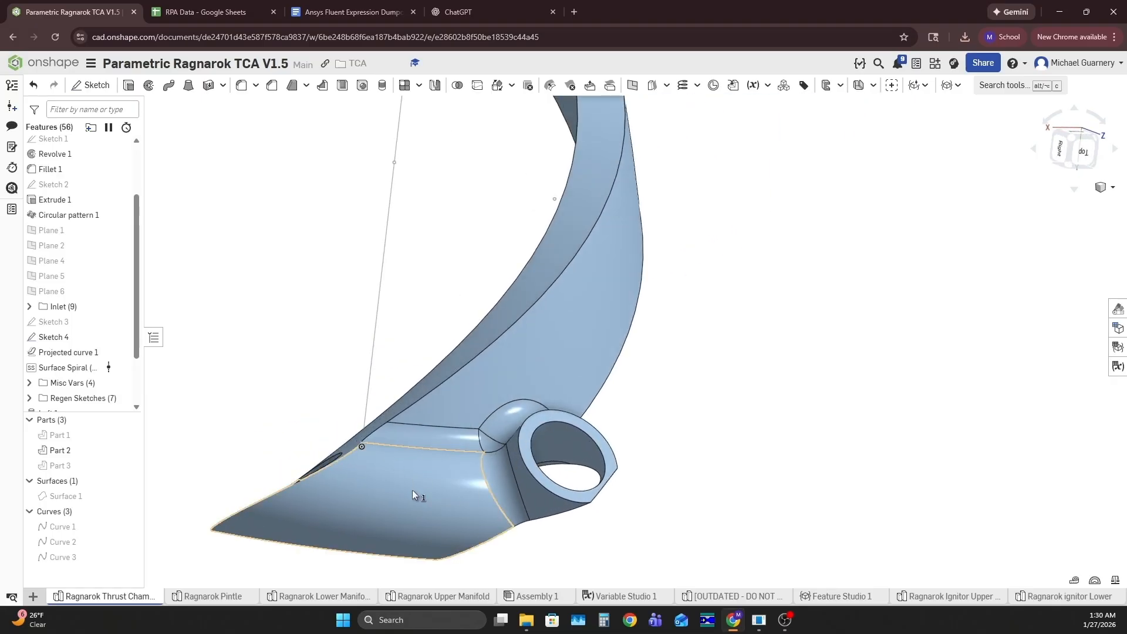
{"action": "right_click_drag", "start_coordinate": [414, 512], "coordinate": [419, 502]}
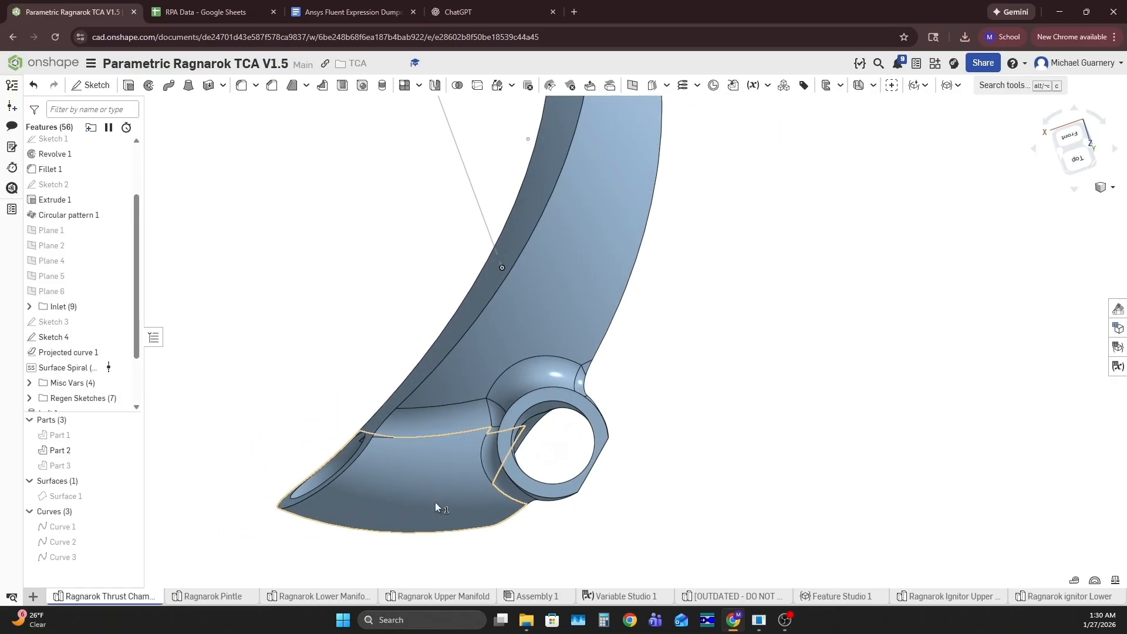
{"action": "scroll", "coordinate": [435, 478], "scroll_direction": "down", "scroll_amount": 3}
{"action": "right_click_drag", "start_coordinate": [438, 483], "coordinate": [498, 467]}
{"action": "scroll", "coordinate": [496, 464], "scroll_direction": "up", "scroll_amount": 4}
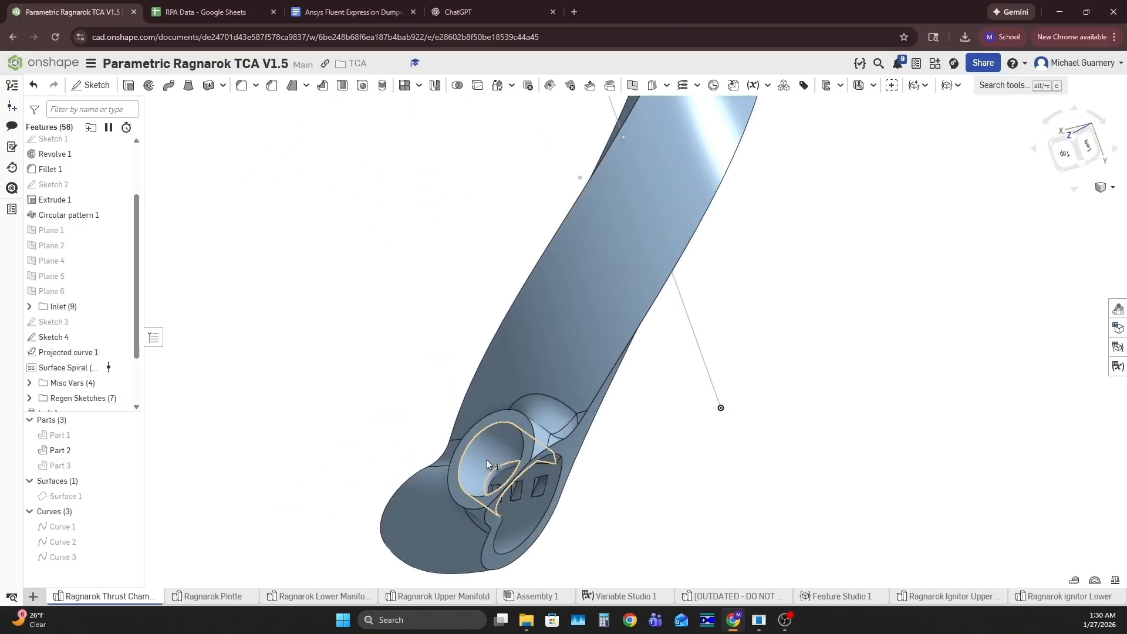
{"action": "scroll", "coordinate": [488, 457], "scroll_direction": "down", "scroll_amount": 4}
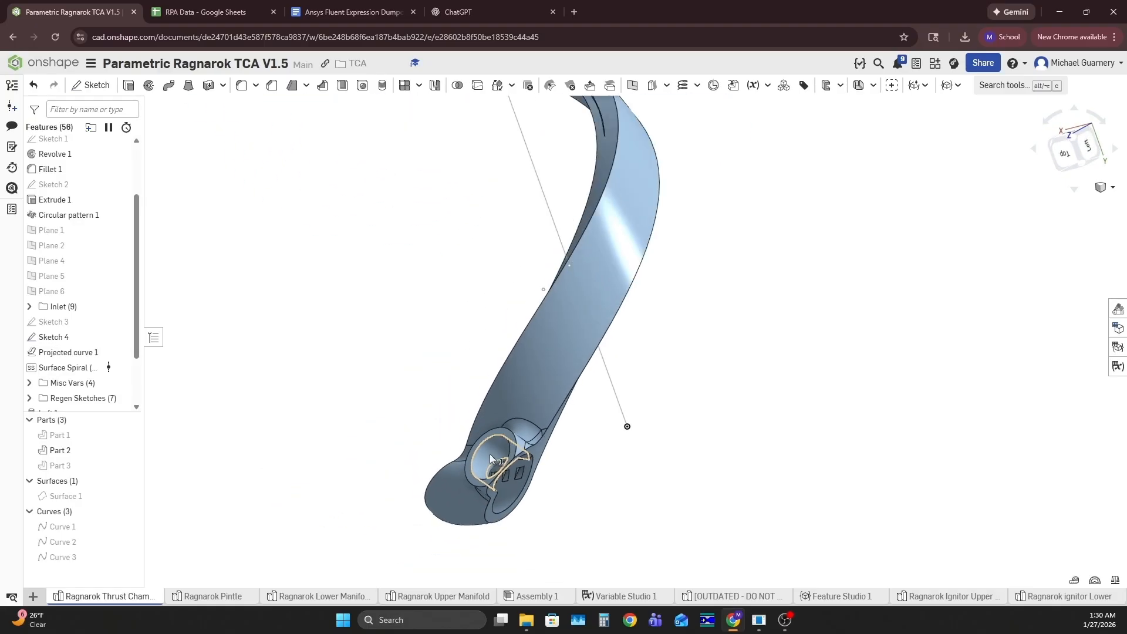
Set the Inlet_Location variable to -15 deg in Variable Studio 1
{"action": "left_click", "coordinate": [625, 598]}
{"action": "scroll", "coordinate": [589, 341], "scroll_direction": "down", "scroll_amount": 8}
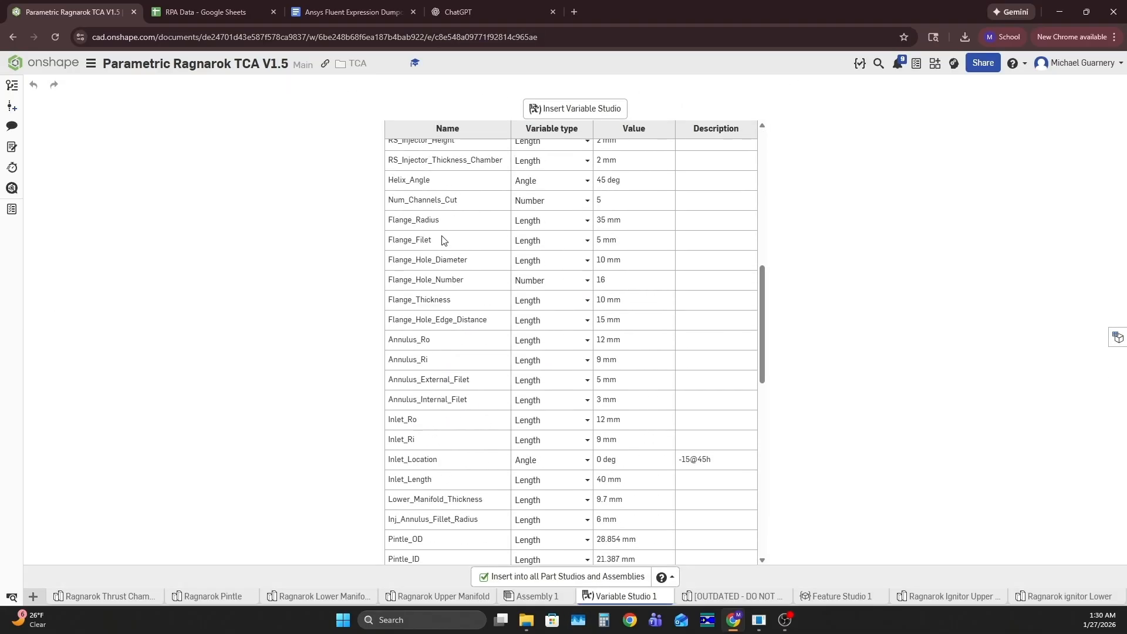
{"action": "scroll", "coordinate": [443, 237], "scroll_direction": "down", "scroll_amount": 3}
{"action": "left_click", "coordinate": [410, 265]}
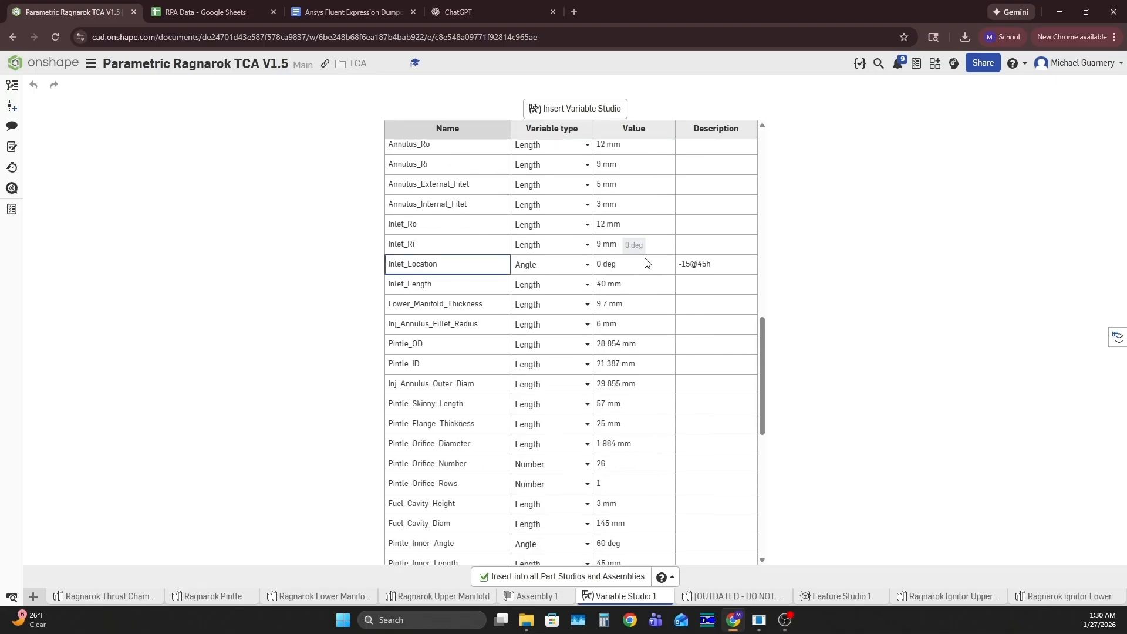
{"action": "left_click", "coordinate": [624, 266]}
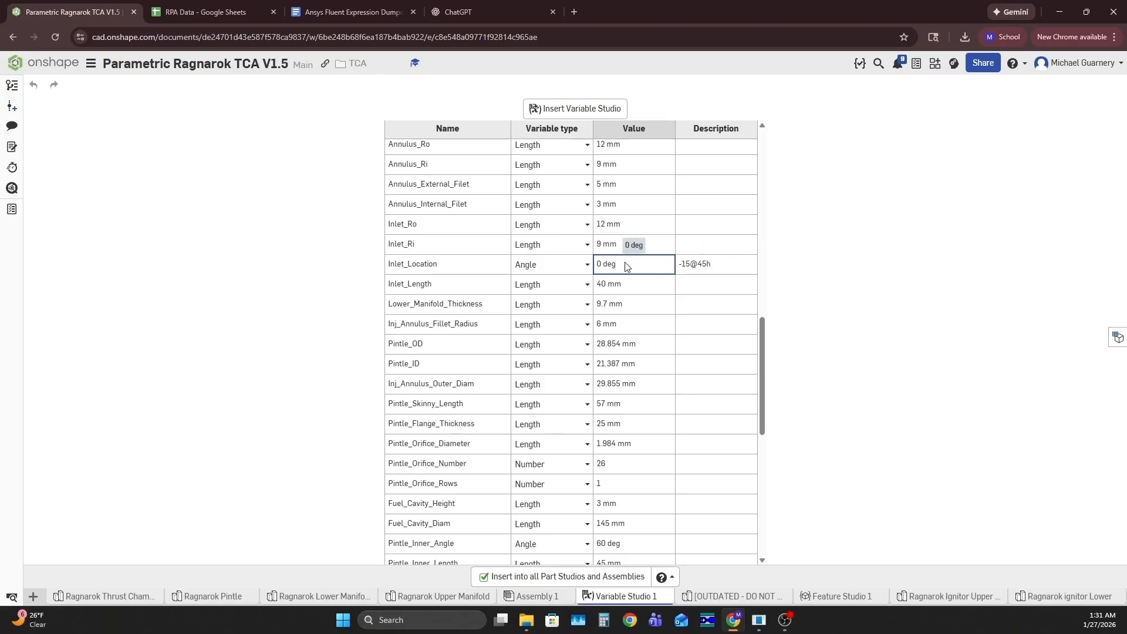
{"action": "type", "text": "-15"}
{"action": "key", "text": "Return"}
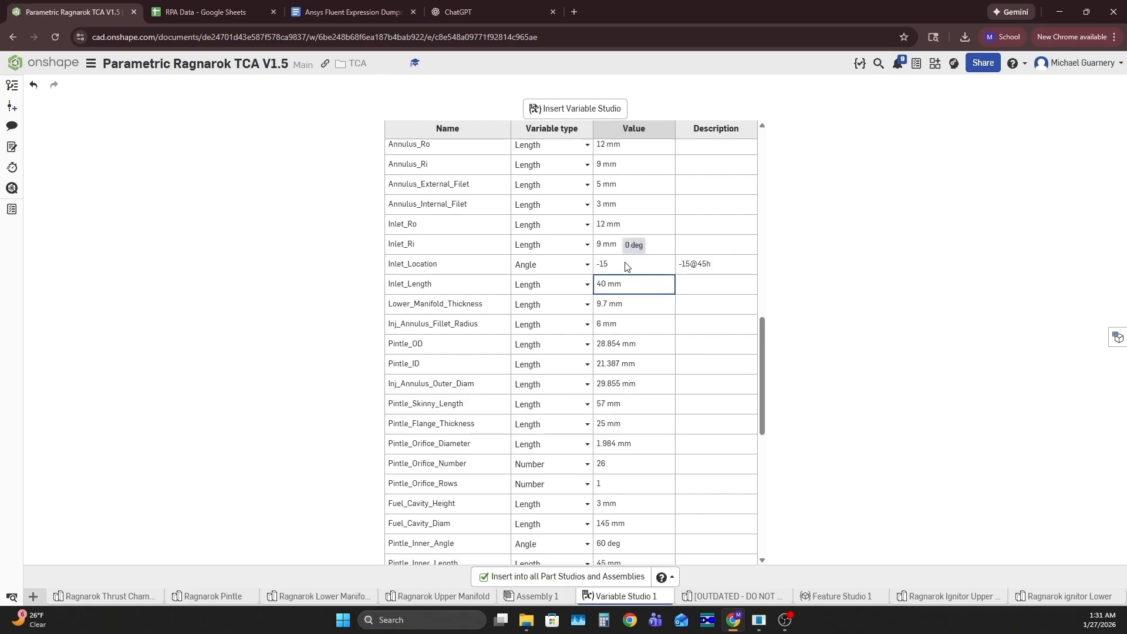
{"action": "left_click", "coordinate": [634, 270]}
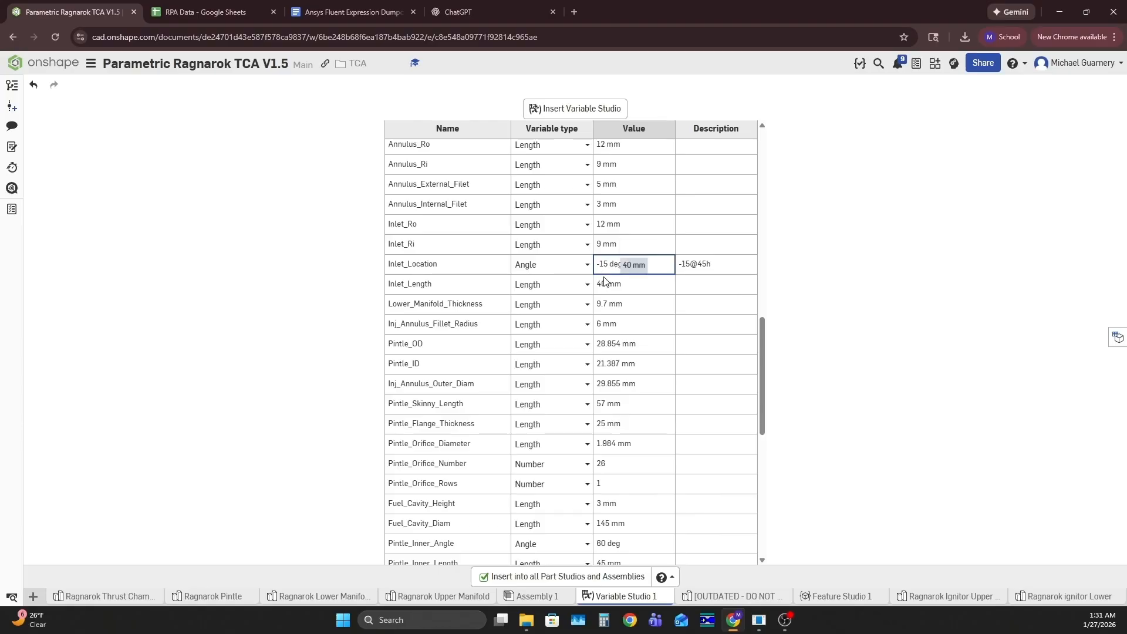
Return to the thrust chamber Part Studio and inspect the inlet position and channels on the Part 2 cutout
{"action": "left_click", "coordinate": [96, 597]}
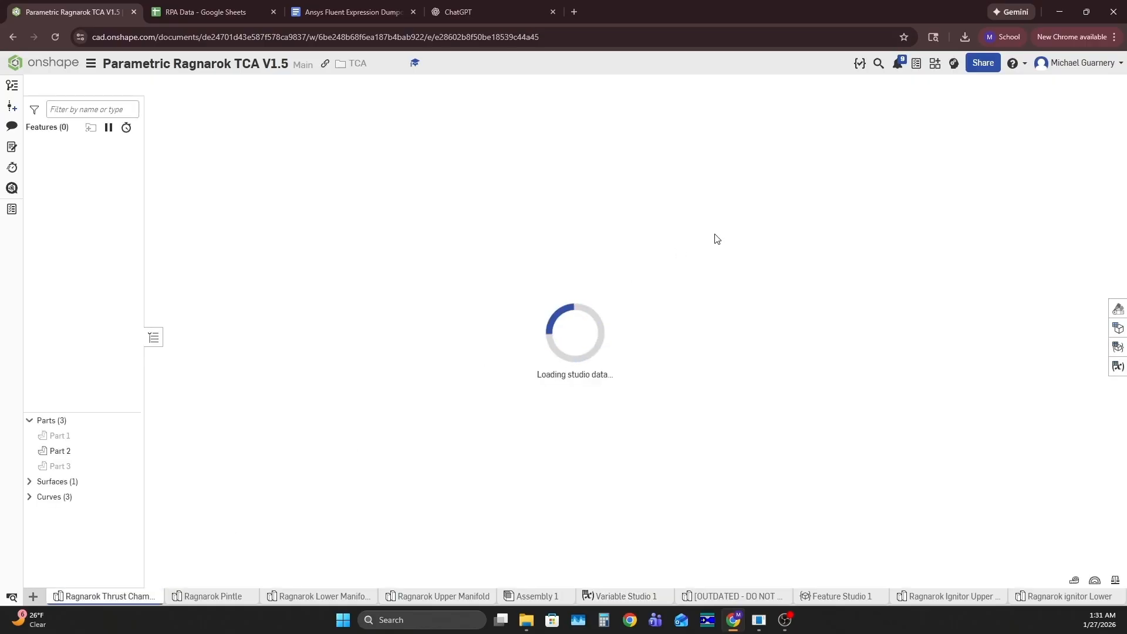
{"action": "scroll", "coordinate": [676, 308], "scroll_direction": "down", "scroll_amount": 4}
{"action": "right_click_drag", "start_coordinate": [675, 310], "coordinate": [698, 403]}
{"action": "scroll", "coordinate": [675, 400], "scroll_direction": "up", "scroll_amount": 5}
{"action": "scroll", "coordinate": [675, 411], "scroll_direction": "down", "scroll_amount": 5}
{"action": "scroll", "coordinate": [726, 301], "scroll_direction": "down", "scroll_amount": 3}
{"action": "scroll", "coordinate": [687, 219], "scroll_direction": "up", "scroll_amount": 3}
{"action": "right_click_drag", "start_coordinate": [717, 300], "coordinate": [764, 328]}
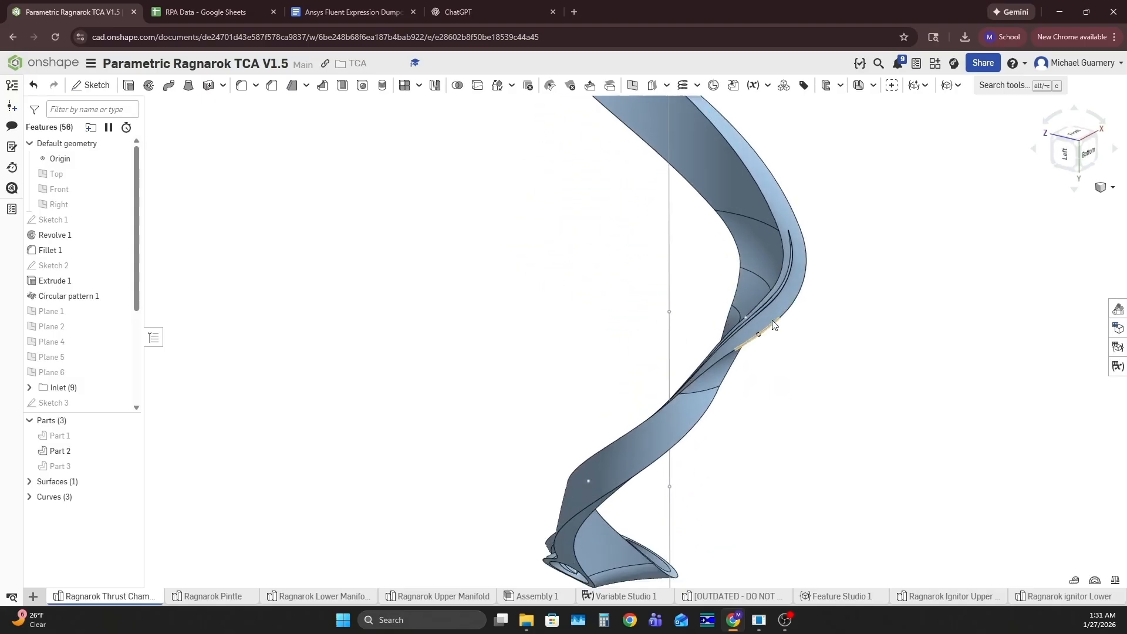
{"action": "scroll", "coordinate": [776, 293], "scroll_direction": "up", "scroll_amount": 5}
{"action": "scroll", "coordinate": [786, 288], "scroll_direction": "down", "scroll_amount": 10}
Create a section view of Part 2 from its top flange face, offset to about -165 mm
{"action": "left_click", "coordinate": [1111, 186]}
{"action": "left_click", "coordinate": [1048, 387]}
{"action": "right_click_drag", "start_coordinate": [1049, 377], "coordinate": [909, 354]}
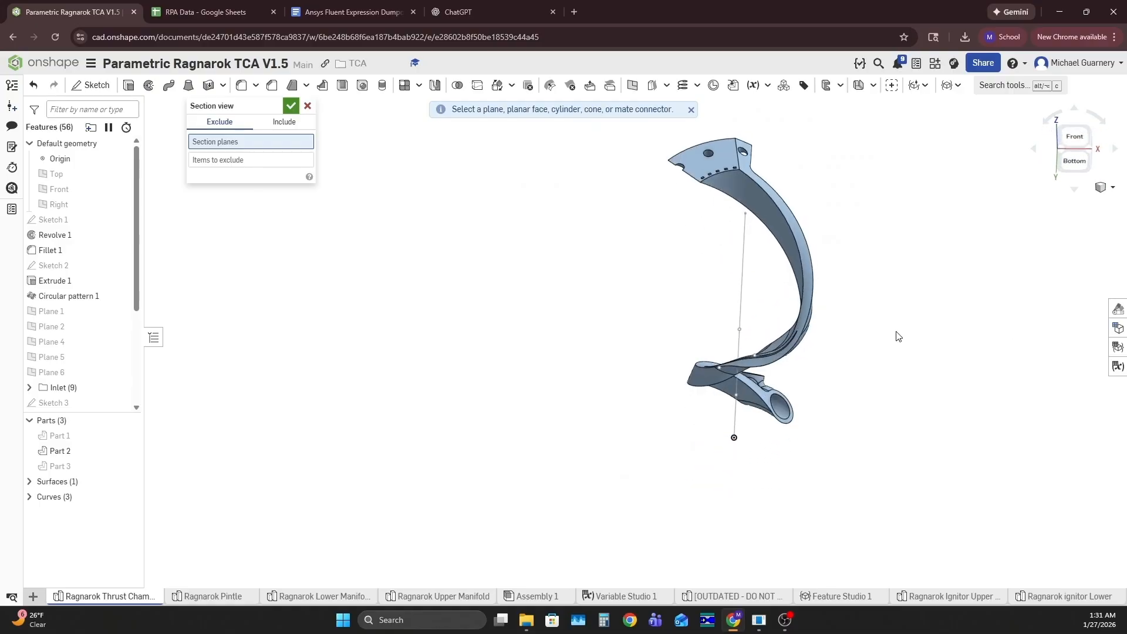
{"action": "left_click", "coordinate": [723, 155]}
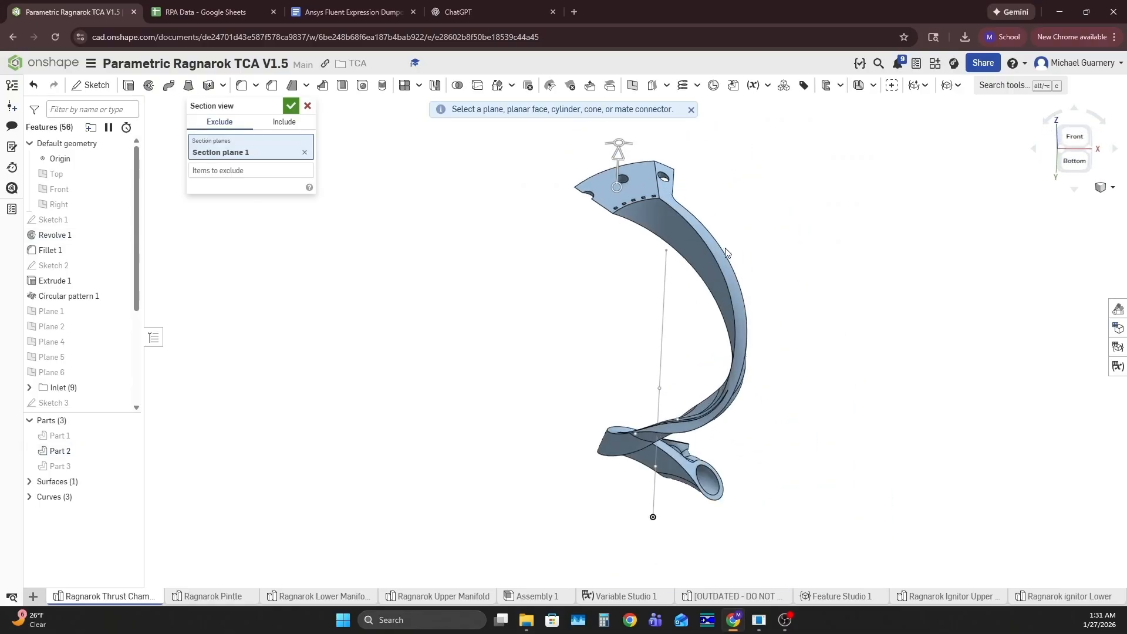
{"action": "scroll", "coordinate": [705, 227], "scroll_direction": "up", "scroll_amount": 2}
{"action": "left_click_drag", "start_coordinate": [602, 156], "coordinate": [621, 230]}
{"action": "left_click_drag", "start_coordinate": [567, 180], "coordinate": [571, 295]}
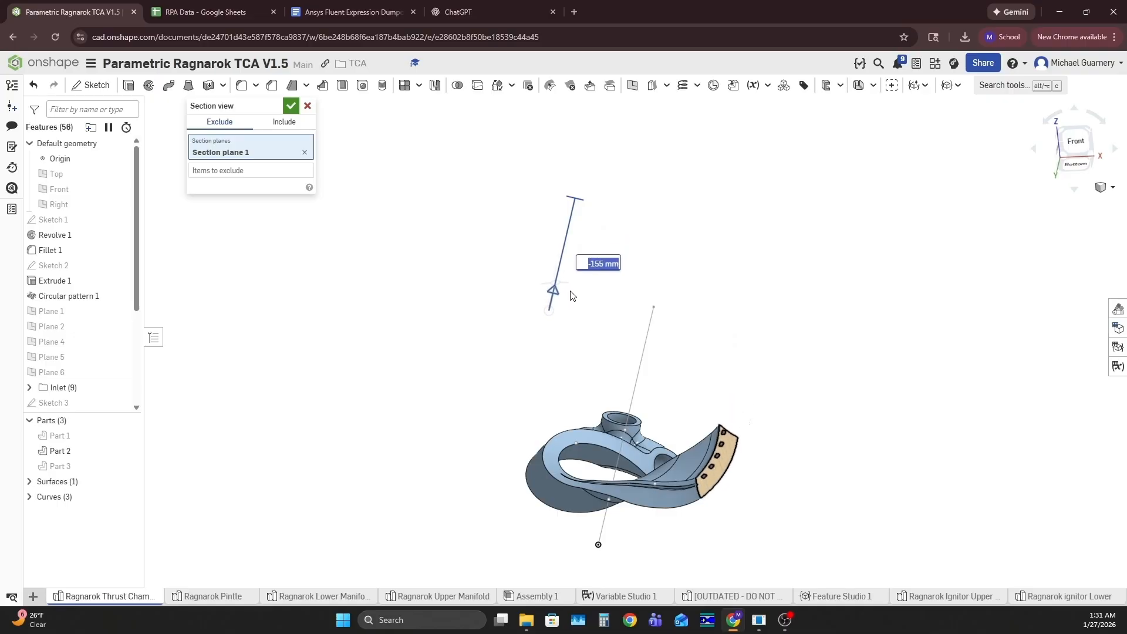
Examine how the cooling channels meet the side edges of the Part 2 cut face, keeping the section view on
{"action": "scroll", "coordinate": [674, 357], "scroll_direction": "up", "scroll_amount": 5}
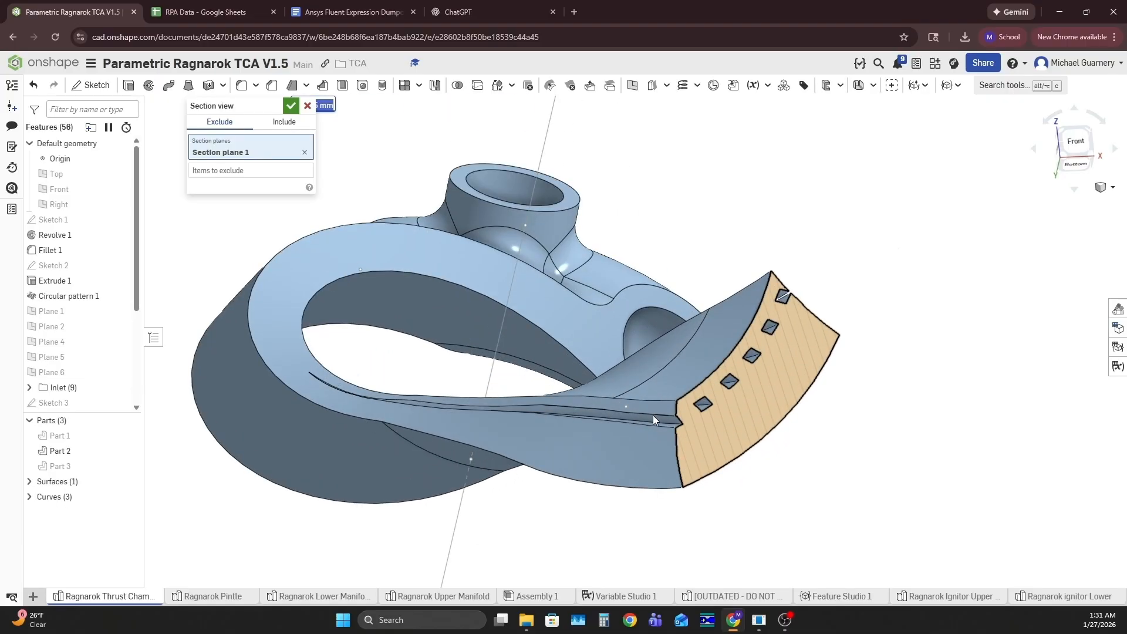
{"action": "scroll", "coordinate": [635, 418], "scroll_direction": "up", "scroll_amount": 4}
{"action": "scroll", "coordinate": [640, 423], "scroll_direction": "down", "scroll_amount": 8}
{"action": "right_click_drag", "start_coordinate": [667, 434], "coordinate": [720, 390]}
{"action": "scroll", "coordinate": [669, 399], "scroll_direction": "up", "scroll_amount": 10}
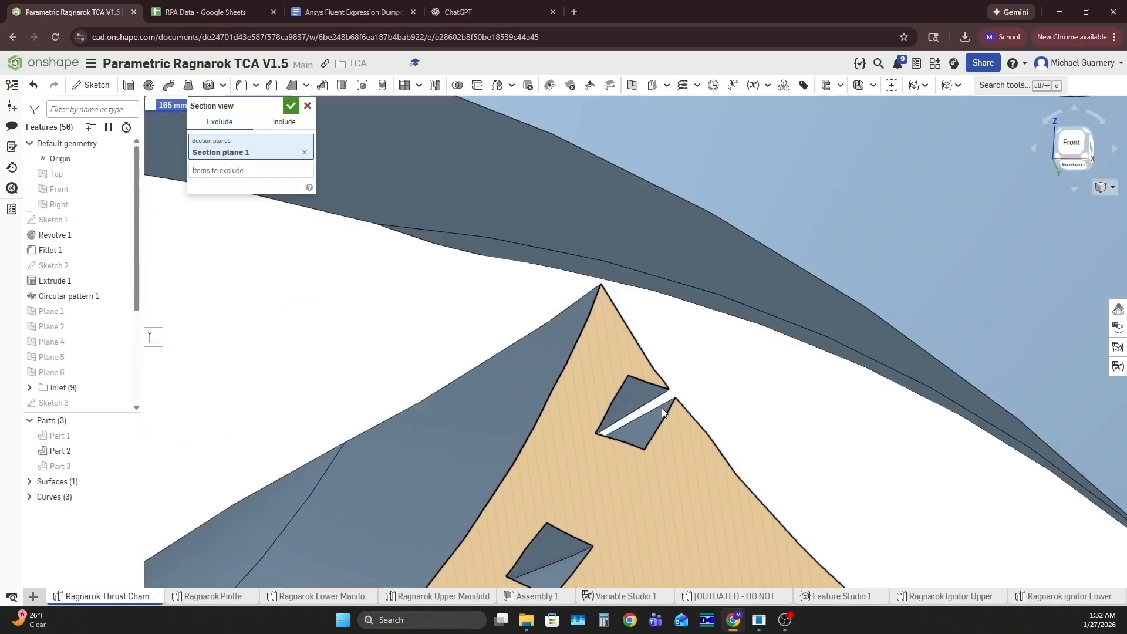
{"action": "right_click_drag", "start_coordinate": [662, 411], "coordinate": [682, 383]}
{"action": "scroll", "coordinate": [682, 380], "scroll_direction": "down", "scroll_amount": 10}
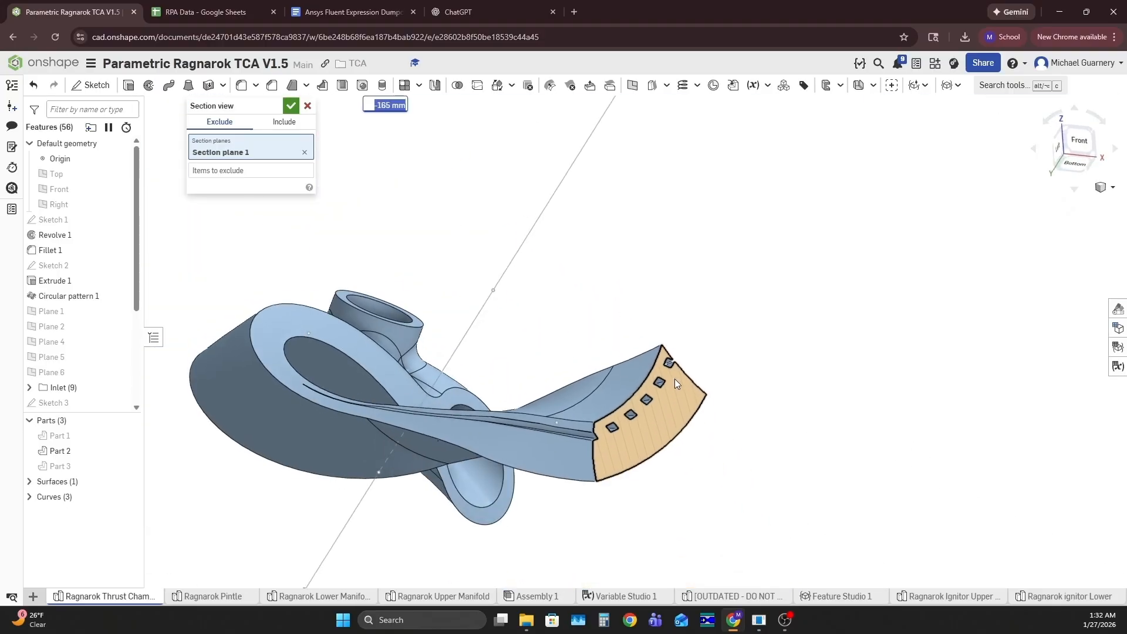
{"action": "scroll", "coordinate": [681, 365], "scroll_direction": "up", "scroll_amount": 3}
{"action": "scroll", "coordinate": [680, 365], "scroll_direction": "down", "scroll_amount": 4}
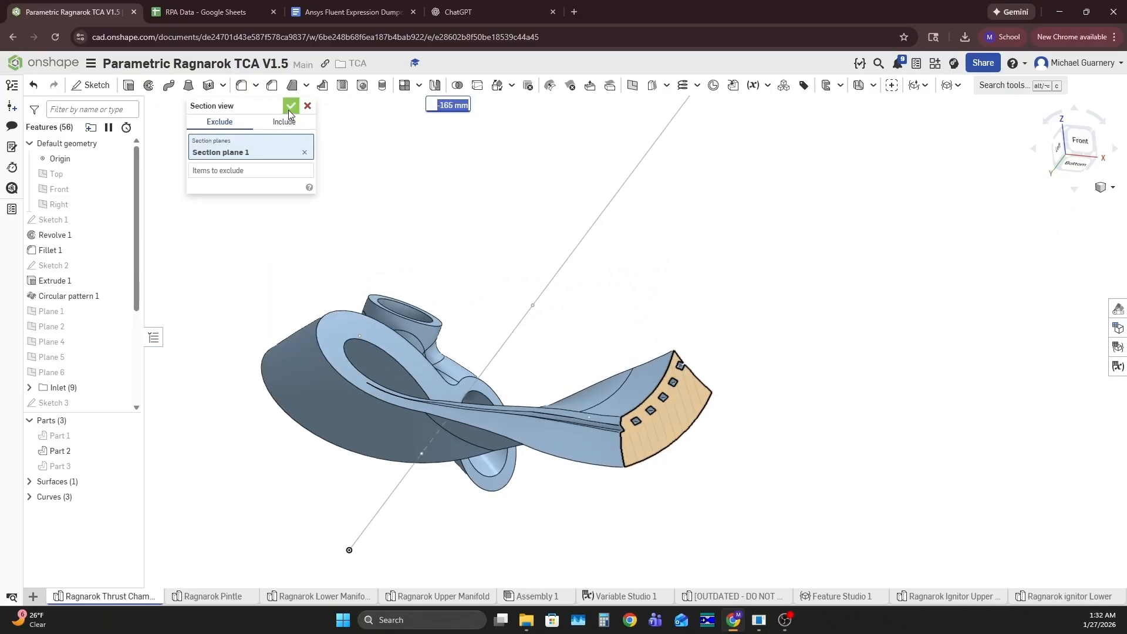
{"action": "left_click", "coordinate": [289, 106]}
Expand the Cutout Stuff folder and locate the Transform 1 and Transform 2 features
{"action": "scroll", "coordinate": [82, 317], "scroll_direction": "down", "scroll_amount": 3}
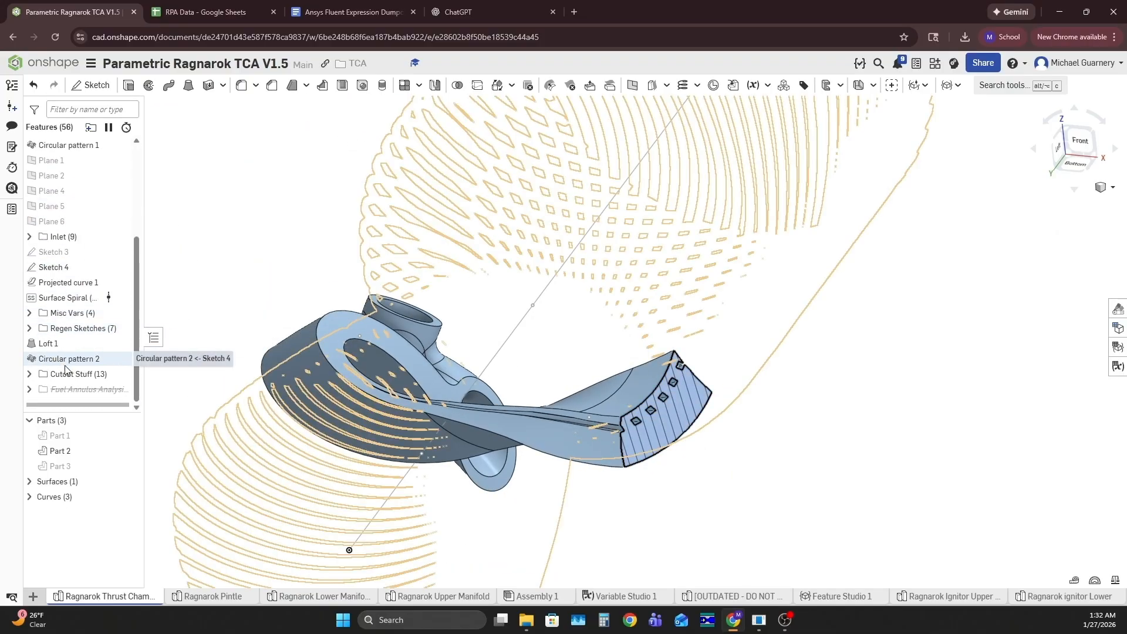
{"action": "left_click", "coordinate": [29, 374]}
{"action": "scroll", "coordinate": [84, 317], "scroll_direction": "down", "scroll_amount": 3}
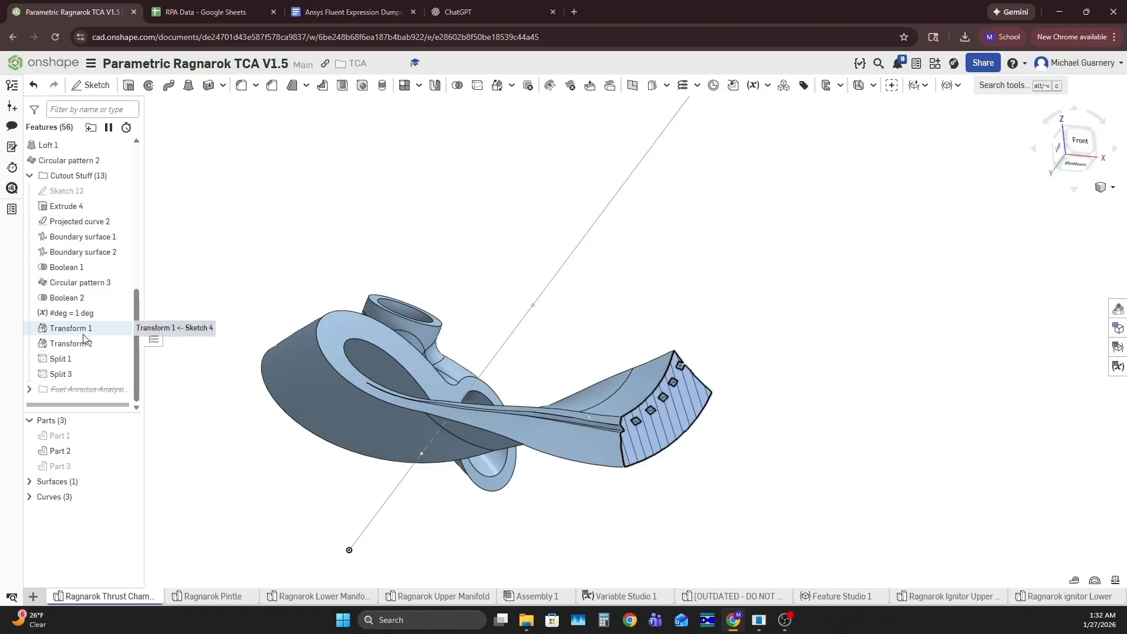
{"action": "left_click", "coordinate": [85, 329]}
{"action": "left_click", "coordinate": [90, 344], "text": "shift"}
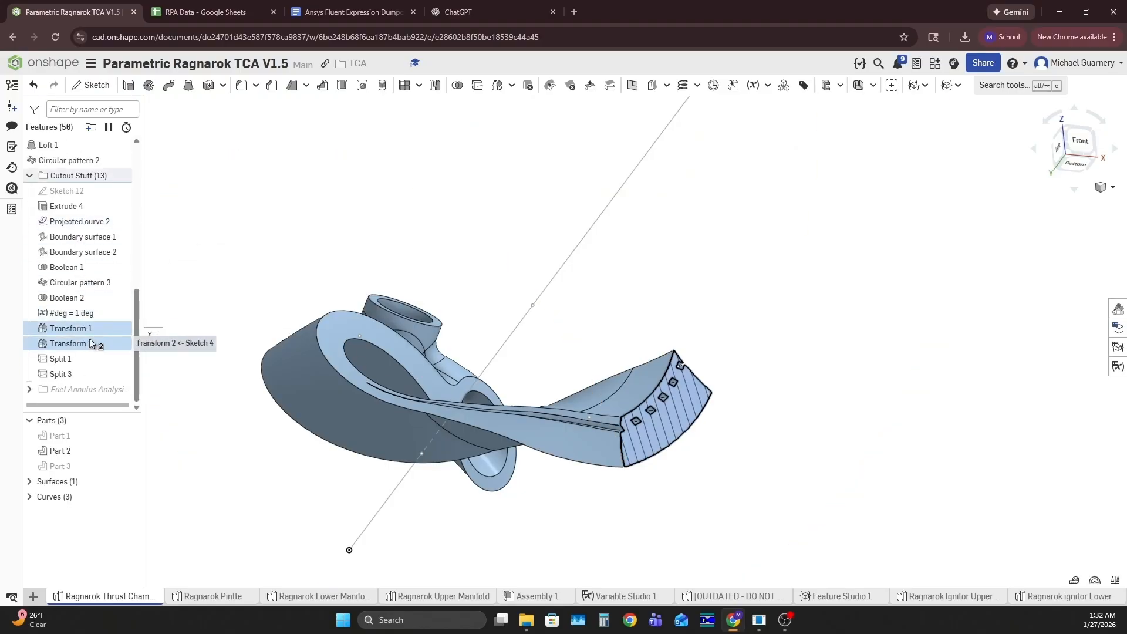
{"action": "left_click", "coordinate": [255, 247]}
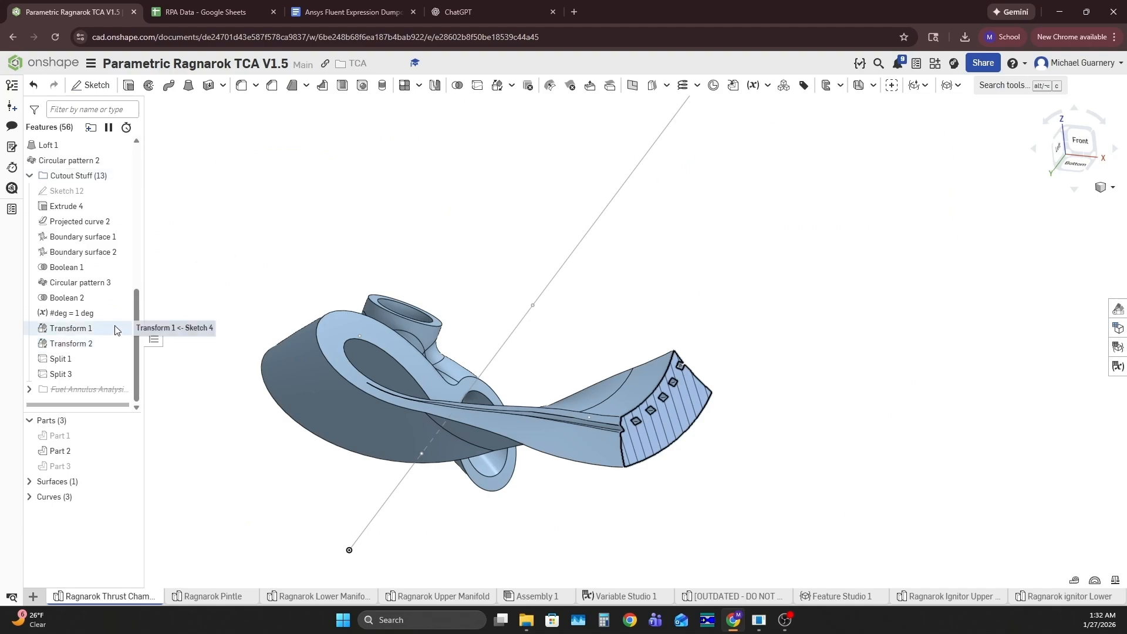
Set the Transform 1 rotation angle to #deg*180/#RS_Channels_Number-#deg*180/#RS_Channels_Number*0.2
{"action": "double_click", "coordinate": [88, 330]}
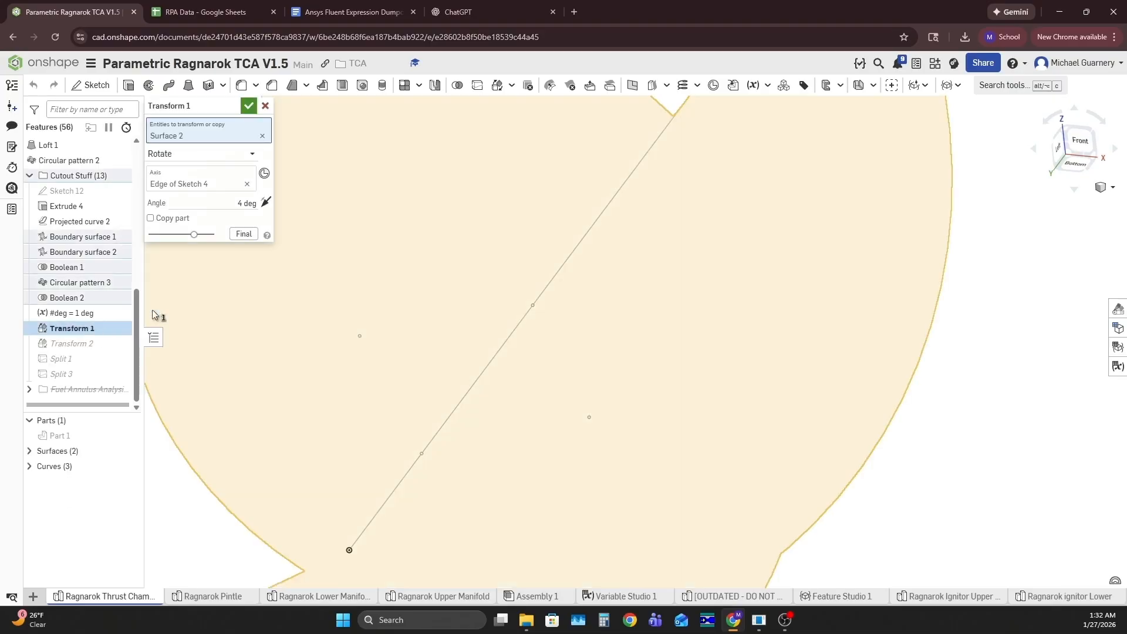
{"action": "left_click", "coordinate": [251, 204]}
{"action": "key", "text": "Right"}
{"action": "type", "text": "*0"}
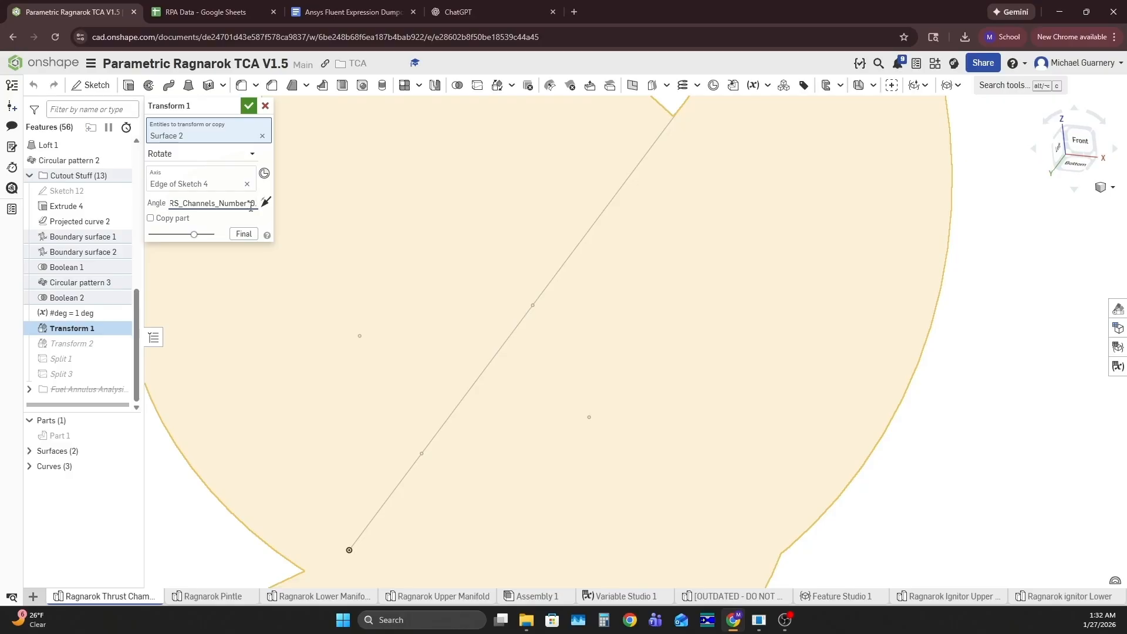
{"action": "left_click", "coordinate": [251, 203]}
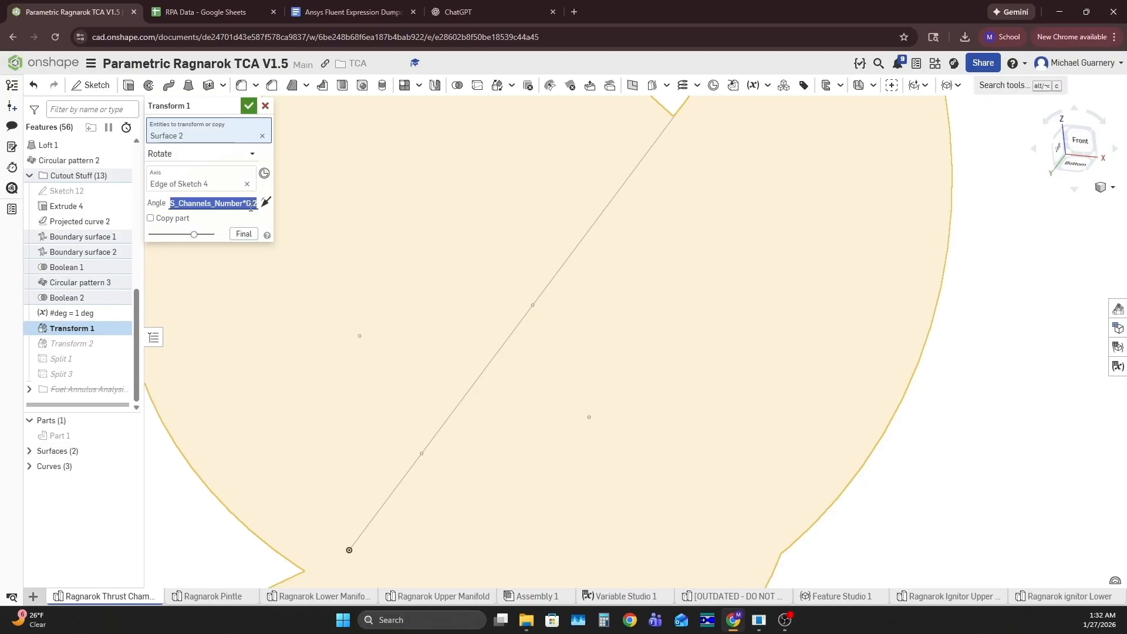
{"action": "left_click", "coordinate": [218, 222]}
{"action": "mouse_move", "coordinate": [243, 204]}
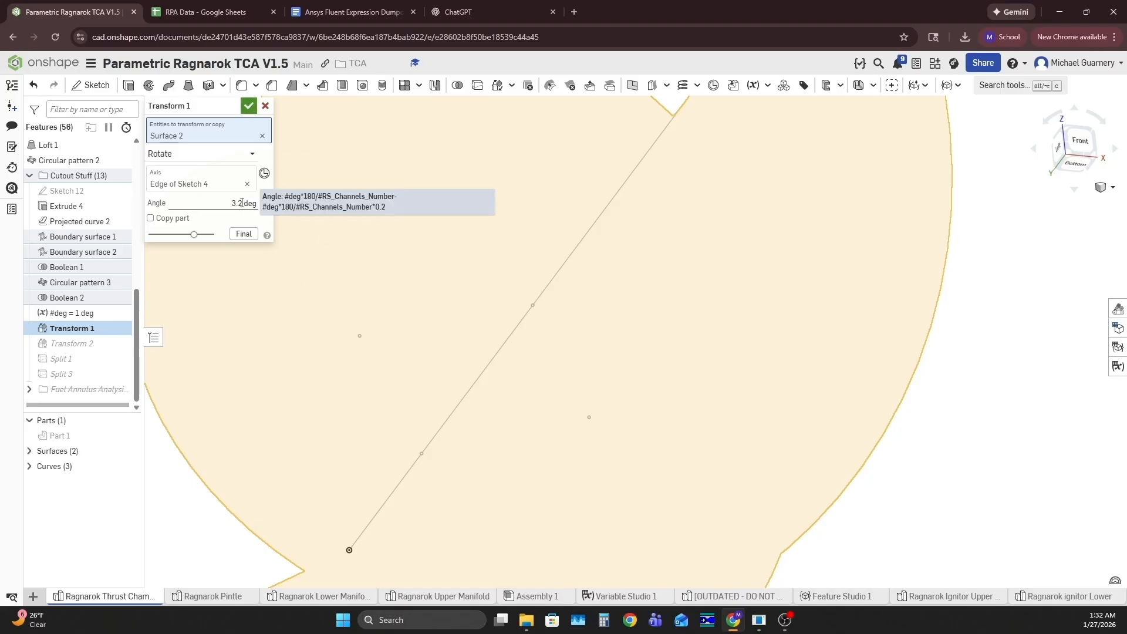
{"action": "left_click", "coordinate": [247, 106]}
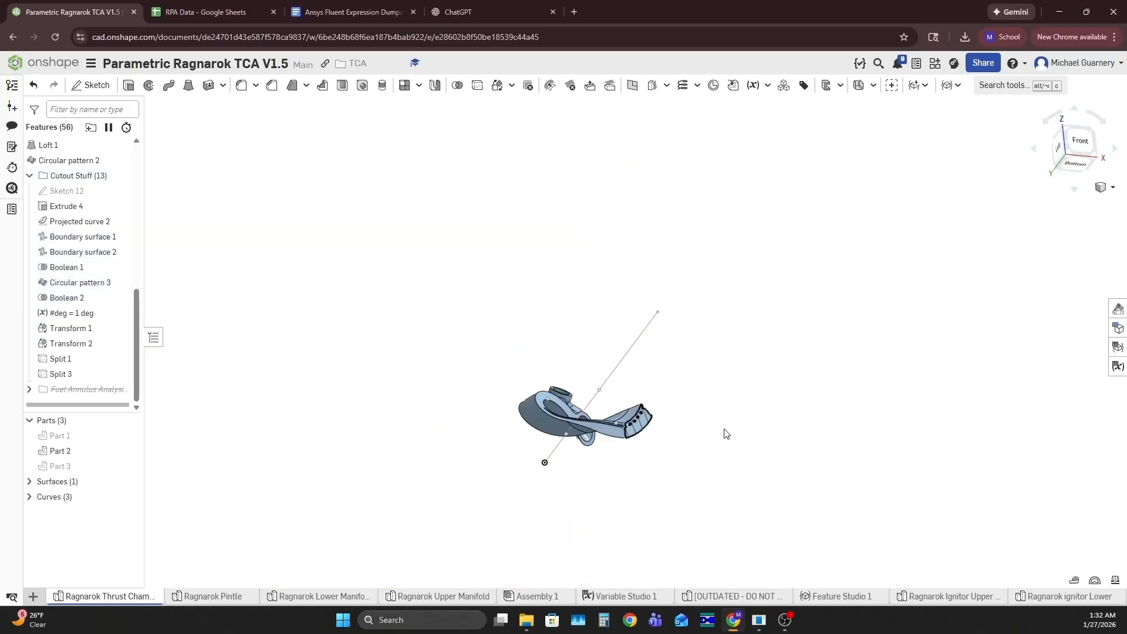
Inspect the sectioned end of Part 2 to check where the channels lie relative to the split edges
{"action": "scroll", "coordinate": [654, 420], "scroll_direction": "up", "scroll_amount": 5}
{"action": "right_click_drag", "start_coordinate": [669, 407], "coordinate": [618, 448]}
{"action": "scroll", "coordinate": [642, 393], "scroll_direction": "up", "scroll_amount": 5}
{"action": "scroll", "coordinate": [631, 424], "scroll_direction": "down", "scroll_amount": 5}
{"action": "scroll", "coordinate": [618, 449], "scroll_direction": "up", "scroll_amount": 5}
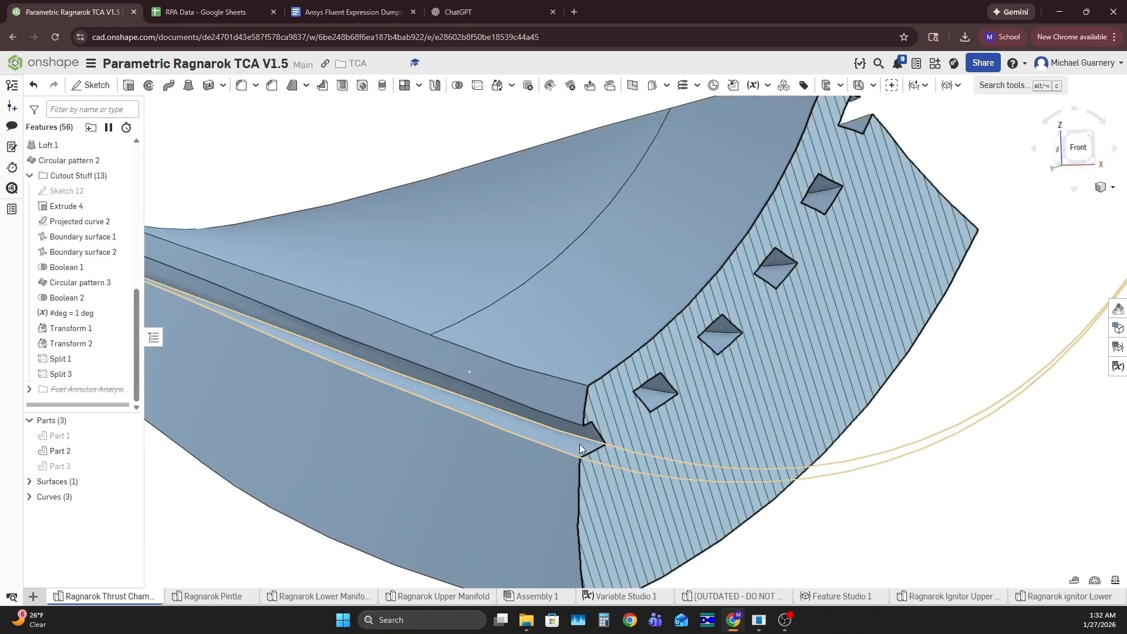
{"action": "scroll", "coordinate": [582, 445], "scroll_direction": "down", "scroll_amount": 5}
{"action": "scroll", "coordinate": [644, 361], "scroll_direction": "up", "scroll_amount": 4}
{"action": "scroll", "coordinate": [639, 376], "scroll_direction": "down", "scroll_amount": 6}
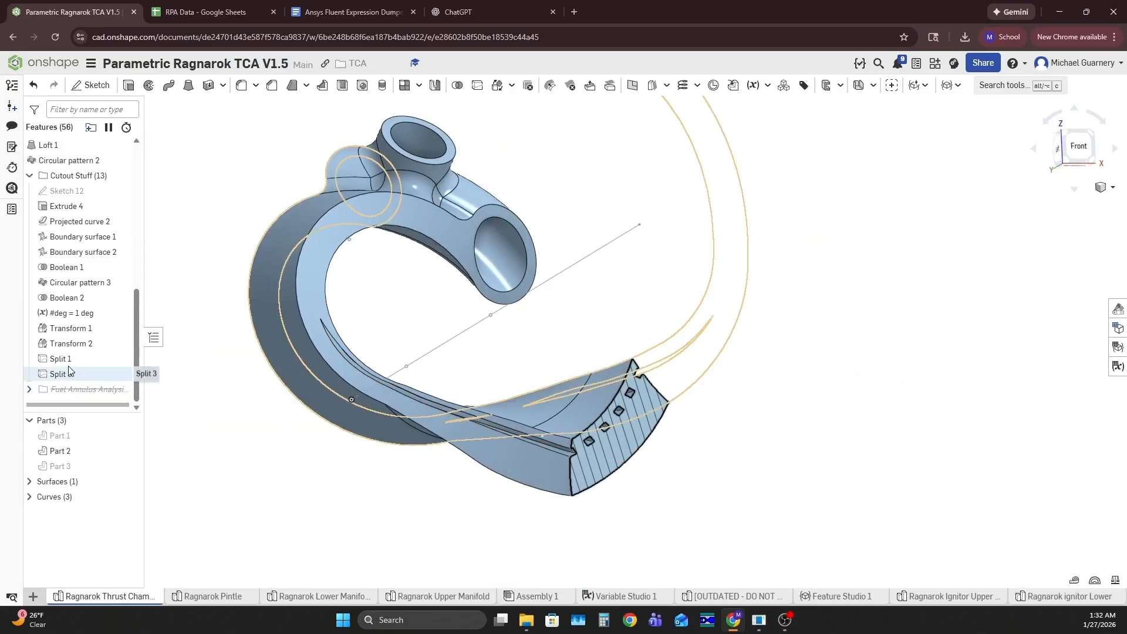
Change the Transform 1 angle formula to add the offset: #deg*180/#RS_Channels_Number+#deg*180/#RS_Channels_Number*0.2
{"action": "double_click", "coordinate": [75, 330]}
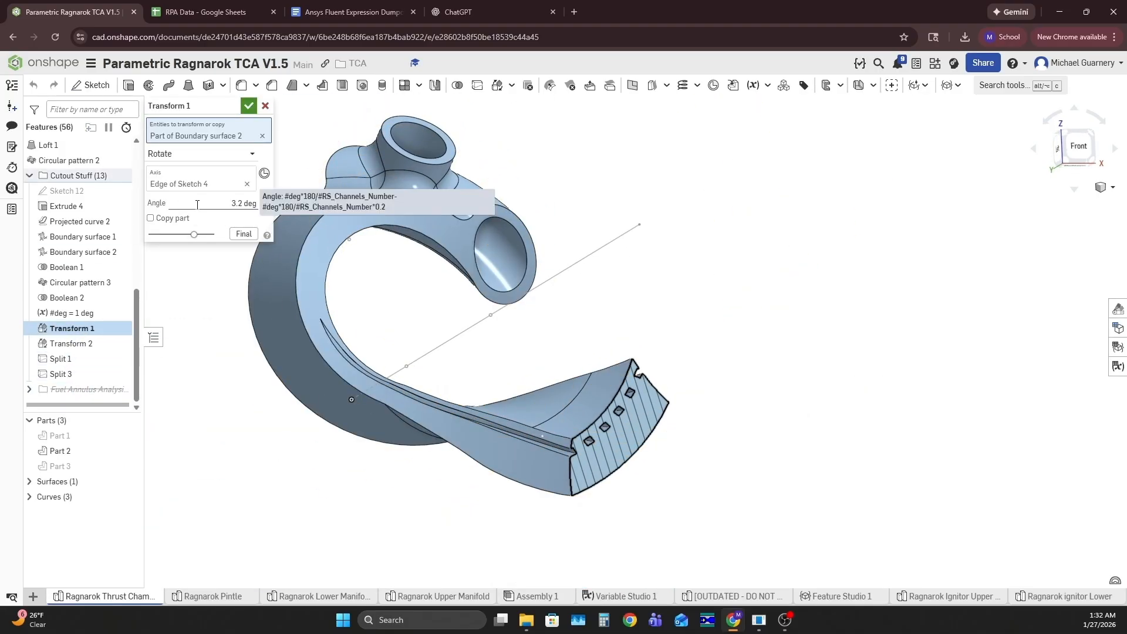
{"action": "left_click", "coordinate": [233, 203]}
{"action": "left_click", "coordinate": [233, 203]}
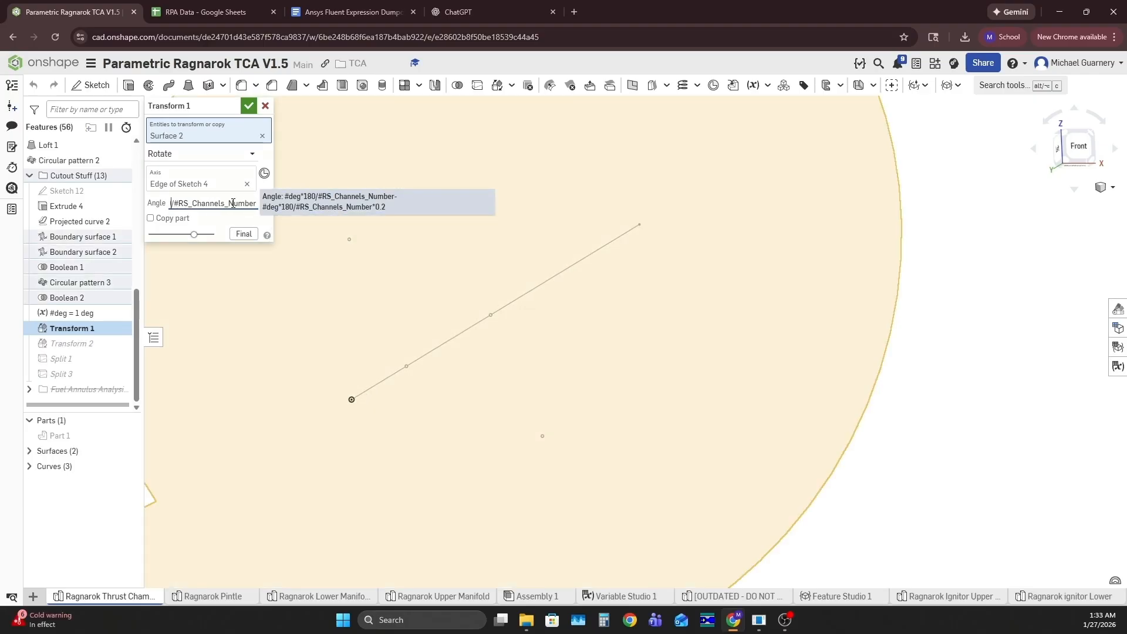
{"action": "key", "text": "Left"}
{"action": "key", "text": "Left"}
{"action": "key", "text": "Left"}
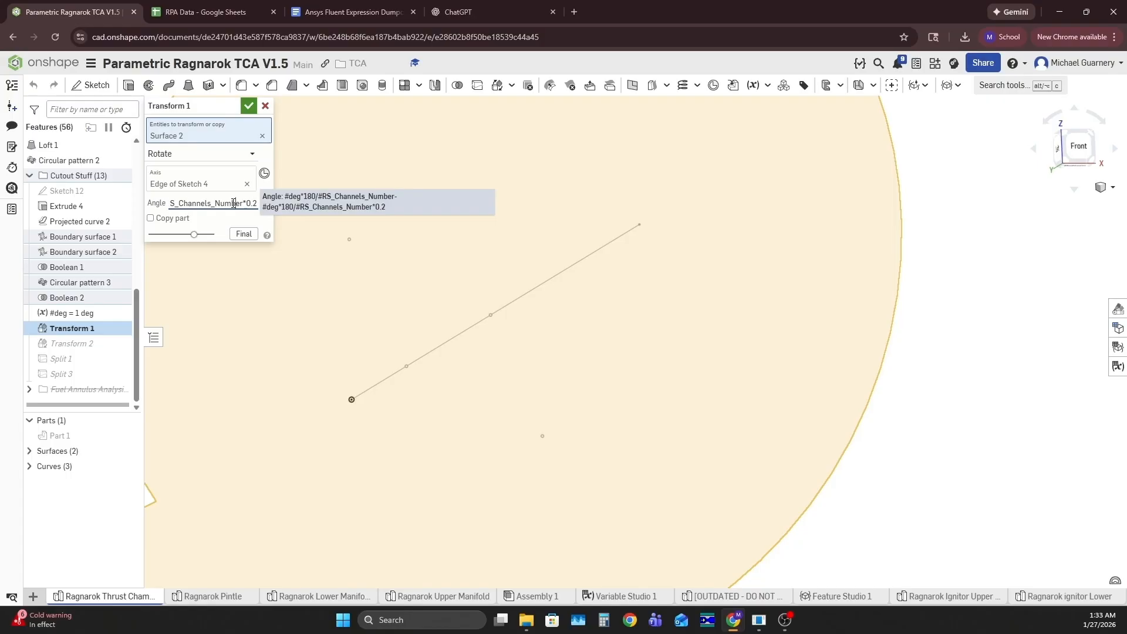
{"action": "key", "text": "BackSpace"}
{"action": "type", "text": "+#deg*180/#RS_Chan"}
{"action": "left_click", "coordinate": [247, 108]}
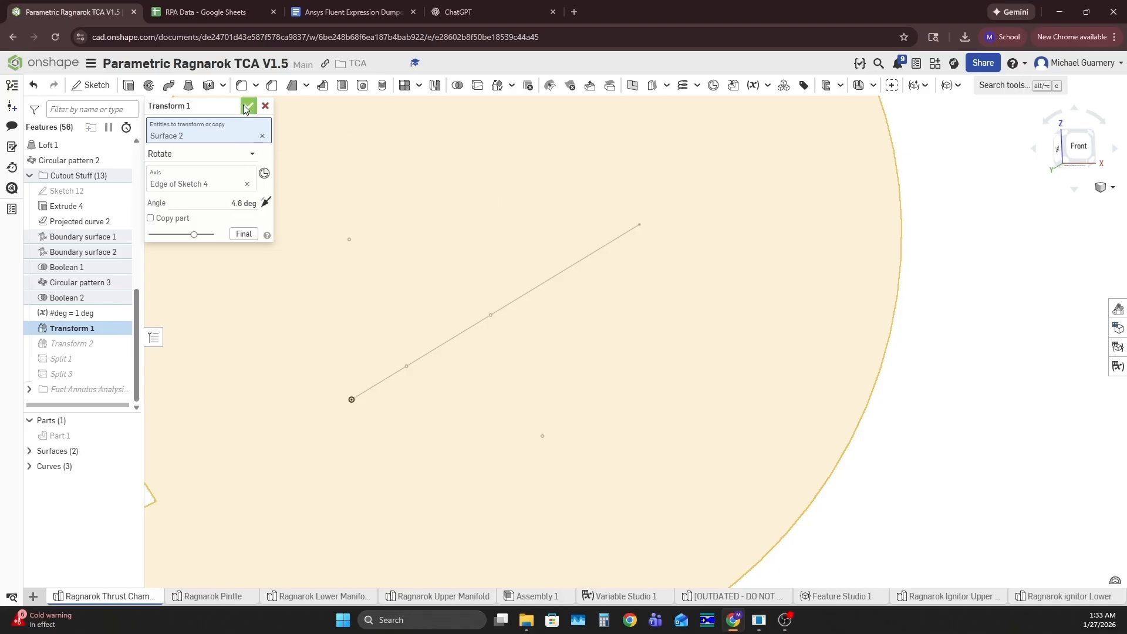
{"action": "left_click", "coordinate": [247, 107]}
Check the spacing of the five channels and the edge groove on the regenerated Part 2 section
{"action": "scroll", "coordinate": [667, 331], "scroll_direction": "down", "scroll_amount": 5}
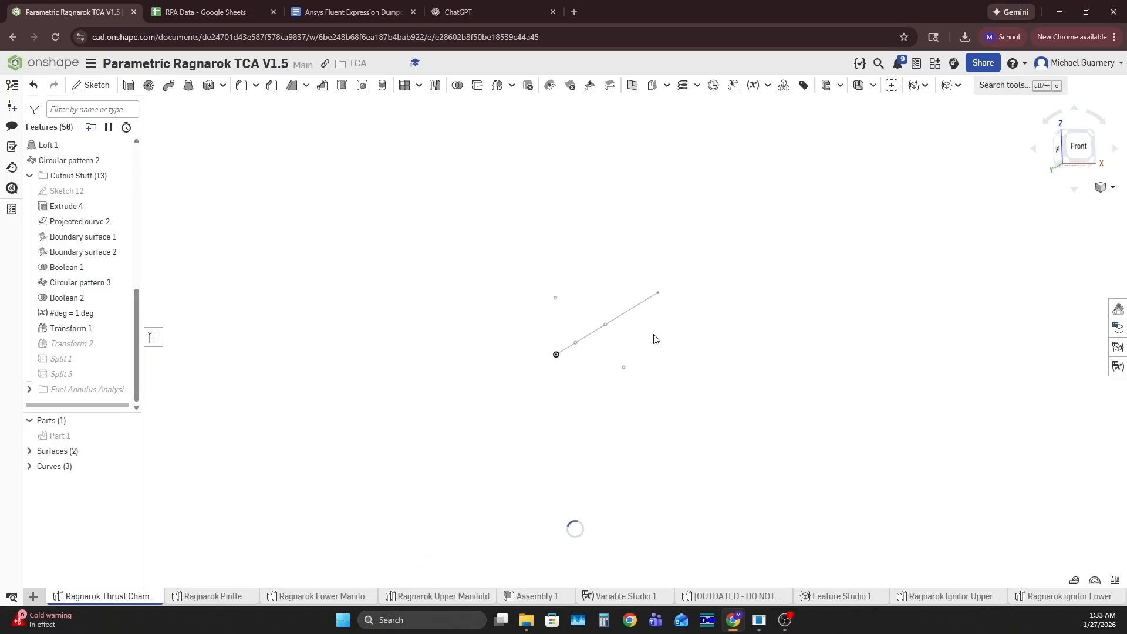
{"action": "scroll", "coordinate": [475, 281], "scroll_direction": "down", "scroll_amount": 4}
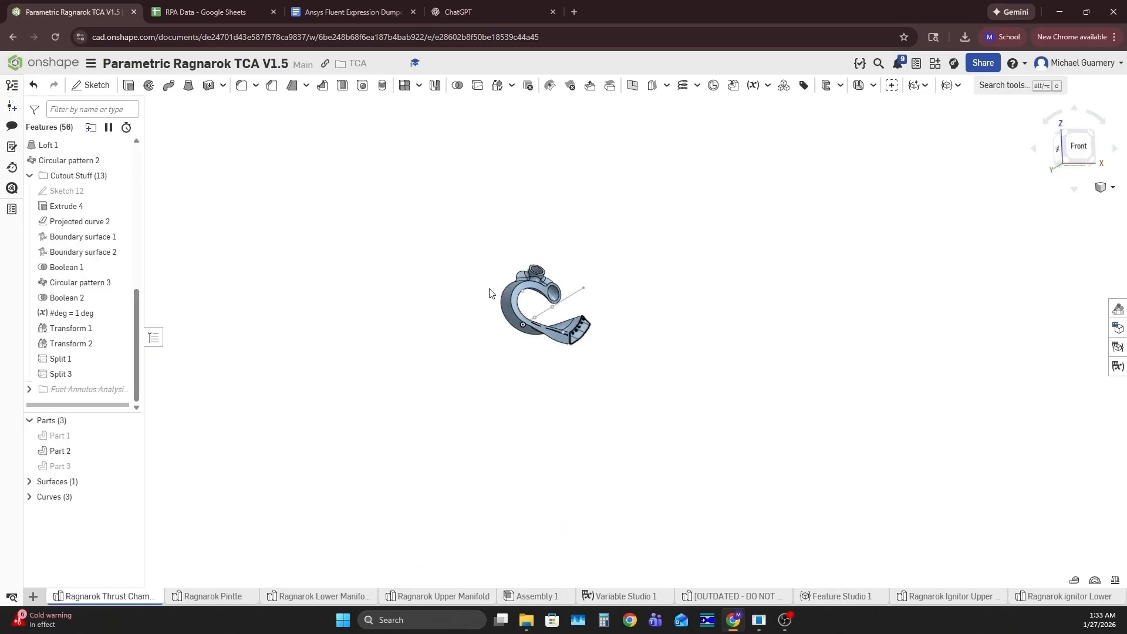
{"action": "scroll", "coordinate": [596, 335], "scroll_direction": "up", "scroll_amount": 10}
{"action": "scroll", "coordinate": [564, 348], "scroll_direction": "down", "scroll_amount": 3}
{"action": "scroll", "coordinate": [561, 350], "scroll_direction": "up", "scroll_amount": 4}
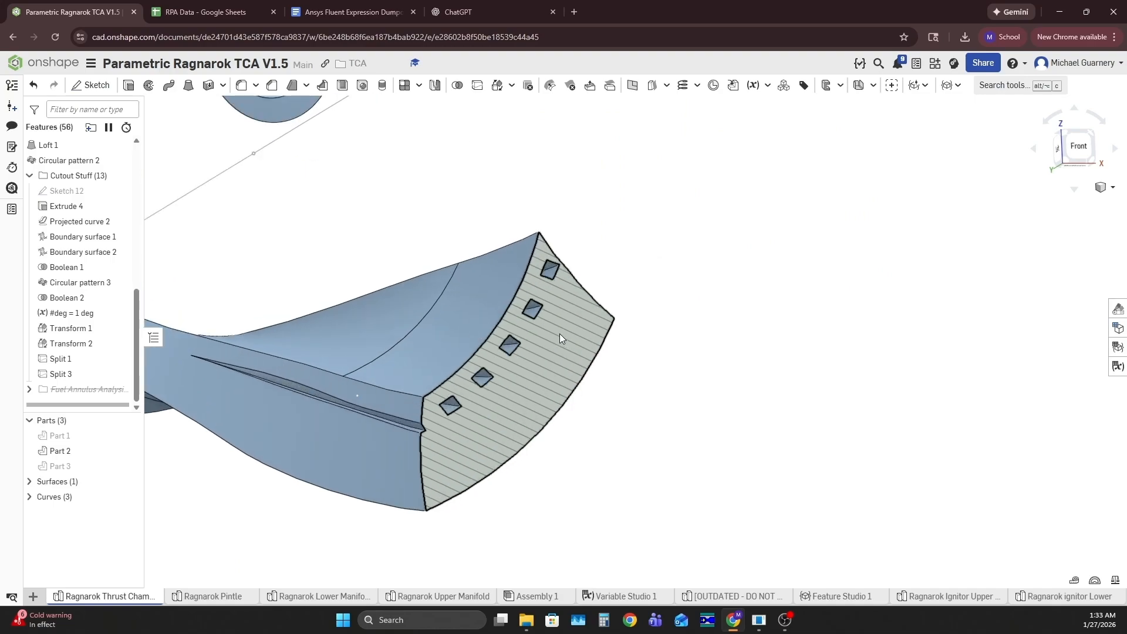
{"action": "scroll", "coordinate": [557, 338], "scroll_direction": "down", "scroll_amount": 5}
{"action": "right_click_drag", "start_coordinate": [546, 376], "coordinate": [809, 273]}
{"action": "scroll", "coordinate": [535, 294], "scroll_direction": "up", "scroll_amount": 5}
{"action": "scroll", "coordinate": [446, 307], "scroll_direction": "down", "scroll_amount": 4}
Replace the section plane with one from the top flange face, offset about -169 mm, and check the channels there
{"action": "left_click", "coordinate": [1113, 187]}
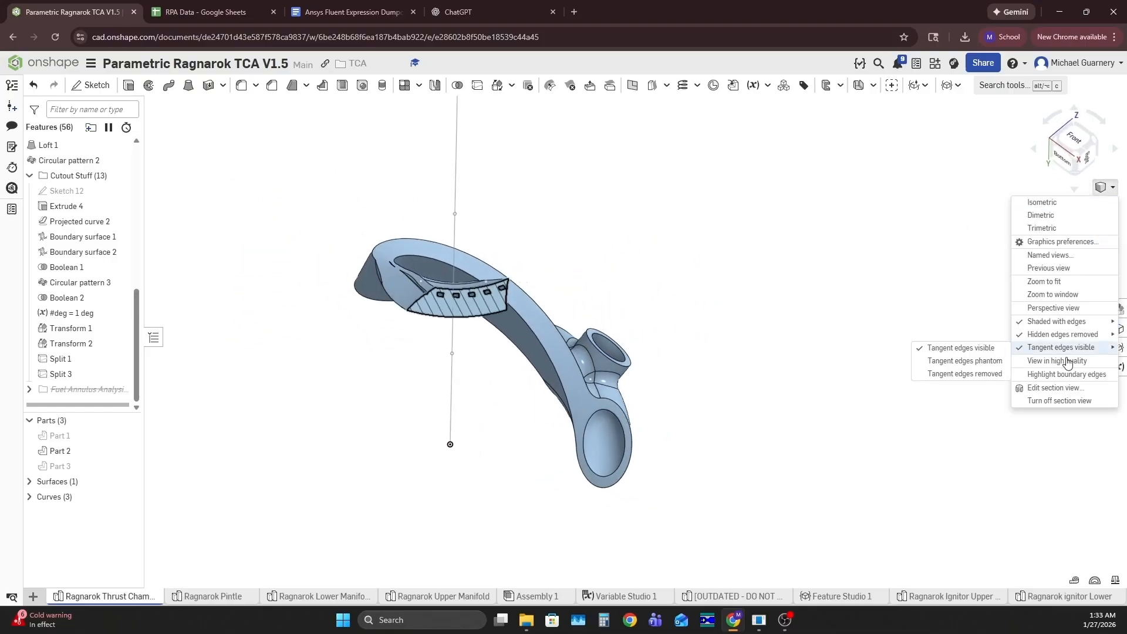
{"action": "left_click", "coordinate": [1067, 388]}
{"action": "scroll", "coordinate": [476, 279], "scroll_direction": "up", "scroll_amount": 3}
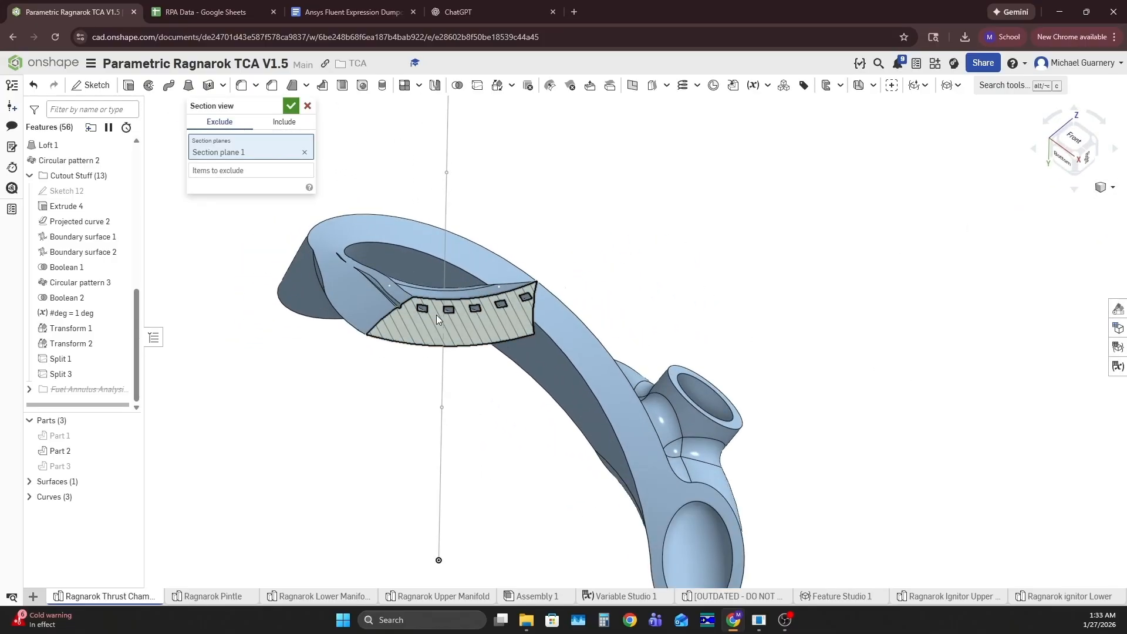
{"action": "left_click", "coordinate": [304, 152]}
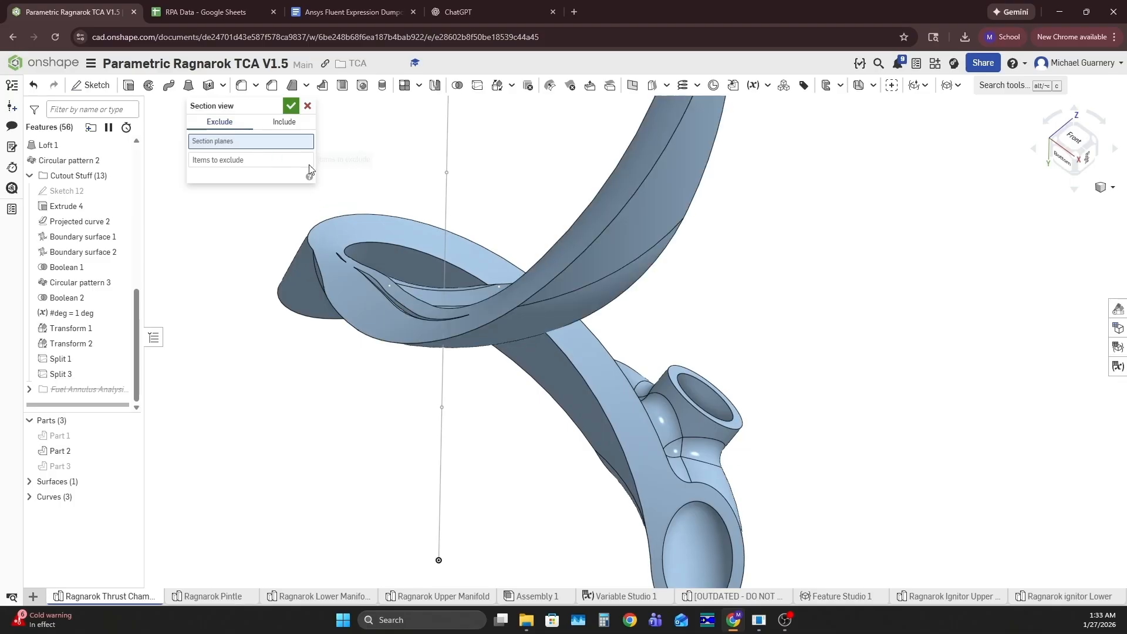
{"action": "scroll", "coordinate": [440, 358], "scroll_direction": "down", "scroll_amount": 7}
{"action": "scroll", "coordinate": [477, 141], "scroll_direction": "up", "scroll_amount": 5}
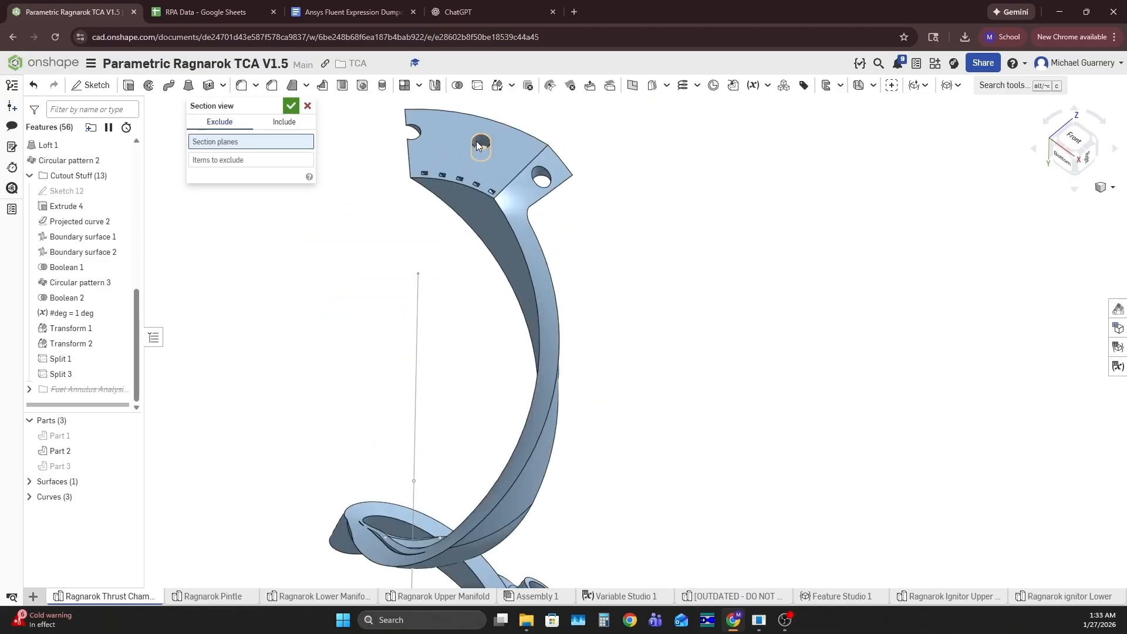
{"action": "left_click", "coordinate": [452, 168]}
{"action": "scroll", "coordinate": [464, 180], "scroll_direction": "down", "scroll_amount": 5}
{"action": "left_click_drag", "start_coordinate": [463, 142], "coordinate": [486, 327]}
{"action": "scroll", "coordinate": [469, 446], "scroll_direction": "up", "scroll_amount": 5}
{"action": "scroll", "coordinate": [480, 434], "scroll_direction": "down", "scroll_amount": 3}
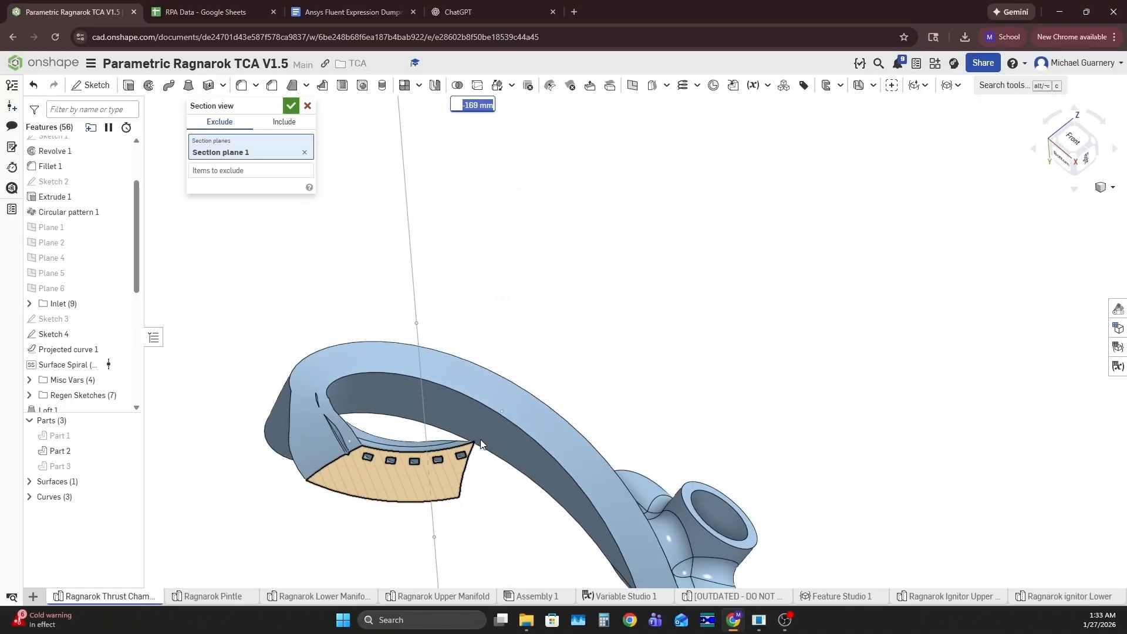
Move the section plane through about -183.3 mm to -320.9 mm to check the channels near the annulus, then close the section view
{"action": "scroll", "coordinate": [481, 247], "scroll_direction": "down", "scroll_amount": 2}
{"action": "left_click_drag", "start_coordinate": [498, 133], "coordinate": [499, 146]}
{"action": "scroll", "coordinate": [372, 452], "scroll_direction": "up", "scroll_amount": 5}
{"action": "scroll", "coordinate": [372, 467], "scroll_direction": "down", "scroll_amount": 6}
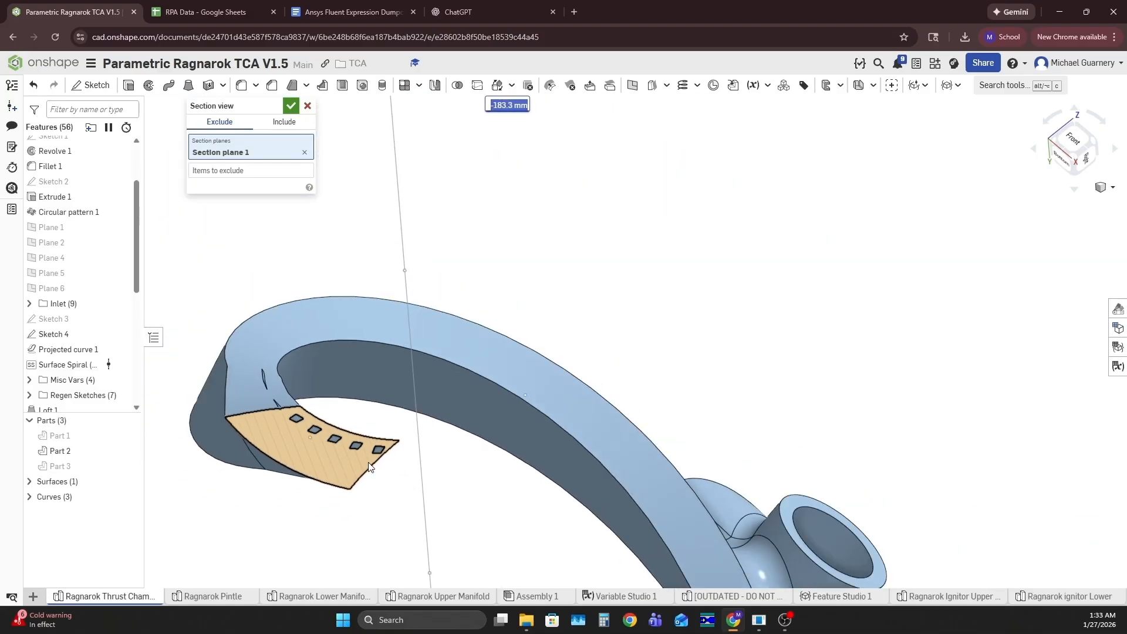
{"action": "left_click_drag", "start_coordinate": [474, 140], "coordinate": [517, 484]}
{"action": "right_click_drag", "start_coordinate": [517, 485], "coordinate": [564, 464]}
{"action": "scroll", "coordinate": [511, 403], "scroll_direction": "down", "scroll_amount": 5}
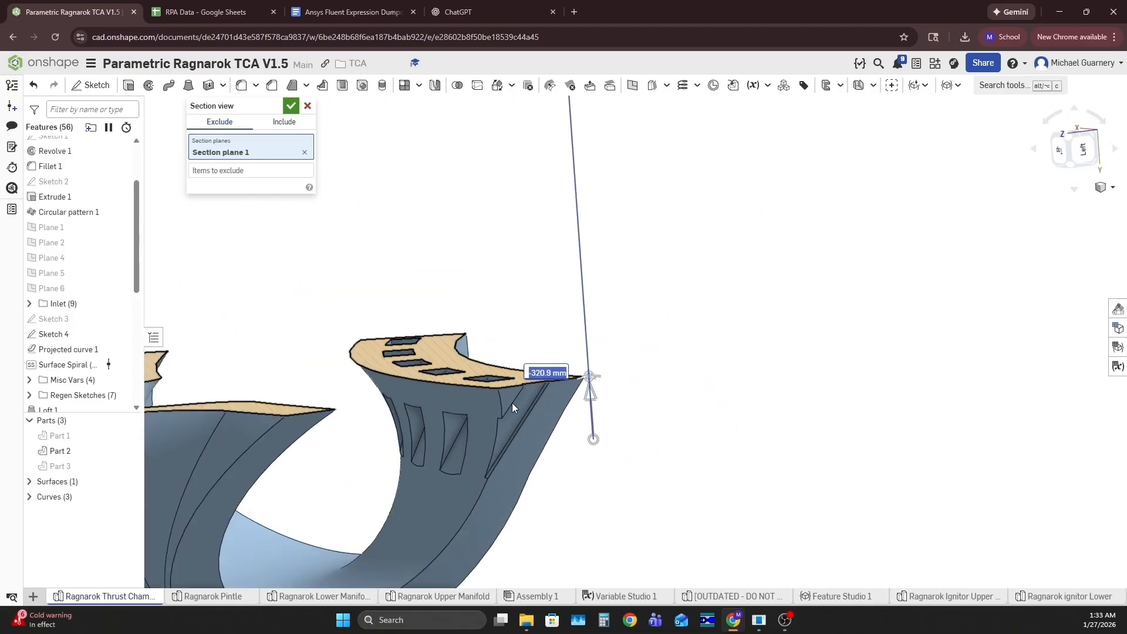
{"action": "left_click", "coordinate": [306, 106]}
Examine the channel openings inside the annulus and the groove along the adjoining edge of Part 2
{"action": "scroll", "coordinate": [516, 411], "scroll_direction": "up", "scroll_amount": 5}
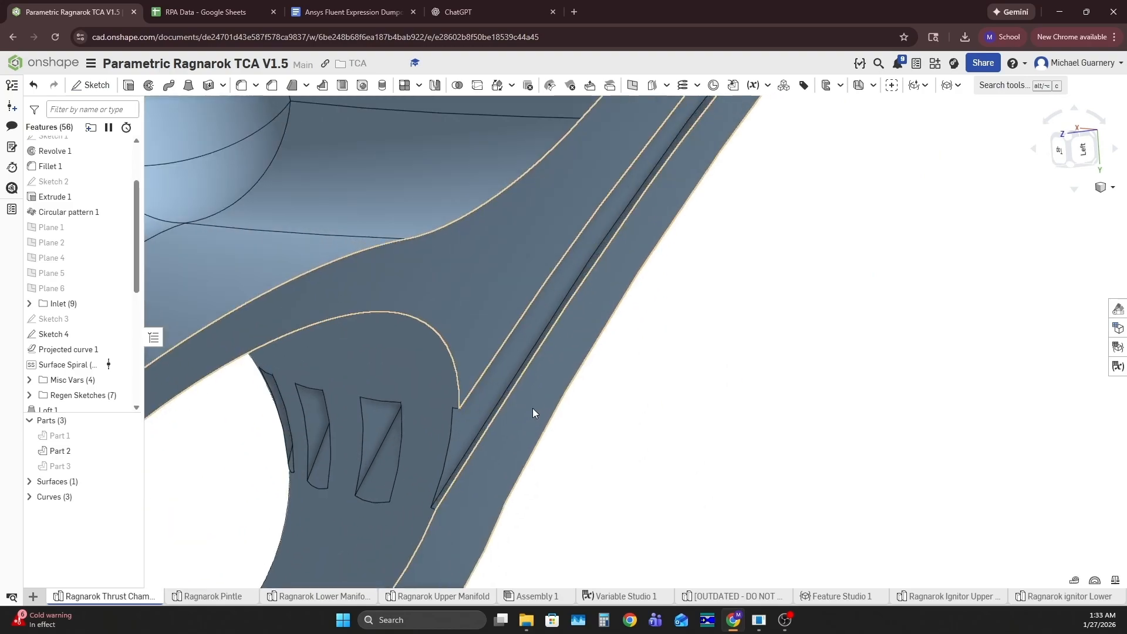
{"action": "scroll", "coordinate": [445, 447], "scroll_direction": "down", "scroll_amount": 7}
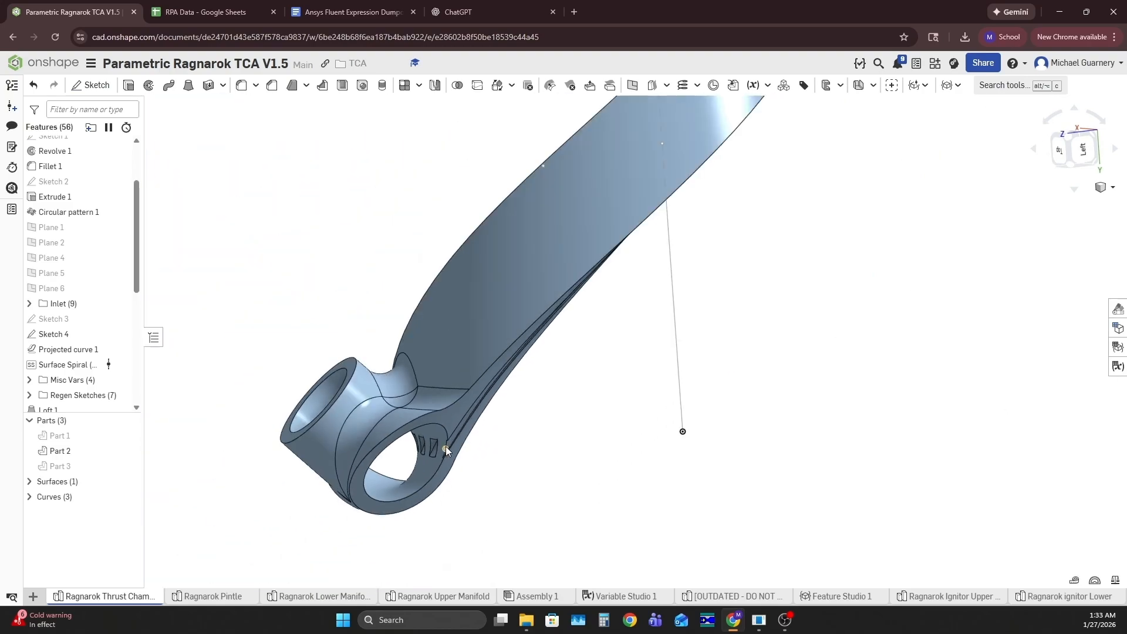
{"action": "right_click_drag", "start_coordinate": [446, 447], "coordinate": [459, 427]}
{"action": "scroll", "coordinate": [456, 473], "scroll_direction": "up", "scroll_amount": 4}
{"action": "right_click_drag", "start_coordinate": [456, 473], "coordinate": [441, 411]}
{"action": "scroll", "coordinate": [441, 411], "scroll_direction": "up", "scroll_amount": 2}
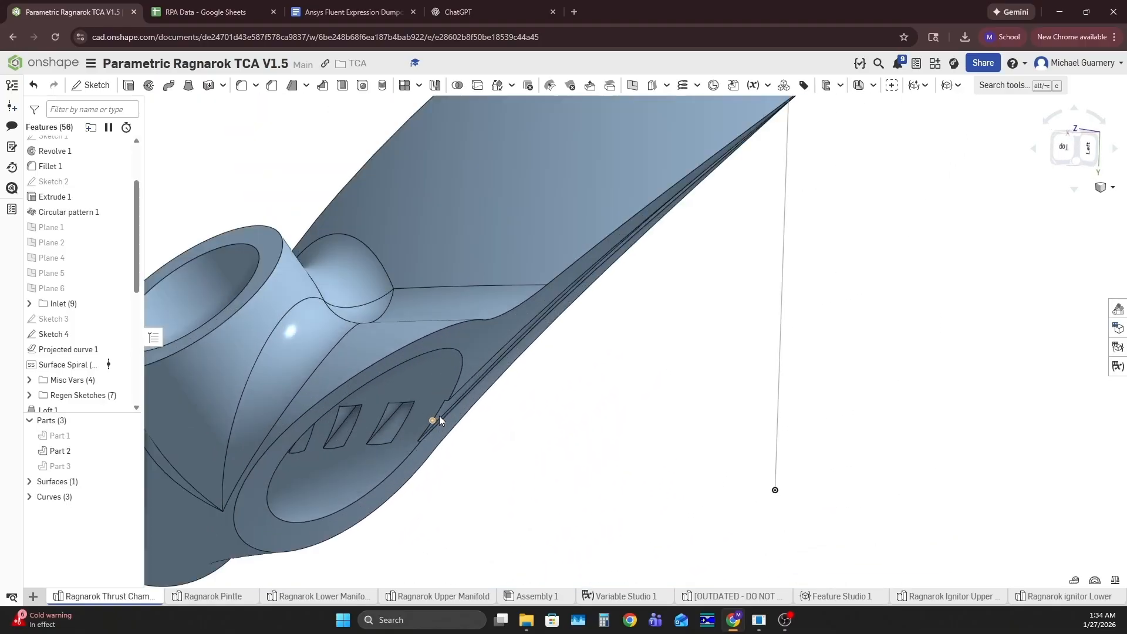
Edit Transform 2 so the multiplier at the end of its rotation angle expression is 0.2
{"action": "scroll", "coordinate": [64, 362], "scroll_direction": "down", "scroll_amount": 5}
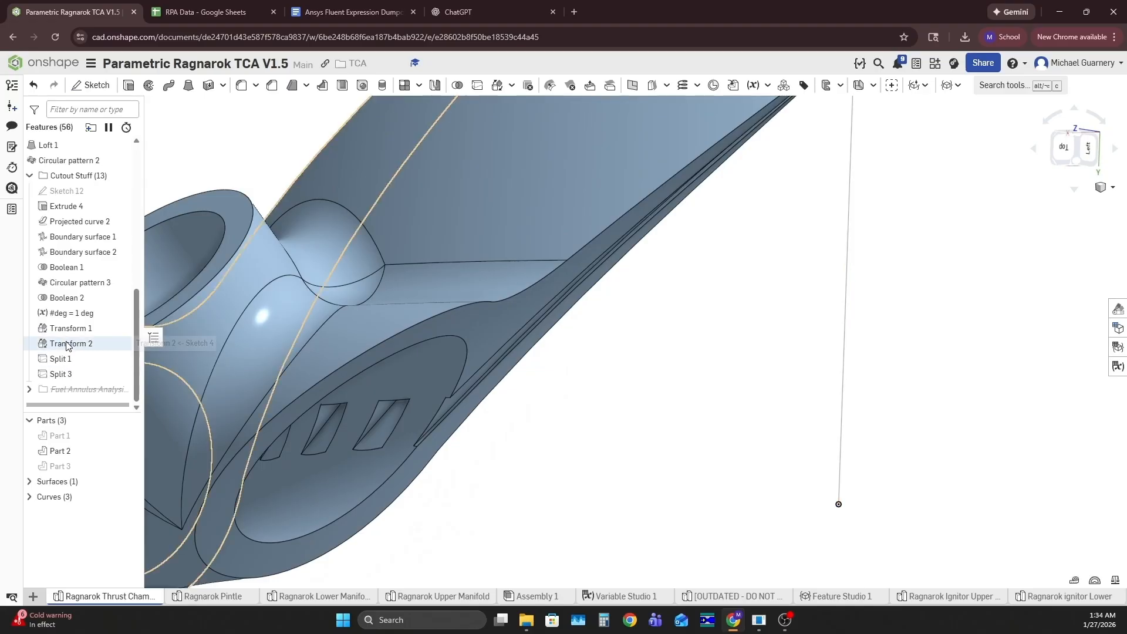
{"action": "double_click", "coordinate": [69, 344]}
{"action": "left_click", "coordinate": [247, 203]}
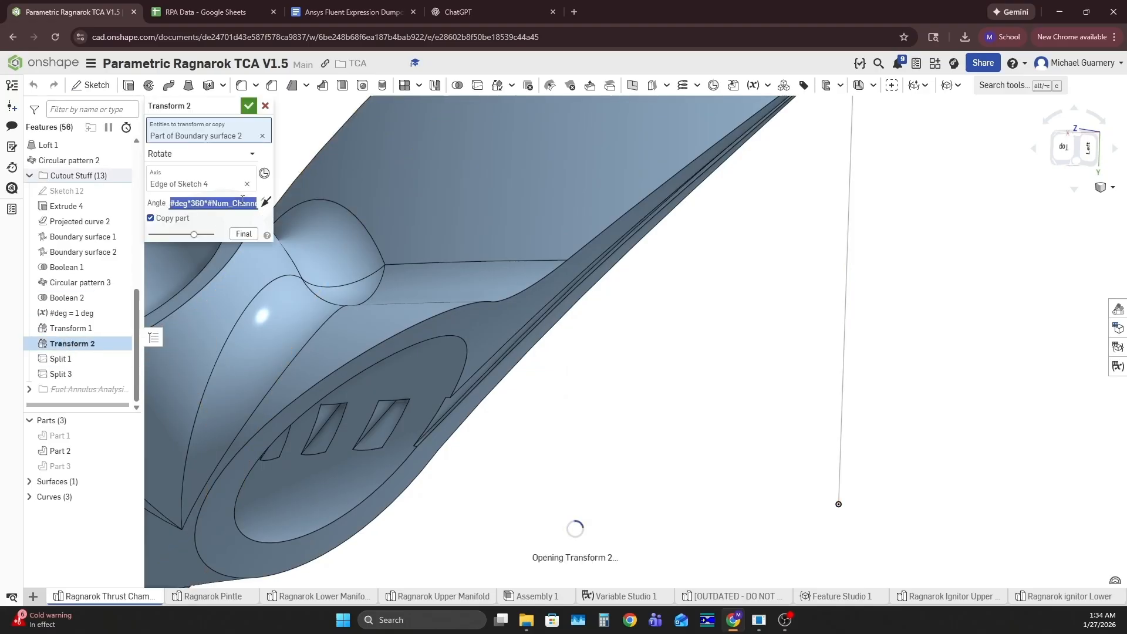
{"action": "key", "text": "End"}
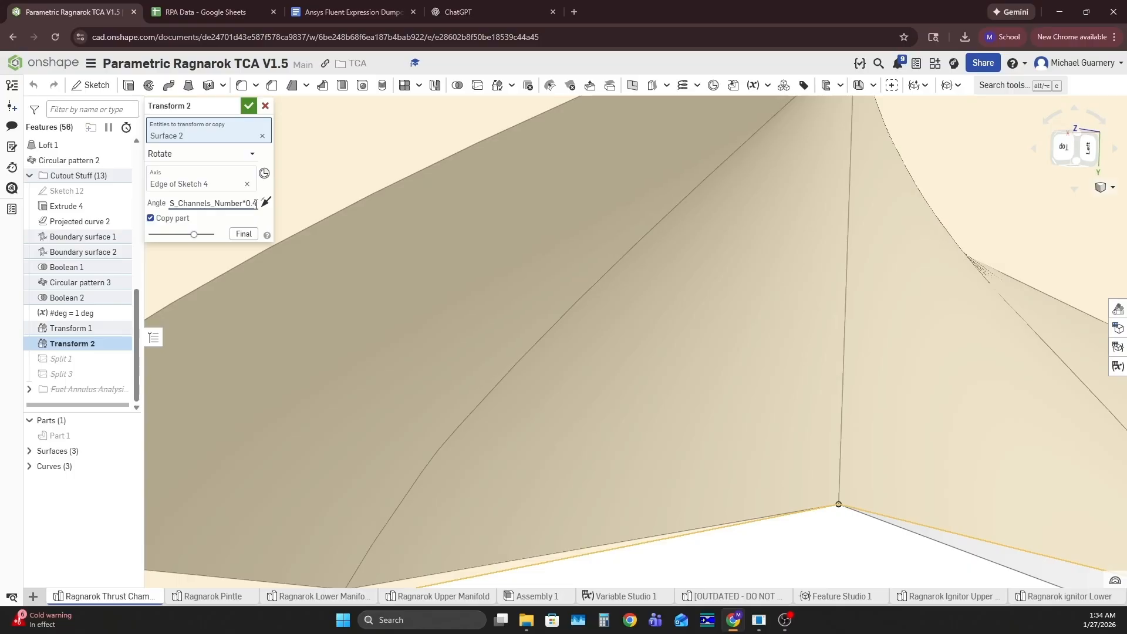
{"action": "key", "text": "Return"}
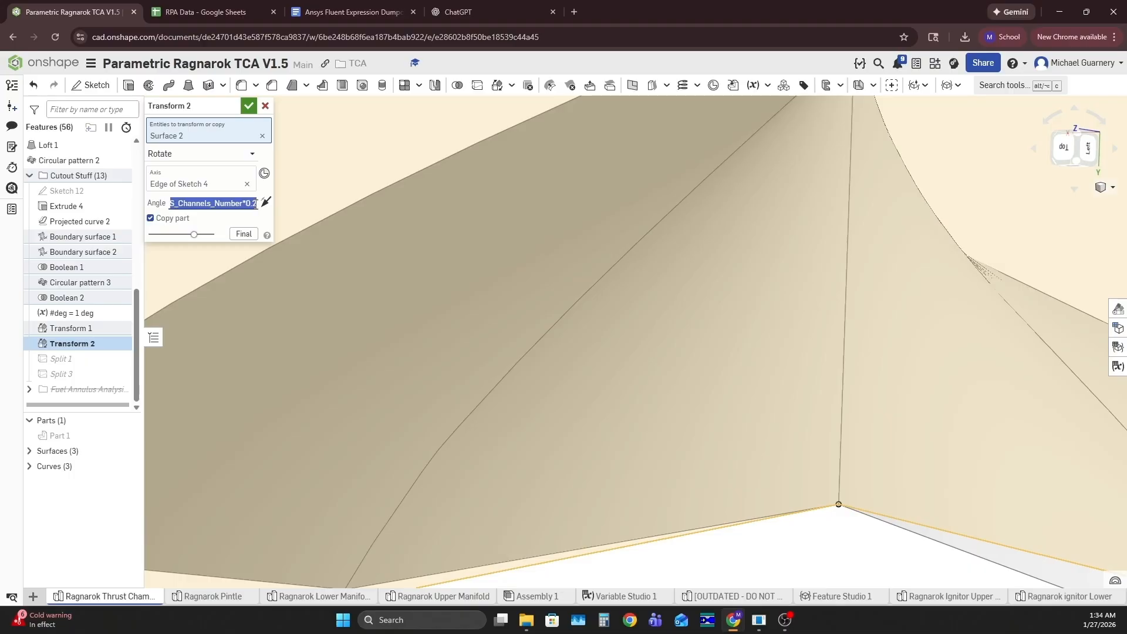
{"action": "left_click", "coordinate": [248, 106]}
Examine the regenerated cut around the annulus end of Part 2
{"action": "scroll", "coordinate": [453, 340], "scroll_direction": "down", "scroll_amount": 5}
{"action": "scroll", "coordinate": [455, 343], "scroll_direction": "down", "scroll_amount": 6}
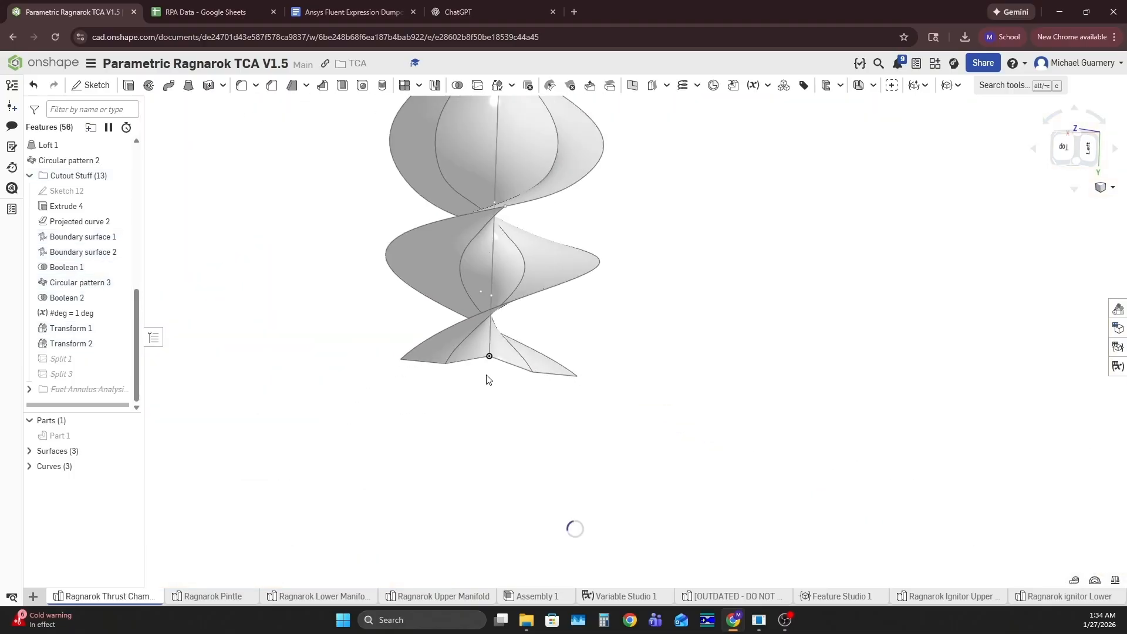
{"action": "scroll", "coordinate": [520, 348], "scroll_direction": "up", "scroll_amount": 4}
{"action": "right_click_drag", "start_coordinate": [495, 340], "coordinate": [396, 395]}
{"action": "scroll", "coordinate": [442, 397], "scroll_direction": "up", "scroll_amount": 5}
{"action": "scroll", "coordinate": [411, 426], "scroll_direction": "up", "scroll_amount": 5}
{"action": "scroll", "coordinate": [423, 418], "scroll_direction": "down", "scroll_amount": 5}
{"action": "right_click_drag", "start_coordinate": [344, 452], "coordinate": [412, 458]}
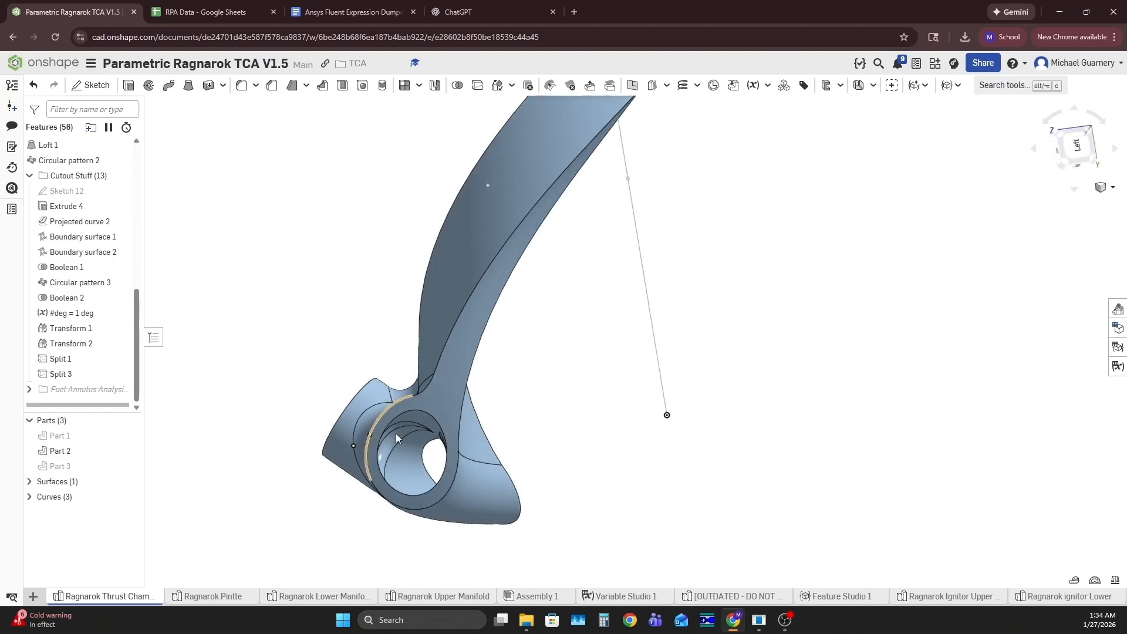
Inspect Part 2 from the flange's channel openings down to the cut faces of the annulus
{"action": "scroll", "coordinate": [722, 363], "scroll_direction": "down", "scroll_amount": 5}
{"action": "right_click_drag", "start_coordinate": [721, 363], "coordinate": [621, 302]}
{"action": "scroll", "coordinate": [658, 298], "scroll_direction": "up", "scroll_amount": 5}
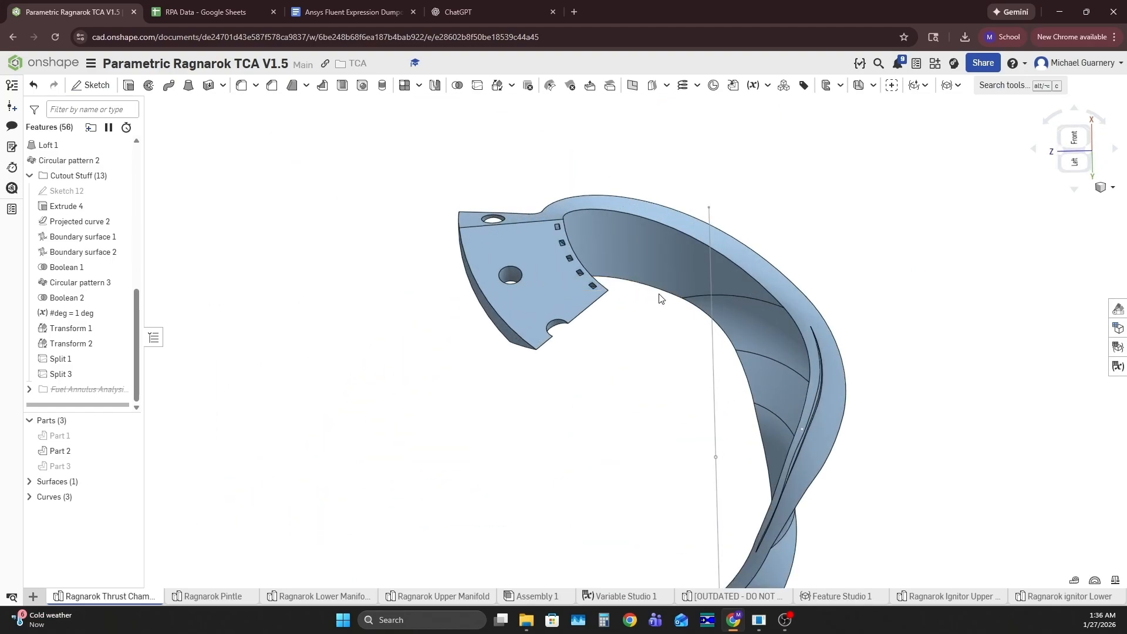
{"action": "mouse_move", "coordinate": [665, 350]}
{"action": "right_mouse_down"}
{"action": "mouse_move", "coordinate": [664, 329]}
{"action": "mouse_move", "coordinate": [614, 322]}
{"action": "mouse_move", "coordinate": [564, 342]}
{"action": "mouse_move", "coordinate": [610, 346]}
{"action": "right_mouse_up"}
{"action": "scroll", "coordinate": [591, 347], "scroll_direction": "down", "scroll_amount": 5}
{"action": "scroll", "coordinate": [611, 347], "scroll_direction": "up", "scroll_amount": 5}
{"action": "right_click_drag", "start_coordinate": [587, 391], "coordinate": [499, 406]}
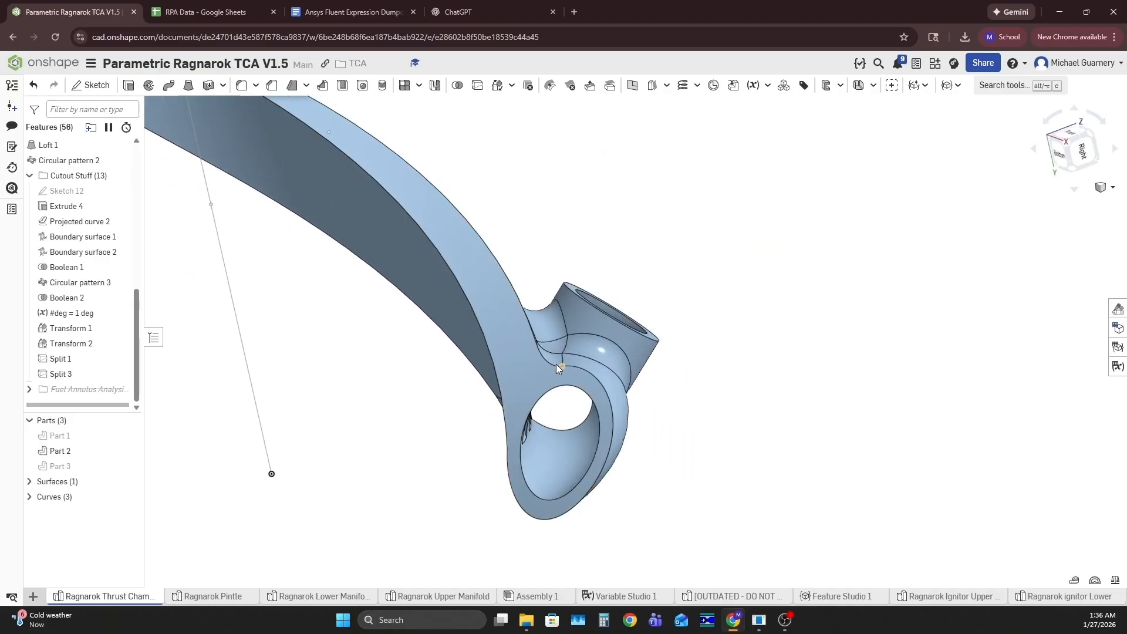
{"action": "left_click", "coordinate": [524, 382]}
{"action": "right_click_drag", "start_coordinate": [758, 415], "coordinate": [379, 342]}
{"action": "left_click", "coordinate": [528, 428]}
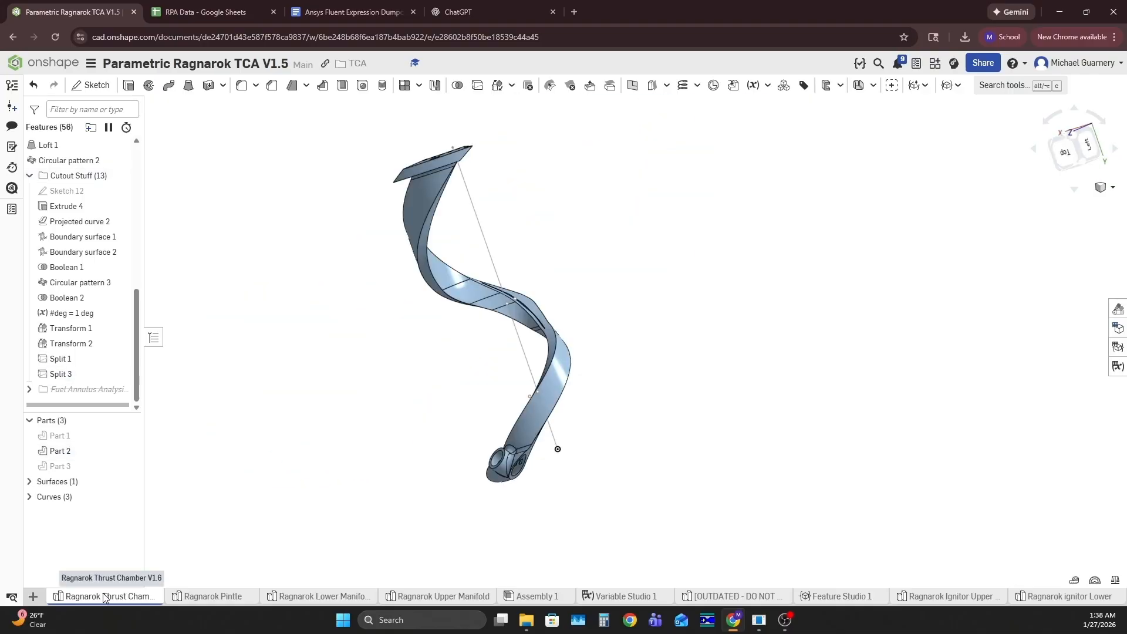
Export the thrust chamber part studio as a Parasolid file named Ragnarok Thrust Chamber V1.5.2 Regen Channels
{"action": "right_click", "coordinate": [49, 456]}
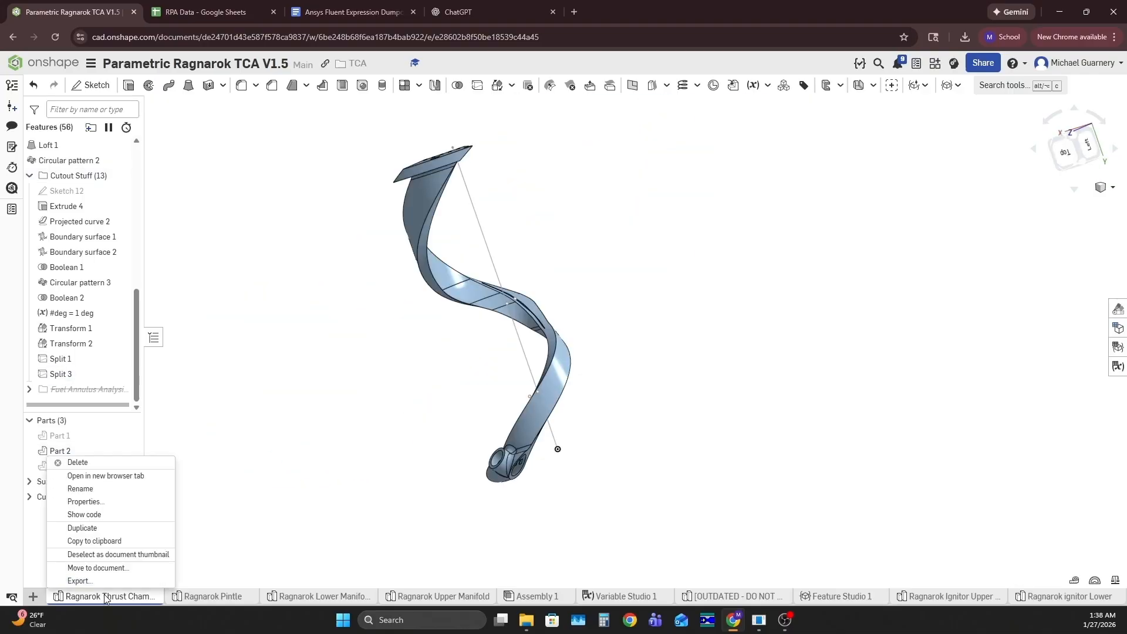
{"action": "left_click", "coordinate": [79, 582]}
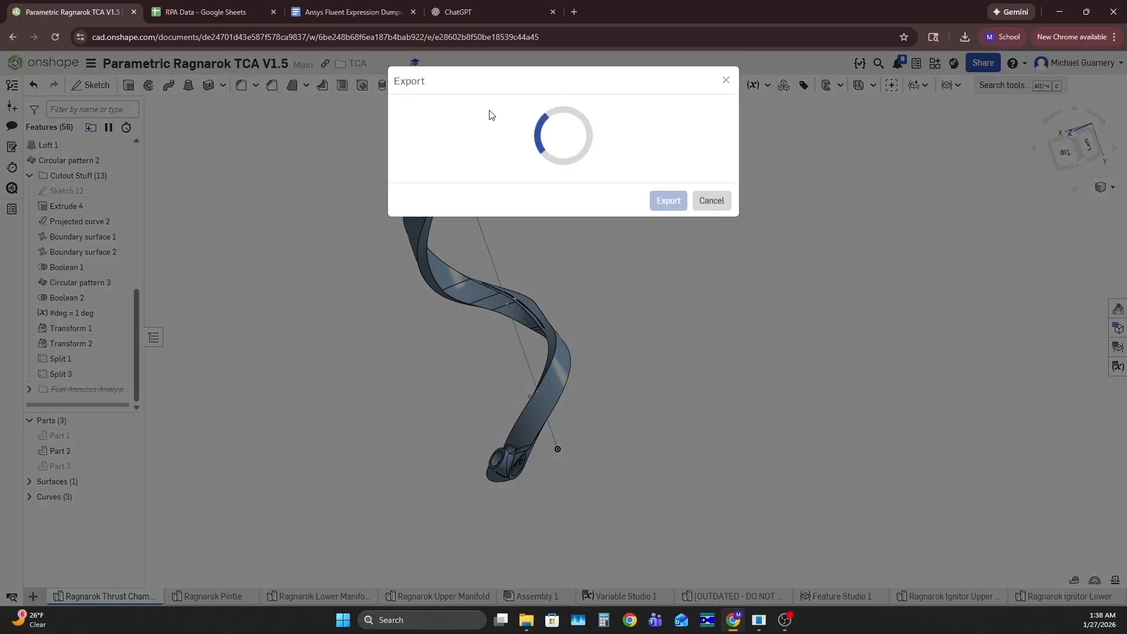
{"action": "left_click", "coordinate": [528, 127]}
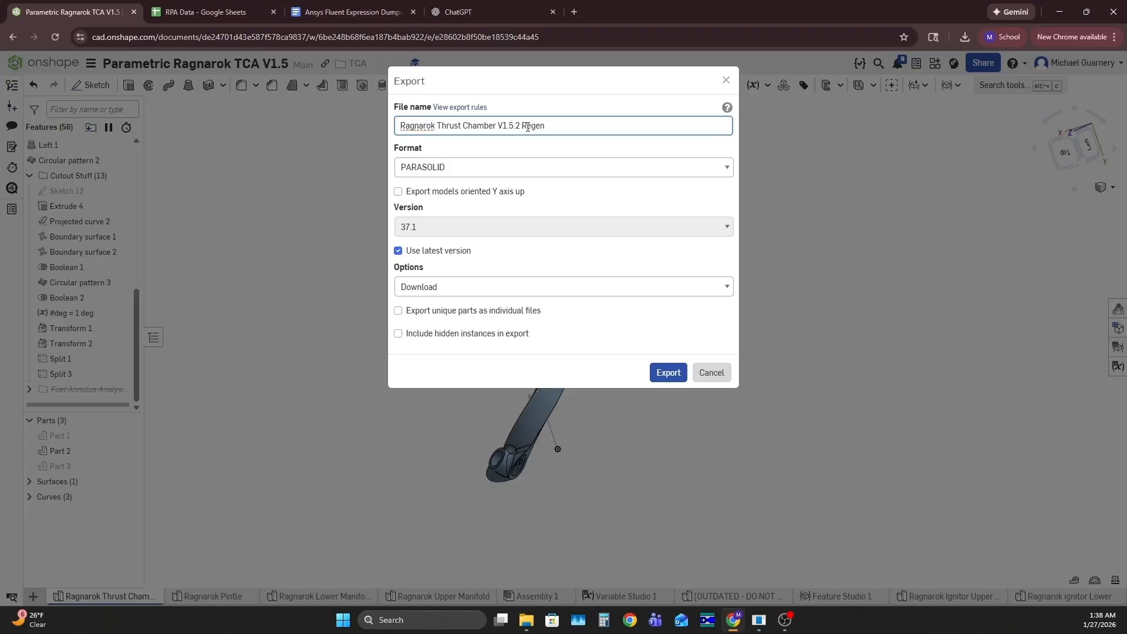
{"action": "left_click", "coordinate": [506, 152]}
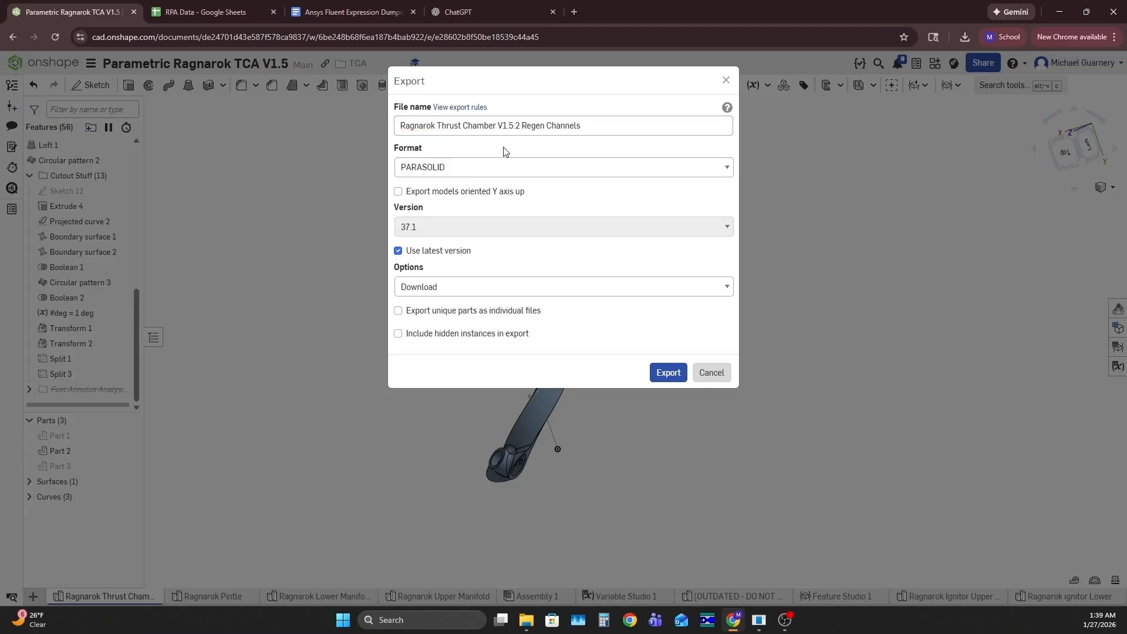
{"action": "left_click", "coordinate": [672, 378]}
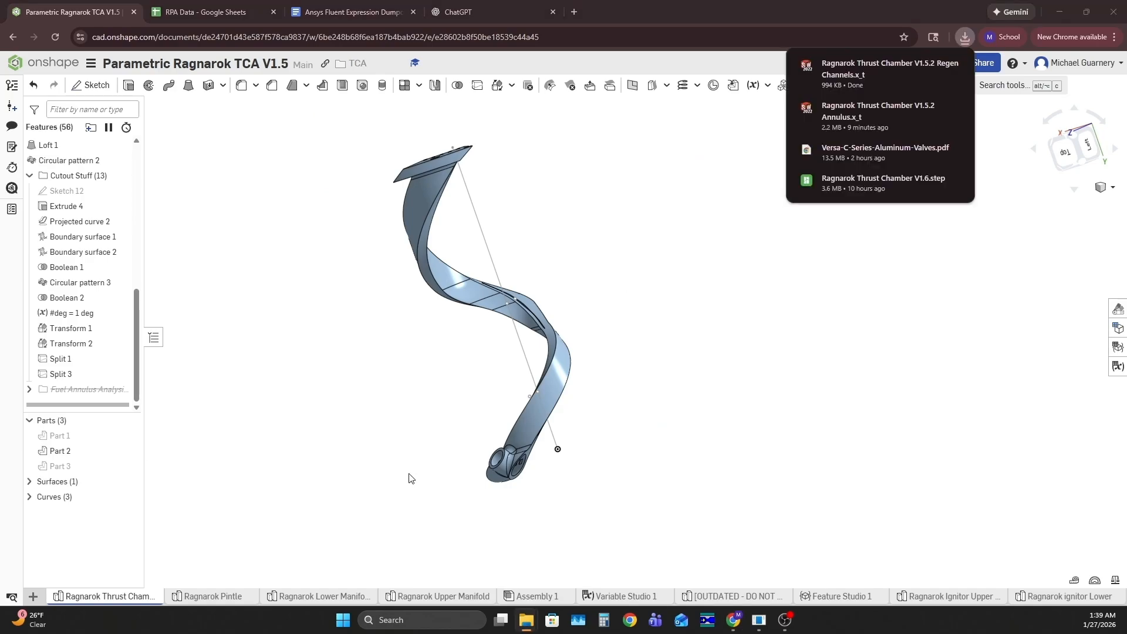
{"action": "right_click_drag", "start_coordinate": [566, 343], "coordinate": [679, 375]}
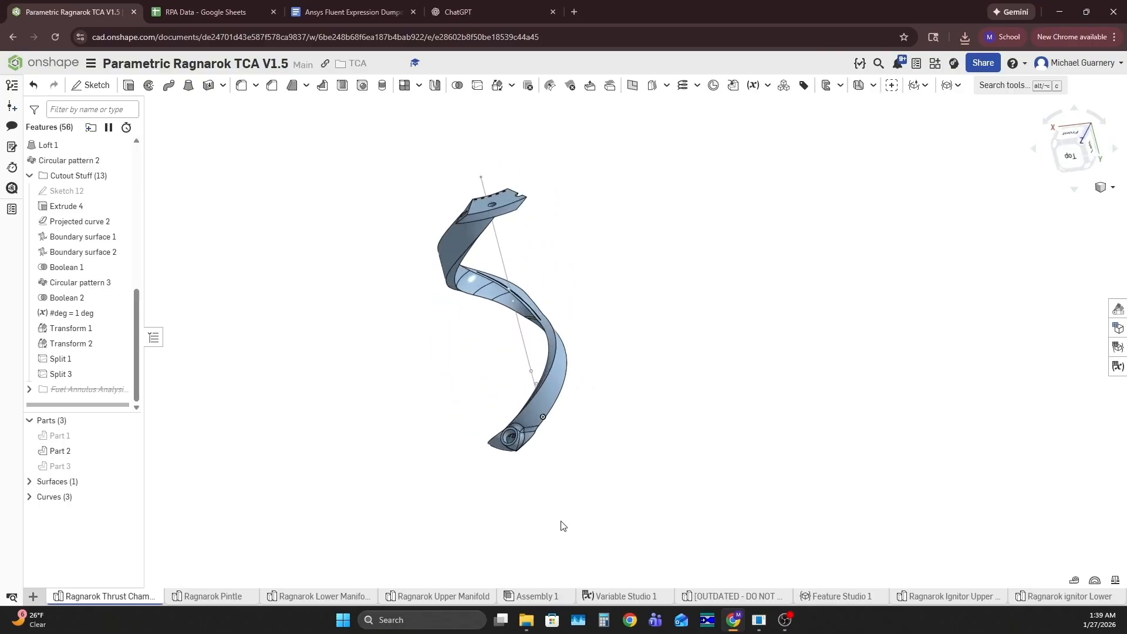
Launch Ansys Workbench and add a Fluid Flow (Fluent) analysis system to the project
{"action": "left_click", "coordinate": [419, 626]}
{"action": "type", "text": "wo"}
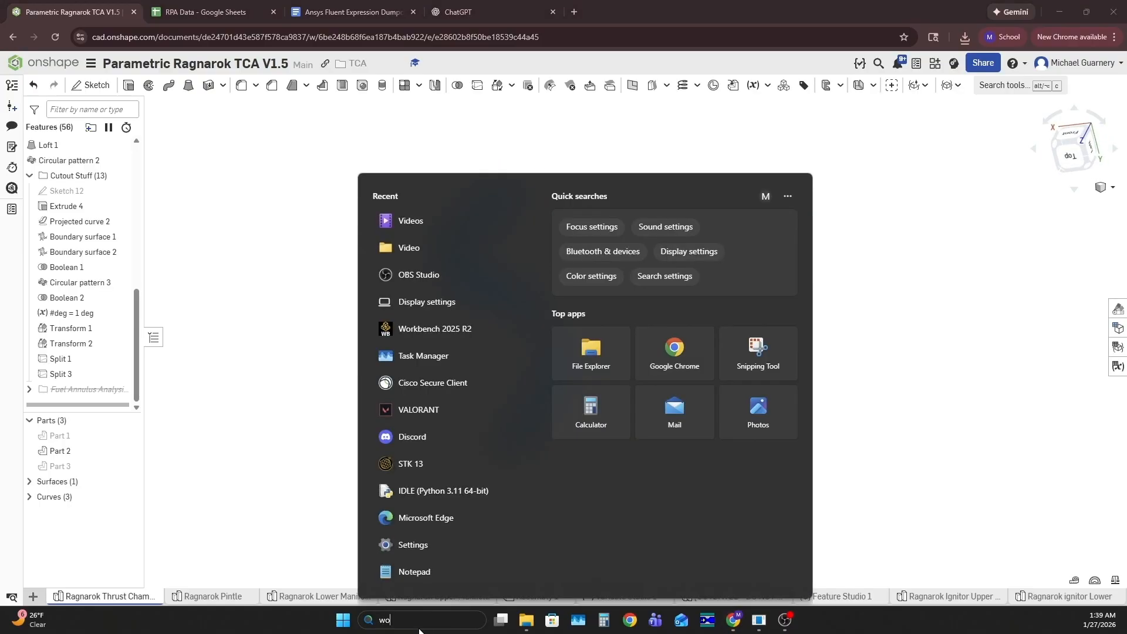
{"action": "type", "text": "rk"}
{"action": "key", "text": "Return"}
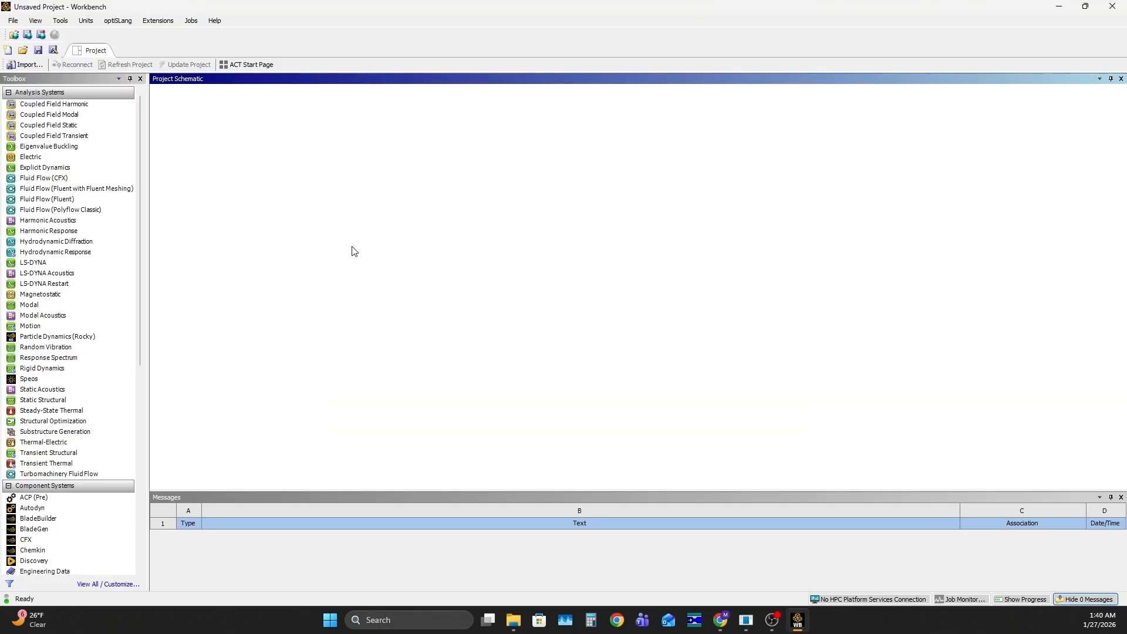
{"action": "left_click", "coordinate": [46, 202]}
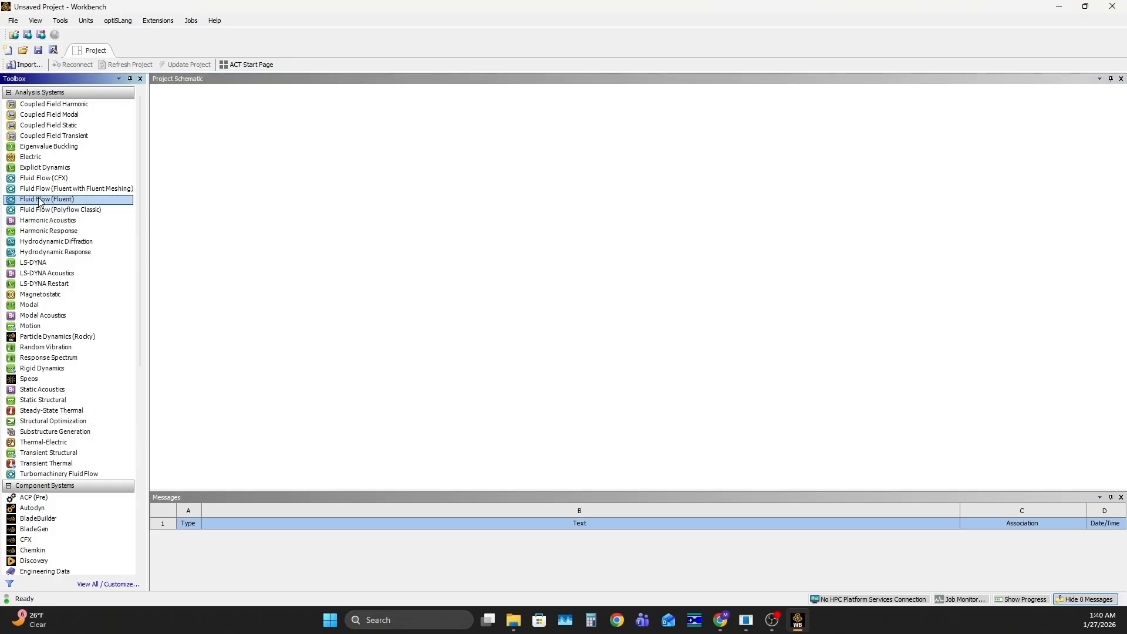
{"action": "double_click", "coordinate": [39, 203]}
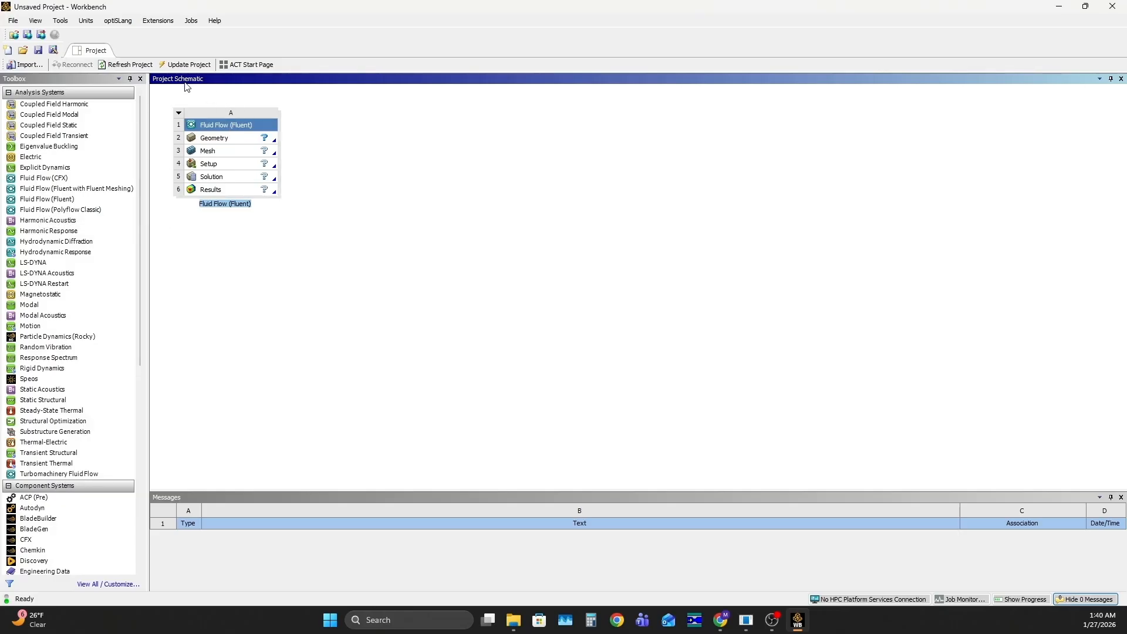
Create a new Discovery geometry for the Fluent system and switch to Ansys Discovery
{"action": "left_click", "coordinate": [241, 142]}
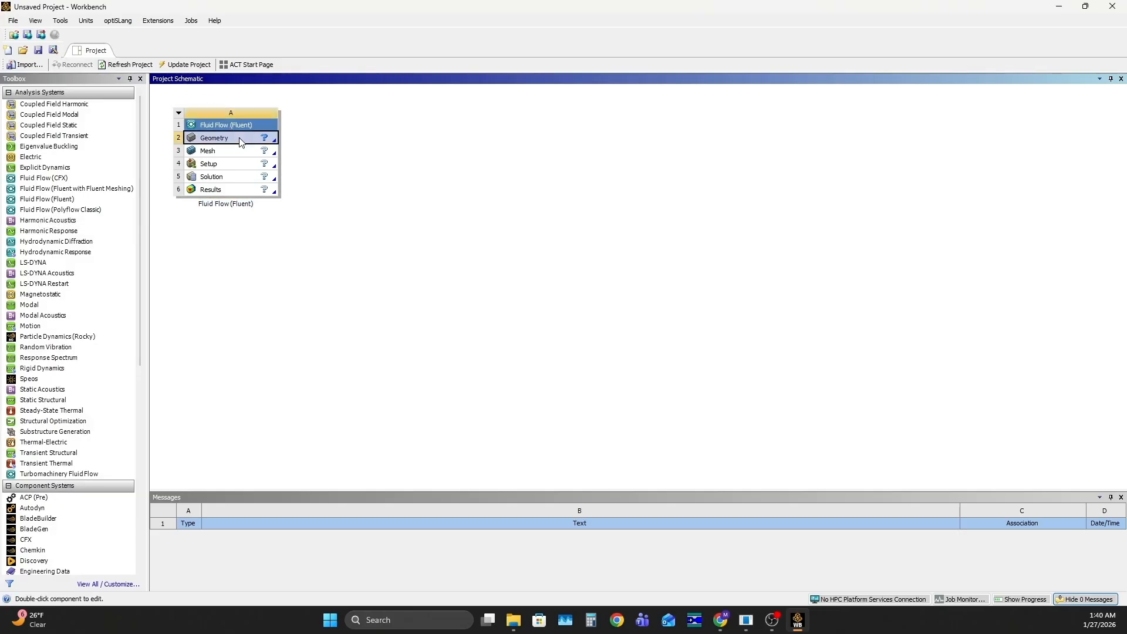
{"action": "right_click", "coordinate": [241, 142]}
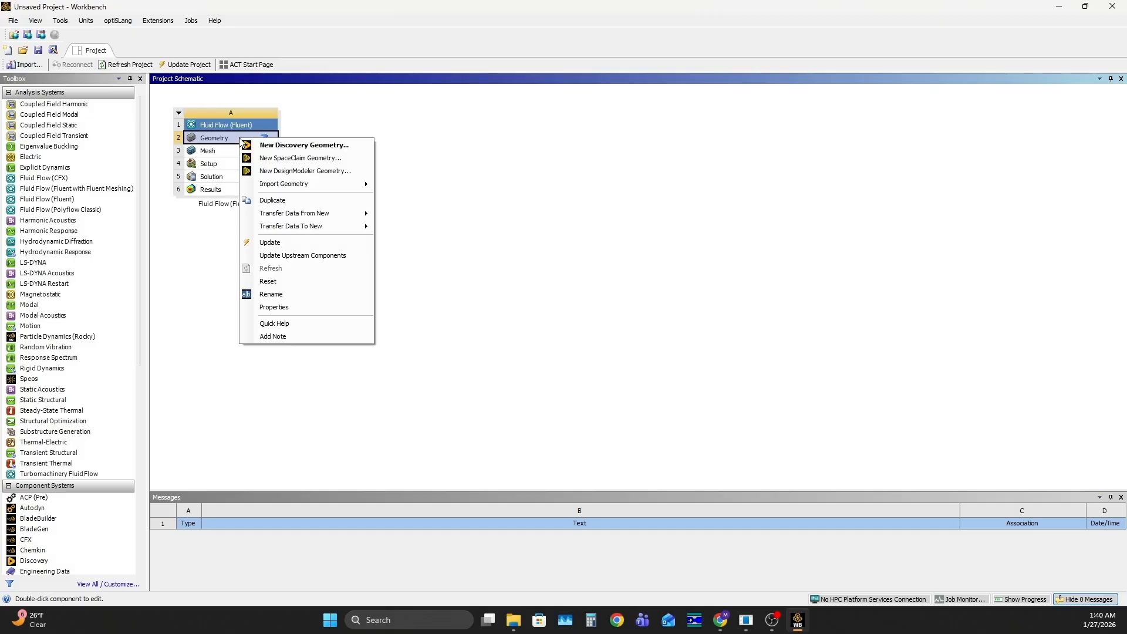
{"action": "left_click", "coordinate": [356, 151]}
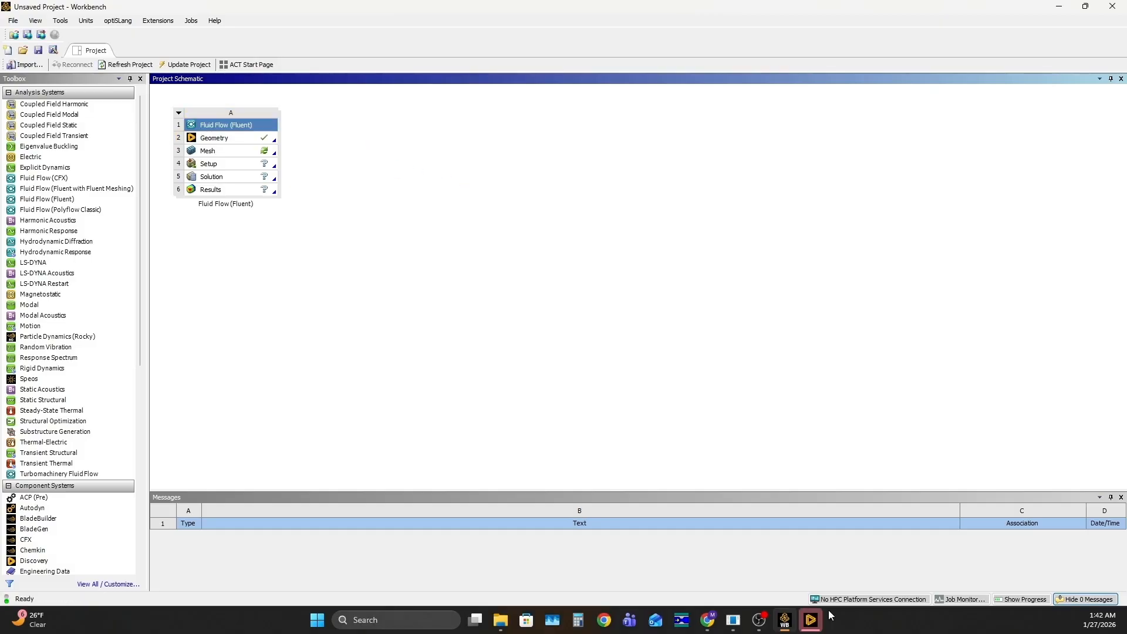
{"action": "left_click", "coordinate": [811, 621]}
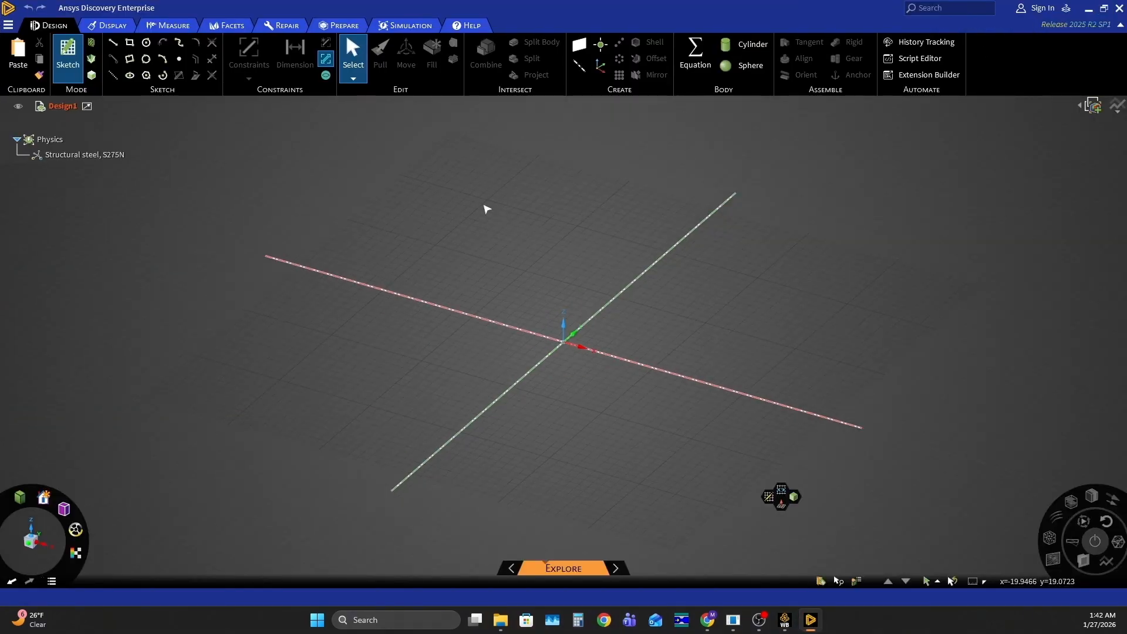
Insert the Ragnarok Thrust Chamber V1.5.2 Annulus geometry file into the empty design
{"action": "left_click", "coordinate": [8, 26]}
{"action": "left_click", "coordinate": [68, 168]}
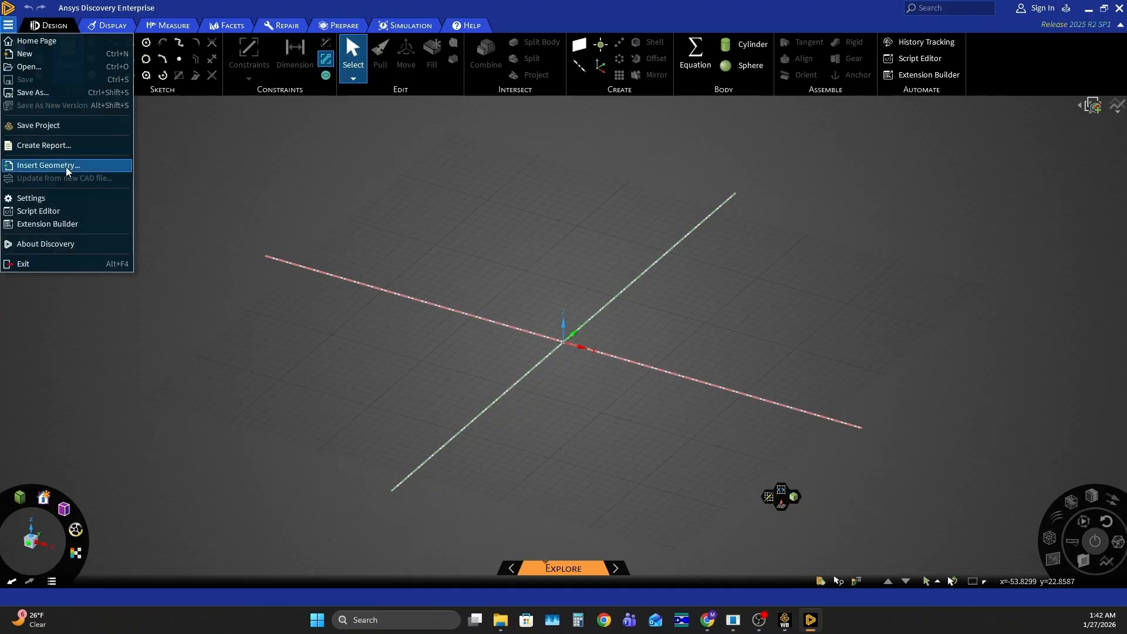
{"action": "scroll", "coordinate": [389, 155], "scroll_direction": "down", "scroll_amount": 1}
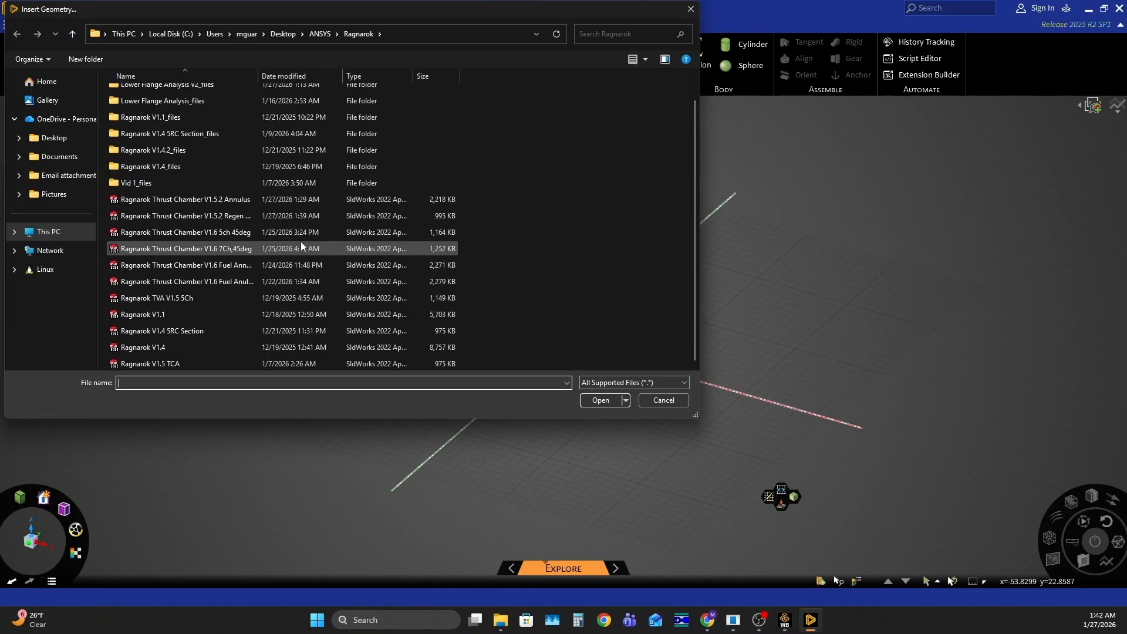
{"action": "left_click", "coordinate": [246, 198]}
{"action": "left_click", "coordinate": [600, 400]}
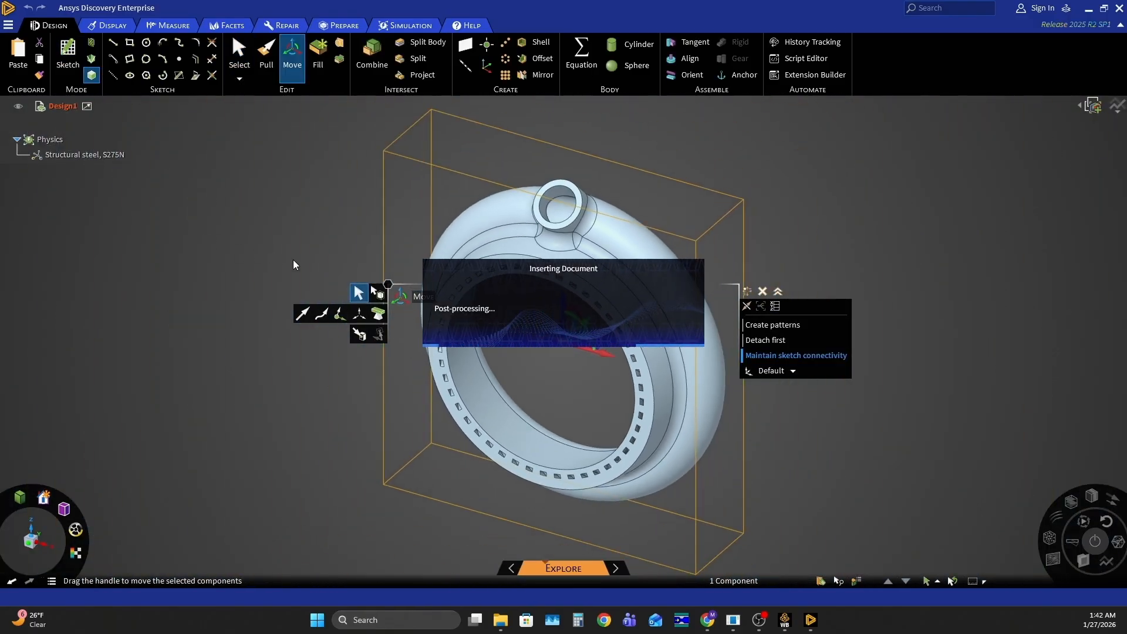
{"action": "middle_click_drag", "start_coordinate": [290, 265], "coordinate": [675, 229]}
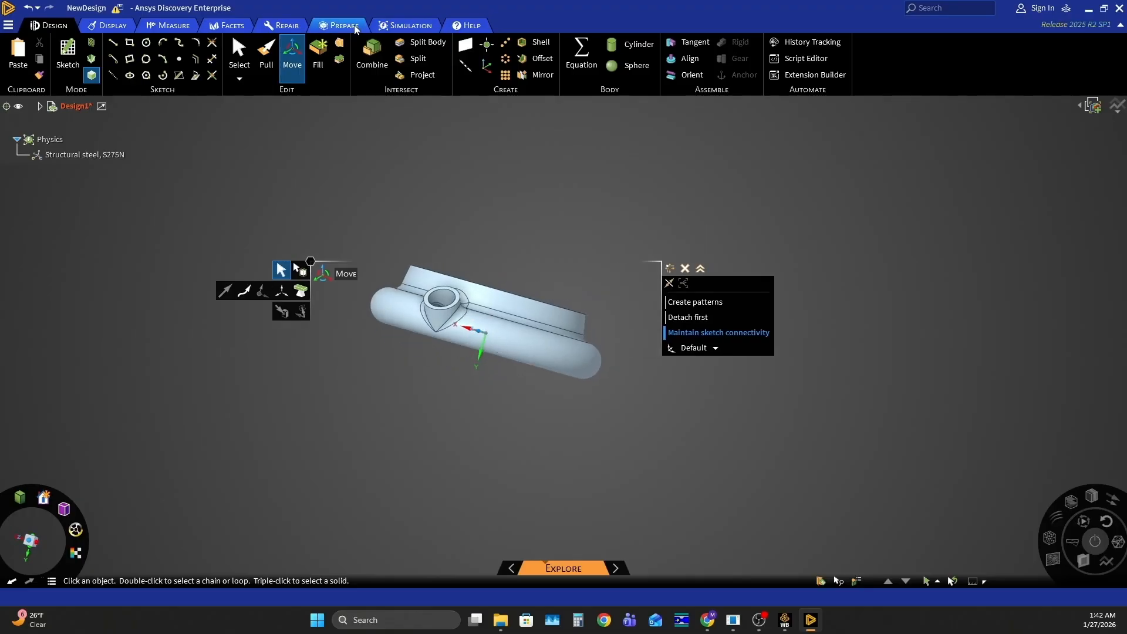
Begin a Volume Extract with the ring face holding the channel openings and the inlet pipe's end face as enclosing faces
{"action": "left_click", "coordinate": [340, 25]}
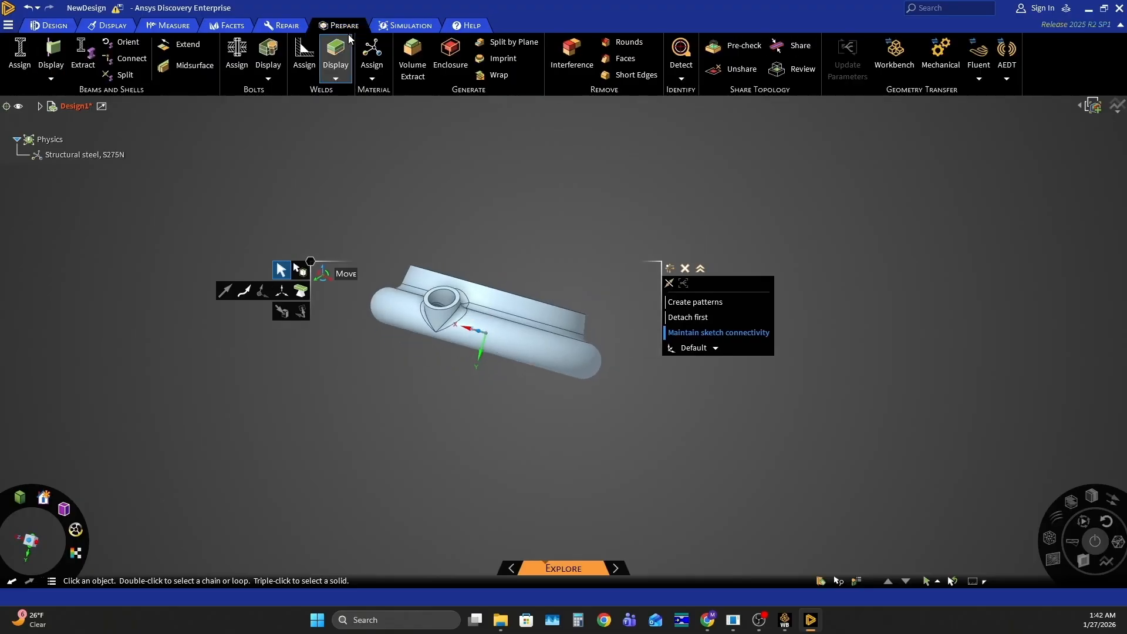
{"action": "left_click", "coordinate": [412, 56]}
{"action": "middle_click_drag", "start_coordinate": [496, 183], "coordinate": [460, 229]}
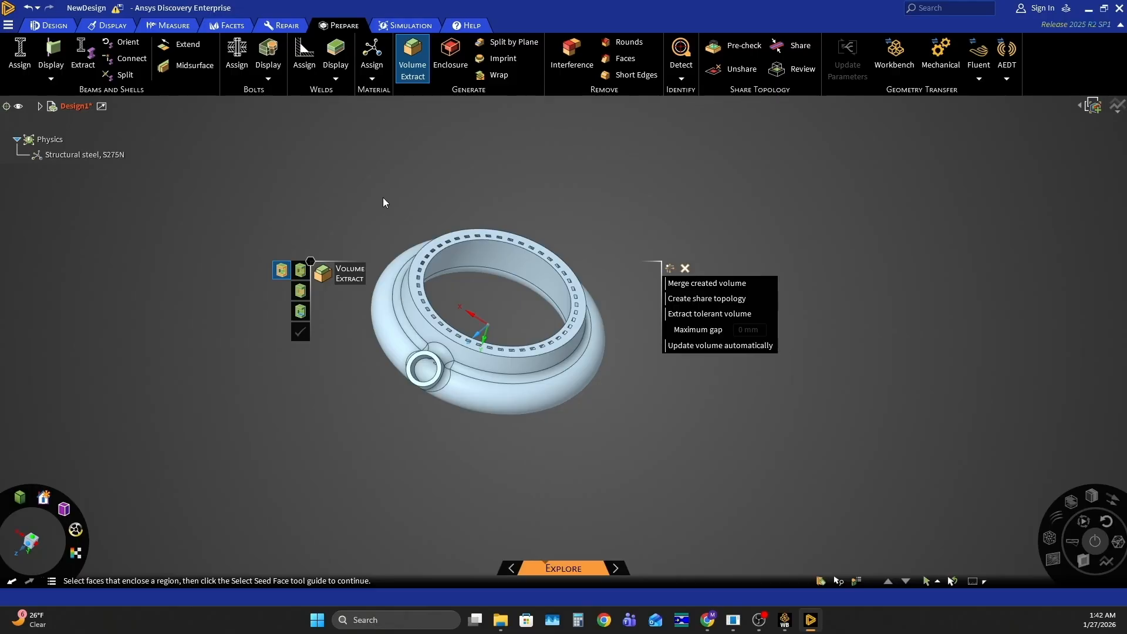
{"action": "scroll", "coordinate": [423, 329], "scroll_direction": "up", "scroll_amount": 5}
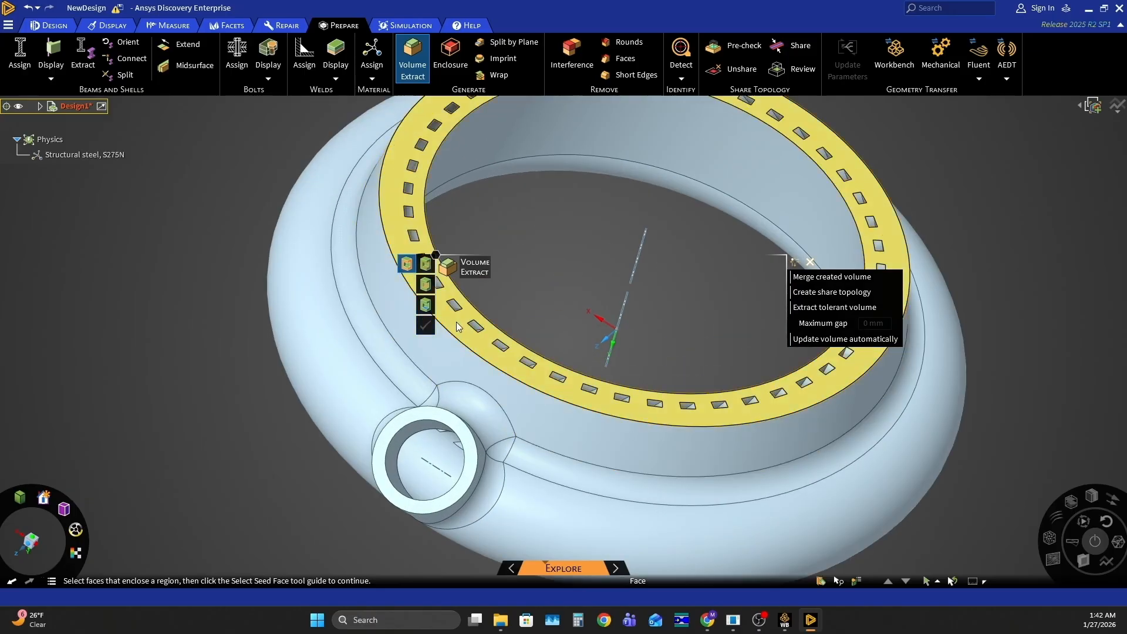
{"action": "left_click", "coordinate": [457, 327]}
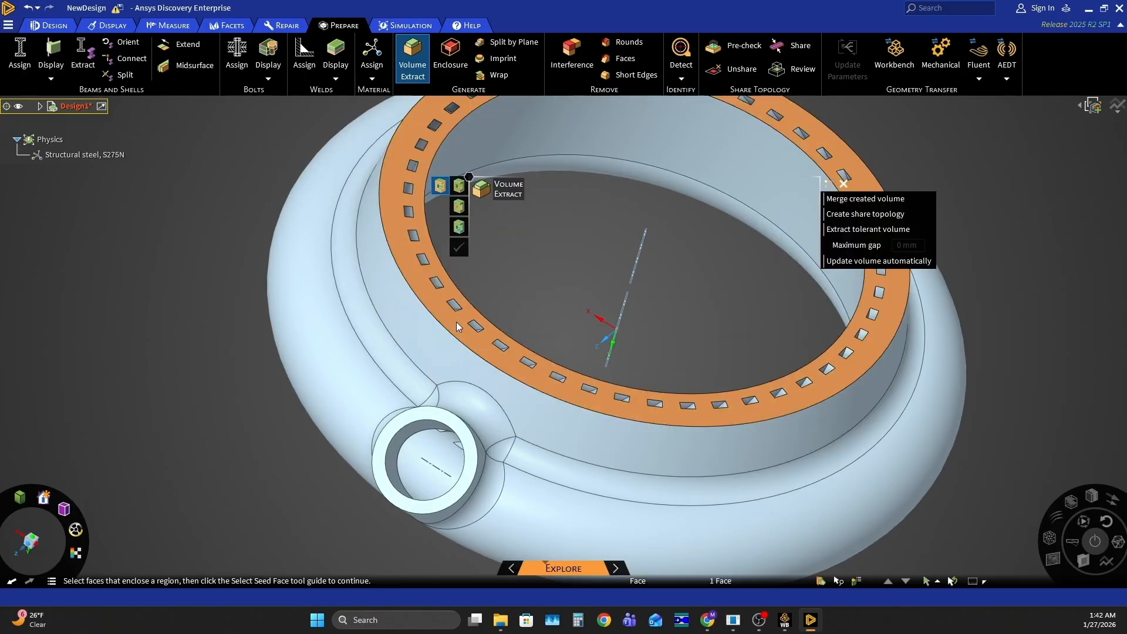
{"action": "left_click", "coordinate": [399, 421], "text": "ctrl"}
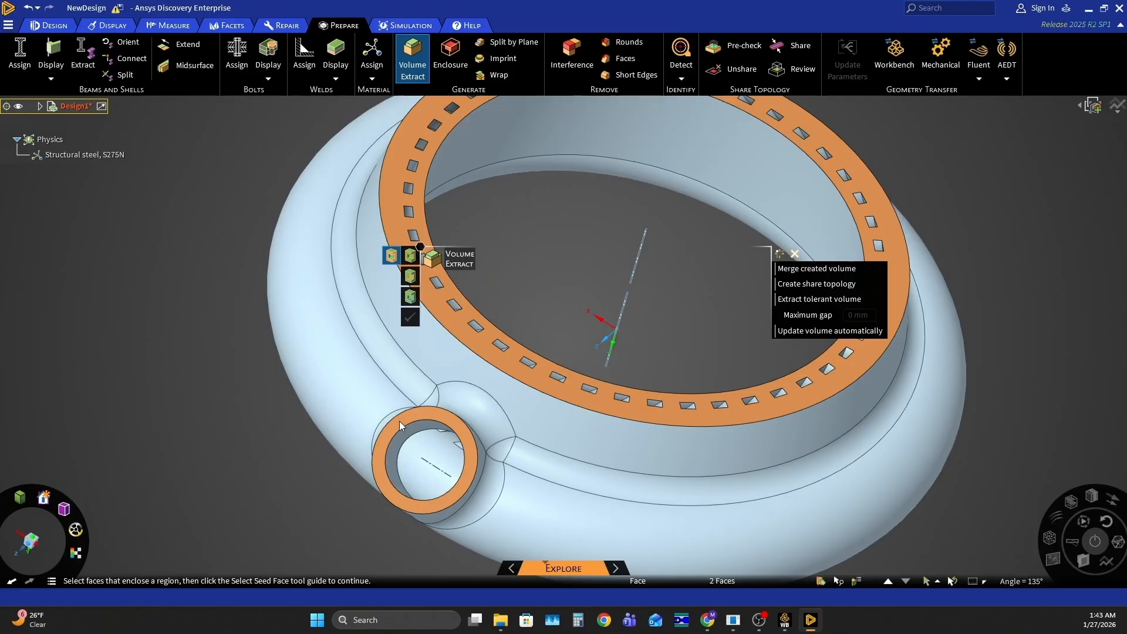
Choose the inner wall visible through the inlet as the seed face and create the annulus fluid volume
{"action": "left_click", "coordinate": [411, 298]}
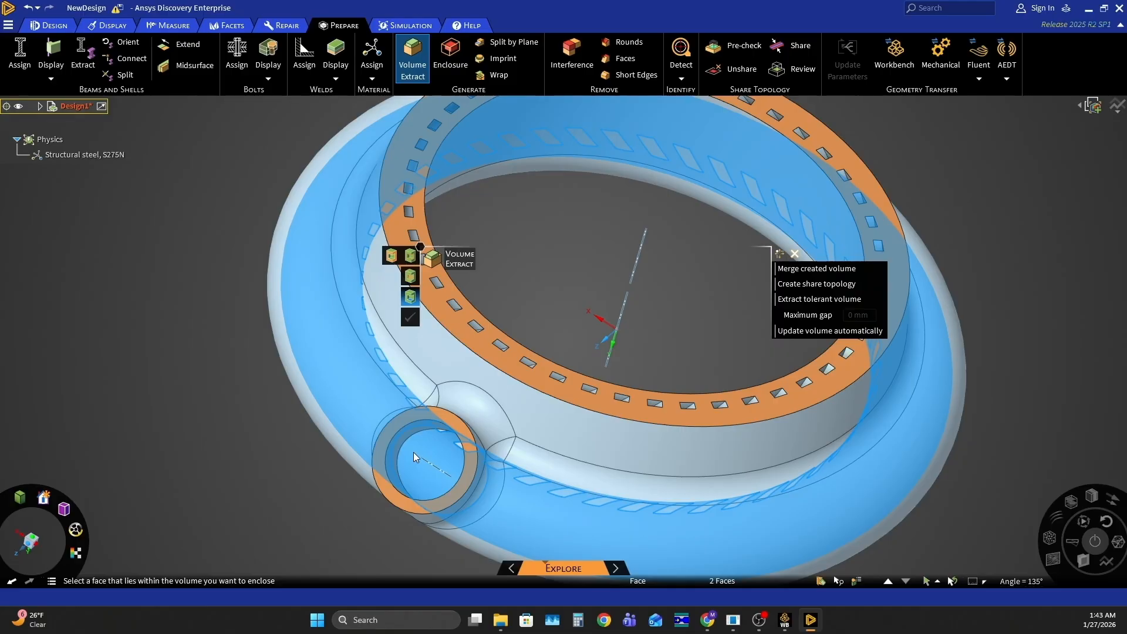
{"action": "left_click", "coordinate": [414, 452]}
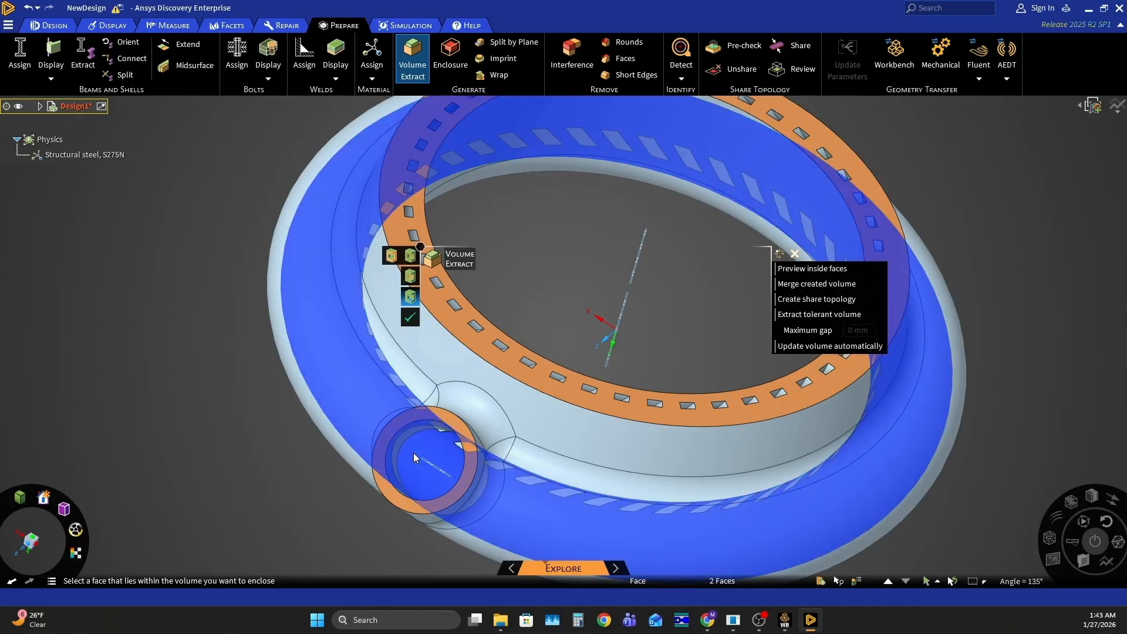
{"action": "left_click", "coordinate": [410, 317]}
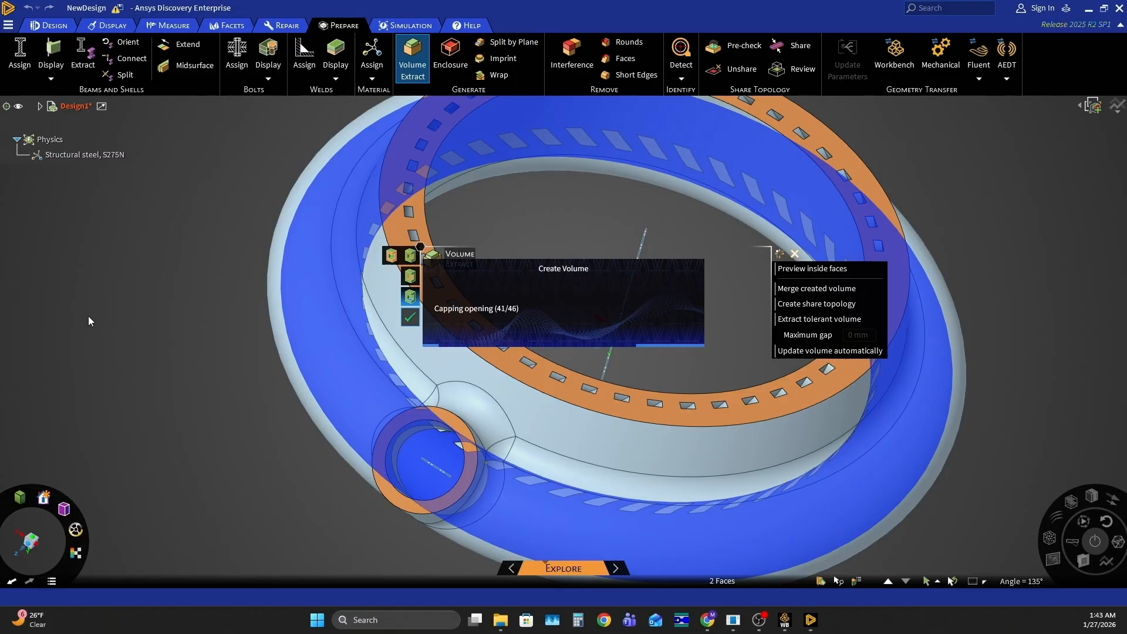
{"action": "scroll", "coordinate": [117, 340], "scroll_direction": "up", "scroll_amount": 4}
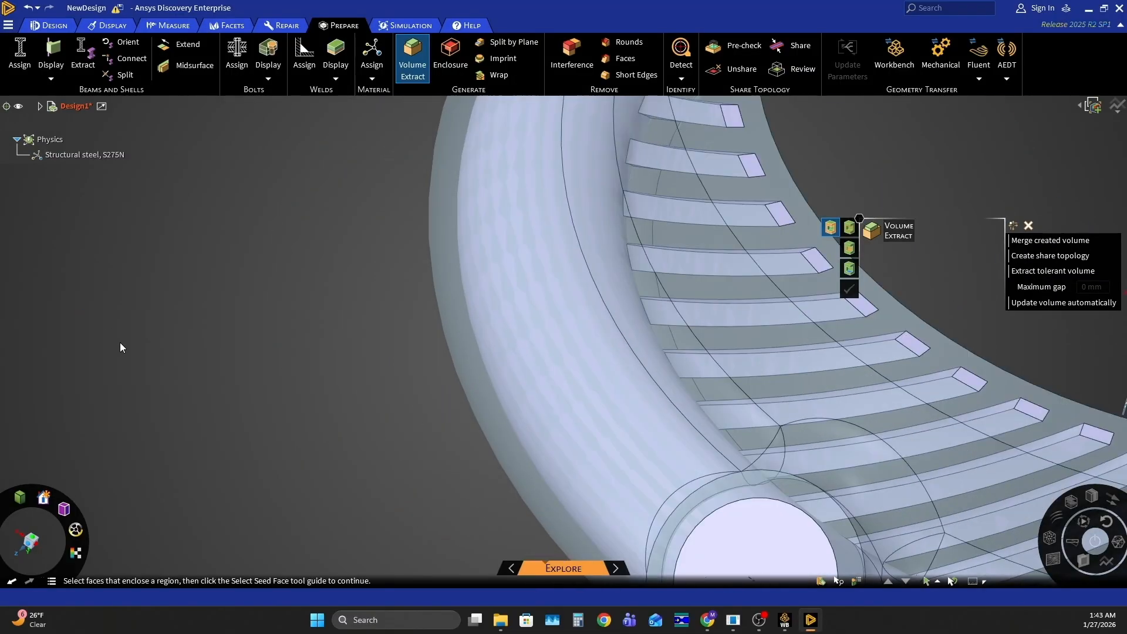
Switch to Workbench and open the Fluent system's mesh cell in Ansys Meshing
{"action": "scroll", "coordinate": [121, 344], "scroll_direction": "down", "scroll_amount": 6}
{"action": "middle_click_drag", "start_coordinate": [395, 450], "coordinate": [171, 392]}
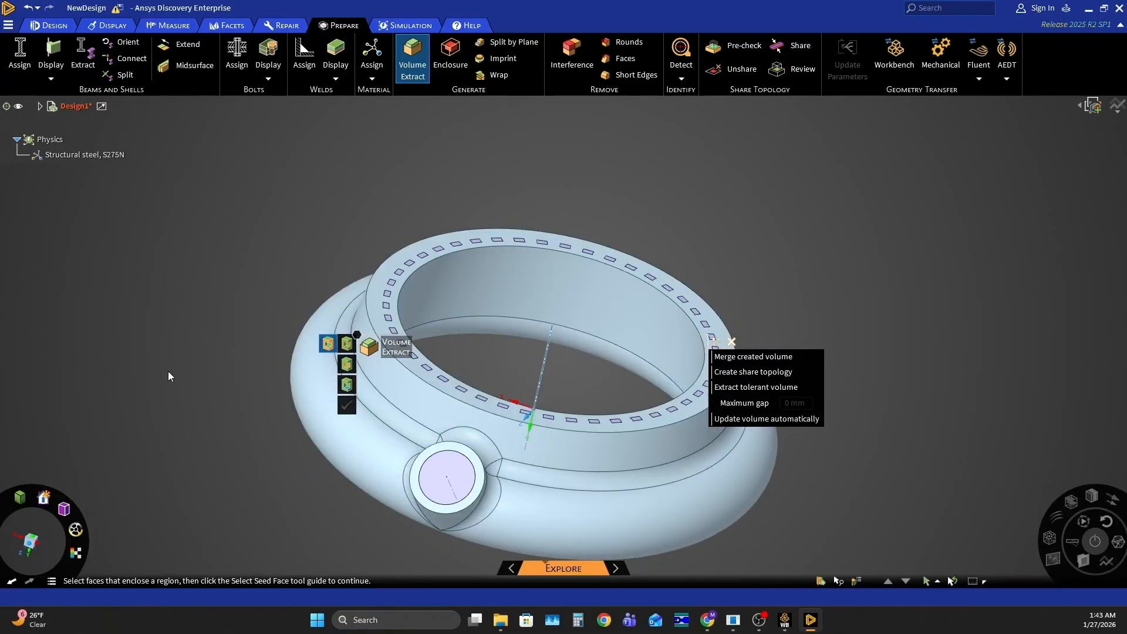
{"action": "scroll", "coordinate": [149, 280], "scroll_direction": "down", "scroll_amount": 3}
{"action": "mouse_move", "coordinate": [245, 334]}
{"action": "middle_mouse_down"}
{"action": "mouse_move", "coordinate": [254, 287]}
{"action": "mouse_move", "coordinate": [282, 294]}
{"action": "mouse_move", "coordinate": [263, 327]}
{"action": "middle_mouse_up"}
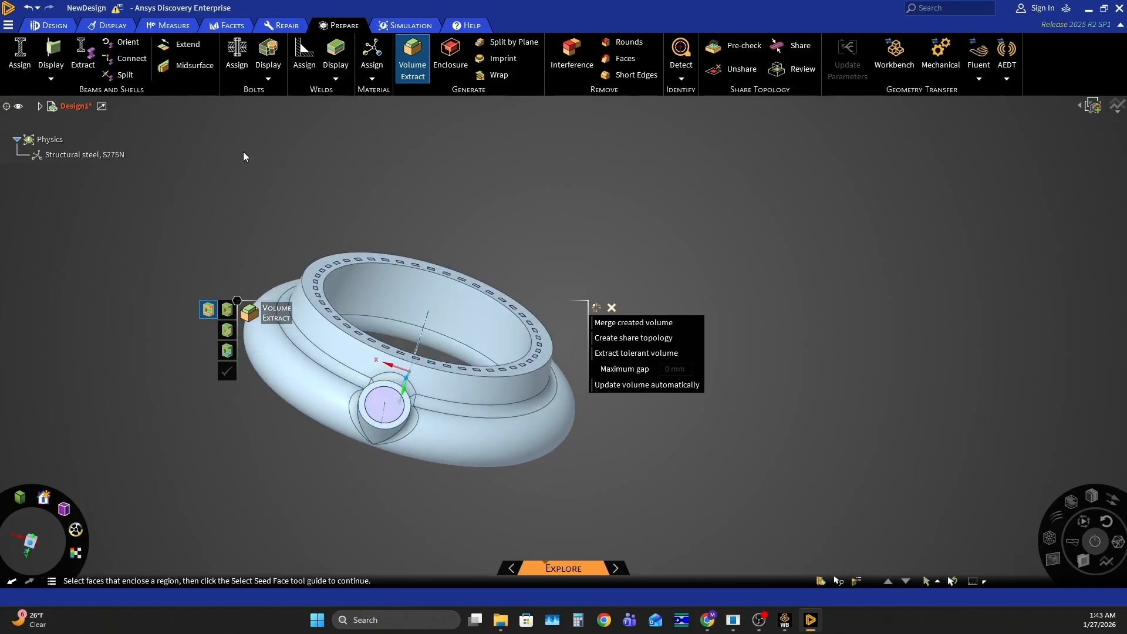
{"action": "left_click", "coordinate": [785, 619]}
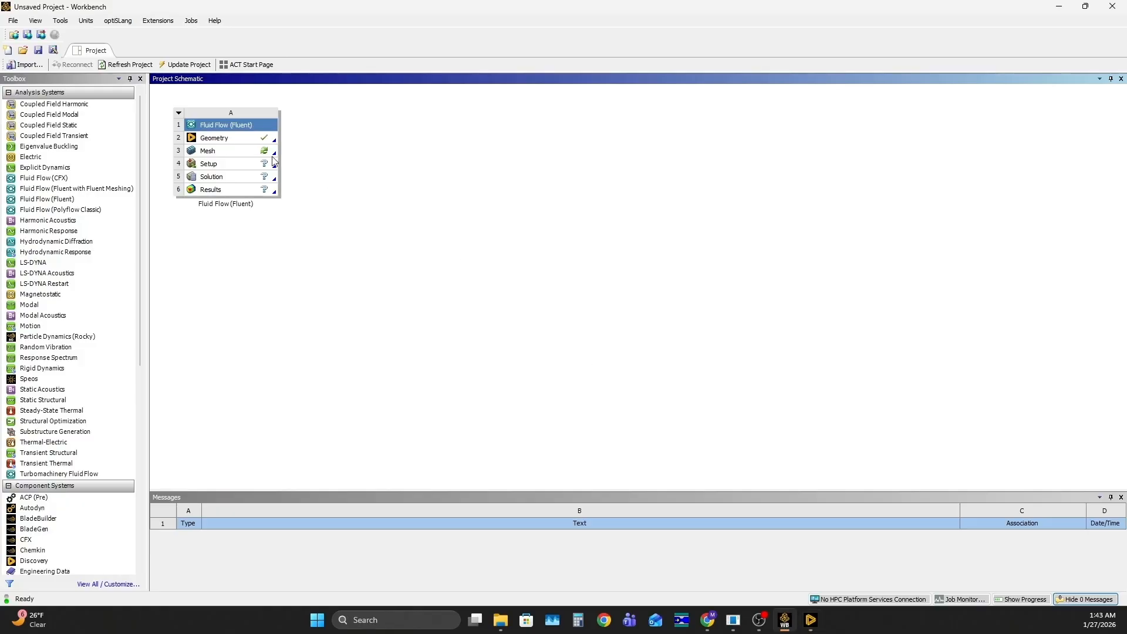
{"action": "double_click", "coordinate": [238, 151]}
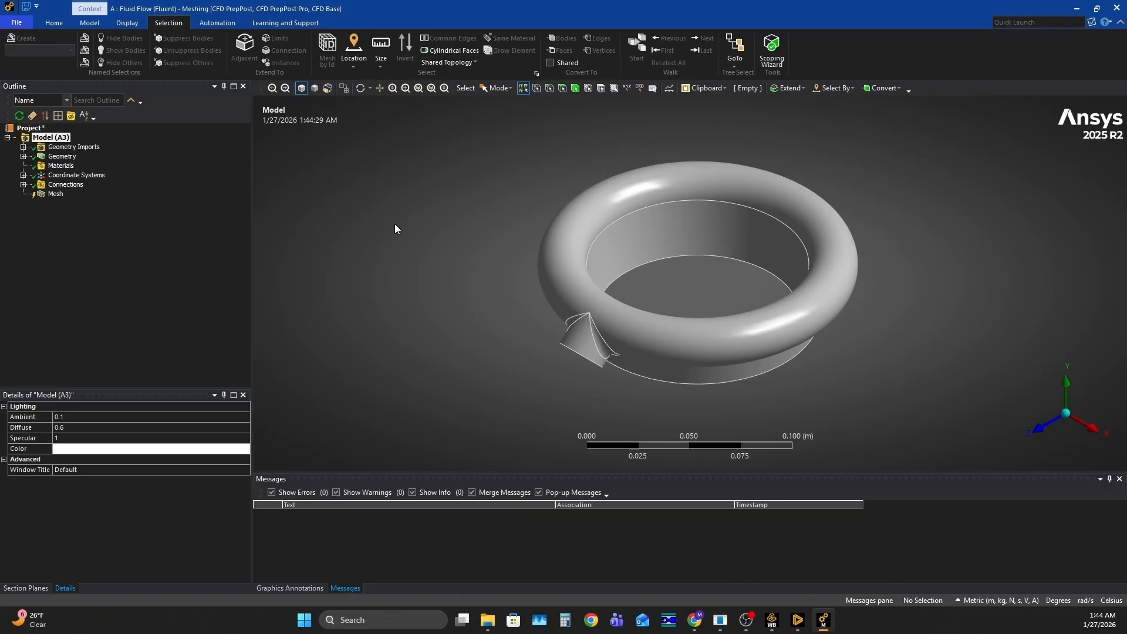
Identify the two bodies in the geometry and create a named selection "Fluid Volume" from the extracted volume body
{"action": "left_click", "coordinate": [23, 156]}
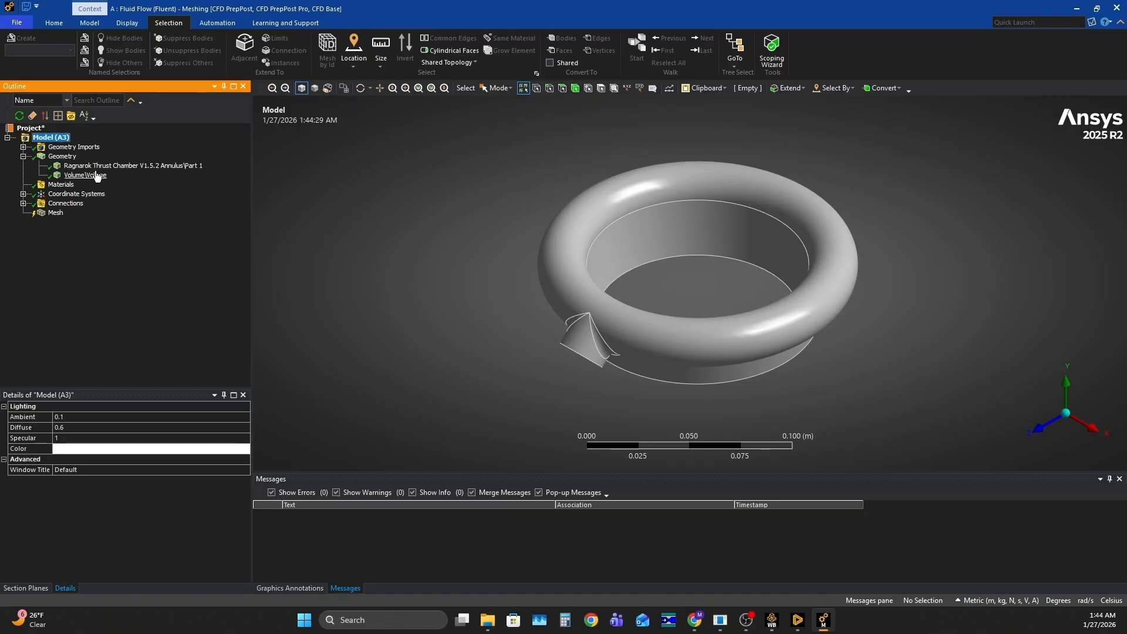
{"action": "left_click", "coordinate": [118, 166]}
{"action": "middle_click_drag", "start_coordinate": [523, 258], "coordinate": [460, 320]}
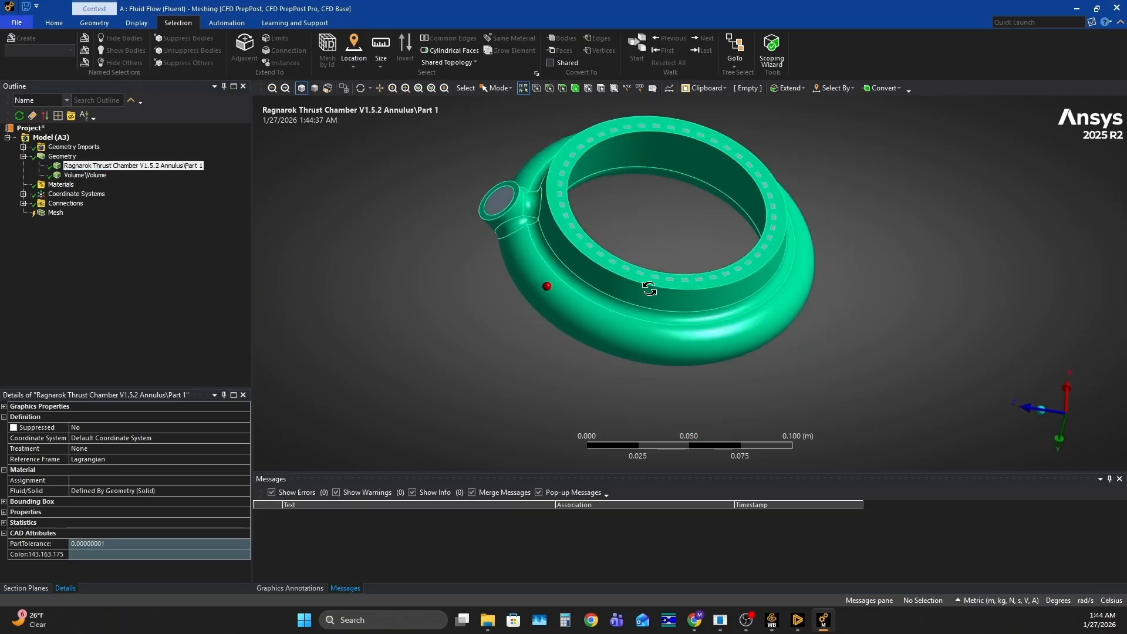
{"action": "left_click", "coordinate": [86, 175]}
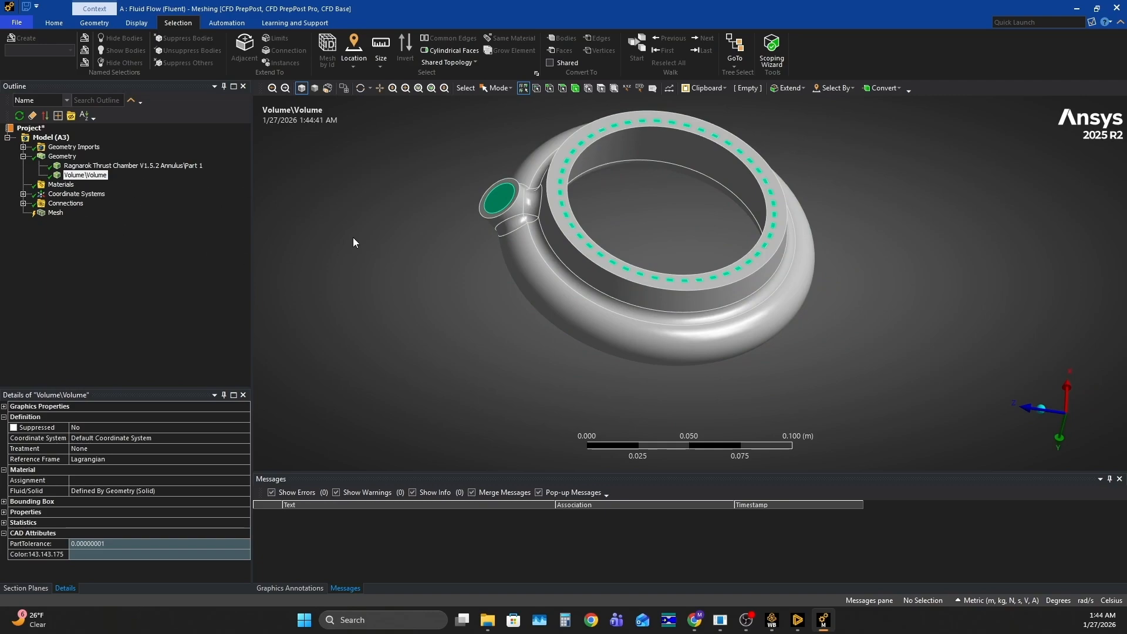
{"action": "left_click", "coordinate": [85, 166]}
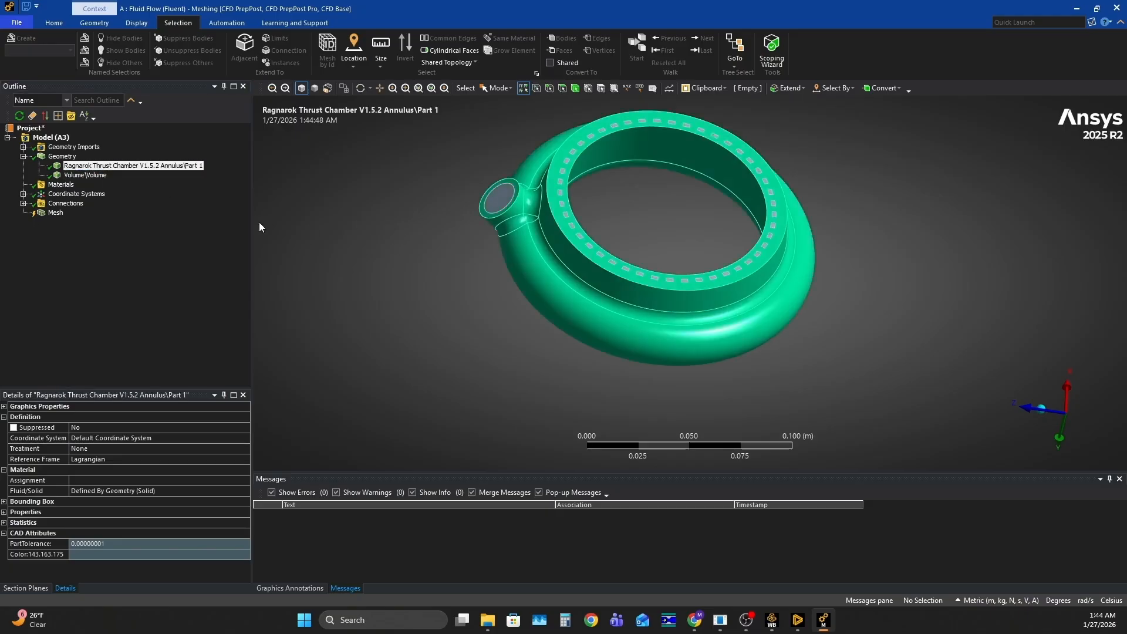
{"action": "left_click", "coordinate": [80, 176]}
{"action": "right_click", "coordinate": [75, 176]}
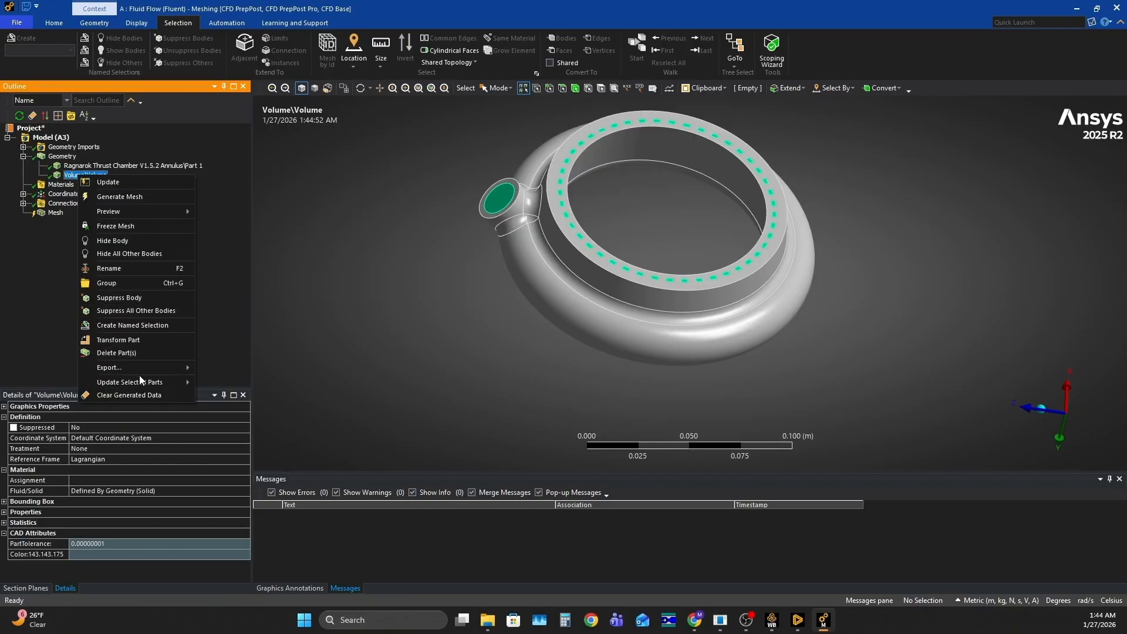
{"action": "left_click", "coordinate": [138, 326]}
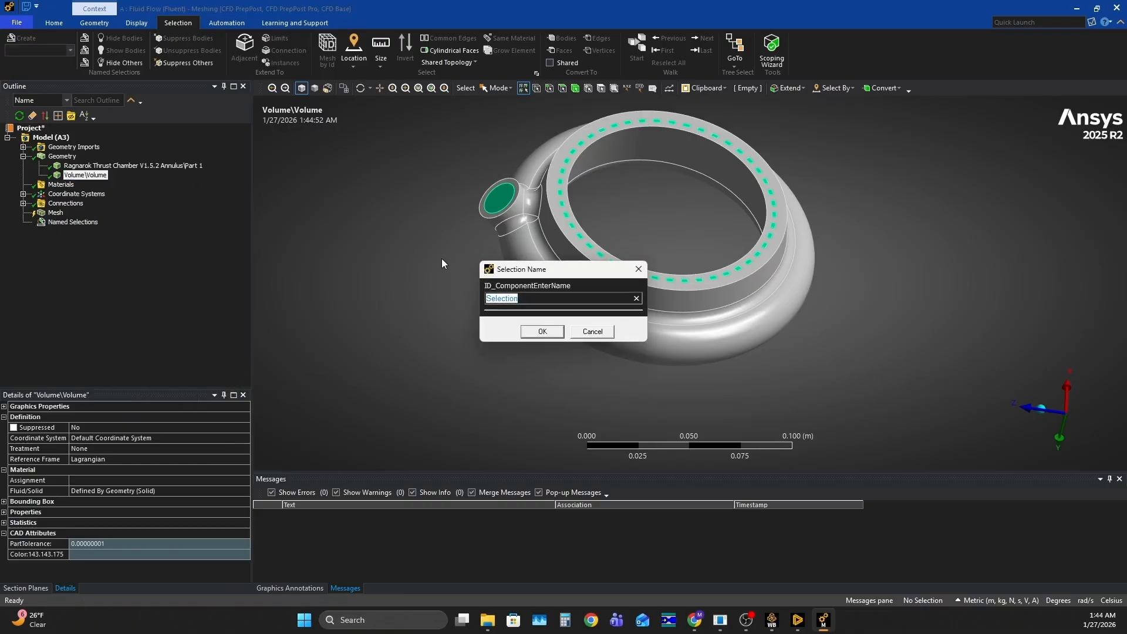
{"action": "type", "text": "Fluid Volume"}
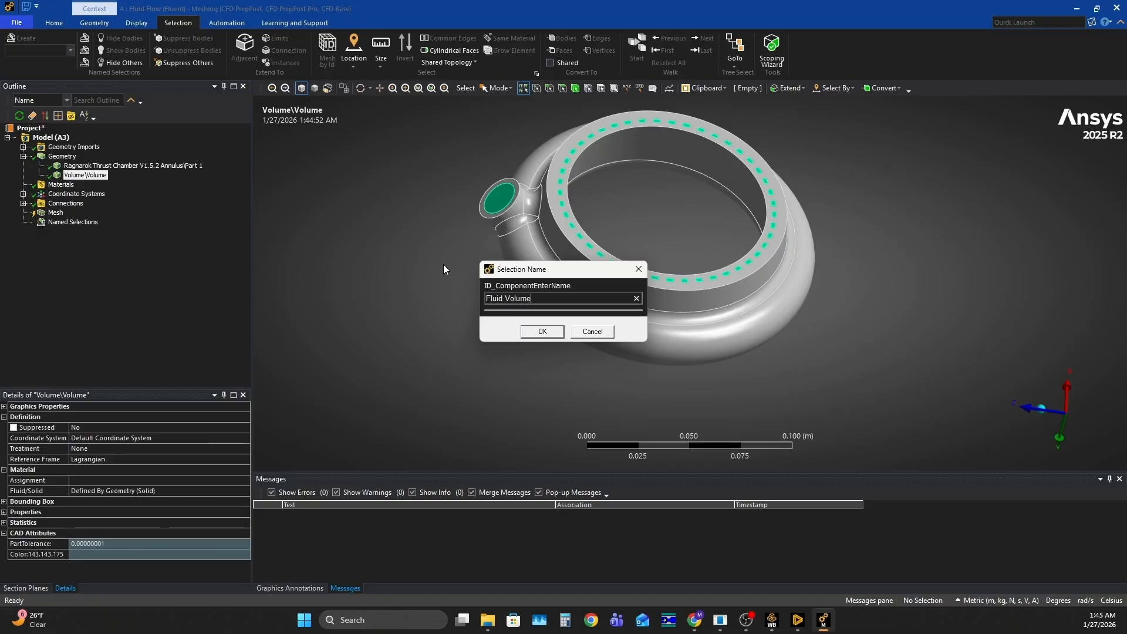
{"action": "left_click", "coordinate": [542, 331]}
Create a named selection "Solid Volume" from the Ragnarok Thrust Chamber V1.5.2 Annulus part
{"action": "left_click", "coordinate": [75, 165]}
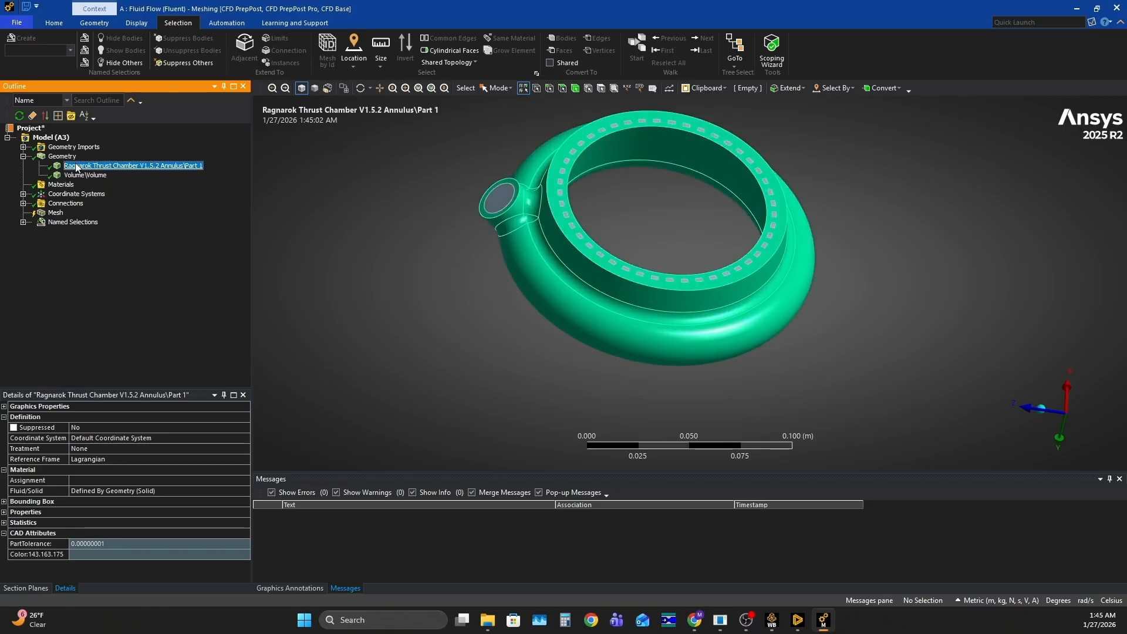
{"action": "right_click", "coordinate": [75, 165]}
{"action": "left_click", "coordinate": [124, 314]}
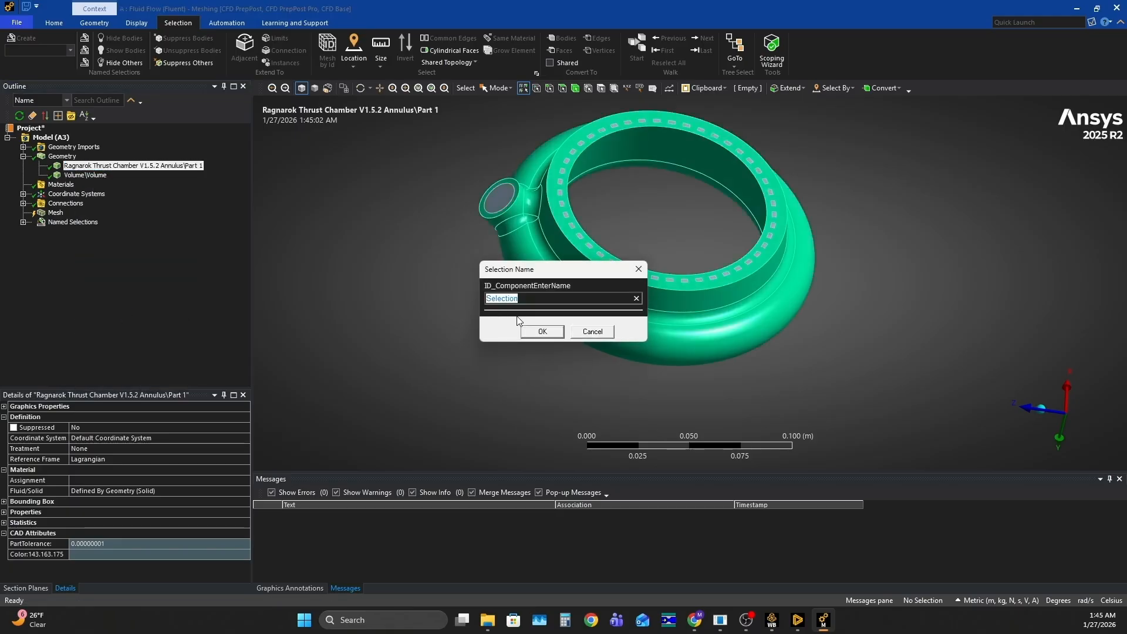
{"action": "type", "text": "Solid Volume"}
{"action": "left_click", "coordinate": [541, 331]}
Create a named selection "Inlet" from the fluid's circular end face in the inlet pipe
{"action": "middle_click_drag", "start_coordinate": [486, 351], "coordinate": [510, 320]}
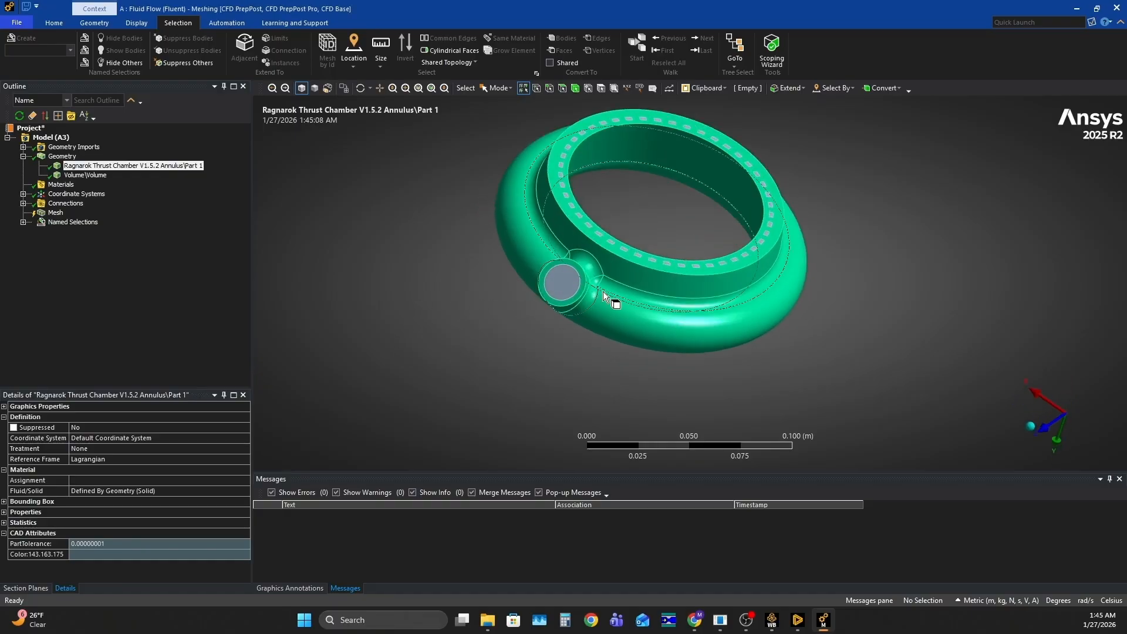
{"action": "left_click", "coordinate": [562, 88]}
{"action": "left_click", "coordinate": [565, 286]}
{"action": "left_click", "coordinate": [436, 316]}
{"action": "left_click", "coordinate": [62, 156]}
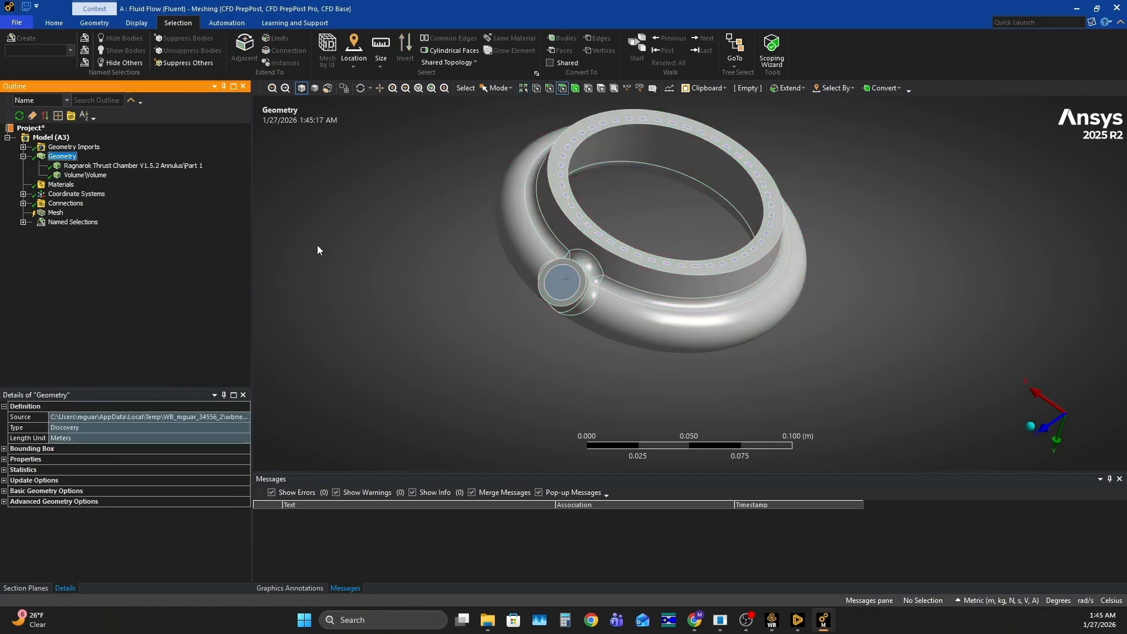
{"action": "left_click", "coordinate": [559, 281]}
{"action": "scroll", "coordinate": [562, 281], "scroll_direction": "up", "scroll_amount": 3}
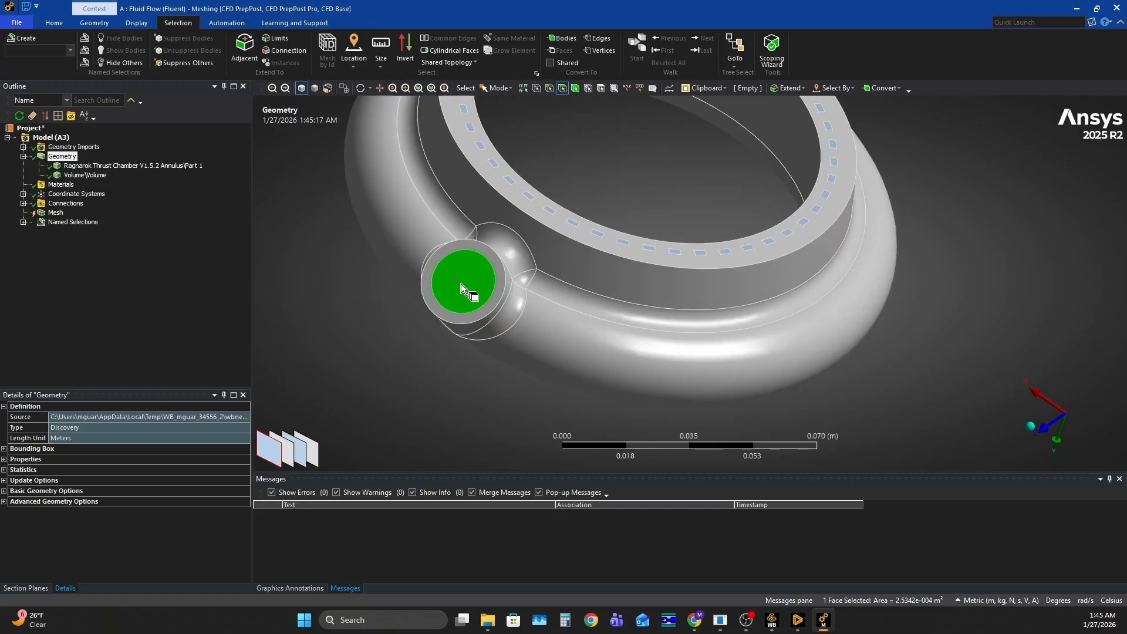
{"action": "right_click", "coordinate": [464, 284]}
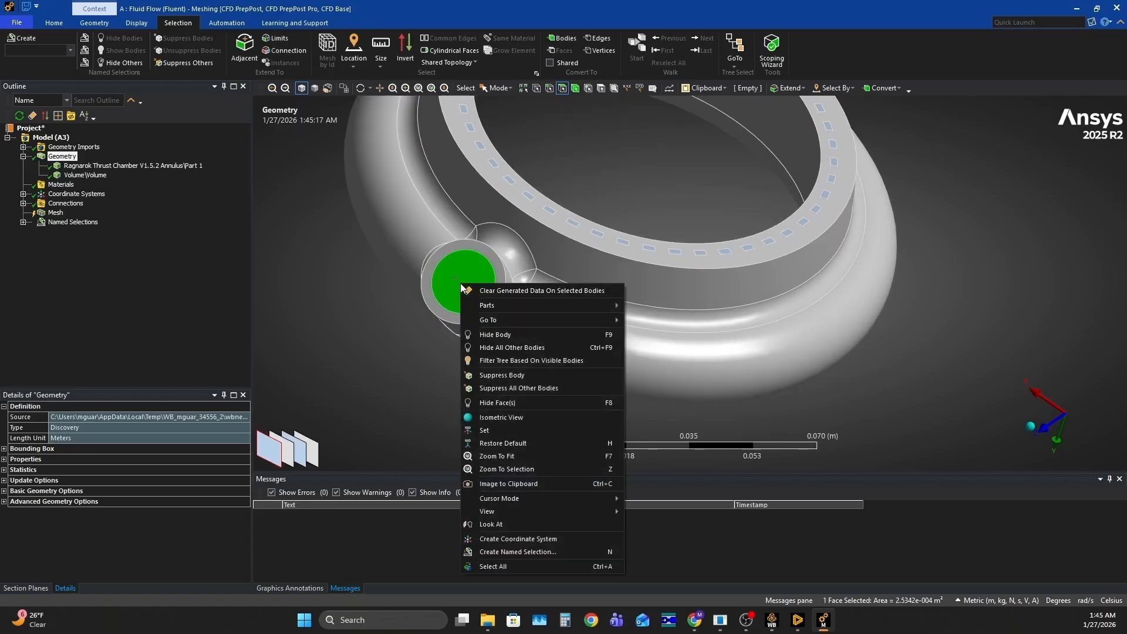
{"action": "left_click", "coordinate": [527, 552]}
{"action": "type", "text": "Inlet"}
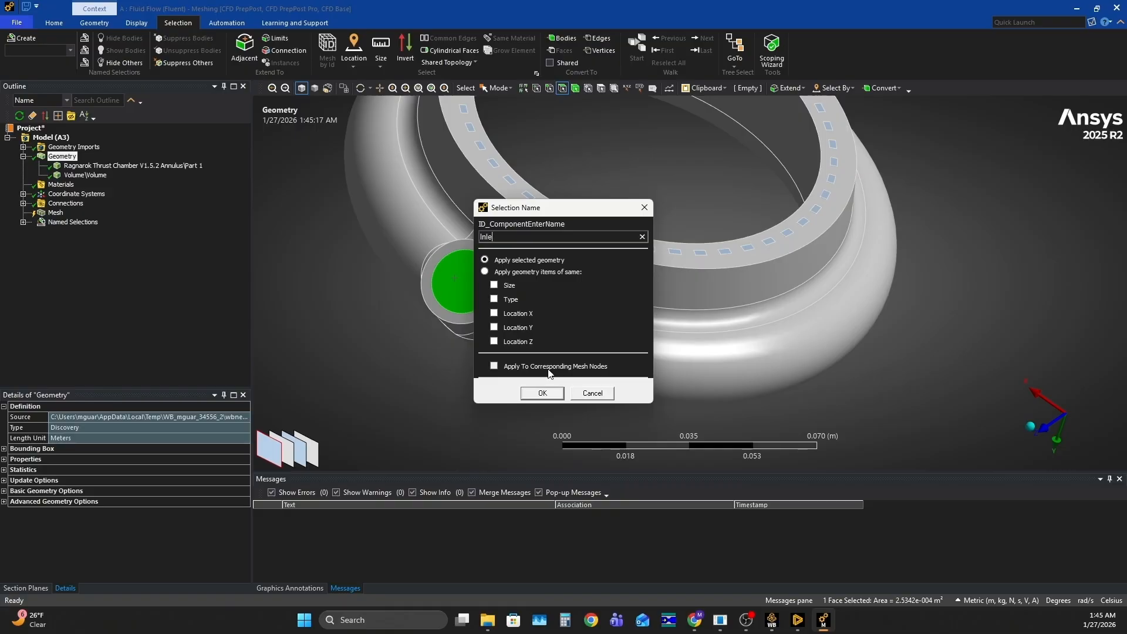
{"action": "left_click", "coordinate": [542, 393]}
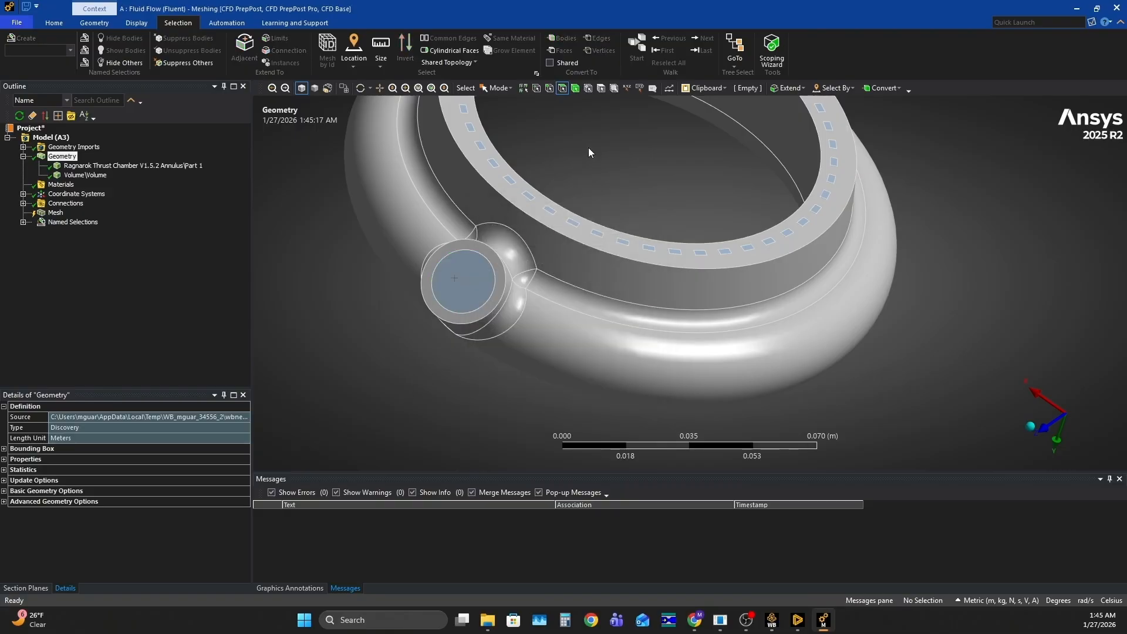
Create a named selection "Outlet" from one channel end face, applied to all geometry items of the same size
{"action": "scroll", "coordinate": [600, 184], "scroll_direction": "up", "scroll_amount": 3}
{"action": "middle_click_drag", "start_coordinate": [731, 243], "coordinate": [630, 311]}
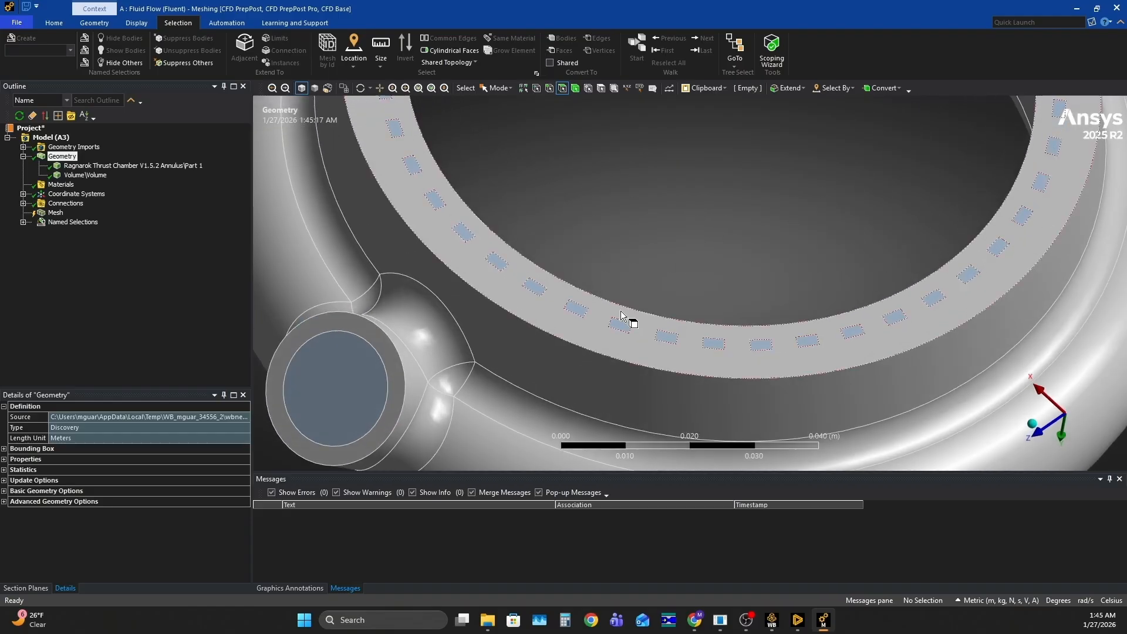
{"action": "left_click", "coordinate": [618, 327]}
{"action": "right_click", "coordinate": [617, 327]}
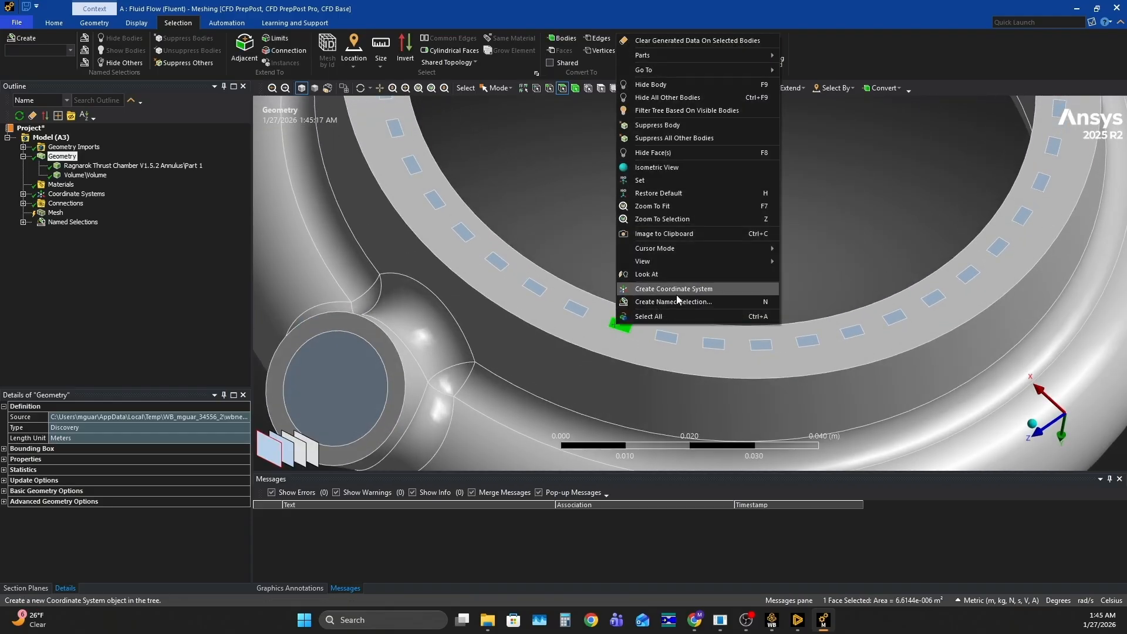
{"action": "left_click", "coordinate": [652, 302]}
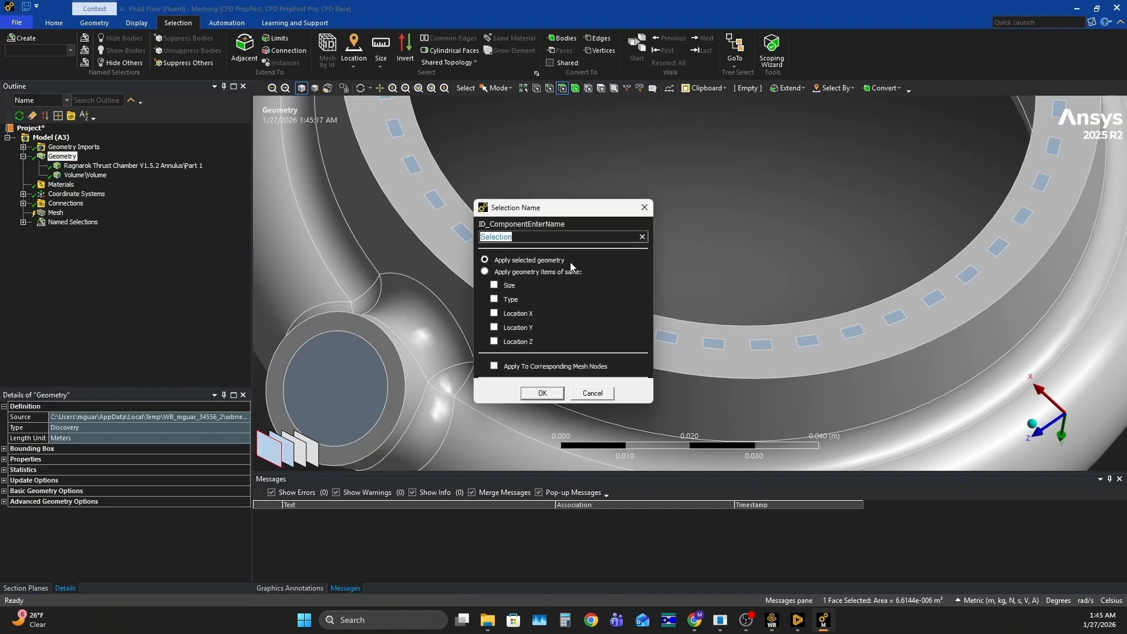
{"action": "left_click", "coordinate": [522, 272]}
{"action": "left_click", "coordinate": [508, 285]}
{"action": "type", "text": "Outlet"}
{"action": "left_click", "coordinate": [543, 392]}
Review the Fluid Volume, Solid Volume, Inlet and Outlet named selections one by one on the model
{"action": "scroll", "coordinate": [517, 350], "scroll_direction": "down", "scroll_amount": 4}
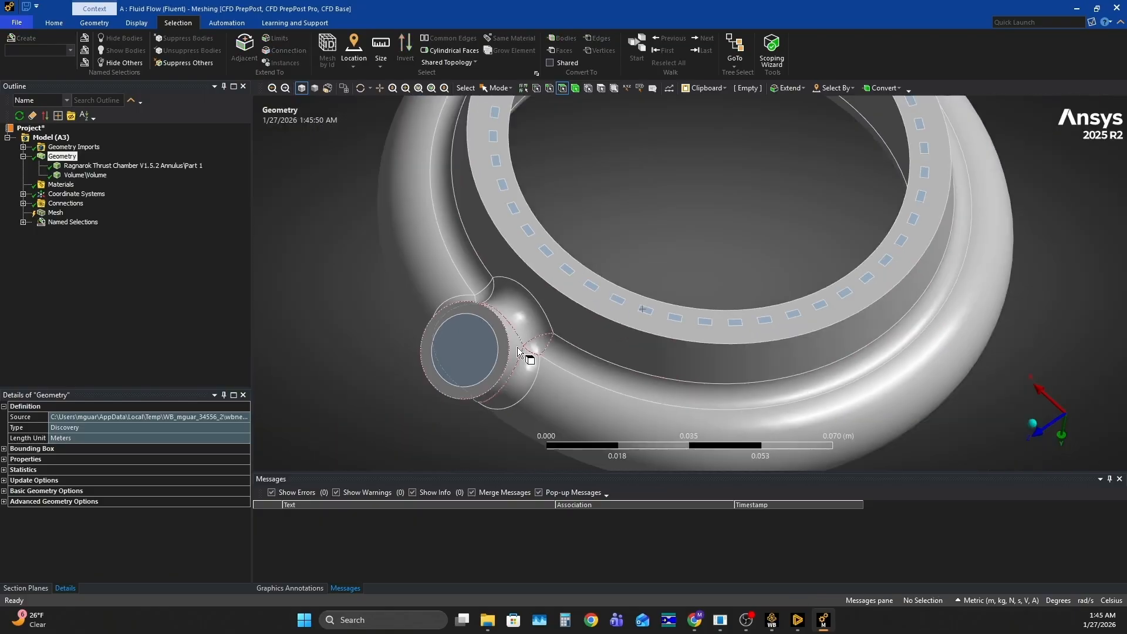
{"action": "left_click", "coordinate": [24, 222]}
{"action": "left_click", "coordinate": [81, 231]}
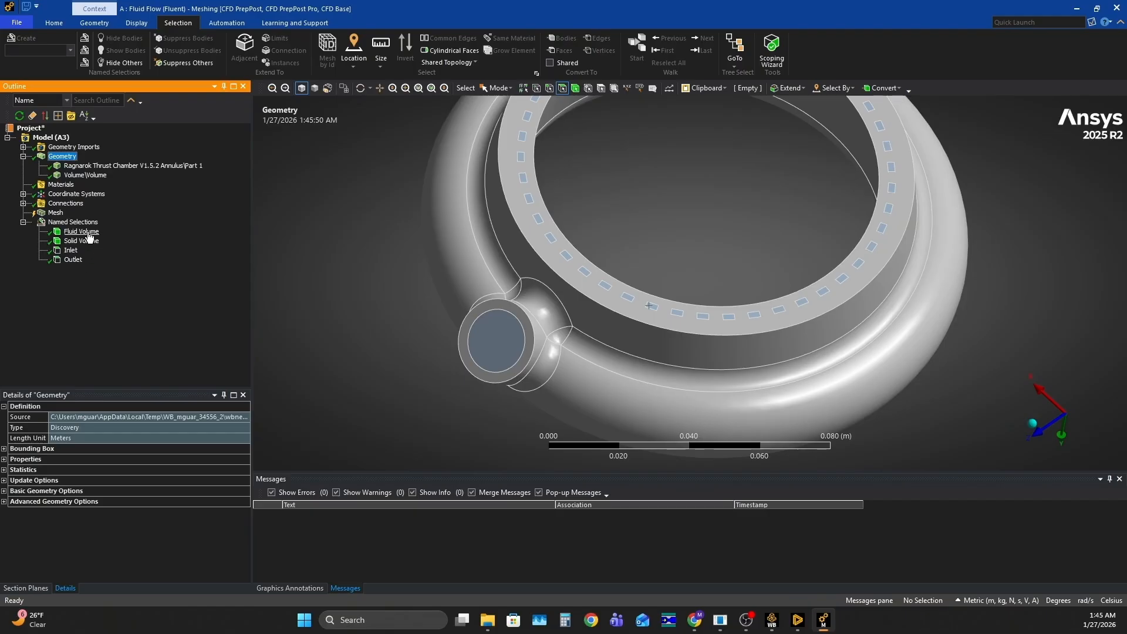
{"action": "left_click", "coordinate": [84, 241]}
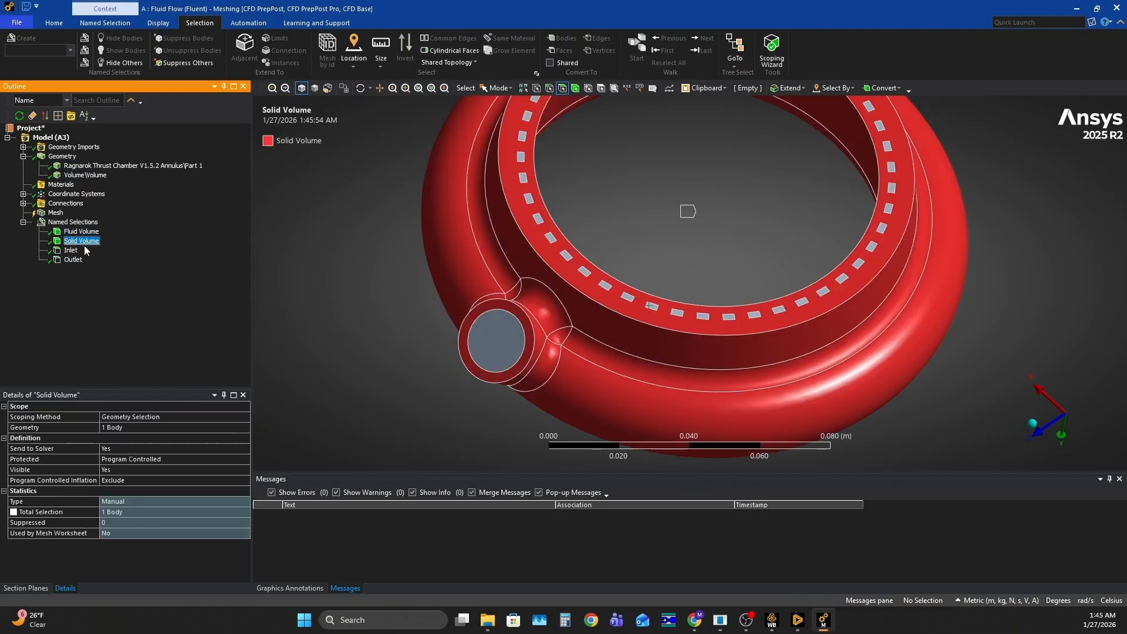
{"action": "left_click", "coordinate": [70, 251]}
{"action": "left_click", "coordinate": [73, 259]}
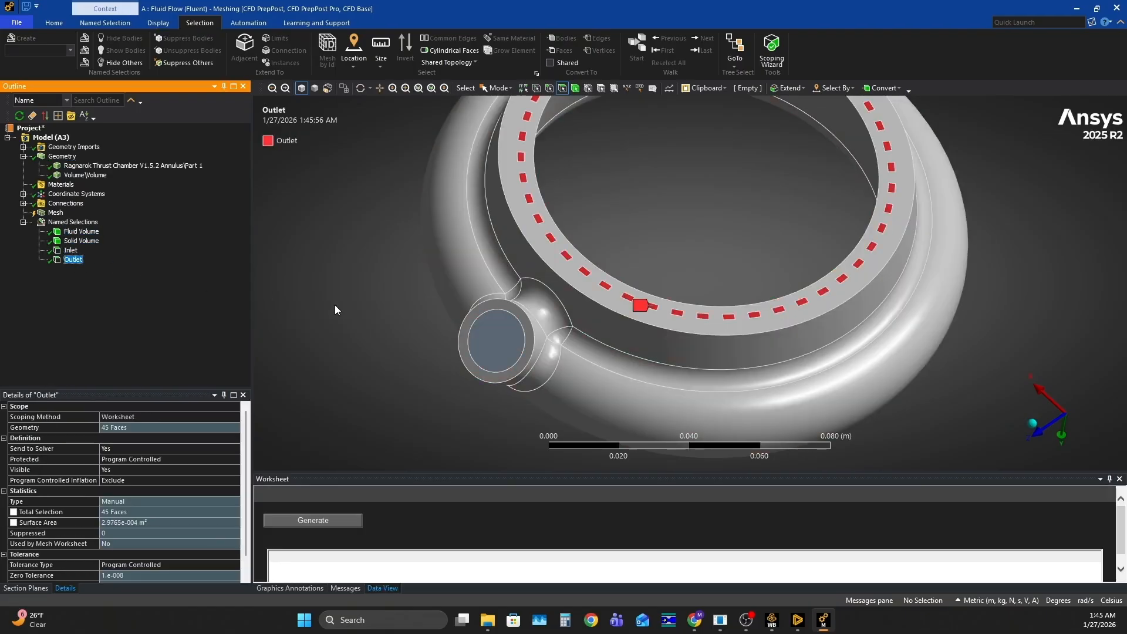
{"action": "middle_click_drag", "start_coordinate": [369, 333], "coordinate": [383, 312]}
{"action": "scroll", "coordinate": [382, 312], "scroll_direction": "down", "scroll_amount": 2}
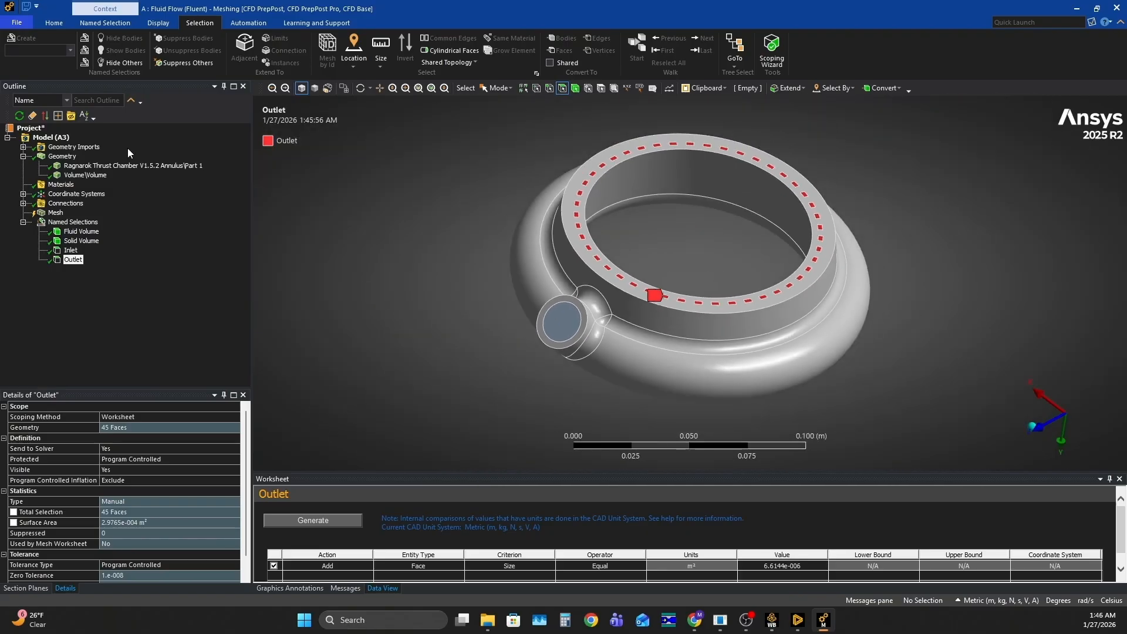
Hide the annulus part body to expose the fluid volume's channels
{"action": "right_click", "coordinate": [71, 167]}
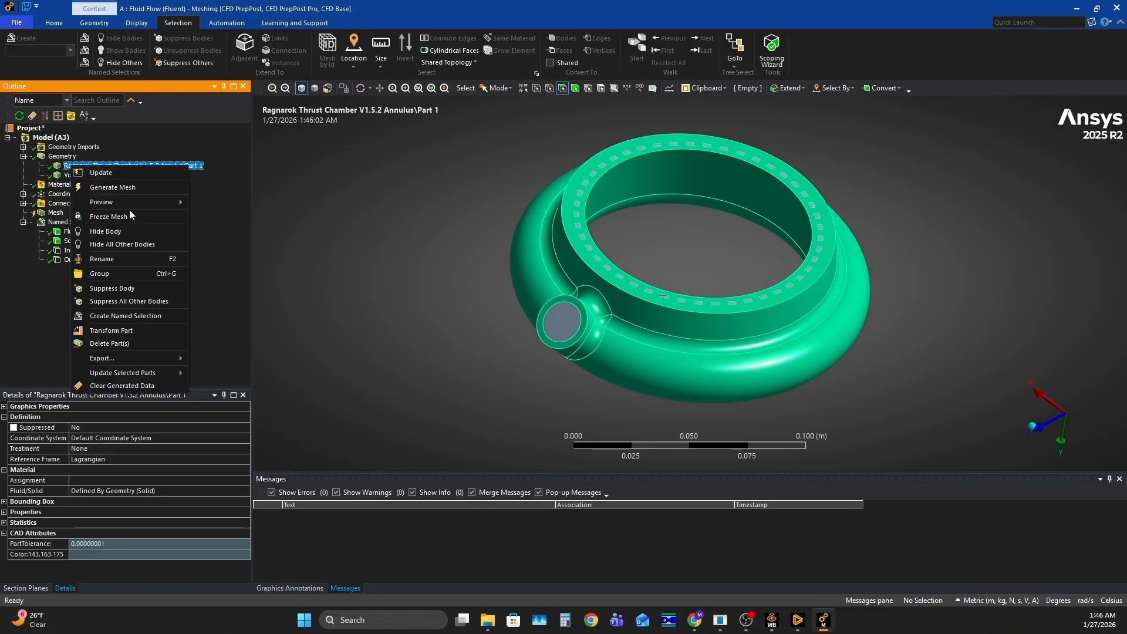
{"action": "left_click", "coordinate": [129, 233]}
{"action": "scroll", "coordinate": [756, 283], "scroll_direction": "up", "scroll_amount": 3}
{"action": "scroll", "coordinate": [756, 284], "scroll_direction": "up", "scroll_amount": 2}
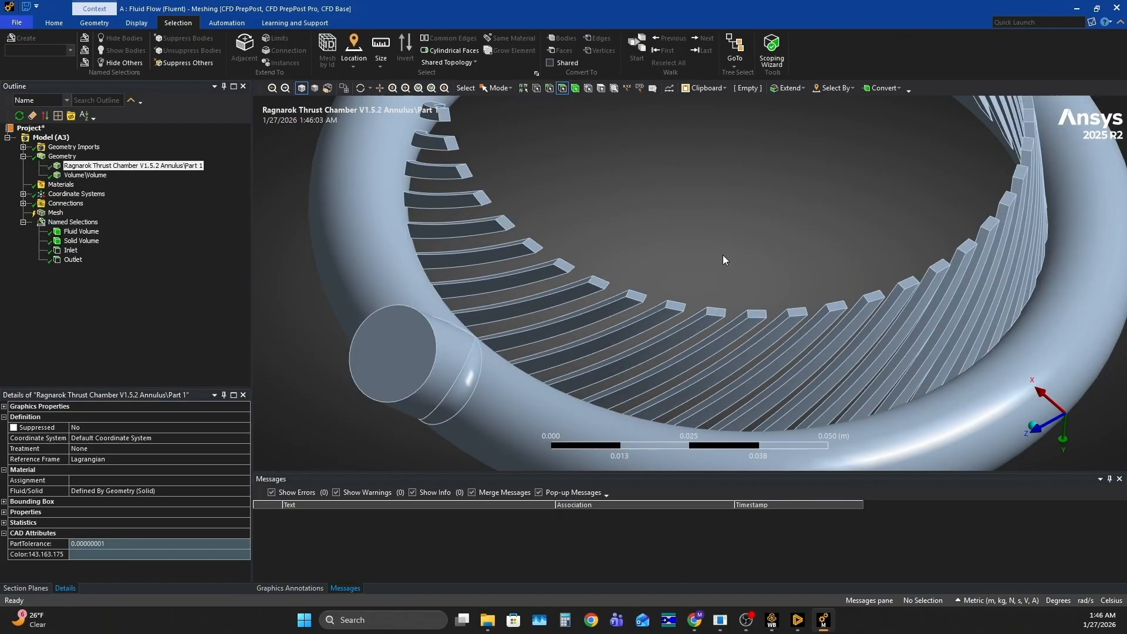
Create a named selection "Regen Walls" from the four side faces of one cooling channel, applied to geometry items of the same size
{"action": "left_click", "coordinate": [657, 319]}
{"action": "middle_click_drag", "start_coordinate": [713, 298], "coordinate": [798, 319]}
{"action": "scroll", "coordinate": [432, 281], "scroll_direction": "up", "scroll_amount": 3}
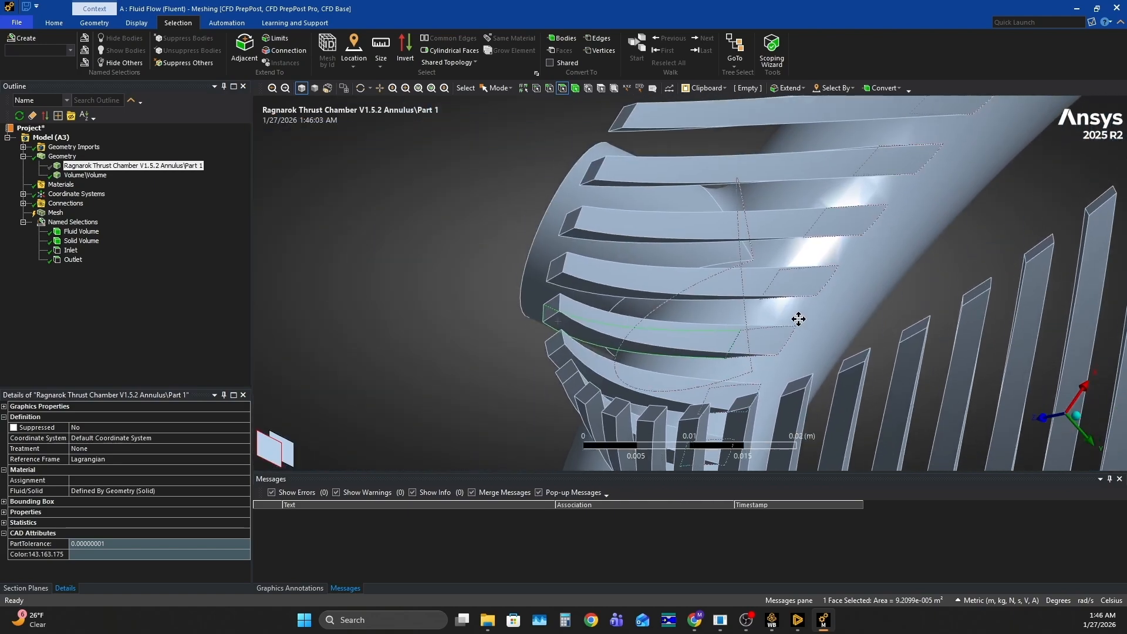
{"action": "left_click", "coordinate": [579, 329], "text": "ctrl"}
{"action": "left_click", "coordinate": [610, 311], "text": "ctrl"}
{"action": "middle_click_drag", "start_coordinate": [618, 305], "coordinate": [631, 330]}
{"action": "left_click", "coordinate": [626, 354], "text": "ctrl"}
{"action": "right_click", "coordinate": [632, 330]}
{"action": "left_click", "coordinate": [658, 328]}
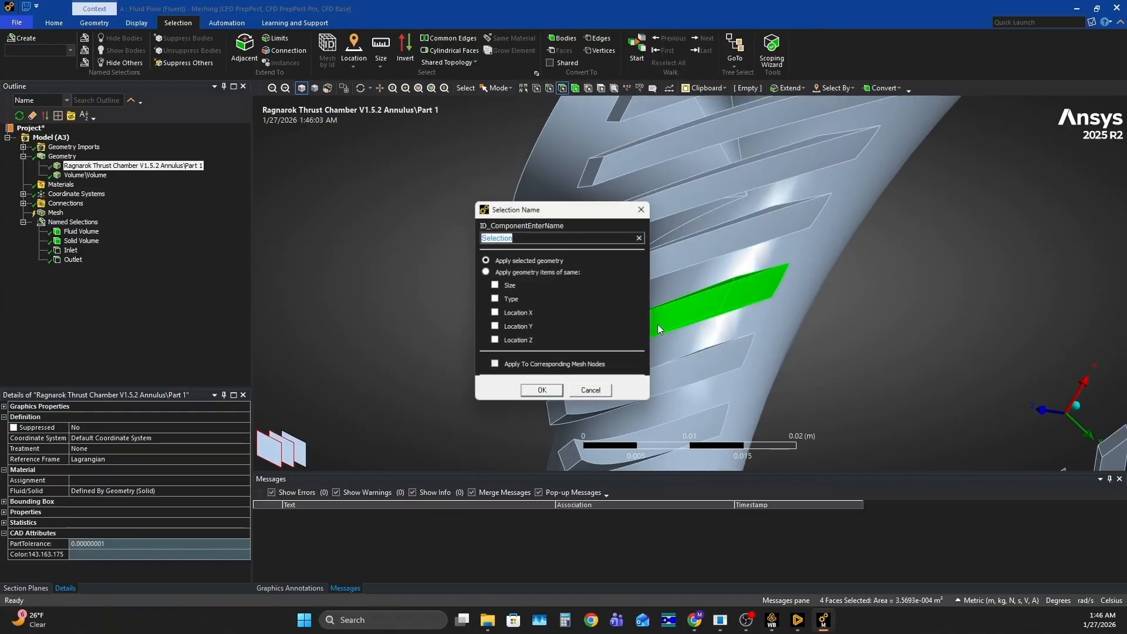
{"action": "left_click", "coordinate": [500, 272]}
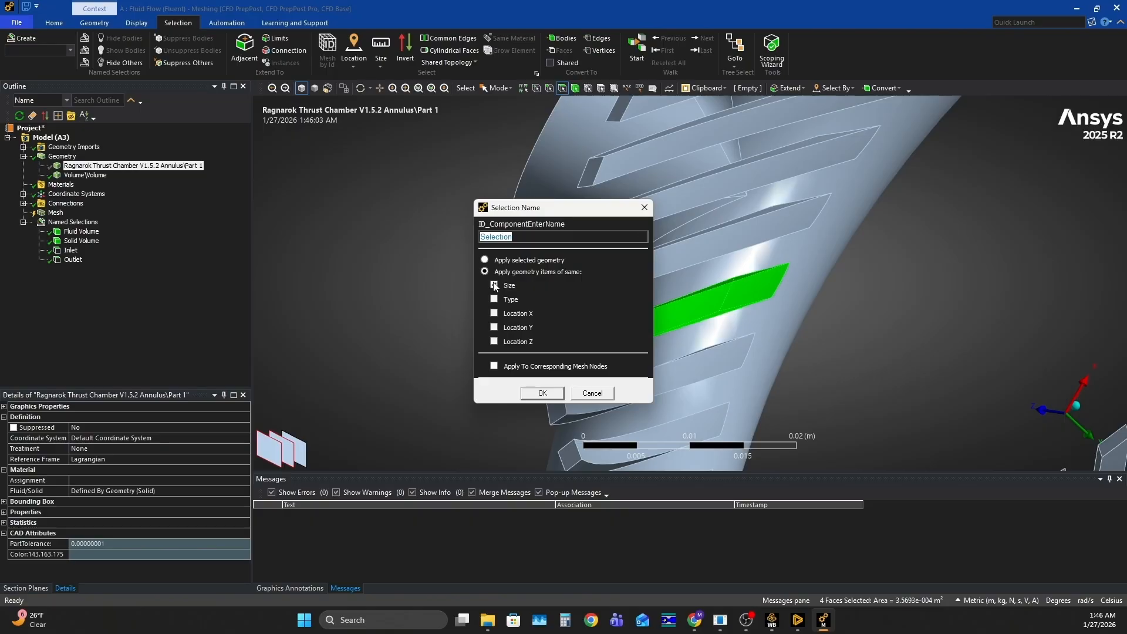
{"action": "left_click", "coordinate": [494, 285]}
{"action": "left_click", "coordinate": [523, 238]}
{"action": "double_click", "coordinate": [523, 238]}
{"action": "type", "text": "Regen Walls"}
{"action": "left_click", "coordinate": [542, 392]}
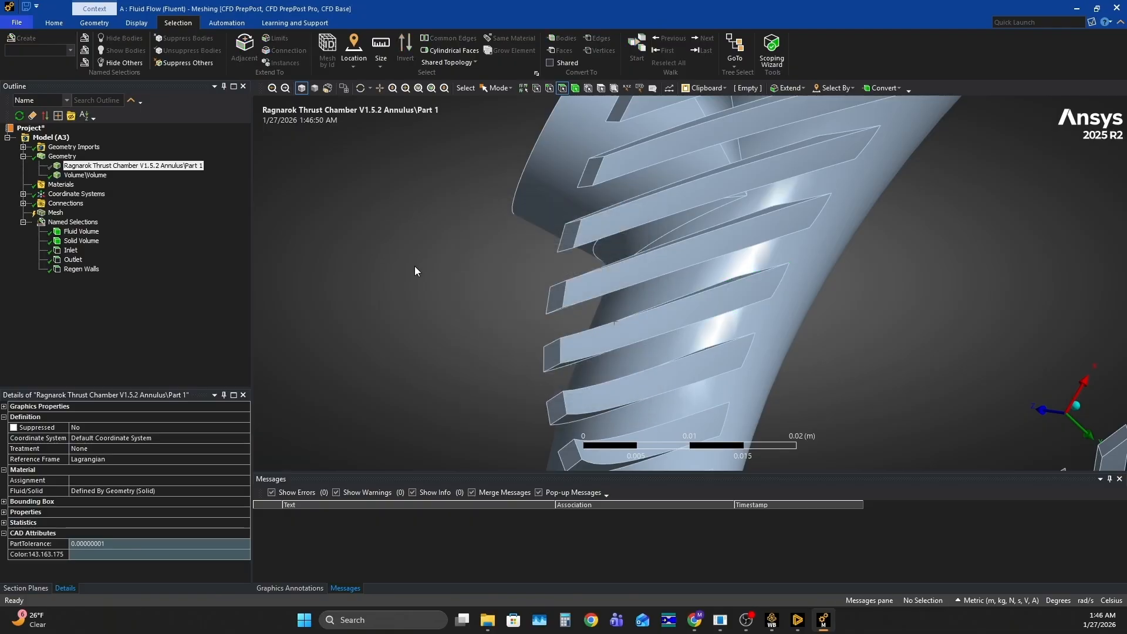
Check which channel faces the Regen Walls named selection covers around the whole ring
{"action": "scroll", "coordinate": [509, 279], "scroll_direction": "down", "scroll_amount": 5}
{"action": "left_click", "coordinate": [88, 269]}
{"action": "middle_click_drag", "start_coordinate": [816, 317], "coordinate": [884, 252]}
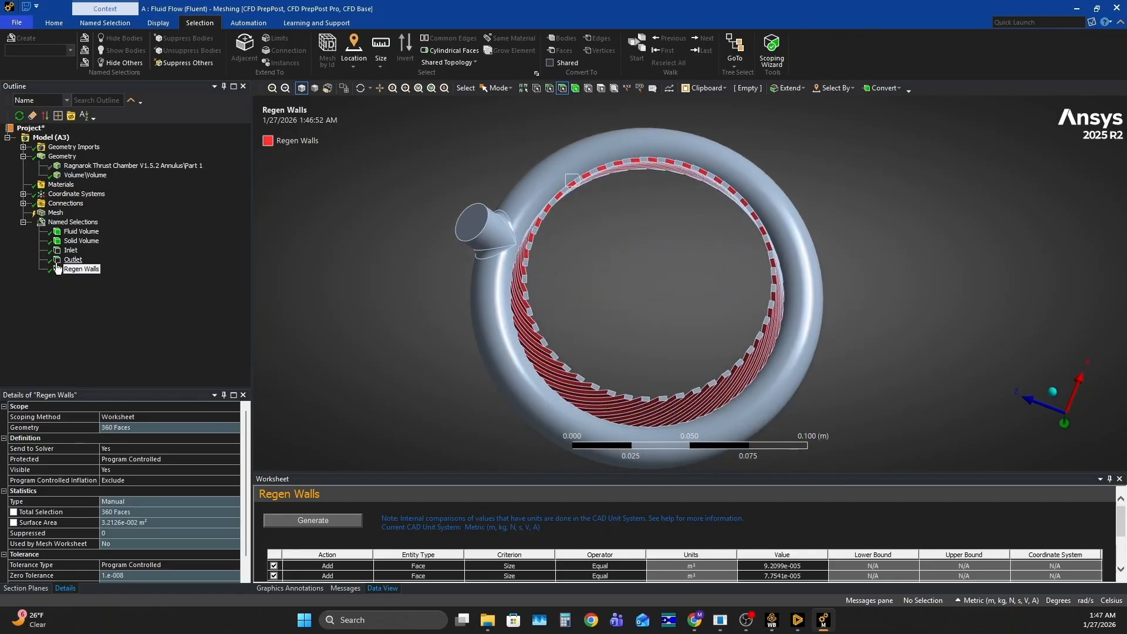
{"action": "right_click", "coordinate": [61, 223]}
{"action": "left_click", "coordinate": [374, 255]}
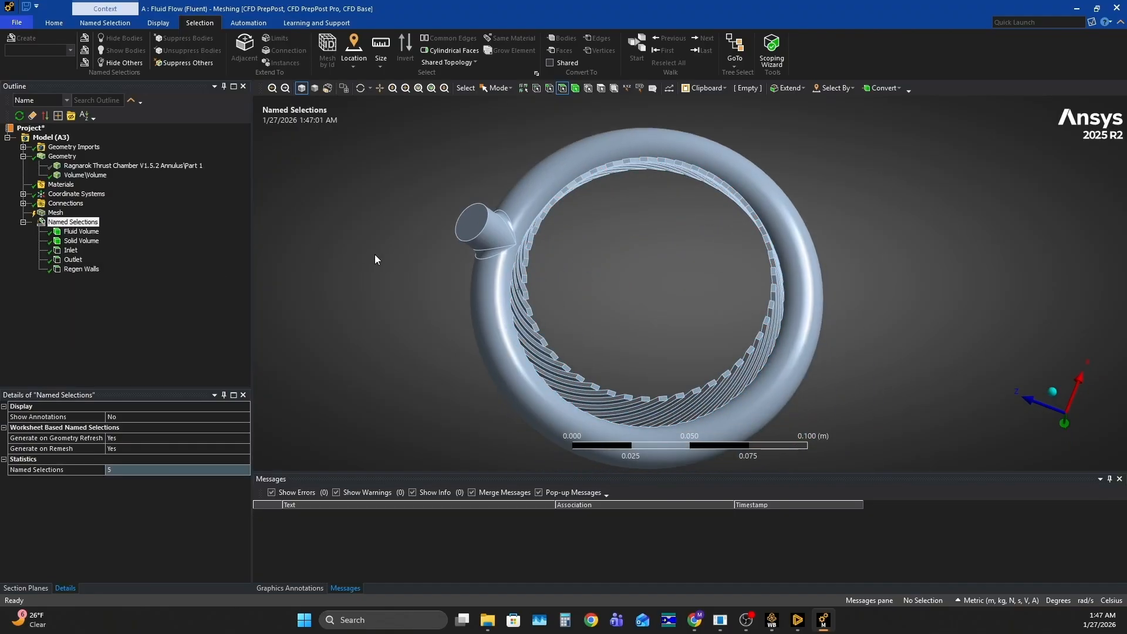
Show all bodies again so the annulus part is displayed together with the fluid volume
{"action": "middle_click_drag", "start_coordinate": [375, 254], "coordinate": [579, 246]}
{"action": "right_click", "coordinate": [312, 189]}
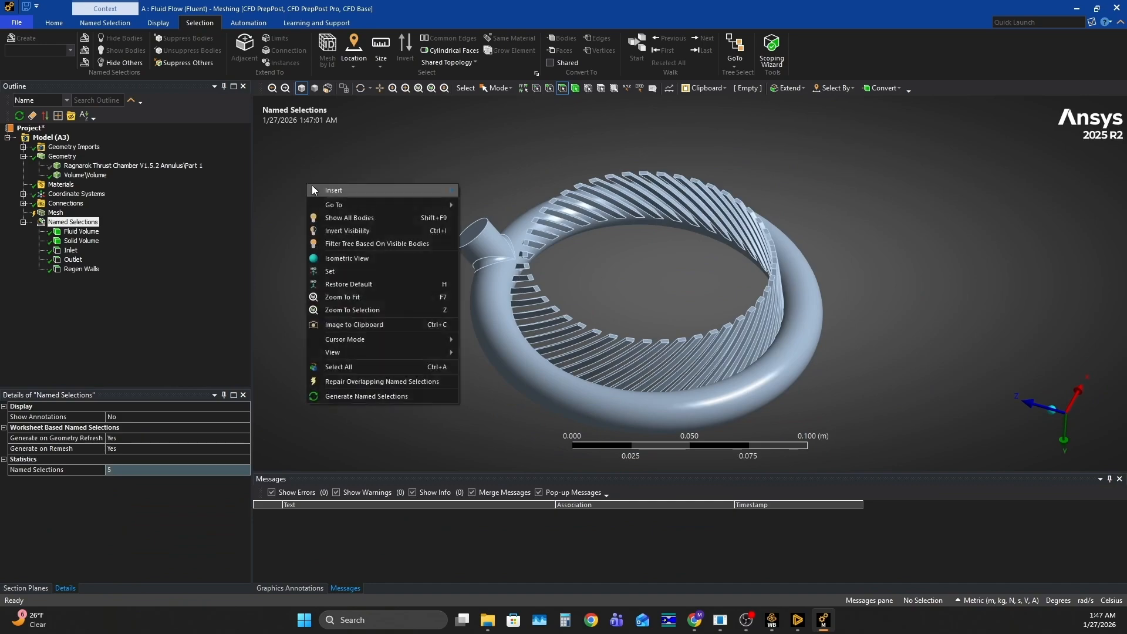
{"action": "left_click", "coordinate": [347, 219]}
Create a named selection "Chamber Walls" from the annulus's inner cylindrical face, applied to the selected geometry only
{"action": "middle_click_drag", "start_coordinate": [348, 218], "coordinate": [555, 214]}
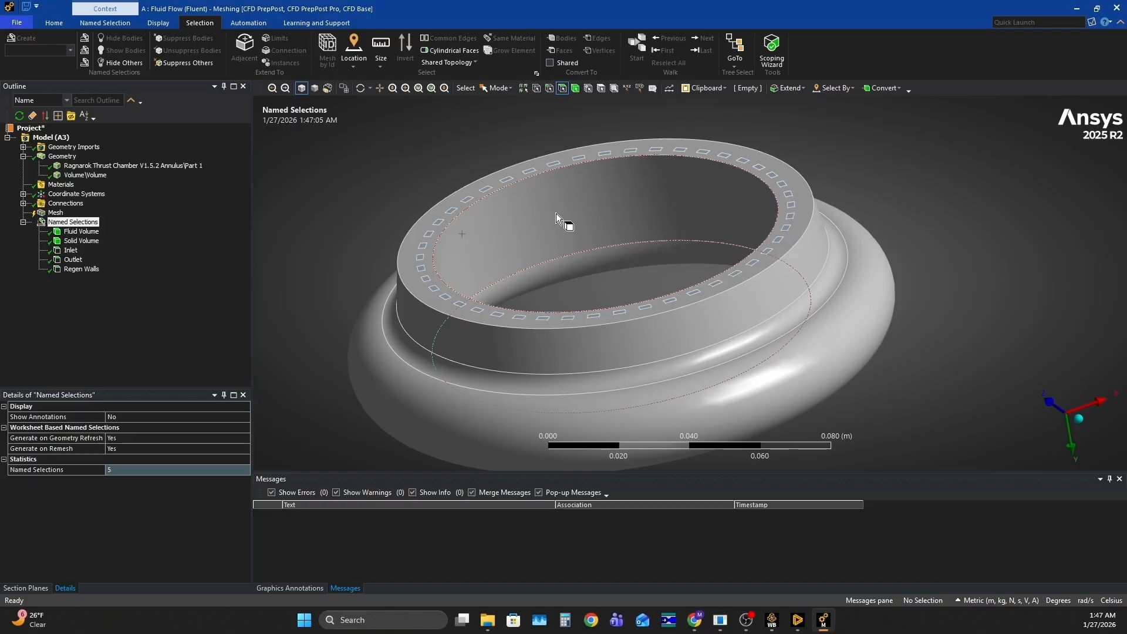
{"action": "left_click", "coordinate": [555, 213]}
{"action": "right_click", "coordinate": [555, 213]}
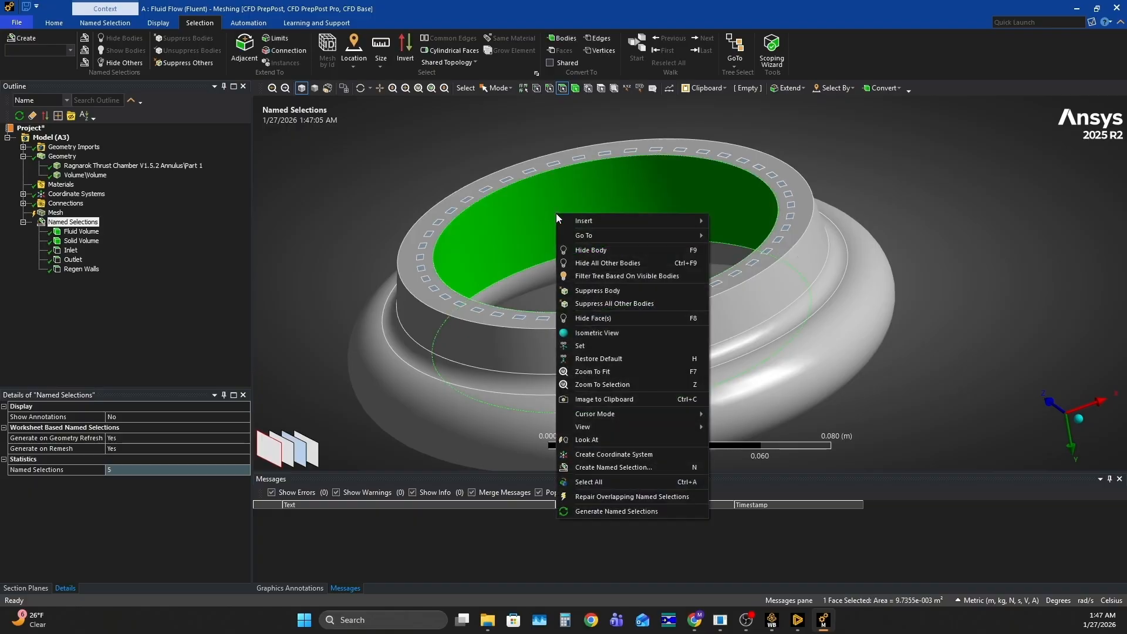
{"action": "left_click", "coordinate": [603, 467]}
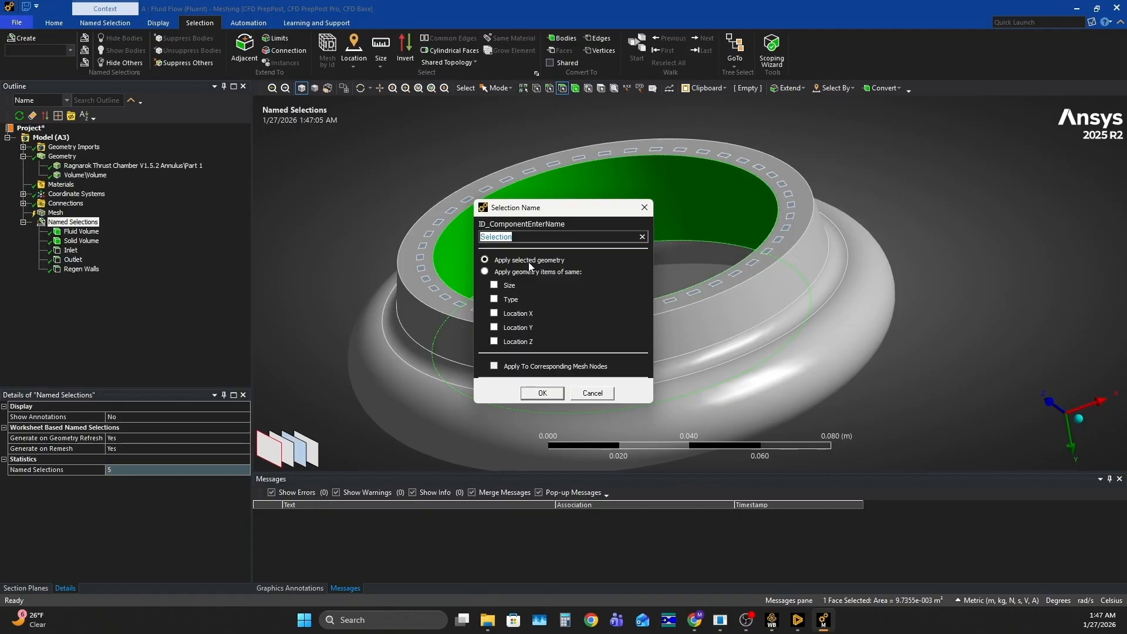
{"action": "type", "text": "Chamber Walls"}
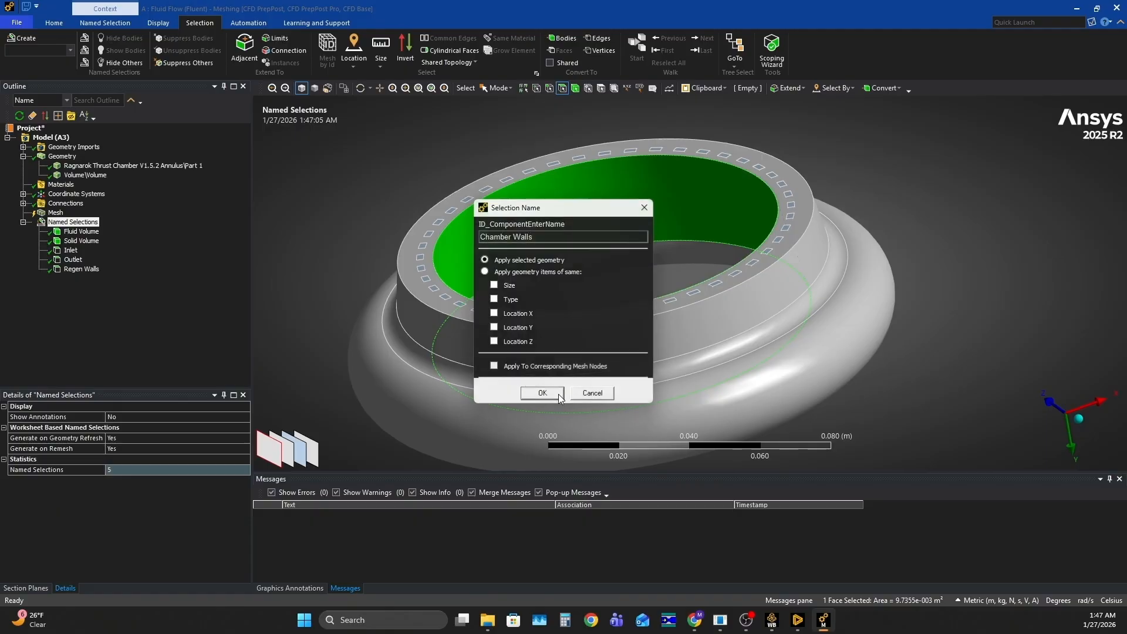
{"action": "left_click", "coordinate": [558, 393]}
Review the Chamber Walls, Regen Walls, Outlet, Inlet, Solid Volume and Fluid Volume named selections one by one on the model
{"action": "left_click", "coordinate": [82, 278]}
{"action": "left_click", "coordinate": [79, 270]}
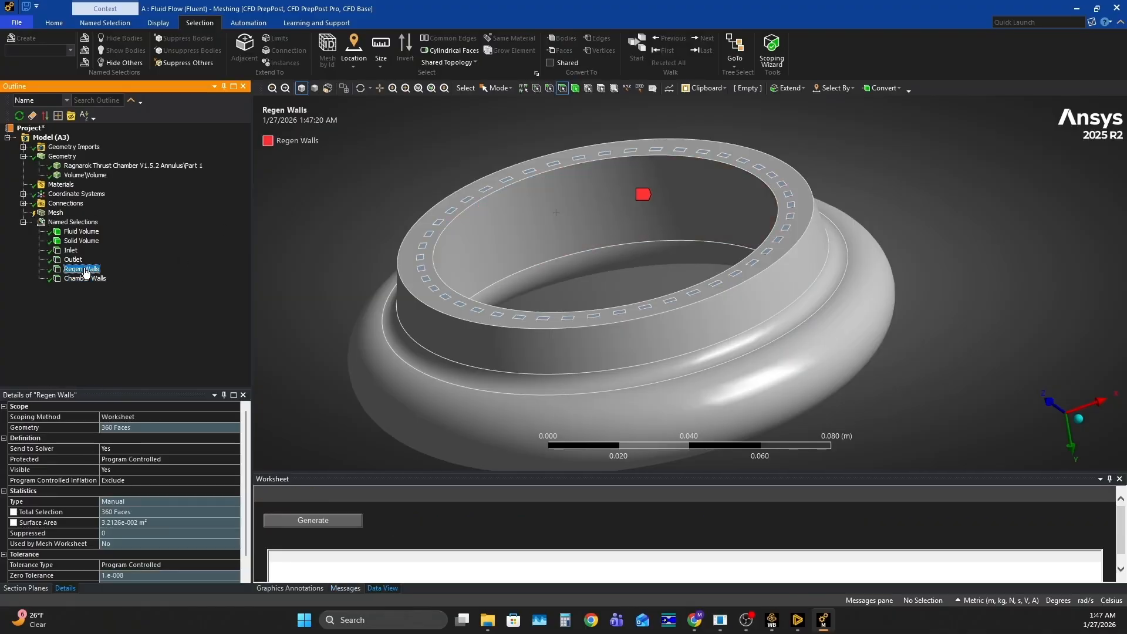
{"action": "left_click", "coordinate": [73, 260]}
{"action": "left_click", "coordinate": [72, 251]}
{"action": "left_click", "coordinate": [72, 241]}
{"action": "left_click", "coordinate": [74, 232]}
{"action": "left_click", "coordinate": [318, 200]}
{"action": "scroll", "coordinate": [358, 207], "scroll_direction": "down", "scroll_amount": 3}
{"action": "middle_click_drag", "start_coordinate": [479, 210], "coordinate": [513, 240]}
Inspect the contact region between the annulus part and the fluid volume, viewing the contact and target bodies up close
{"action": "left_click", "coordinate": [23, 204]}
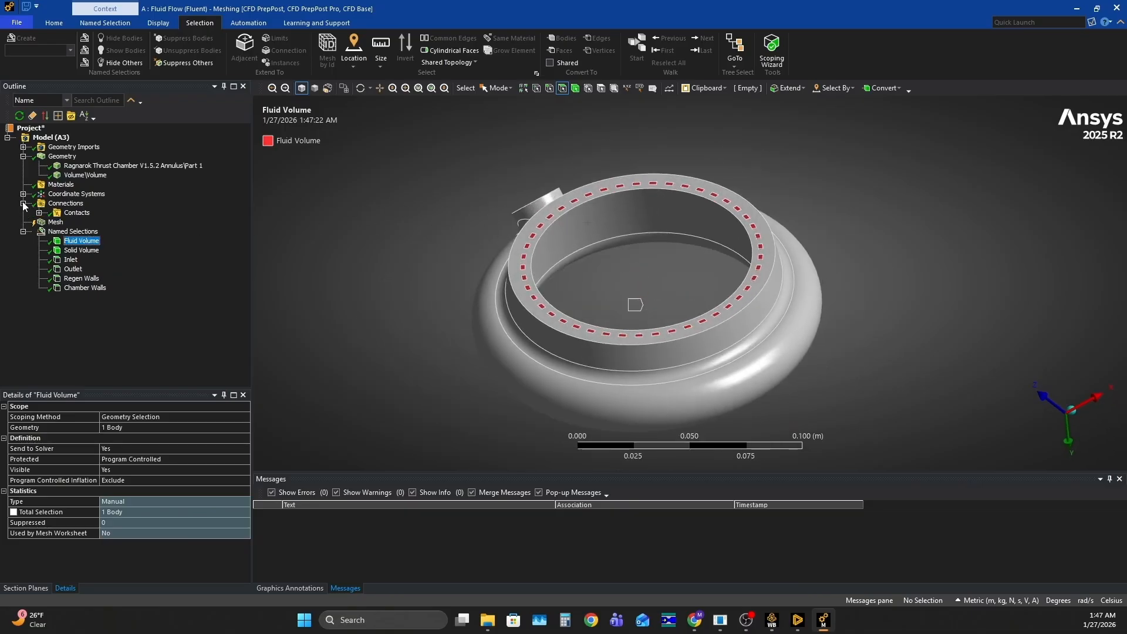
{"action": "left_click", "coordinate": [75, 212]}
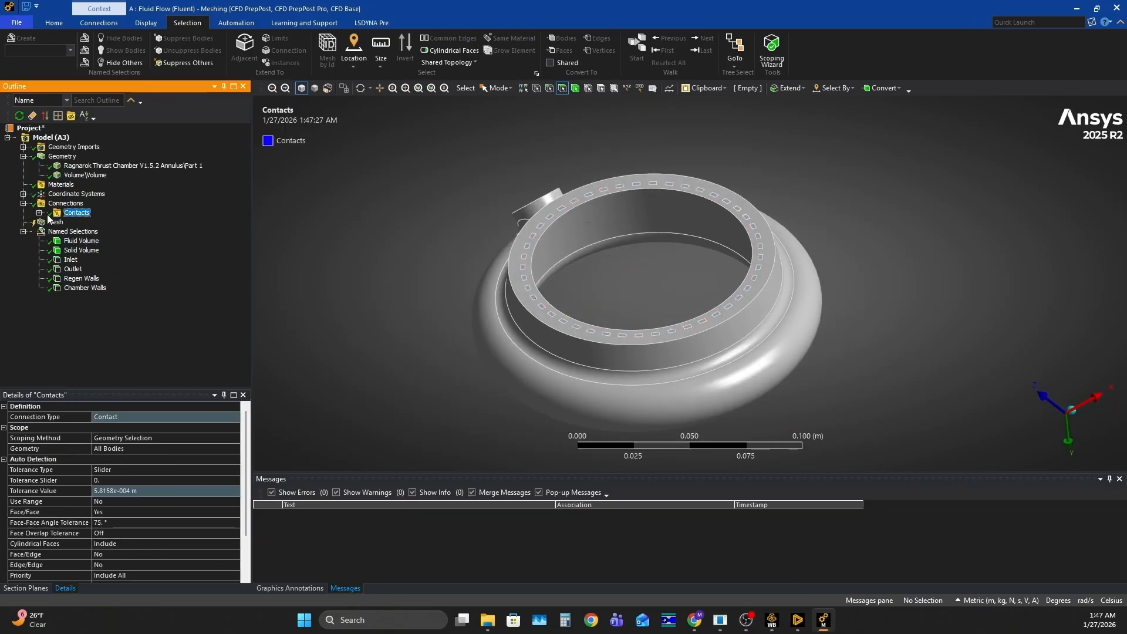
{"action": "left_click", "coordinate": [39, 213]}
{"action": "left_click", "coordinate": [100, 222]}
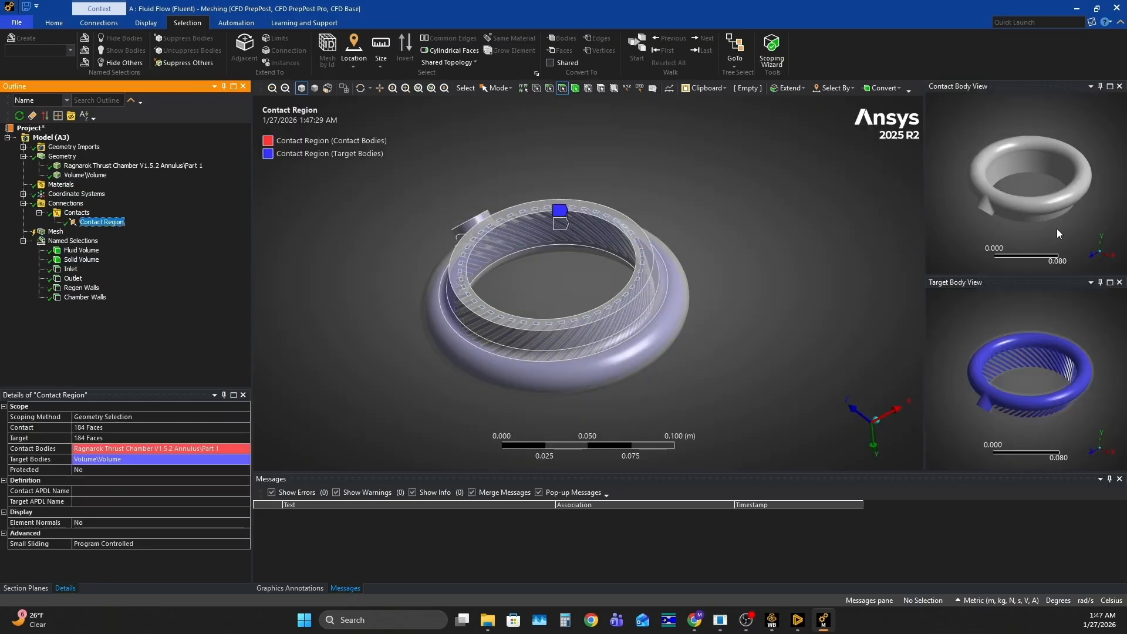
{"action": "left_click", "coordinate": [1046, 187]}
{"action": "middle_click_drag", "start_coordinate": [1044, 181], "coordinate": [1064, 367]}
{"action": "scroll", "coordinate": [1032, 162], "scroll_direction": "up", "scroll_amount": 8}
Insert a mesh sizing control and scope it to the Regen Walls named selection
{"action": "left_click", "coordinate": [56, 232]}
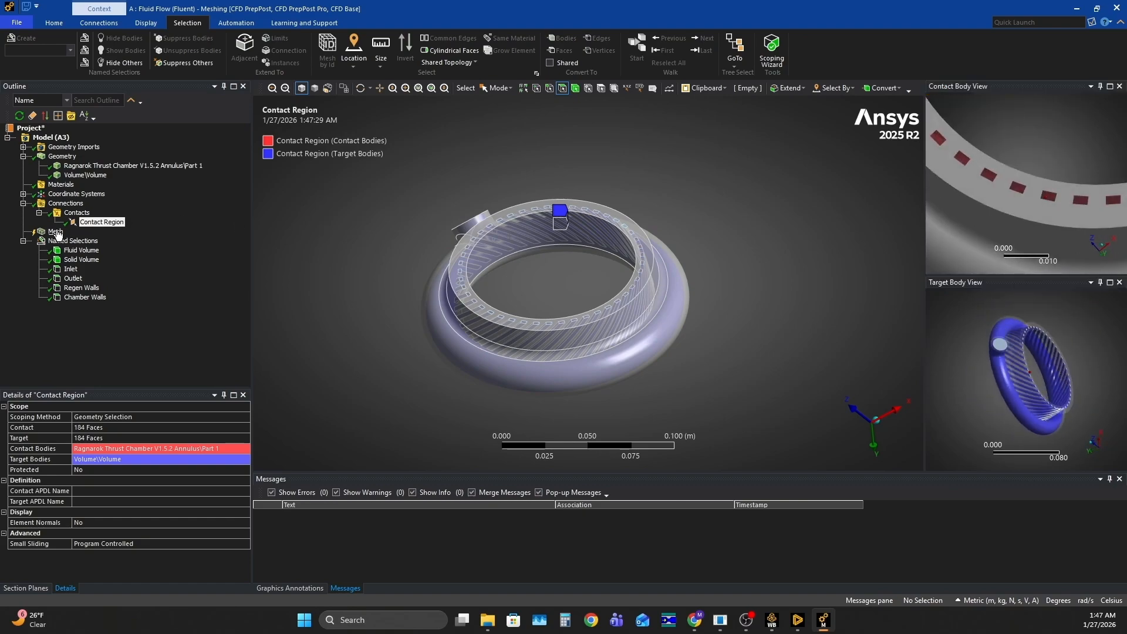
{"action": "right_click", "coordinate": [56, 234]}
{"action": "mouse_move", "coordinate": [114, 239]}
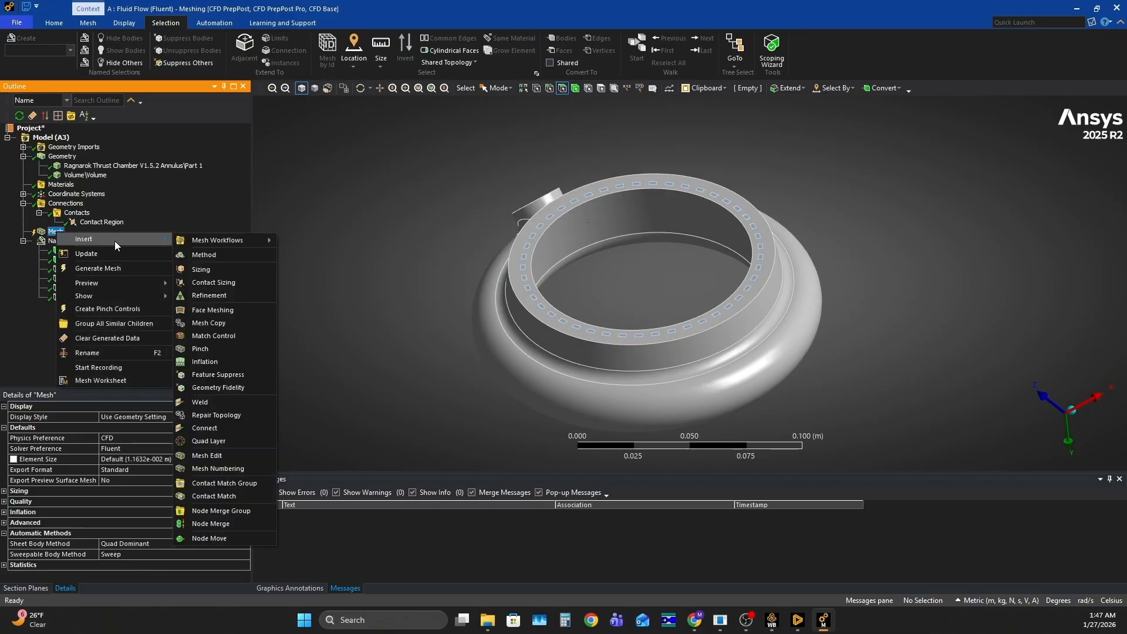
{"action": "left_click", "coordinate": [246, 268]}
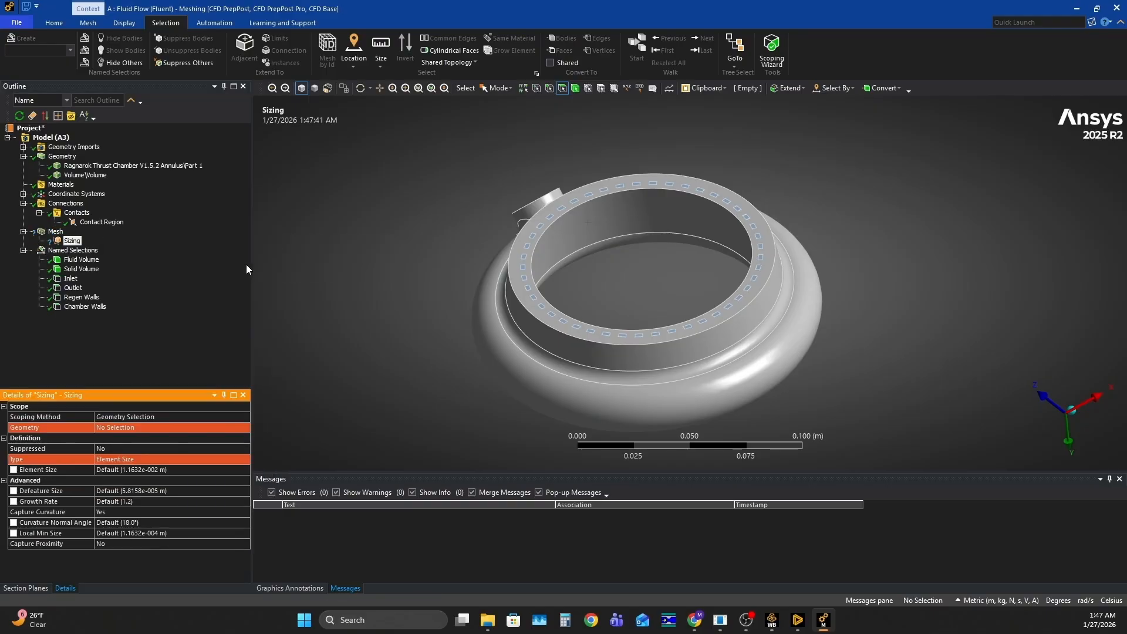
{"action": "left_click", "coordinate": [132, 416]}
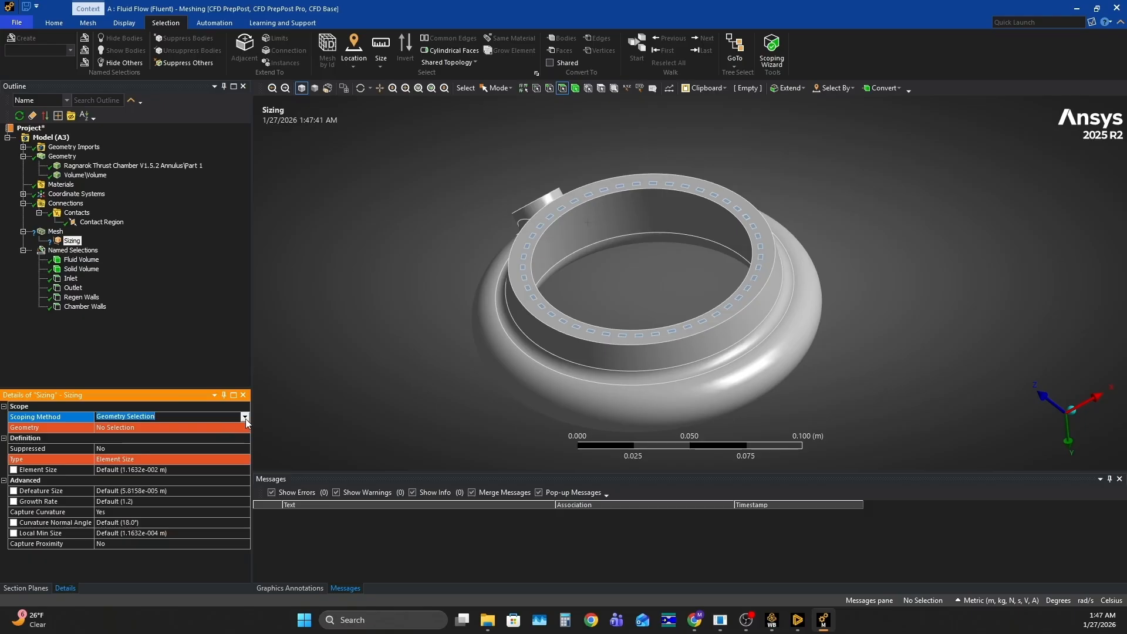
{"action": "left_click", "coordinate": [245, 418]}
{"action": "left_click", "coordinate": [123, 429]}
{"action": "left_click", "coordinate": [119, 428]}
{"action": "left_click", "coordinate": [246, 428]}
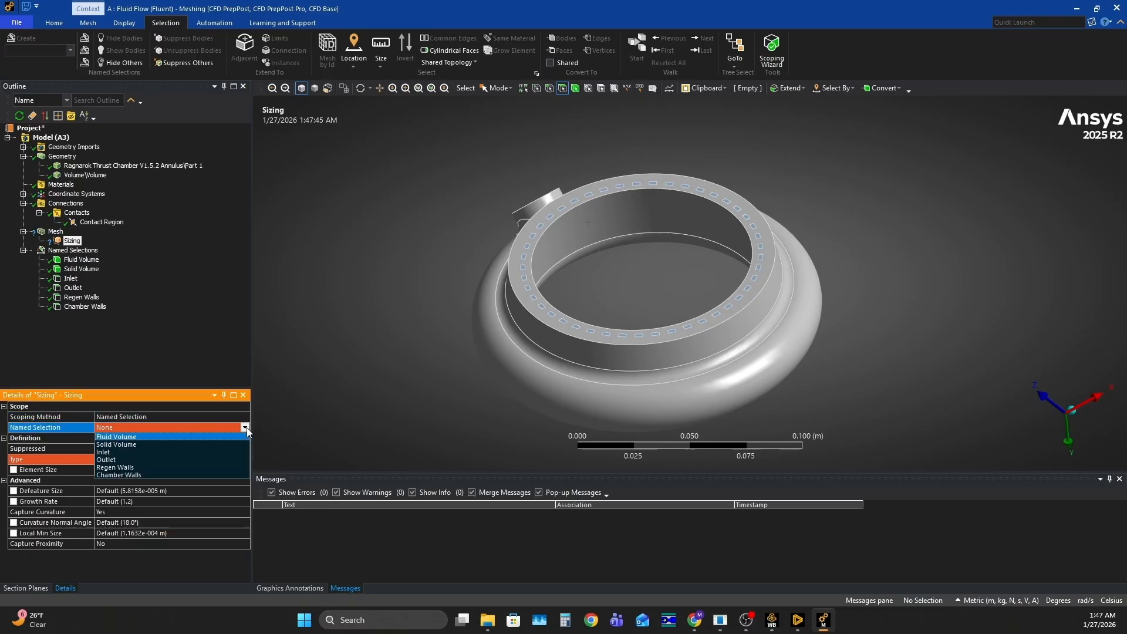
{"action": "left_click", "coordinate": [135, 467]}
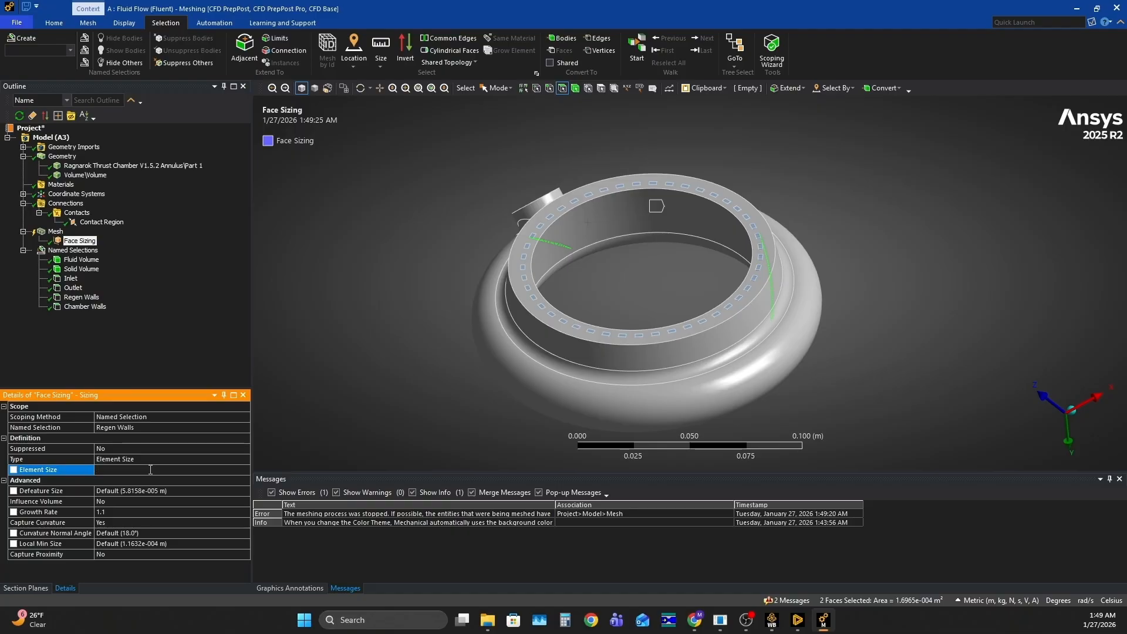
Set the Regen Walls face sizing's element size to 0.0004 m
{"action": "type", "text": "0.0004"}
{"action": "key", "text": "Return"}
{"action": "left_click", "coordinate": [166, 369]}
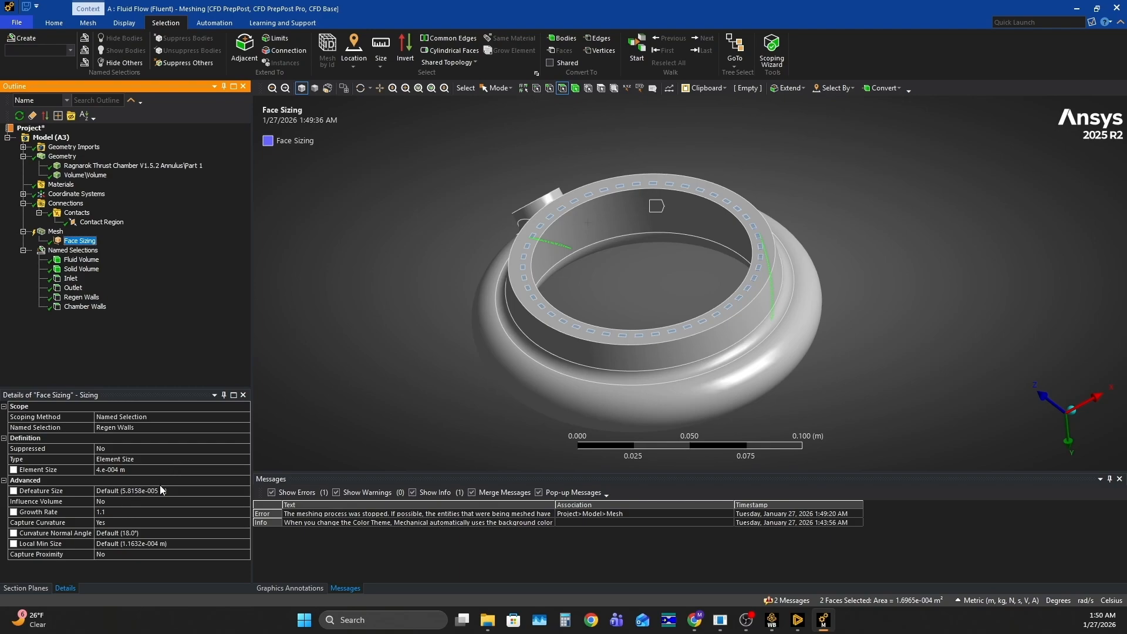
Review the Regen Walls face sizing's growth rate and generate the mesh
{"action": "left_click", "coordinate": [117, 512]}
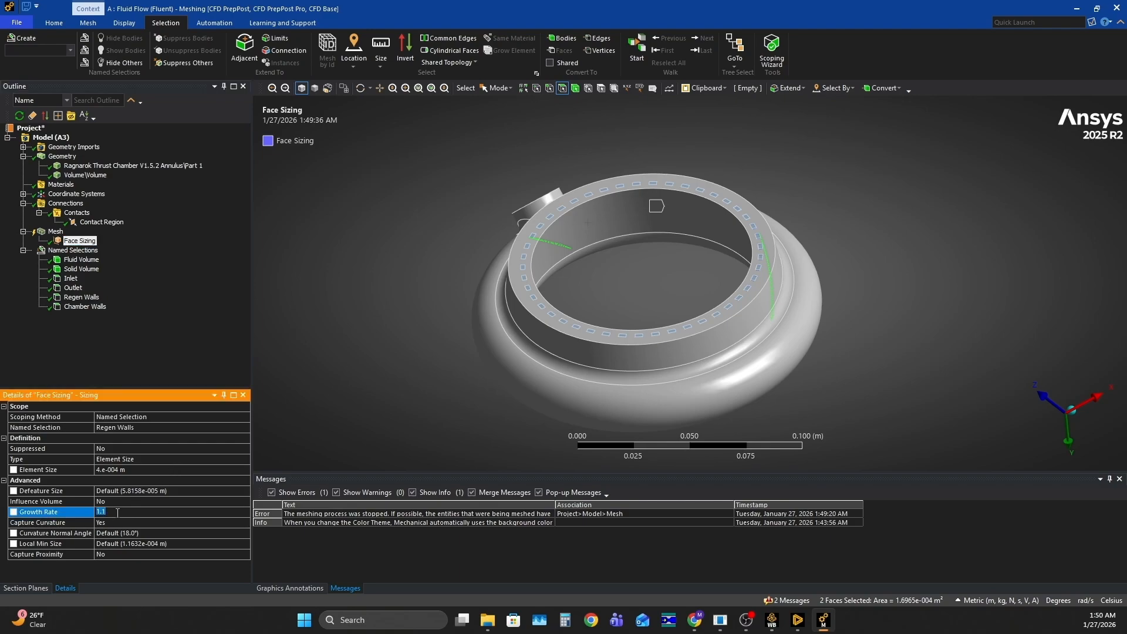
{"action": "left_click", "coordinate": [170, 348]}
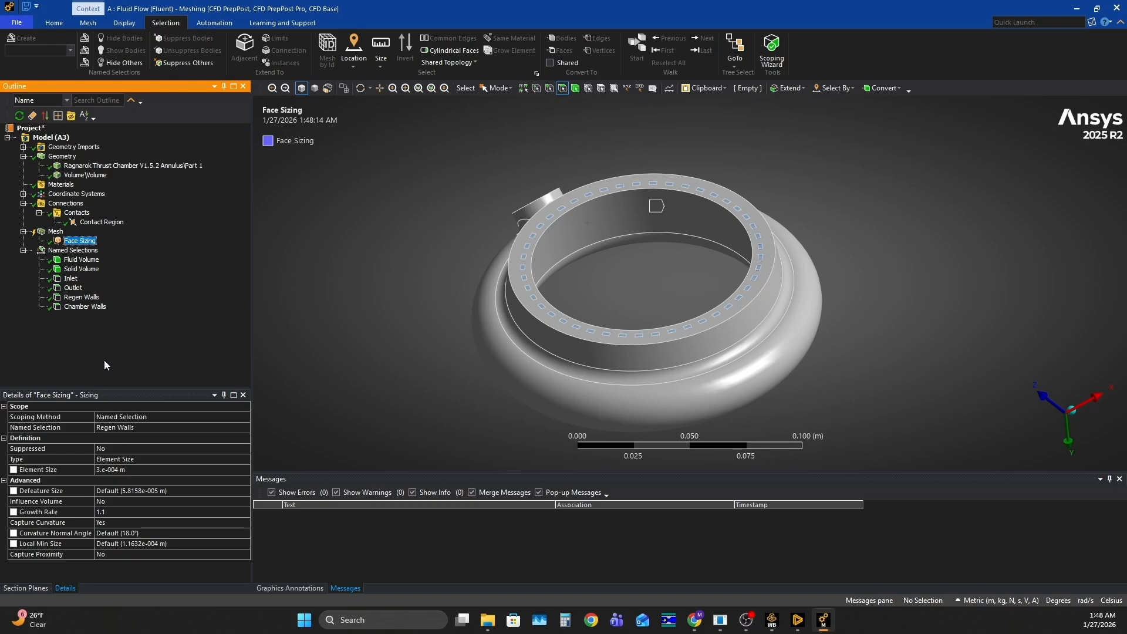
{"action": "right_click", "coordinate": [53, 233]}
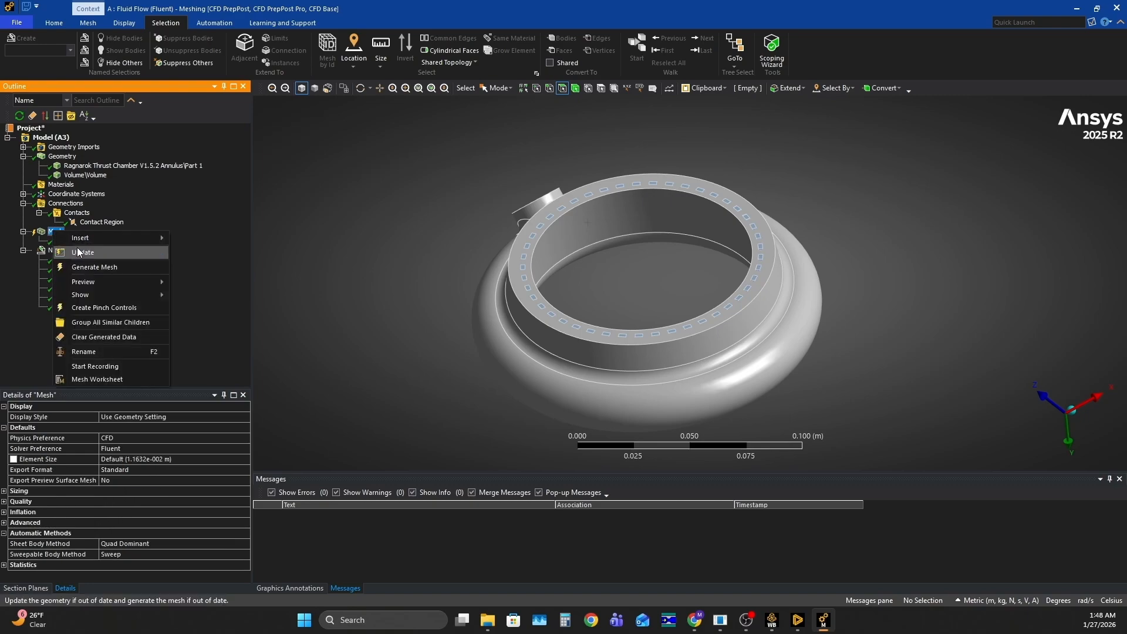
{"action": "left_click", "coordinate": [112, 269]}
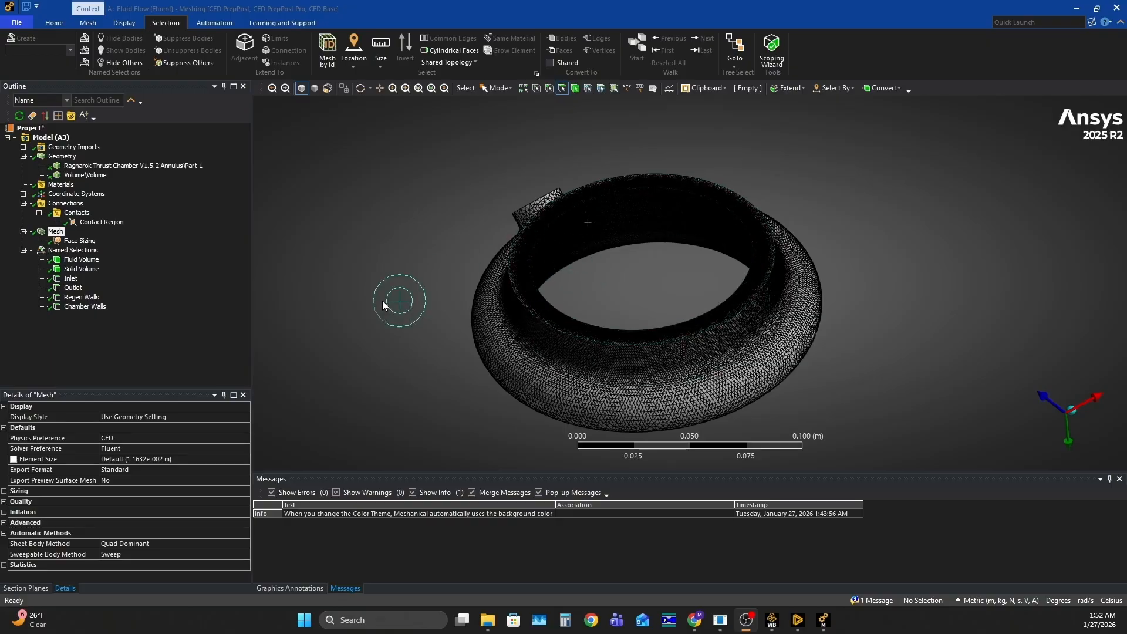
Inspect the generated mesh on the outer and inner surfaces of the chamber annulus from several angles
{"action": "scroll", "coordinate": [386, 323], "scroll_direction": "up", "scroll_amount": 3}
{"action": "scroll", "coordinate": [653, 231], "scroll_direction": "down", "scroll_amount": 3}
{"action": "scroll", "coordinate": [587, 223], "scroll_direction": "up", "scroll_amount": 5}
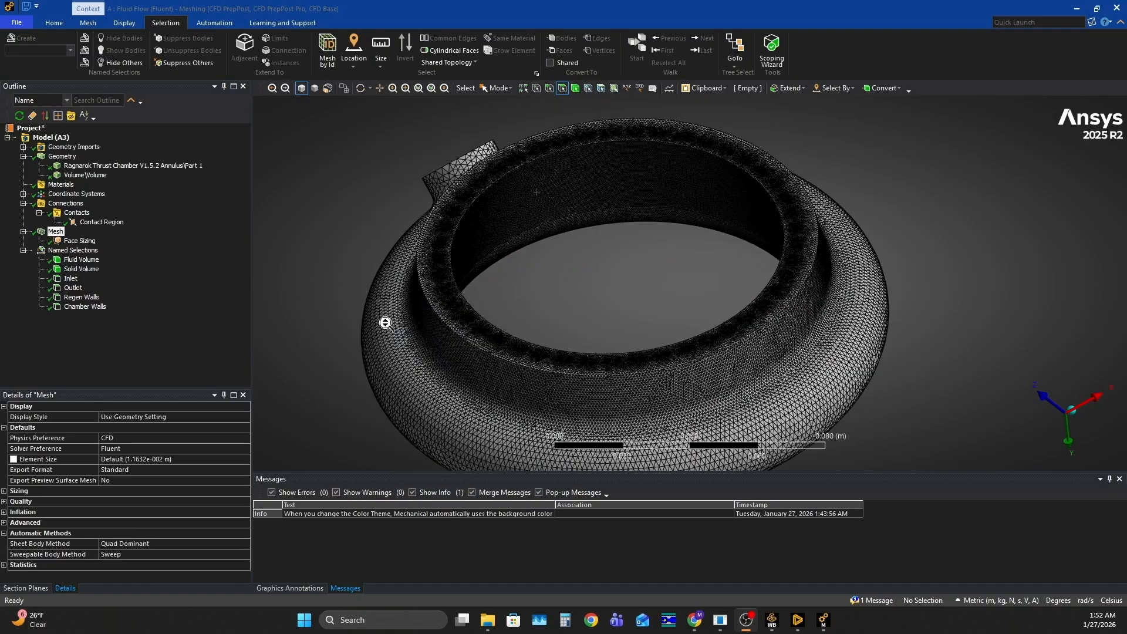
{"action": "mouse_move", "coordinate": [653, 244]}
{"action": "middle_mouse_down"}
{"action": "mouse_move", "coordinate": [632, 259]}
{"action": "mouse_move", "coordinate": [667, 178]}
{"action": "mouse_move", "coordinate": [687, 225]}
{"action": "mouse_move", "coordinate": [679, 206]}
{"action": "mouse_move", "coordinate": [712, 219]}
{"action": "mouse_move", "coordinate": [650, 227]}
{"action": "middle_mouse_up"}
{"action": "scroll", "coordinate": [687, 259], "scroll_direction": "up", "scroll_amount": 5}
{"action": "middle_click_drag", "start_coordinate": [687, 258], "coordinate": [933, 262]}
{"action": "scroll", "coordinate": [733, 282], "scroll_direction": "down", "scroll_amount": 5}
Hide the Ragnarok Thrust Chamber V1.5.2 Annulus\Part 1 body to expose the fluid volume
{"action": "right_click", "coordinate": [77, 166]}
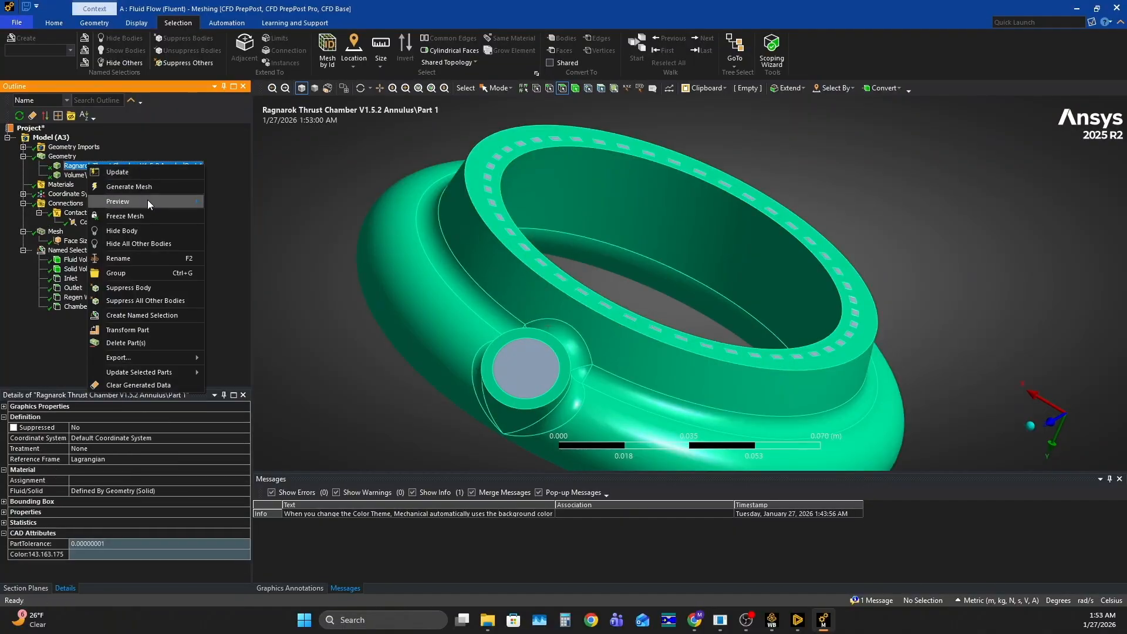
{"action": "left_click", "coordinate": [147, 233]}
{"action": "middle_click_drag", "start_coordinate": [486, 222], "coordinate": [405, 224]}
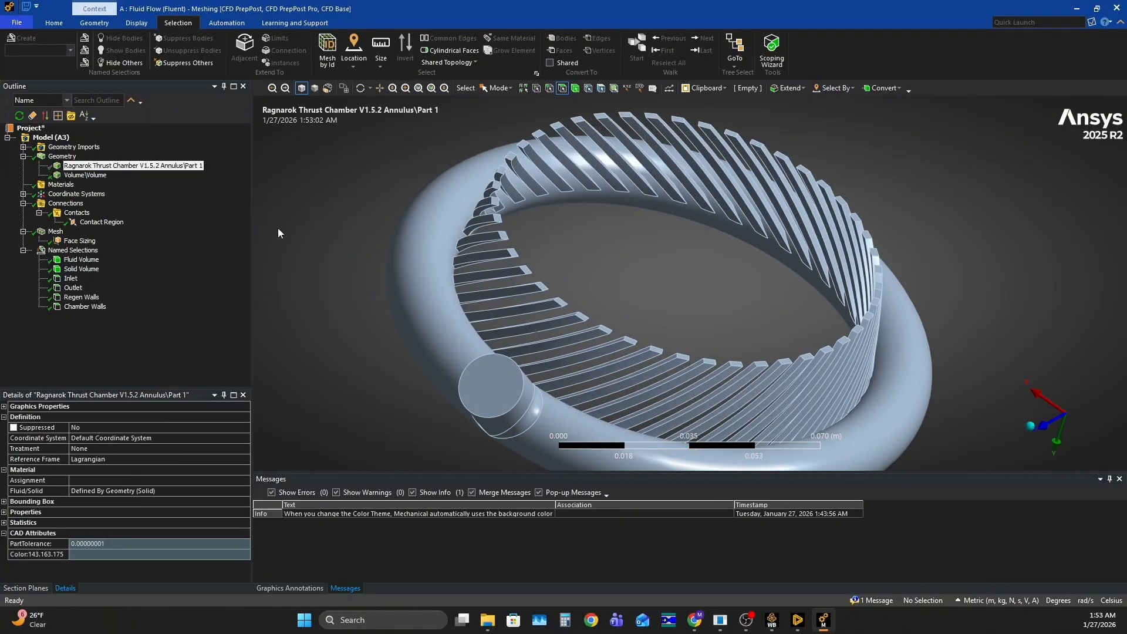
Examine the fluid volume's mesh up close along the cooling channels and where they join the manifold ring
{"action": "left_click", "coordinate": [56, 232]}
{"action": "middle_click_drag", "start_coordinate": [620, 227], "coordinate": [536, 200]}
{"action": "scroll", "coordinate": [746, 348], "scroll_direction": "up", "scroll_amount": 4}
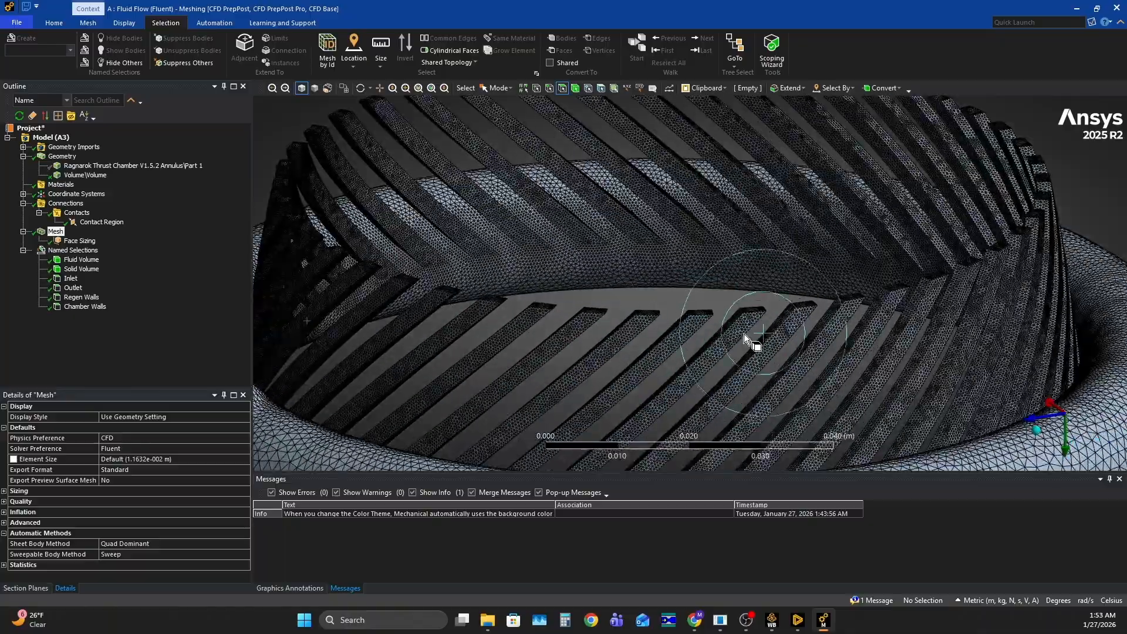
{"action": "scroll", "coordinate": [781, 239], "scroll_direction": "up", "scroll_amount": 3}
{"action": "middle_click_drag", "start_coordinate": [780, 239], "coordinate": [752, 258]}
{"action": "scroll", "coordinate": [656, 341], "scroll_direction": "down", "scroll_amount": 2}
{"action": "scroll", "coordinate": [716, 380], "scroll_direction": "up", "scroll_amount": 4}
{"action": "middle_click_drag", "start_coordinate": [645, 338], "coordinate": [757, 281]}
{"action": "scroll", "coordinate": [646, 280], "scroll_direction": "up", "scroll_amount": 3}
{"action": "middle_click_drag", "start_coordinate": [565, 256], "coordinate": [650, 292]}
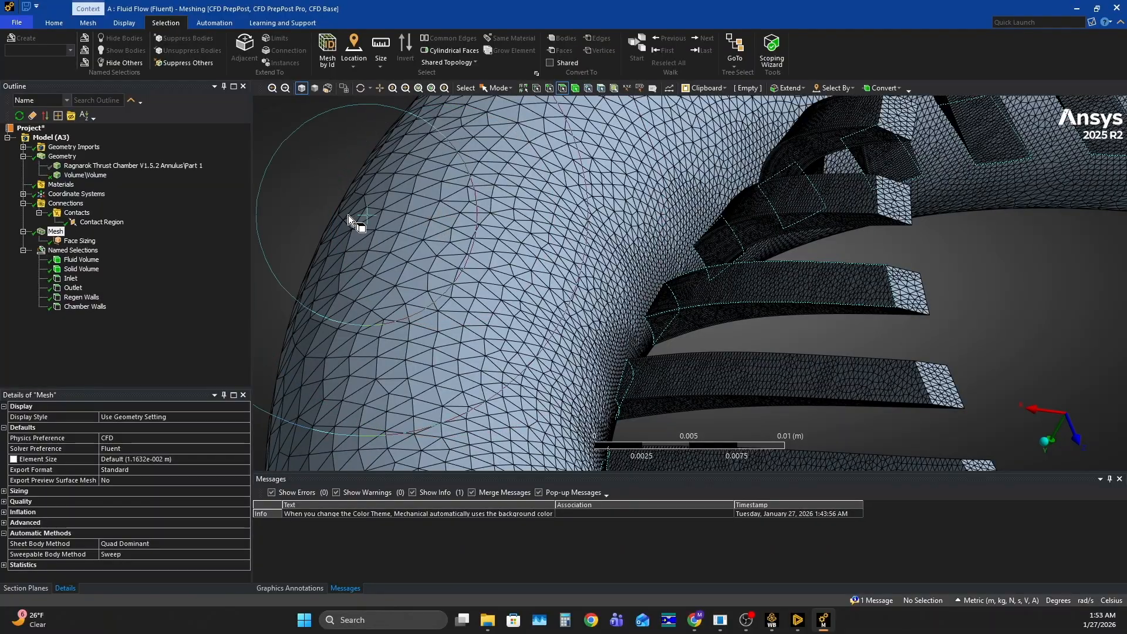
{"action": "scroll", "coordinate": [432, 241], "scroll_direction": "down", "scroll_amount": 5}
{"action": "scroll", "coordinate": [615, 295], "scroll_direction": "up", "scroll_amount": 5}
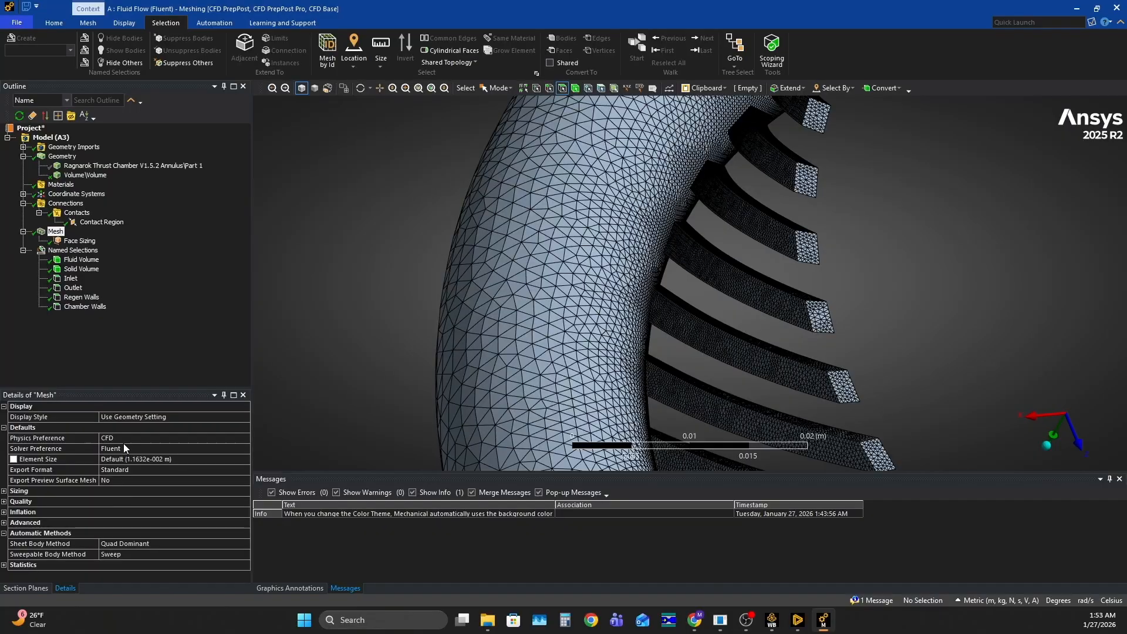
Check the Regen Walls face sizing's growth rate against how the mesh coarsens from the channels across the manifold ring
{"action": "left_click", "coordinate": [56, 232]}
{"action": "left_click", "coordinate": [75, 241]}
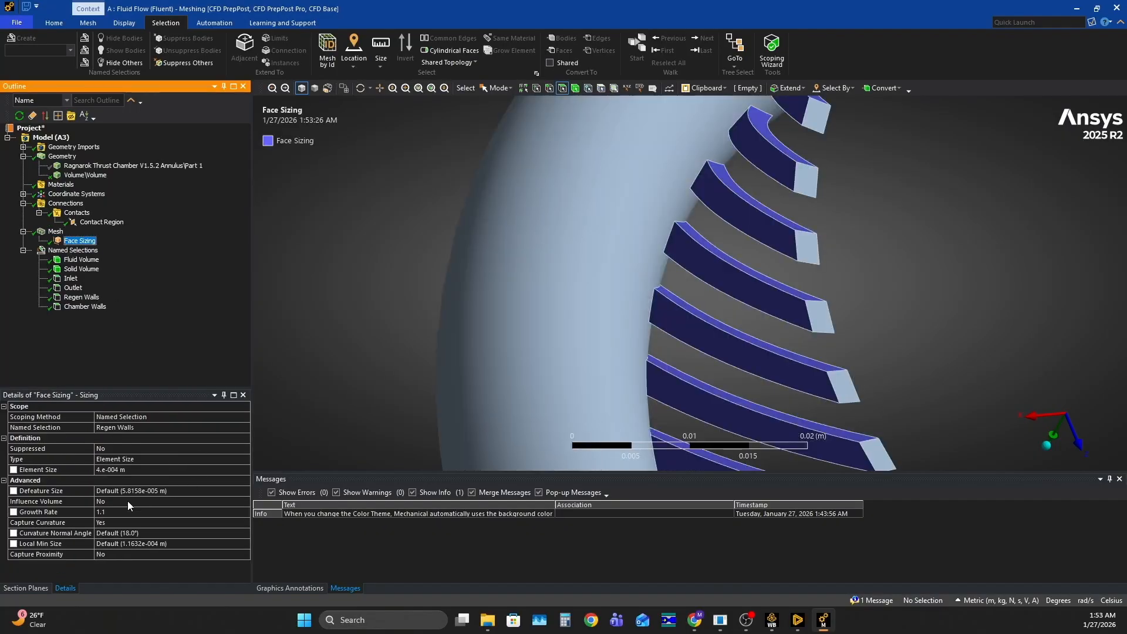
{"action": "left_click", "coordinate": [111, 512]}
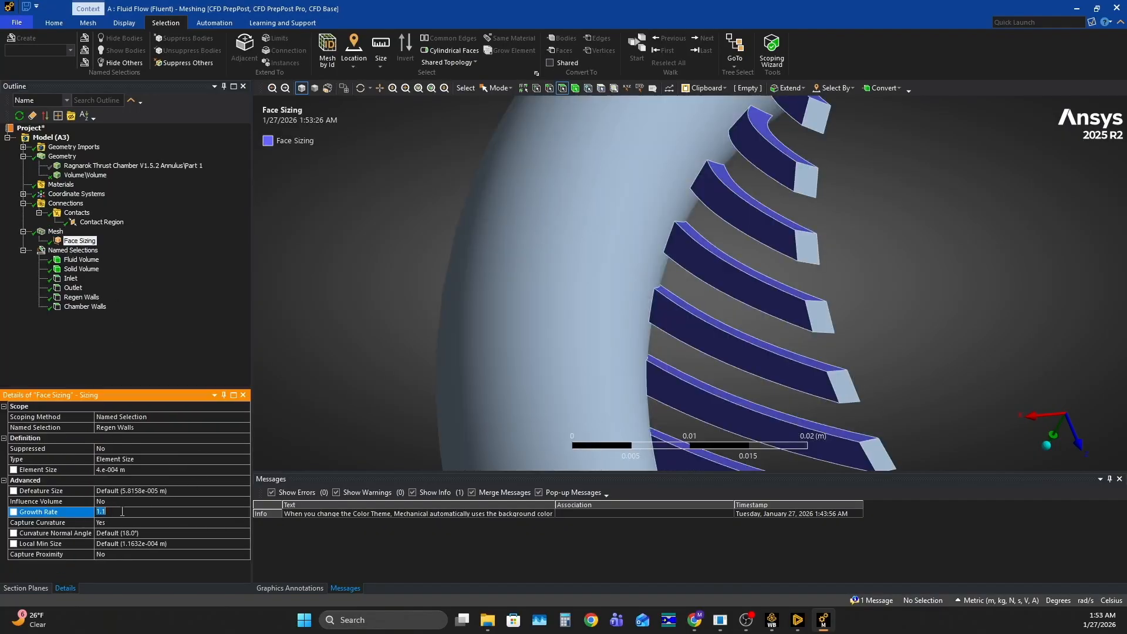
{"action": "scroll", "coordinate": [405, 293], "scroll_direction": "down", "scroll_amount": 4}
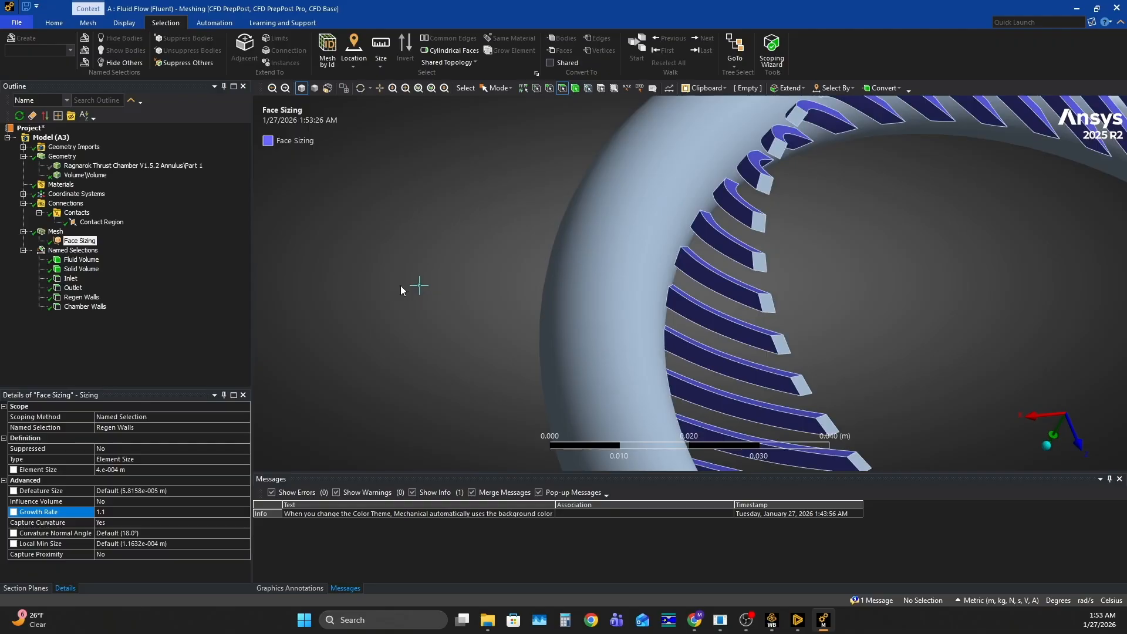
{"action": "left_click", "coordinate": [62, 234]}
{"action": "scroll", "coordinate": [716, 323], "scroll_direction": "up", "scroll_amount": 3}
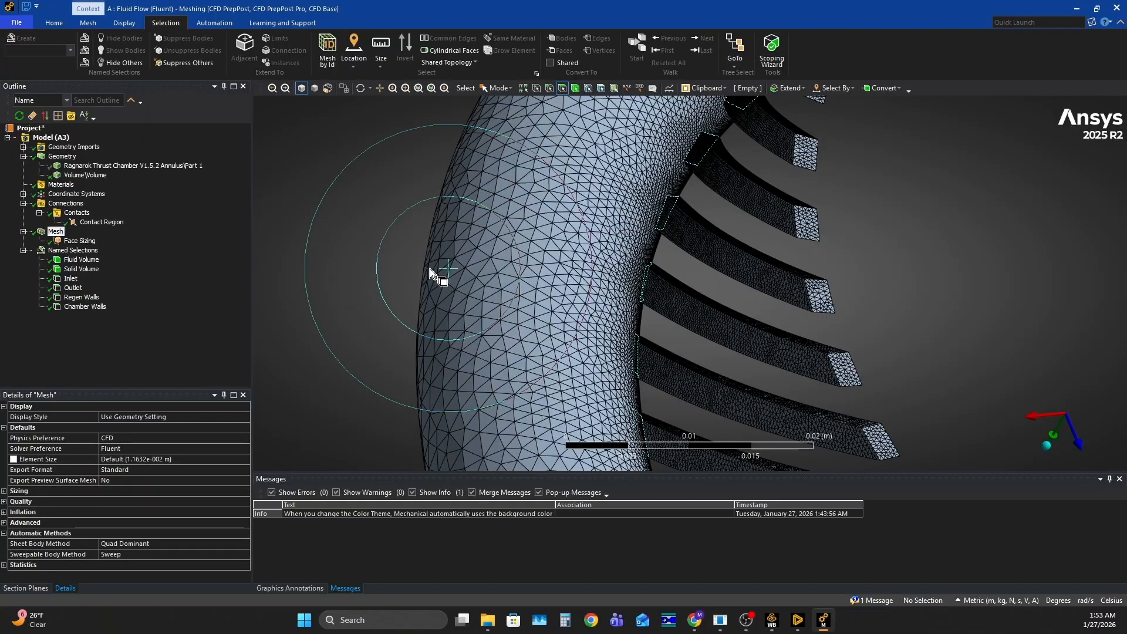
{"action": "scroll", "coordinate": [430, 269], "scroll_direction": "down", "scroll_amount": 5}
{"action": "middle_click_drag", "start_coordinate": [498, 287], "coordinate": [821, 378]}
{"action": "scroll", "coordinate": [832, 312], "scroll_direction": "down", "scroll_amount": 3}
{"action": "middle_click_drag", "start_coordinate": [831, 312], "coordinate": [628, 234]}
{"action": "scroll", "coordinate": [669, 206], "scroll_direction": "up", "scroll_amount": 2}
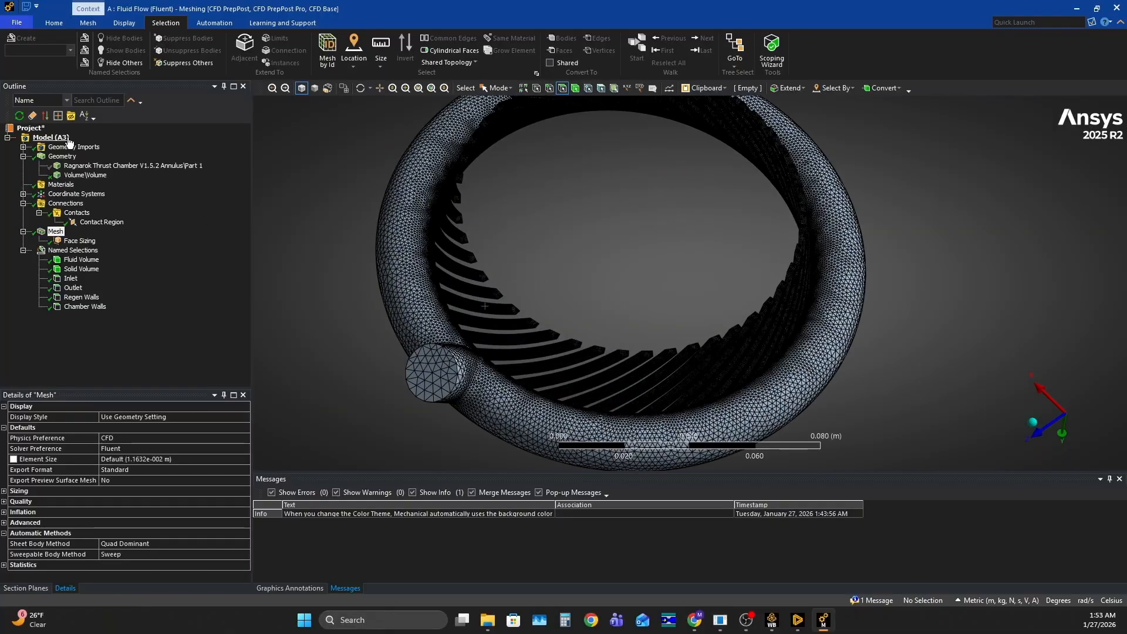
Switch to Workbench and update the Mesh cell of the Fluid Flow (Fluent) system
{"action": "left_click", "coordinate": [773, 620]}
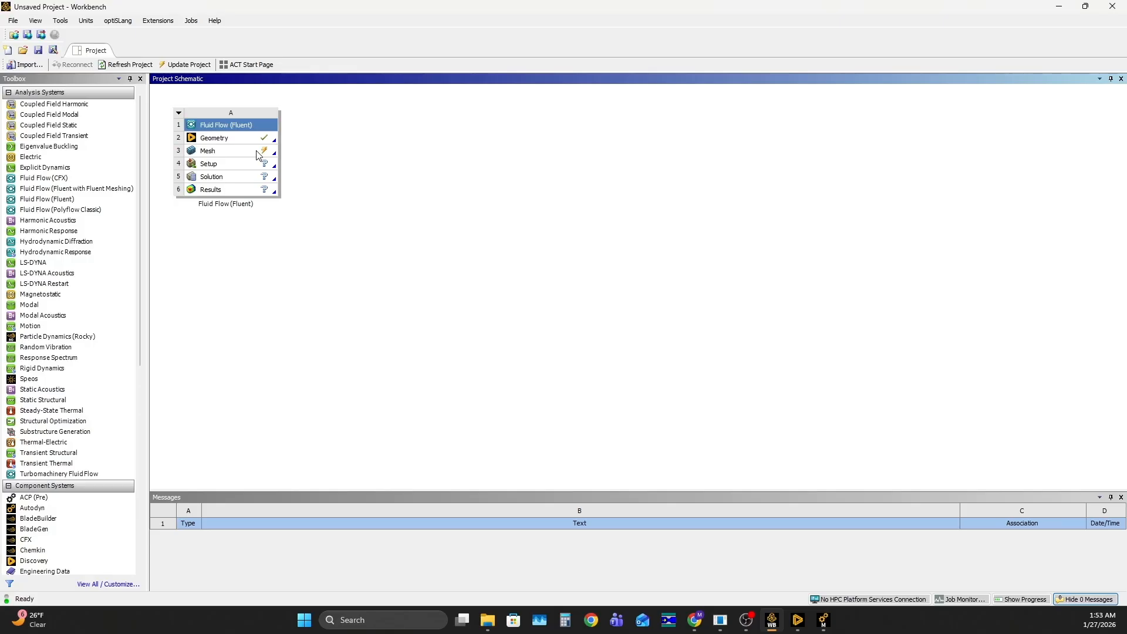
{"action": "right_click", "coordinate": [258, 155]}
{"action": "left_click", "coordinate": [293, 217]}
Launch Fluent from the Setup cell with double precision and 12 solver processes, and dismiss the Key Behavioral Changes notice
{"action": "double_click", "coordinate": [245, 169]}
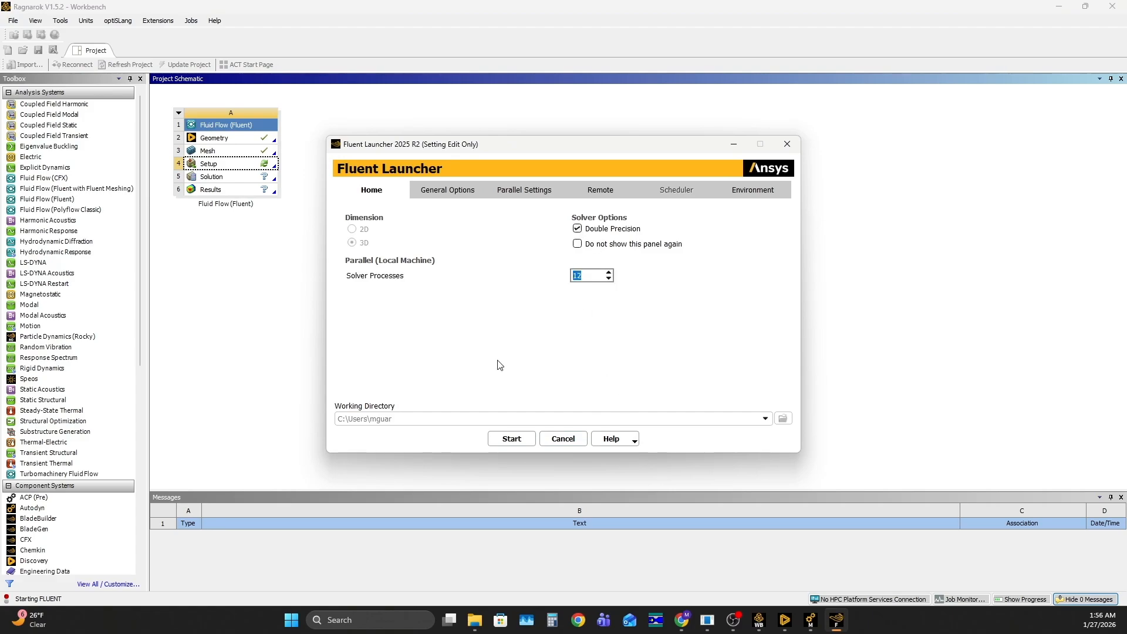
{"action": "left_click", "coordinate": [512, 441]}
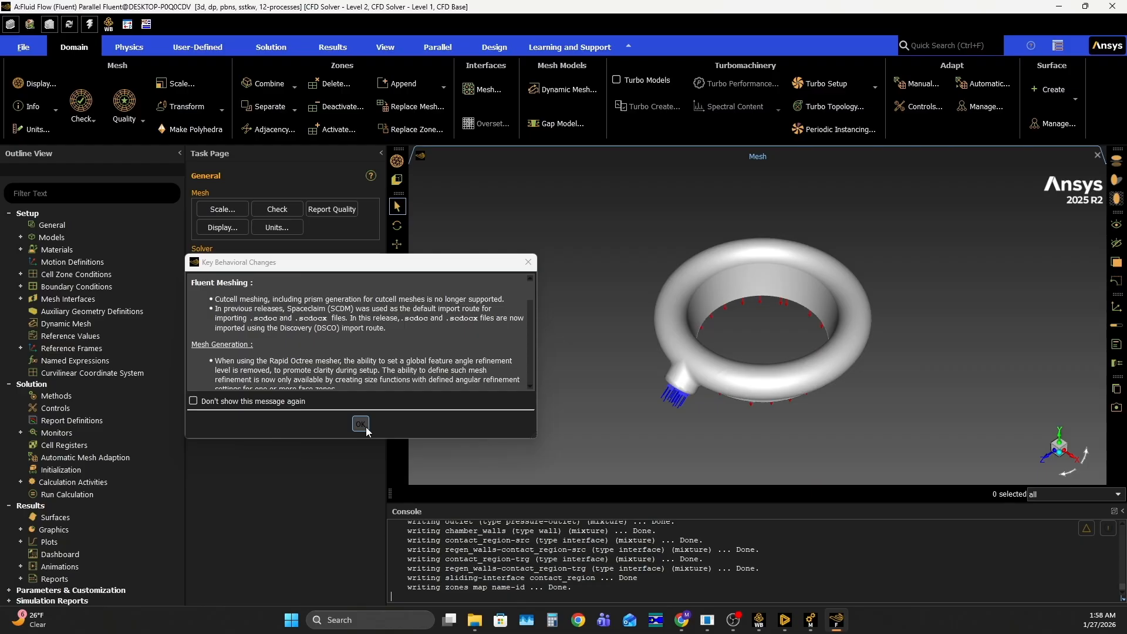
{"action": "left_click", "coordinate": [360, 424]}
Examine the inlet and outlet boundaries on the loaded annulus mesh, and narrow the outline and task page panes
{"action": "left_click_drag", "start_coordinate": [837, 434], "coordinate": [1006, 269]}
{"action": "left_click_drag", "start_coordinate": [693, 297], "coordinate": [688, 322]}
{"action": "scroll", "coordinate": [714, 368], "scroll_direction": "down", "scroll_amount": 3}
{"action": "scroll", "coordinate": [725, 358], "scroll_direction": "up", "scroll_amount": 7}
{"action": "scroll", "coordinate": [645, 330], "scroll_direction": "down", "scroll_amount": 5}
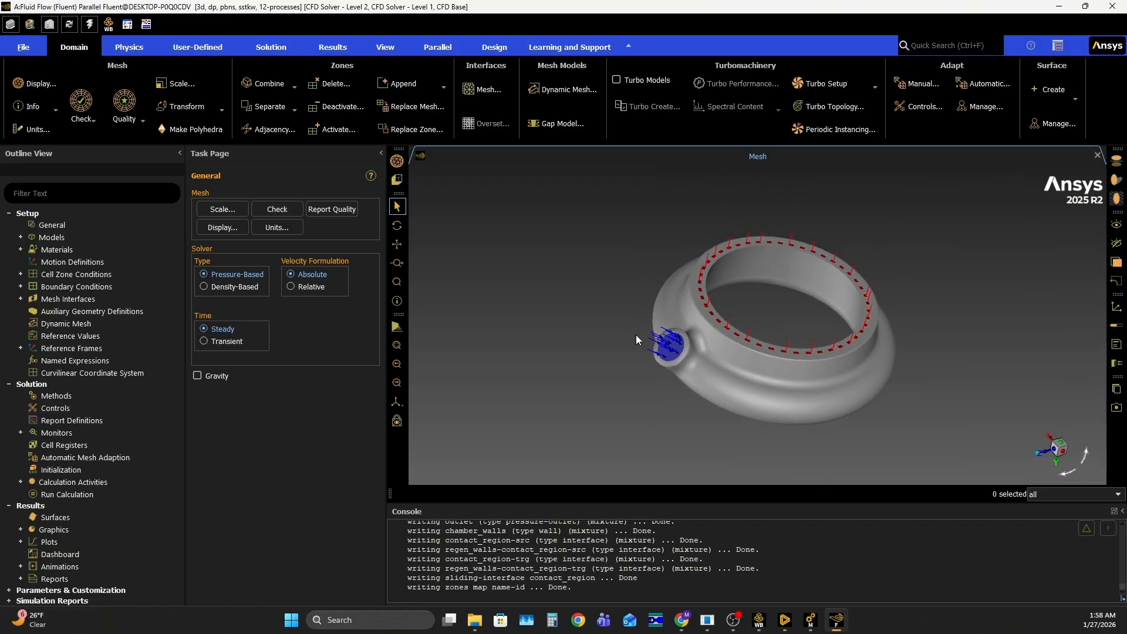
{"action": "scroll", "coordinate": [760, 343], "scroll_direction": "up", "scroll_amount": 4}
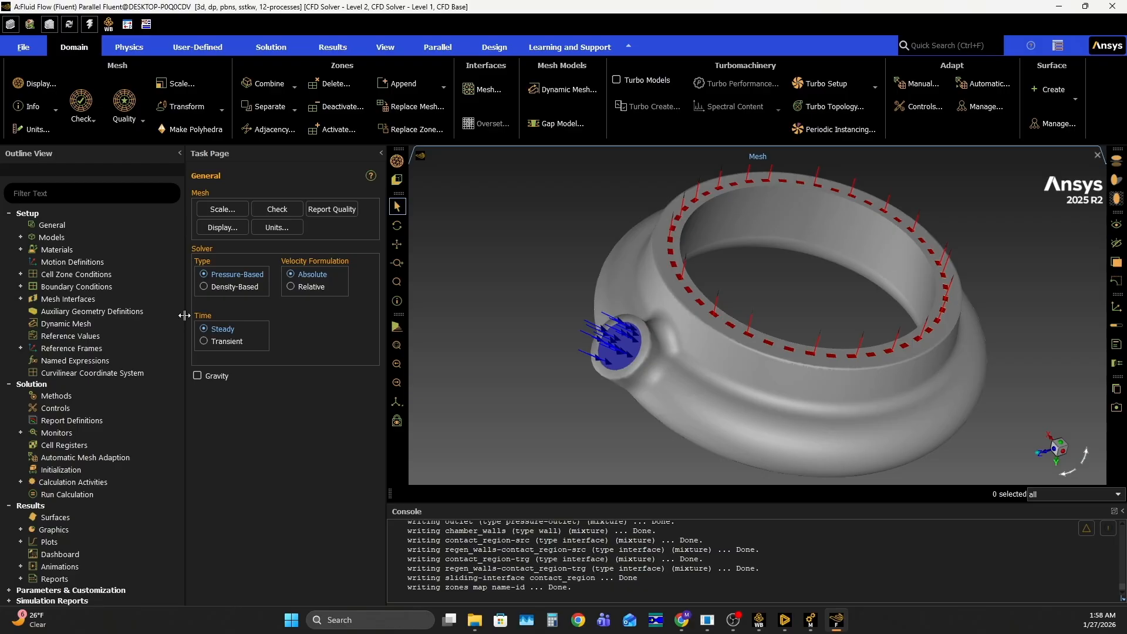
{"action": "left_click_drag", "start_coordinate": [182, 315], "coordinate": [158, 315]}
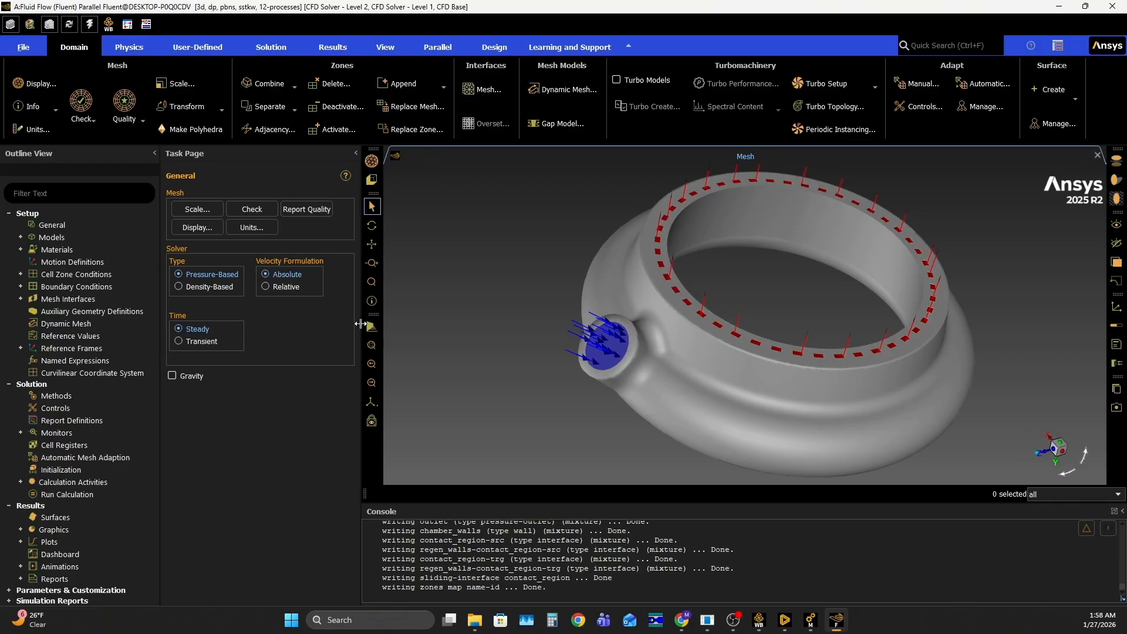
{"action": "left_click_drag", "start_coordinate": [363, 325], "coordinate": [346, 325]}
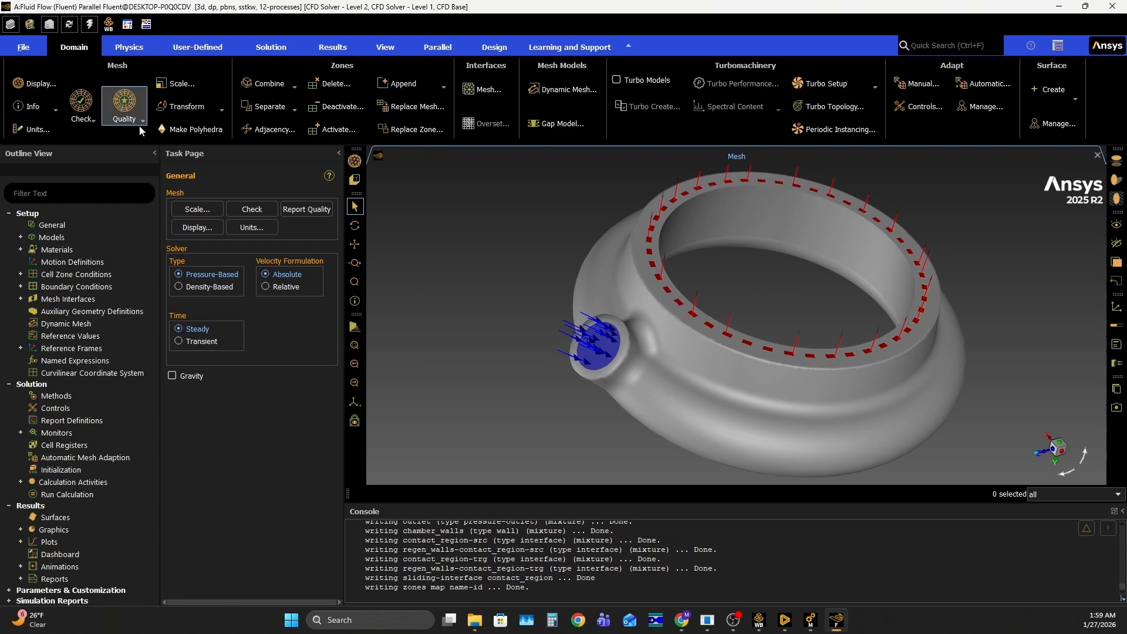
Perform a mesh check on the imported mesh
{"action": "left_click", "coordinate": [63, 223]}
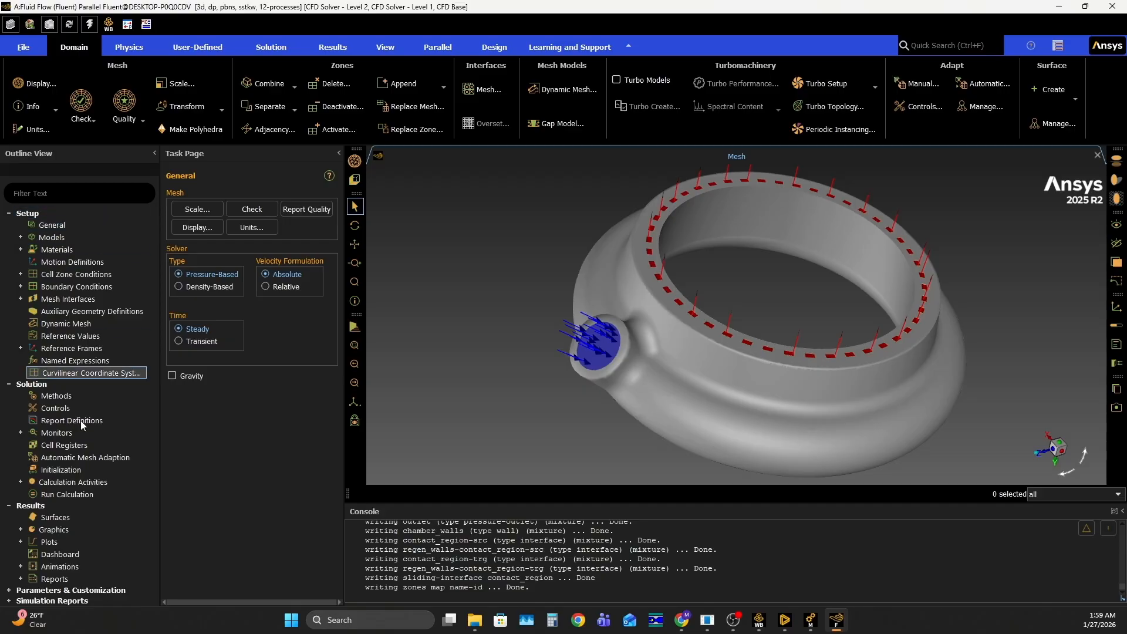
{"action": "left_click", "coordinate": [88, 124]}
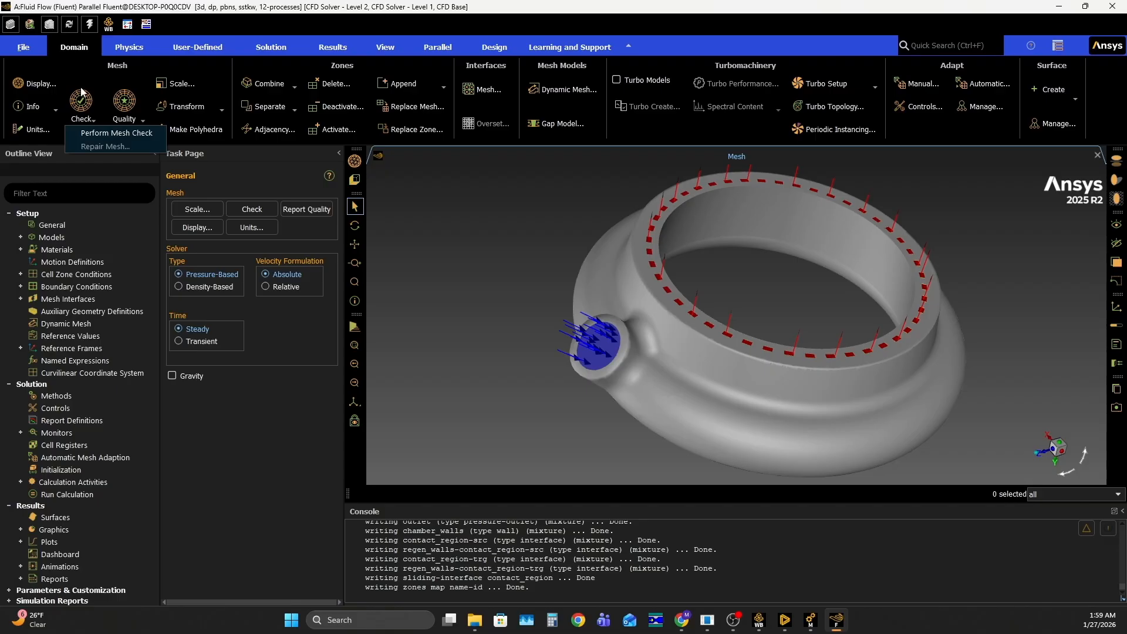
{"action": "left_click", "coordinate": [116, 134]}
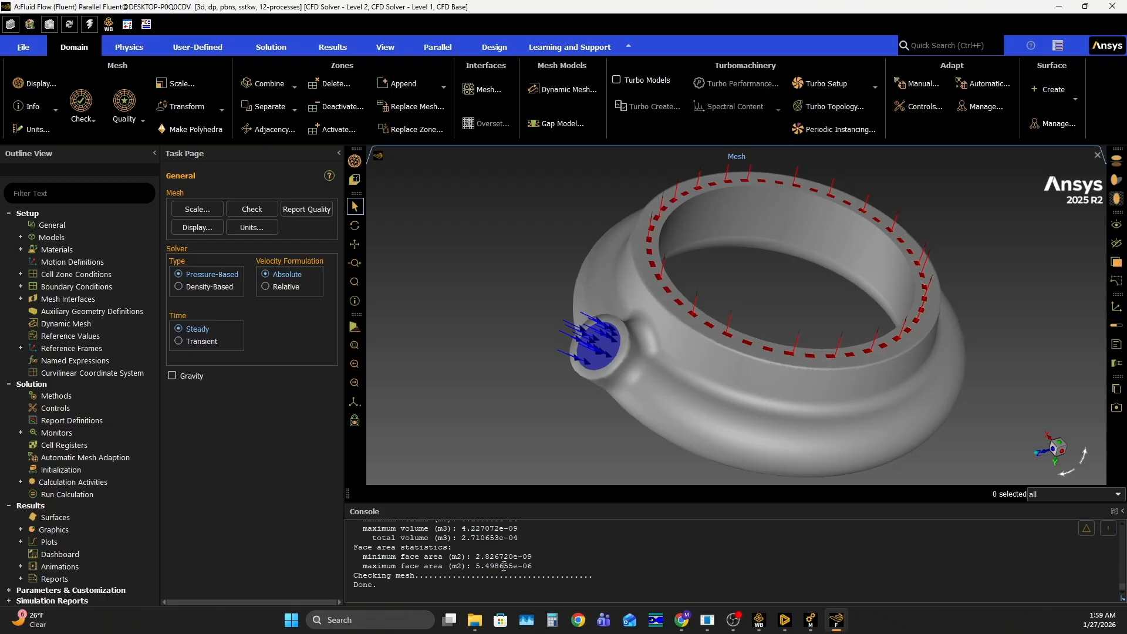
Enable the energy equation and accept the k-omega SST viscous model with correlation near-wall treatment
{"action": "left_click", "coordinate": [124, 46]}
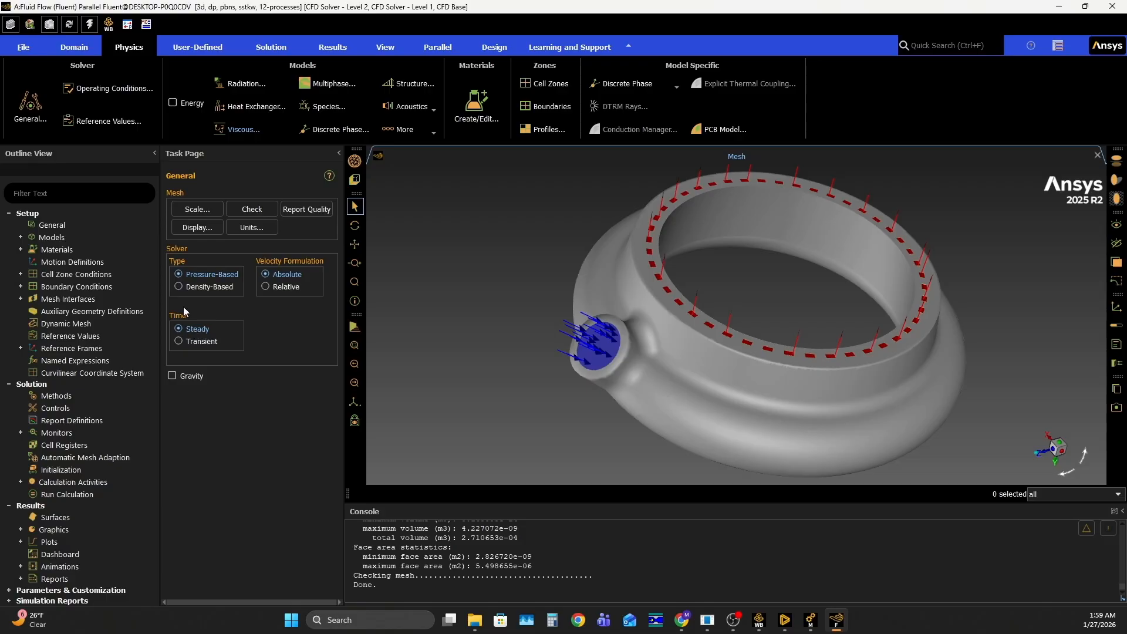
{"action": "left_click", "coordinate": [22, 238]}
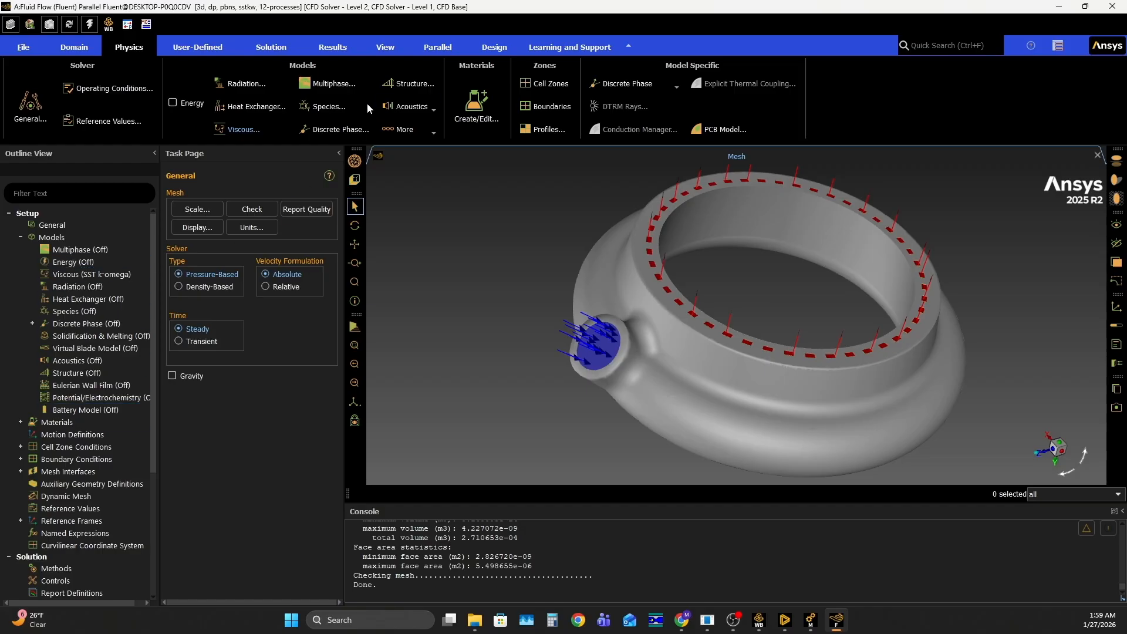
{"action": "left_click", "coordinate": [245, 130]}
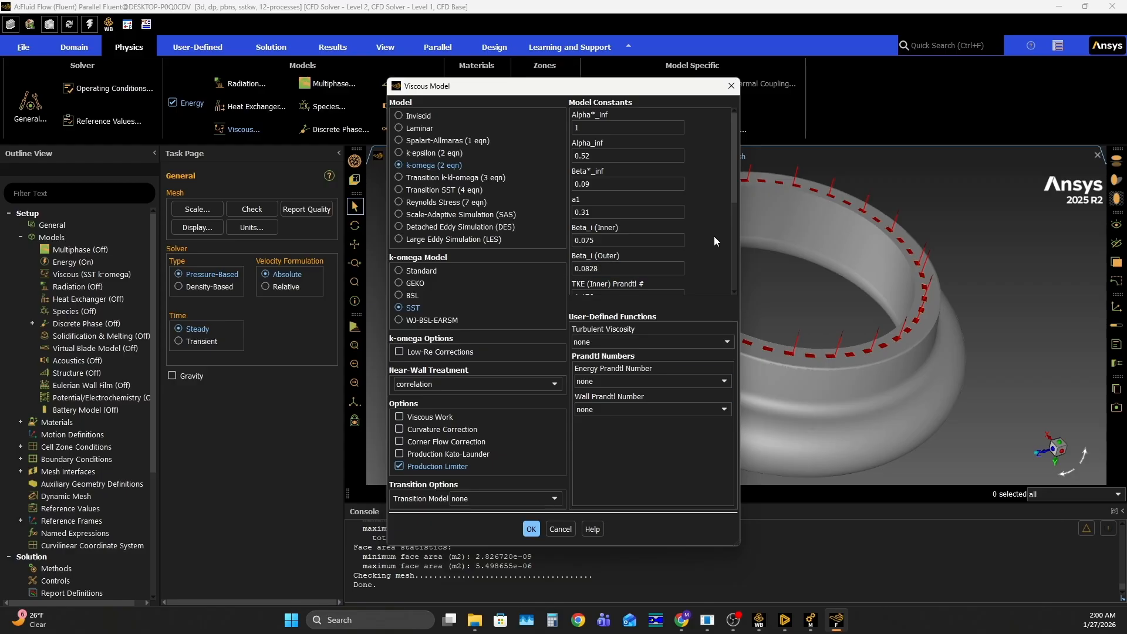
{"action": "left_click", "coordinate": [534, 529]}
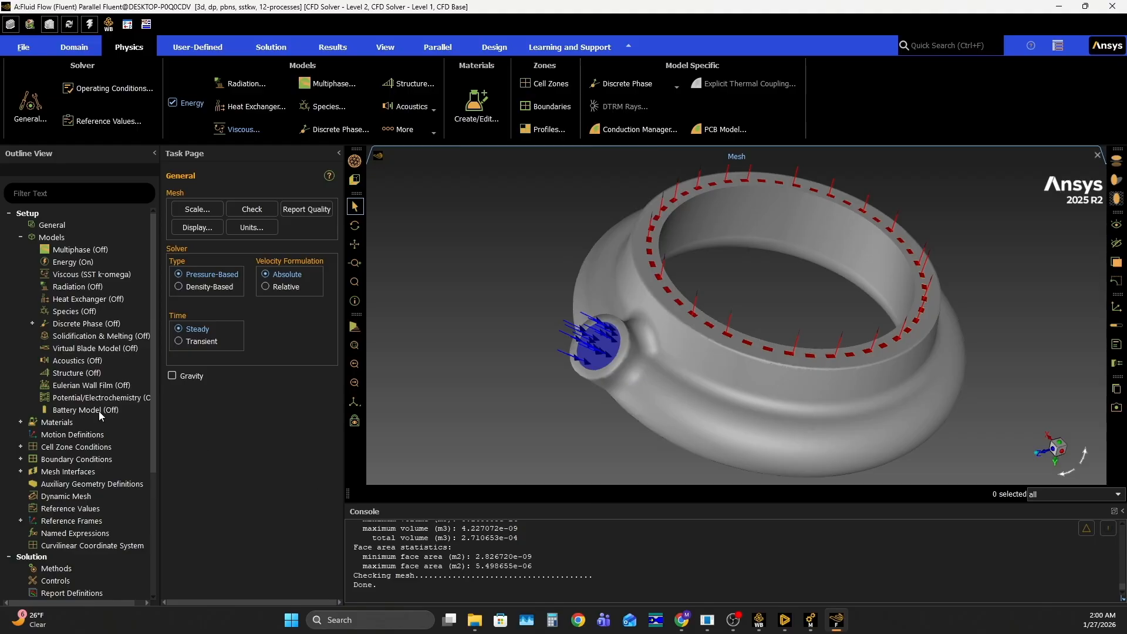
Expand the fluid and solid materials in the setup tree to review the materials already defined
{"action": "left_click", "coordinate": [21, 238]}
{"action": "left_click", "coordinate": [21, 249]}
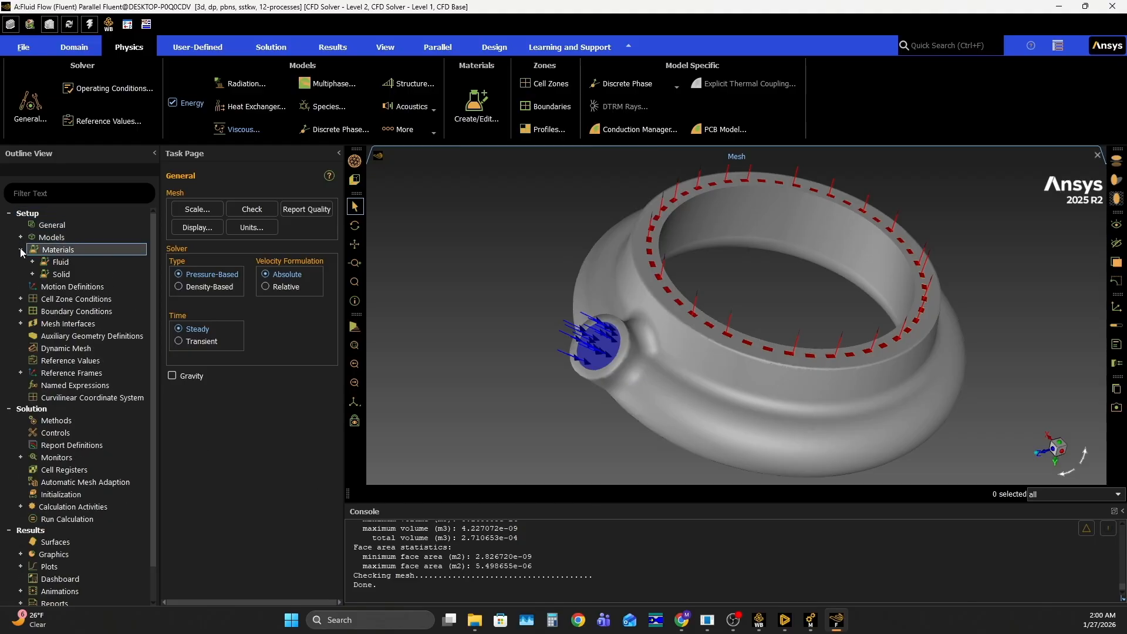
{"action": "left_click", "coordinate": [33, 260]}
{"action": "left_click", "coordinate": [32, 286]}
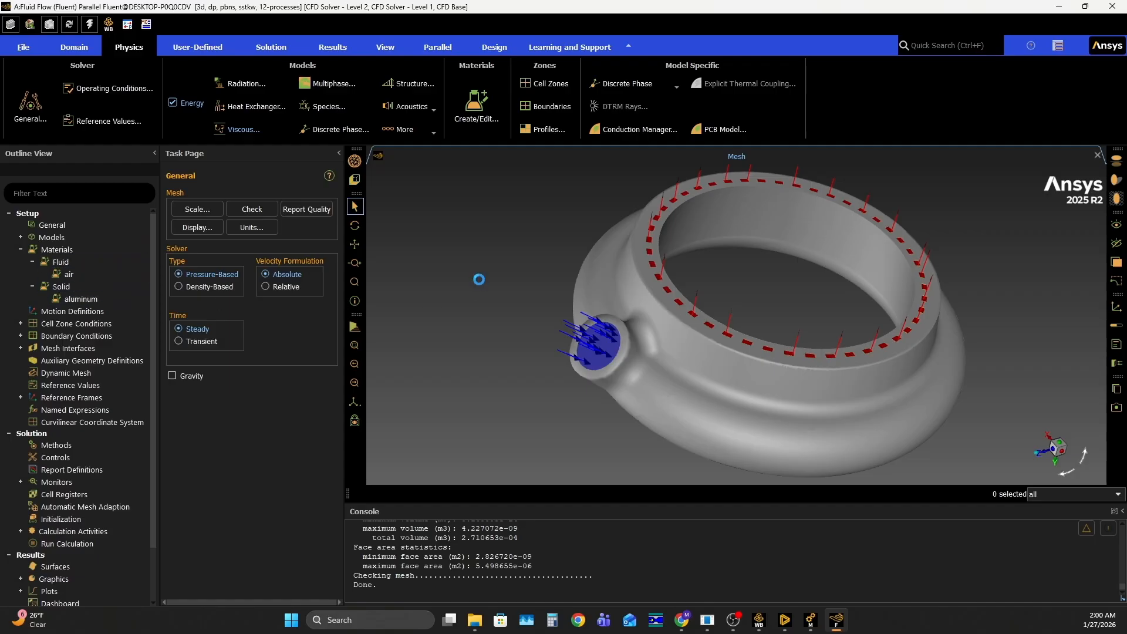
{"action": "right_click", "coordinate": [58, 263]}
{"action": "left_click", "coordinate": [74, 294]}
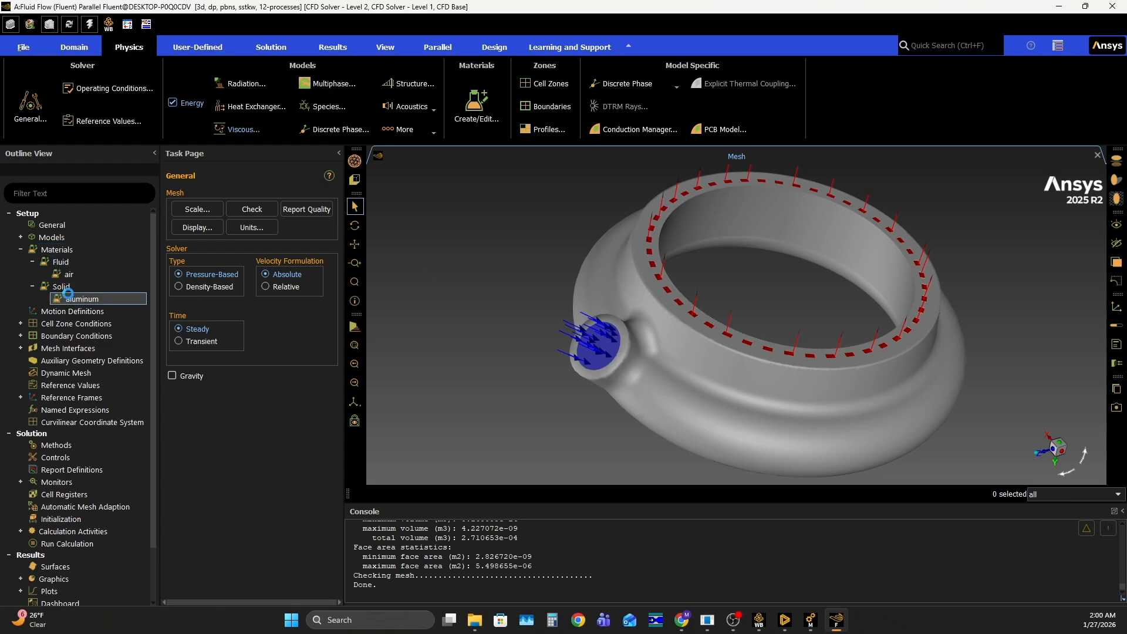
{"action": "right_click", "coordinate": [60, 288]}
{"action": "left_click", "coordinate": [542, 280]}
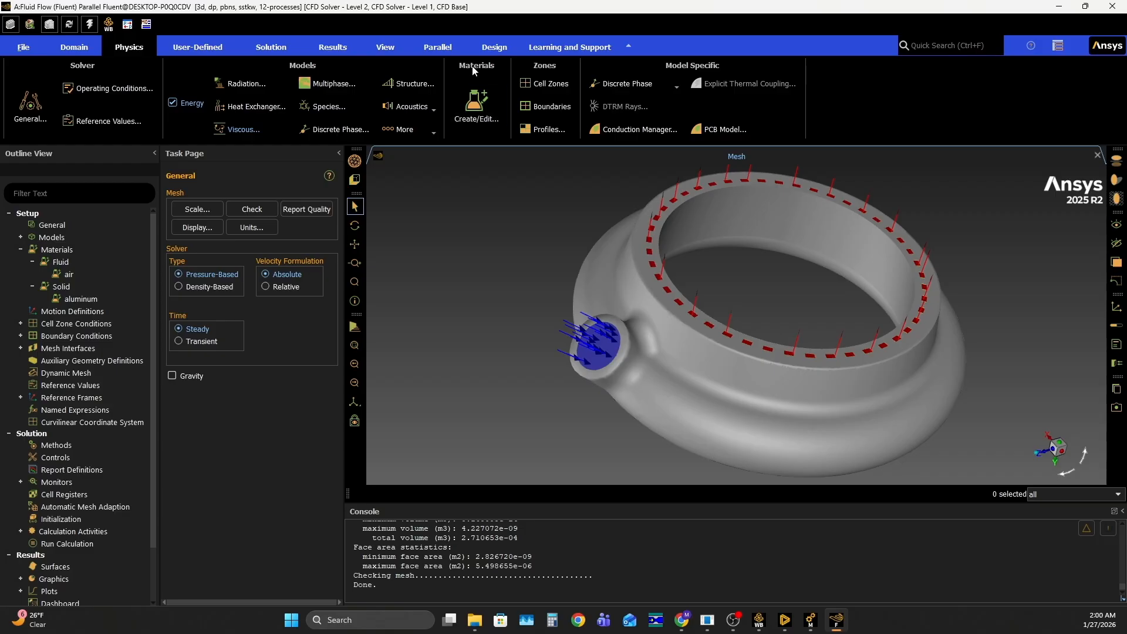
Open the Fluent materials database from the material editor and select the fluid jet-a1-fuel (c12h23<l>)
{"action": "left_click", "coordinate": [472, 114]}
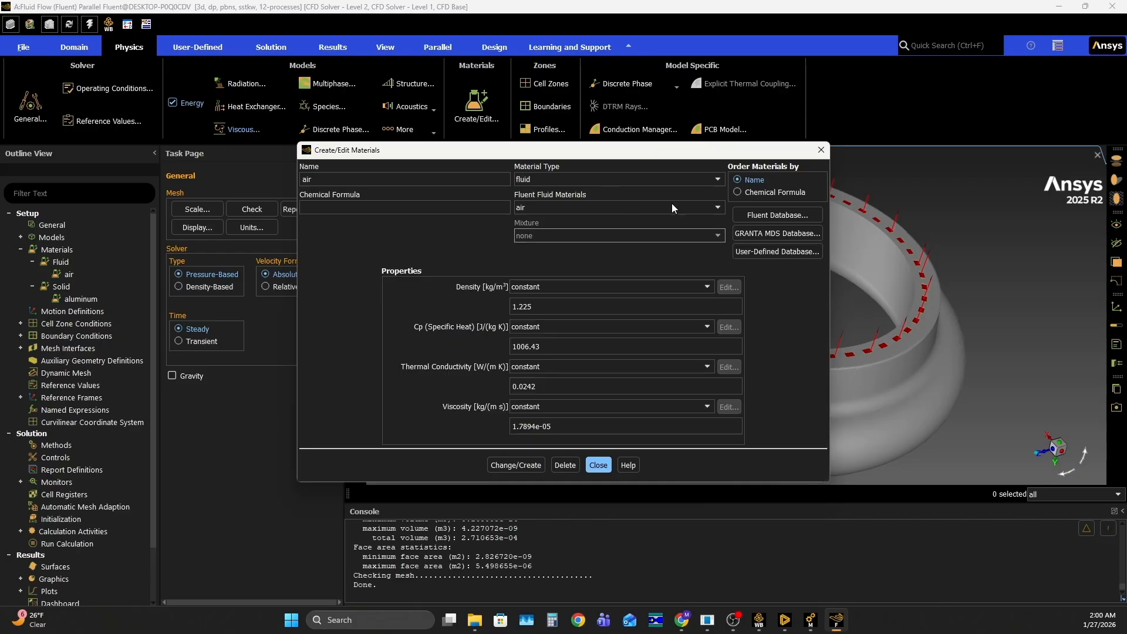
{"action": "left_click", "coordinate": [779, 216]}
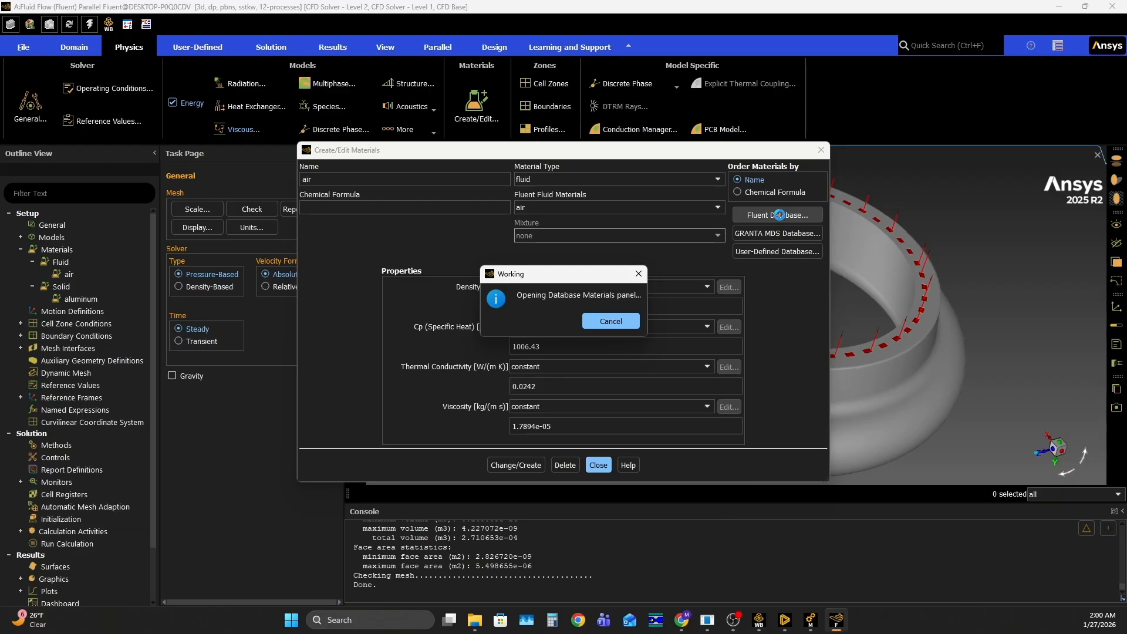
{"action": "scroll", "coordinate": [245, 390], "scroll_direction": "down", "scroll_amount": 15}
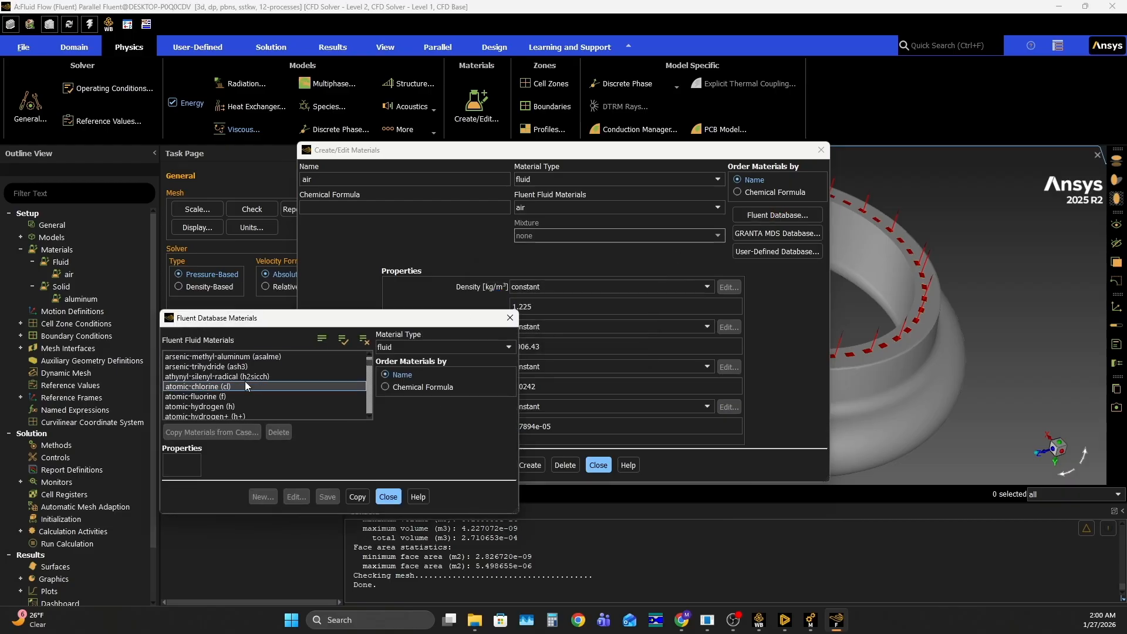
{"action": "scroll", "coordinate": [240, 389], "scroll_direction": "down", "scroll_amount": 15}
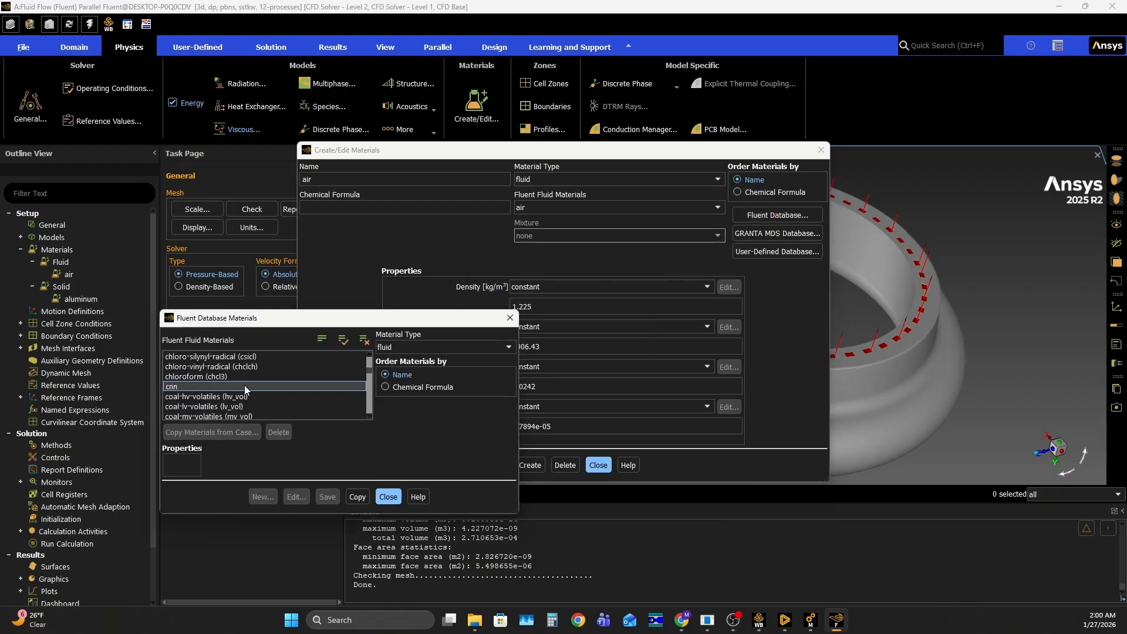
{"action": "scroll", "coordinate": [232, 386], "scroll_direction": "down", "scroll_amount": 15}
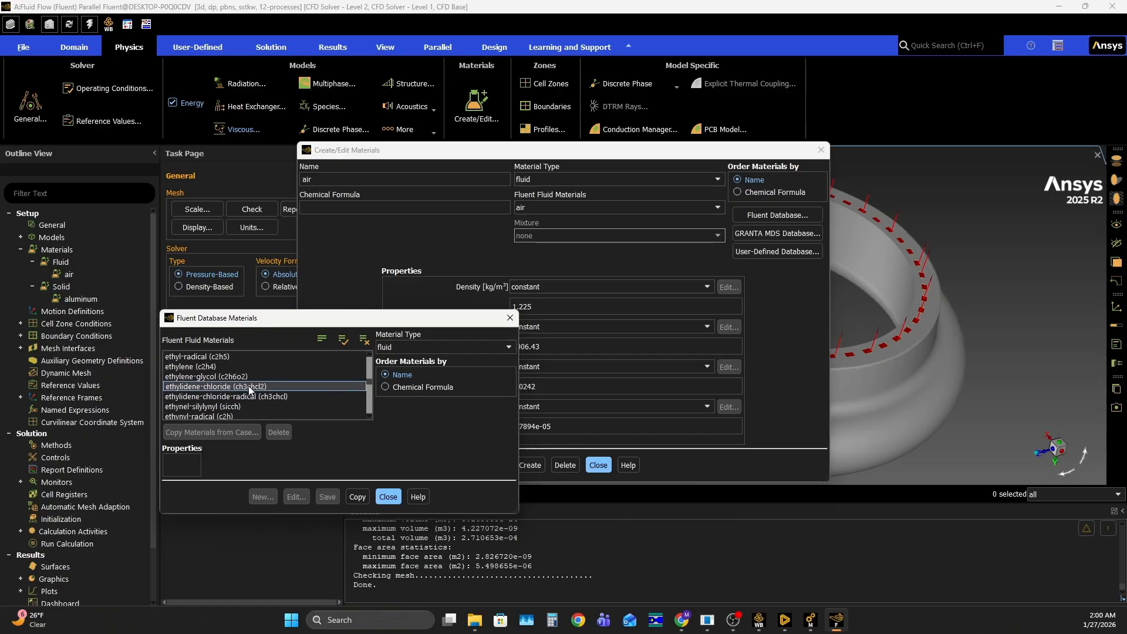
{"action": "scroll", "coordinate": [221, 379], "scroll_direction": "down", "scroll_amount": 10}
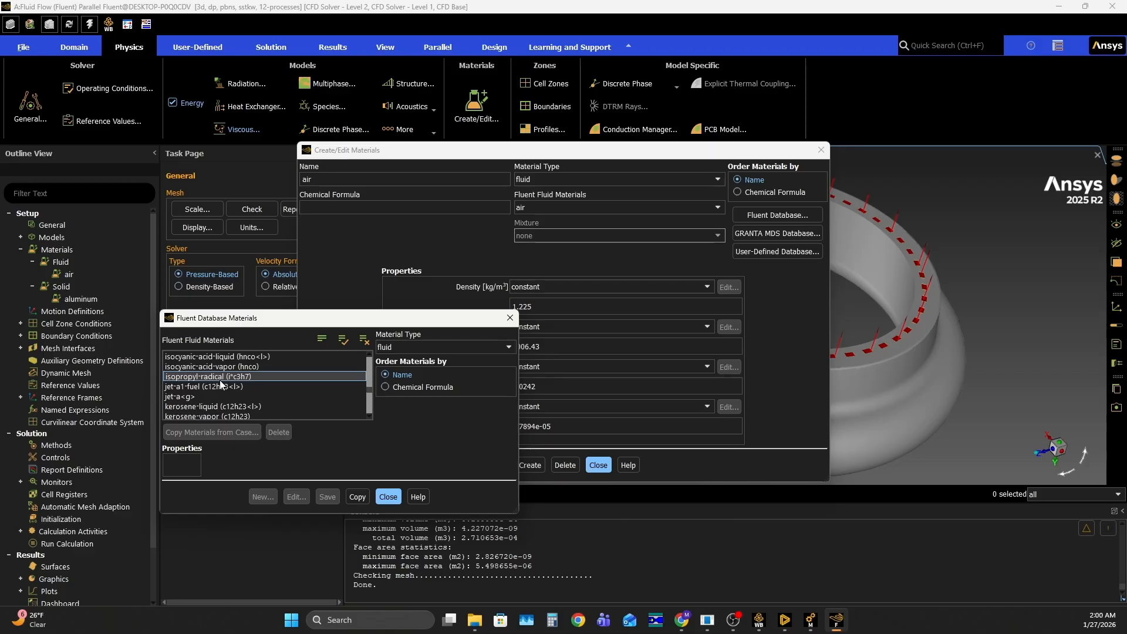
{"action": "scroll", "coordinate": [220, 379], "scroll_direction": "up", "scroll_amount": 4}
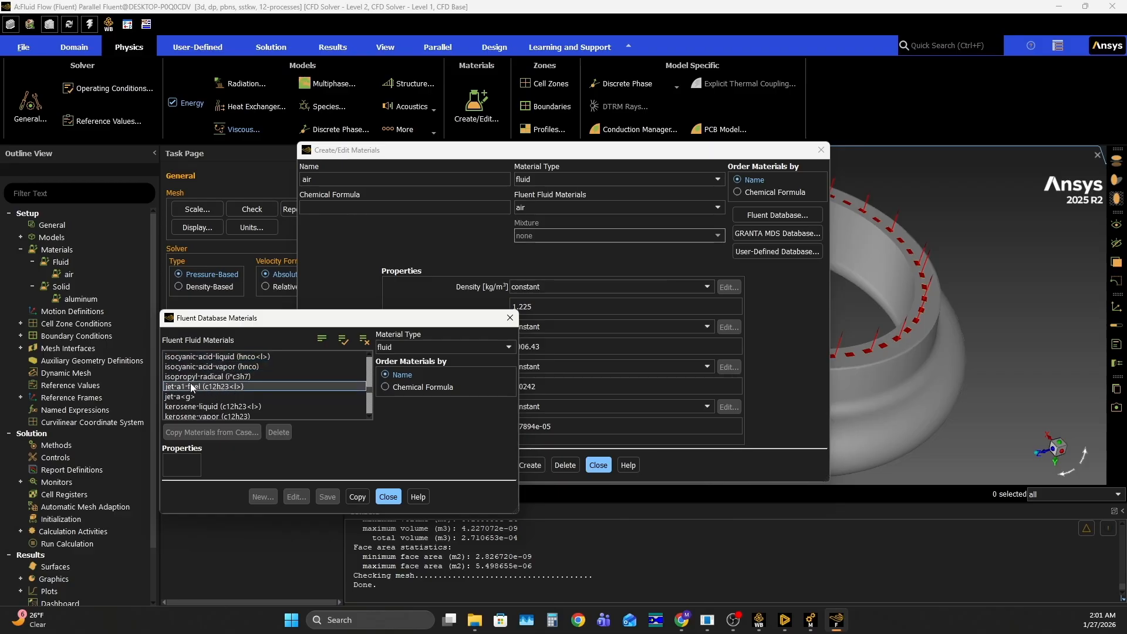
{"action": "left_click", "coordinate": [226, 387]}
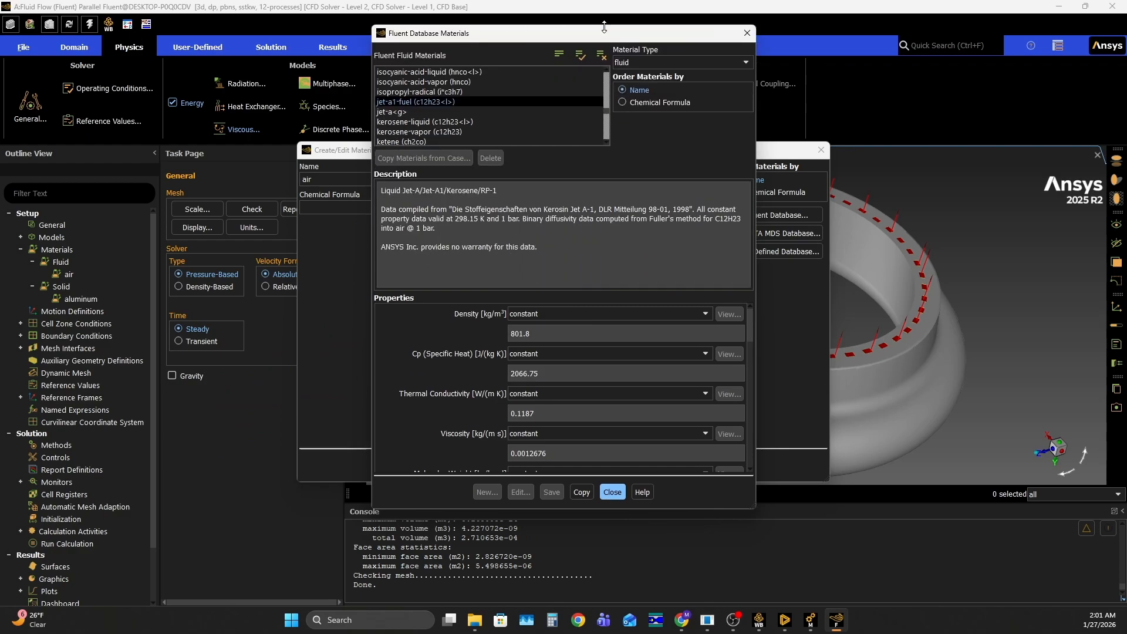
Set the jet-a1-fuel density to a piecewise-polynomial profile and close the profile plot after viewing it
{"action": "left_click", "coordinate": [536, 313]}
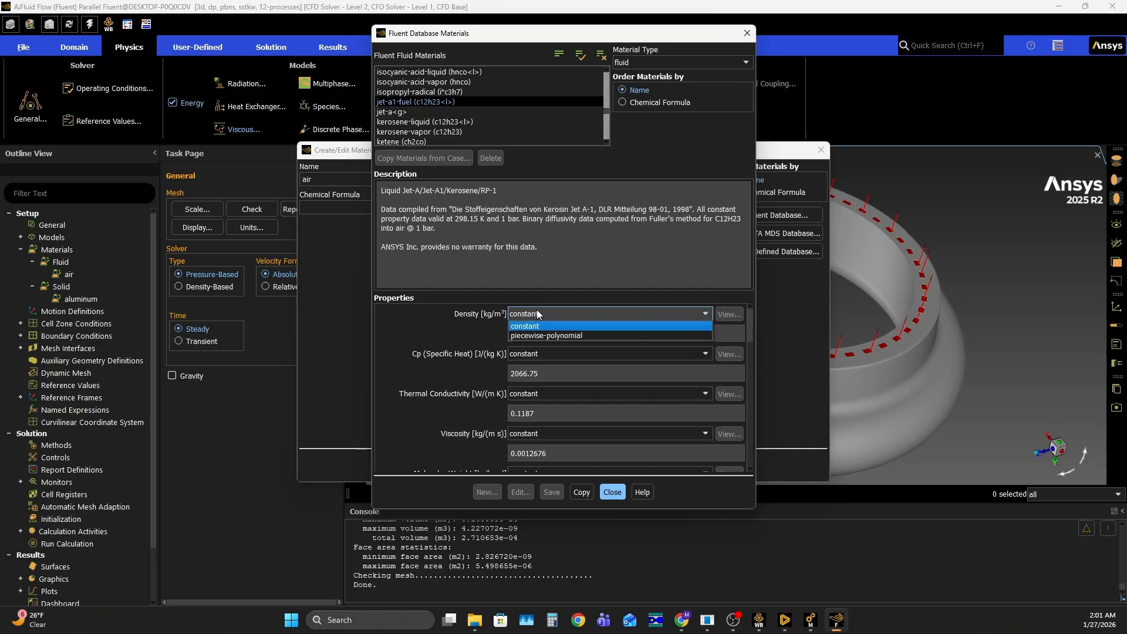
{"action": "left_click", "coordinate": [524, 316]}
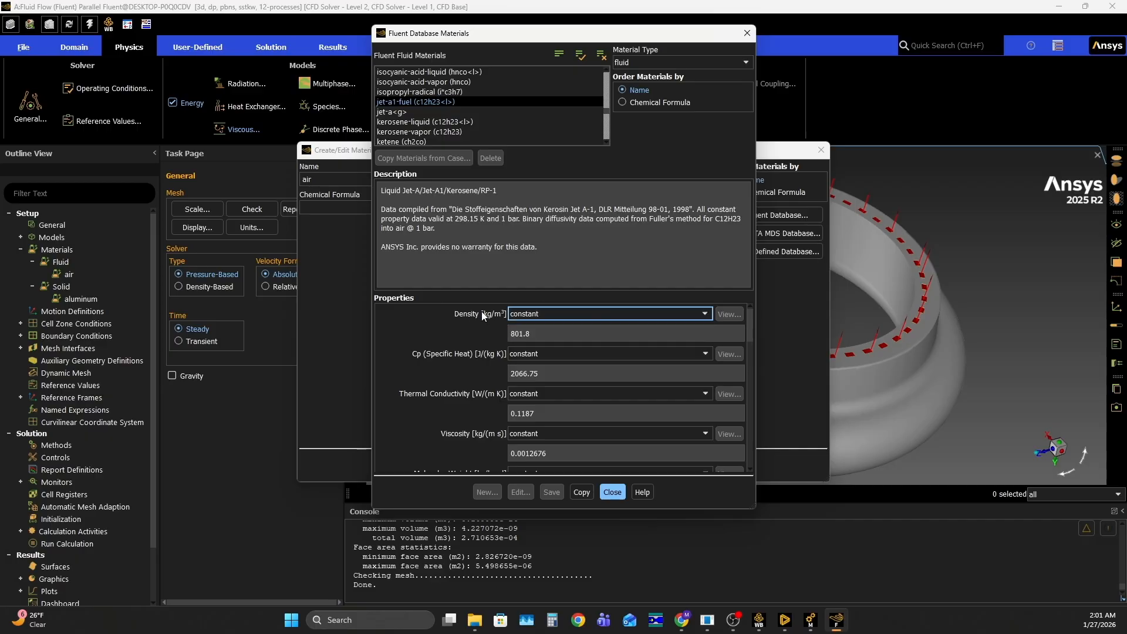
{"action": "left_click", "coordinate": [535, 313]}
{"action": "left_click", "coordinate": [546, 335]}
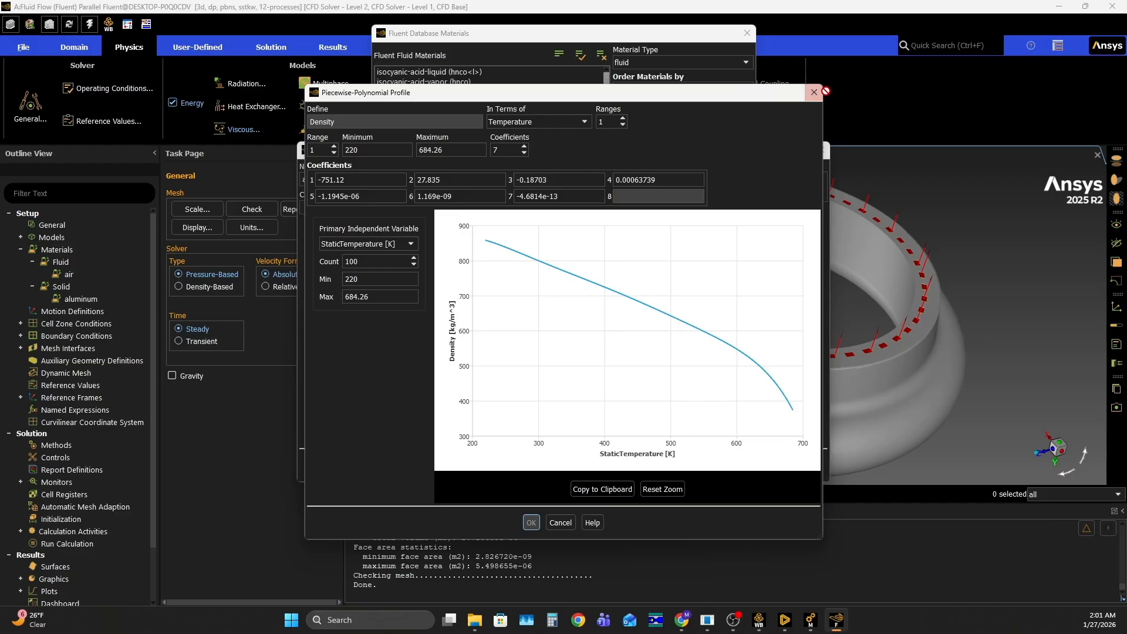
{"action": "left_click_drag", "start_coordinate": [793, 99], "coordinate": [508, 98]}
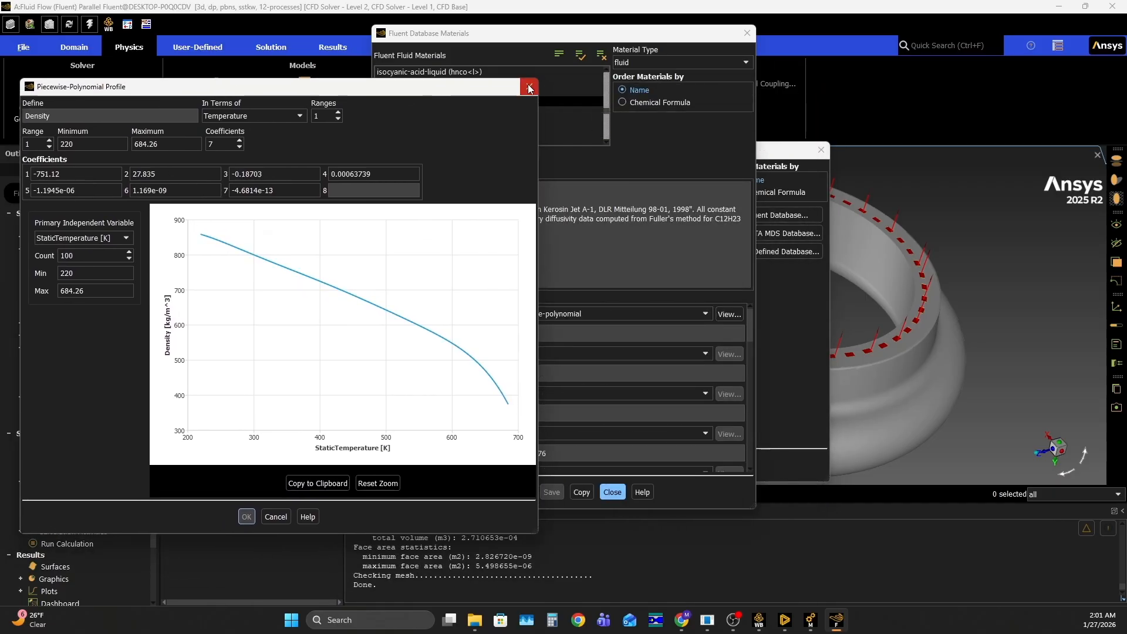
{"action": "left_click", "coordinate": [529, 86]}
Set the fuel's specific heat (Cp) to piecewise-polynomial and close its profile plot
{"action": "scroll", "coordinate": [452, 352], "scroll_direction": "down", "scroll_amount": 1}
{"action": "scroll", "coordinate": [452, 352], "scroll_direction": "down", "scroll_amount": 1}
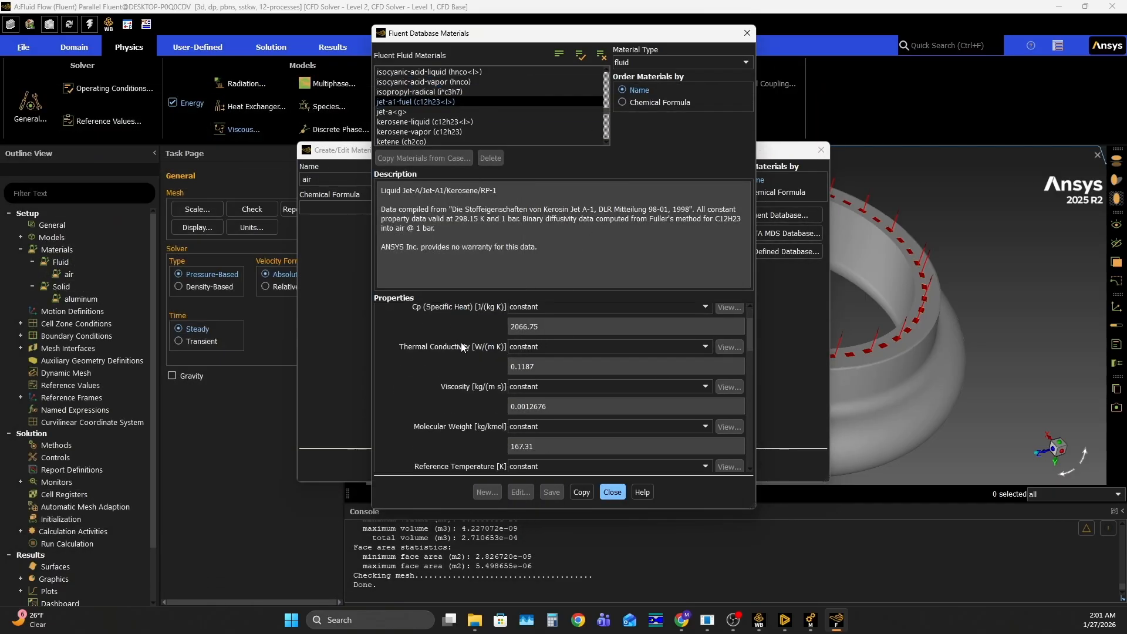
{"action": "scroll", "coordinate": [470, 349], "scroll_direction": "up", "scroll_amount": 1}
{"action": "left_click", "coordinate": [517, 330]}
{"action": "left_click", "coordinate": [531, 351]}
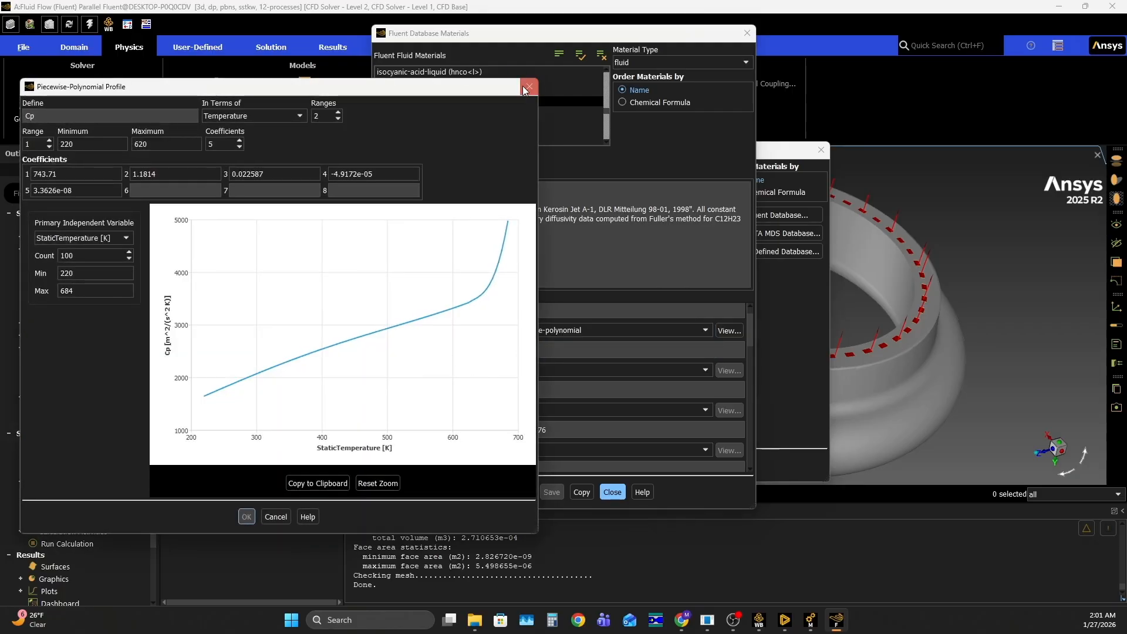
{"action": "left_click", "coordinate": [528, 87]}
Set the fuel's thermal conductivity and viscosity to piecewise-polynomial, closing each profile plot
{"action": "scroll", "coordinate": [480, 330], "scroll_direction": "down", "scroll_amount": 1}
{"action": "left_click", "coordinate": [519, 348]}
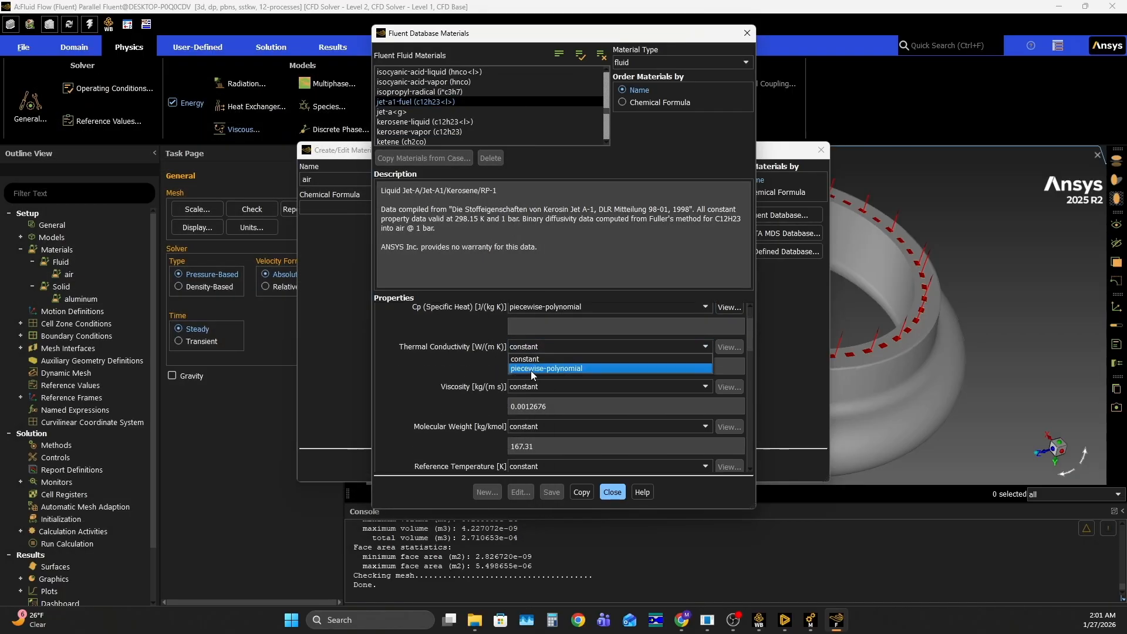
{"action": "left_click", "coordinate": [531, 371]}
{"action": "left_click", "coordinate": [529, 86]}
{"action": "scroll", "coordinate": [503, 332], "scroll_direction": "down", "scroll_amount": 1}
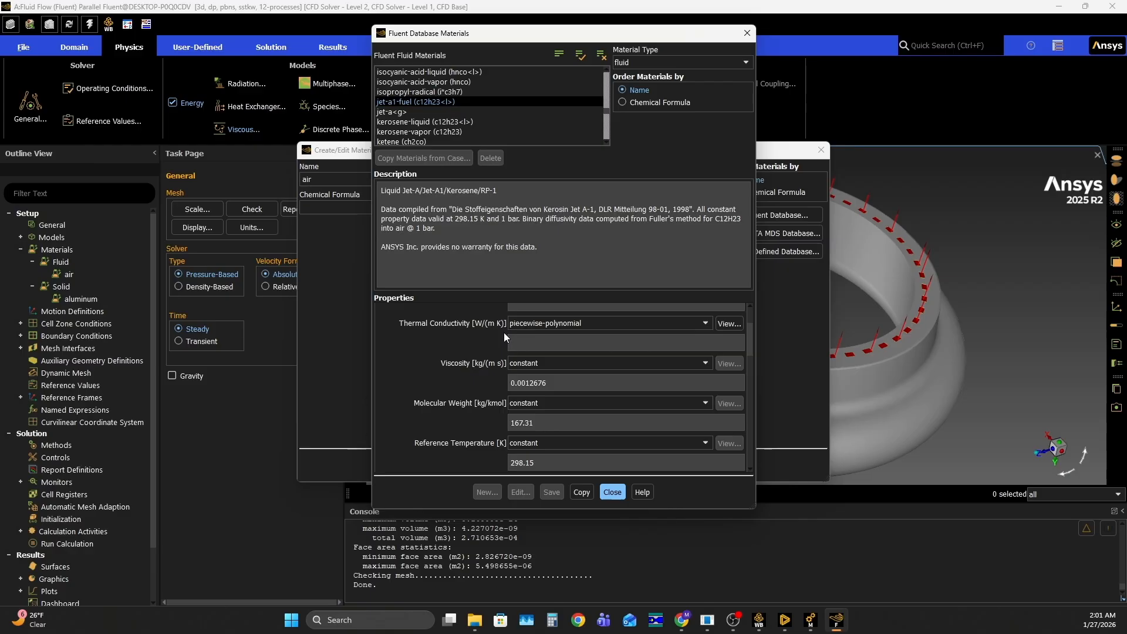
{"action": "left_click", "coordinate": [540, 368]}
{"action": "left_click", "coordinate": [534, 383]}
{"action": "left_click", "coordinate": [517, 89]}
Check the definition options for molecular weight, and set the fuel's latent heat to piecewise-polynomial
{"action": "scroll", "coordinate": [495, 383], "scroll_direction": "down", "scroll_amount": 1}
{"action": "left_click", "coordinate": [513, 384]}
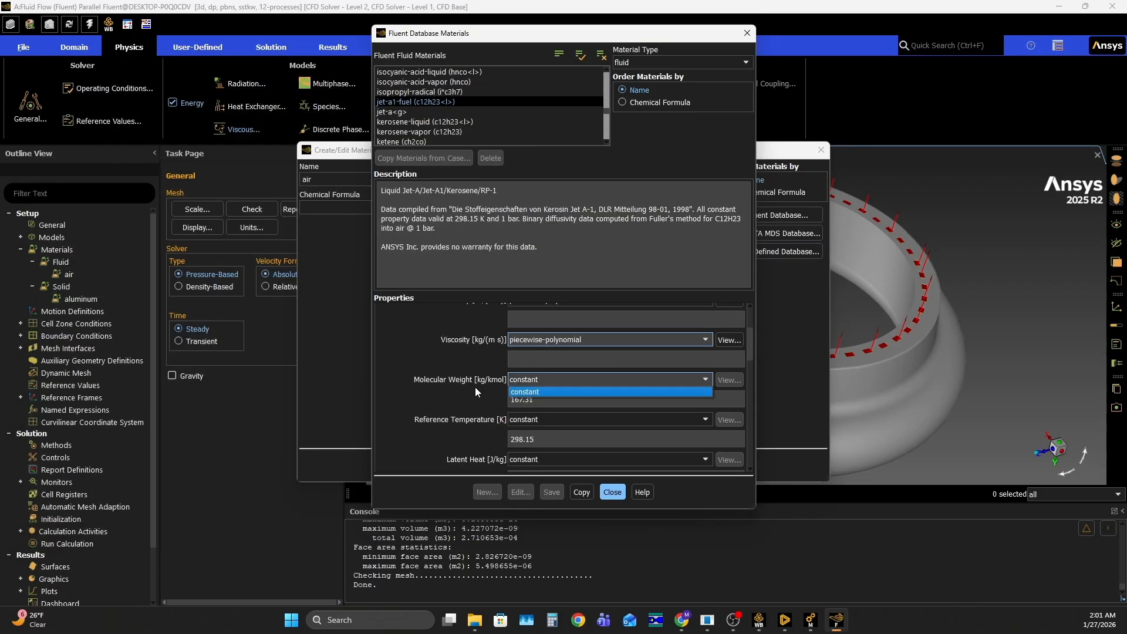
{"action": "left_click", "coordinate": [480, 386]}
{"action": "scroll", "coordinate": [472, 388], "scroll_direction": "down", "scroll_amount": 1}
{"action": "scroll", "coordinate": [471, 386], "scroll_direction": "down", "scroll_amount": 1}
{"action": "scroll", "coordinate": [464, 376], "scroll_direction": "down", "scroll_amount": 1}
{"action": "left_click", "coordinate": [530, 343]}
{"action": "left_click", "coordinate": [523, 364]}
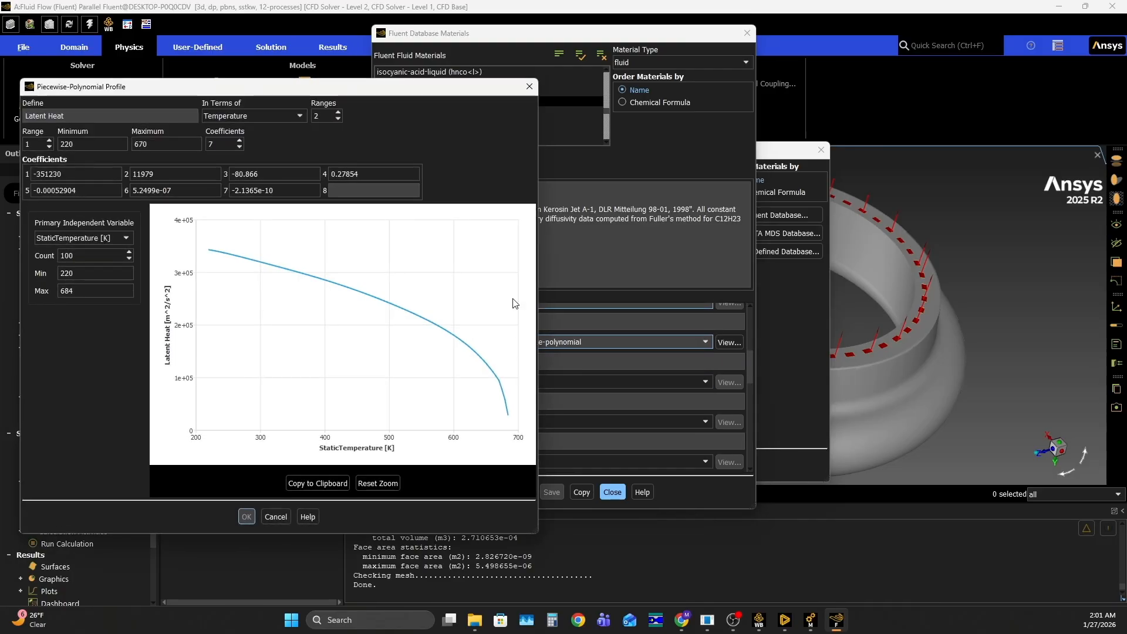
{"action": "left_click", "coordinate": [529, 87]}
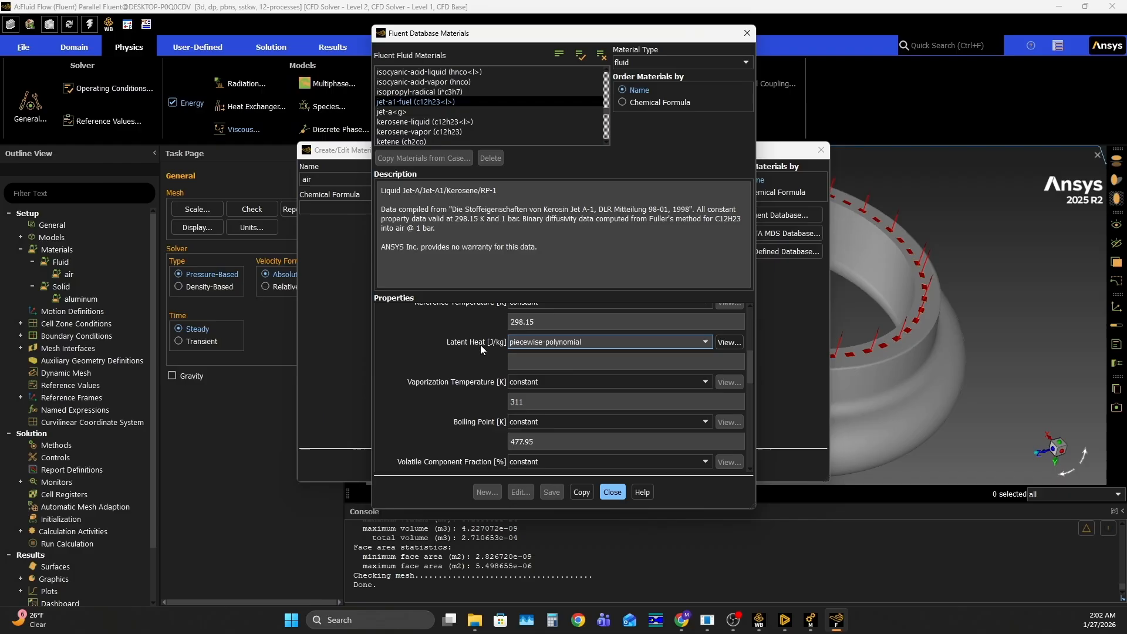
Review the remaining jet-a1-fuel properties from vaporization temperature to acentric factor, checking the vaporization temperature's definition options
{"action": "scroll", "coordinate": [499, 352], "scroll_direction": "down", "scroll_amount": 2}
{"action": "left_click", "coordinate": [528, 335]}
{"action": "left_click", "coordinate": [464, 369]}
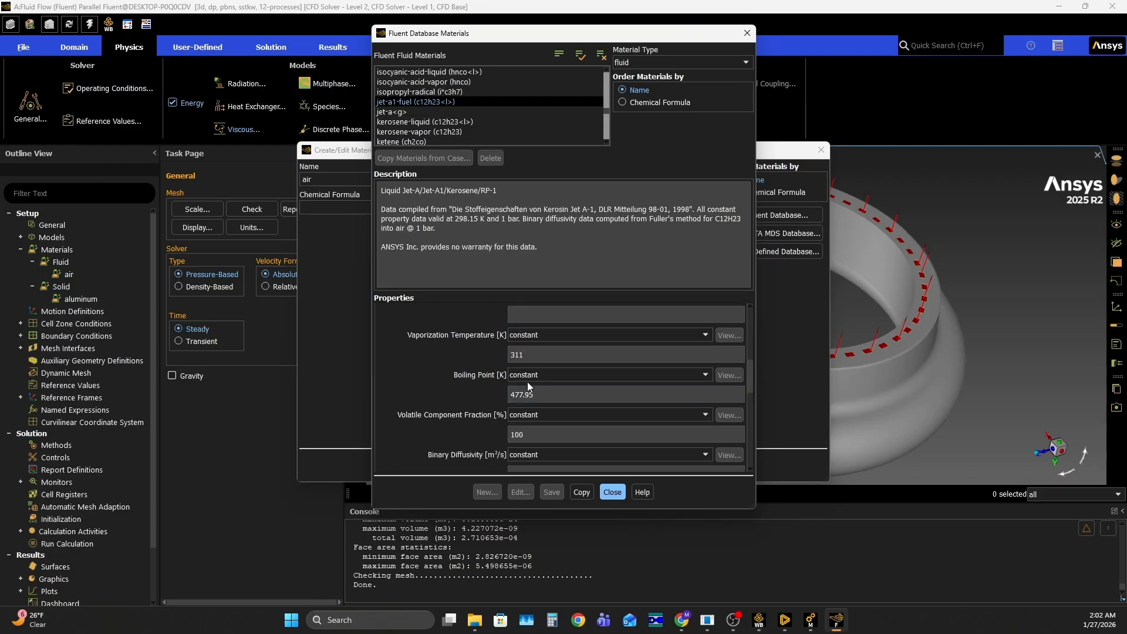
{"action": "scroll", "coordinate": [456, 381], "scroll_direction": "down", "scroll_amount": 1}
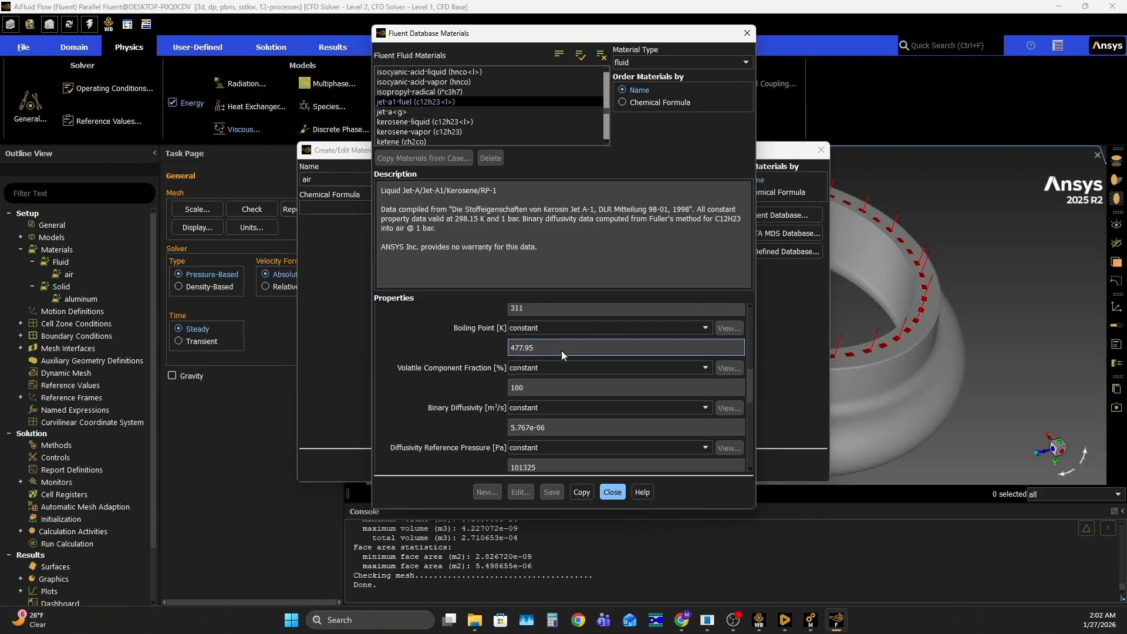
{"action": "scroll", "coordinate": [524, 358], "scroll_direction": "down", "scroll_amount": 5}
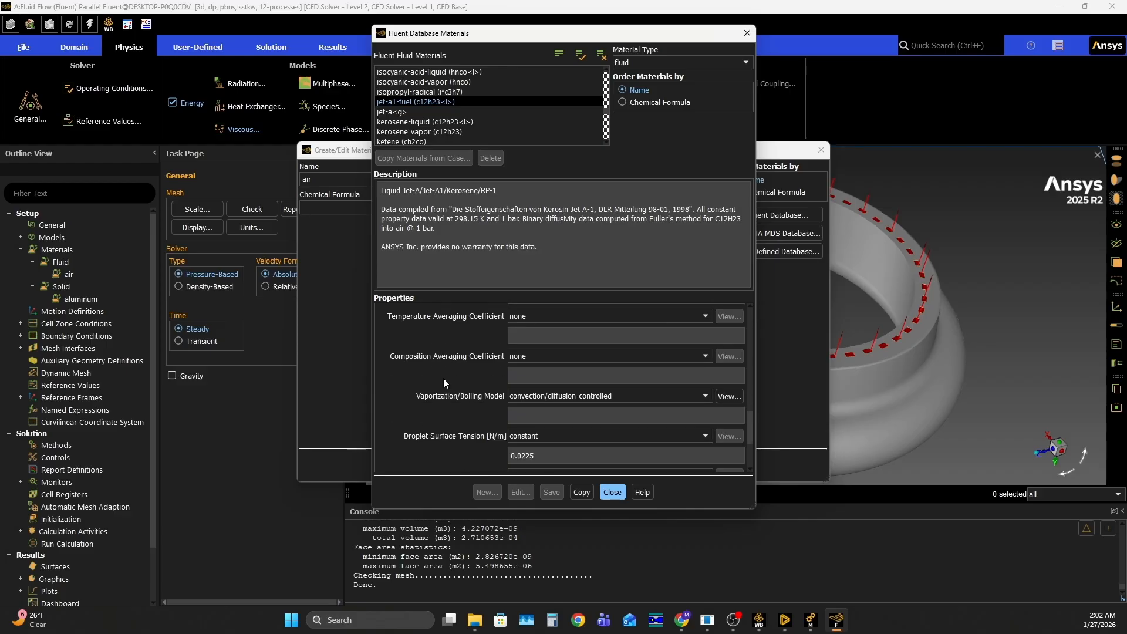
{"action": "scroll", "coordinate": [449, 380], "scroll_direction": "down", "scroll_amount": 2}
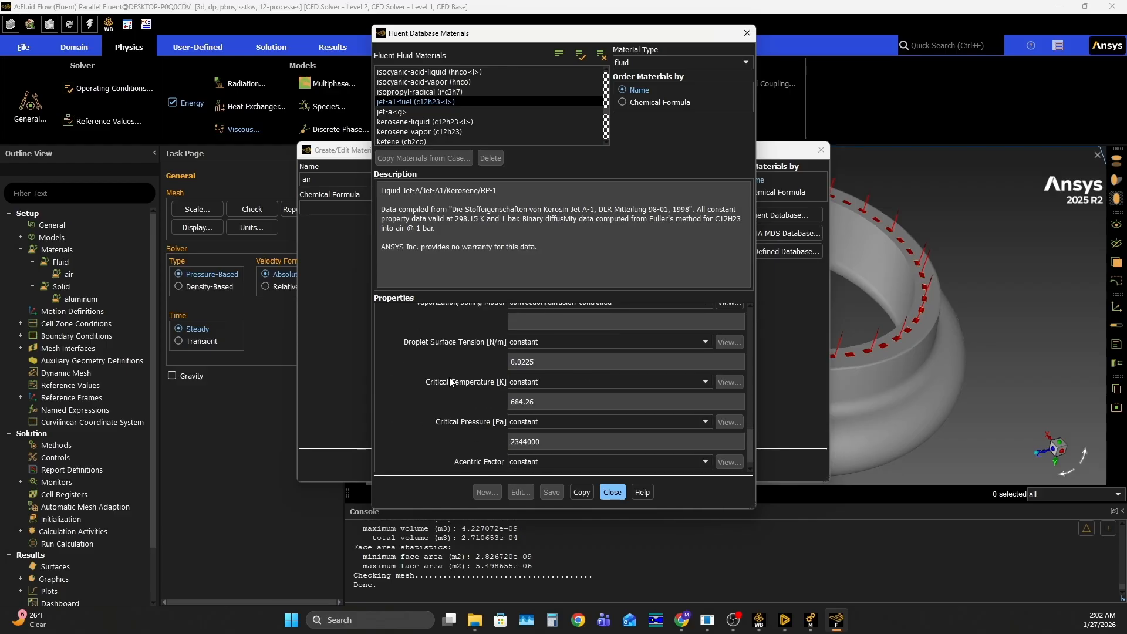
{"action": "scroll", "coordinate": [449, 383], "scroll_direction": "down", "scroll_amount": 1}
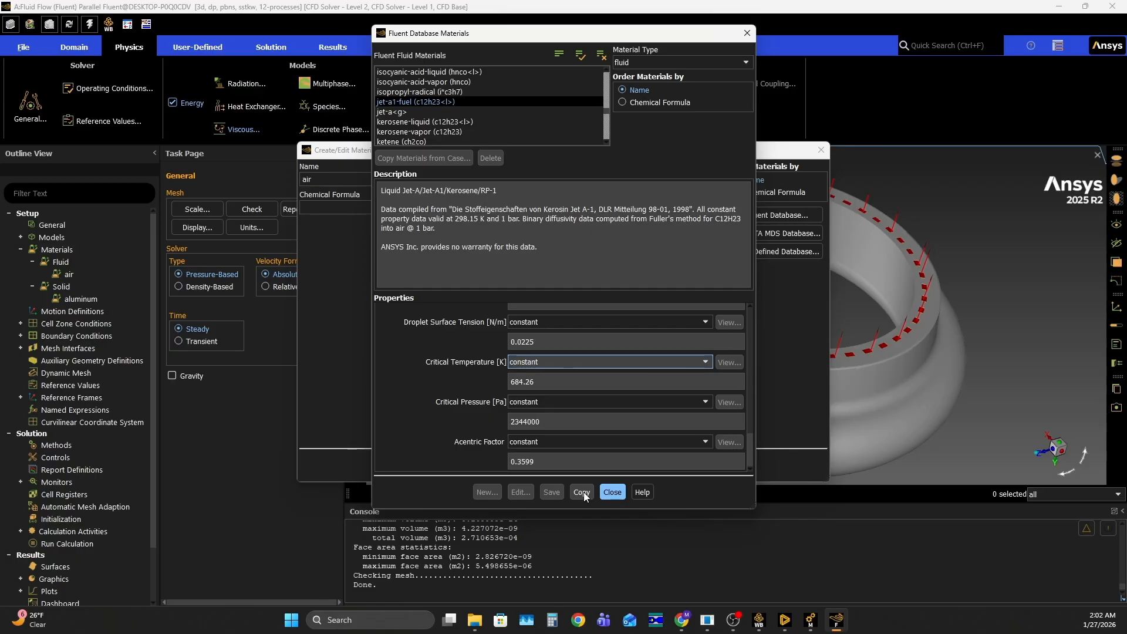
Copy jet-a1-fuel into the case, close the database and expand the fluid materials in the setup tree
{"action": "left_click", "coordinate": [584, 492]}
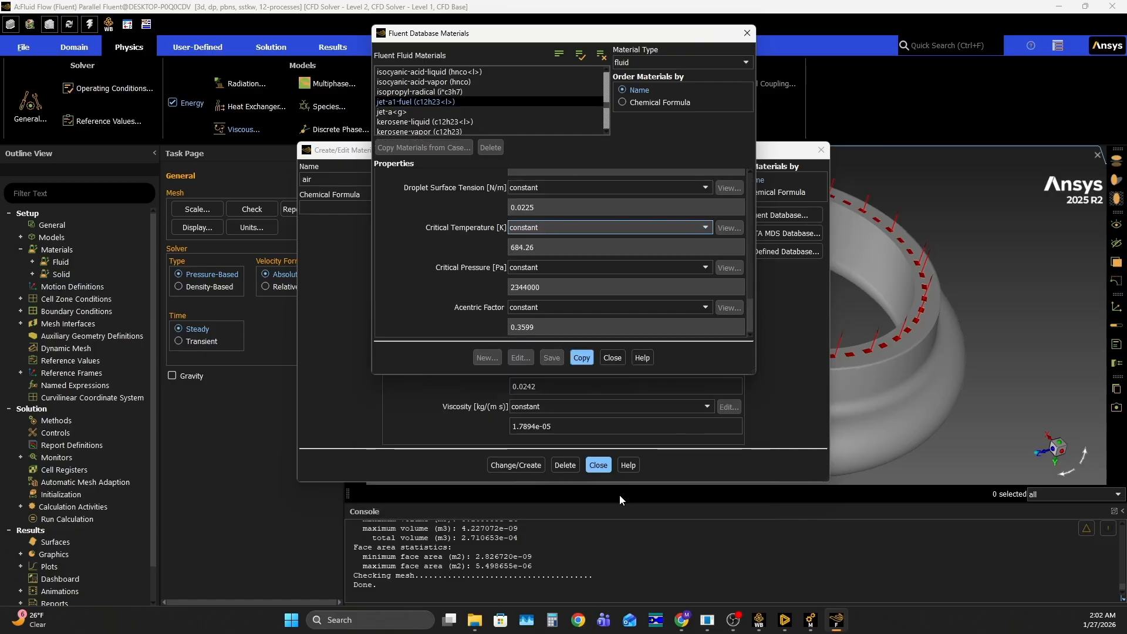
{"action": "left_click", "coordinate": [613, 358]}
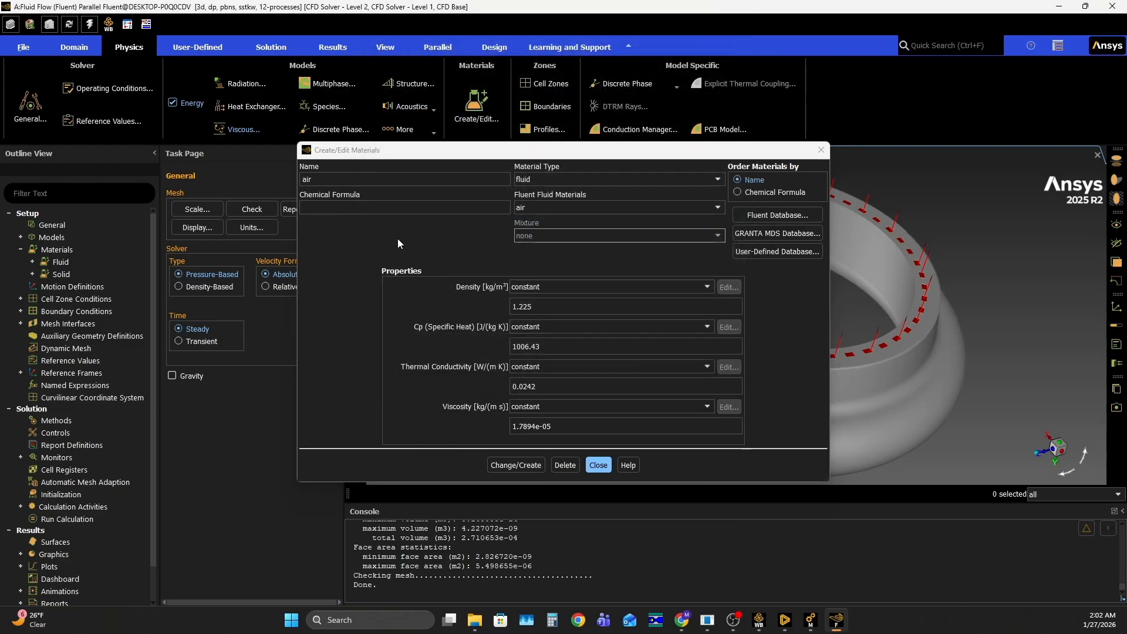
{"action": "left_click", "coordinate": [33, 261]}
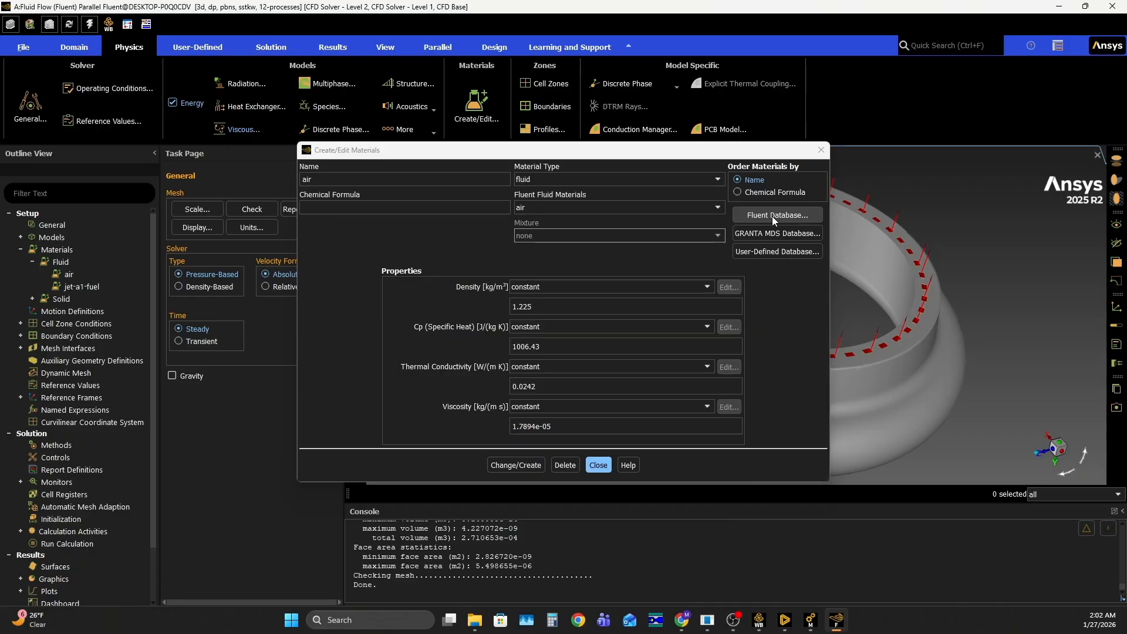
Switch the material editor to solid and open the GRANTA MDS database with its material type set to solid
{"action": "left_click", "coordinate": [551, 176]}
{"action": "left_click", "coordinate": [530, 201]}
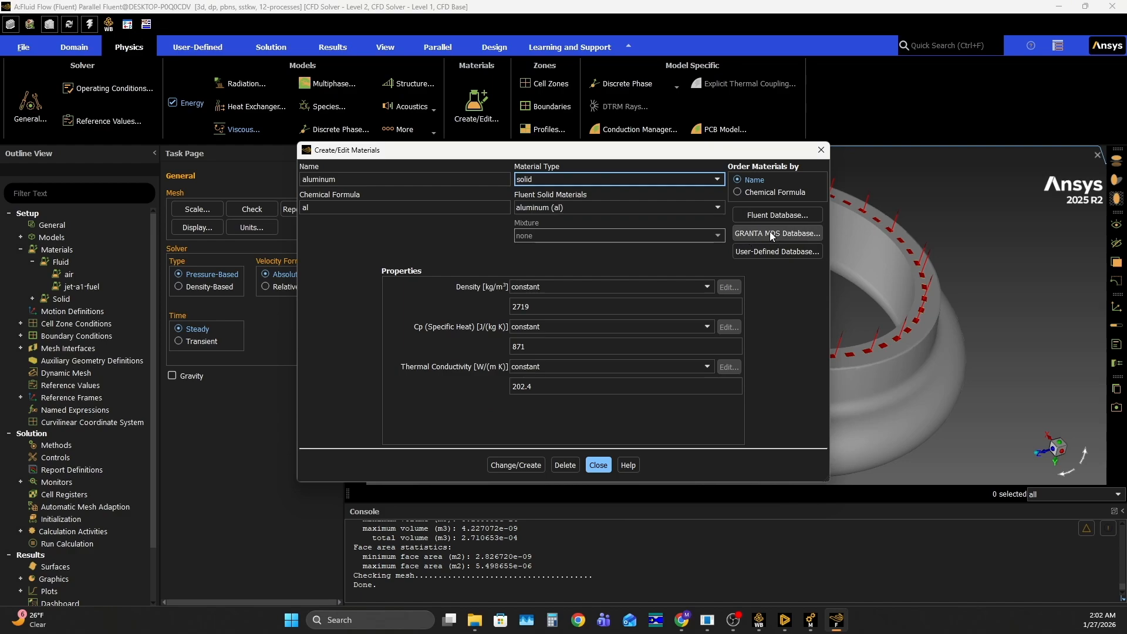
{"action": "left_click", "coordinate": [787, 234]}
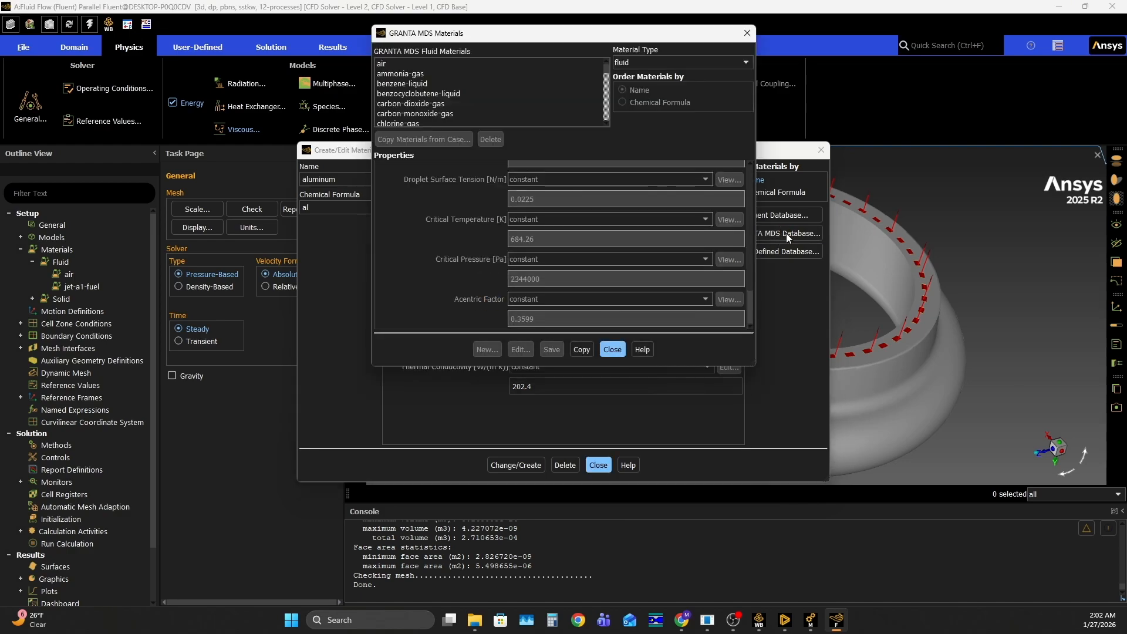
{"action": "left_click", "coordinate": [481, 81]}
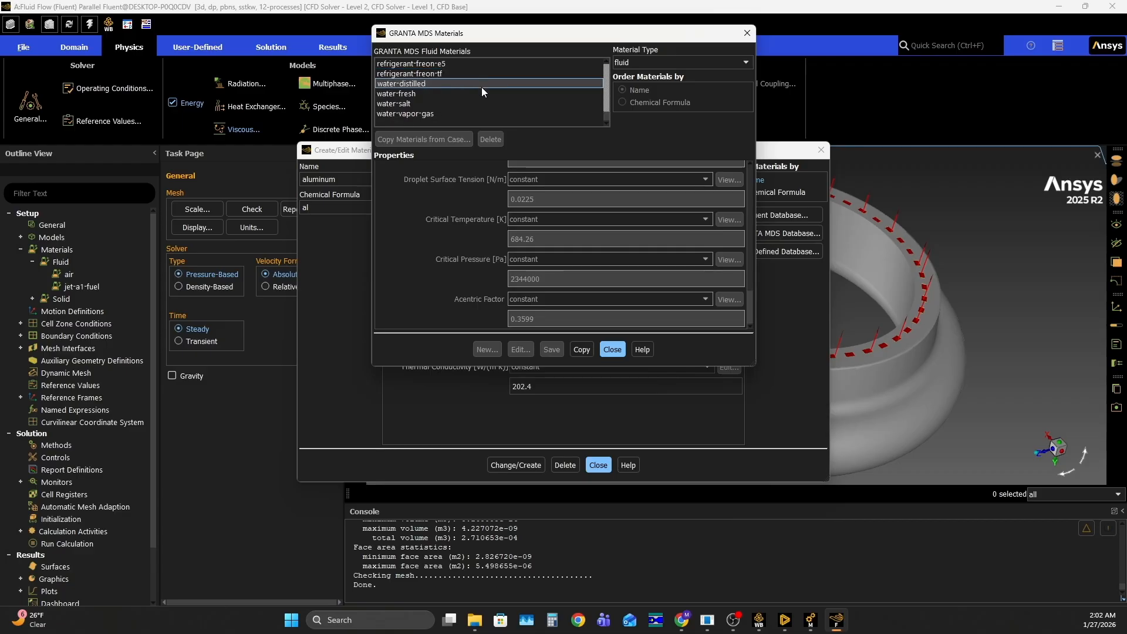
{"action": "left_click", "coordinate": [482, 86]}
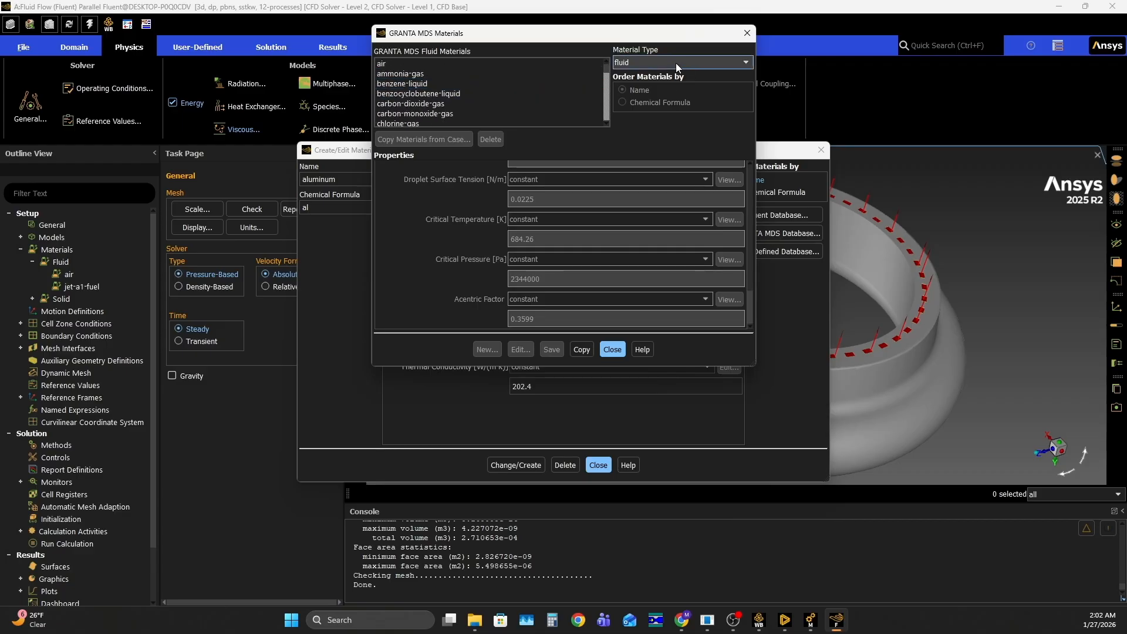
{"action": "left_click", "coordinate": [643, 61]}
{"action": "left_click", "coordinate": [643, 81]}
Select copper-alloy-c18200 among the GRANTA MDS solid materials
{"action": "scroll", "coordinate": [497, 80], "scroll_direction": "down", "scroll_amount": 15}
{"action": "scroll", "coordinate": [487, 85], "scroll_direction": "down", "scroll_amount": 15}
{"action": "scroll", "coordinate": [481, 82], "scroll_direction": "down", "scroll_amount": 10}
{"action": "scroll", "coordinate": [473, 74], "scroll_direction": "up", "scroll_amount": 2}
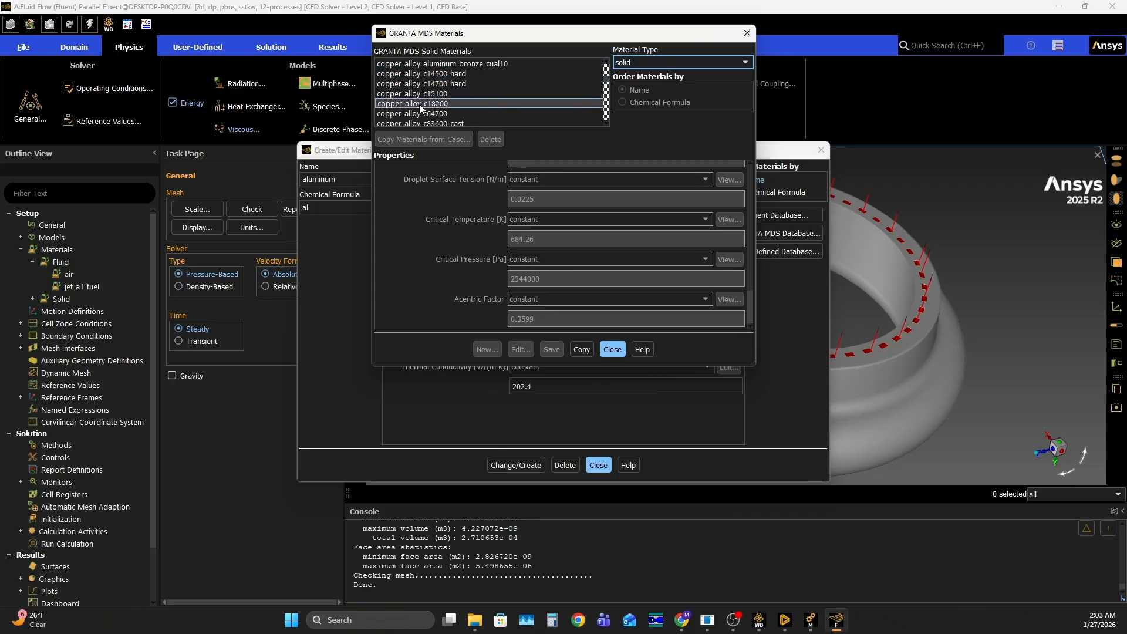
{"action": "left_click", "coordinate": [442, 104]}
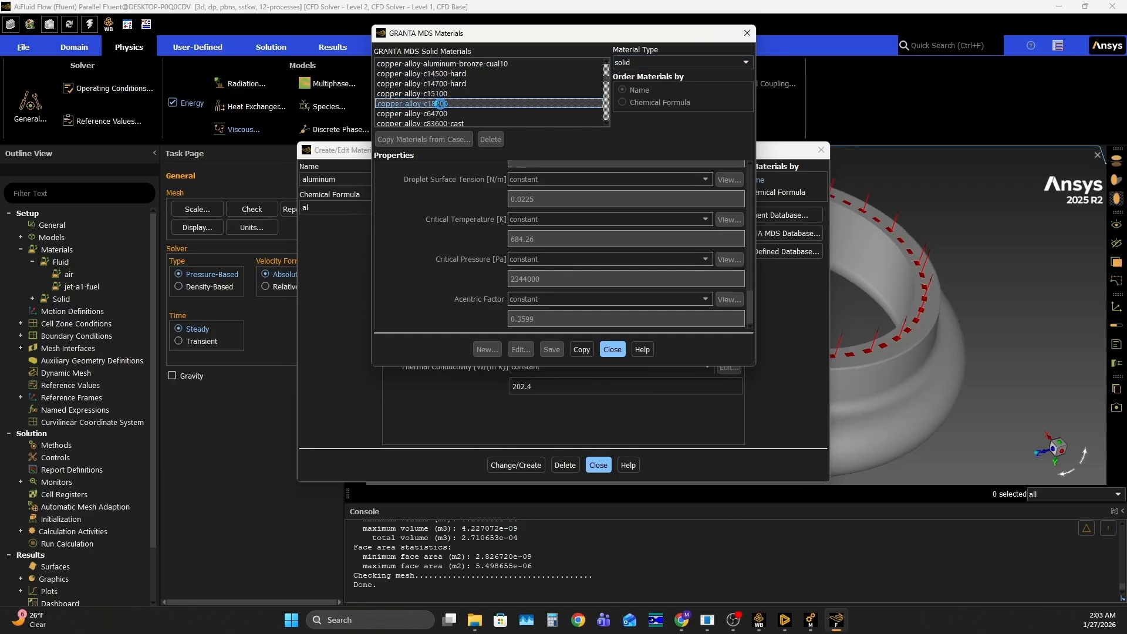
Review the copper-alloy-c18200 properties from density through thermal conductivity and Young's modulus to thermal expansion
{"action": "scroll", "coordinate": [407, 279], "scroll_direction": "up", "scroll_amount": 5}
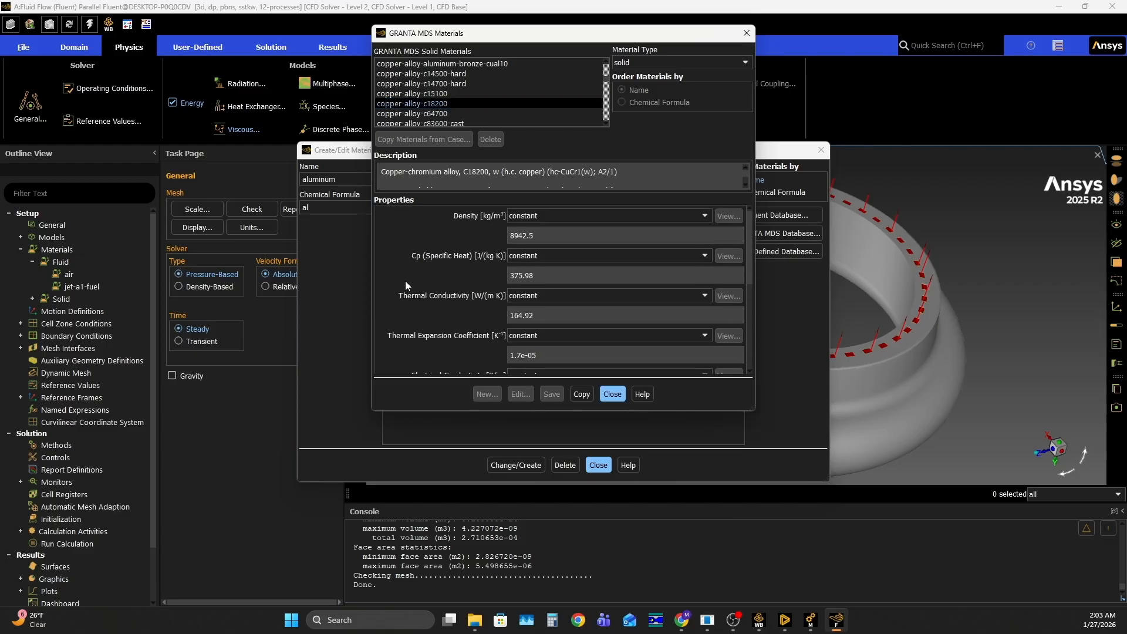
{"action": "left_click", "coordinate": [615, 217]}
{"action": "left_click", "coordinate": [614, 215]}
{"action": "left_click", "coordinate": [533, 258]}
{"action": "scroll", "coordinate": [526, 229], "scroll_direction": "down", "scroll_amount": 3}
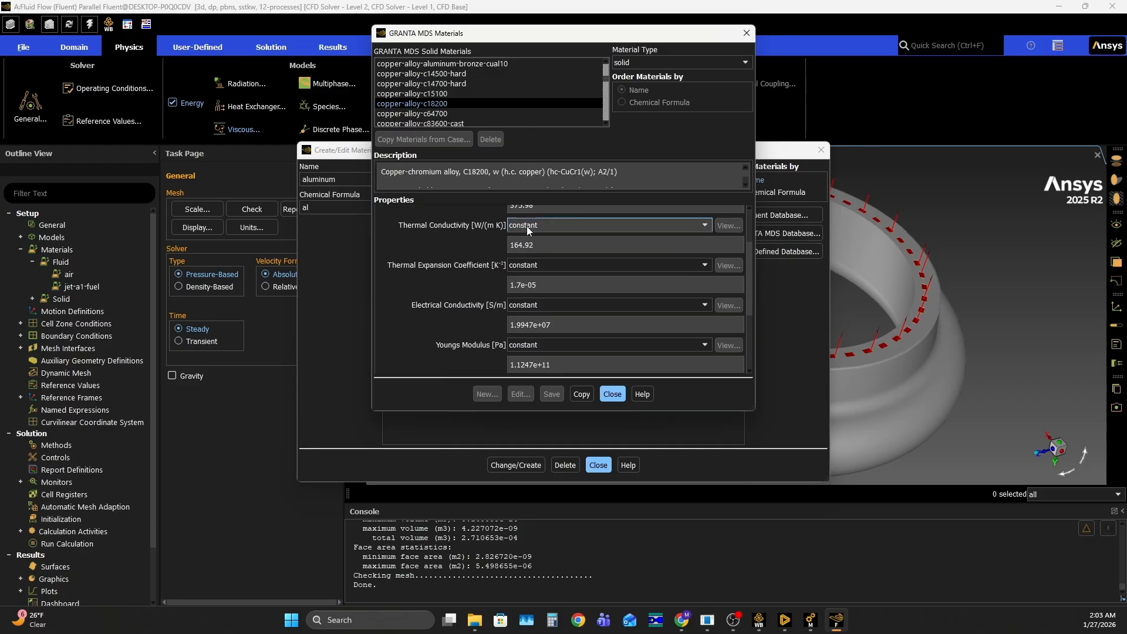
{"action": "left_click", "coordinate": [526, 265]}
{"action": "left_click", "coordinate": [458, 280]}
{"action": "left_click", "coordinate": [530, 305]}
{"action": "left_click", "coordinate": [481, 300]}
{"action": "scroll", "coordinate": [476, 291], "scroll_direction": "down", "scroll_amount": 3}
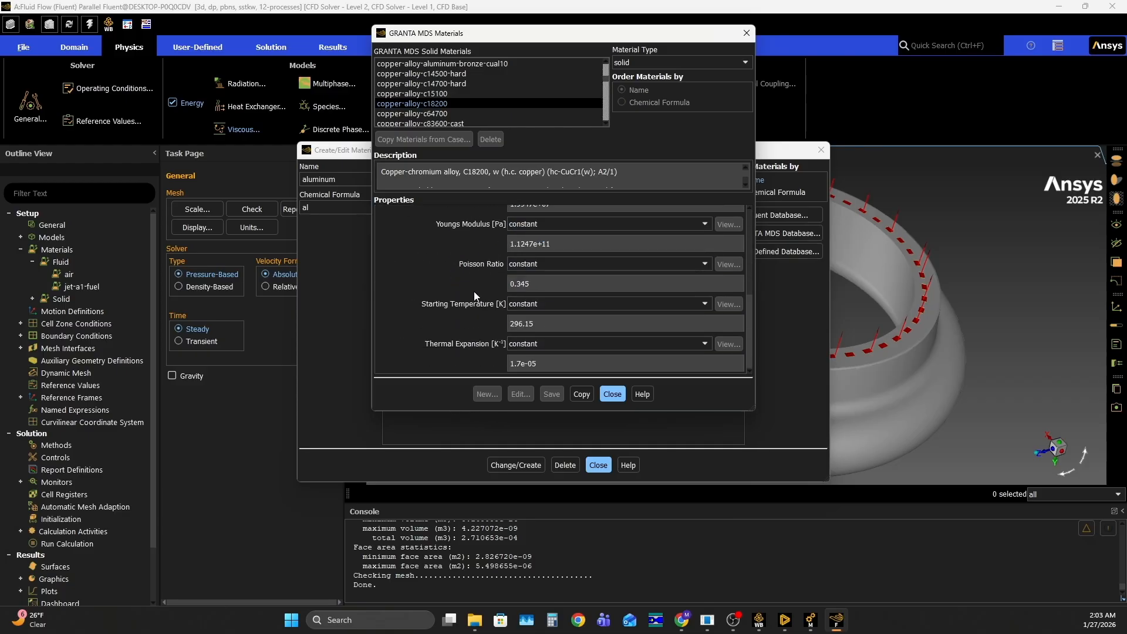
Copy copper-alloy-c18200 into the case, close the database and material editor, and expand the fluid and solid materials in the setup tree
{"action": "left_click", "coordinate": [585, 393]}
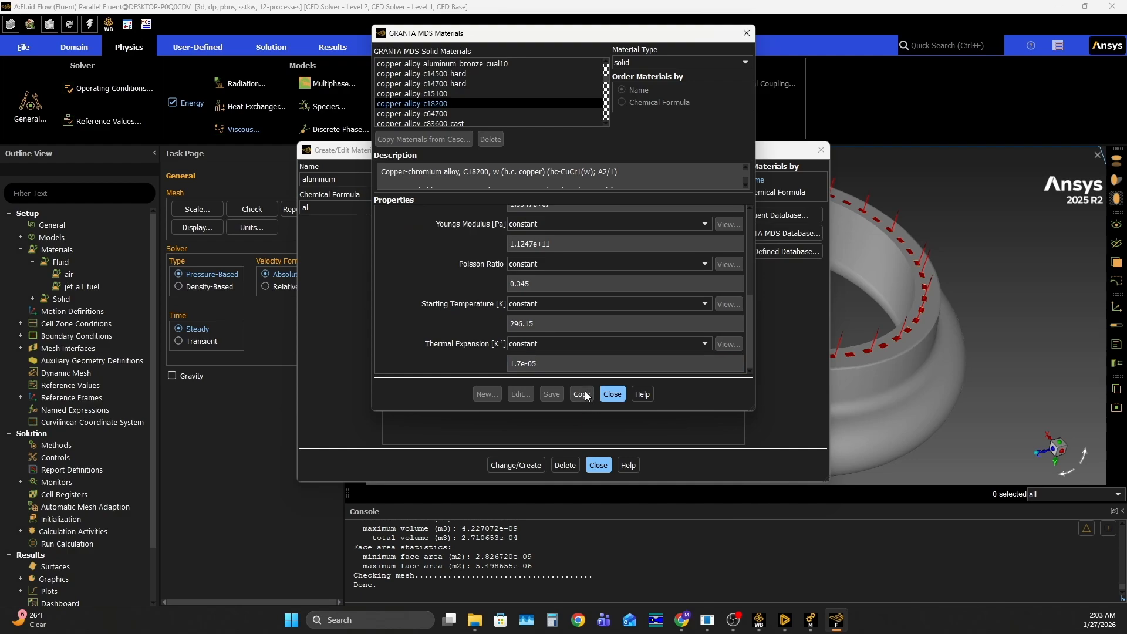
{"action": "left_click", "coordinate": [617, 394]}
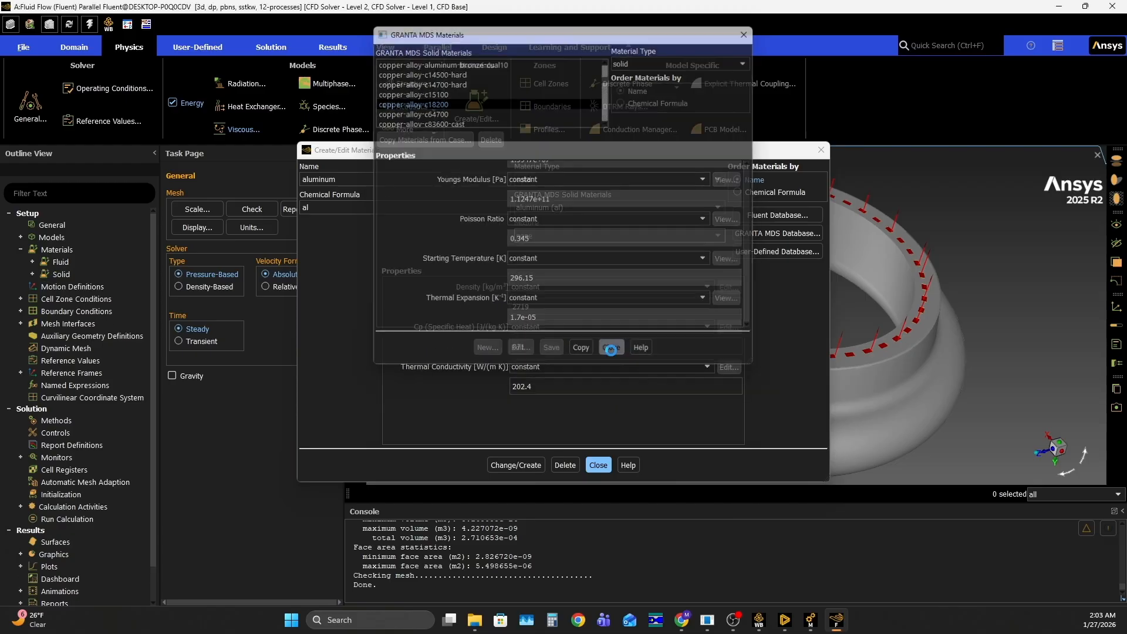
{"action": "left_click", "coordinate": [597, 465]}
{"action": "left_click", "coordinate": [32, 262]}
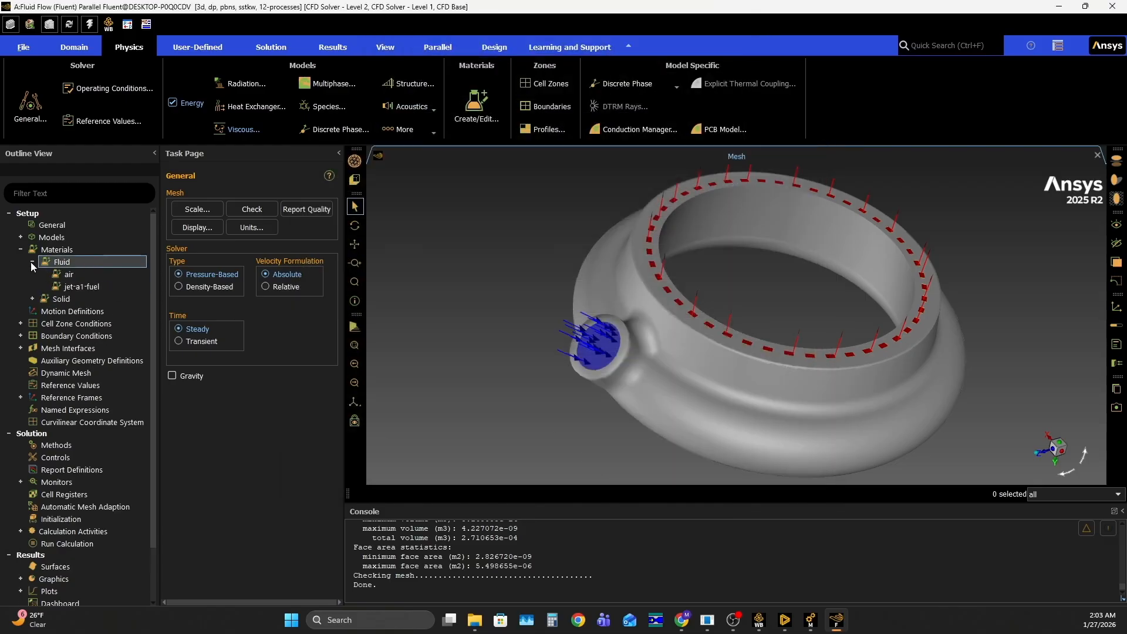
{"action": "left_click", "coordinate": [32, 298]}
{"action": "left_click", "coordinate": [88, 287]}
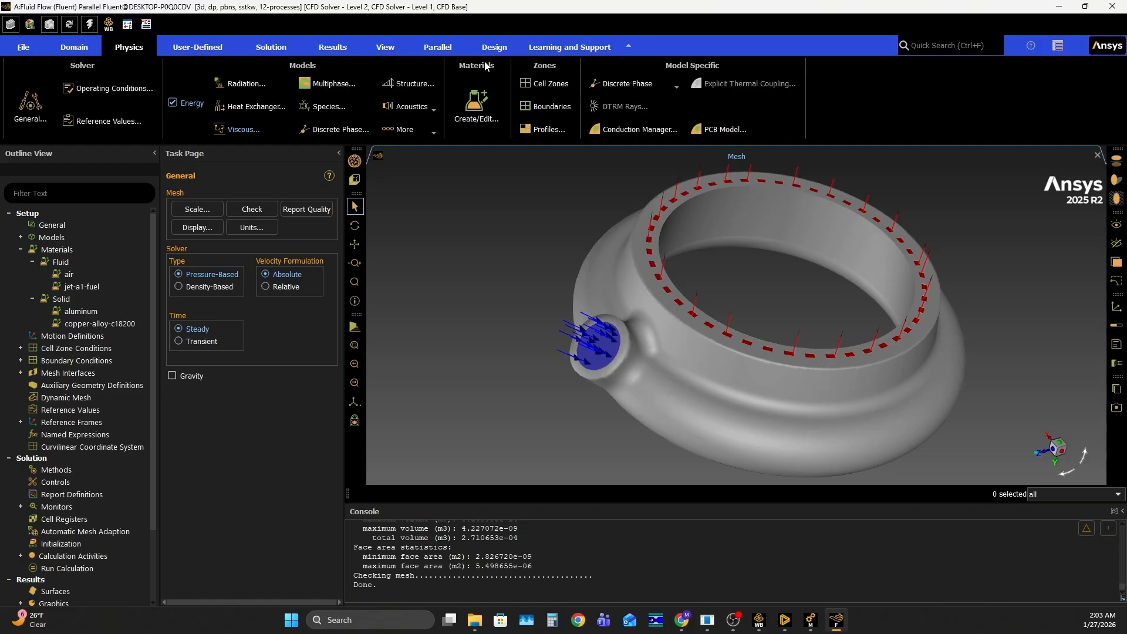
Assign jet-a1-fuel as the material of the fluid_volume cell zone and apply it
{"action": "left_click", "coordinate": [552, 83]}
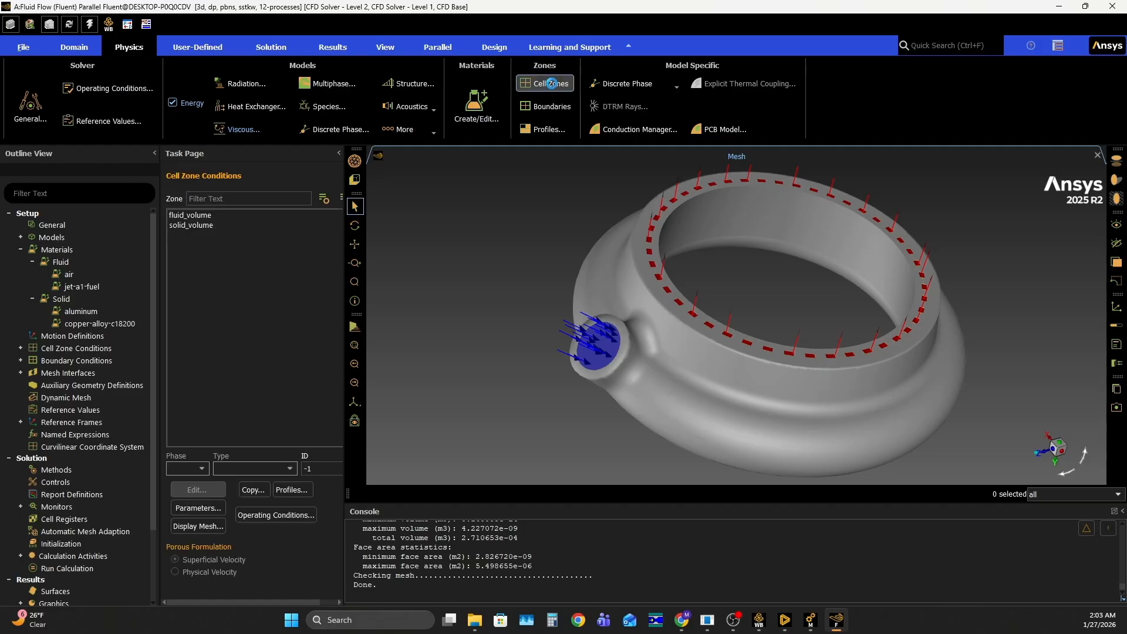
{"action": "left_click", "coordinate": [202, 214]}
{"action": "left_click", "coordinate": [197, 490]}
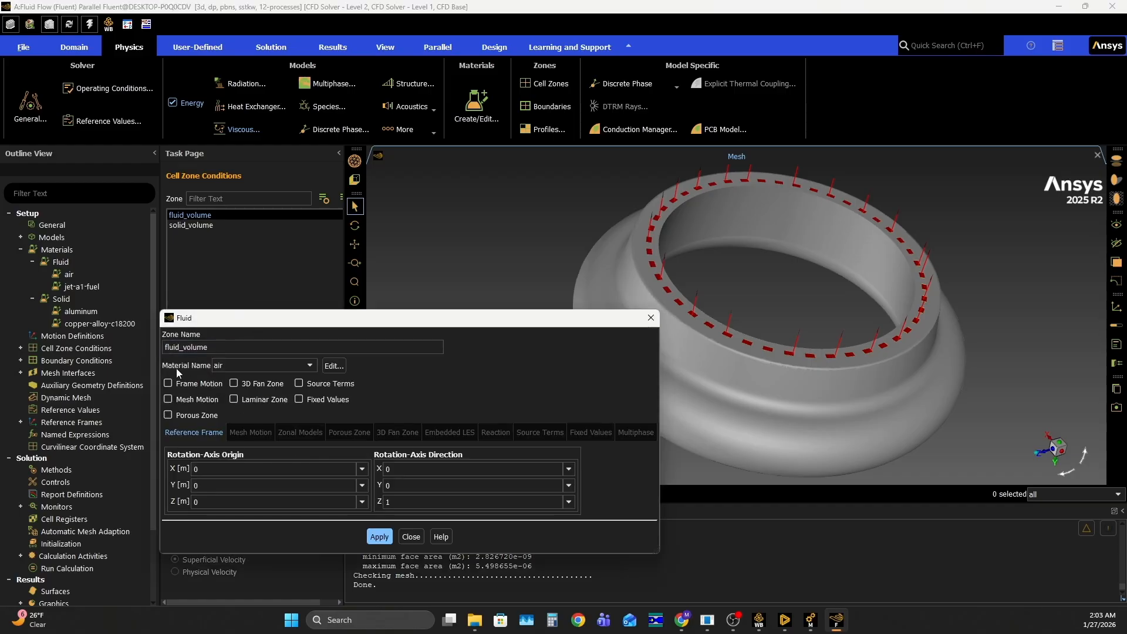
{"action": "left_click", "coordinate": [251, 368]}
{"action": "left_click", "coordinate": [247, 381]}
{"action": "left_click", "coordinate": [380, 536]}
{"action": "left_click", "coordinate": [410, 538]}
Assign copper-alloy-c18200 as the material of the solid_volume cell zone and apply it
{"action": "left_click", "coordinate": [179, 225]}
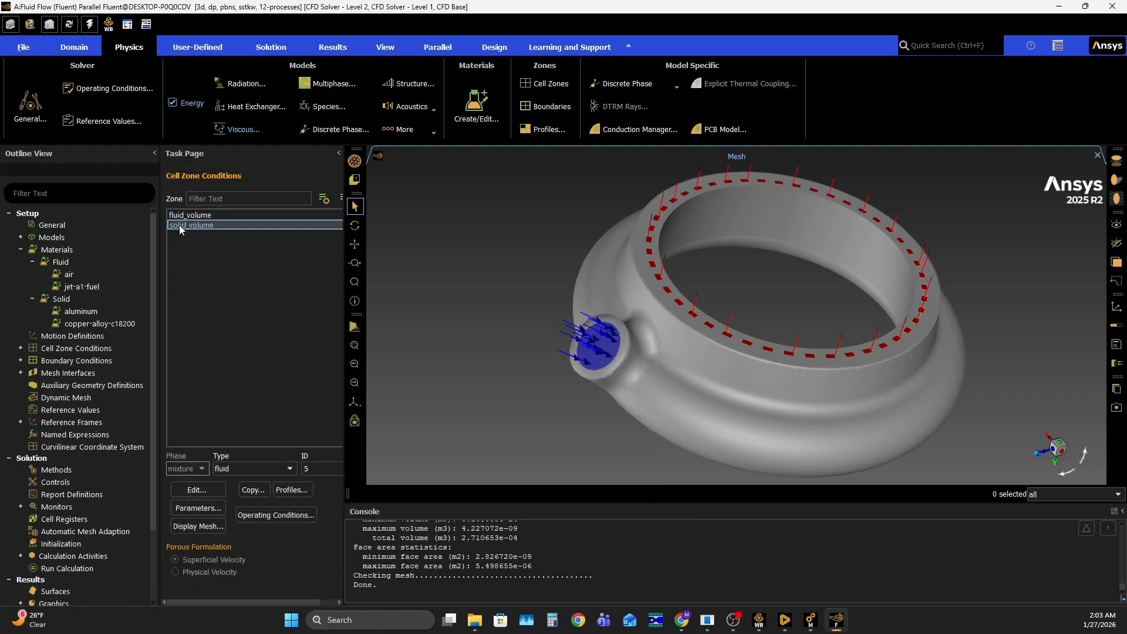
{"action": "left_click", "coordinate": [196, 490]}
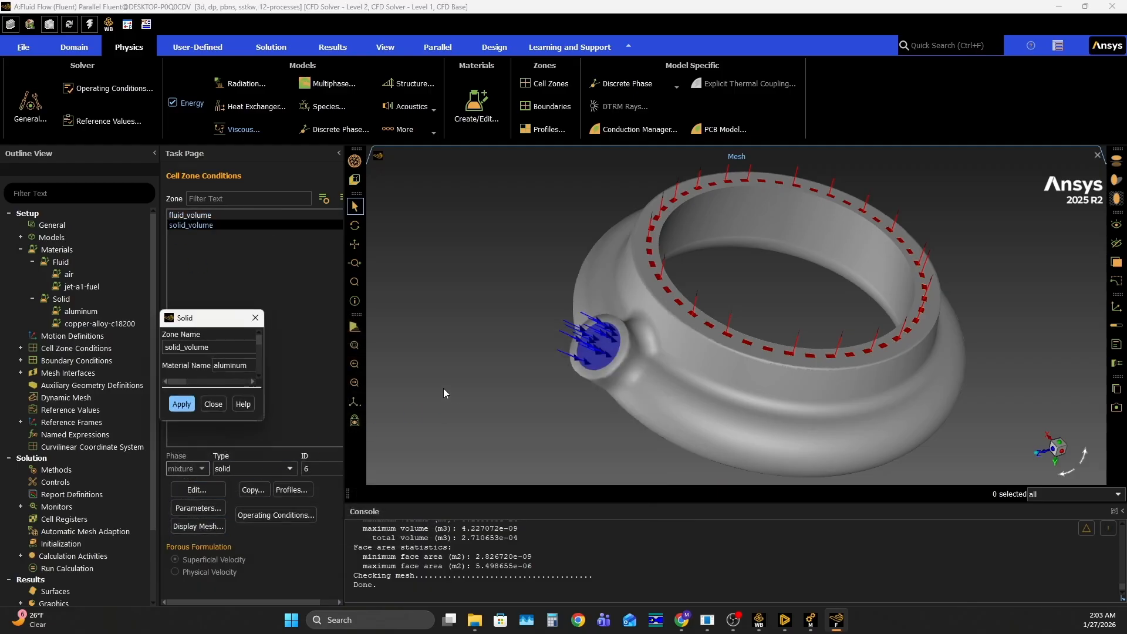
{"action": "left_click", "coordinate": [264, 371]}
{"action": "left_click", "coordinate": [265, 385]}
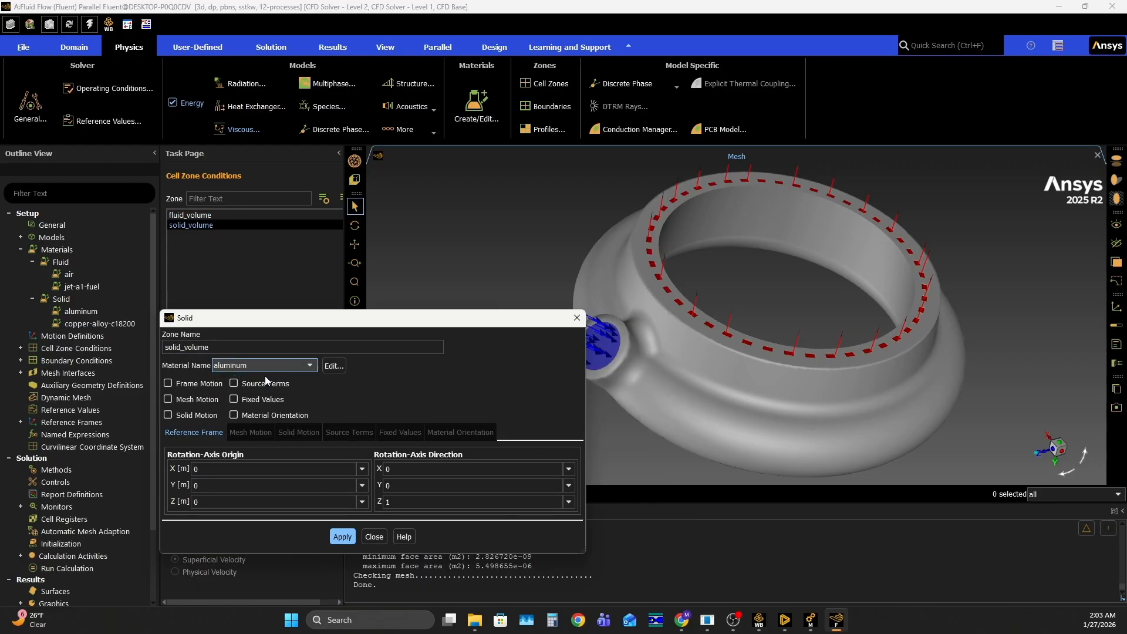
{"action": "left_click", "coordinate": [343, 537]}
{"action": "left_click", "coordinate": [374, 536]}
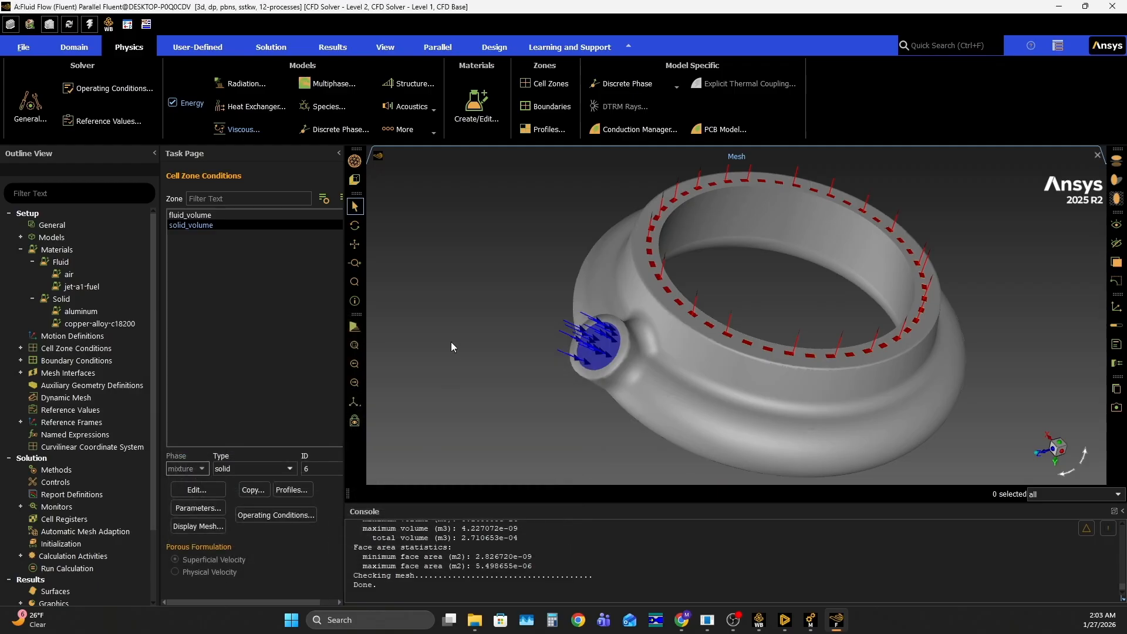
Open the velocity-inlet settings of the inlet boundary and move the dialog over the mesh view
{"action": "left_click", "coordinate": [540, 107]}
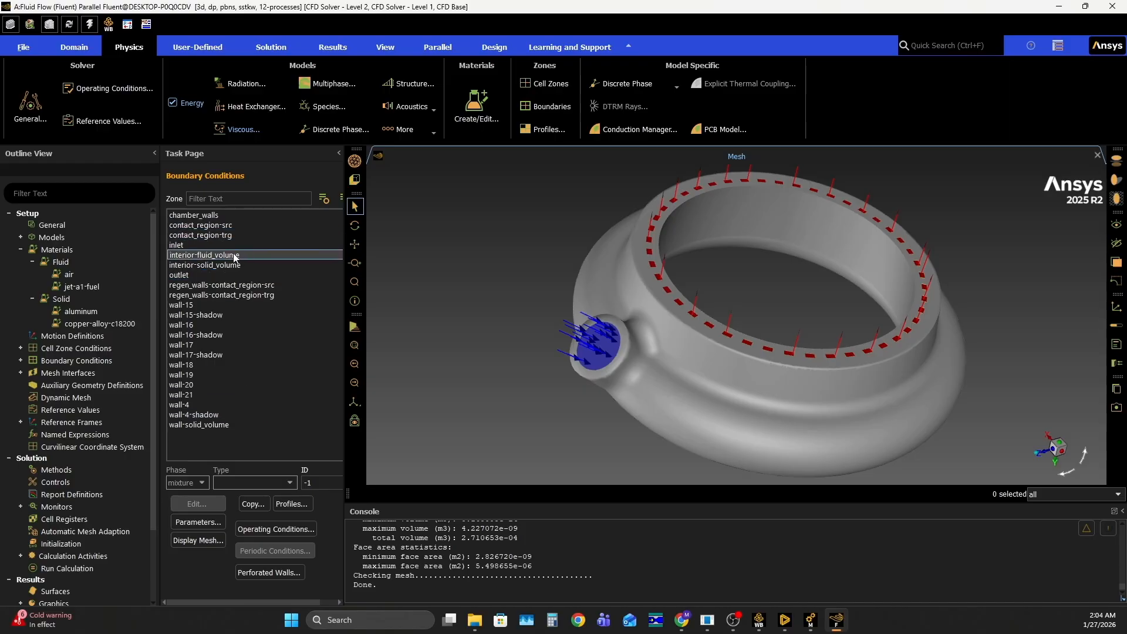
{"action": "left_click", "coordinate": [198, 246]}
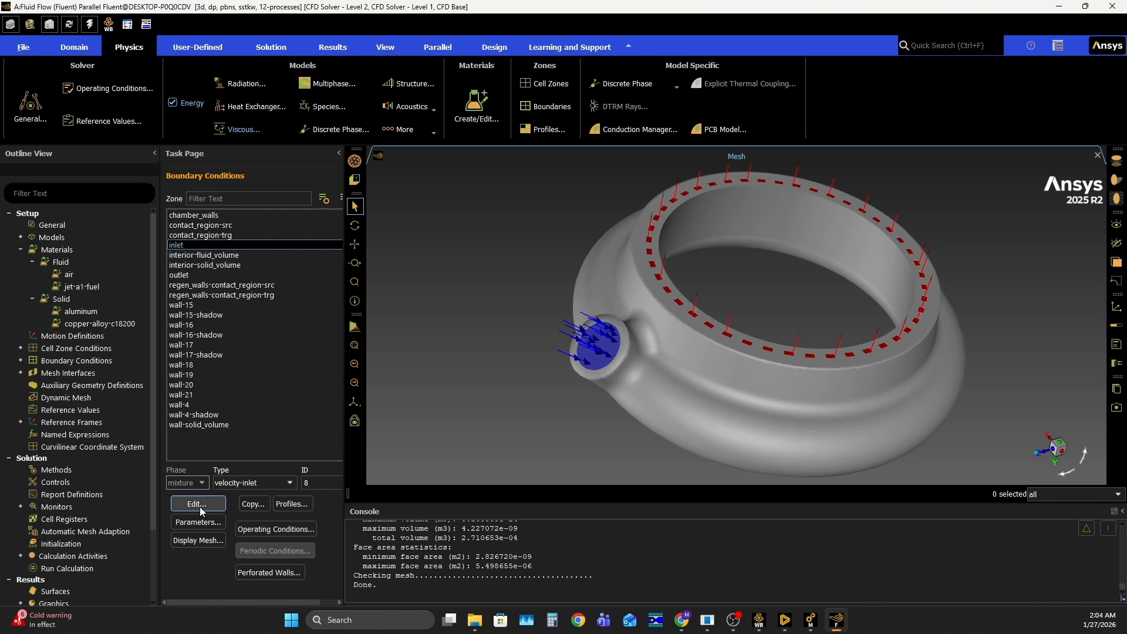
{"action": "left_click", "coordinate": [204, 503]}
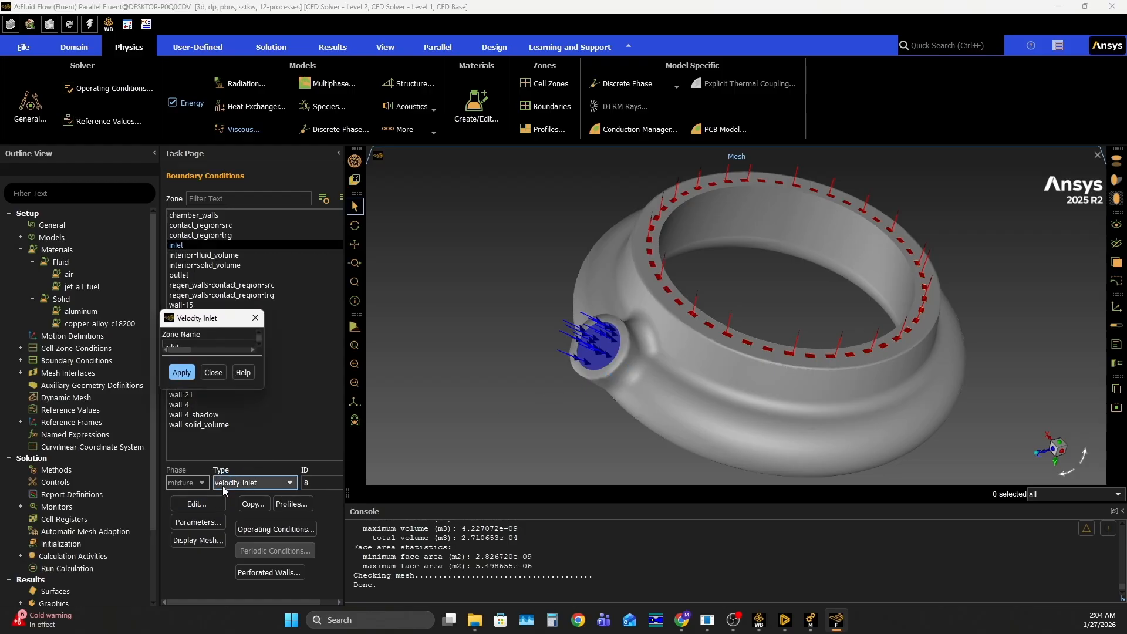
{"action": "left_click_drag", "start_coordinate": [321, 319], "coordinate": [597, 300]}
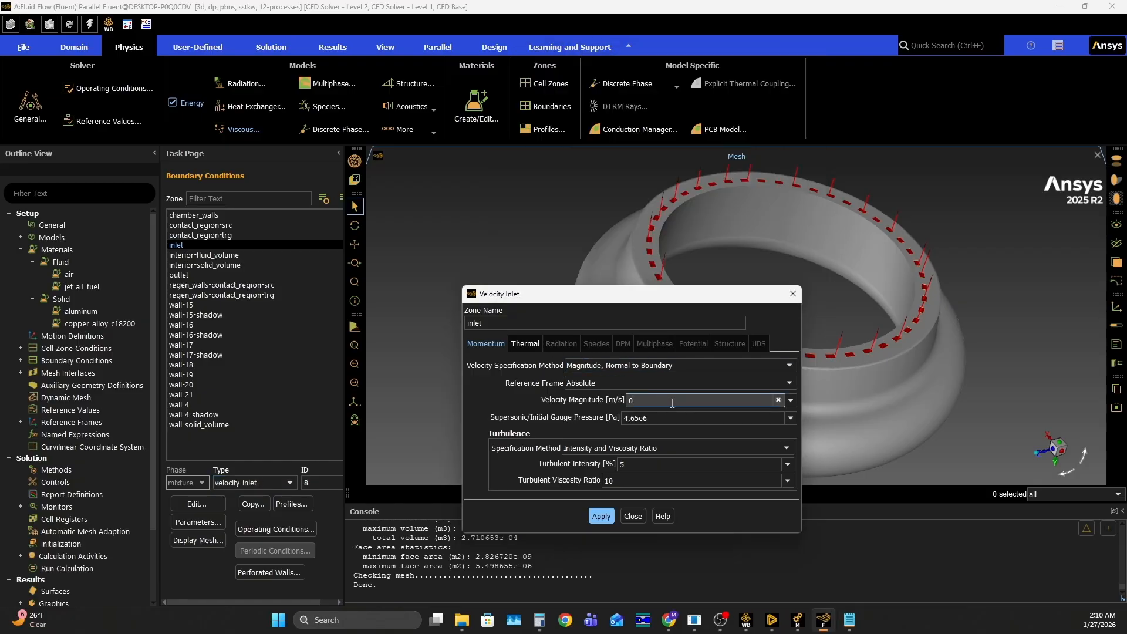
Check the mass flow formulas in Notepad, look up Inlet_Ri in the Onshape variable studio, and return to Fluent
{"action": "left_click", "coordinate": [849, 620]}
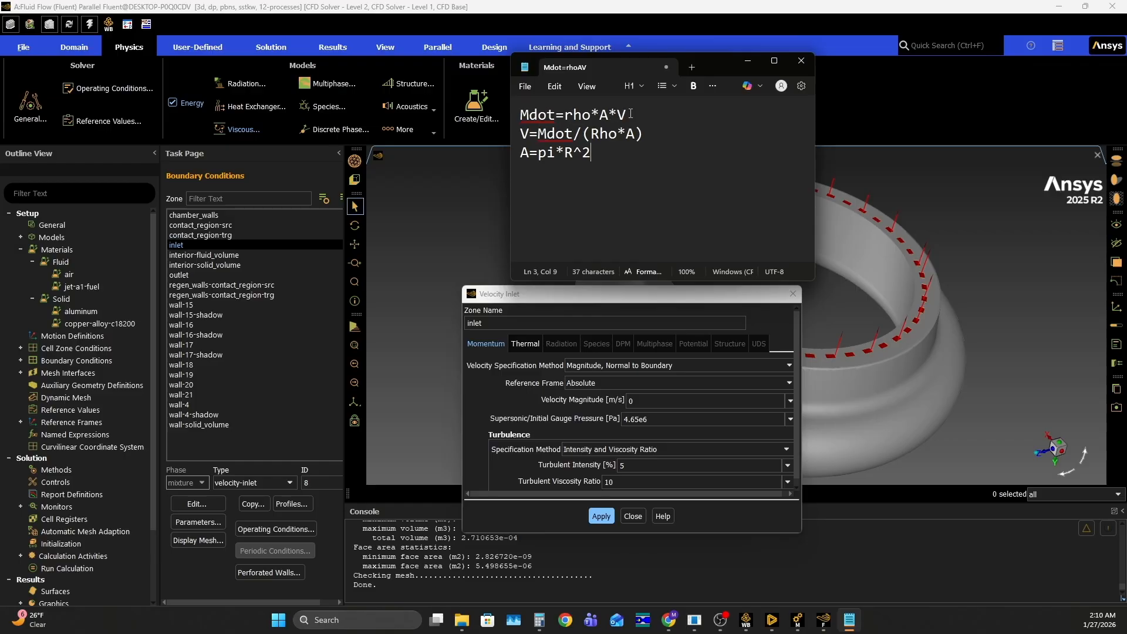
{"action": "left_click", "coordinate": [628, 116]}
{"action": "left_click", "coordinate": [670, 621]}
{"action": "scroll", "coordinate": [611, 242], "scroll_direction": "up", "scroll_amount": 4}
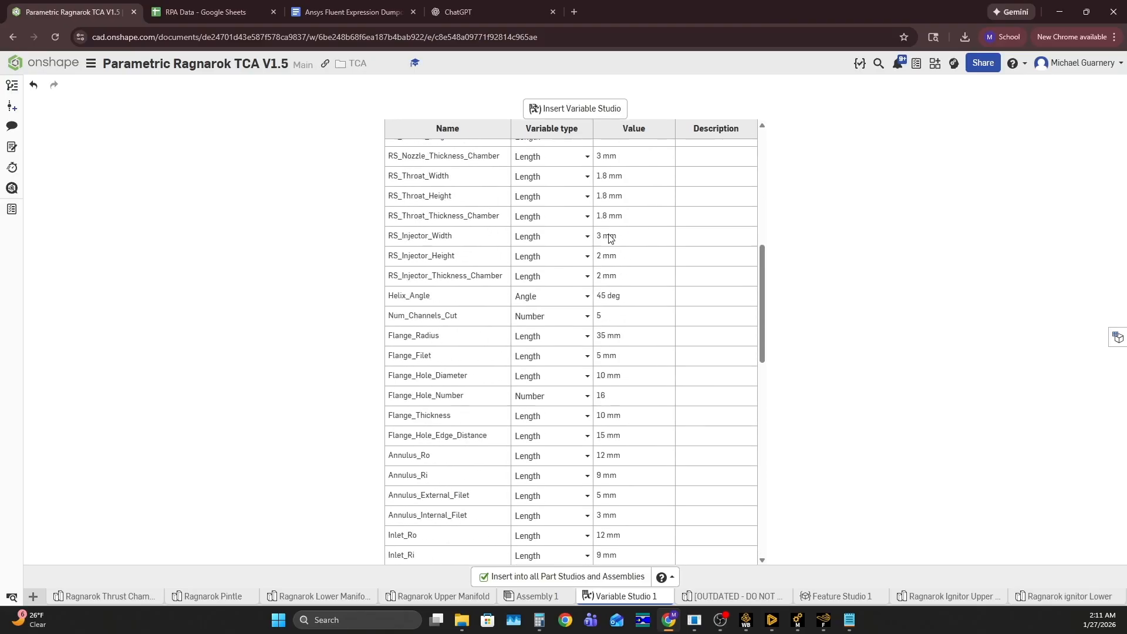
{"action": "scroll", "coordinate": [611, 238], "scroll_direction": "down", "scroll_amount": 4}
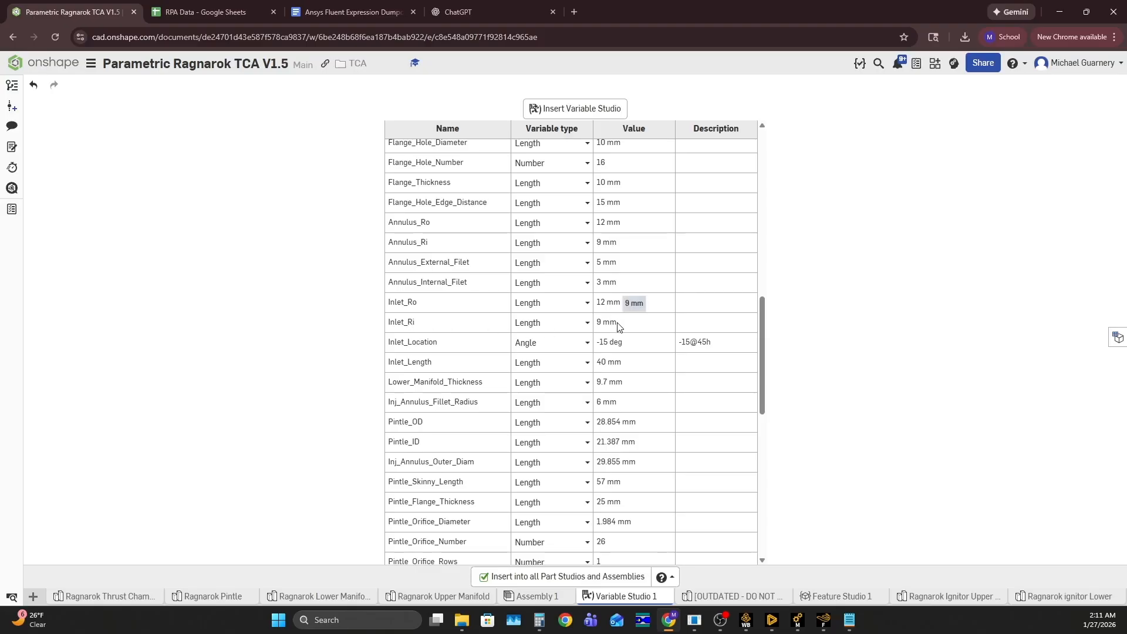
{"action": "left_click", "coordinate": [823, 619]}
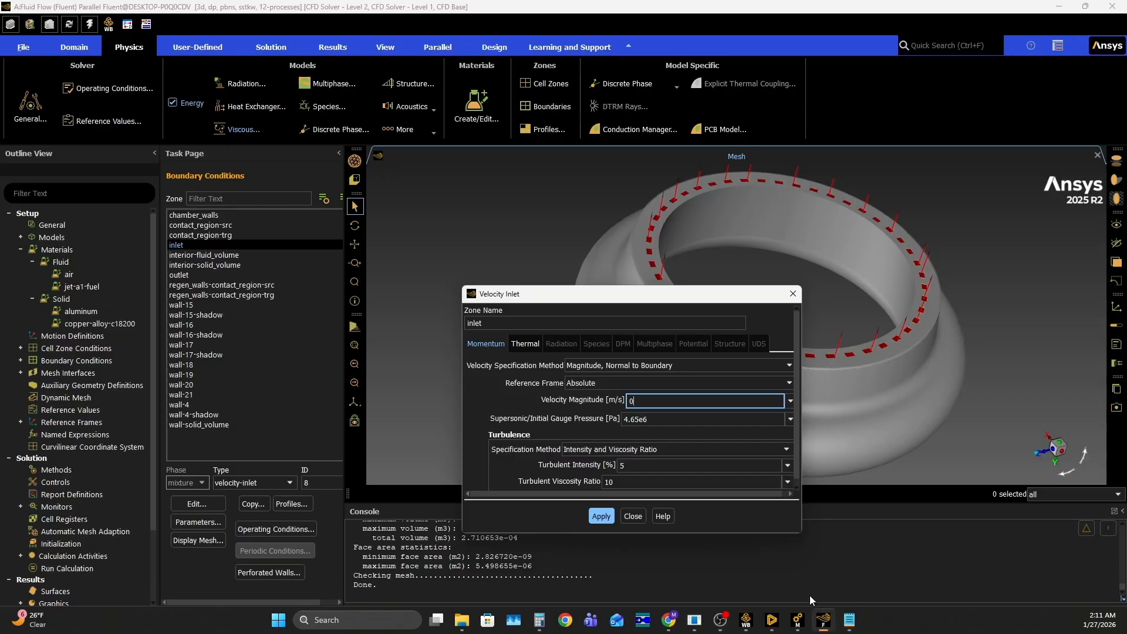
Look up the chamber's fuel mass flow rate in the RPA thrust chamber results alongside the Notepad formulas
{"action": "left_click", "coordinate": [849, 619]}
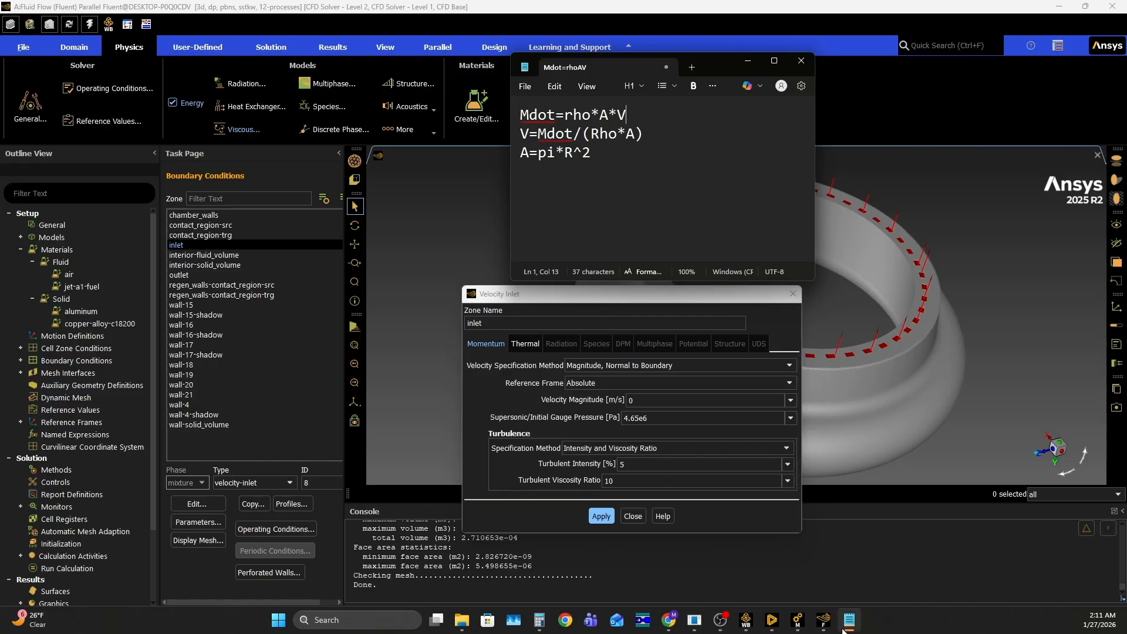
{"action": "left_click", "coordinate": [700, 627]}
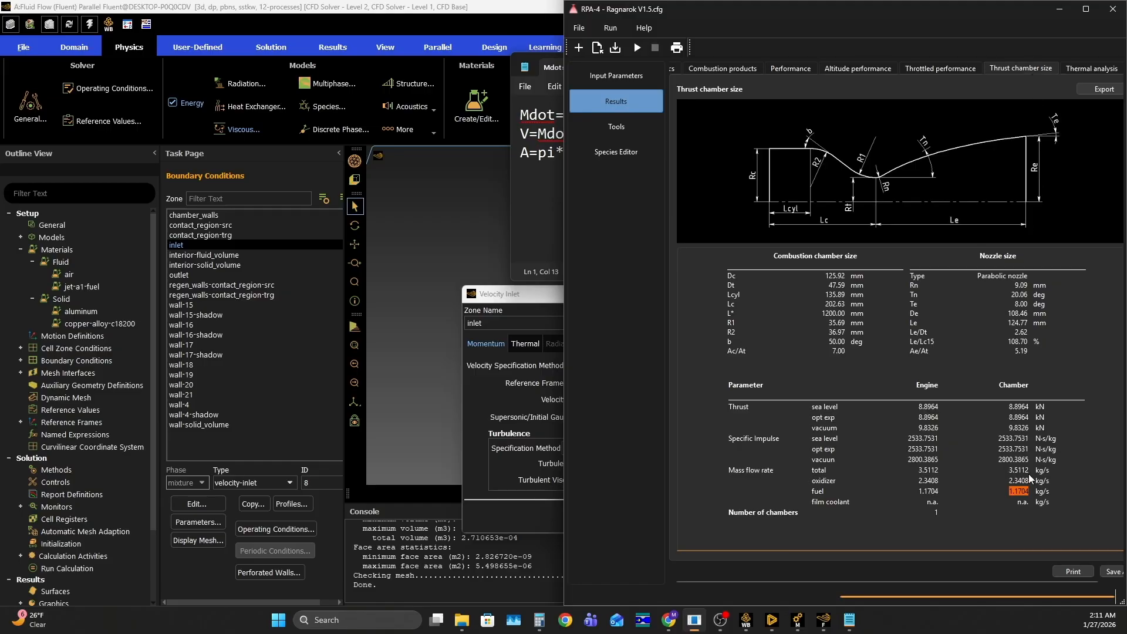
{"action": "left_click", "coordinate": [1015, 492]}
{"action": "left_click", "coordinate": [526, 196]}
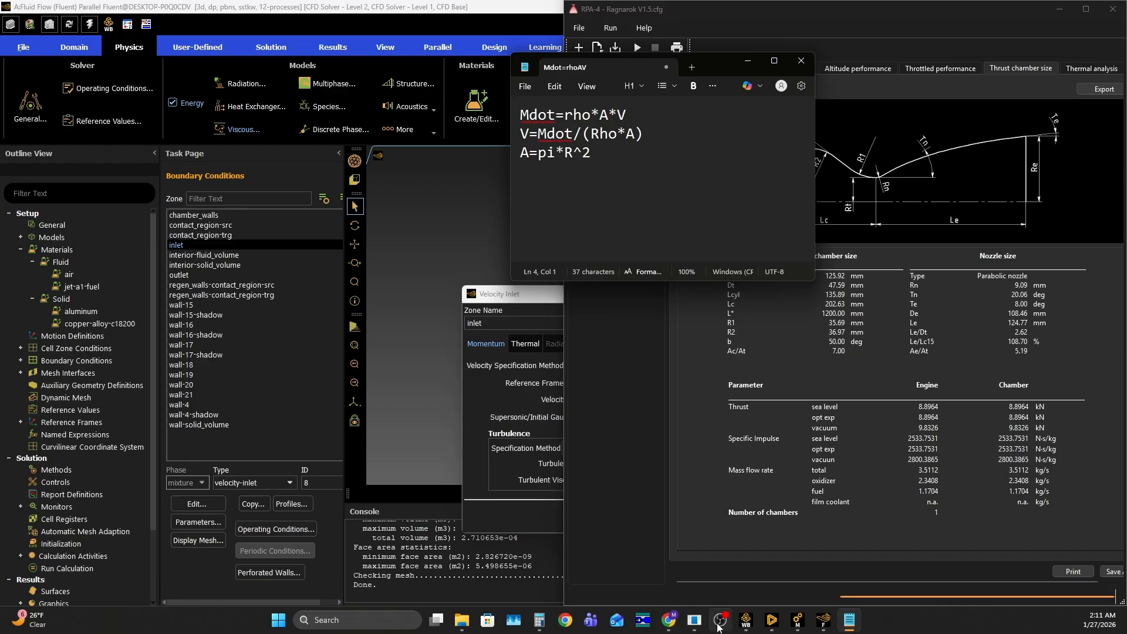
Switch to Calculator and begin the inlet velocity calculation with 1.17 divided by an opened bracket containing 800
{"action": "left_click", "coordinate": [539, 620]}
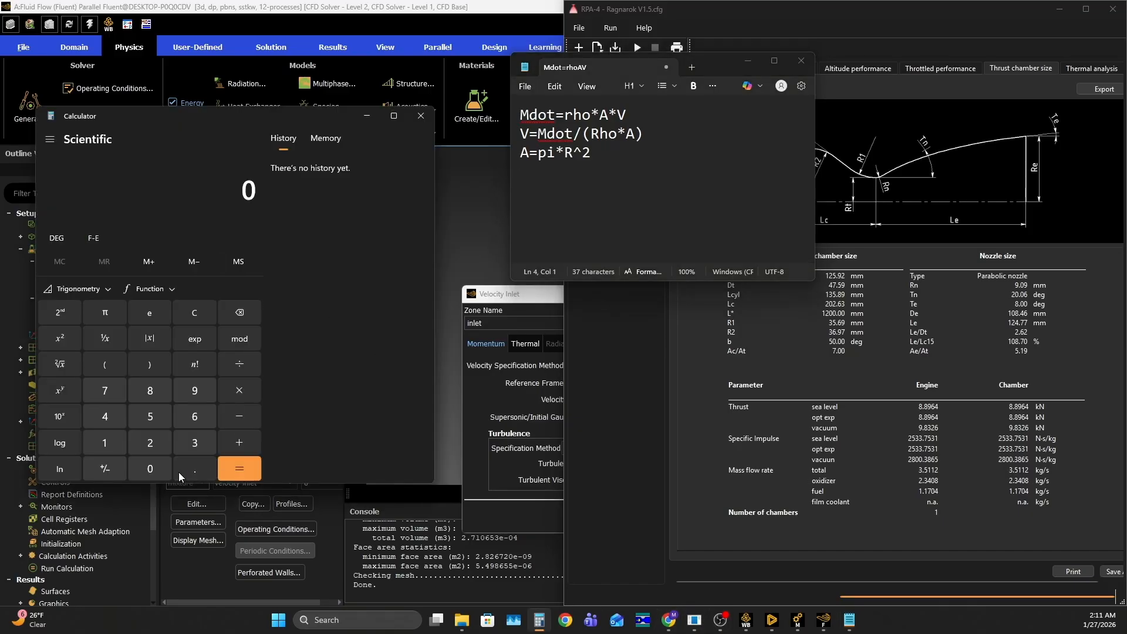
{"action": "left_click", "coordinate": [104, 442]}
{"action": "left_click", "coordinate": [194, 468]}
{"action": "left_click", "coordinate": [104, 442]}
{"action": "left_click", "coordinate": [105, 390]}
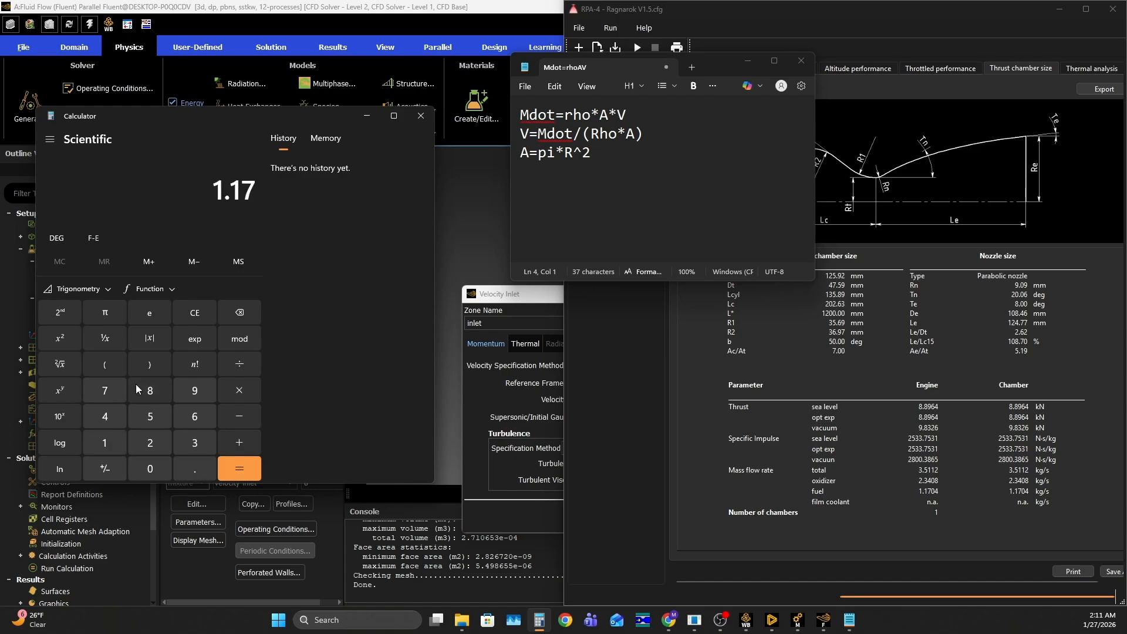
{"action": "left_click", "coordinate": [239, 364]}
{"action": "left_click", "coordinate": [105, 364]}
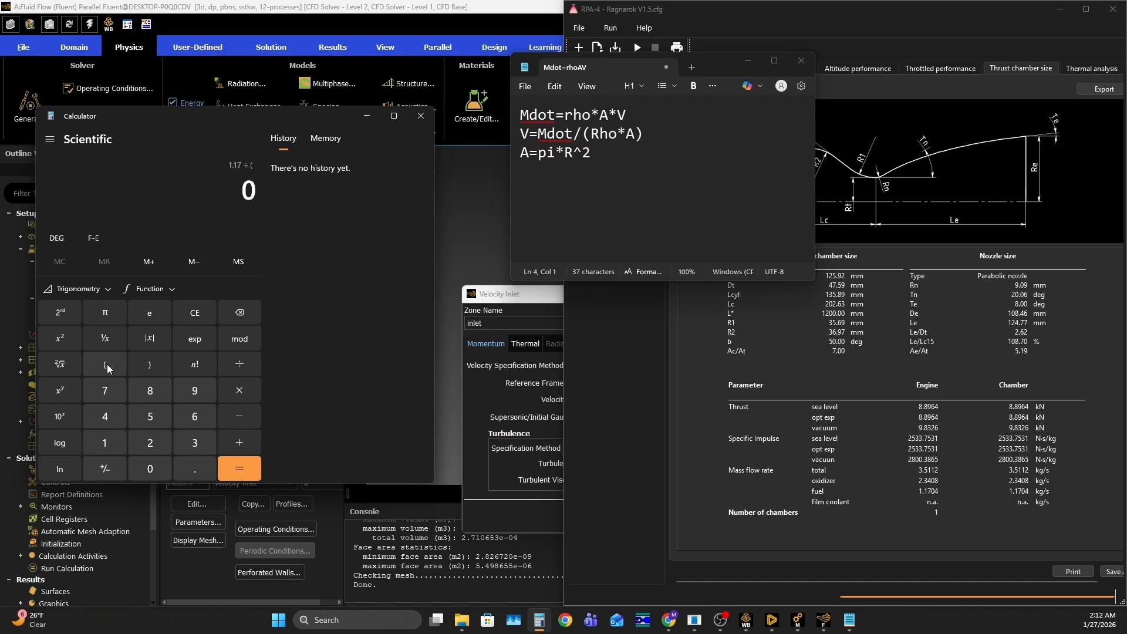
{"action": "left_click", "coordinate": [150, 390]}
{"action": "double_click", "coordinate": [149, 468]}
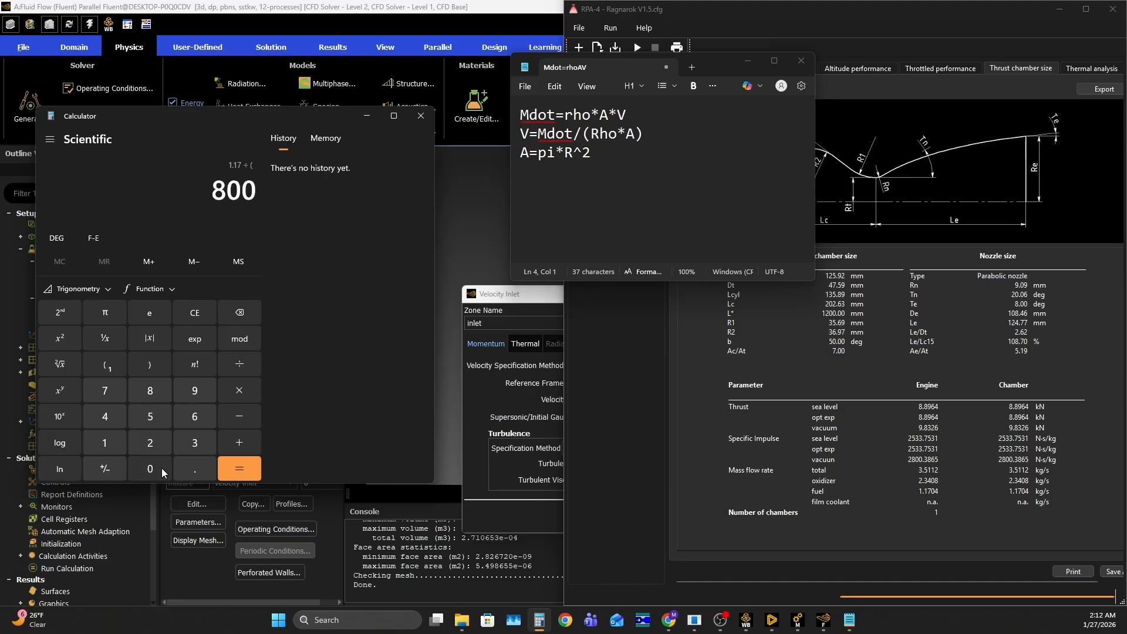
Multiply the 800 in the bracket by pi and 0.009 squared, close the bracket, and evaluate the inlet velocity
{"action": "left_click", "coordinate": [241, 393]}
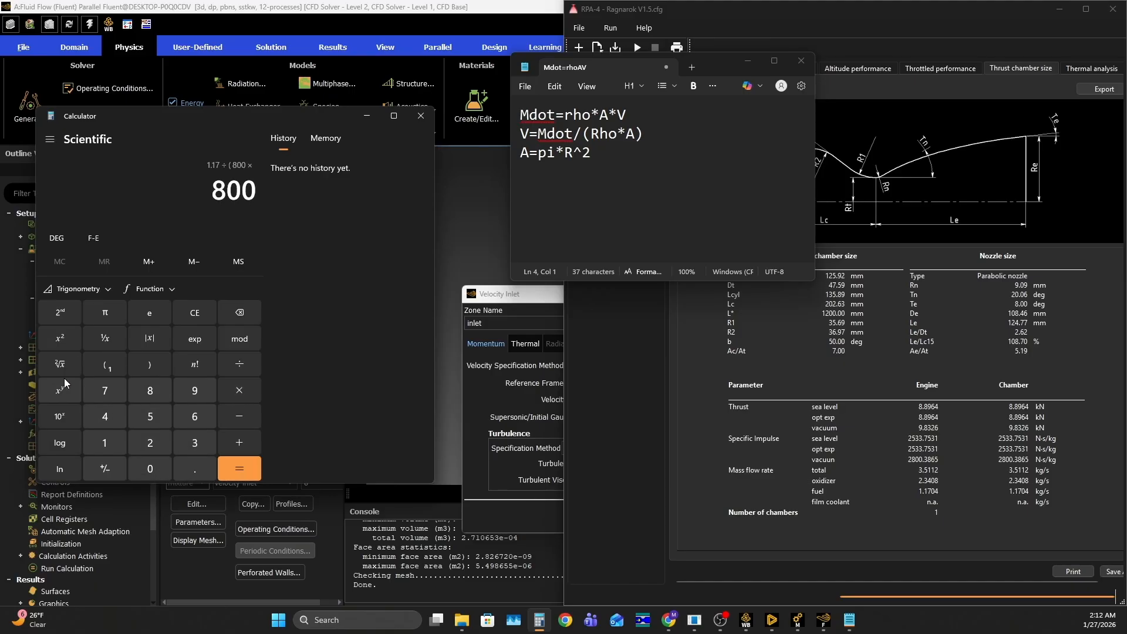
{"action": "left_click", "coordinate": [107, 315]}
{"action": "left_click", "coordinate": [237, 390]}
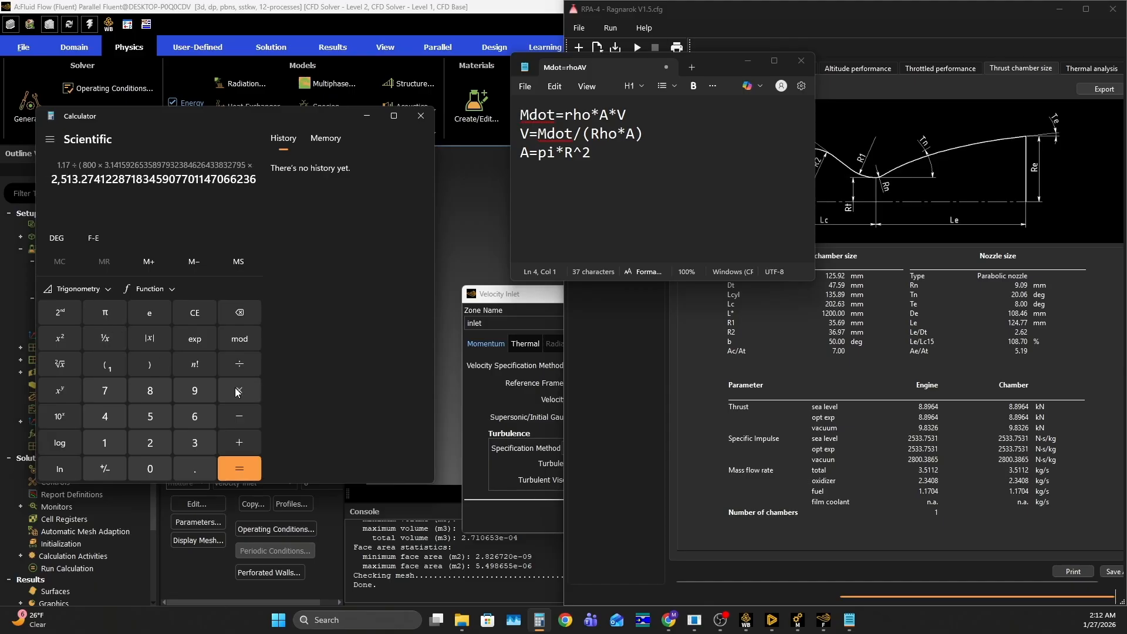
{"action": "left_click", "coordinate": [196, 467]}
{"action": "left_click", "coordinate": [150, 468]}
{"action": "left_click", "coordinate": [150, 468]}
{"action": "left_click", "coordinate": [196, 389]}
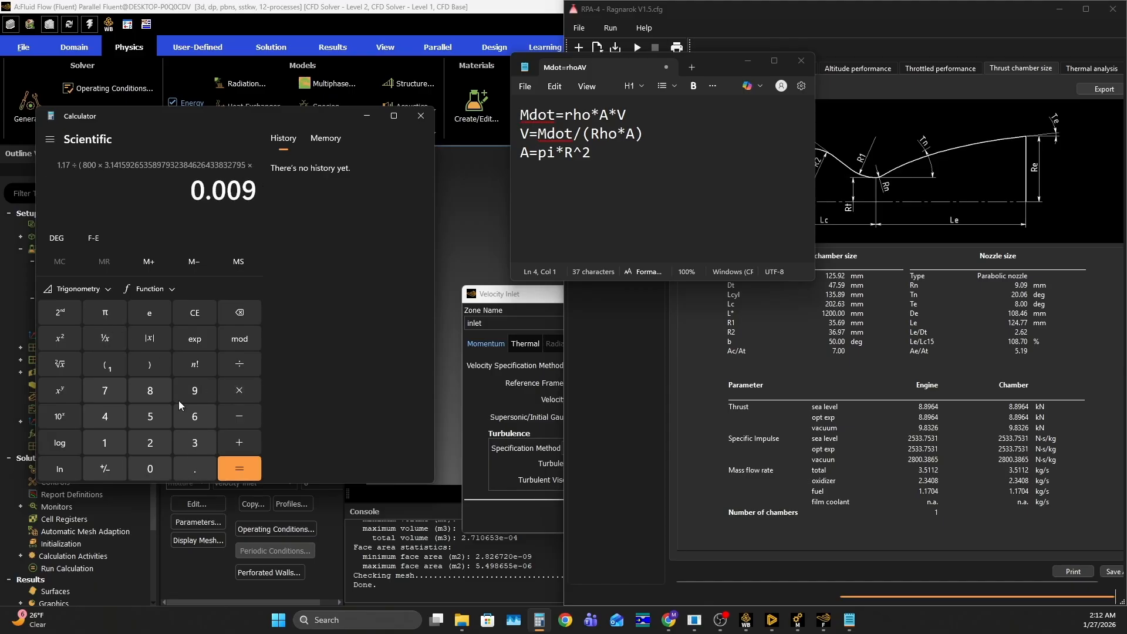
{"action": "left_click", "coordinate": [66, 339]}
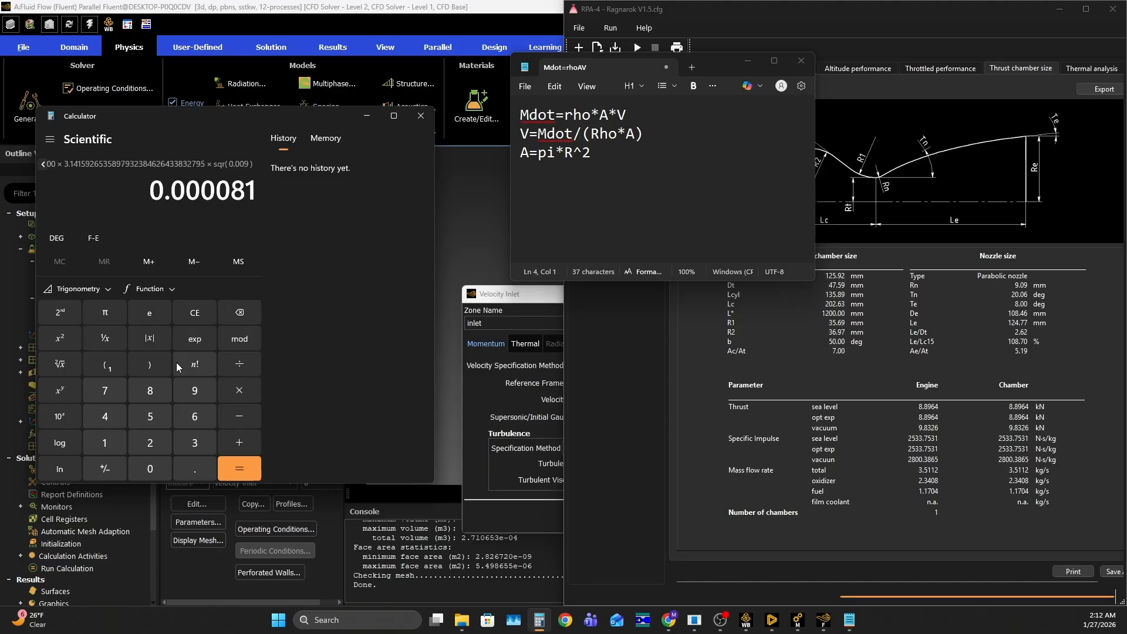
{"action": "left_click", "coordinate": [154, 367]}
{"action": "left_click", "coordinate": [237, 469]}
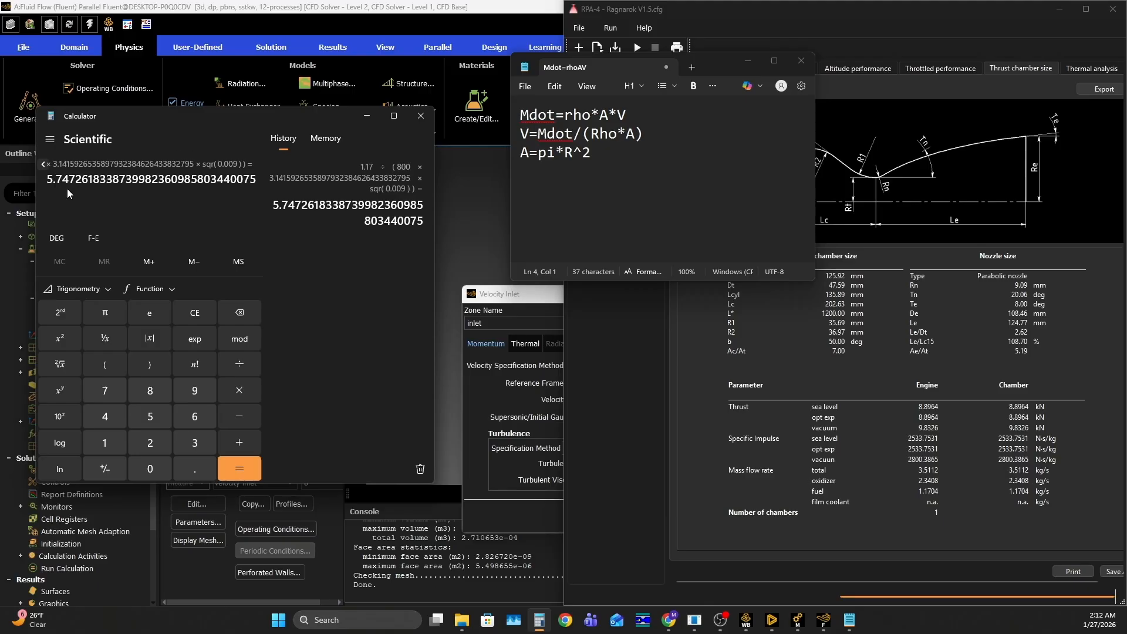
Return to Fluent and set the inlet's velocity magnitude to 5.747 m/s
{"action": "left_click", "coordinate": [498, 410]}
{"action": "left_click", "coordinate": [659, 402]}
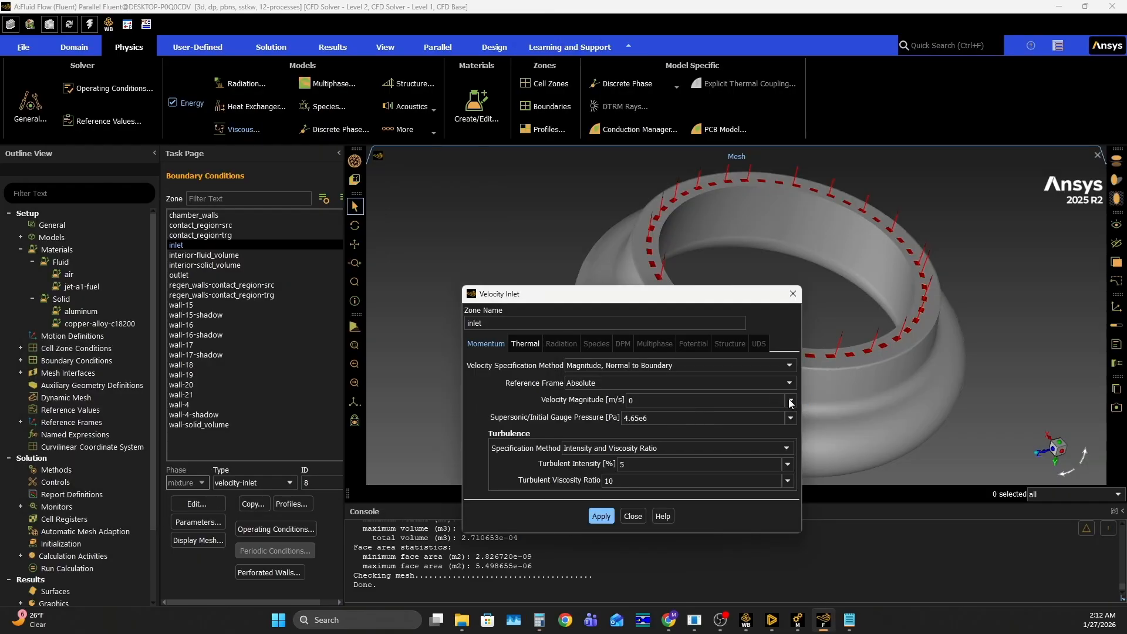
{"action": "key", "text": "BackSpace"}
{"action": "type", "text": "5."}
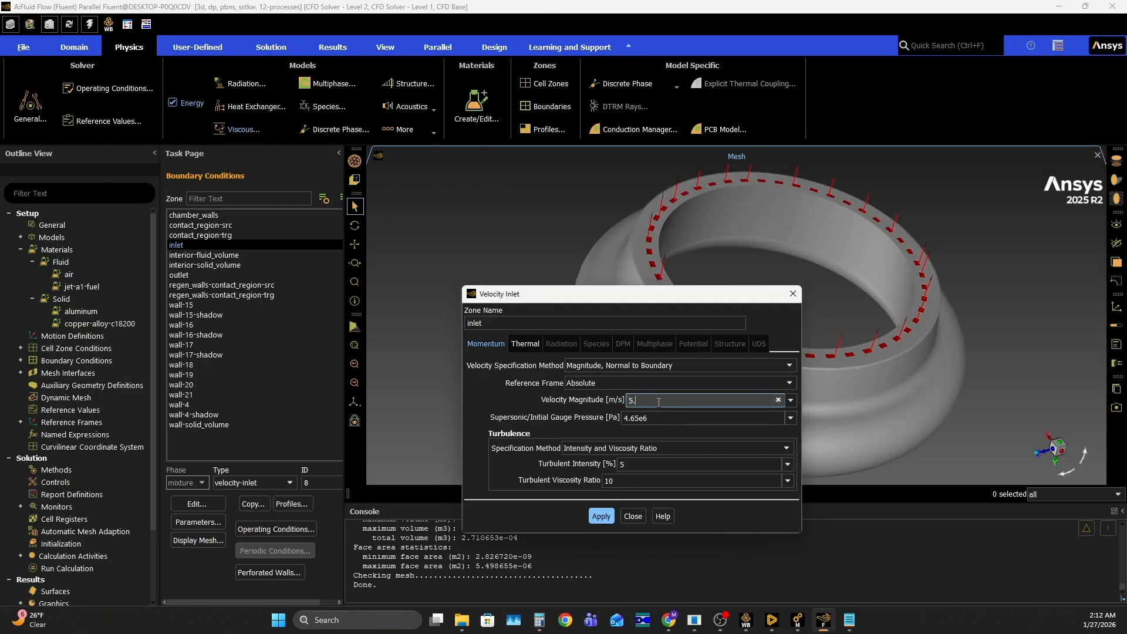
{"action": "type", "text": "747"}
{"action": "key", "text": "Return"}
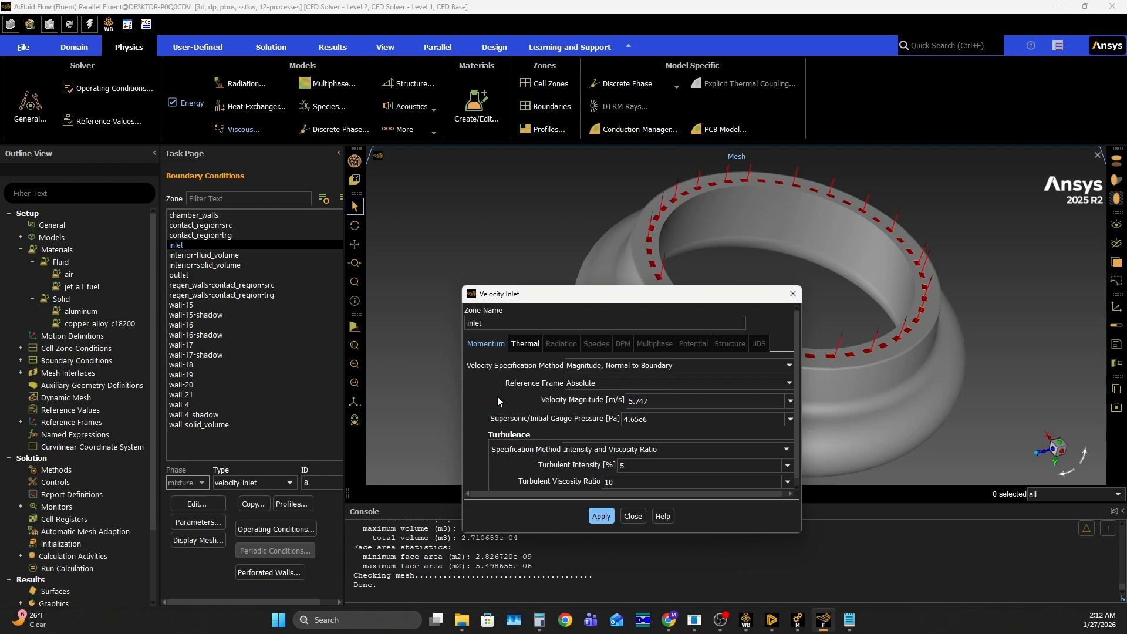
Review the inlet's thermal settings and apply the velocity inlet conditions
{"action": "left_click", "coordinate": [524, 344]}
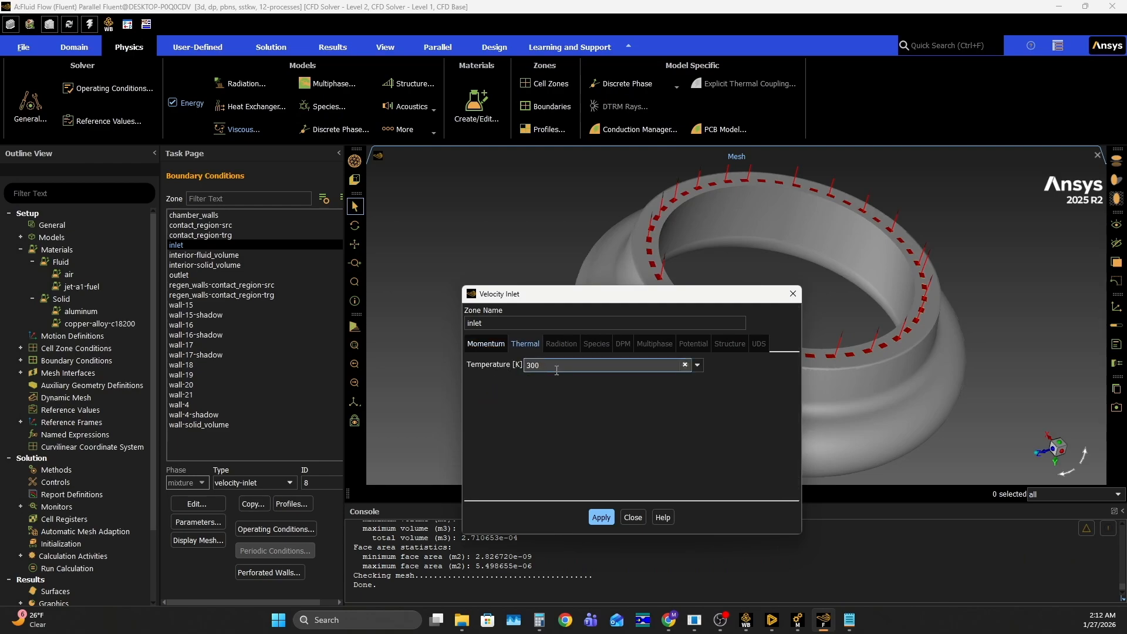
{"action": "left_click", "coordinate": [601, 516]}
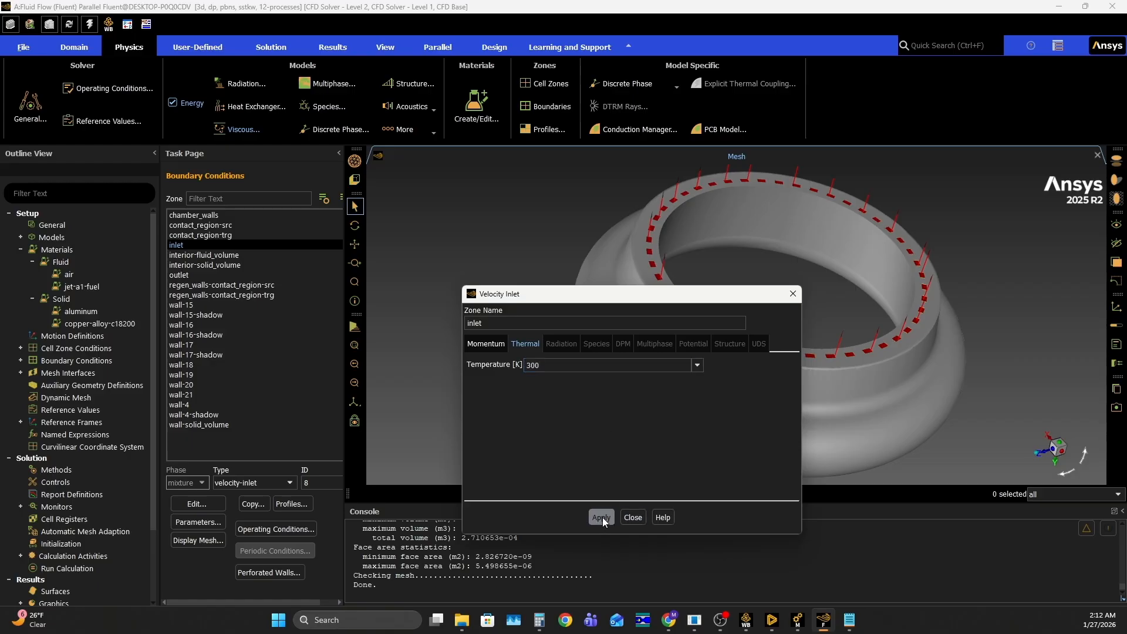
{"action": "left_click", "coordinate": [633, 517]}
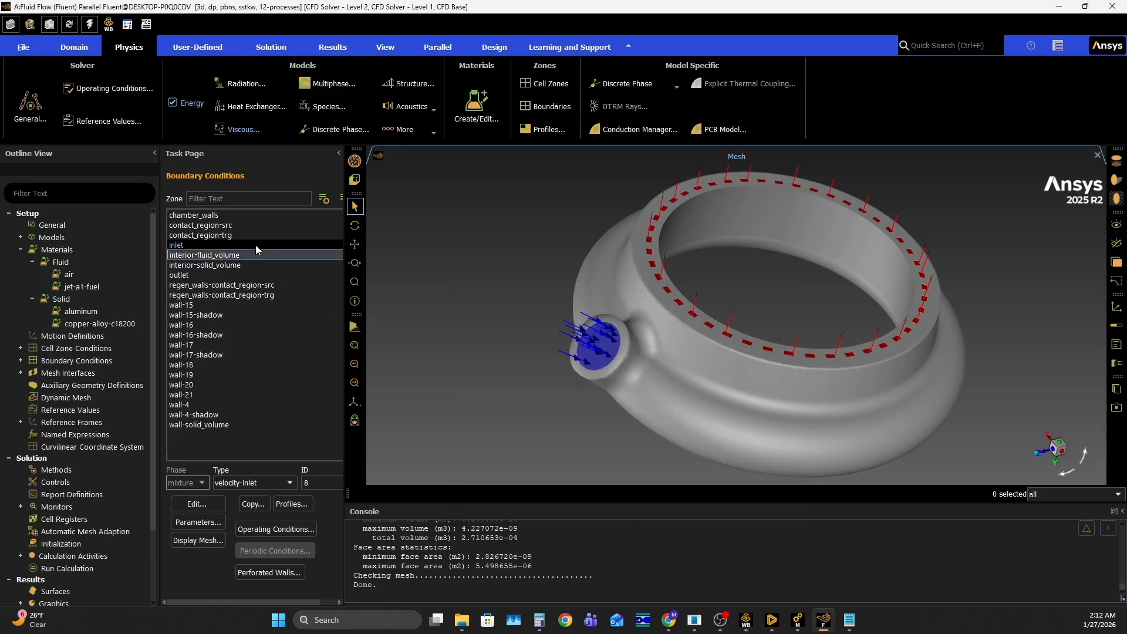
Set the outlet's gauge pressure to 4.6e6 Pa, check its thermal settings, and apply the pressure outlet conditions
{"action": "left_click", "coordinate": [206, 275]}
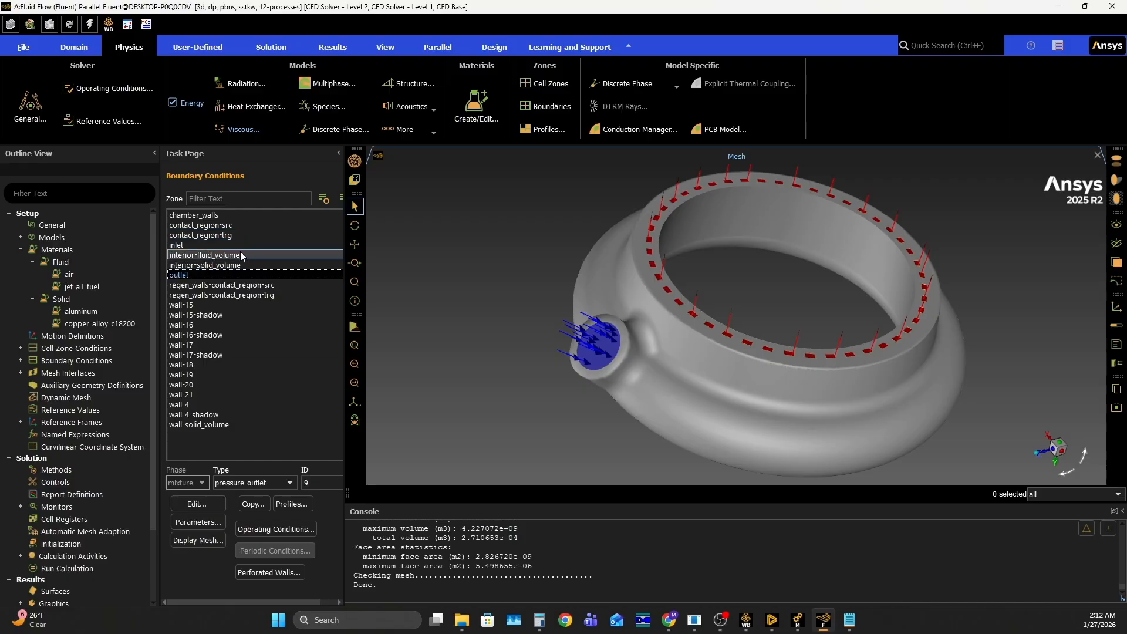
{"action": "left_click", "coordinate": [198, 500]}
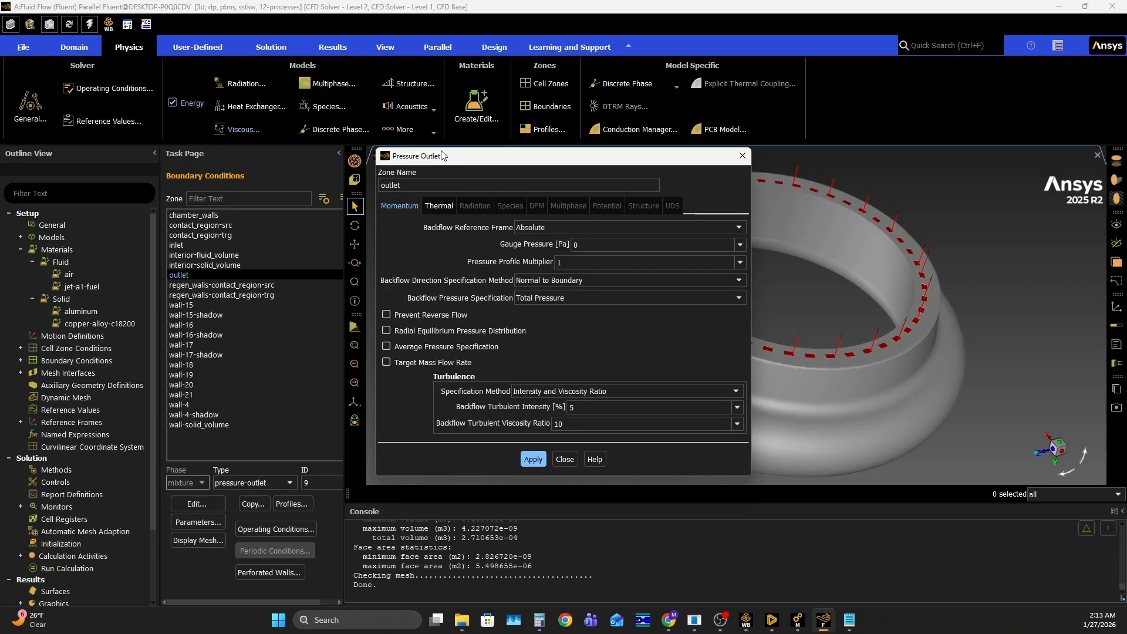
{"action": "left_click", "coordinate": [601, 243]}
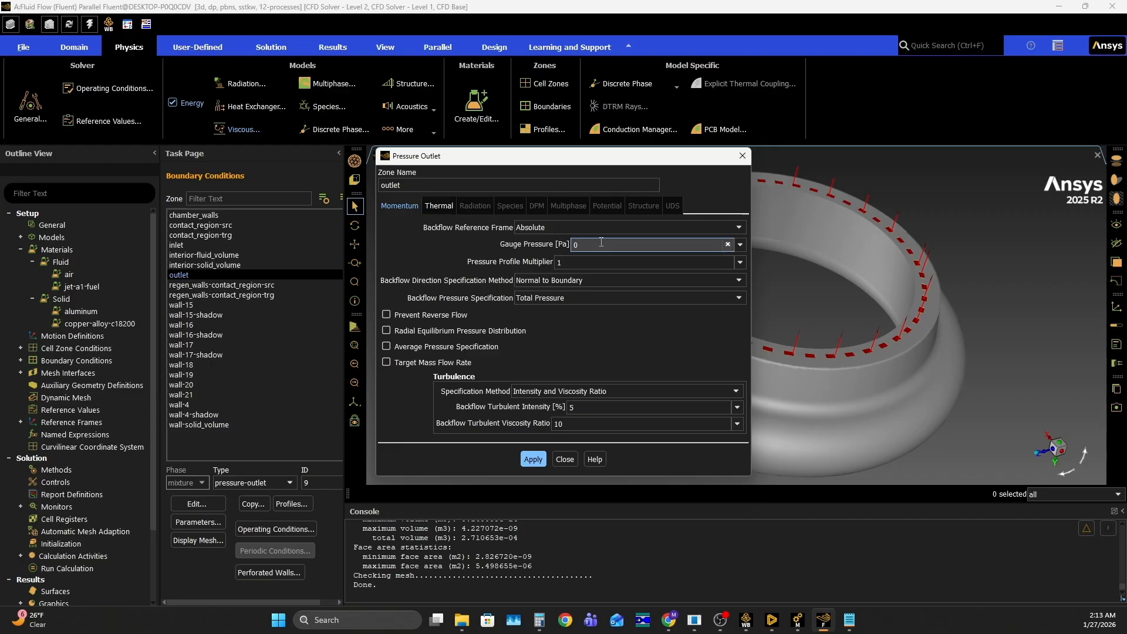
{"action": "key", "text": "BackSpace"}
{"action": "type", "text": "4.6e6"}
{"action": "left_click", "coordinate": [630, 333]}
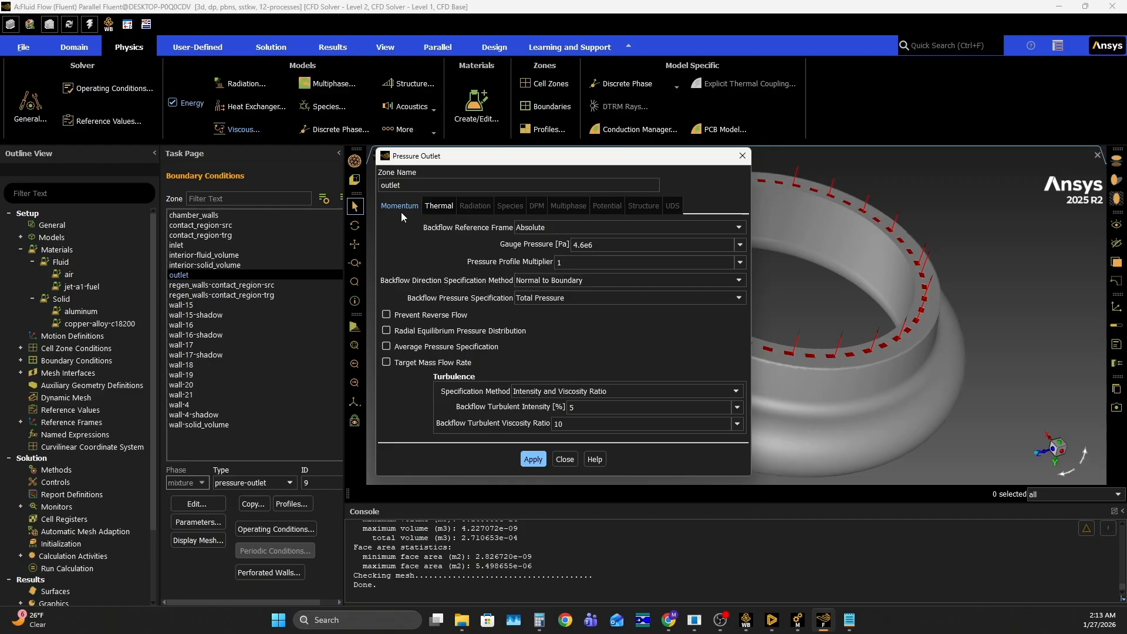
{"action": "left_click", "coordinate": [438, 205]}
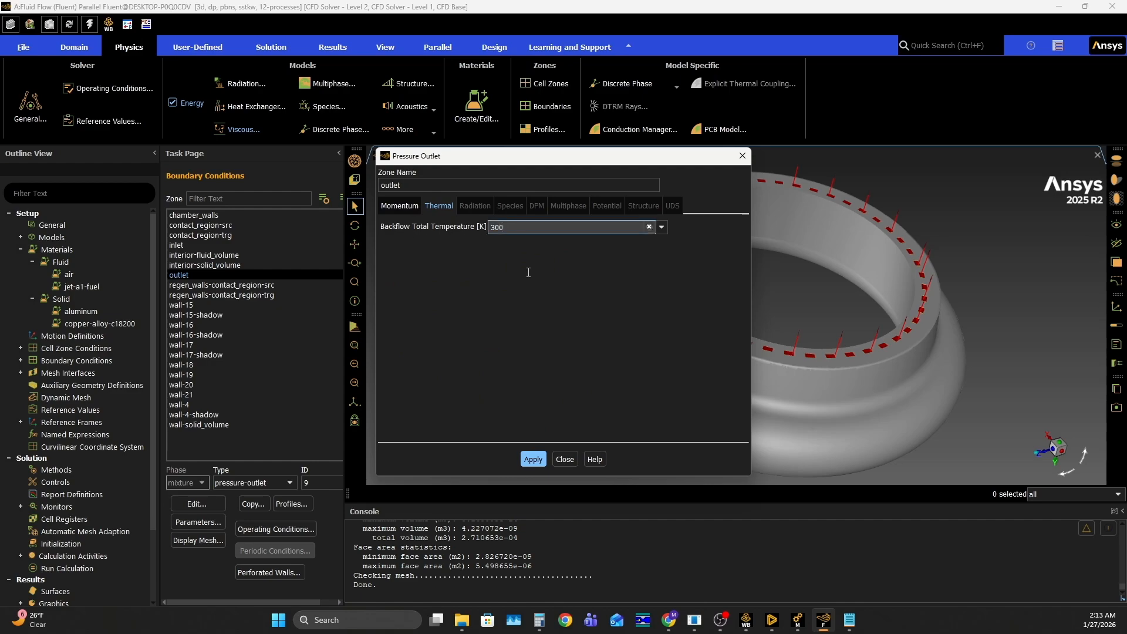
{"action": "left_click", "coordinate": [538, 457]}
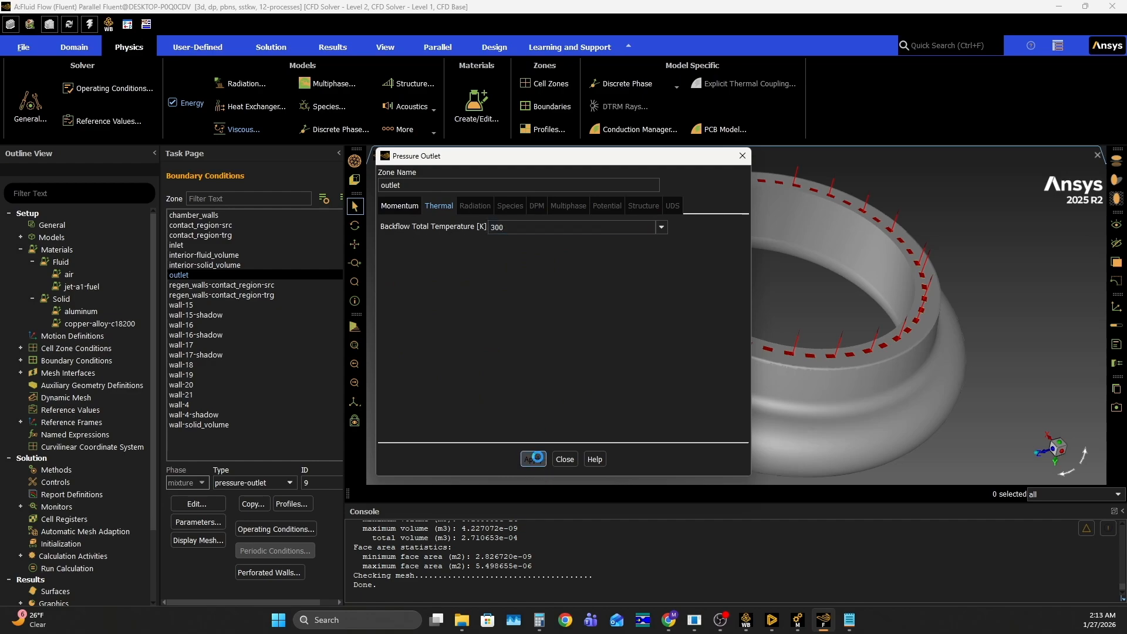
{"action": "left_click", "coordinate": [565, 460]}
Switch to Ansys Meshing and inspect the Contact Region's contact and target bodies with all bodies shown
{"action": "left_click", "coordinate": [281, 395]}
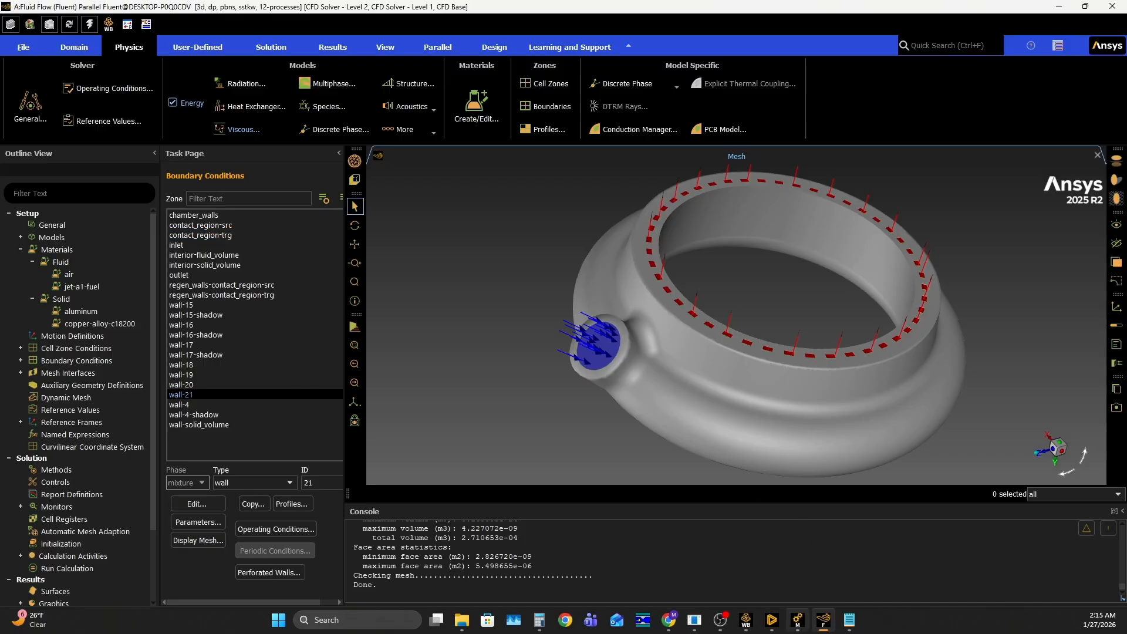
{"action": "left_click", "coordinate": [798, 619]}
{"action": "left_click", "coordinate": [61, 156]}
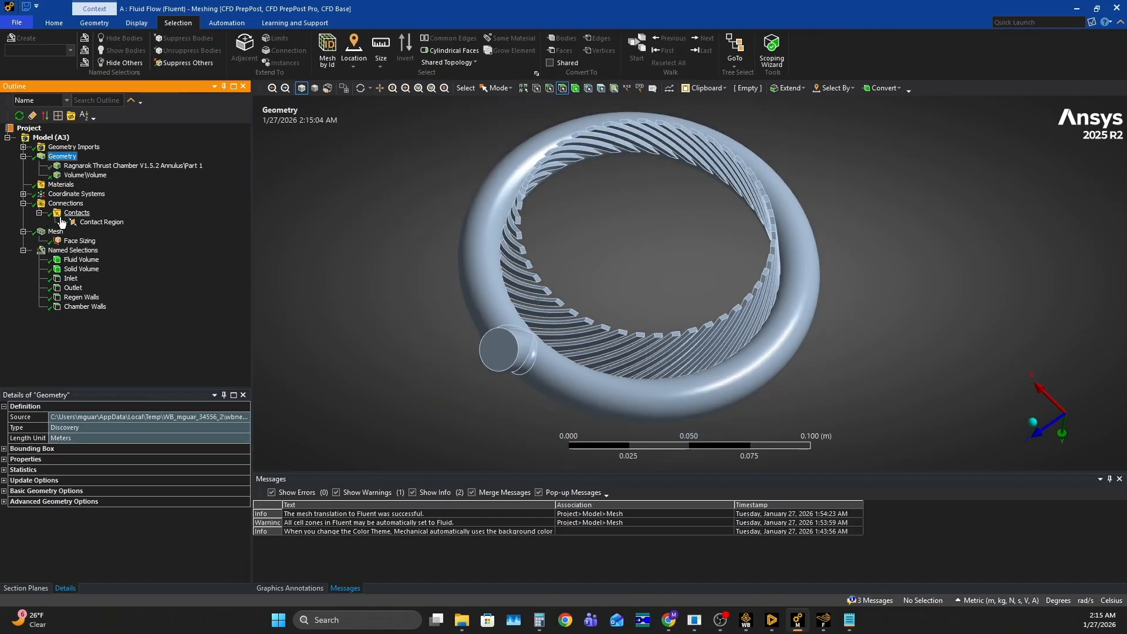
{"action": "left_click", "coordinate": [99, 223]}
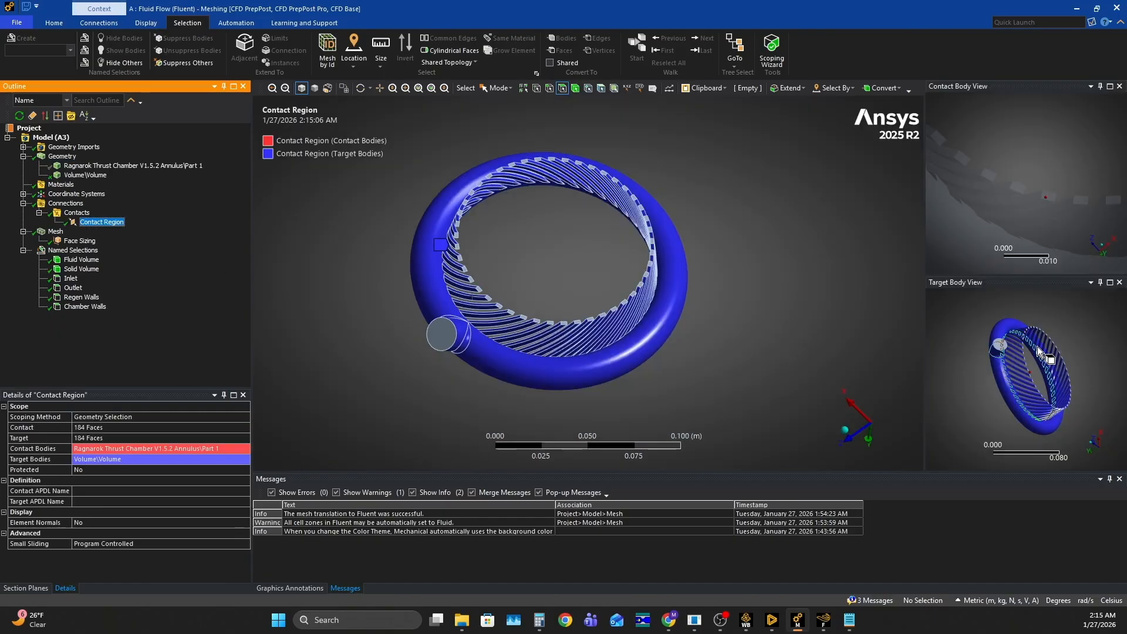
{"action": "scroll", "coordinate": [1080, 371], "scroll_direction": "up", "scroll_amount": 5}
{"action": "scroll", "coordinate": [1045, 366], "scroll_direction": "down", "scroll_amount": 2}
{"action": "mouse_move", "coordinate": [1053, 356]}
{"action": "middle_mouse_down"}
{"action": "mouse_move", "coordinate": [1029, 351]}
{"action": "mouse_move", "coordinate": [1039, 364]}
{"action": "middle_mouse_up"}
{"action": "scroll", "coordinate": [1048, 169], "scroll_direction": "down", "scroll_amount": 5}
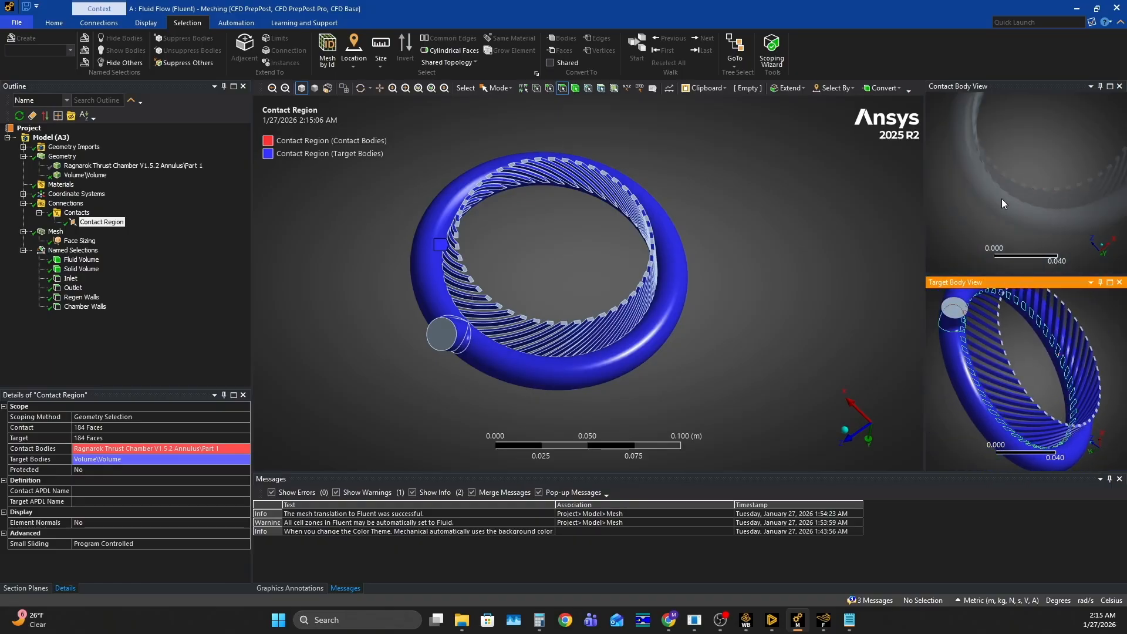
{"action": "mouse_move", "coordinate": [1048, 148]}
{"action": "middle_mouse_down"}
{"action": "mouse_move", "coordinate": [1046, 198]}
{"action": "mouse_move", "coordinate": [1042, 154]}
{"action": "middle_mouse_up"}
{"action": "right_click", "coordinate": [304, 196]}
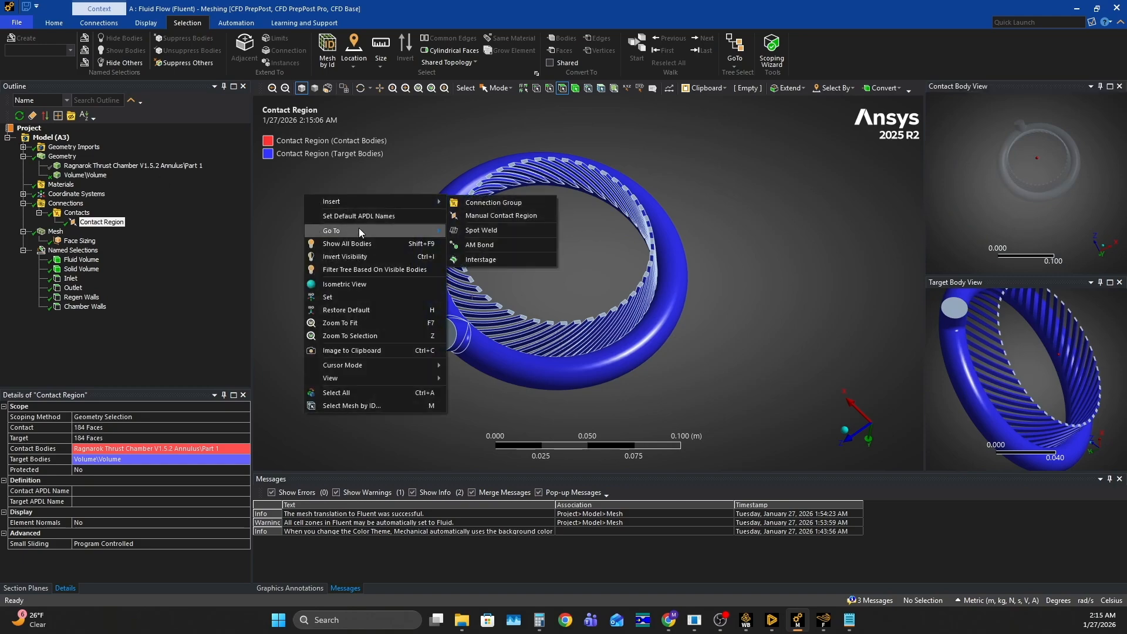
{"action": "left_click", "coordinate": [353, 247]}
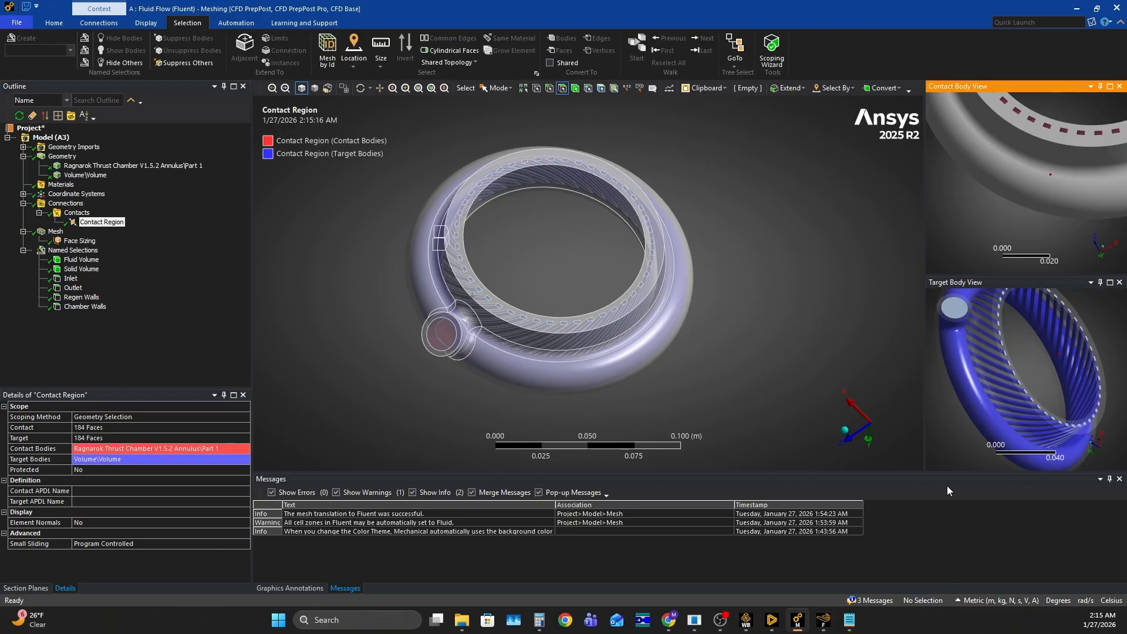
Return to Fluent and check which walls belong to the contact_region-trg and regen_walls-contact_region-trg interface zones
{"action": "left_click", "coordinate": [824, 620]}
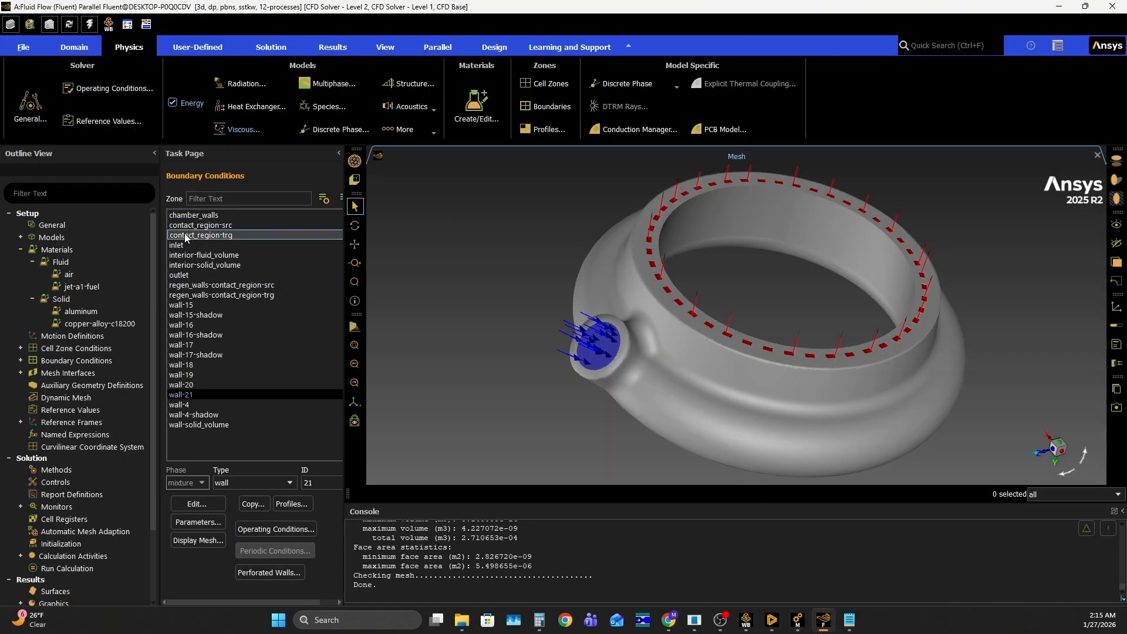
{"action": "left_click", "coordinate": [234, 235]}
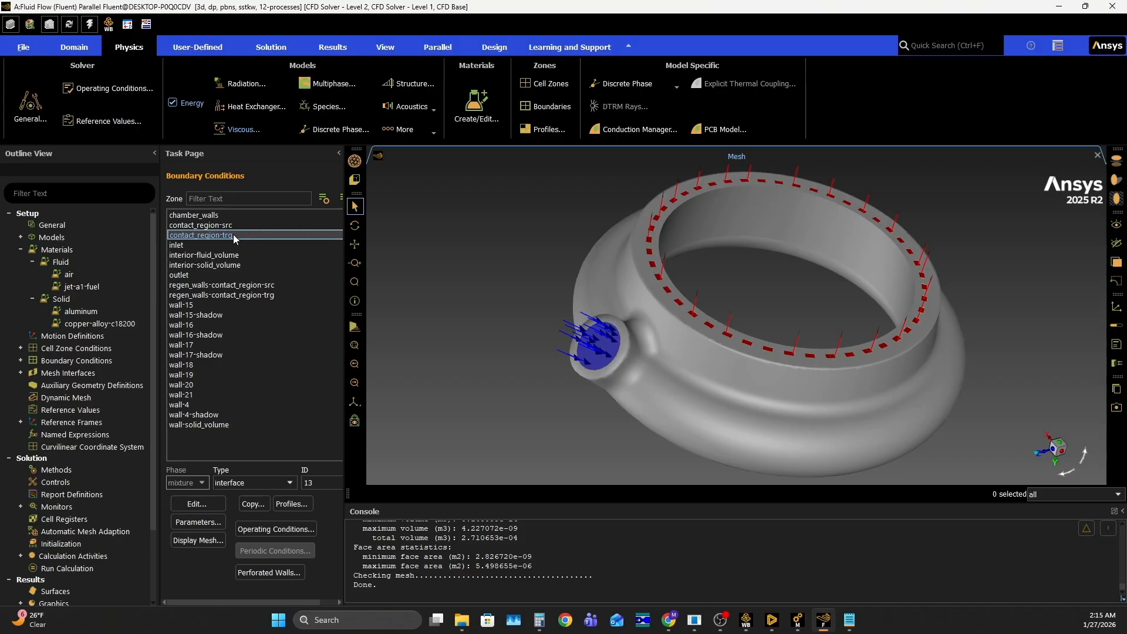
{"action": "double_click", "coordinate": [233, 235]}
{"action": "left_click", "coordinate": [194, 367]}
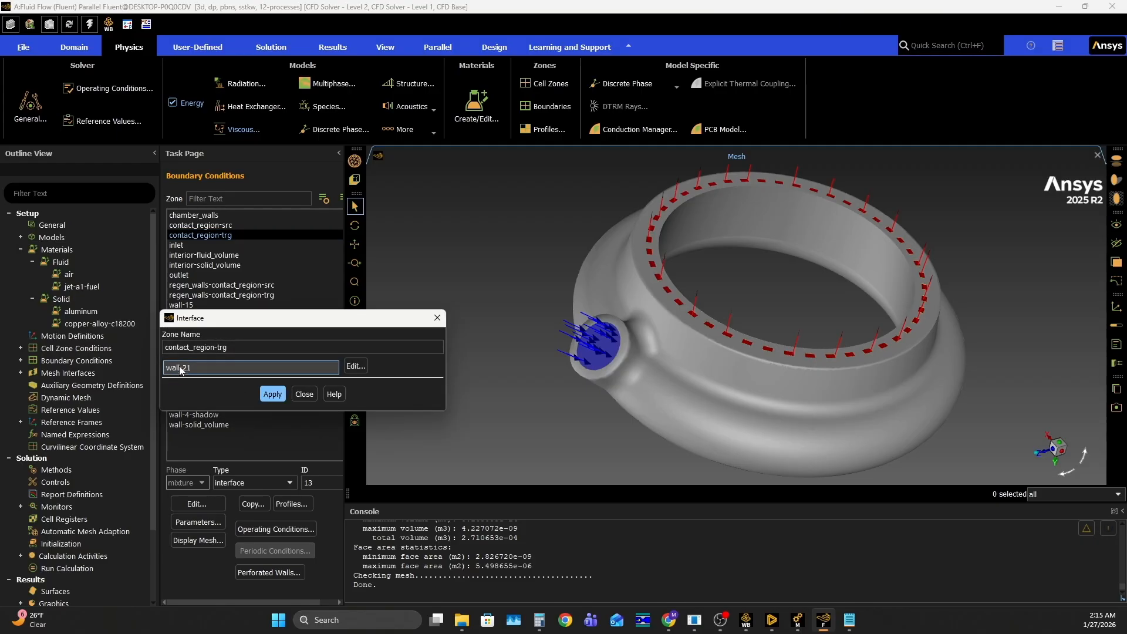
{"action": "left_click", "coordinate": [304, 394]}
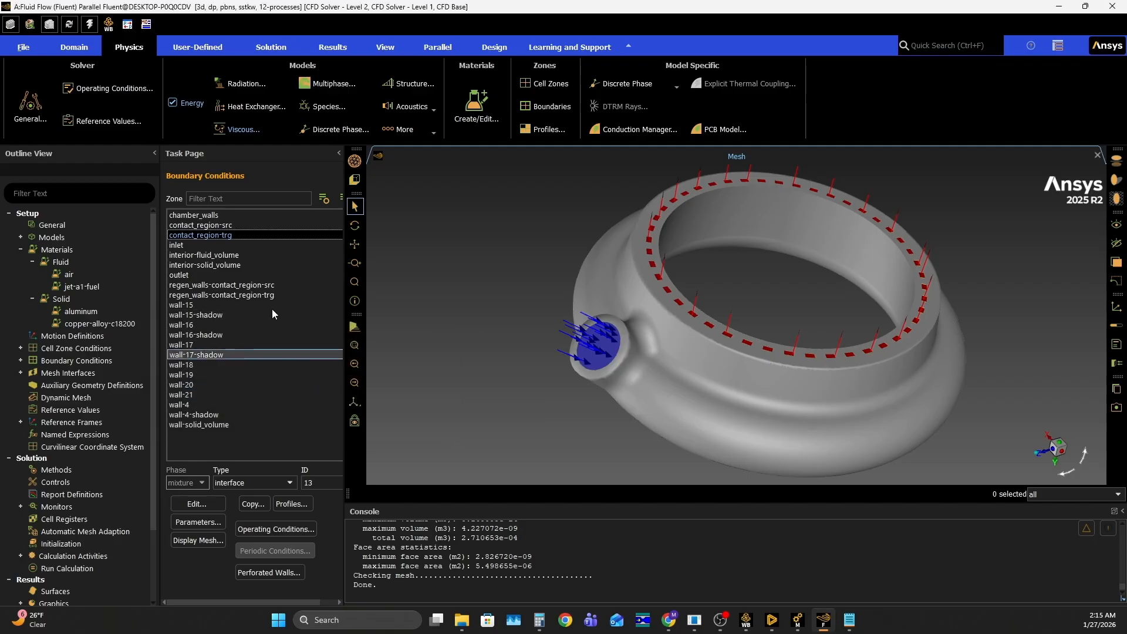
{"action": "double_click", "coordinate": [244, 297]}
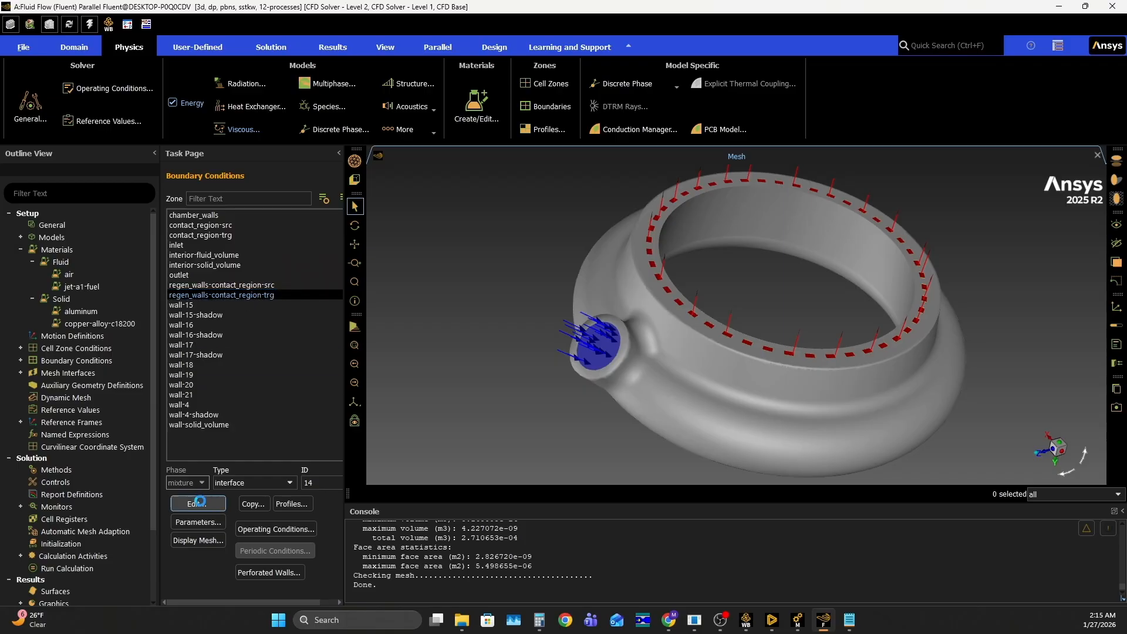
{"action": "left_click", "coordinate": [304, 394]}
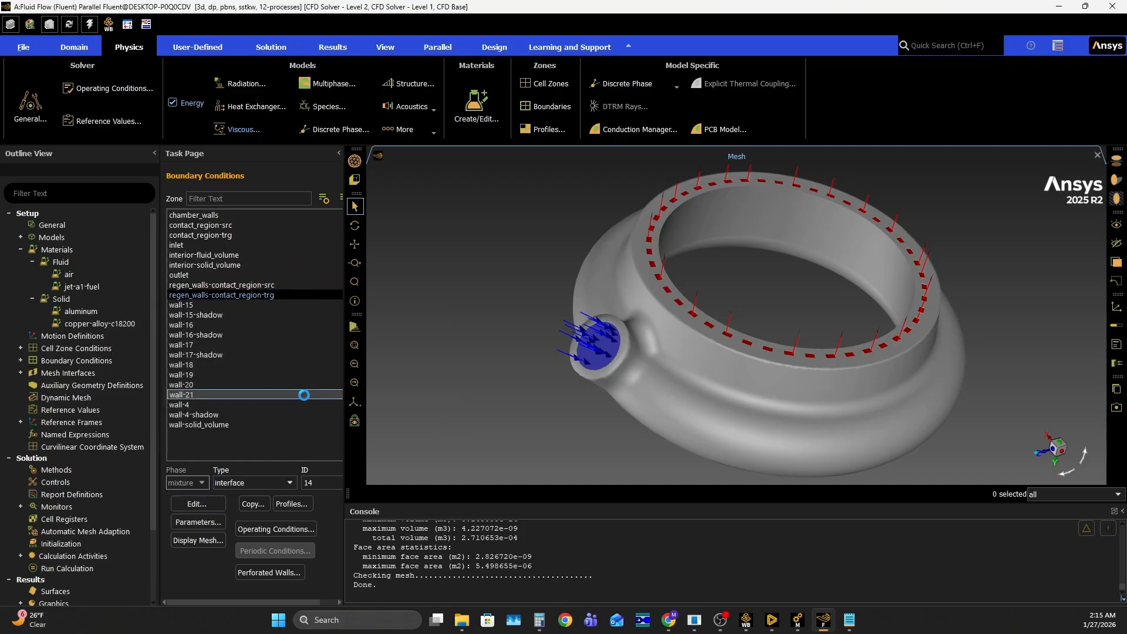
Set the sand-grain roughness height of wall-21 to 1e-4 m
{"action": "left_click", "coordinate": [195, 395]}
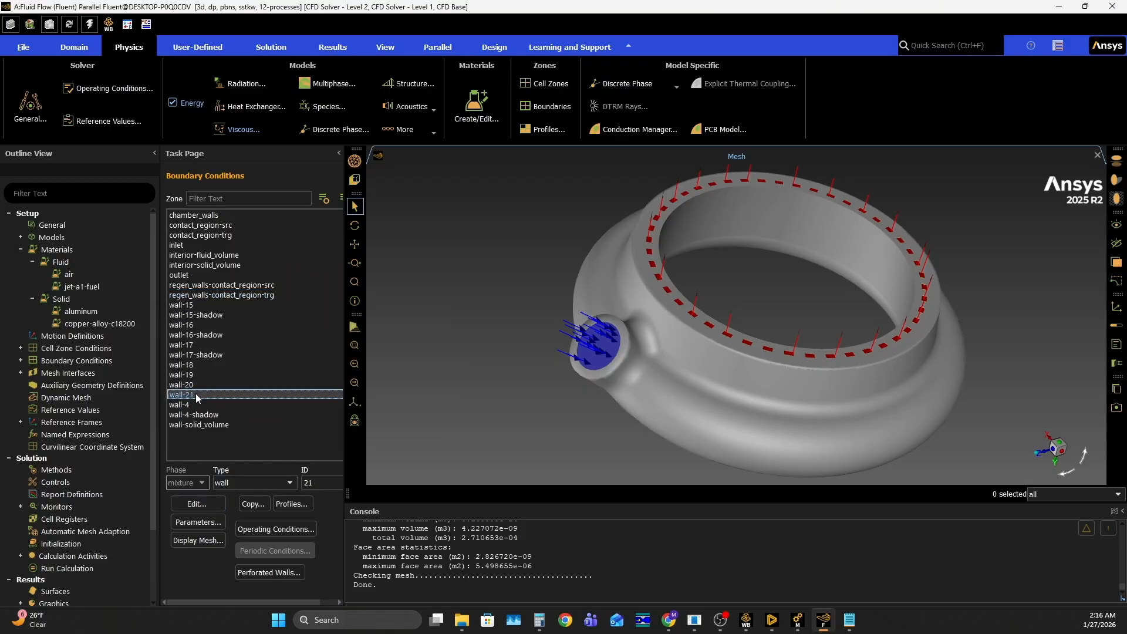
{"action": "left_click", "coordinate": [200, 503]}
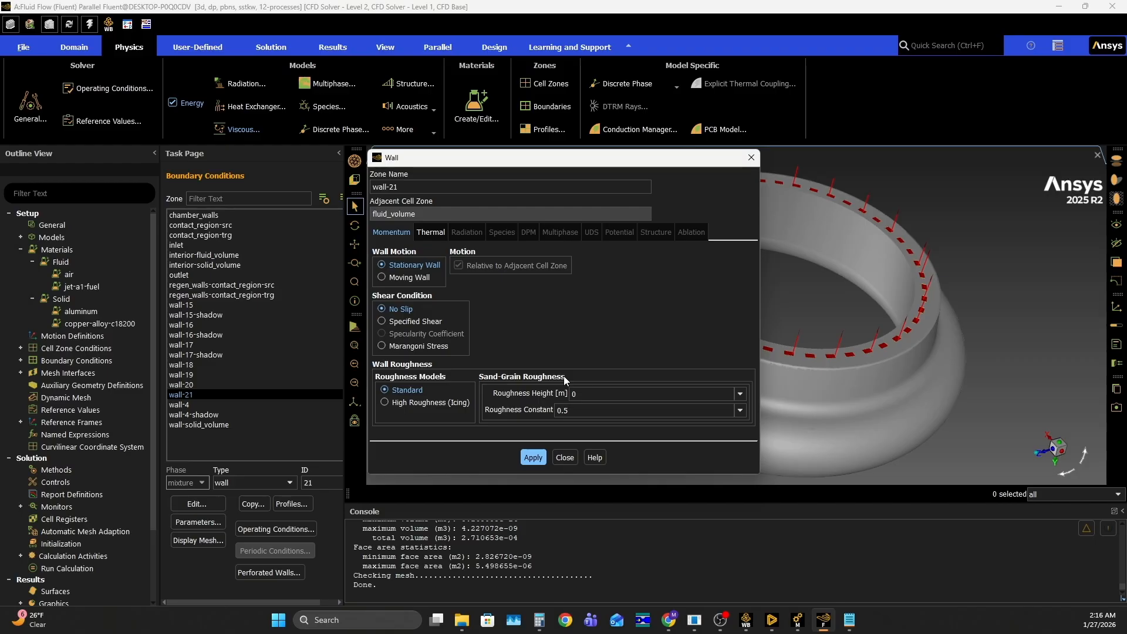
{"action": "left_click", "coordinate": [593, 393]}
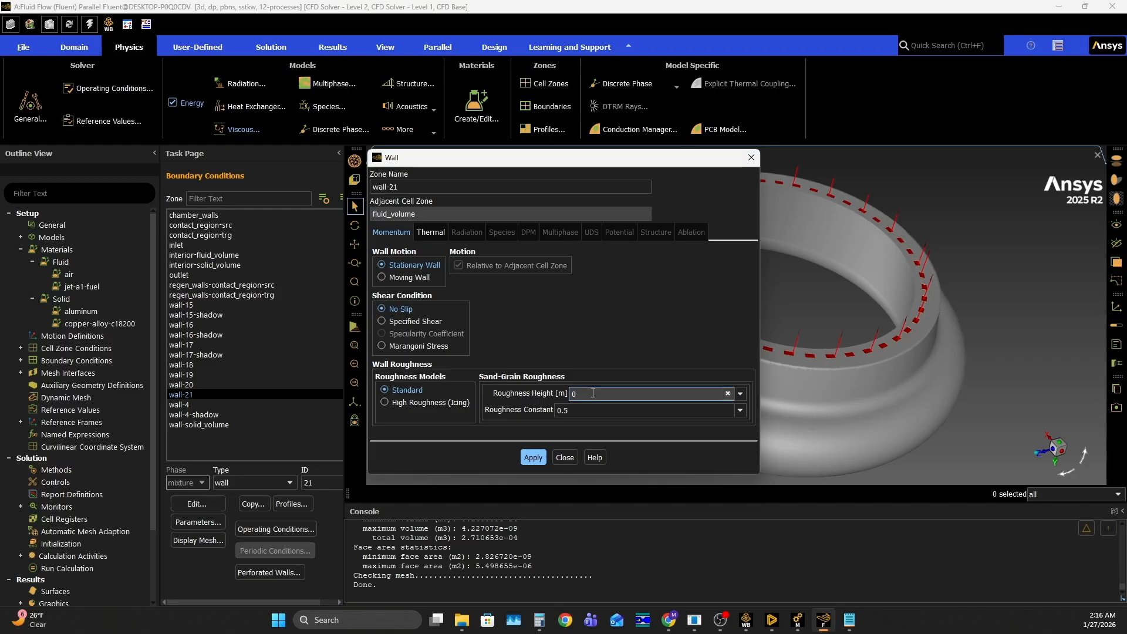
{"action": "key", "text": "BackSpace"}
{"action": "type", "text": "1e-4"}
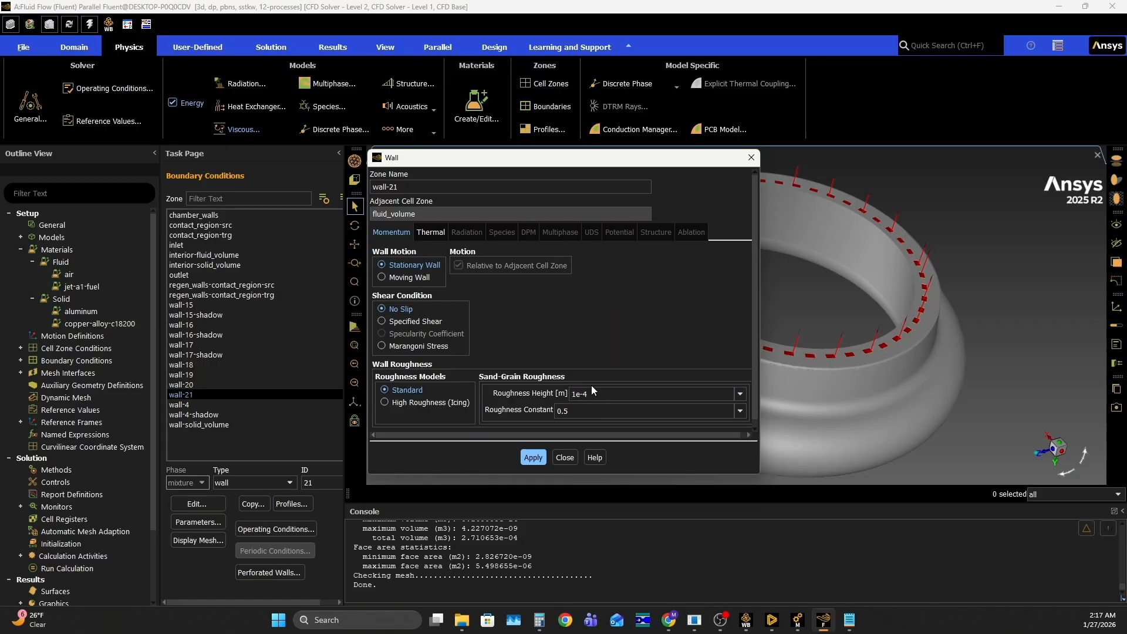
{"action": "left_click", "coordinate": [564, 458]}
Set the sand-grain roughness height of wall-20 to 1e-4 m
{"action": "left_click", "coordinate": [200, 384]}
{"action": "left_click", "coordinate": [196, 503]}
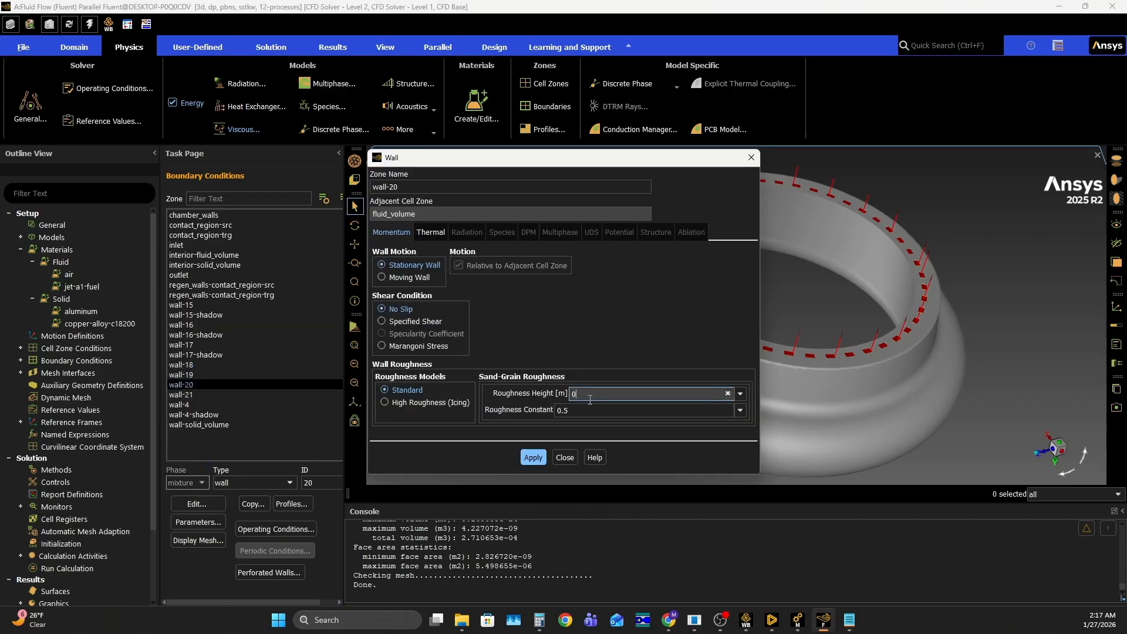
{"action": "double_click", "coordinate": [590, 400]}
{"action": "type", "text": "1e-4"}
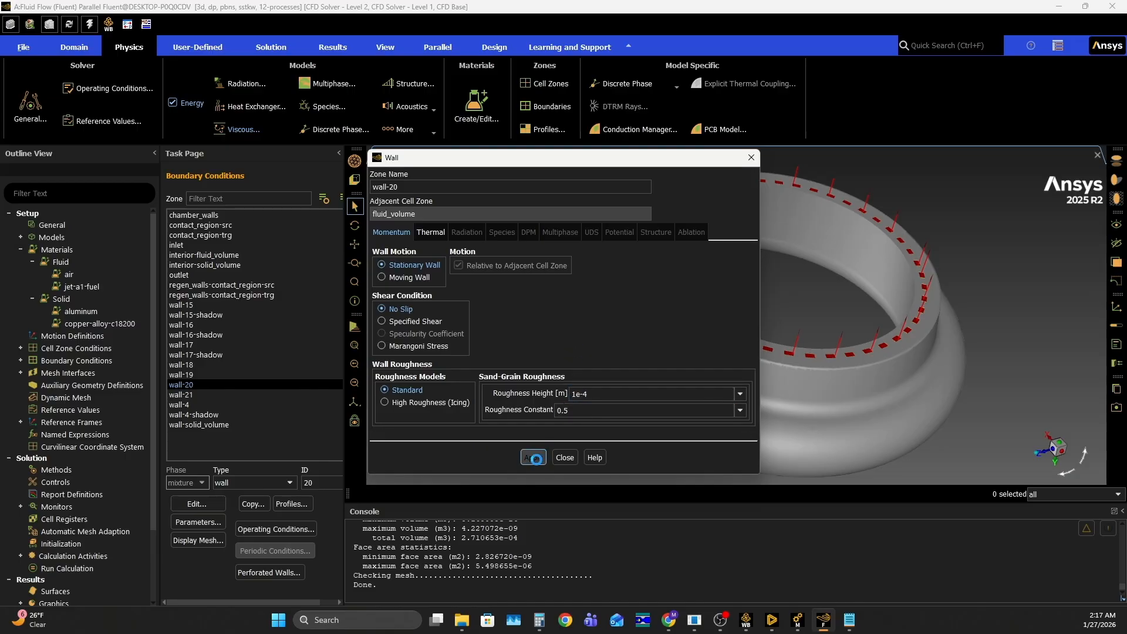
{"action": "left_click", "coordinate": [567, 457]}
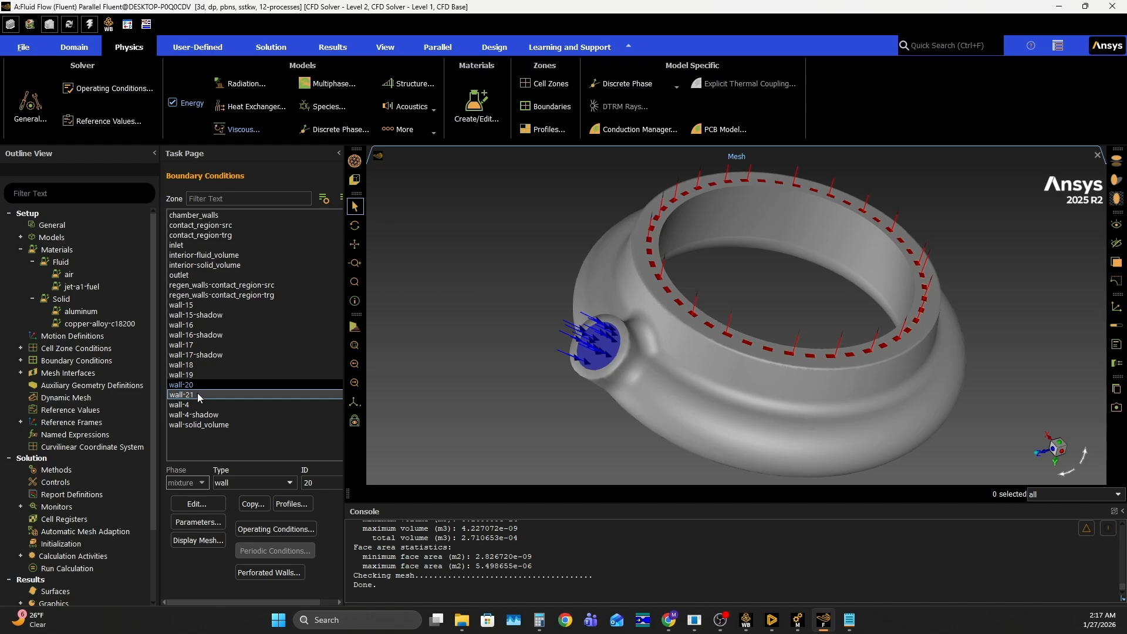
Open the thermal conditions of the chamber_walls boundary at its heat flux value
{"action": "left_click", "coordinate": [192, 275]}
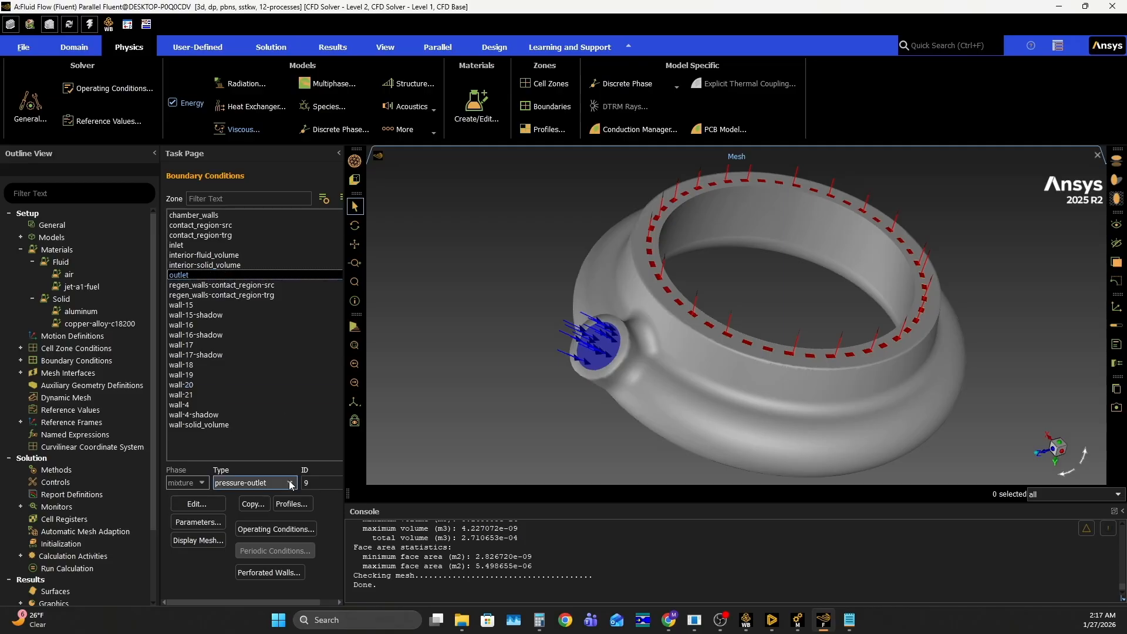
{"action": "left_click", "coordinate": [211, 246]}
{"action": "left_click", "coordinate": [210, 215]}
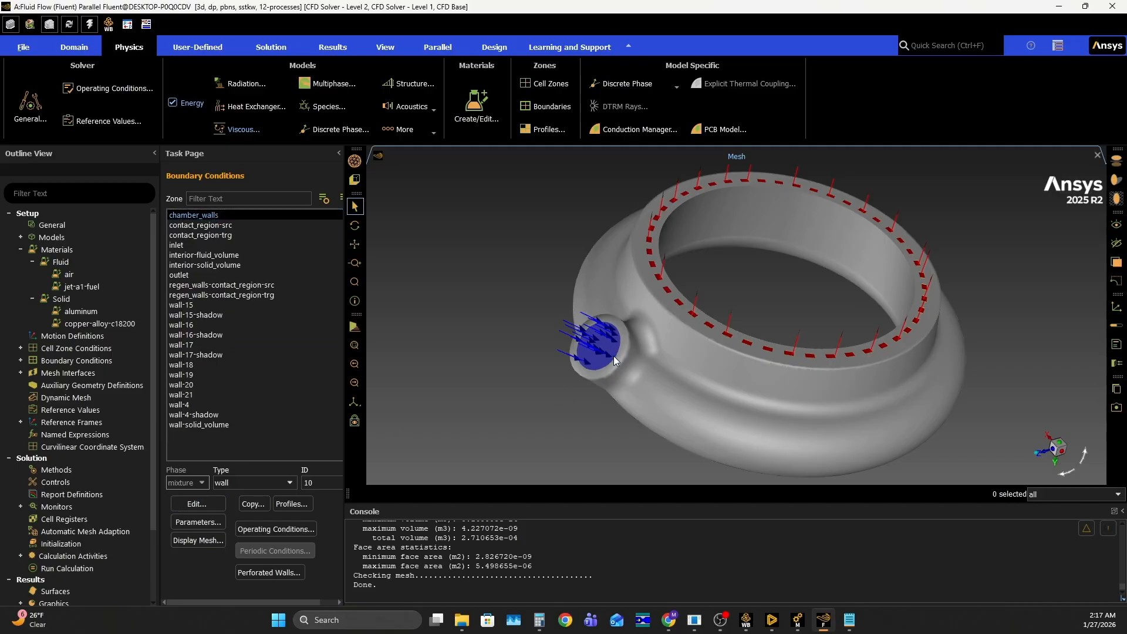
{"action": "left_click", "coordinate": [197, 504]}
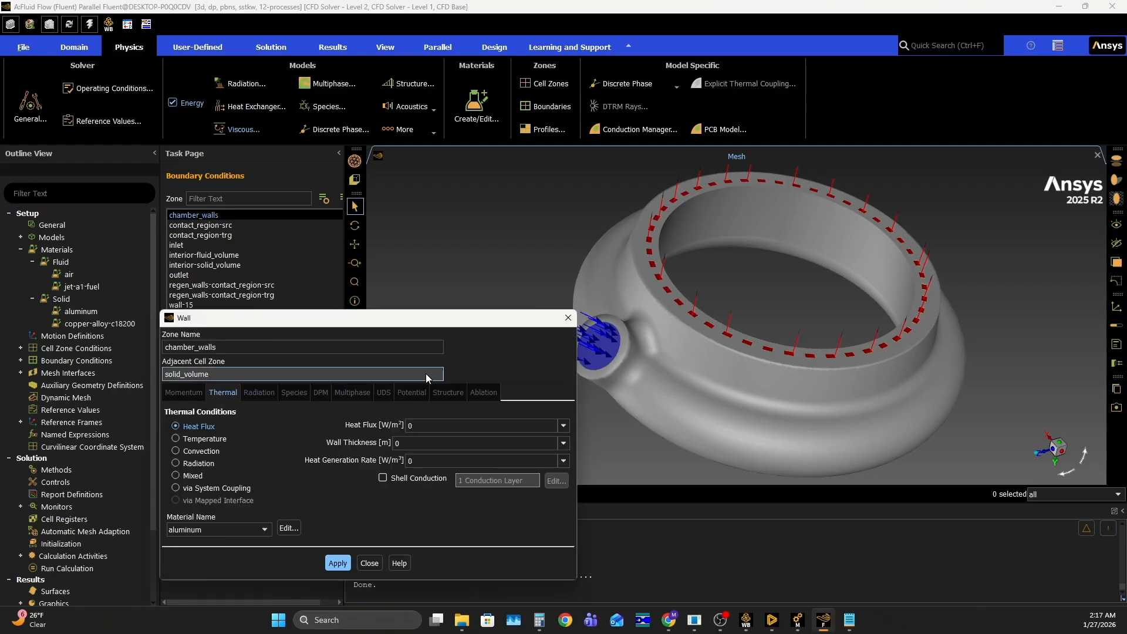
{"action": "left_click_drag", "start_coordinate": [437, 319], "coordinate": [484, 186]}
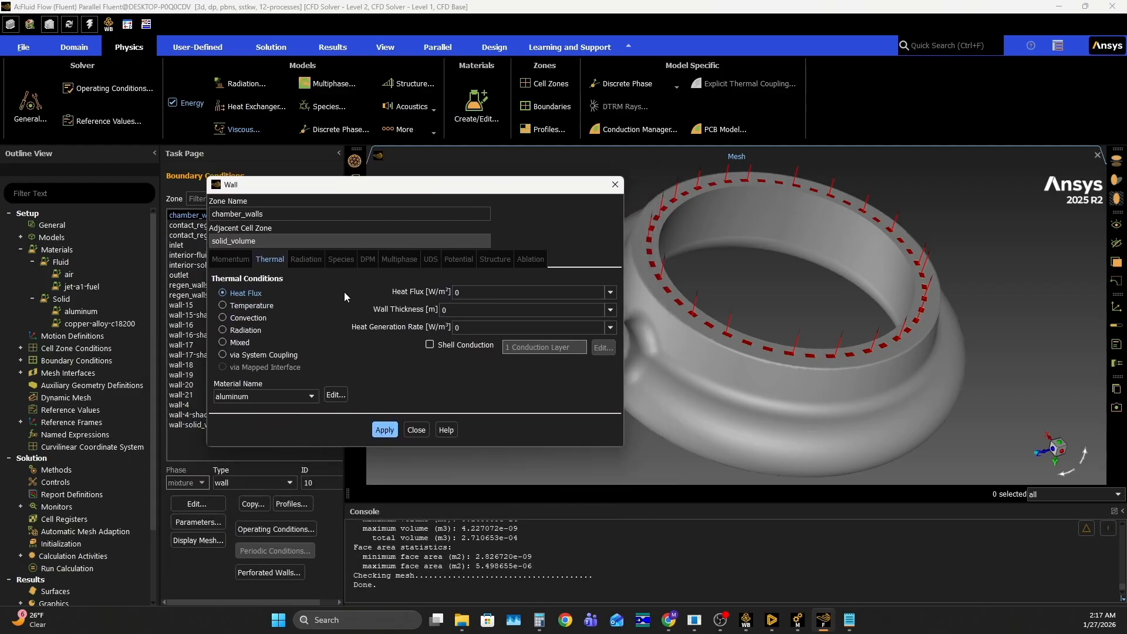
{"action": "left_click", "coordinate": [464, 288]}
Switch to the RPA Data spreadsheet in Chrome and examine the V1.5.2 Bartz heat transfer data from its first columns
{"action": "left_click", "coordinate": [669, 620]}
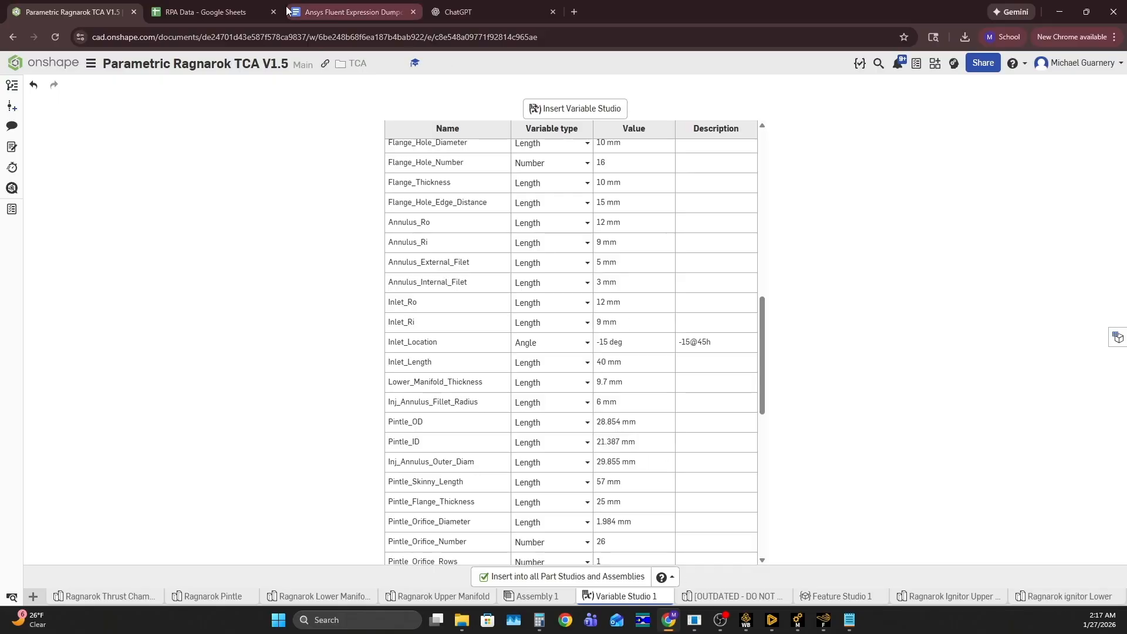
{"action": "left_click", "coordinate": [215, 13]}
{"action": "scroll", "coordinate": [624, 310], "scroll_direction": "down", "scroll_amount": 10}
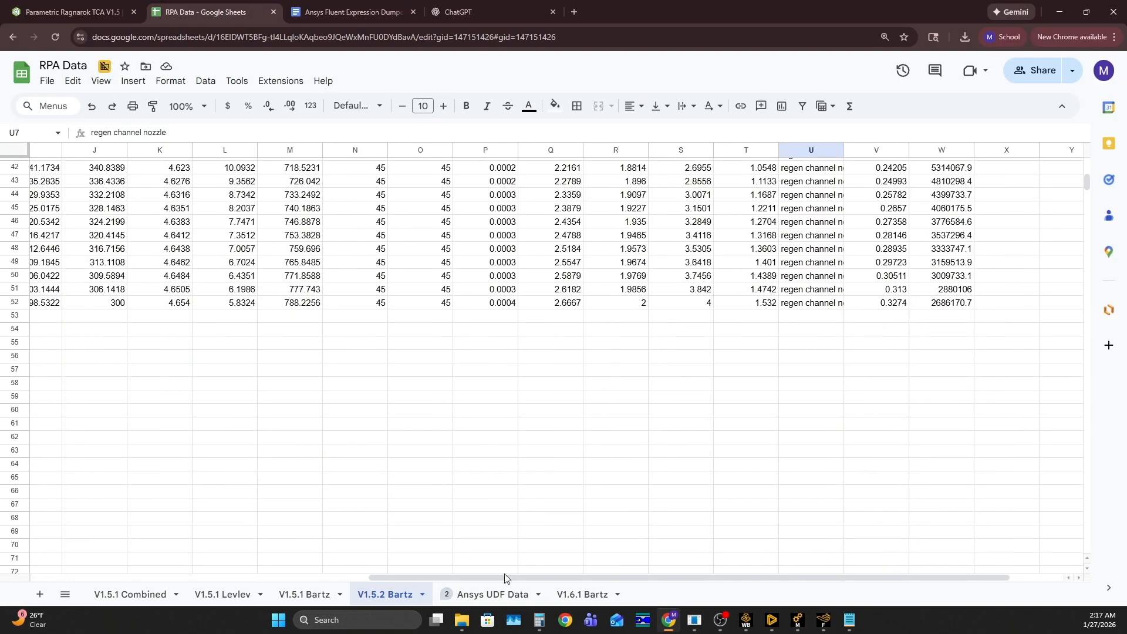
{"action": "left_click_drag", "start_coordinate": [509, 577], "coordinate": [173, 566]}
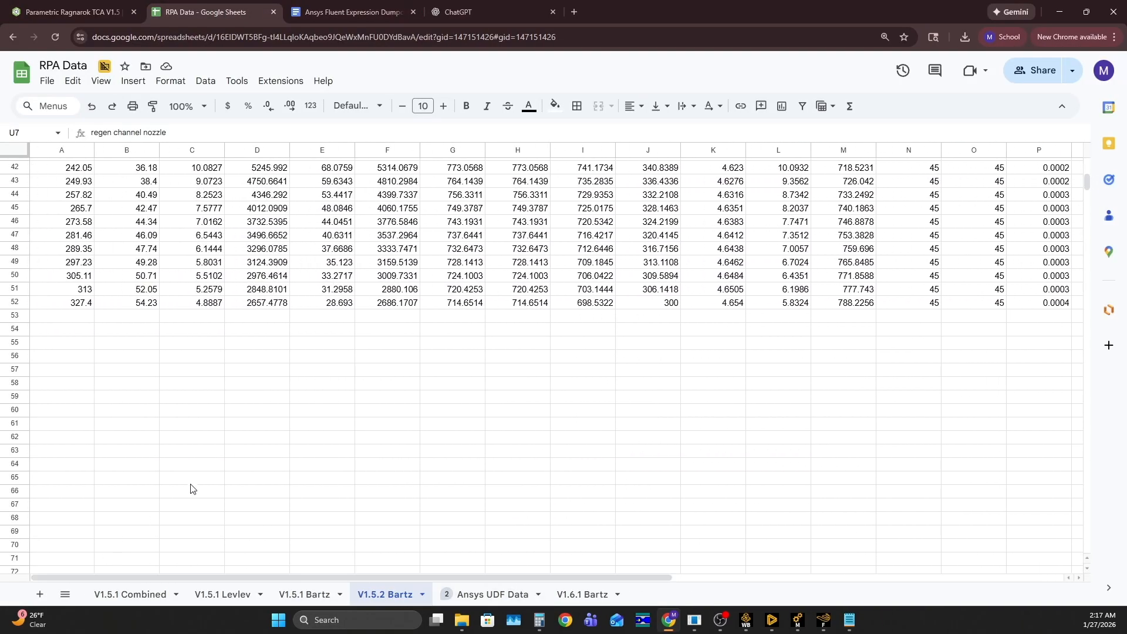
{"action": "scroll", "coordinate": [182, 492], "scroll_direction": "up", "scroll_amount": 5}
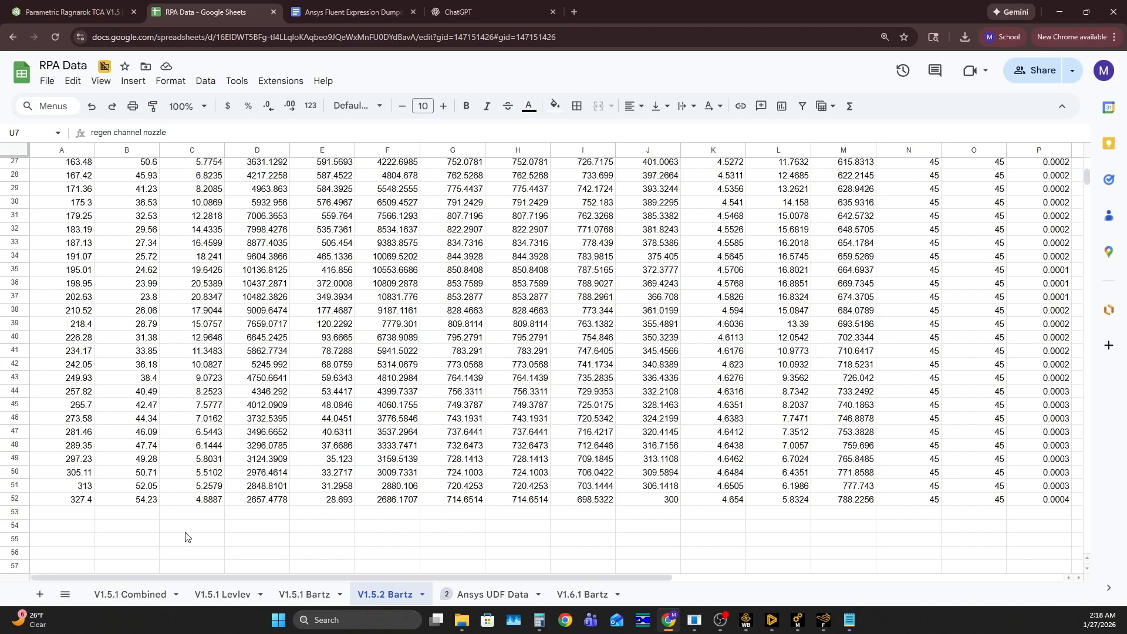
Examine the V1.5.2 Bartz axial locations from the first rows to the last, checking those in rows 48 to 52
{"action": "scroll", "coordinate": [150, 427], "scroll_direction": "up", "scroll_amount": 9}
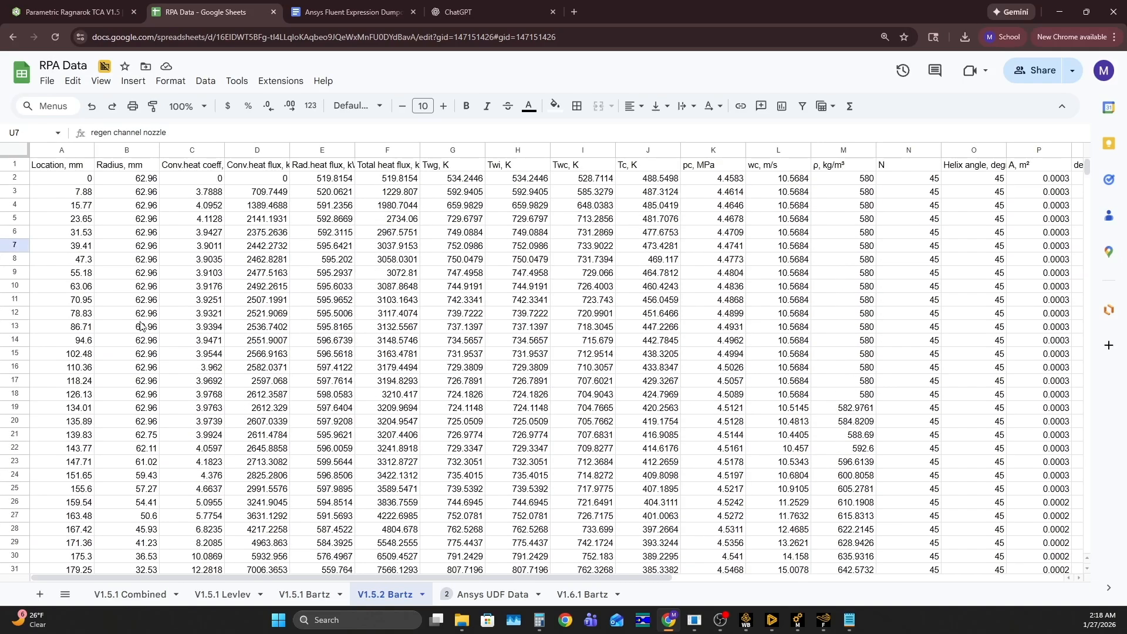
{"action": "scroll", "coordinate": [64, 179], "scroll_direction": "down", "scroll_amount": 6}
{"action": "scroll", "coordinate": [73, 211], "scroll_direction": "down", "scroll_amount": 5}
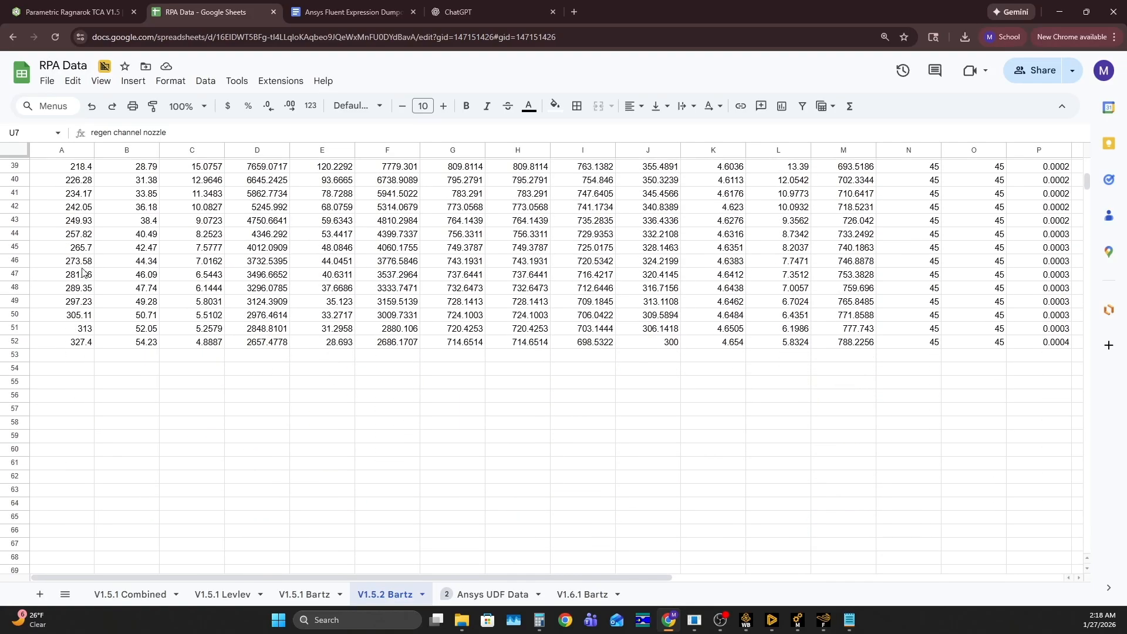
{"action": "scroll", "coordinate": [78, 352], "scroll_direction": "up", "scroll_amount": 1}
{"action": "scroll", "coordinate": [77, 377], "scroll_direction": "up", "scroll_amount": 11}
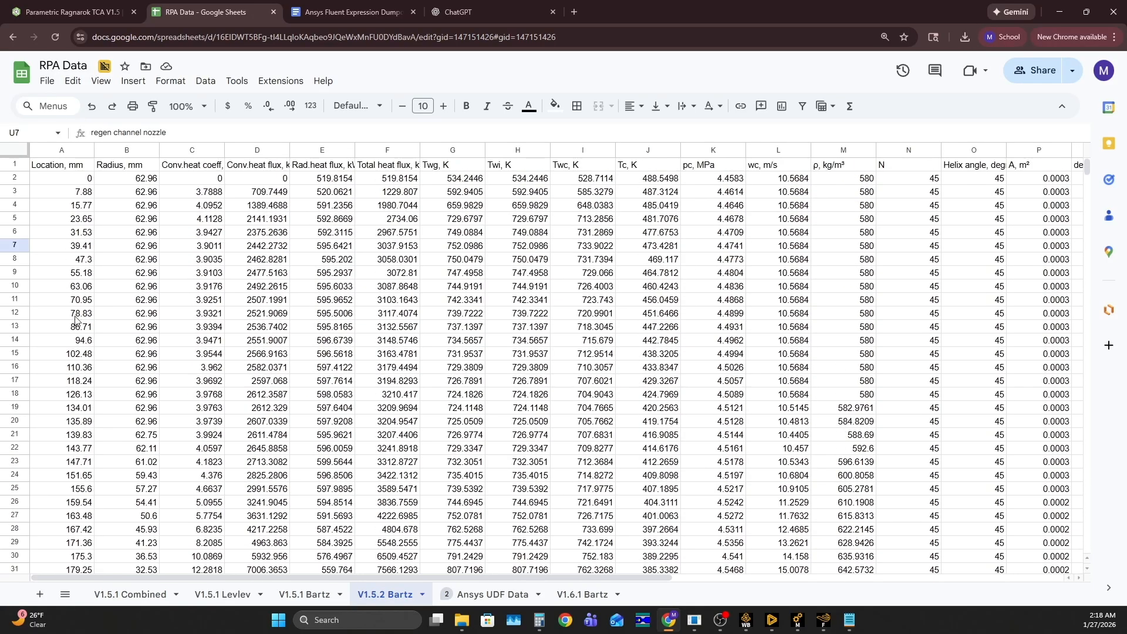
{"action": "scroll", "coordinate": [31, 184], "scroll_direction": "down", "scroll_amount": 11}
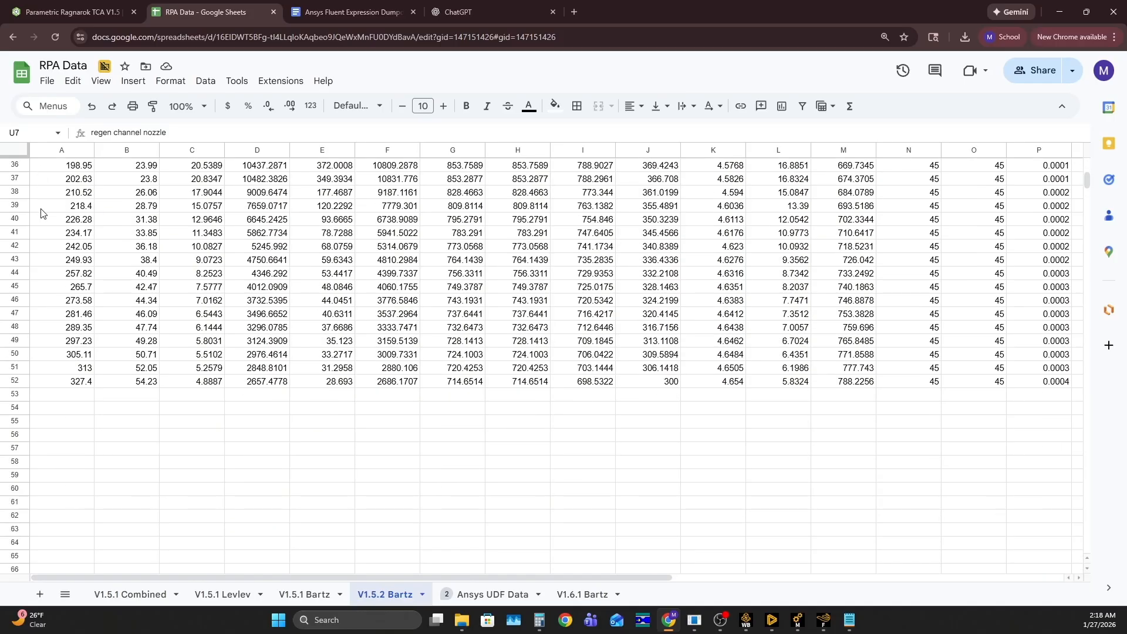
{"action": "left_click", "coordinate": [80, 384]}
{"action": "left_click", "coordinate": [78, 369]}
{"action": "left_click", "coordinate": [77, 356]}
{"action": "left_click", "coordinate": [77, 342]}
{"action": "left_click", "coordinate": [77, 329]}
Examine the total heat flux in column F for row 48 and the scaled heat flux in column W for rows 48 to 50
{"action": "scroll", "coordinate": [521, 460], "scroll_direction": "up", "scroll_amount": 10}
{"action": "scroll", "coordinate": [386, 169], "scroll_direction": "down", "scroll_amount": 7}
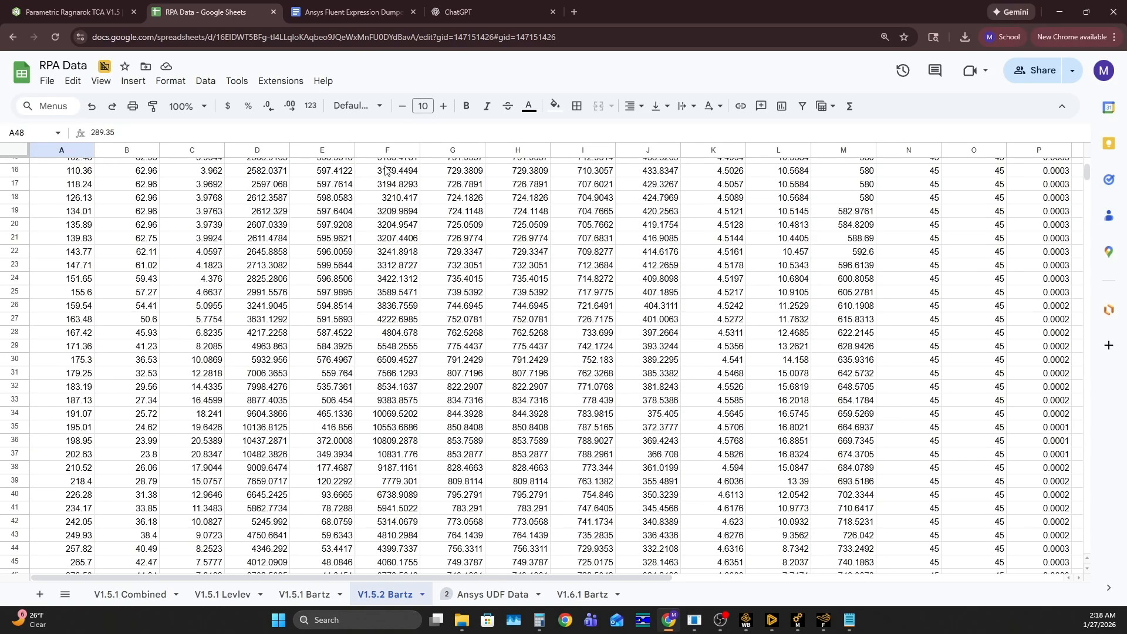
{"action": "left_click", "coordinate": [396, 408]}
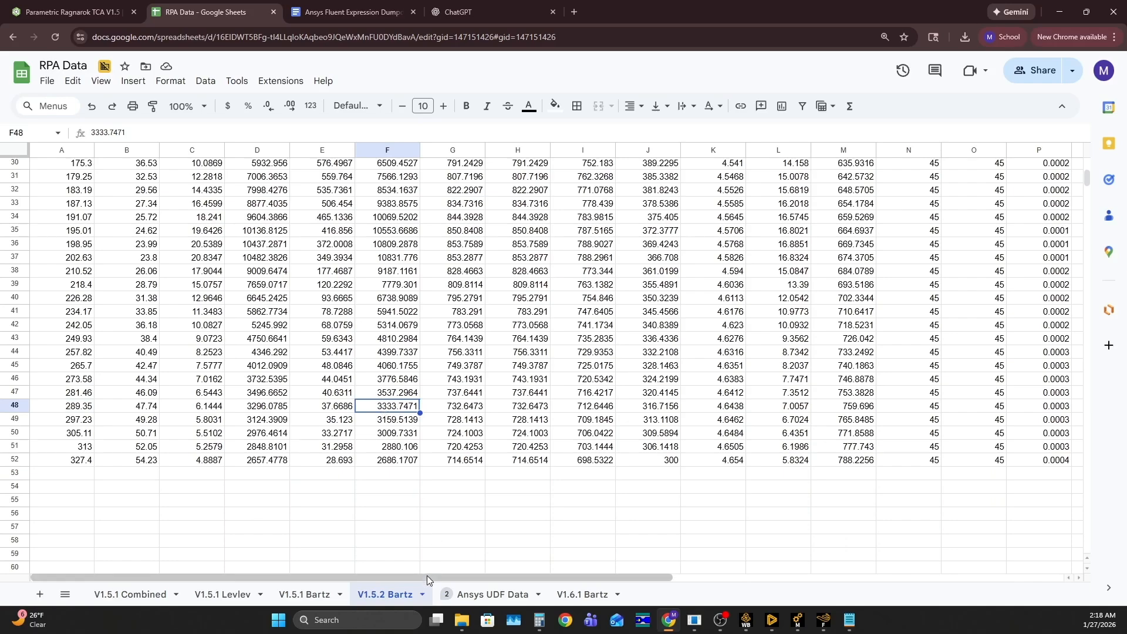
{"action": "left_click_drag", "start_coordinate": [428, 579], "coordinate": [859, 558]}
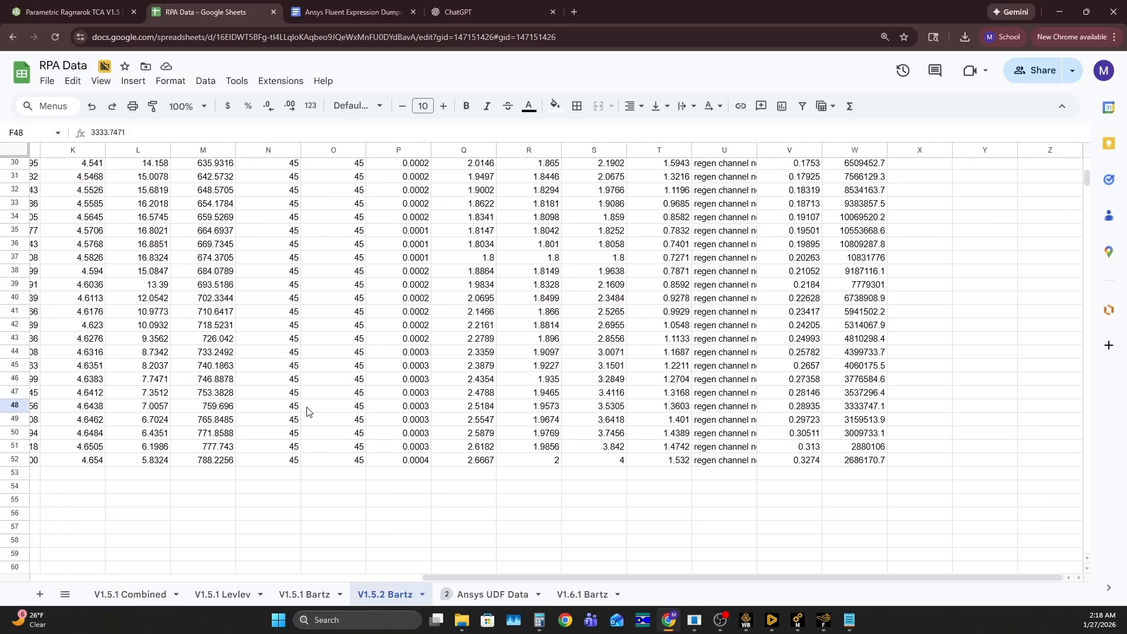
{"action": "left_click", "coordinate": [875, 409]}
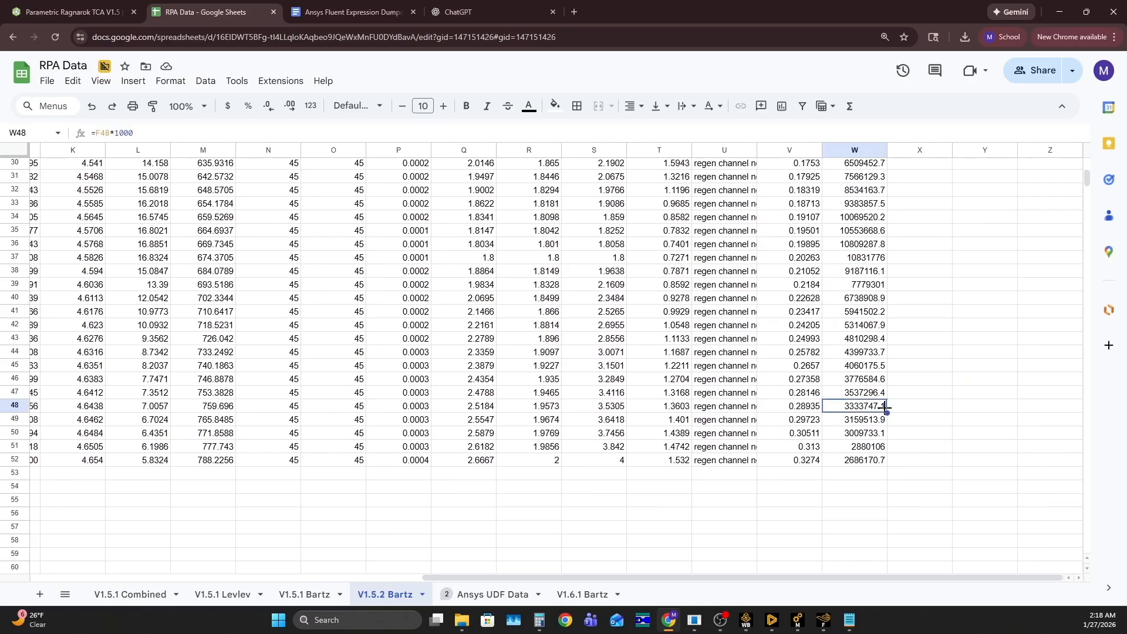
{"action": "left_click", "coordinate": [911, 416]}
{"action": "left_click", "coordinate": [875, 408]}
{"action": "left_click", "coordinate": [872, 435]}
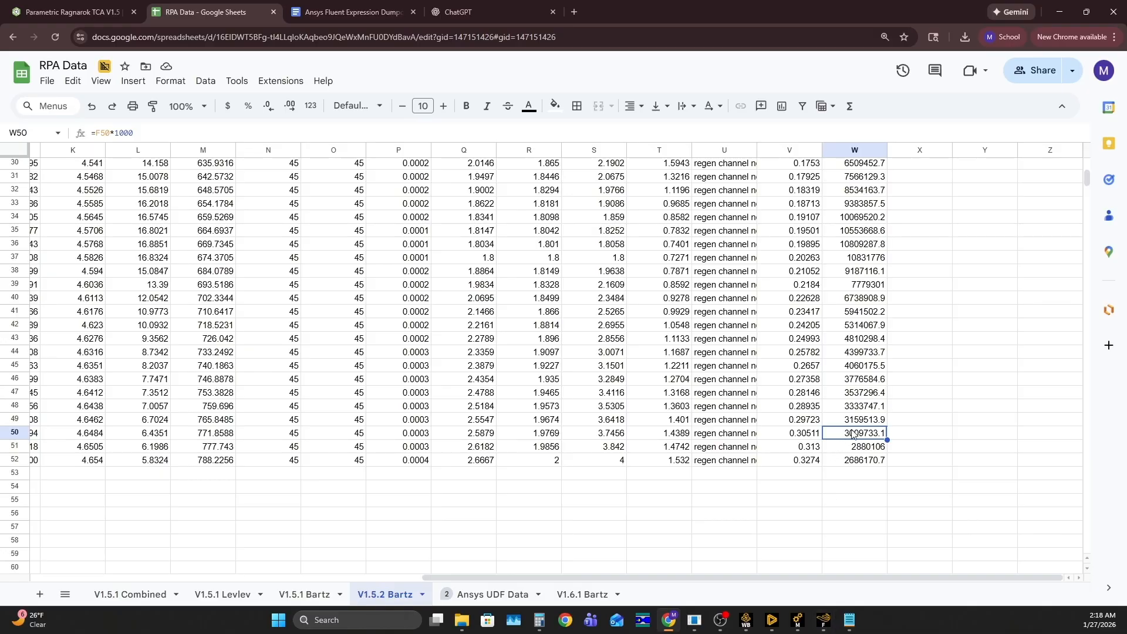
Switch back to Fluent and apply a heat flux of 3e6 W/m² to the chamber_walls boundary
{"action": "left_click", "coordinate": [823, 620]}
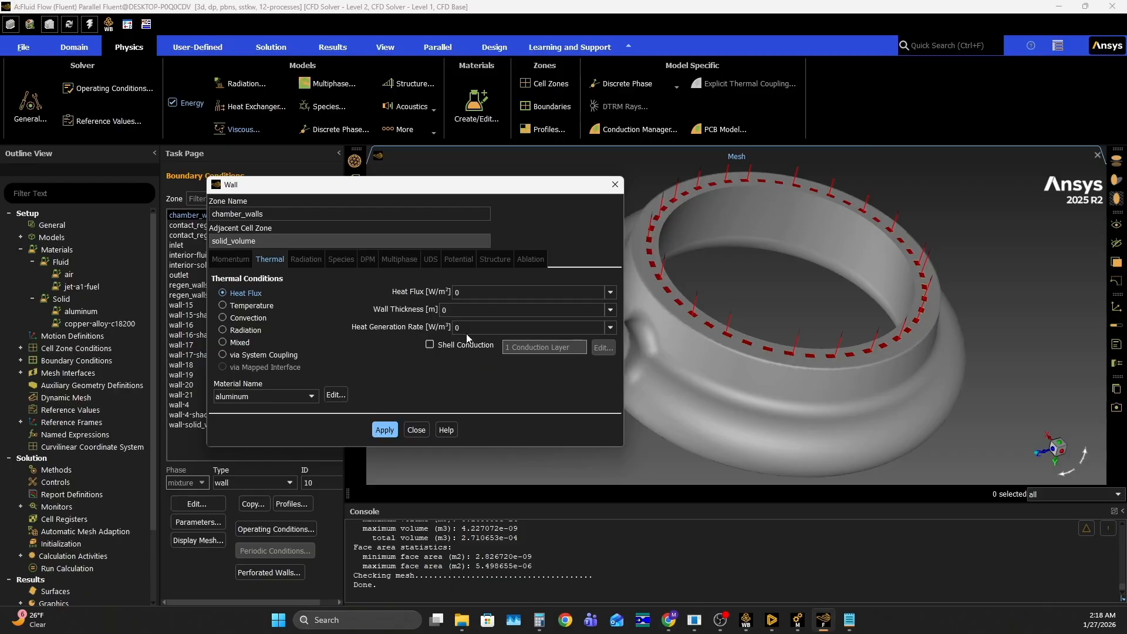
{"action": "left_click", "coordinate": [463, 293]}
{"action": "double_click", "coordinate": [463, 293]}
{"action": "type", "text": "3e6"}
{"action": "left_click", "coordinate": [385, 431]}
{"action": "left_click", "coordinate": [416, 430]}
Look over the meshed annulus and review the Solution Methods settings with the task page widened
{"action": "left_click_drag", "start_coordinate": [463, 376], "coordinate": [491, 345]}
{"action": "scroll", "coordinate": [491, 345], "scroll_direction": "down", "scroll_amount": 4}
{"action": "left_click_drag", "start_coordinate": [652, 288], "coordinate": [626, 271]}
{"action": "scroll", "coordinate": [626, 271], "scroll_direction": "up", "scroll_amount": 3}
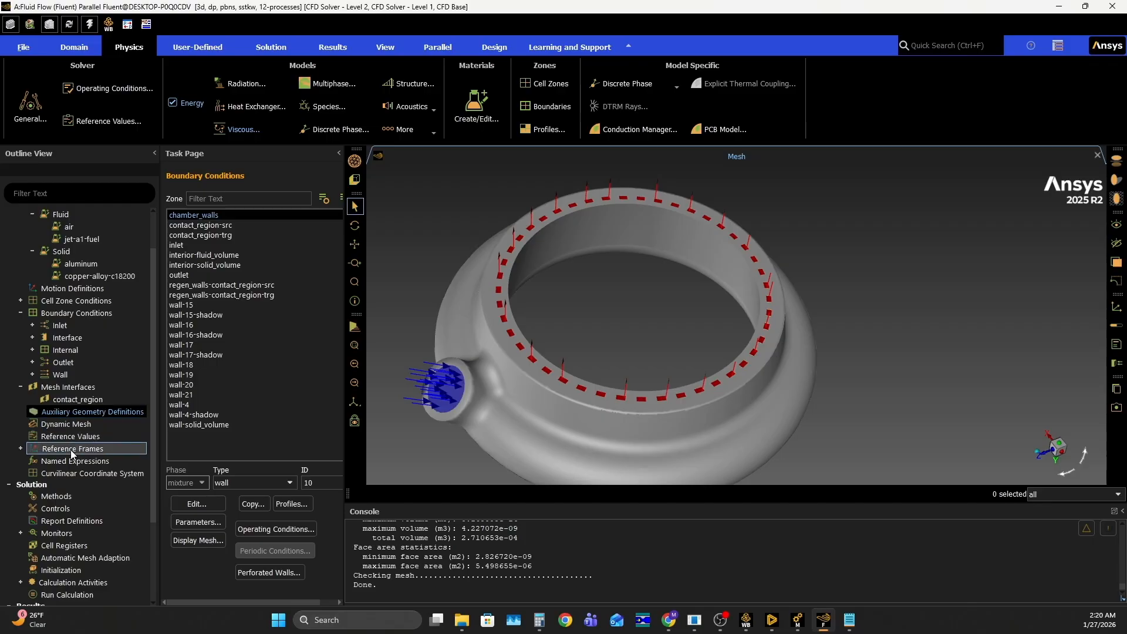
{"action": "scroll", "coordinate": [71, 452], "scroll_direction": "down", "scroll_amount": 1}
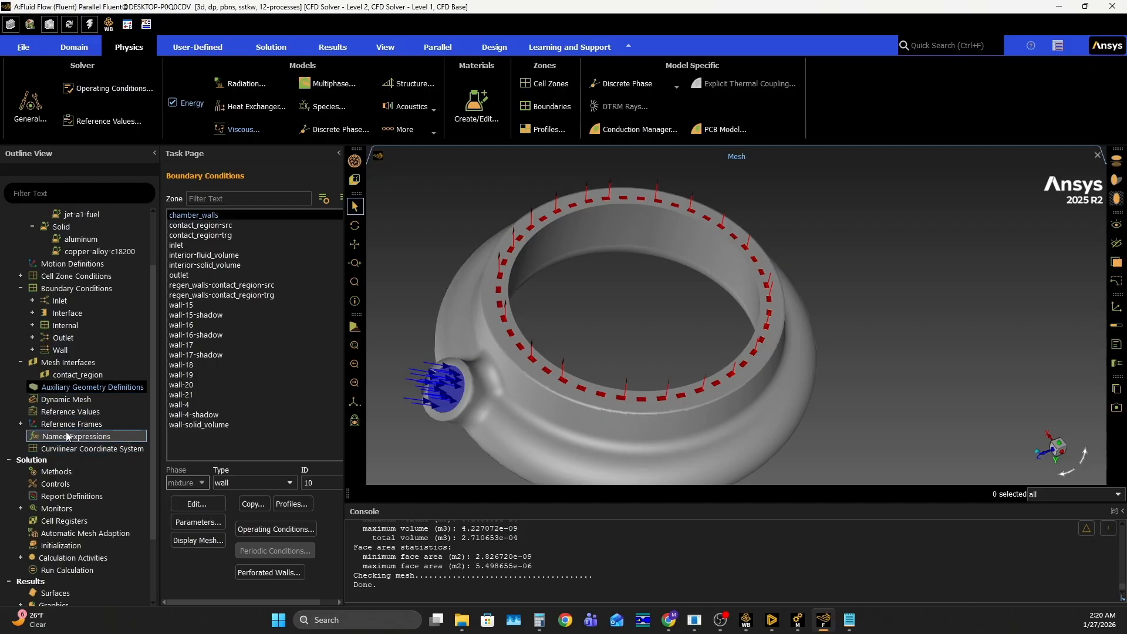
{"action": "scroll", "coordinate": [73, 428], "scroll_direction": "down", "scroll_amount": 3}
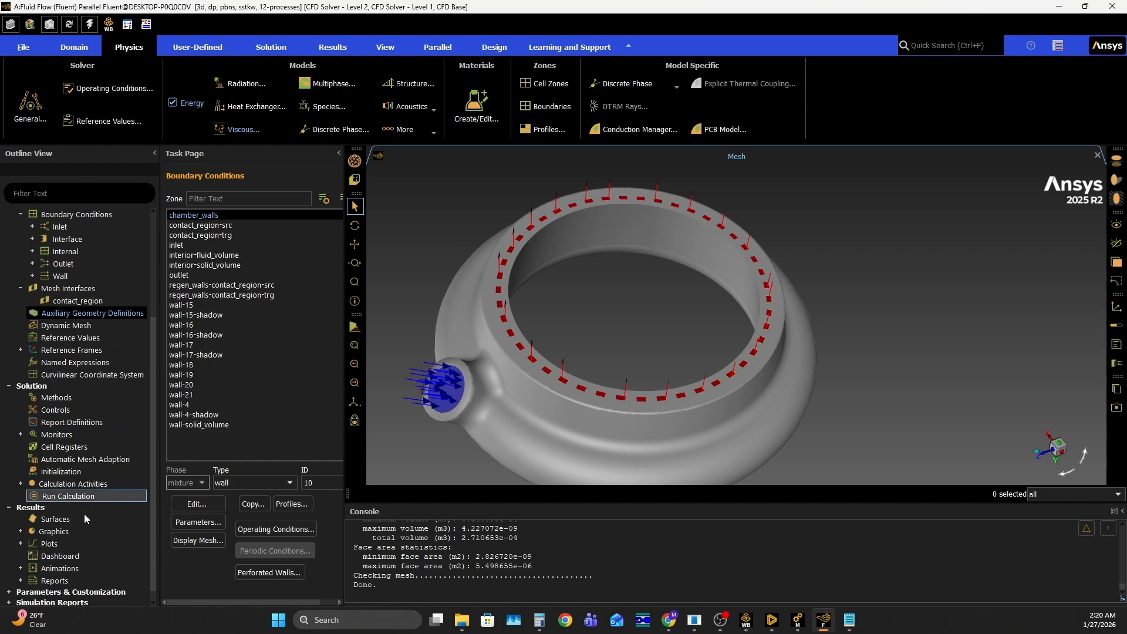
{"action": "left_click", "coordinate": [58, 398]}
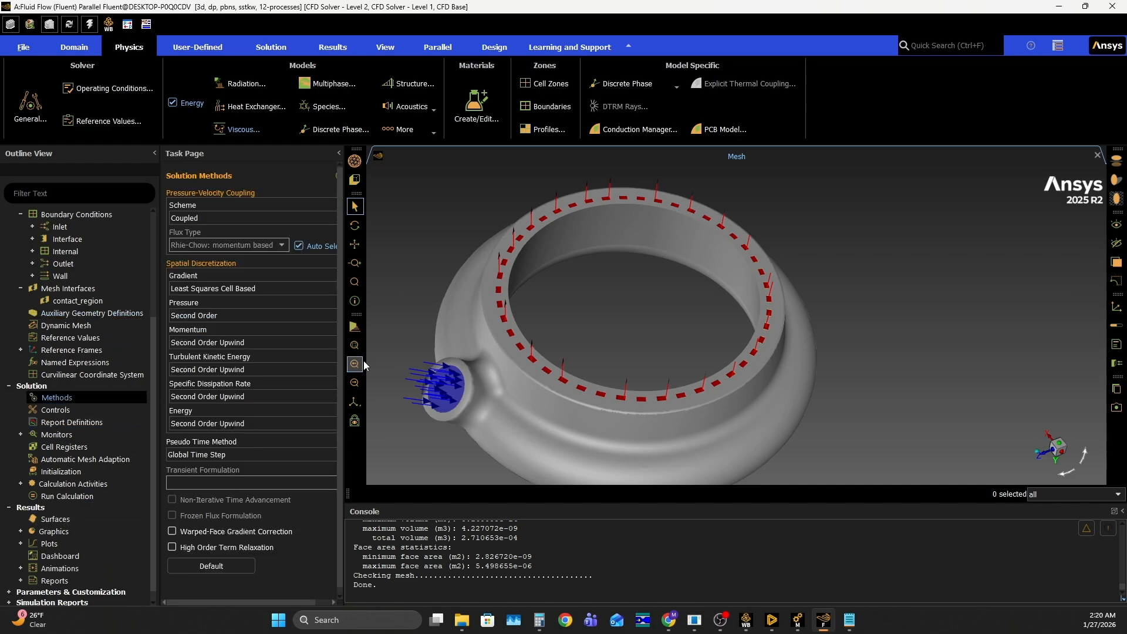
{"action": "left_click_drag", "start_coordinate": [345, 350], "coordinate": [385, 349]}
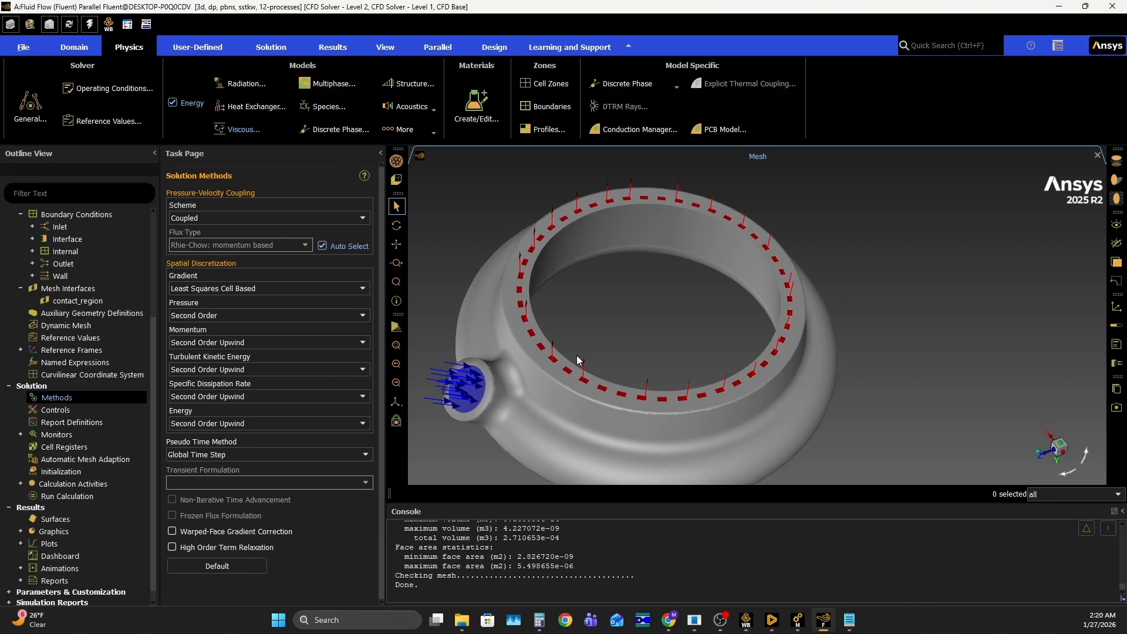
Create a mass flow rate flux report definition on the outlet boundary, with its report file and plot enabled
{"action": "double_click", "coordinate": [69, 424]}
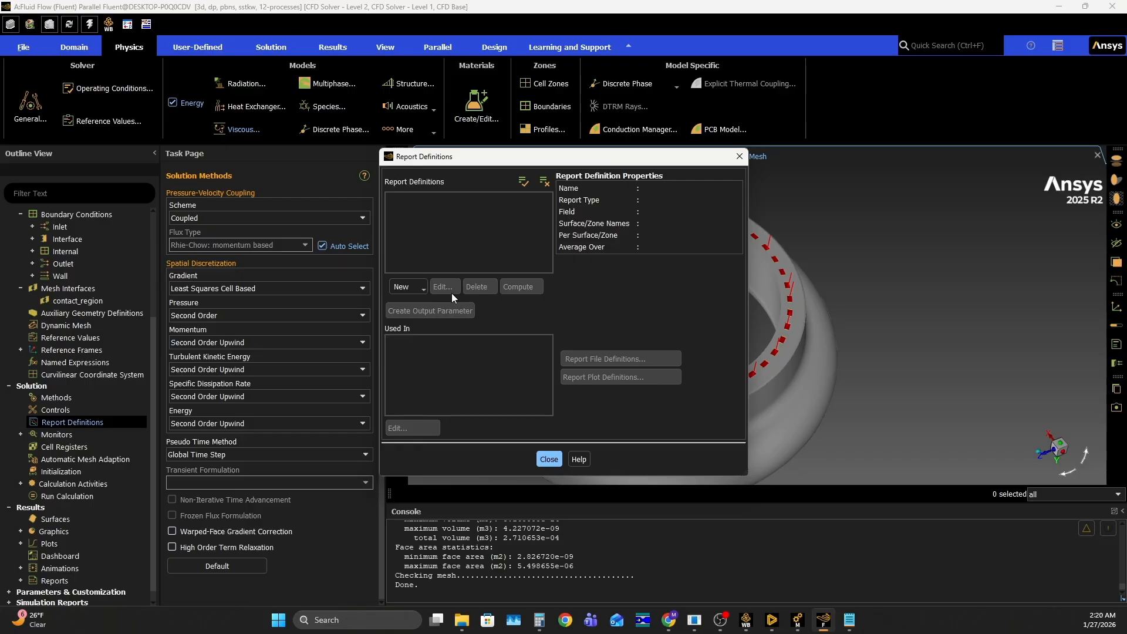
{"action": "left_click", "coordinate": [409, 287]}
{"action": "mouse_move", "coordinate": [430, 348]}
{"action": "left_click", "coordinate": [535, 343]}
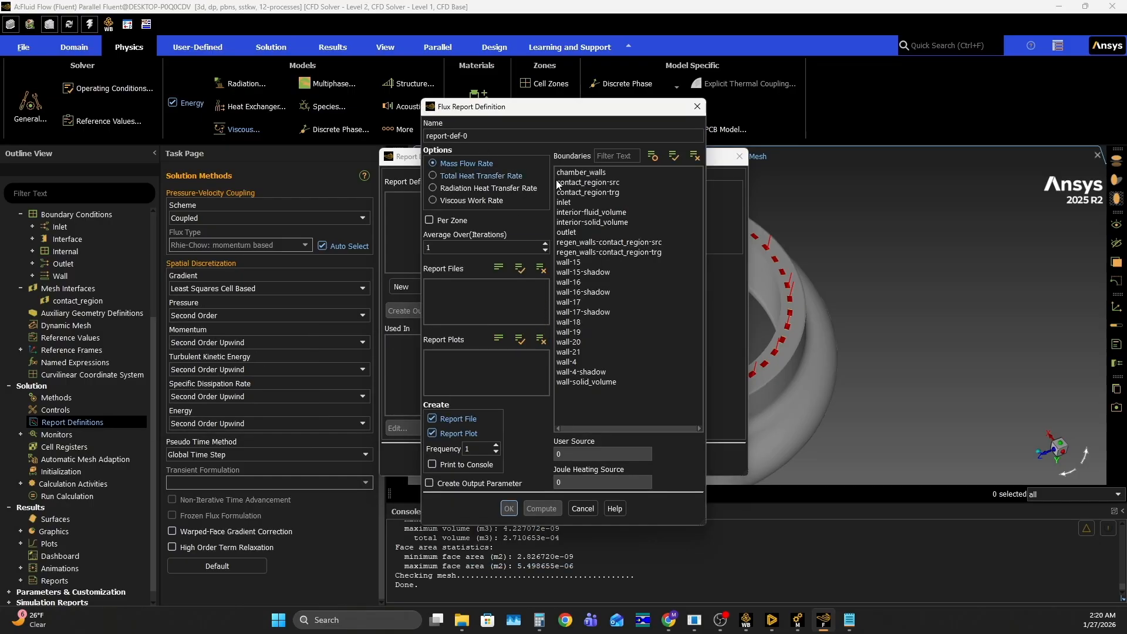
{"action": "left_click", "coordinate": [592, 233]}
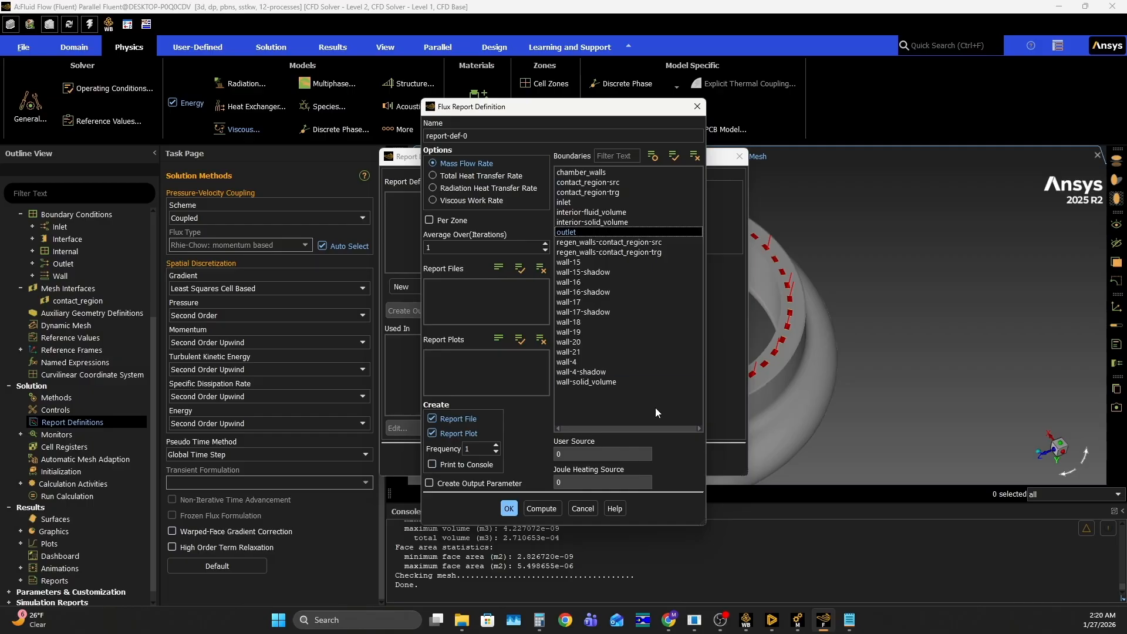
{"action": "left_click", "coordinate": [509, 510]}
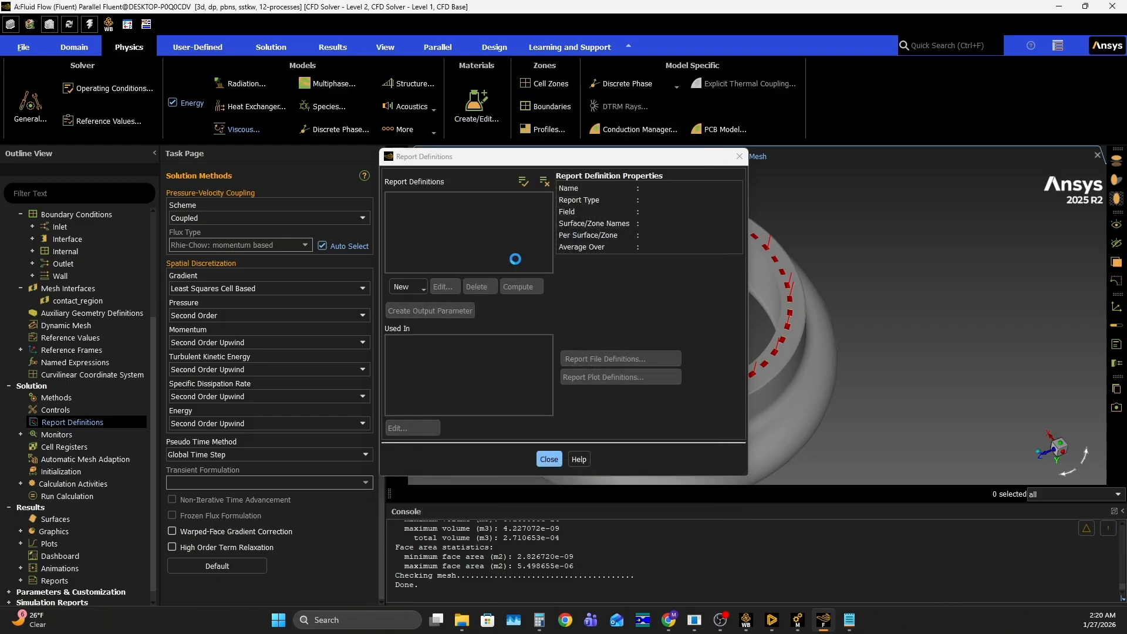
Create a facet average surface report definition of static temperature on the outlet, with its report file and plot enabled
{"action": "left_click", "coordinate": [422, 289]}
{"action": "mouse_move", "coordinate": [439, 311]}
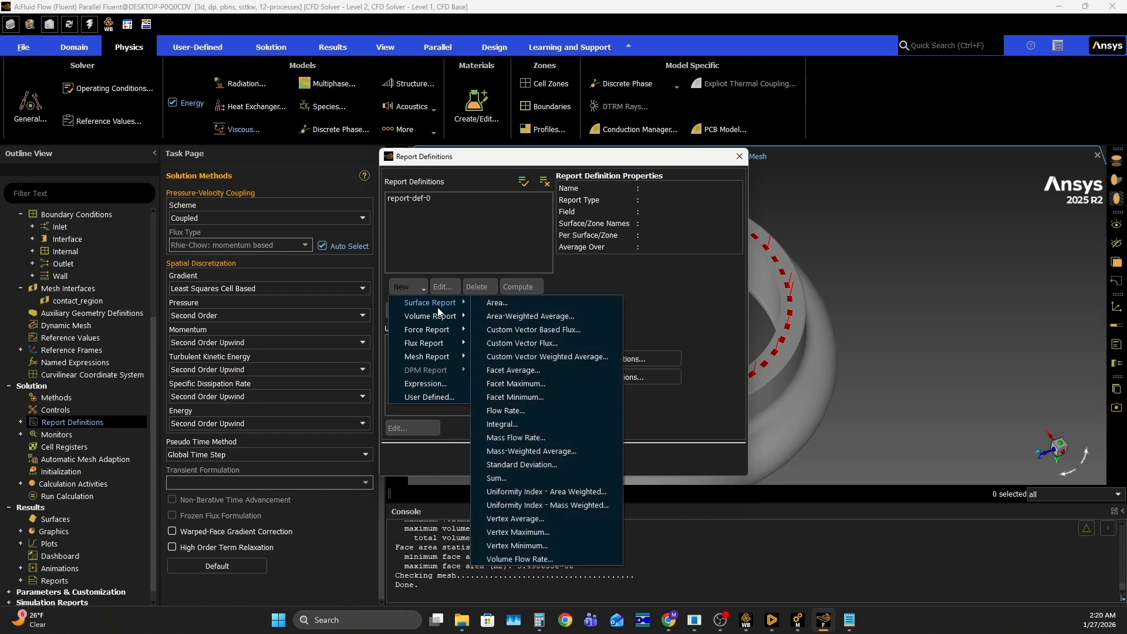
{"action": "mouse_move", "coordinate": [446, 330]}
{"action": "left_click", "coordinate": [521, 370]}
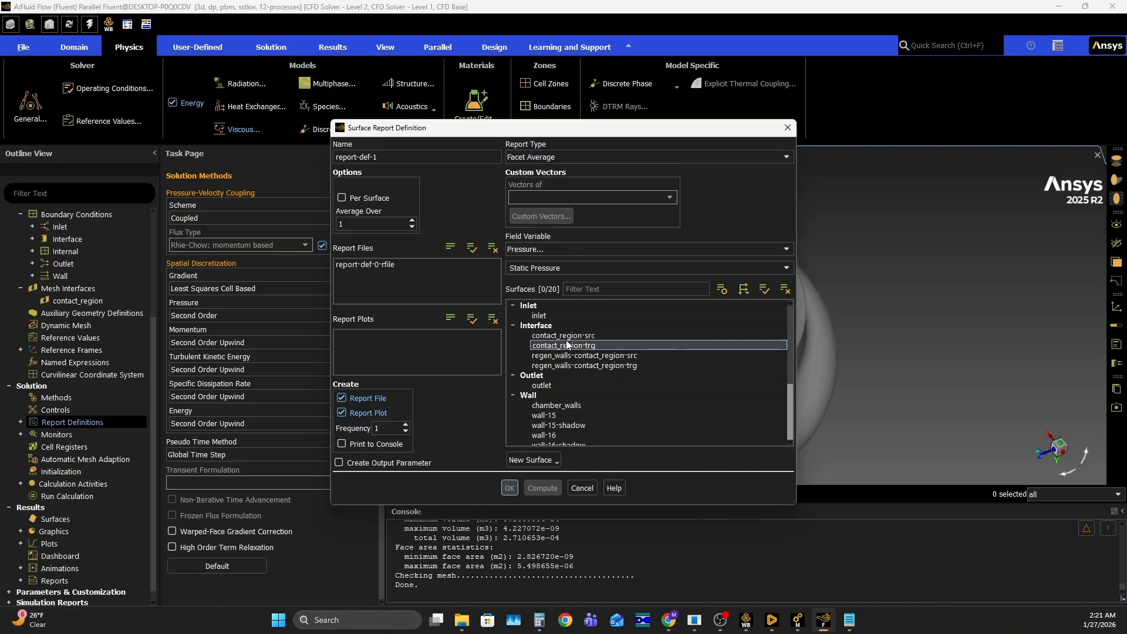
{"action": "left_click", "coordinate": [560, 377]}
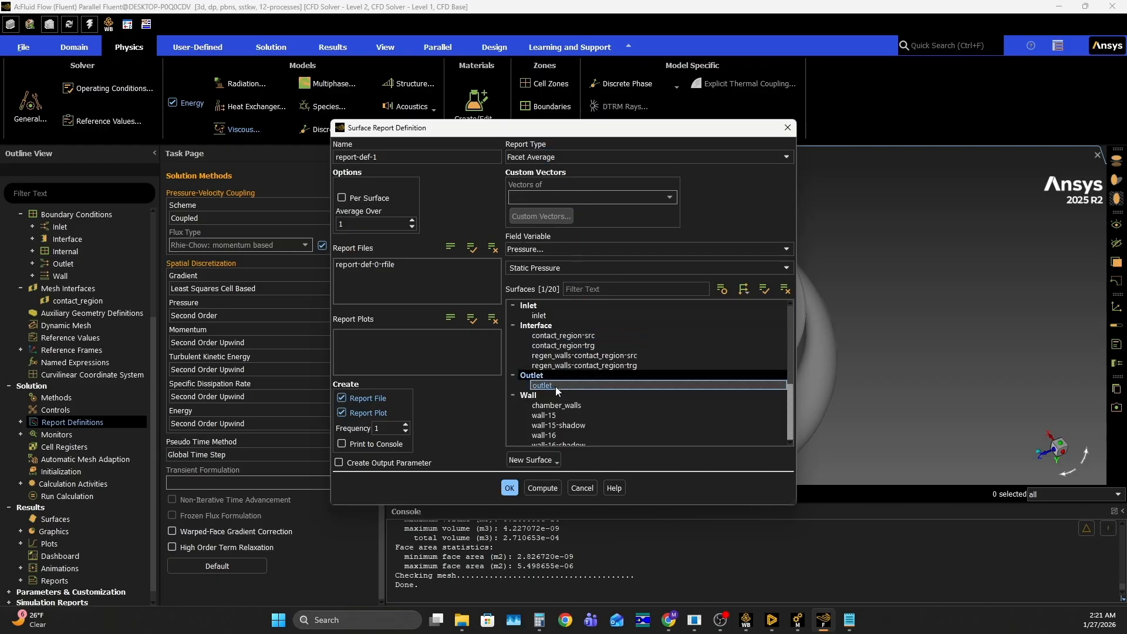
{"action": "left_click", "coordinate": [536, 252]}
{"action": "scroll", "coordinate": [537, 261], "scroll_direction": "up", "scroll_amount": 2}
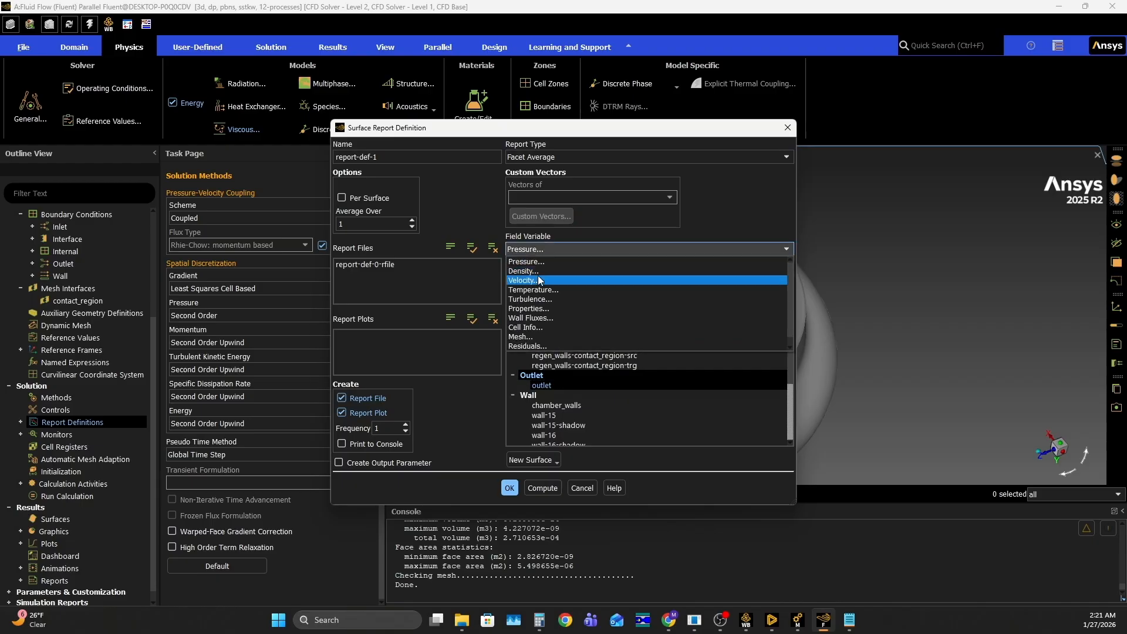
{"action": "left_click", "coordinate": [539, 288]}
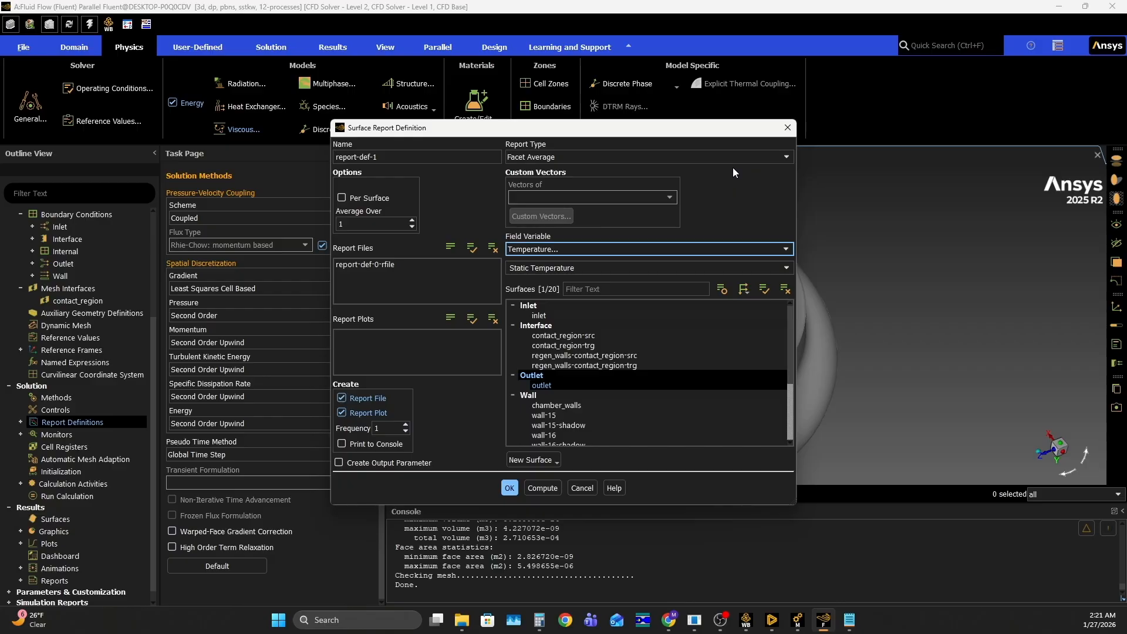
{"action": "left_click", "coordinate": [510, 488]}
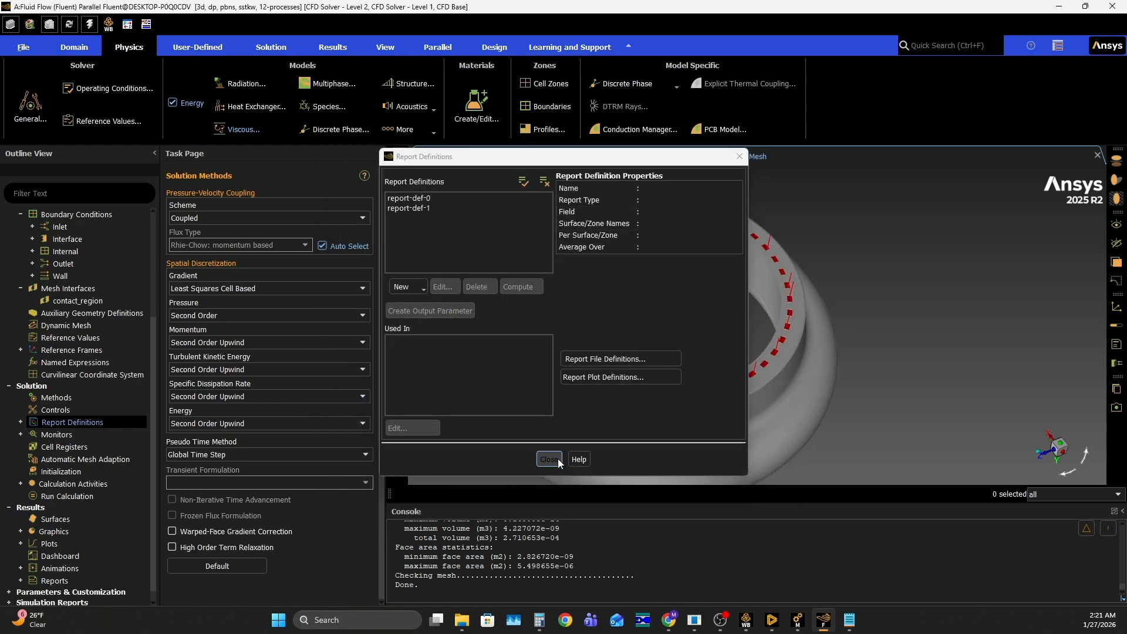
{"action": "left_click", "coordinate": [557, 459]}
Set the continuity residual's absolute convergence criterion to 0.0001
{"action": "scroll", "coordinate": [53, 420], "scroll_direction": "down", "scroll_amount": 1}
{"action": "double_click", "coordinate": [52, 420]}
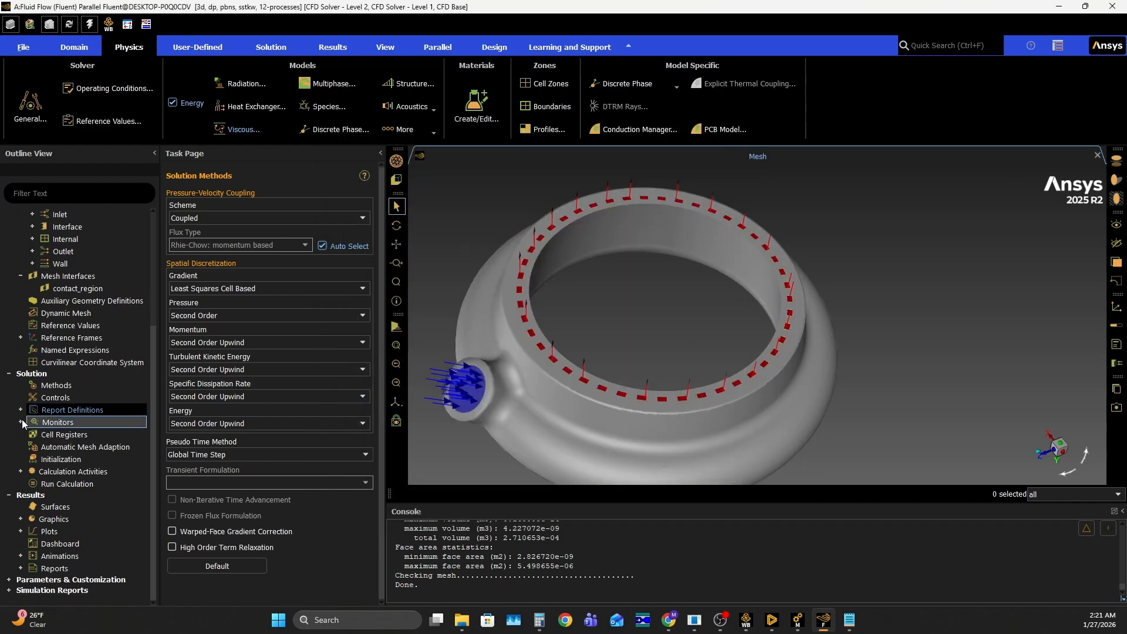
{"action": "left_click", "coordinate": [69, 435]}
{"action": "double_click", "coordinate": [69, 435]}
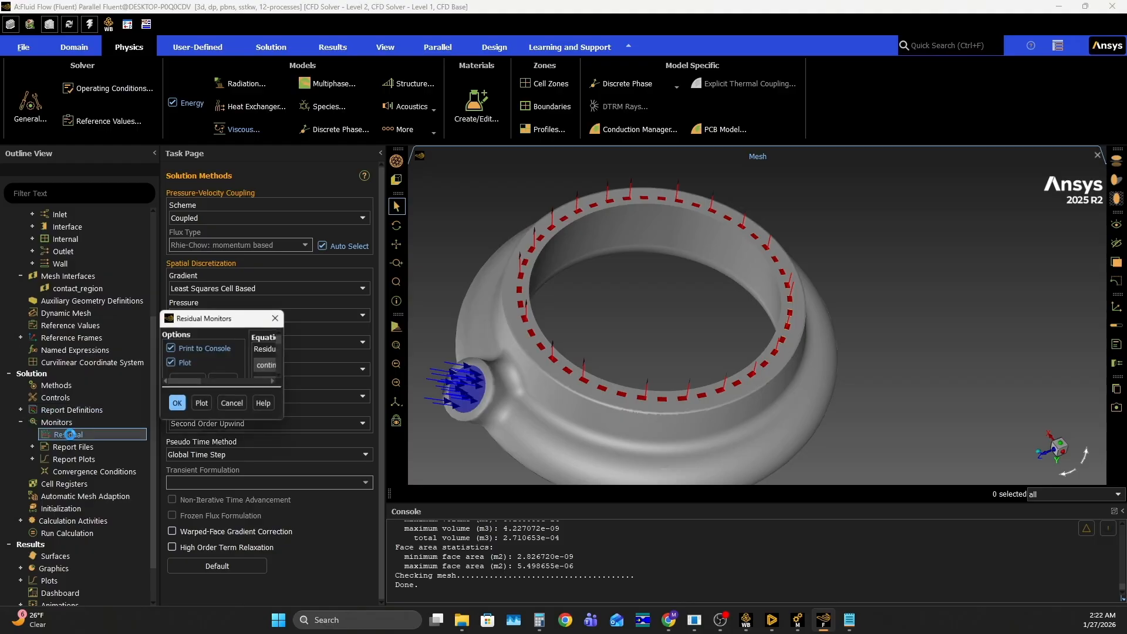
{"action": "type", "text": "0.0001"}
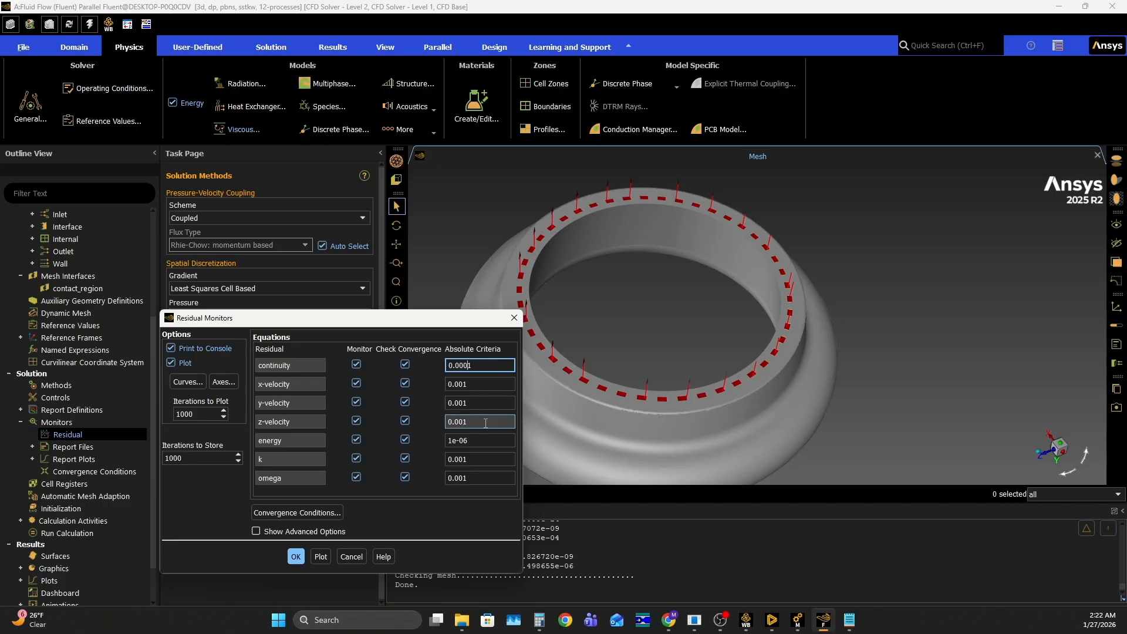
{"action": "left_click", "coordinate": [298, 557]}
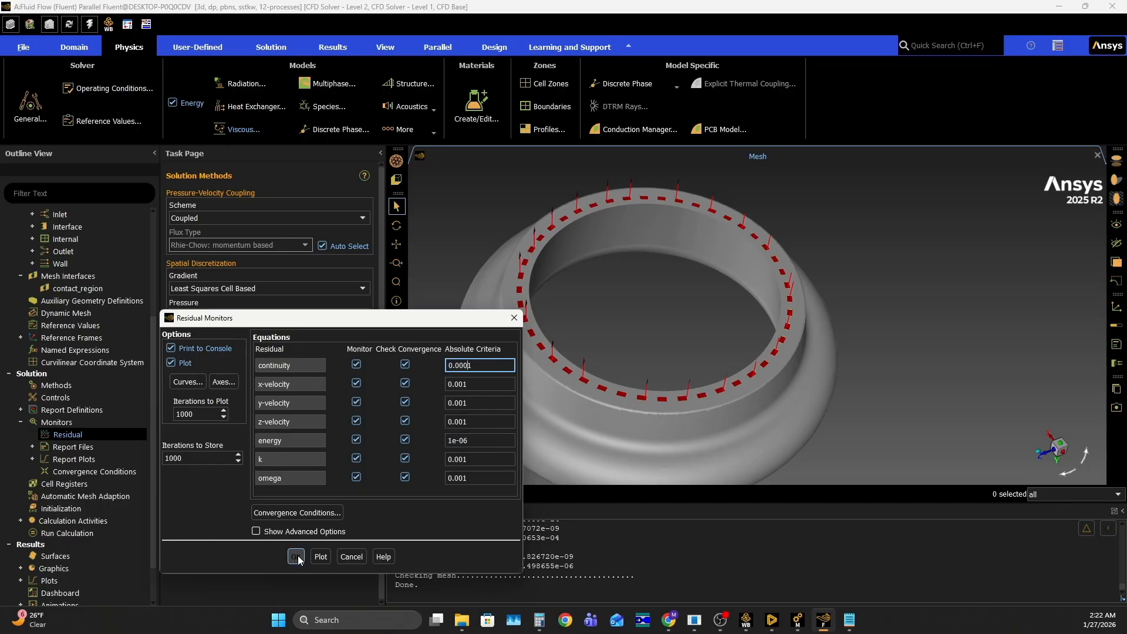
Initialize the solution with Hybrid Initialization
{"action": "scroll", "coordinate": [83, 458], "scroll_direction": "down", "scroll_amount": 2}
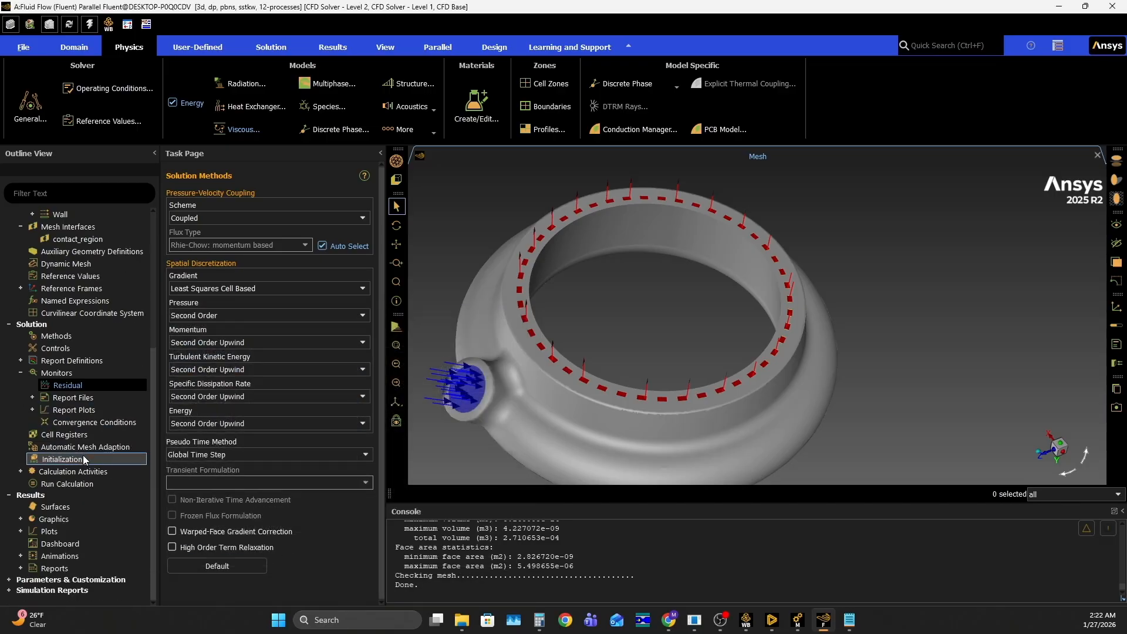
{"action": "left_click", "coordinate": [92, 462]}
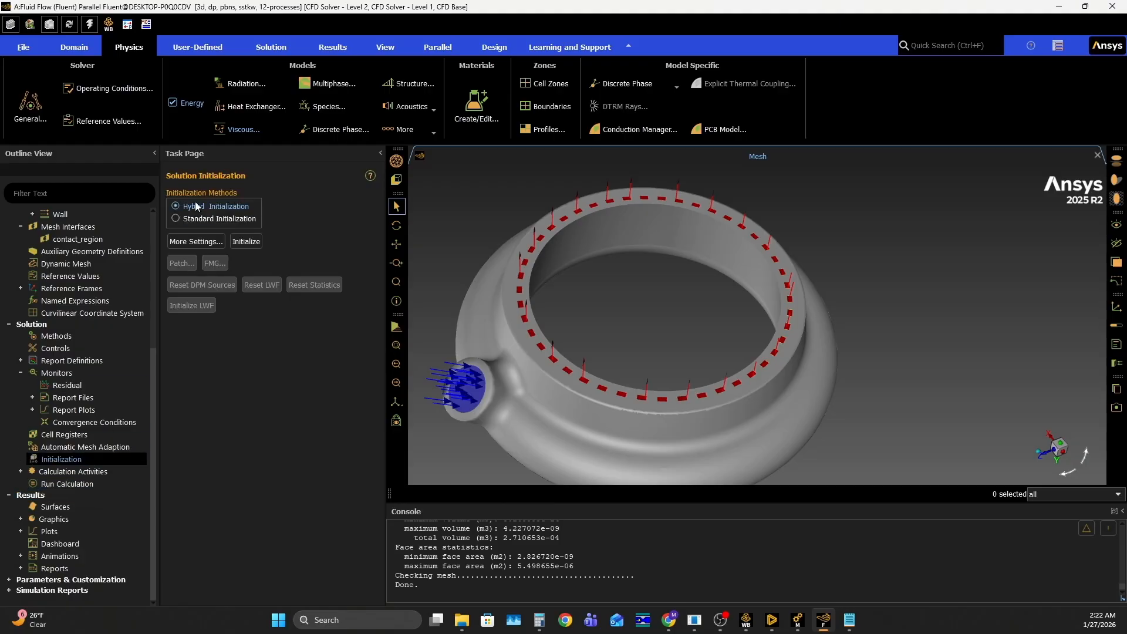
{"action": "left_click", "coordinate": [242, 241]}
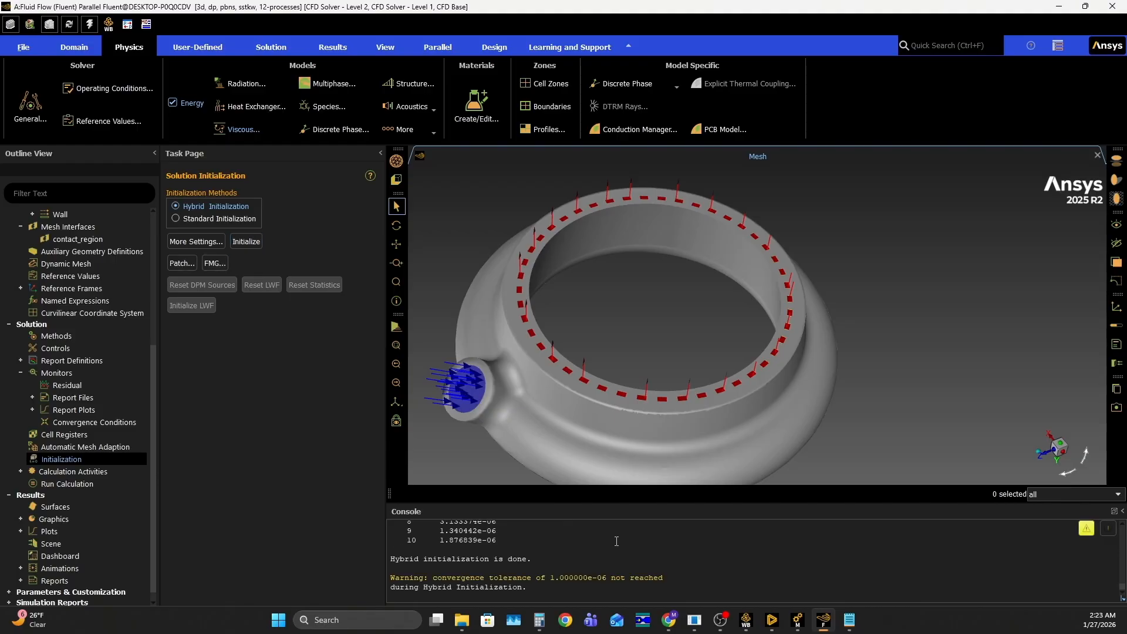
Check the case setup for recommendations before running the calculation
{"action": "left_click", "coordinate": [63, 484]}
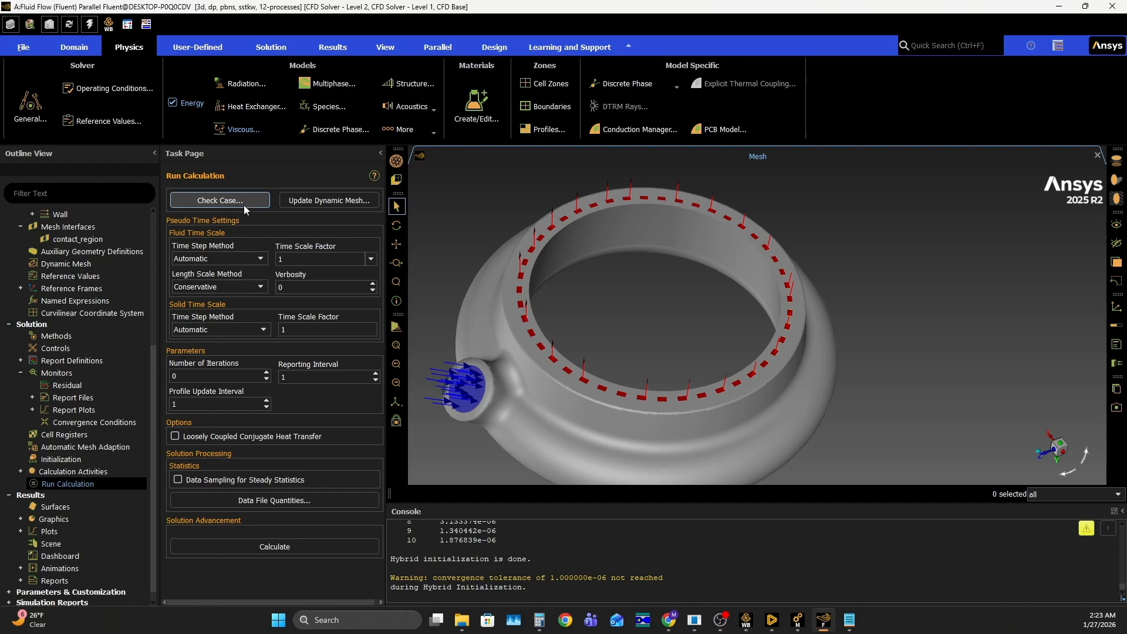
{"action": "left_click", "coordinate": [242, 201]}
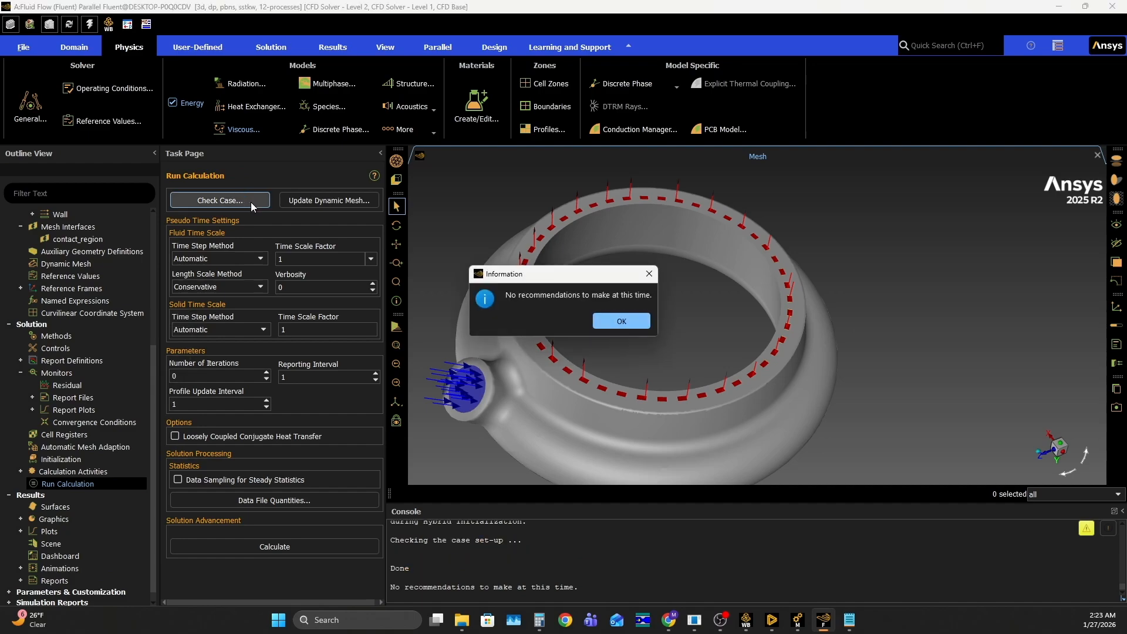
{"action": "left_click", "coordinate": [631, 322]}
Set the number of iterations to 500 and run the calculation
{"action": "left_click", "coordinate": [203, 380]}
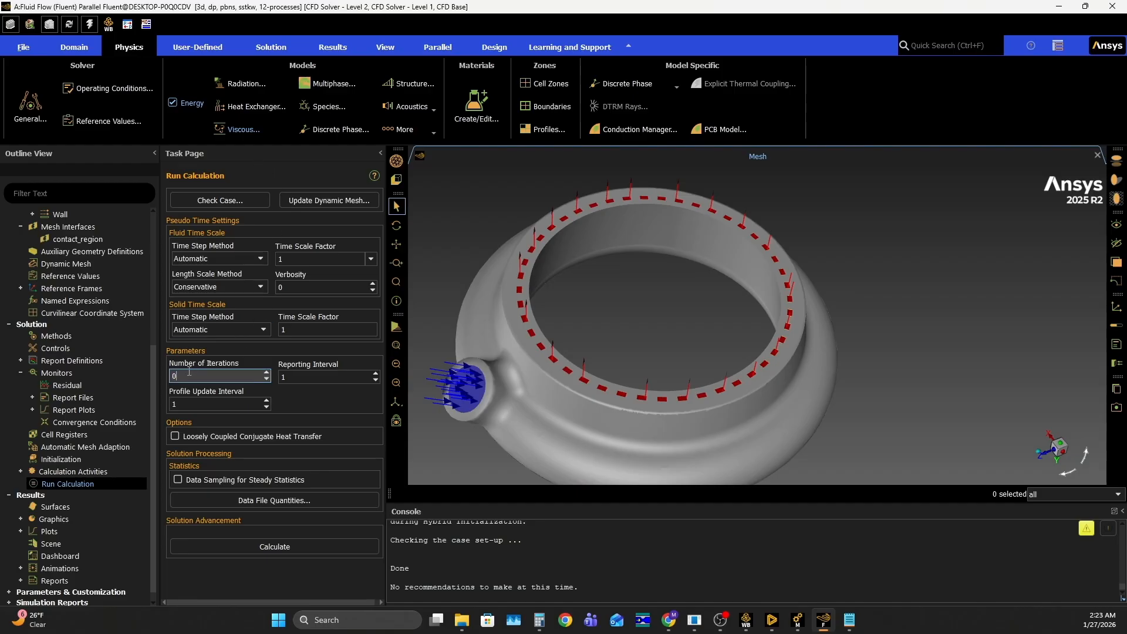
{"action": "key", "text": "BackSpace"}
{"action": "type", "text": "500"}
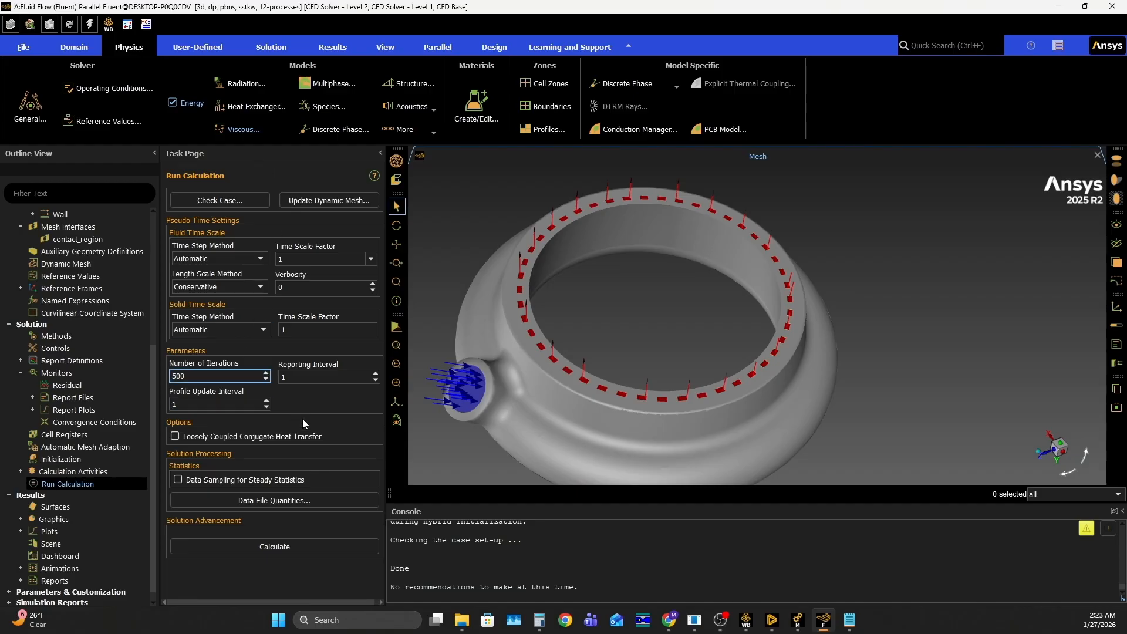
{"action": "left_click", "coordinate": [307, 544]}
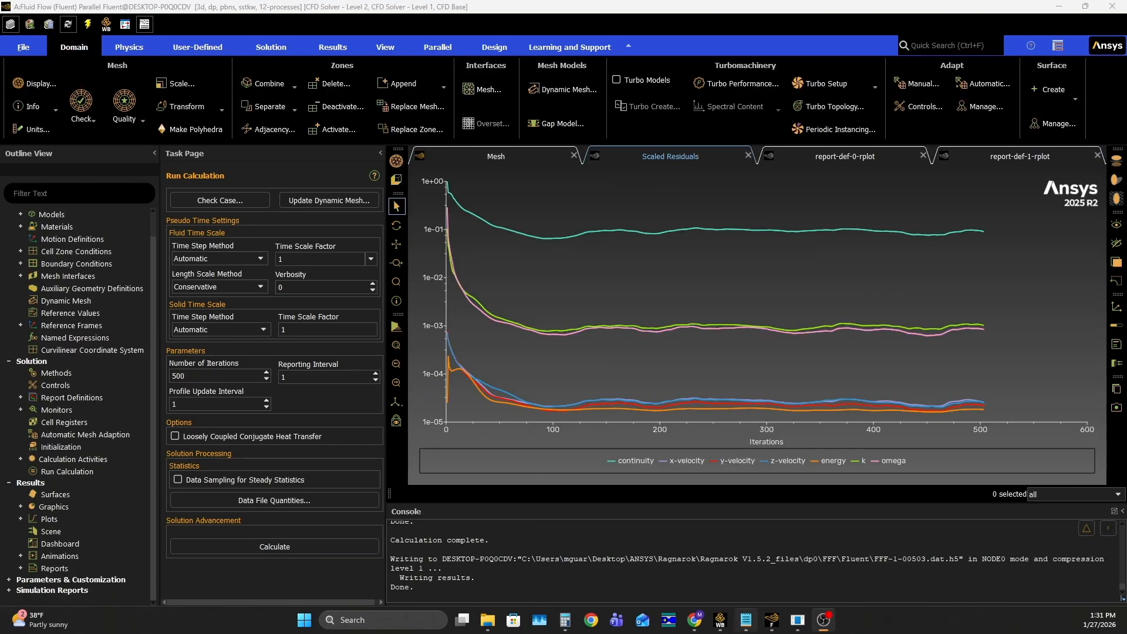
Examine the residual values of the final iterations in the console output against the scaled residuals plot
{"action": "mouse_move", "coordinate": [745, 620]}
{"action": "scroll", "coordinate": [463, 549], "scroll_direction": "up", "scroll_amount": 2}
{"action": "scroll", "coordinate": [464, 549], "scroll_direction": "up", "scroll_amount": 5}
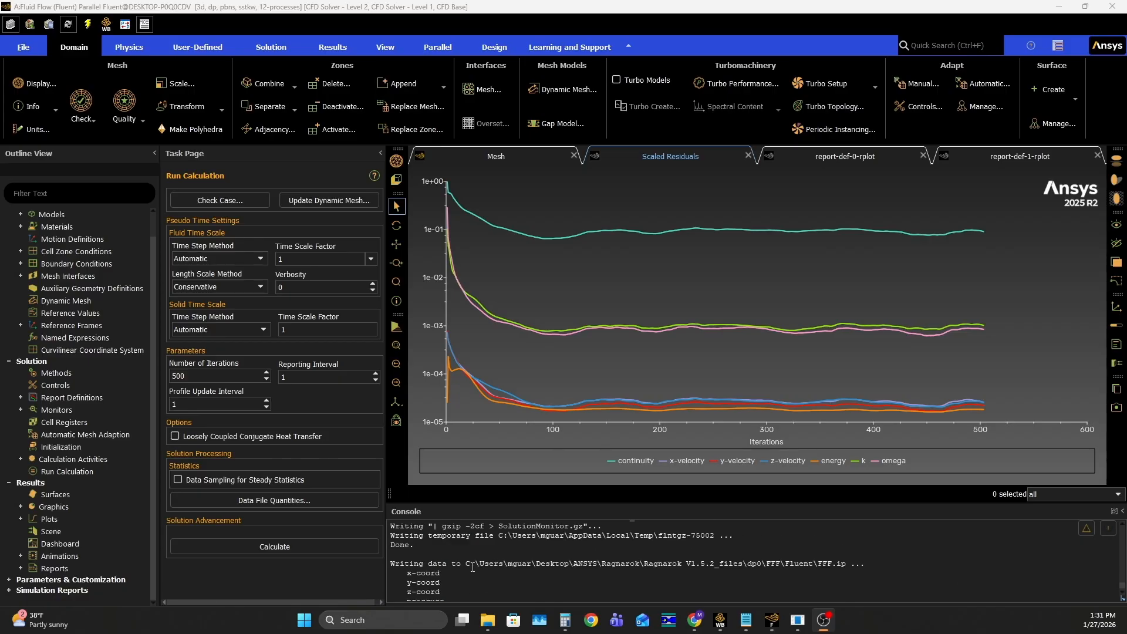
{"action": "scroll", "coordinate": [481, 552], "scroll_direction": "up", "scroll_amount": 3}
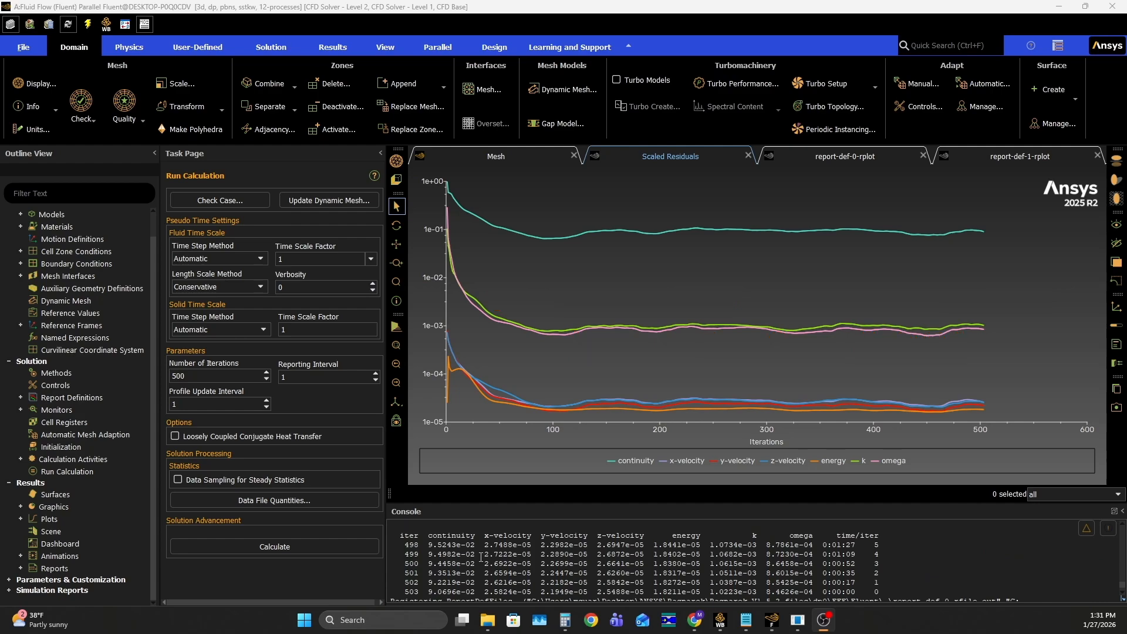
{"action": "scroll", "coordinate": [479, 566], "scroll_direction": "down", "scroll_amount": 1}
{"action": "left_click_drag", "start_coordinate": [428, 568], "coordinate": [476, 569]}
{"action": "left_click", "coordinate": [458, 571]}
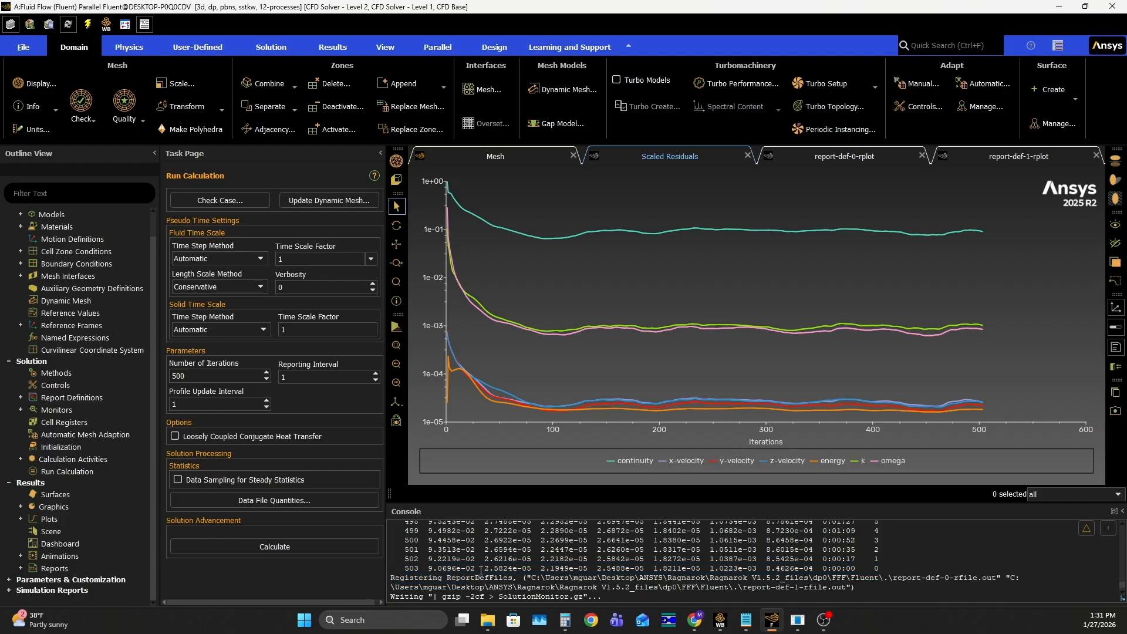
{"action": "left_click_drag", "start_coordinate": [471, 568], "coordinate": [476, 568]}
{"action": "left_click", "coordinate": [476, 569]}
{"action": "scroll", "coordinate": [459, 571], "scroll_direction": "up", "scroll_amount": 2}
{"action": "scroll", "coordinate": [457, 568], "scroll_direction": "down", "scroll_amount": 2}
{"action": "left_click_drag", "start_coordinate": [476, 569], "coordinate": [429, 569]}
{"action": "left_click", "coordinate": [430, 566]}
{"action": "left_click", "coordinate": [208, 374]}
Review the outlet mass flow rate and outlet average temperature report plots, checking their values at the final iterations
{"action": "left_click", "coordinate": [821, 156]}
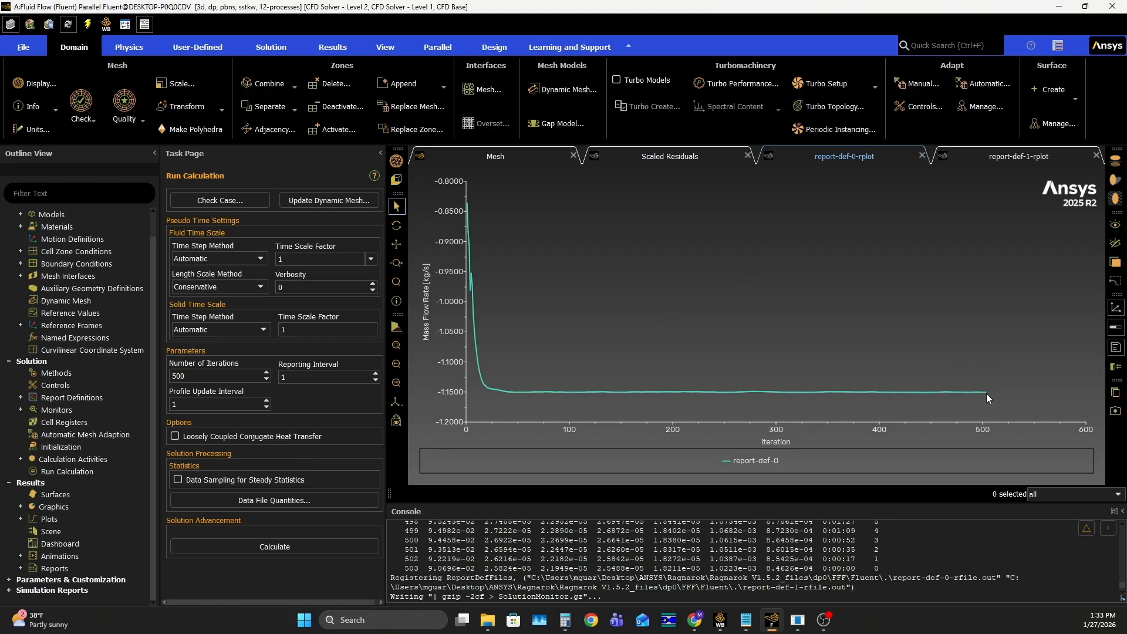
{"action": "mouse_move", "coordinate": [987, 397]}
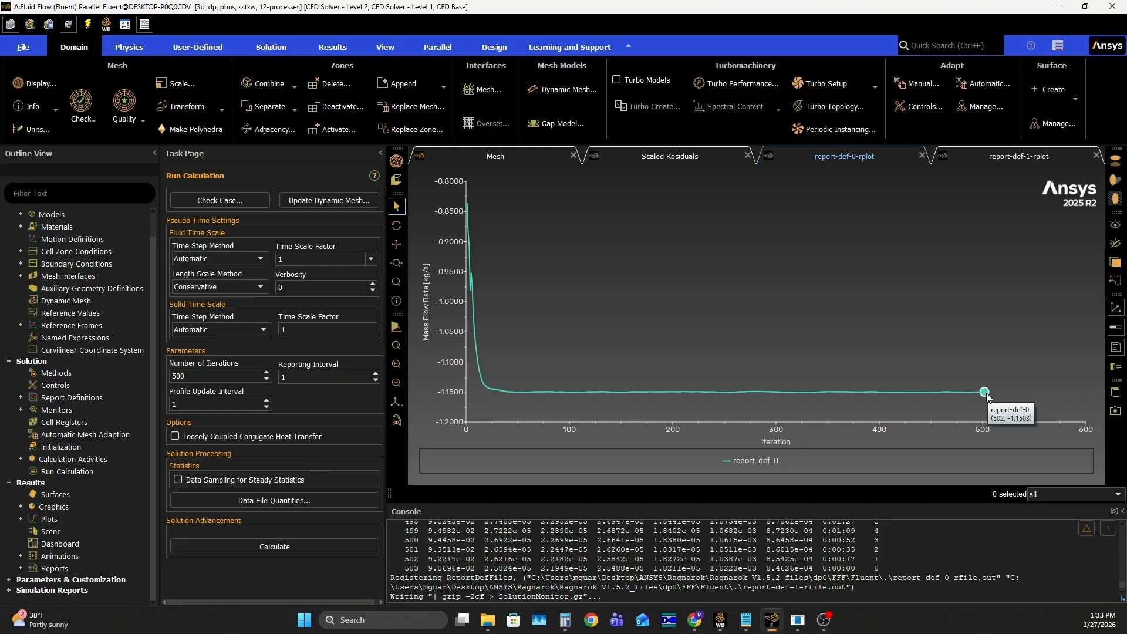
{"action": "left_click", "coordinate": [1005, 157]}
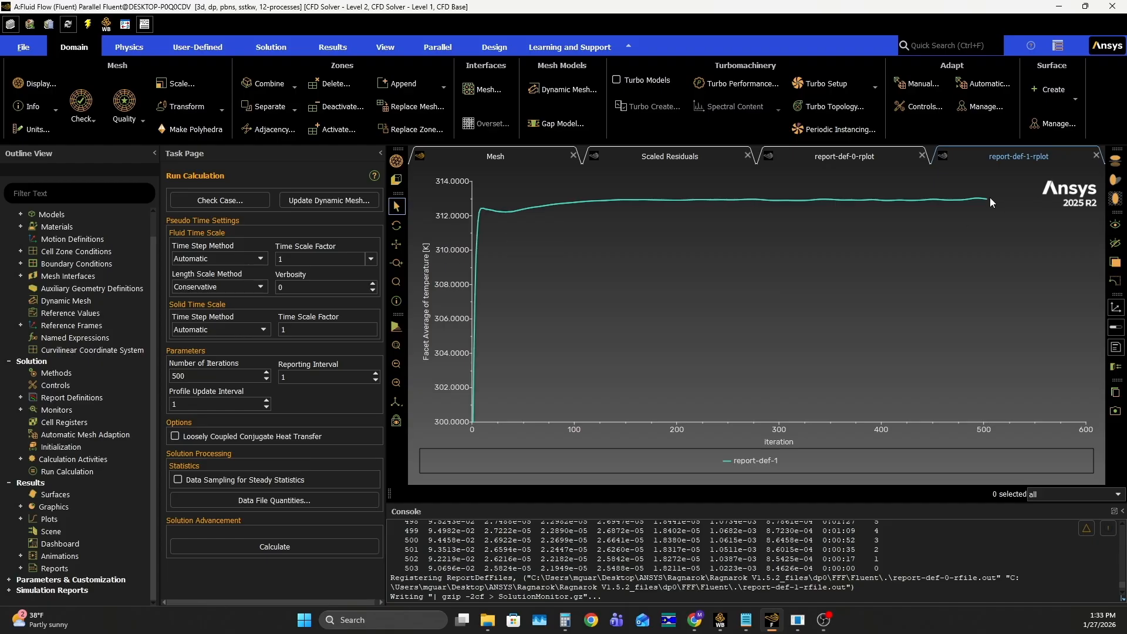
{"action": "mouse_move", "coordinate": [466, 200]}
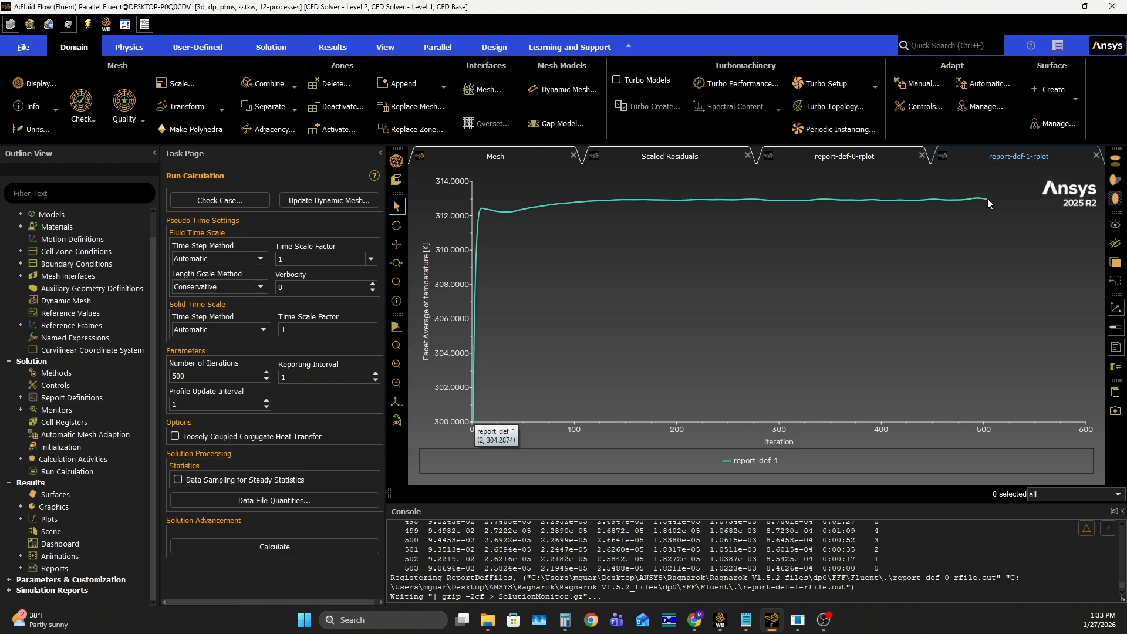
{"action": "scroll", "coordinate": [986, 200], "scroll_direction": "down", "scroll_amount": 1}
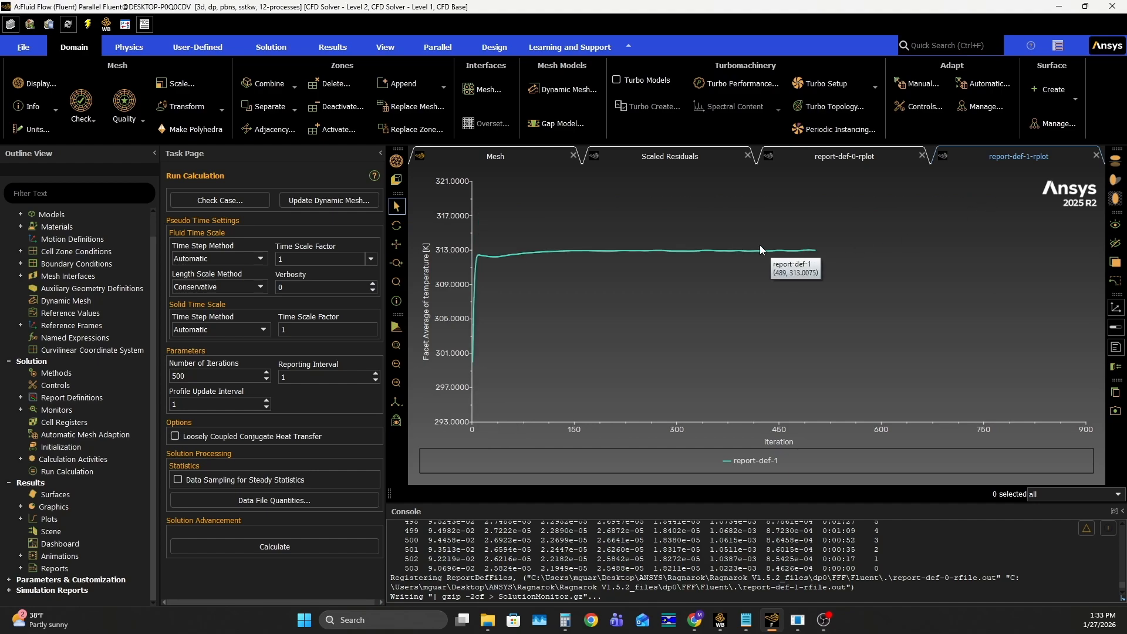
Create and display a filled, smooth contour of static temperature on all surfaces in the mesh window
{"action": "left_click", "coordinate": [496, 156]}
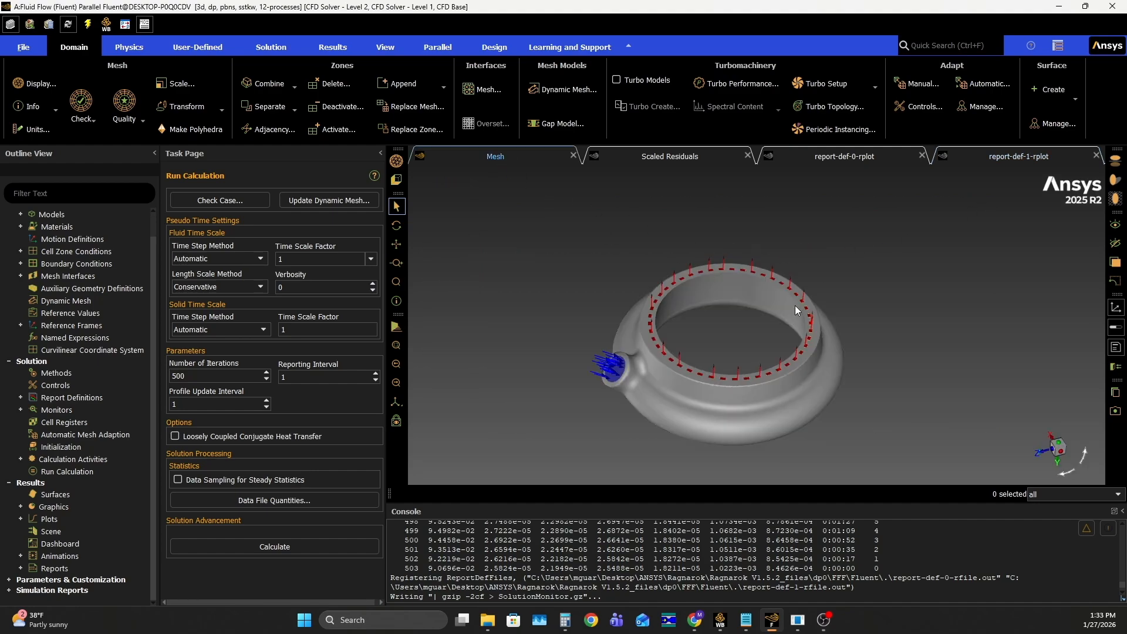
{"action": "left_click", "coordinate": [22, 506]}
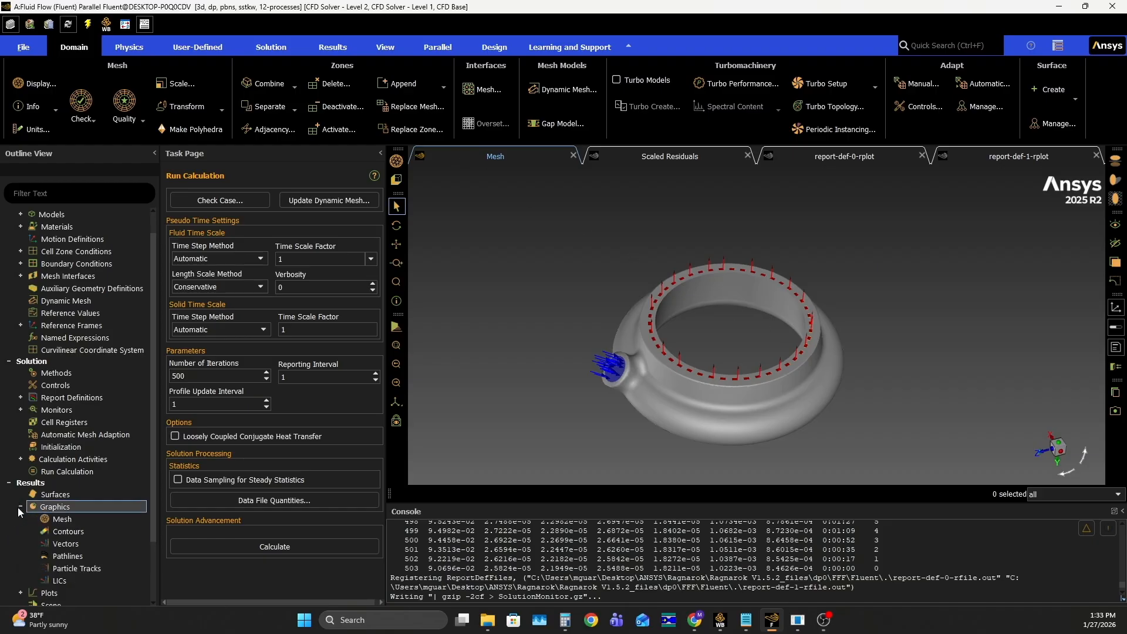
{"action": "double_click", "coordinate": [79, 532]}
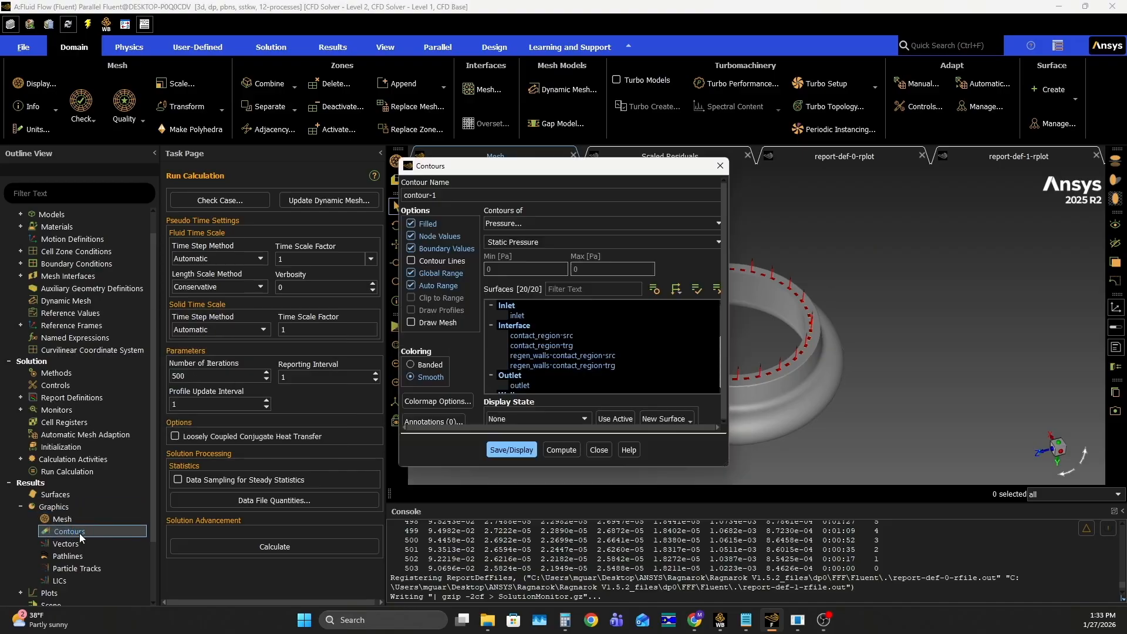
{"action": "left_click_drag", "start_coordinate": [479, 166], "coordinate": [130, 145]}
{"action": "left_click", "coordinate": [204, 201]}
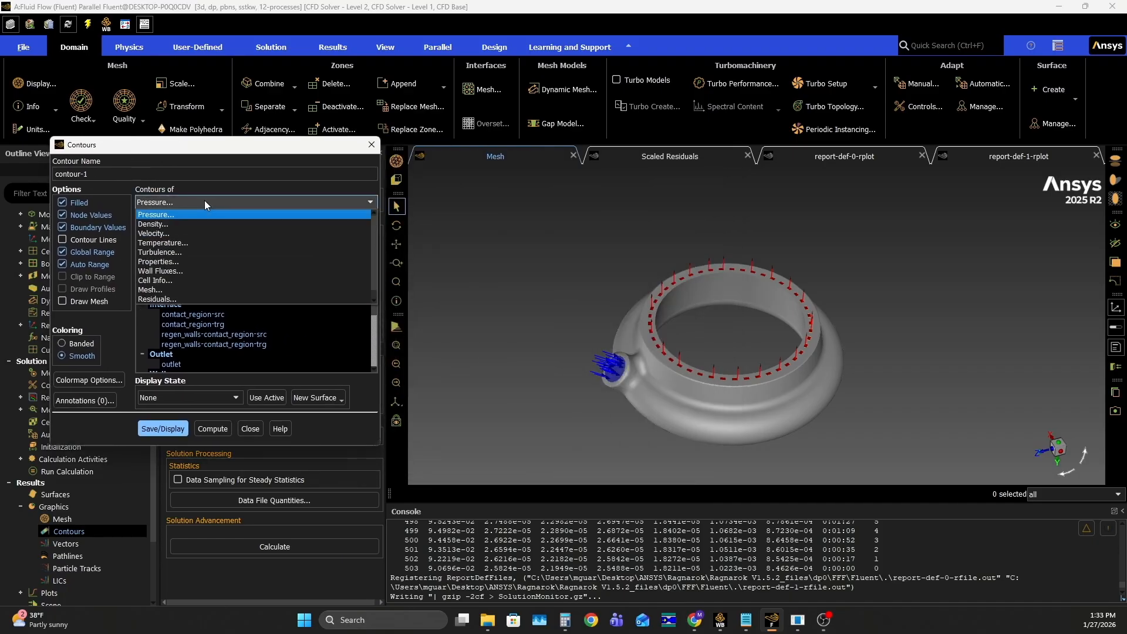
{"action": "left_click", "coordinate": [176, 243]}
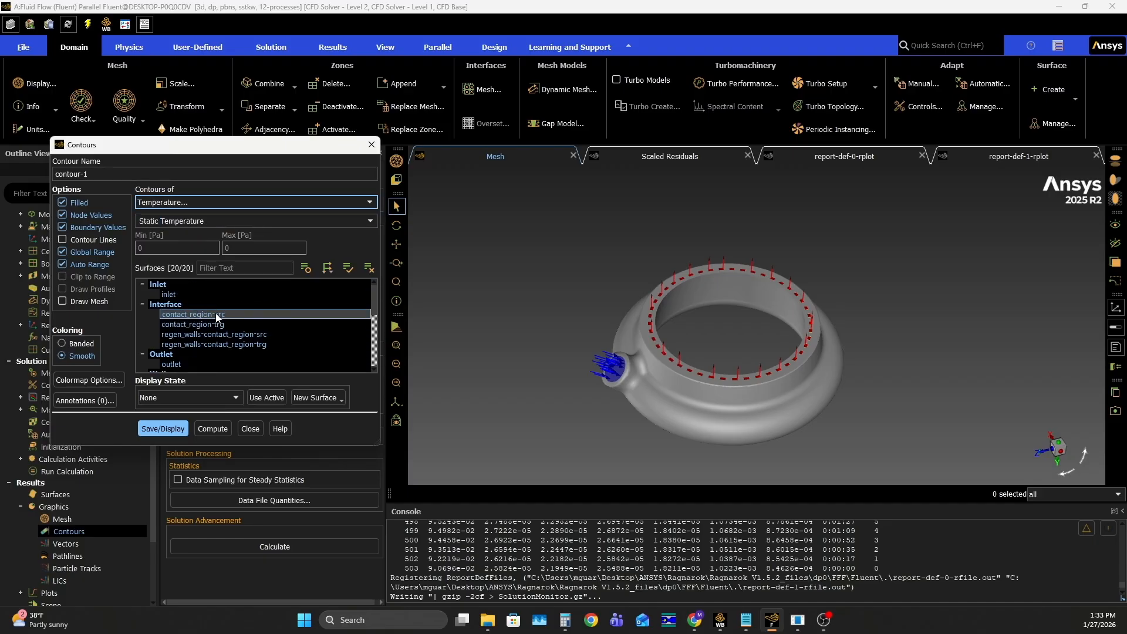
{"action": "left_click", "coordinate": [161, 434]}
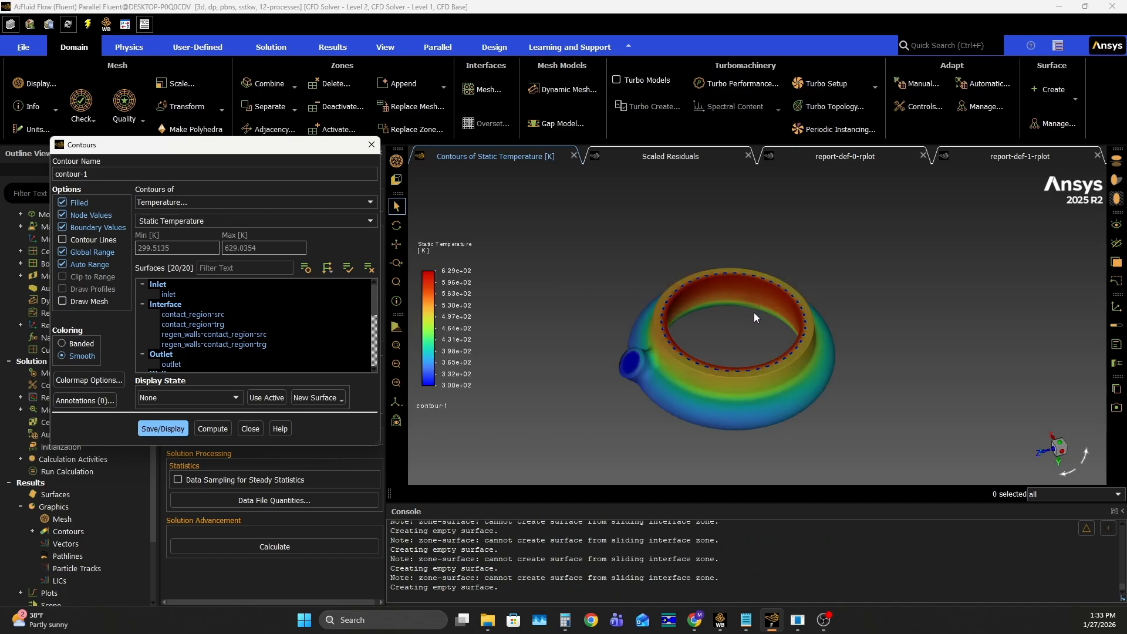
Examine the static temperature contours around the chamber annulus, looking closely at the cooling channel outlets, hot inner wall and inlet
{"action": "scroll", "coordinate": [753, 346], "scroll_direction": "down", "scroll_amount": 3}
{"action": "scroll", "coordinate": [762, 334], "scroll_direction": "up", "scroll_amount": 10}
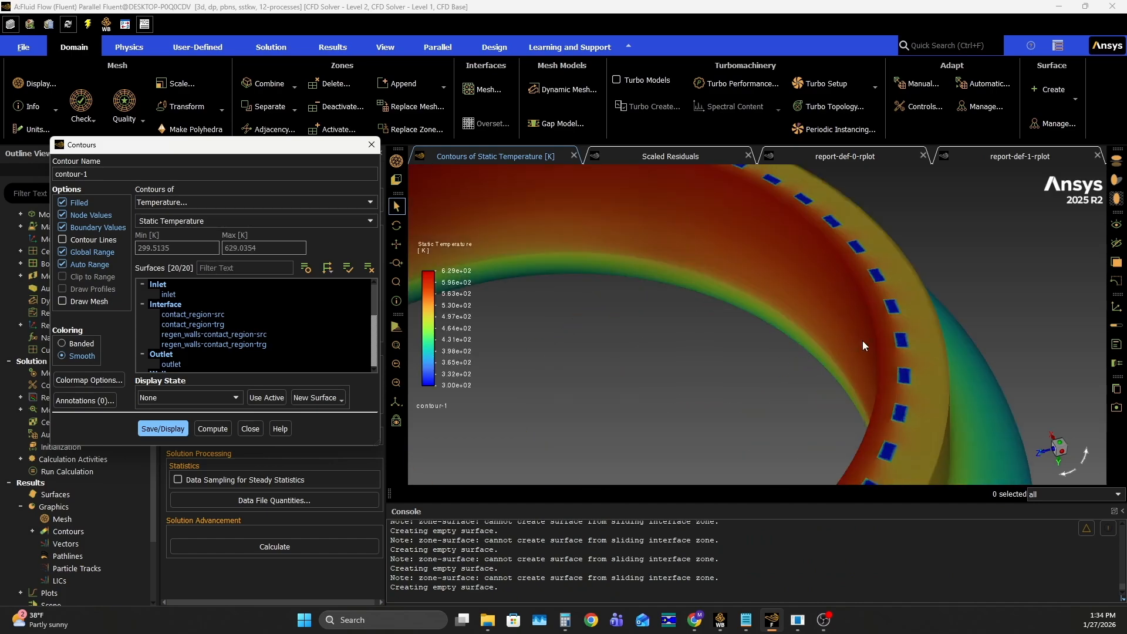
{"action": "scroll", "coordinate": [854, 343], "scroll_direction": "down", "scroll_amount": 10}
{"action": "left_click_drag", "start_coordinate": [788, 311], "coordinate": [814, 357]}
{"action": "scroll", "coordinate": [739, 287], "scroll_direction": "up", "scroll_amount": 10}
{"action": "scroll", "coordinate": [646, 285], "scroll_direction": "down", "scroll_amount": 10}
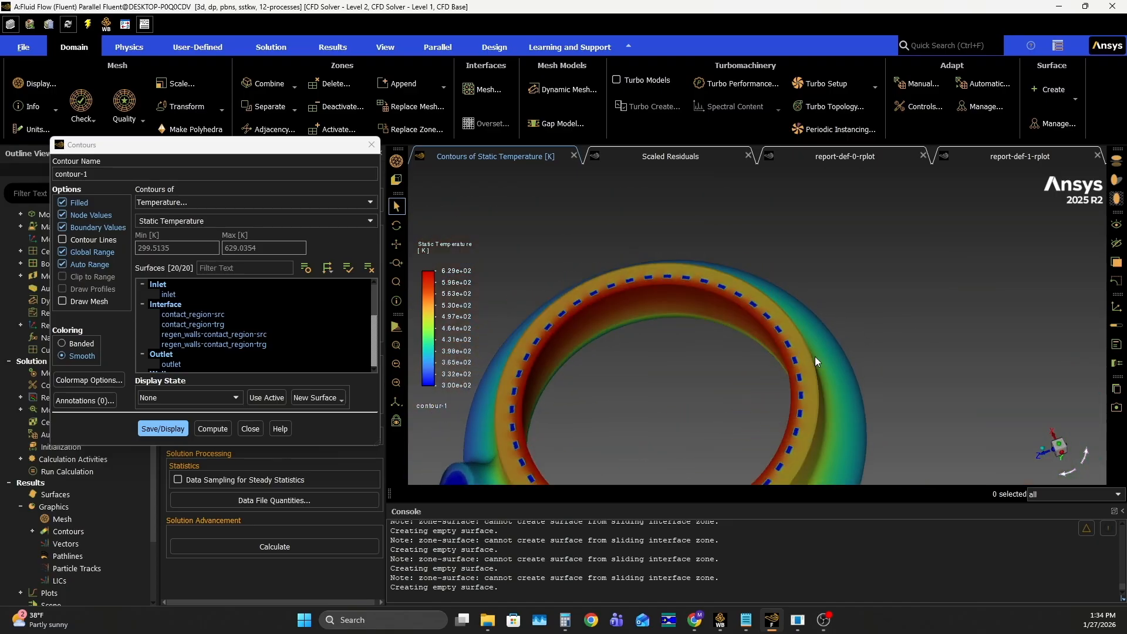
{"action": "scroll", "coordinate": [815, 357], "scroll_direction": "up", "scroll_amount": 10}
{"action": "scroll", "coordinate": [763, 347], "scroll_direction": "up", "scroll_amount": 4}
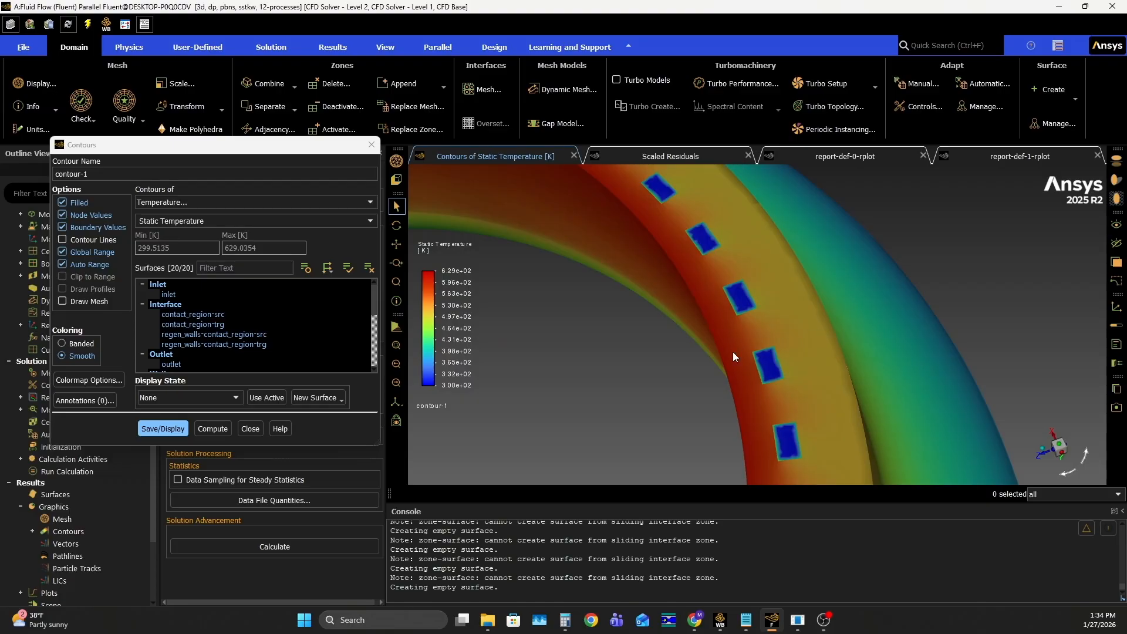
{"action": "left_click_drag", "start_coordinate": [745, 338], "coordinate": [758, 300]}
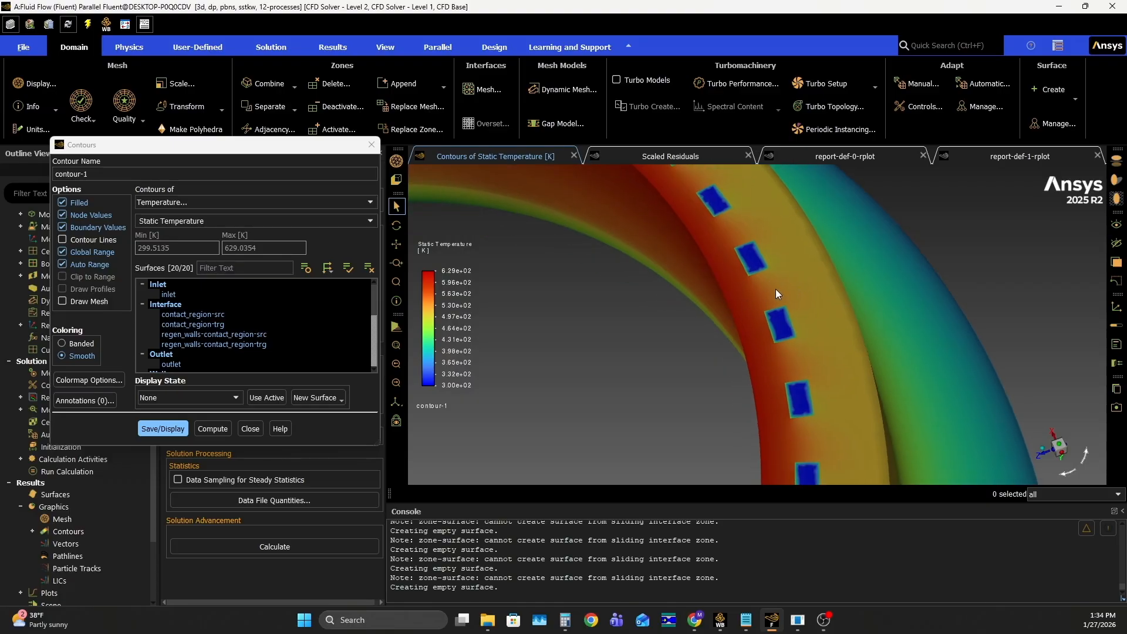
{"action": "scroll", "coordinate": [813, 276], "scroll_direction": "up", "scroll_amount": 5}
{"action": "scroll", "coordinate": [800, 279], "scroll_direction": "down", "scroll_amount": 9}
{"action": "scroll", "coordinate": [794, 302], "scroll_direction": "up", "scroll_amount": 7}
{"action": "scroll", "coordinate": [804, 294], "scroll_direction": "up", "scroll_amount": 3}
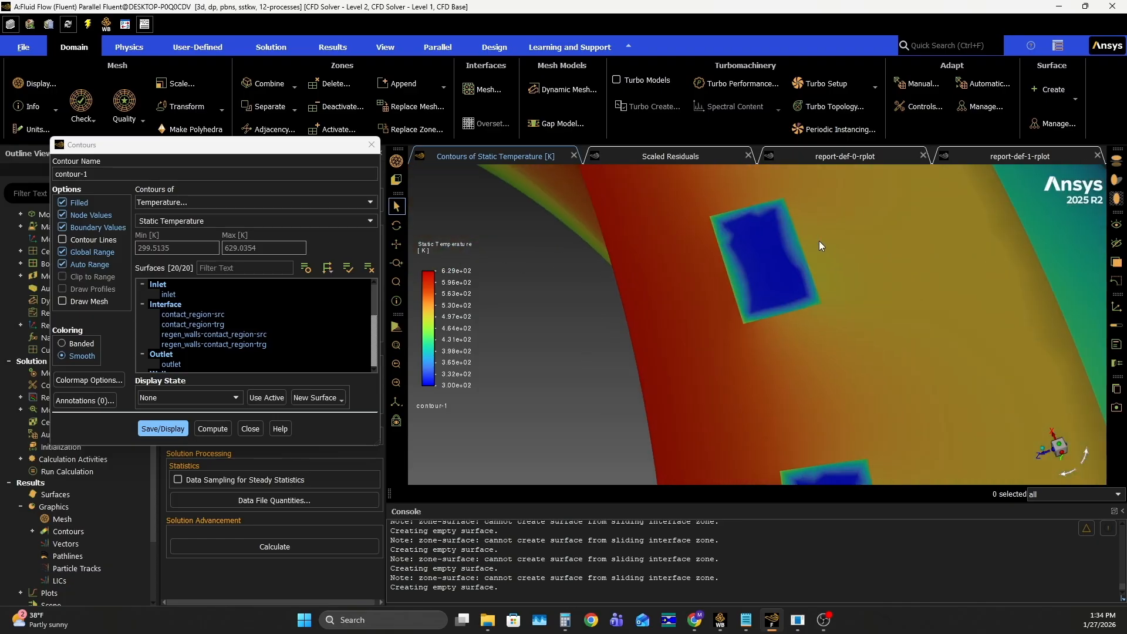
{"action": "left_click_drag", "start_coordinate": [772, 235], "coordinate": [802, 271]}
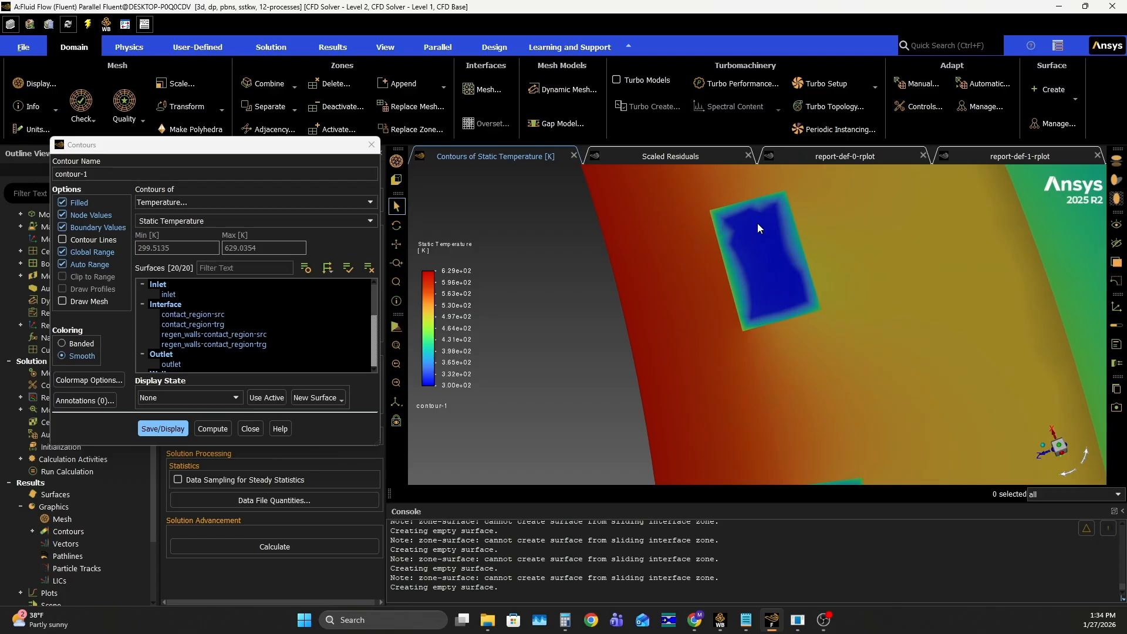
{"action": "scroll", "coordinate": [781, 255], "scroll_direction": "up", "scroll_amount": 2}
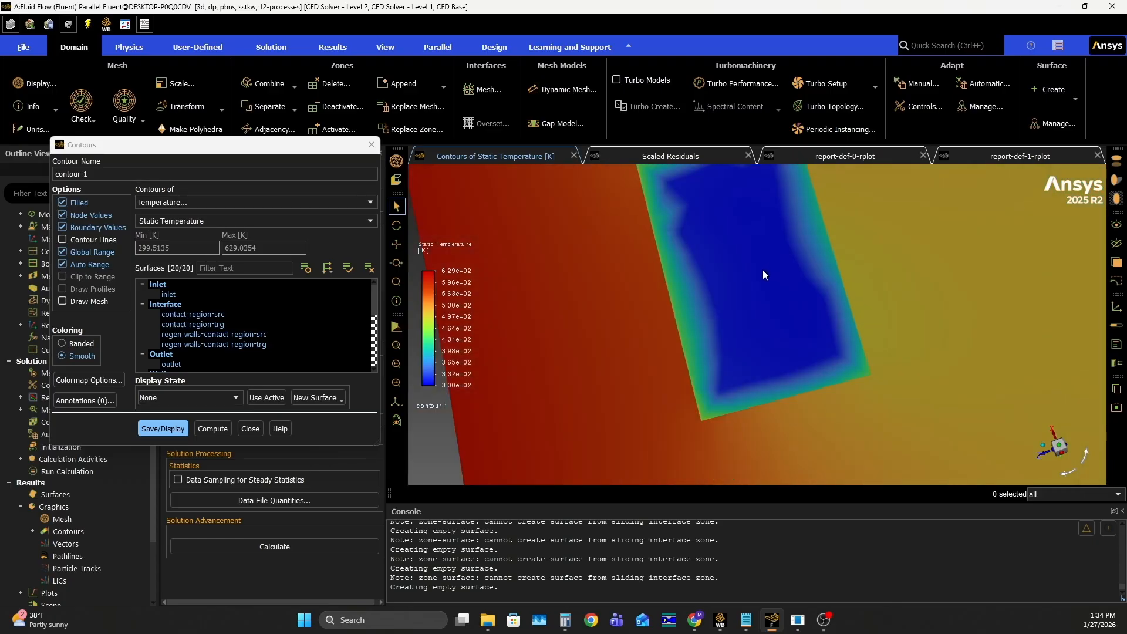
{"action": "scroll", "coordinate": [763, 269], "scroll_direction": "down", "scroll_amount": 8}
{"action": "scroll", "coordinate": [770, 285], "scroll_direction": "down", "scroll_amount": 5}
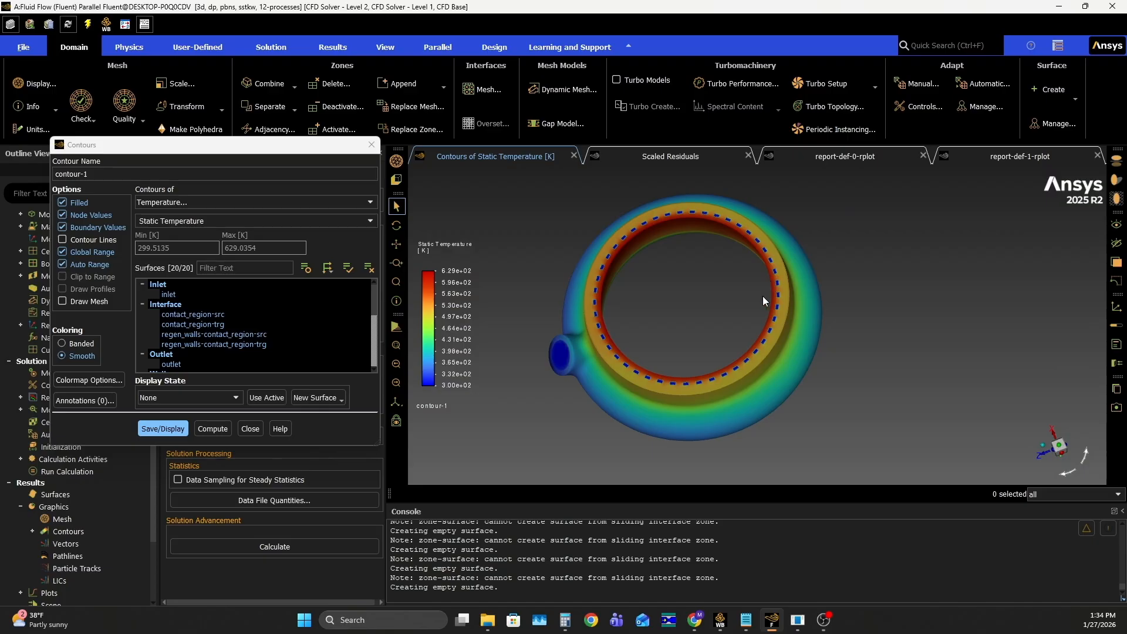
{"action": "scroll", "coordinate": [595, 346], "scroll_direction": "up", "scroll_amount": 3}
{"action": "left_click_drag", "start_coordinate": [597, 344], "coordinate": [600, 285]}
{"action": "scroll", "coordinate": [742, 263], "scroll_direction": "down", "scroll_amount": 5}
{"action": "mouse_move", "coordinate": [756, 273]}
{"action": "left_mouse_down"}
{"action": "mouse_move", "coordinate": [809, 280]}
{"action": "mouse_move", "coordinate": [693, 330]}
{"action": "mouse_move", "coordinate": [795, 309]}
{"action": "mouse_move", "coordinate": [810, 286]}
{"action": "mouse_move", "coordinate": [741, 317]}
{"action": "mouse_move", "coordinate": [757, 276]}
{"action": "mouse_move", "coordinate": [767, 290]}
{"action": "left_mouse_up"}
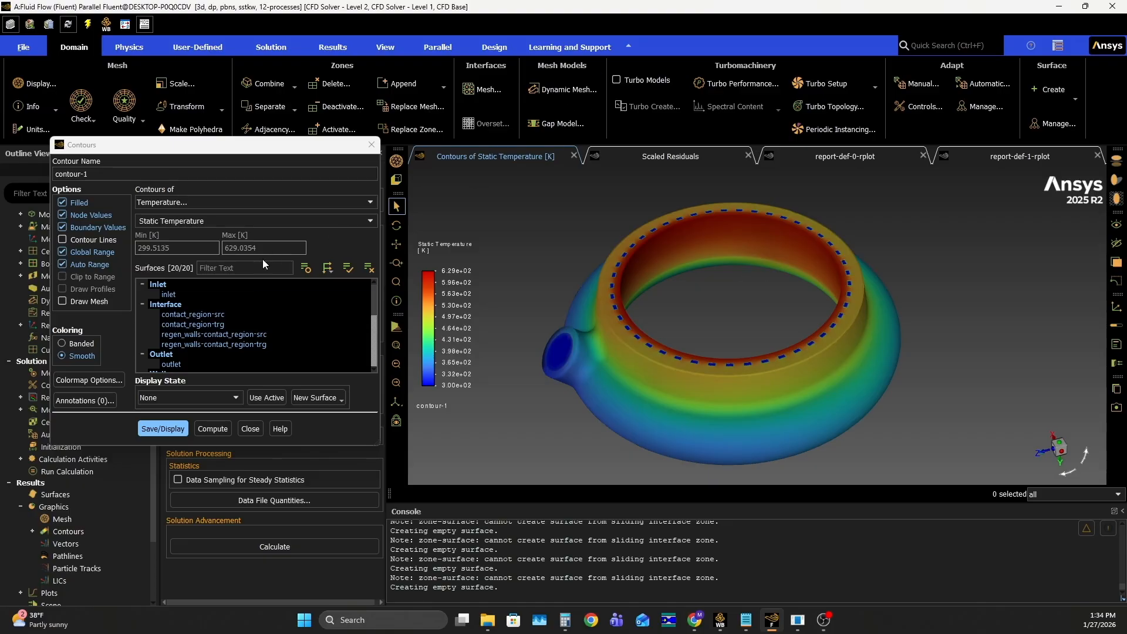
Change contour-1 to static pressure, exclude all Wall surfaces from the selection, and display the updated contour
{"action": "left_click", "coordinate": [209, 204]}
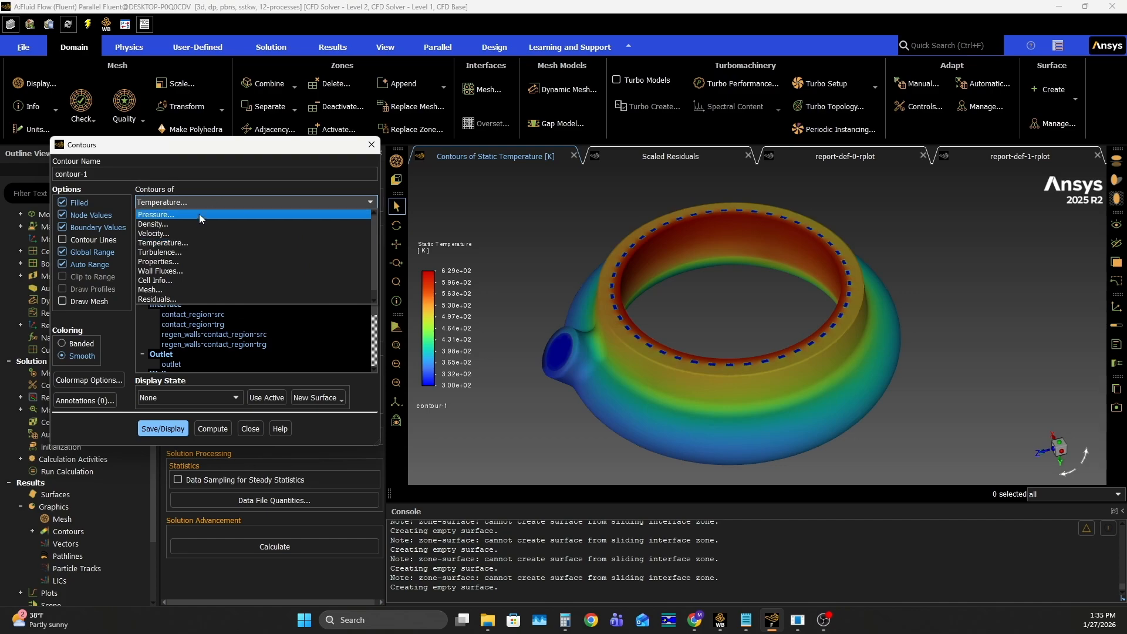
{"action": "left_click", "coordinate": [179, 213]}
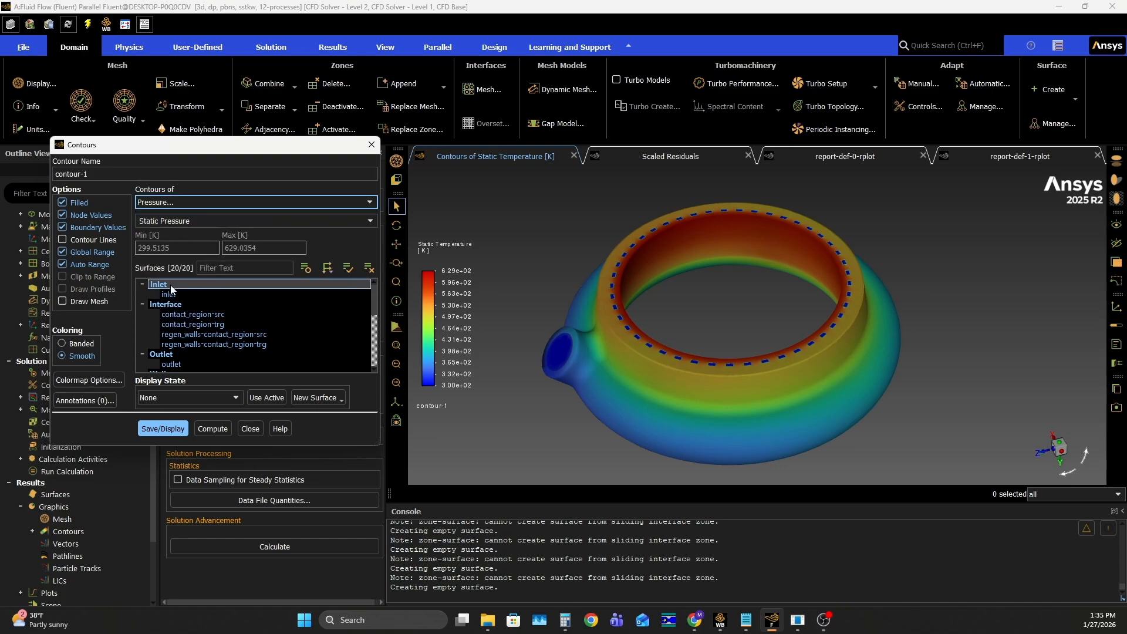
{"action": "scroll", "coordinate": [166, 318], "scroll_direction": "down", "scroll_amount": 2}
{"action": "left_click", "coordinate": [159, 313]}
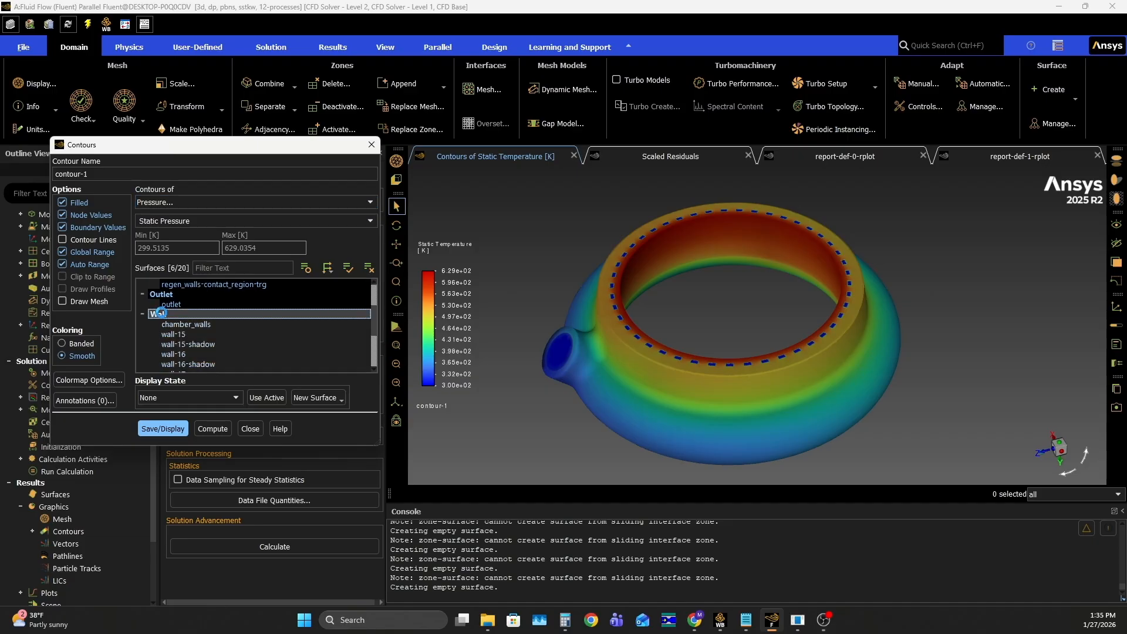
{"action": "scroll", "coordinate": [196, 317], "scroll_direction": "down", "scroll_amount": 3}
{"action": "scroll", "coordinate": [195, 316], "scroll_direction": "up", "scroll_amount": 6}
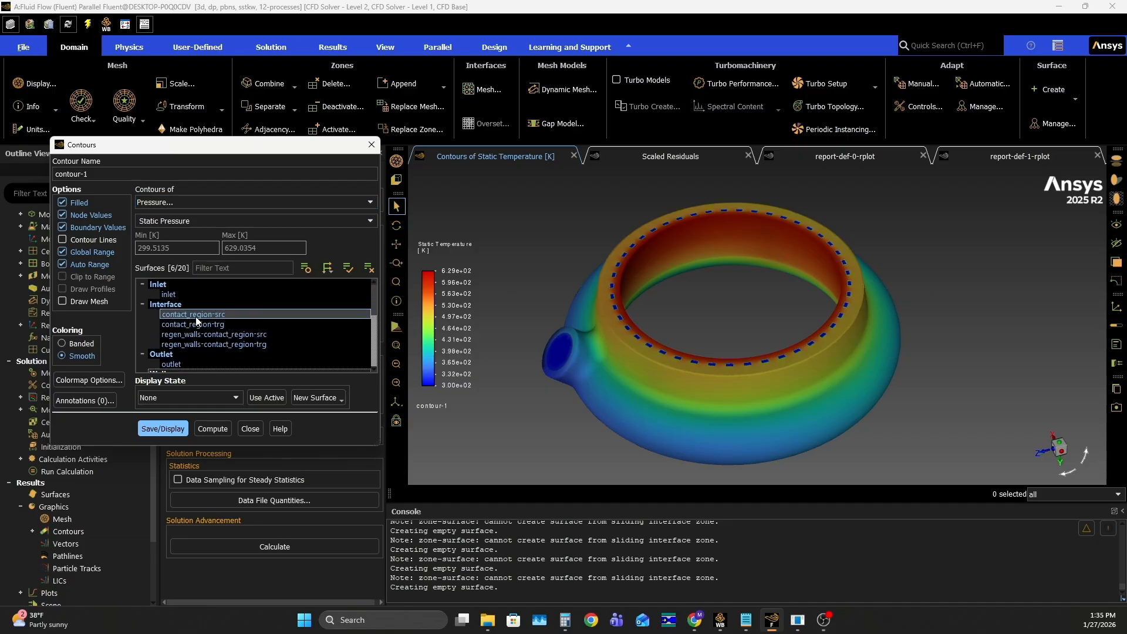
{"action": "scroll", "coordinate": [171, 322], "scroll_direction": "up", "scroll_amount": 2}
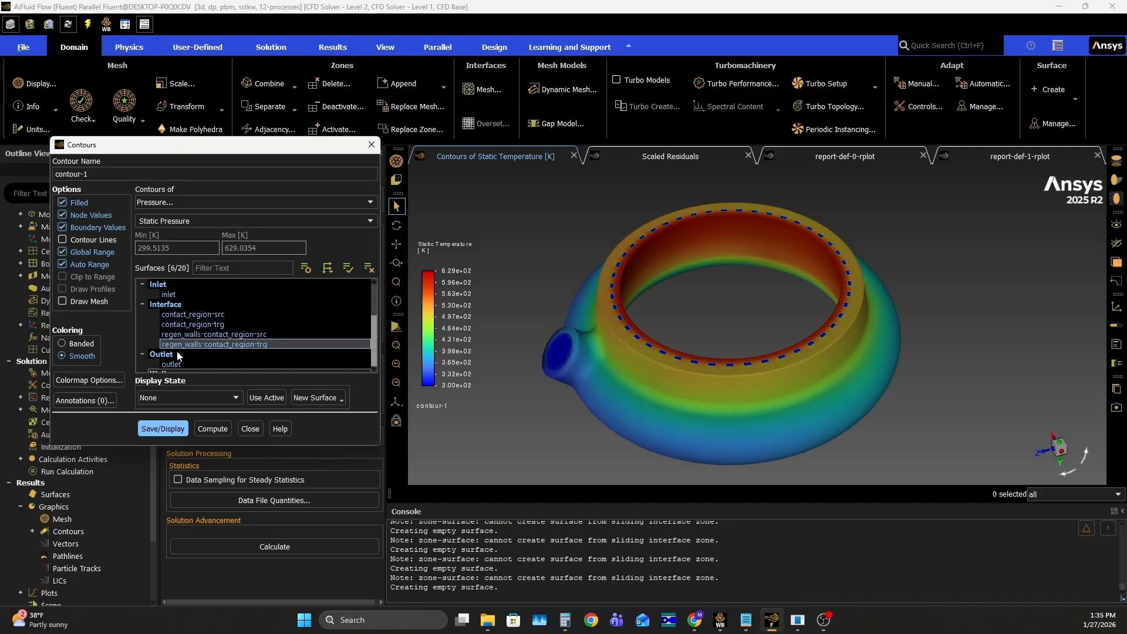
{"action": "left_click", "coordinate": [169, 430]}
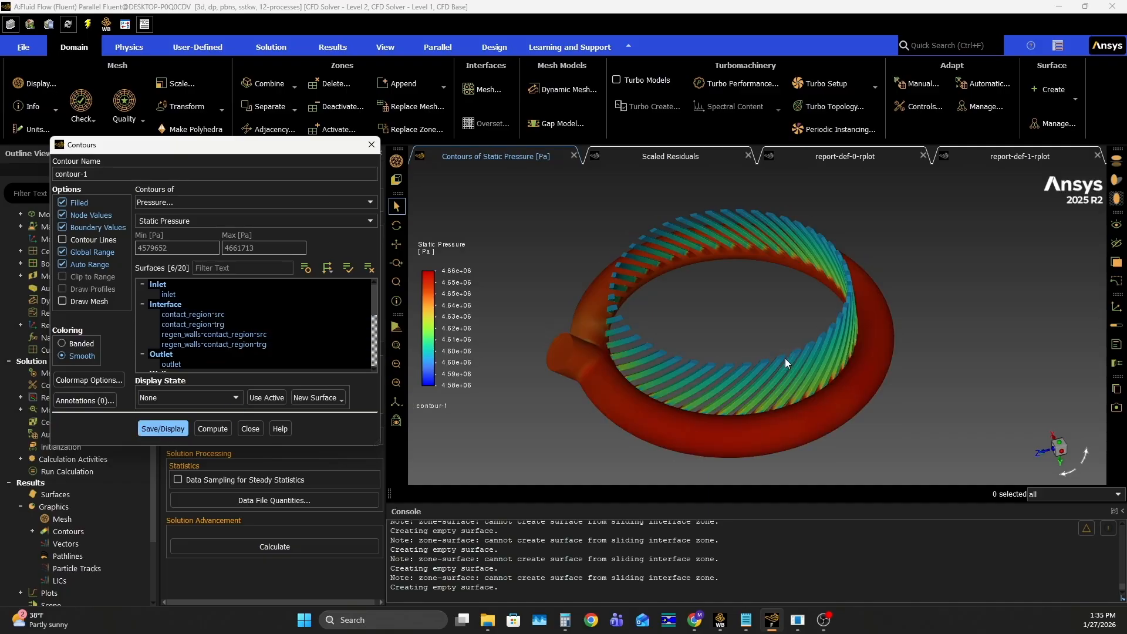
Redisplay the static pressure contour and examine it around the manifold ring and inlet pipe, looking closely at the pipe junction
{"action": "left_click", "coordinate": [152, 433]}
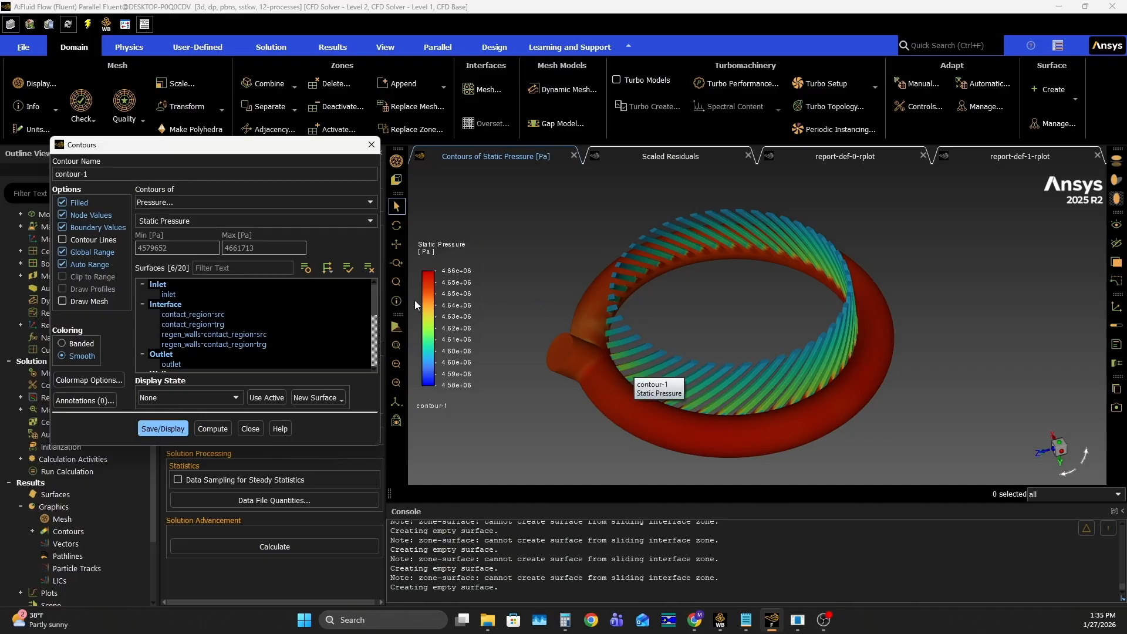
{"action": "left_click_drag", "start_coordinate": [793, 351], "coordinate": [814, 369]}
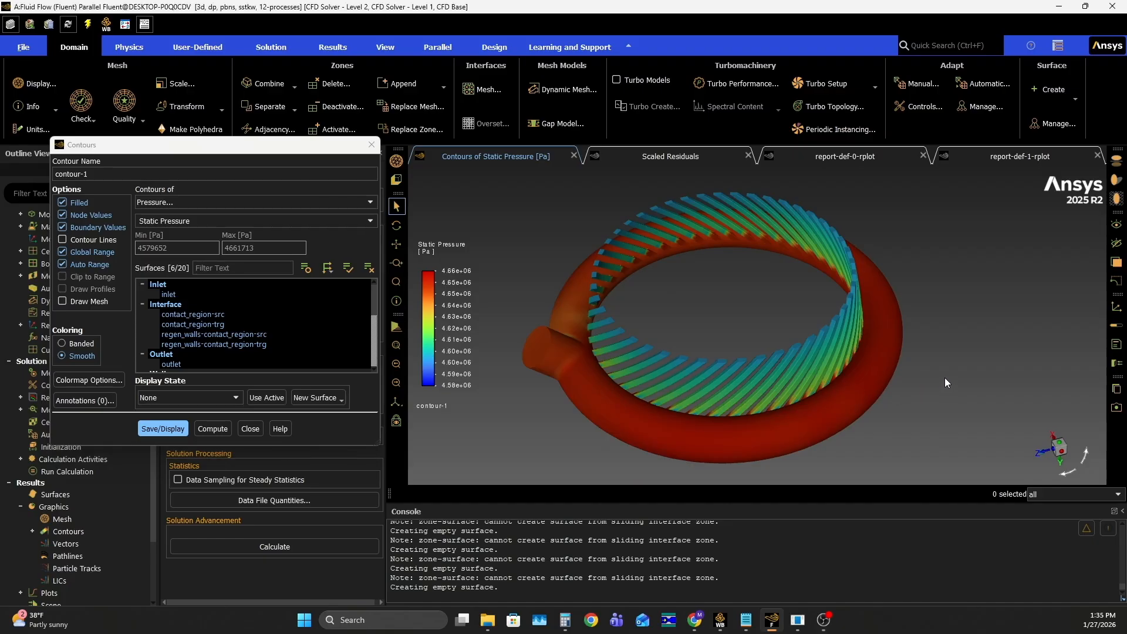
{"action": "scroll", "coordinate": [793, 412], "scroll_direction": "up", "scroll_amount": 5}
{"action": "left_click_drag", "start_coordinate": [798, 430], "coordinate": [874, 327]}
{"action": "left_click_drag", "start_coordinate": [829, 311], "coordinate": [990, 344]}
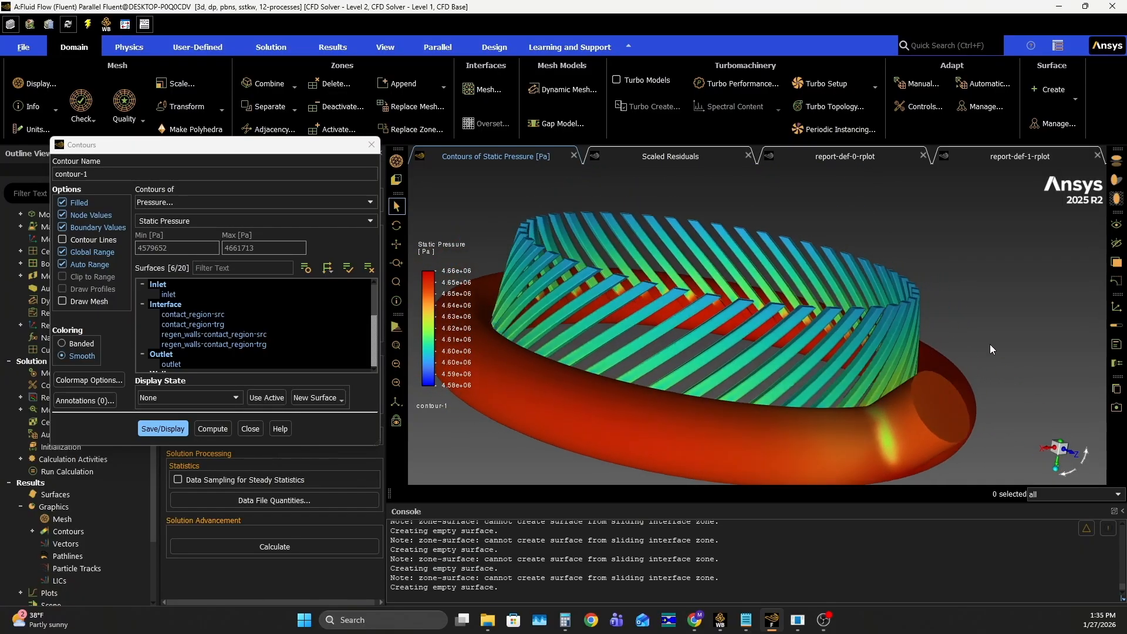
{"action": "scroll", "coordinate": [899, 446], "scroll_direction": "up", "scroll_amount": 5}
{"action": "middle_click_drag", "start_coordinate": [900, 446], "coordinate": [778, 329]}
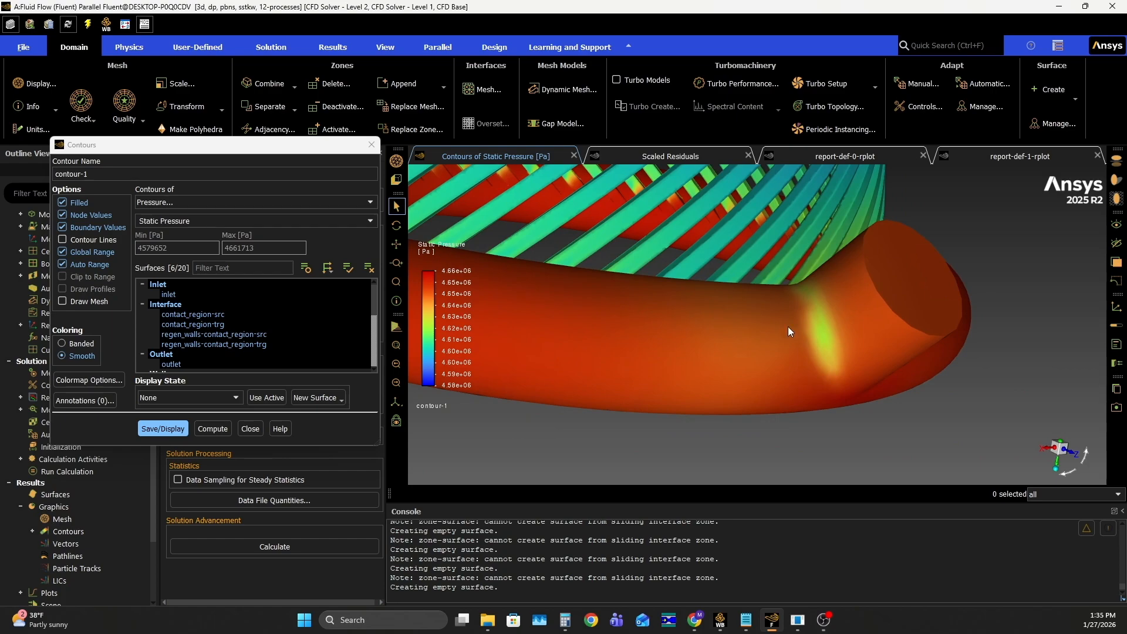
{"action": "left_click_drag", "start_coordinate": [835, 350], "coordinate": [739, 406]}
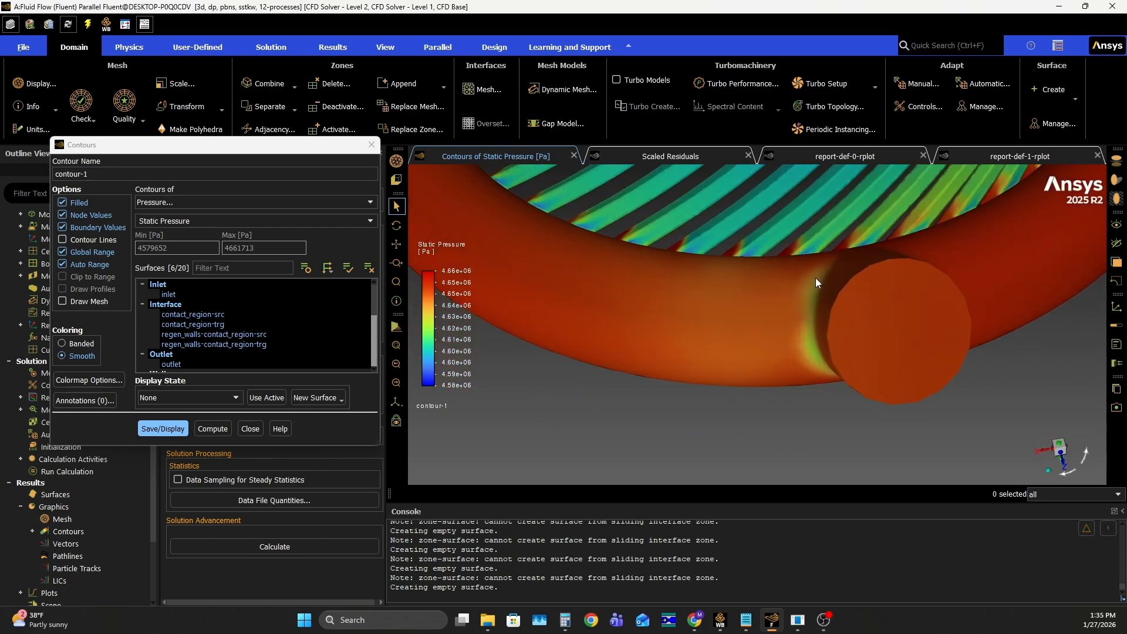
{"action": "scroll", "coordinate": [804, 292], "scroll_direction": "up", "scroll_amount": 2}
{"action": "scroll", "coordinate": [798, 378], "scroll_direction": "down", "scroll_amount": 8}
{"action": "middle_click_drag", "start_coordinate": [799, 301], "coordinate": [762, 382]}
{"action": "scroll", "coordinate": [840, 392], "scroll_direction": "up", "scroll_amount": 5}
Examine the static pressure contours along the angled cooling channels, from their entrances at the manifold ring to the outlet ends
{"action": "left_click_drag", "start_coordinate": [840, 393], "coordinate": [1039, 373]}
{"action": "scroll", "coordinate": [634, 291], "scroll_direction": "down", "scroll_amount": 4}
{"action": "scroll", "coordinate": [634, 291], "scroll_direction": "up", "scroll_amount": 6}
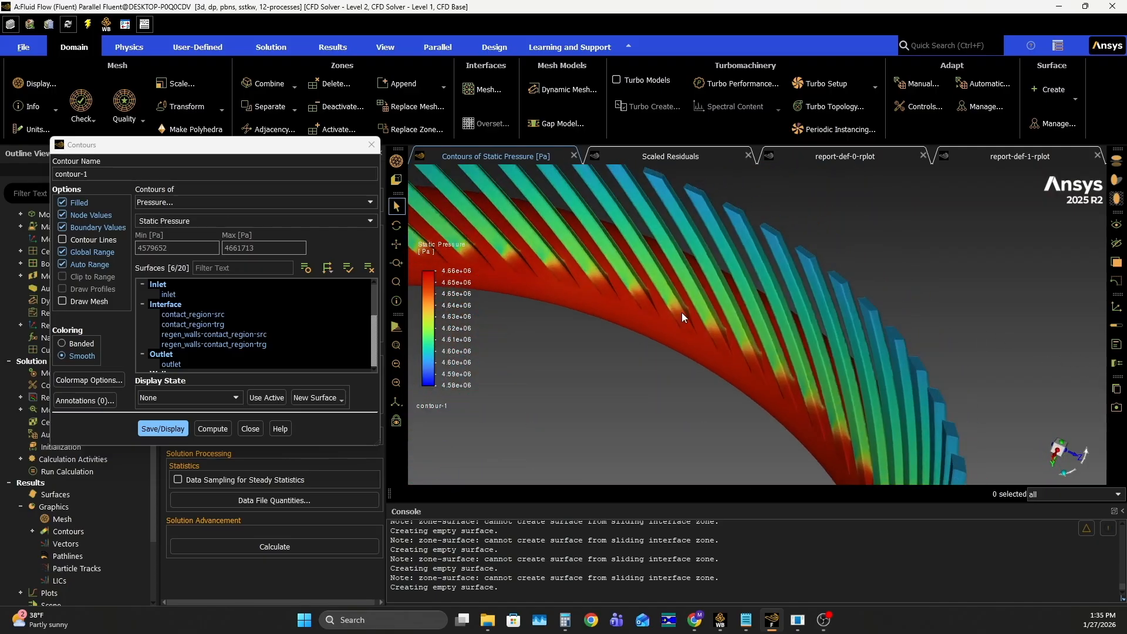
{"action": "left_click_drag", "start_coordinate": [644, 244], "coordinate": [731, 379]}
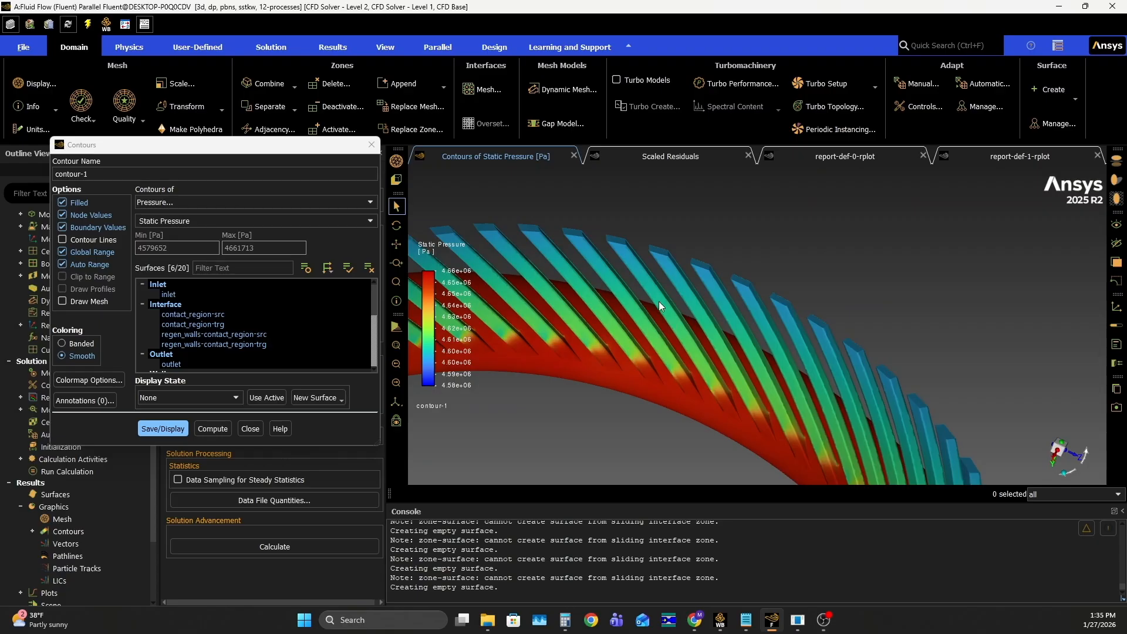
{"action": "scroll", "coordinate": [615, 304], "scroll_direction": "up", "scroll_amount": 2}
{"action": "scroll", "coordinate": [616, 308], "scroll_direction": "down", "scroll_amount": 8}
{"action": "middle_click_drag", "start_coordinate": [674, 349], "coordinate": [736, 326], "text": "ctrl"}
{"action": "left_click_drag", "start_coordinate": [734, 324], "coordinate": [713, 298]}
{"action": "scroll", "coordinate": [709, 287], "scroll_direction": "down", "scroll_amount": 2}
{"action": "scroll", "coordinate": [704, 293], "scroll_direction": "up", "scroll_amount": 5}
{"action": "scroll", "coordinate": [713, 306], "scroll_direction": "down", "scroll_amount": 3}
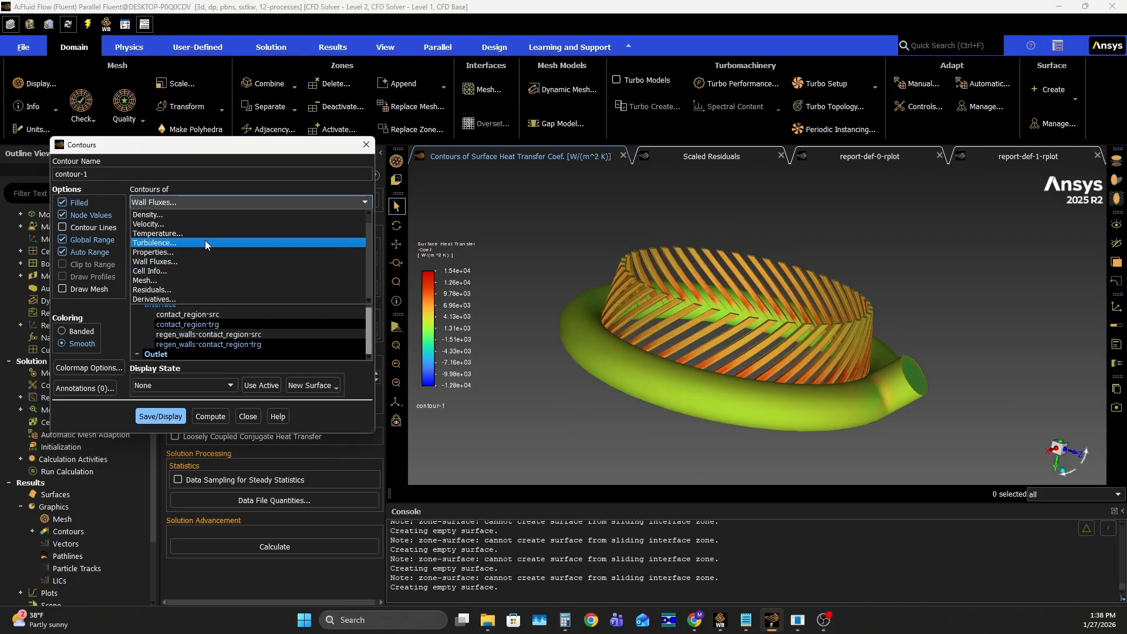
Change contour-1 to the turbulence variable Turbulent Kinetic Energy (k) and display the updated contour
{"action": "left_click", "coordinate": [205, 242]}
{"action": "left_click", "coordinate": [367, 220]}
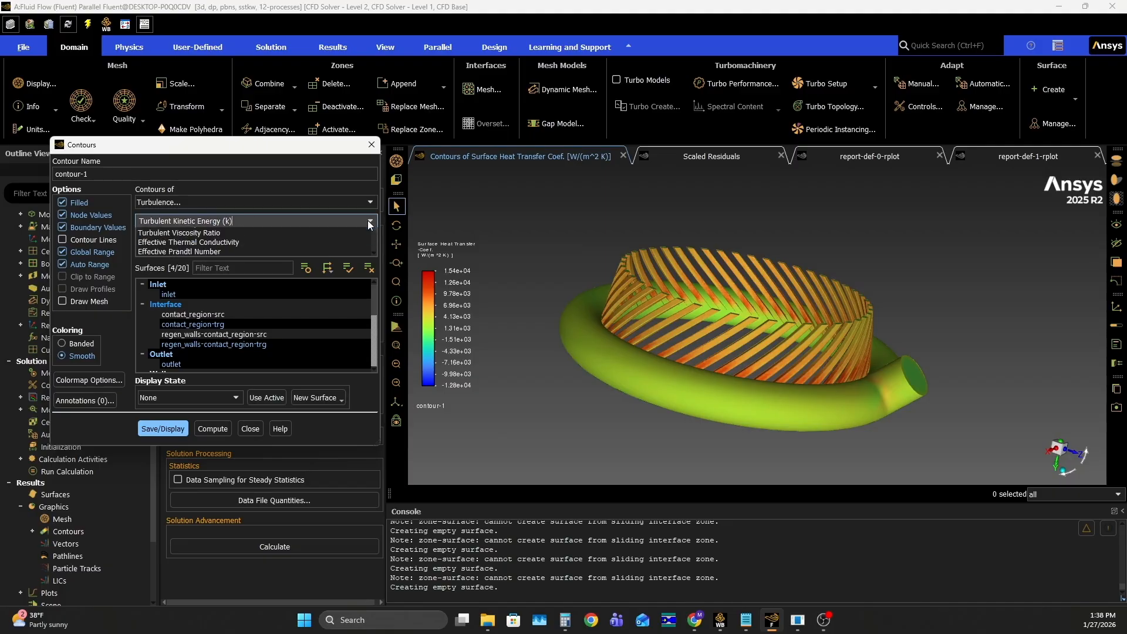
{"action": "left_click", "coordinate": [202, 234]}
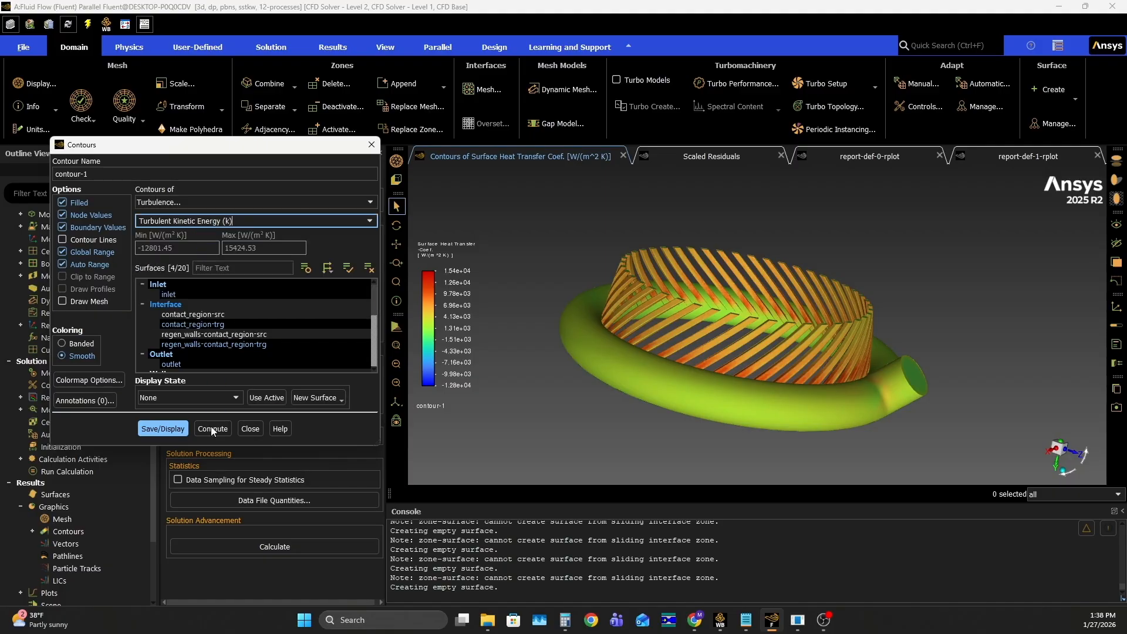
{"action": "left_click", "coordinate": [162, 428]}
Examine the turbulent kinetic energy contours on the cooling channels, manifold ring and inlet from several angles
{"action": "mouse_move", "coordinate": [884, 287]}
{"action": "left_mouse_down"}
{"action": "mouse_move", "coordinate": [870, 336]}
{"action": "mouse_move", "coordinate": [854, 330]}
{"action": "mouse_move", "coordinate": [872, 296]}
{"action": "left_mouse_up"}
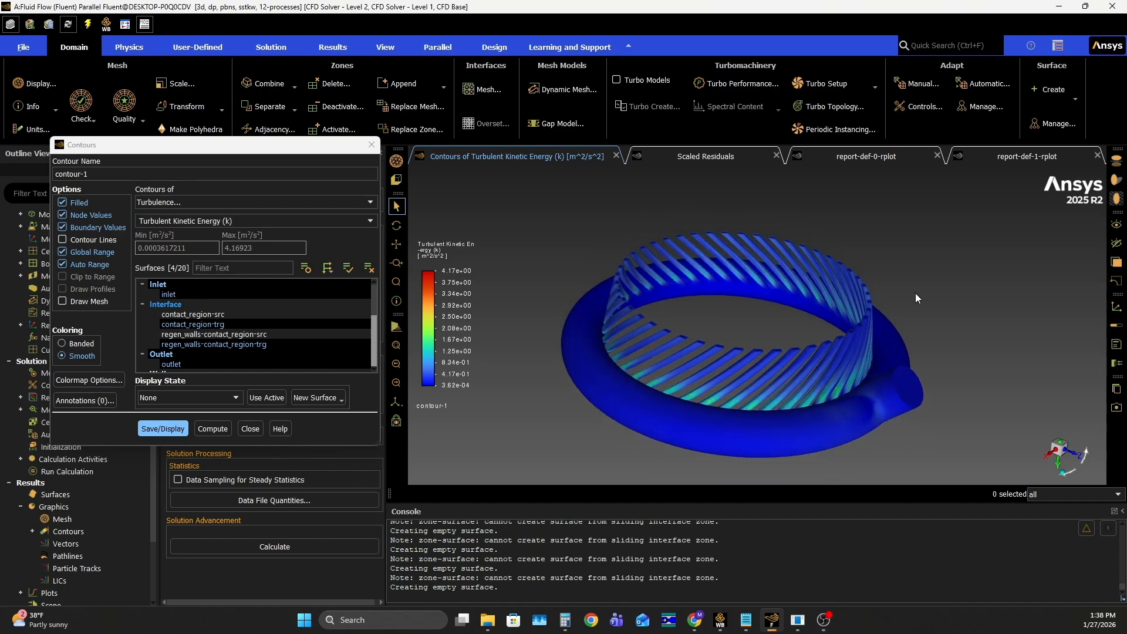
{"action": "scroll", "coordinate": [830, 394], "scroll_direction": "down", "scroll_amount": 3}
{"action": "scroll", "coordinate": [832, 387], "scroll_direction": "up", "scroll_amount": 8}
{"action": "left_click_drag", "start_coordinate": [825, 353], "coordinate": [780, 310]}
{"action": "scroll", "coordinate": [817, 240], "scroll_direction": "up", "scroll_amount": 5}
{"action": "scroll", "coordinate": [868, 329], "scroll_direction": "down", "scroll_amount": 3}
{"action": "scroll", "coordinate": [868, 328], "scroll_direction": "down", "scroll_amount": 2}
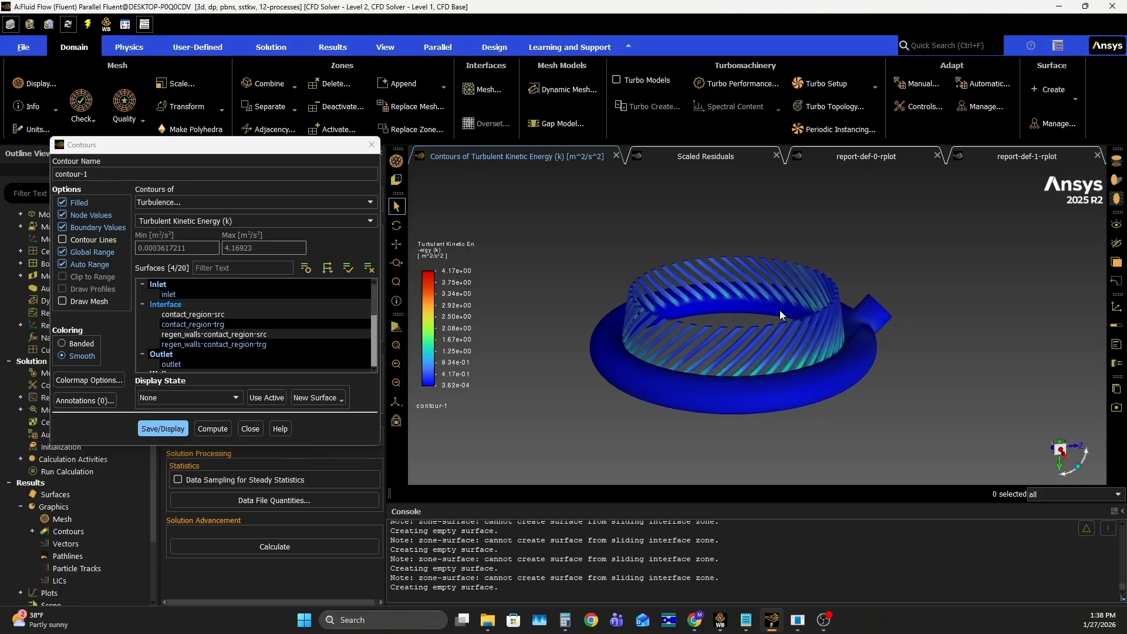
{"action": "mouse_move", "coordinate": [821, 289]}
{"action": "left_mouse_down"}
{"action": "mouse_move", "coordinate": [840, 290]}
{"action": "mouse_move", "coordinate": [830, 302]}
{"action": "left_mouse_up"}
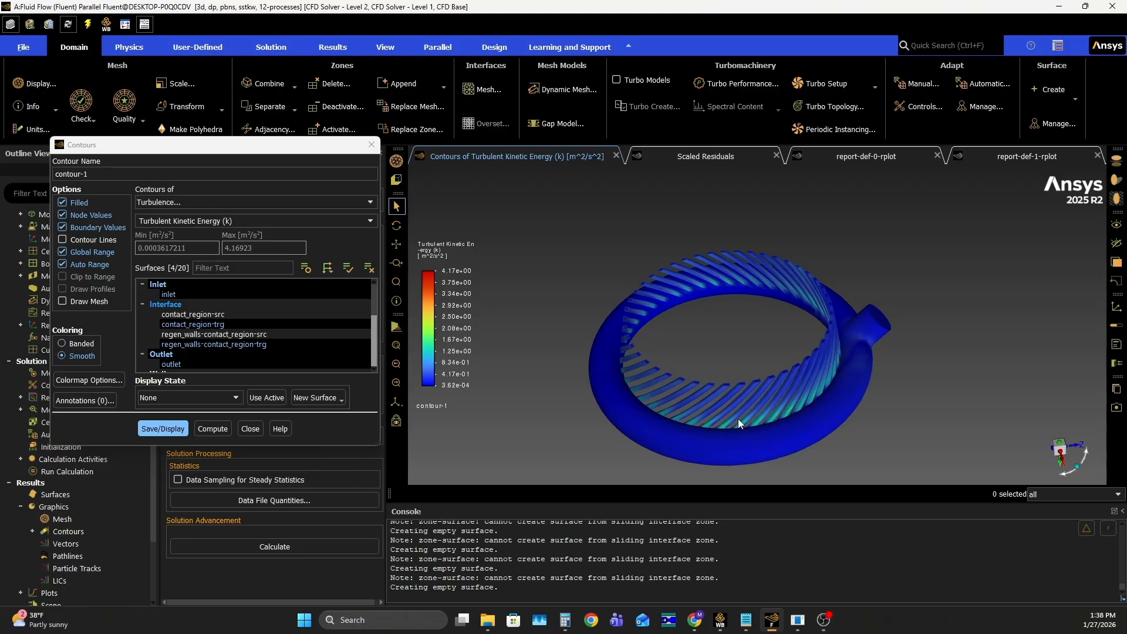
{"action": "left_click_drag", "start_coordinate": [808, 357], "coordinate": [645, 300]}
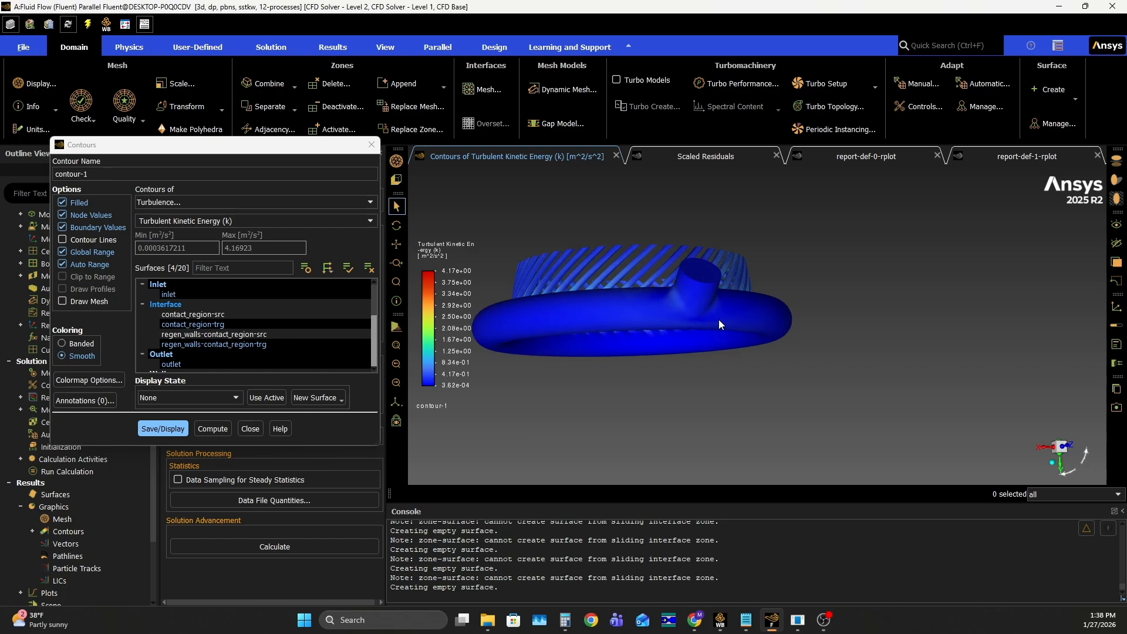
{"action": "scroll", "coordinate": [719, 319], "scroll_direction": "up", "scroll_amount": 5}
{"action": "mouse_move", "coordinate": [754, 279]}
{"action": "left_mouse_down"}
{"action": "mouse_move", "coordinate": [818, 301]}
{"action": "mouse_move", "coordinate": [706, 276]}
{"action": "mouse_move", "coordinate": [757, 296]}
{"action": "mouse_move", "coordinate": [744, 277]}
{"action": "left_mouse_up"}
{"action": "scroll", "coordinate": [745, 280], "scroll_direction": "down", "scroll_amount": 3}
{"action": "left_click_drag", "start_coordinate": [798, 351], "coordinate": [670, 357]}
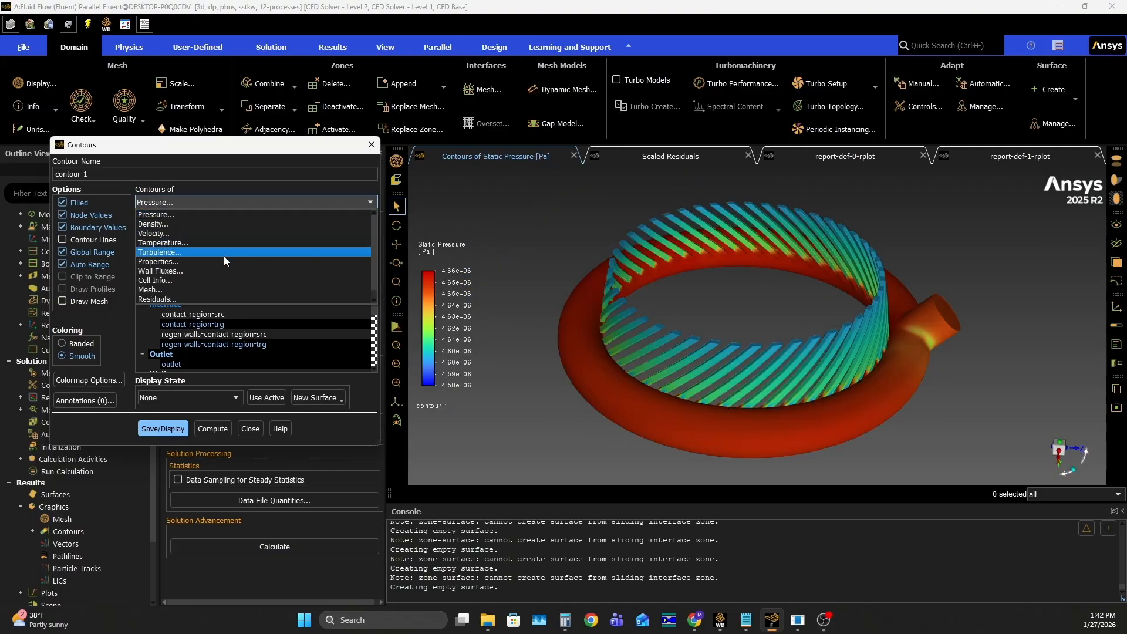
Change contour-1 to the wall flux variable Wall Func. Heat Tran. Coef. and display the updated contour
{"action": "left_click", "coordinate": [213, 270]}
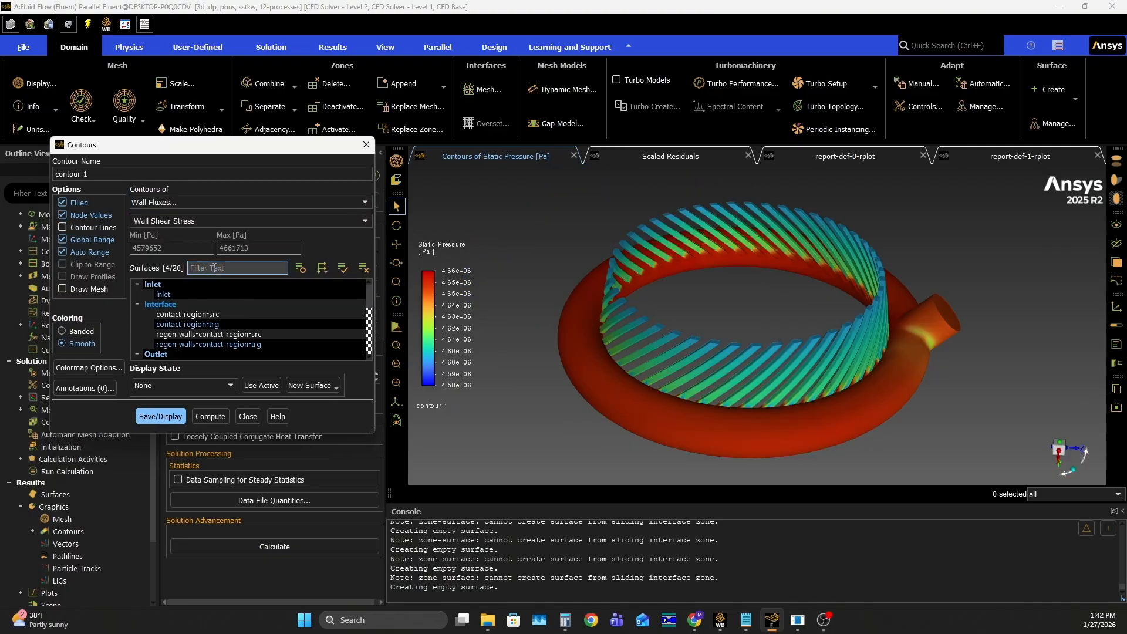
{"action": "left_click", "coordinate": [365, 222]}
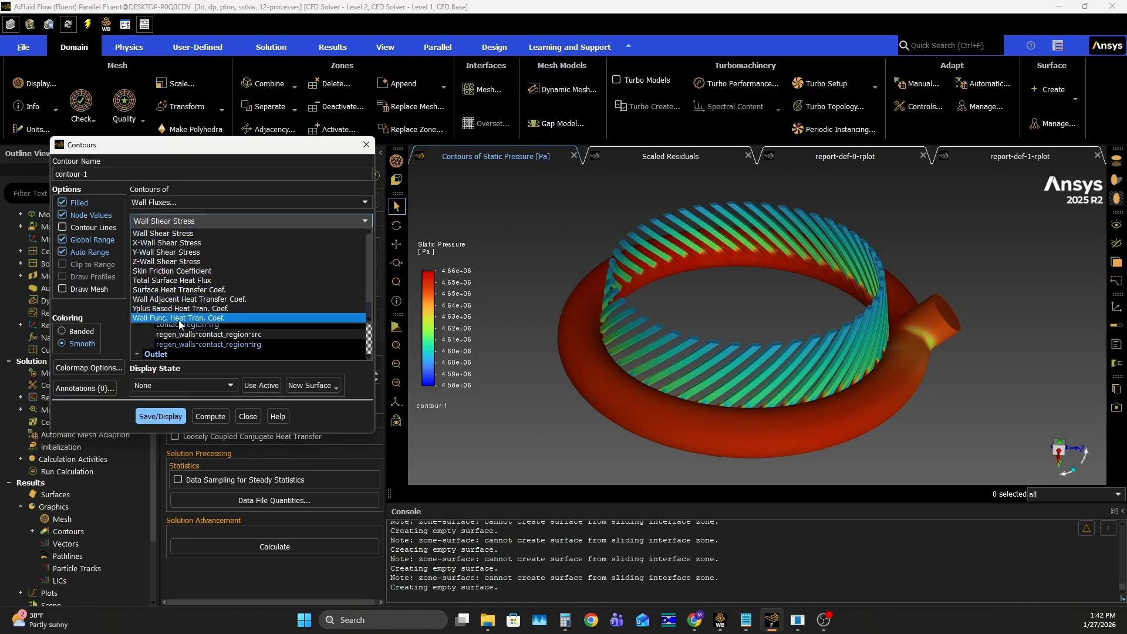
{"action": "left_click", "coordinate": [201, 320]}
{"action": "left_click", "coordinate": [174, 417]}
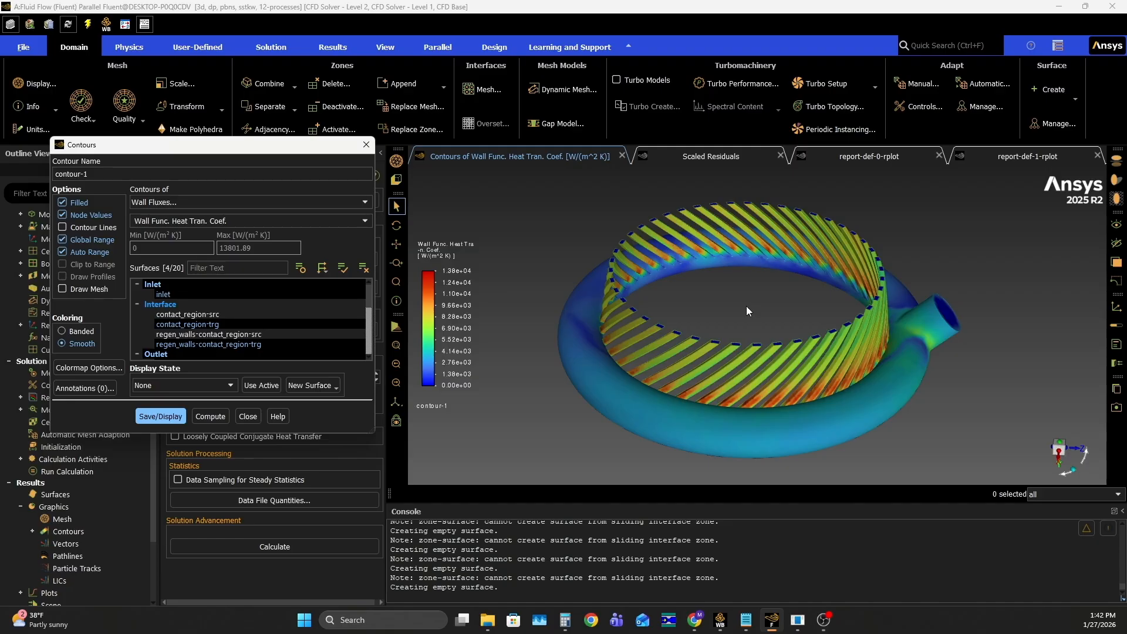
Examine the wall function heat transfer coefficient contours, looking closely at the channel entrances, channel walls, manifold ring and inlet junction
{"action": "middle_click_drag", "start_coordinate": [822, 368], "coordinate": [963, 357]}
{"action": "scroll", "coordinate": [845, 356], "scroll_direction": "up", "scroll_amount": 3}
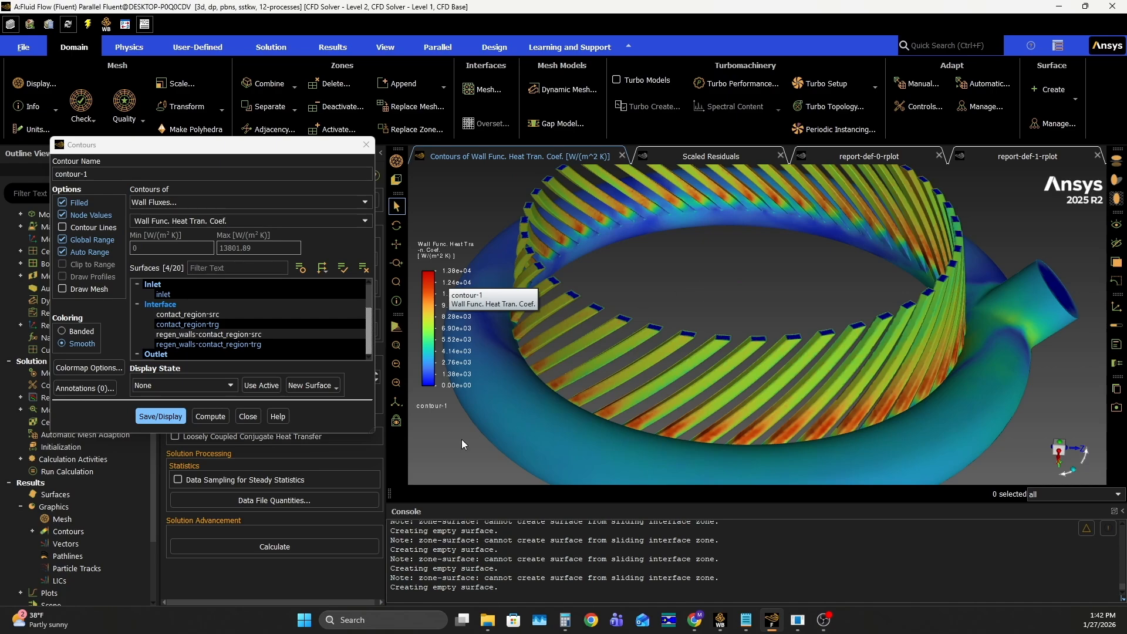
{"action": "left_click_drag", "start_coordinate": [843, 446], "coordinate": [826, 395]}
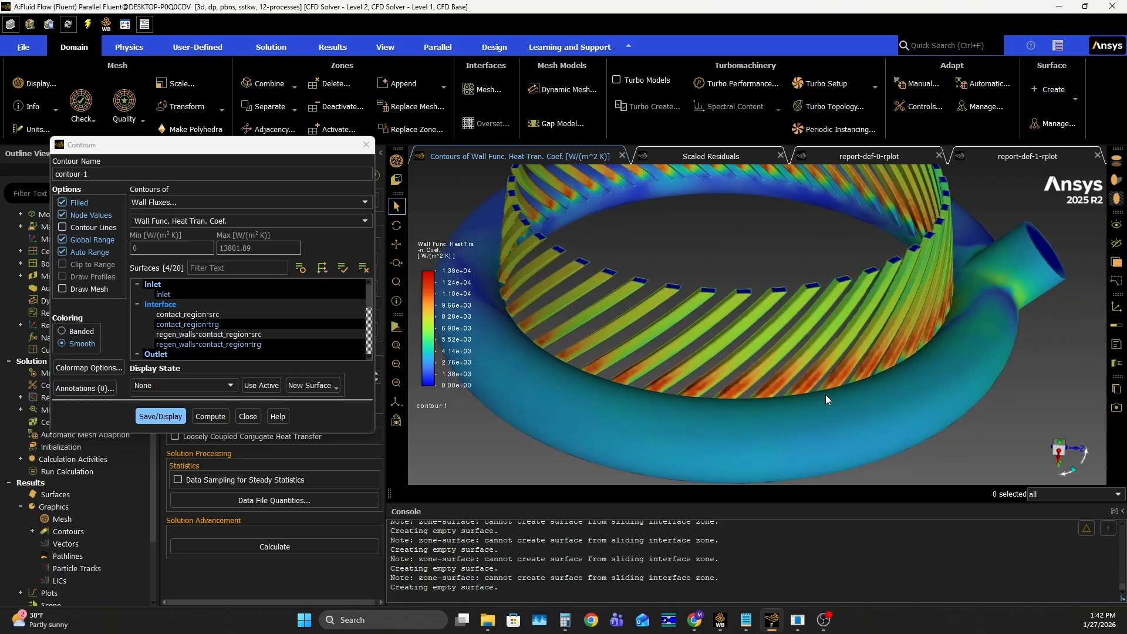
{"action": "left_click_drag", "start_coordinate": [658, 371], "coordinate": [668, 253]}
{"action": "scroll", "coordinate": [675, 246], "scroll_direction": "up", "scroll_amount": 8}
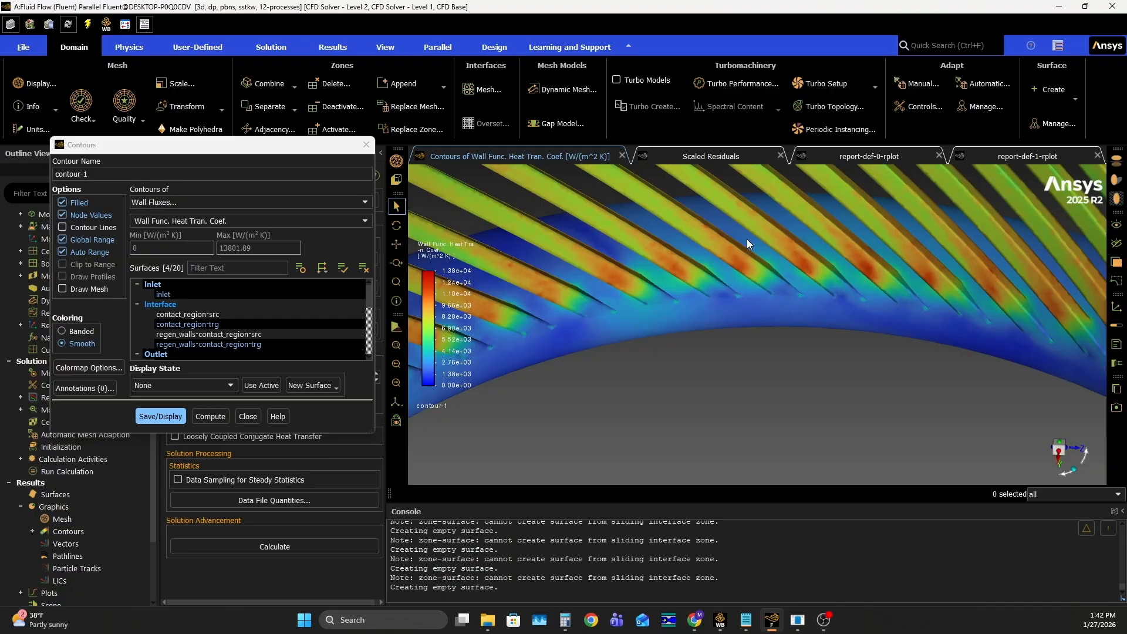
{"action": "scroll", "coordinate": [750, 266], "scroll_direction": "down", "scroll_amount": 4}
{"action": "scroll", "coordinate": [749, 265], "scroll_direction": "down", "scroll_amount": 4}
{"action": "left_click_drag", "start_coordinate": [770, 344], "coordinate": [963, 364]}
{"action": "scroll", "coordinate": [737, 329], "scroll_direction": "up", "scroll_amount": 10}
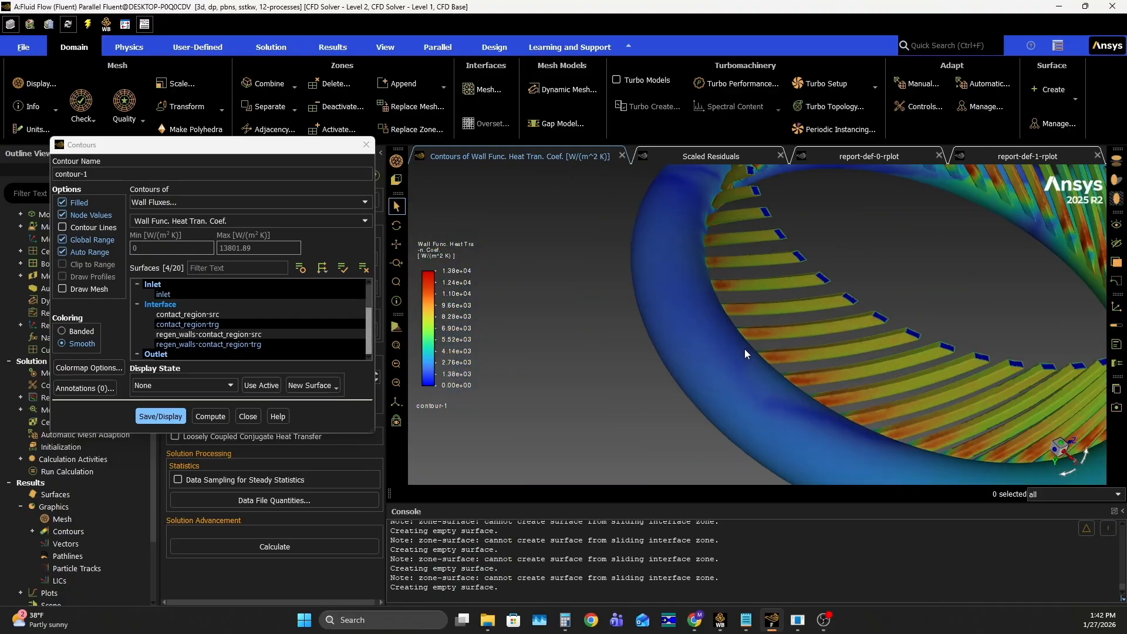
{"action": "middle_click_drag", "start_coordinate": [743, 355], "coordinate": [710, 340]}
{"action": "left_click_drag", "start_coordinate": [710, 340], "coordinate": [724, 358]}
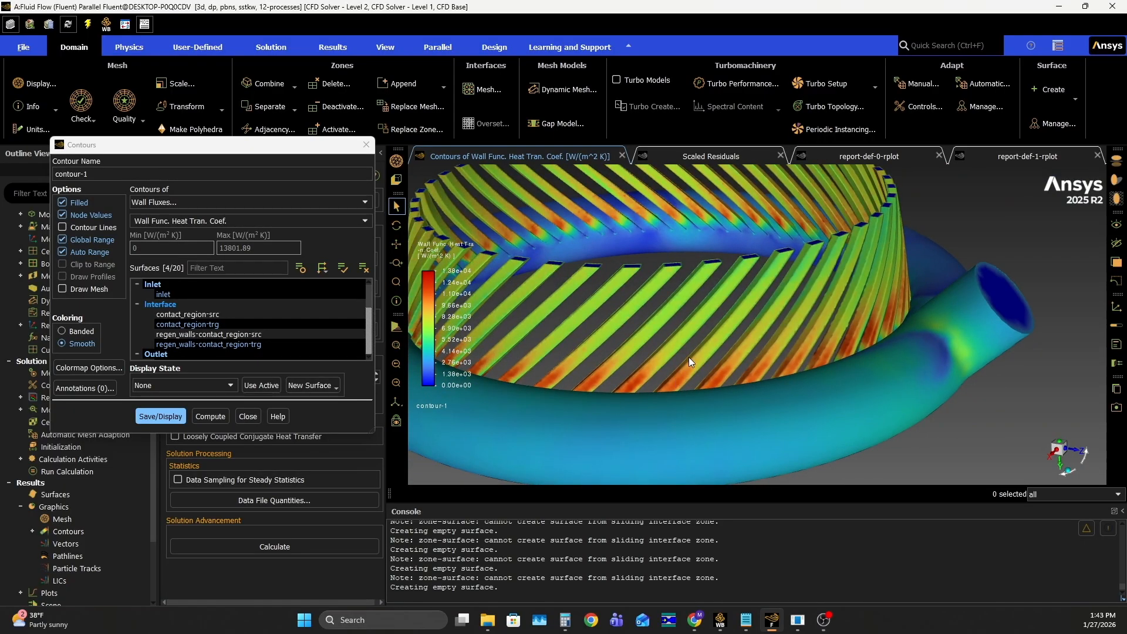
{"action": "left_click_drag", "start_coordinate": [780, 275], "coordinate": [886, 294]}
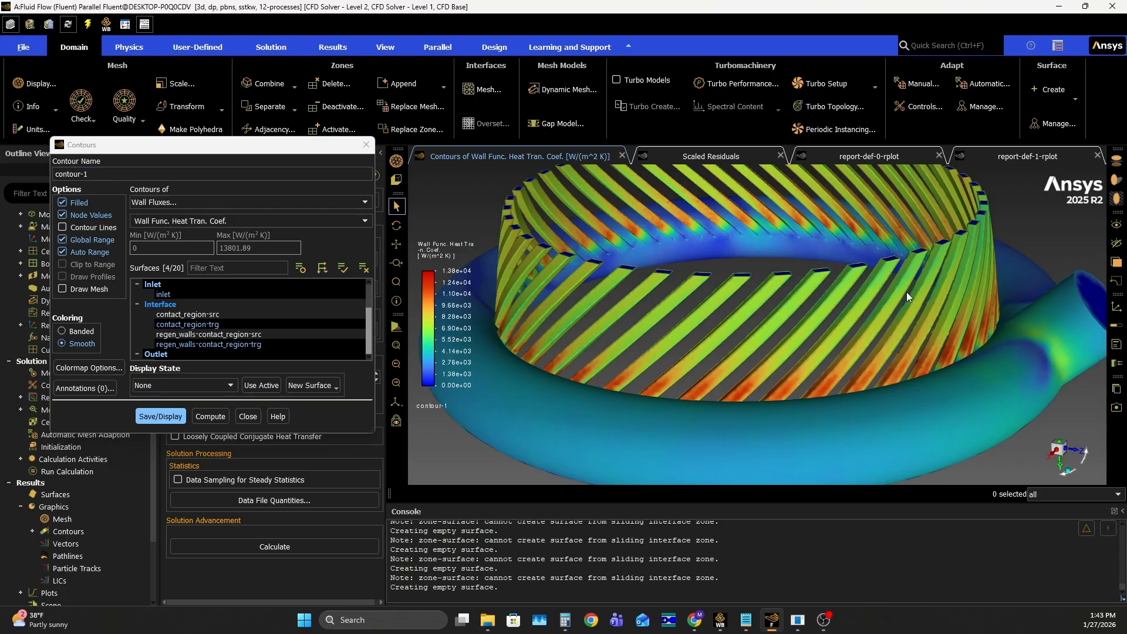
{"action": "scroll", "coordinate": [896, 290], "scroll_direction": "down", "scroll_amount": 4}
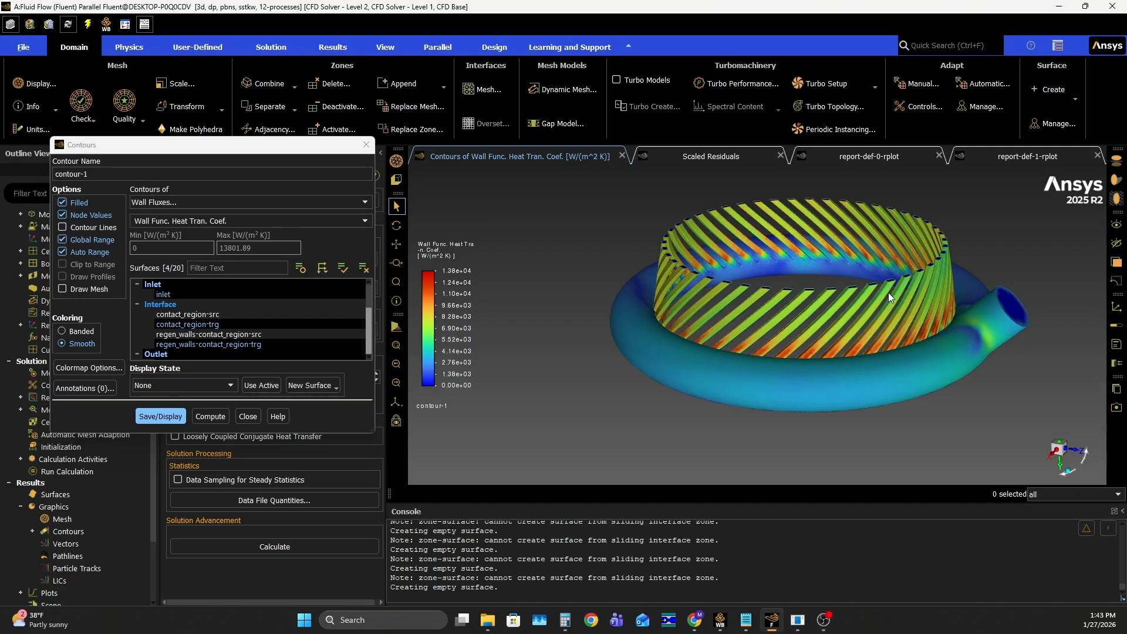
{"action": "scroll", "coordinate": [889, 293], "scroll_direction": "up", "scroll_amount": 8}
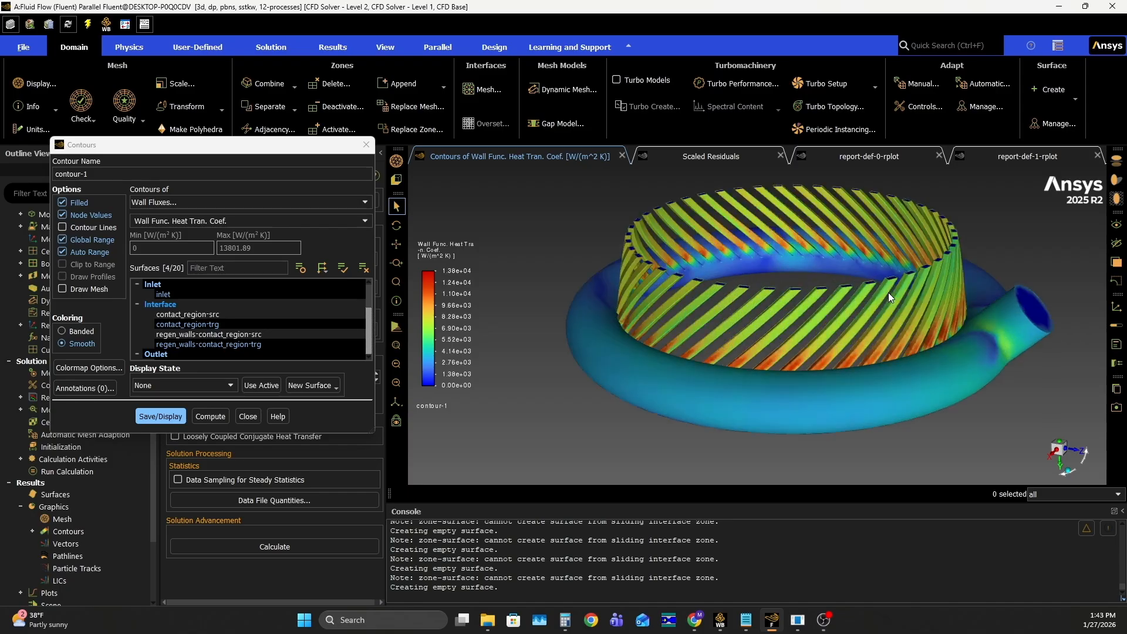
{"action": "scroll", "coordinate": [943, 323], "scroll_direction": "down", "scroll_amount": 10}
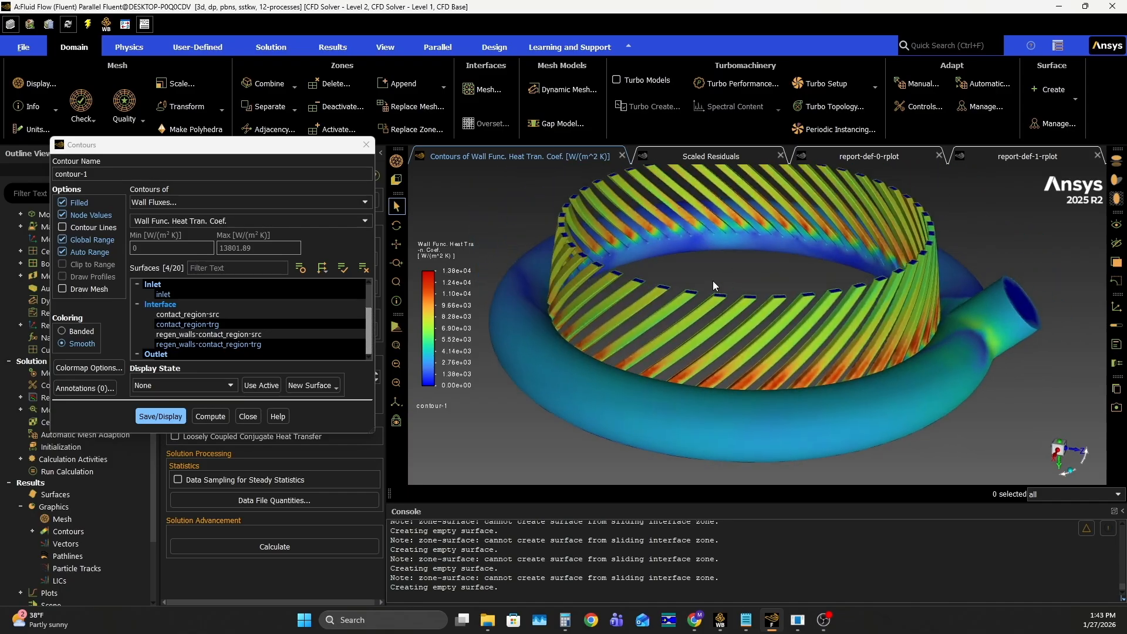
{"action": "middle_click_drag", "start_coordinate": [727, 312], "coordinate": [761, 272]}
{"action": "scroll", "coordinate": [766, 285], "scroll_direction": "up", "scroll_amount": 3}
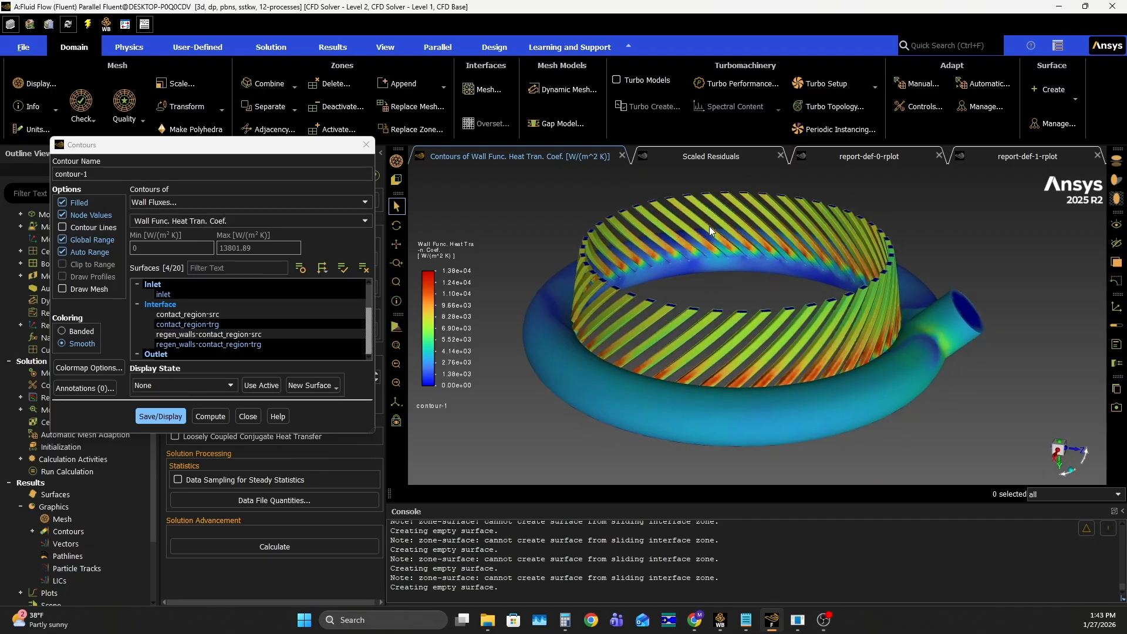
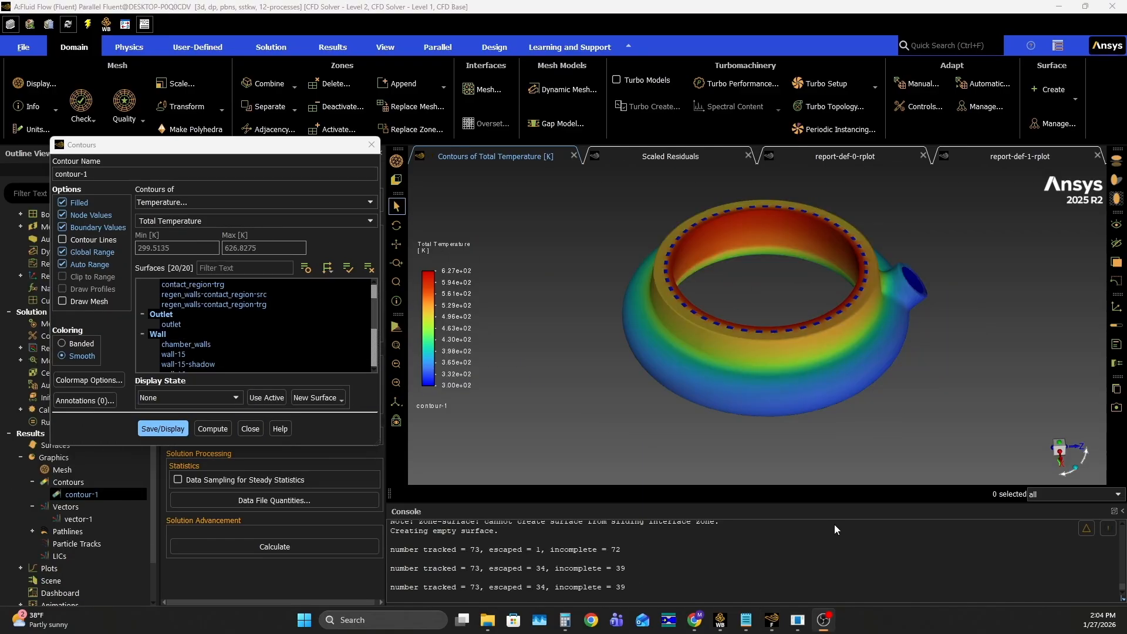
Switch to Workbench and open the Results of the first Fluid Flow (Fluent) system in CFD-Post
{"action": "left_click", "coordinate": [719, 620]}
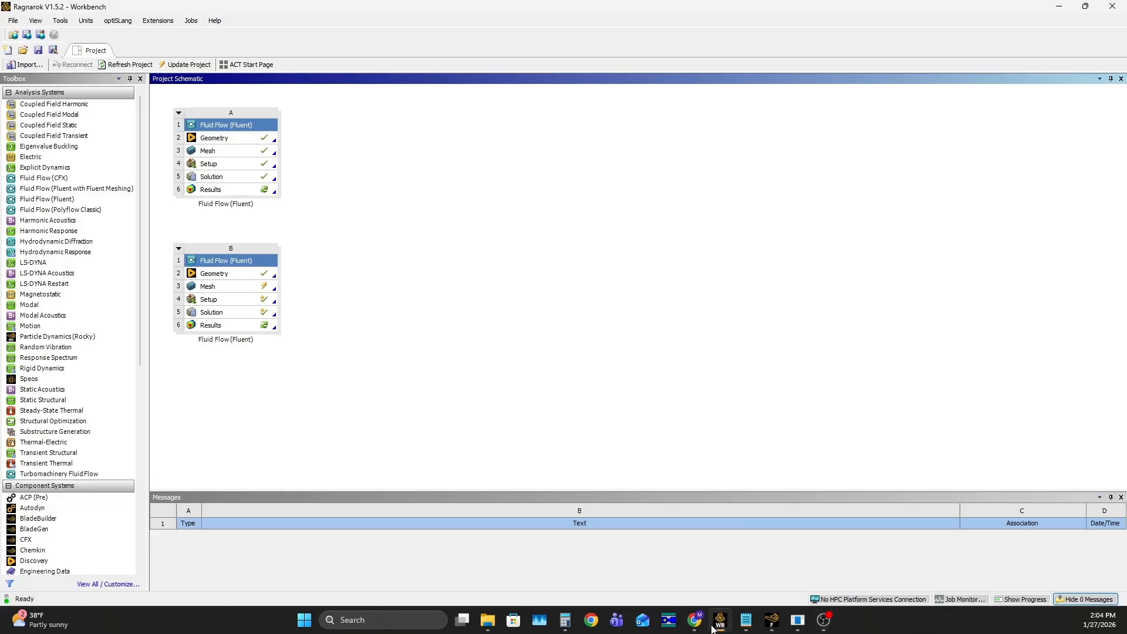
{"action": "left_click", "coordinate": [234, 191]}
{"action": "double_click", "coordinate": [235, 191]}
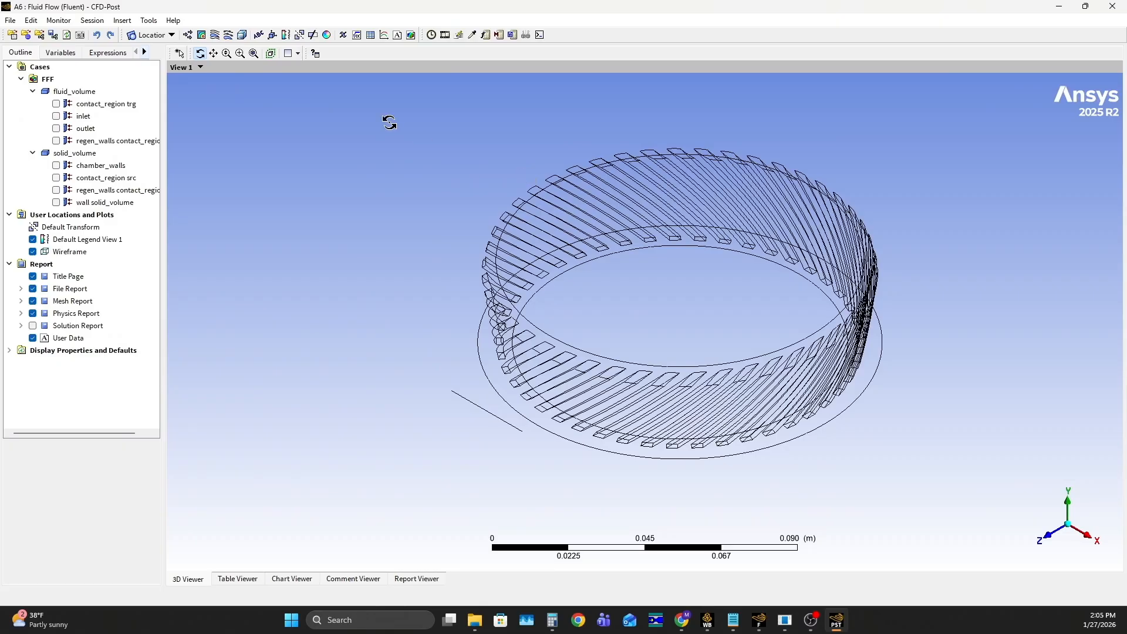
Insert a streamline plot with the default name and enlarge the details area to show all its settings
{"action": "left_click", "coordinate": [214, 35]}
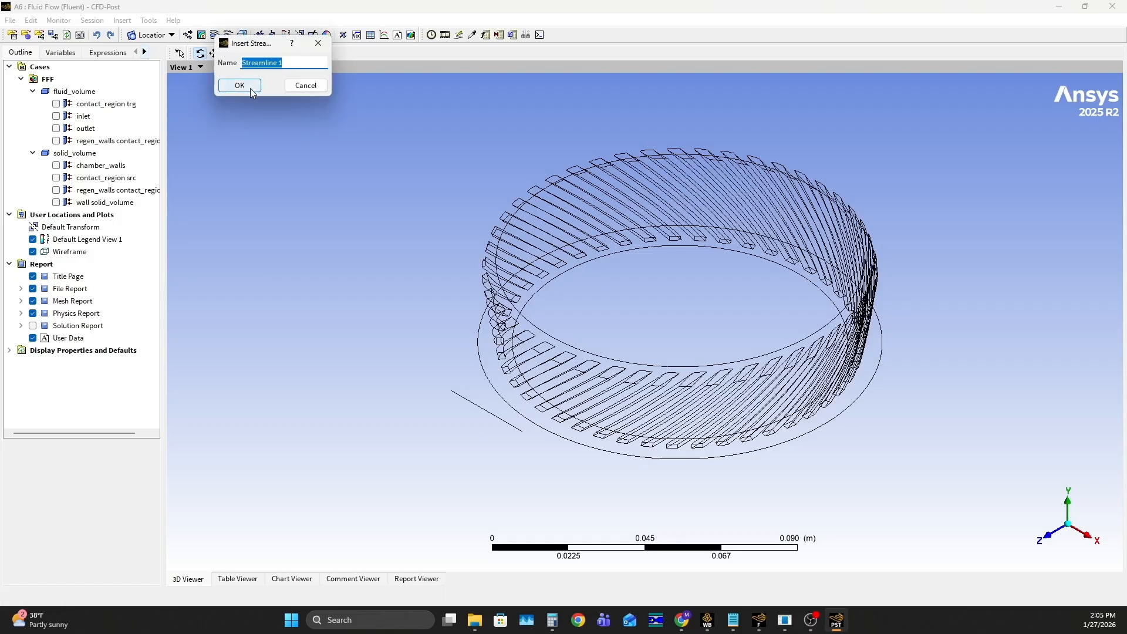
{"action": "left_click", "coordinate": [251, 86]}
{"action": "left_click_drag", "start_coordinate": [166, 462], "coordinate": [355, 462]}
{"action": "left_click_drag", "start_coordinate": [232, 439], "coordinate": [242, 274]}
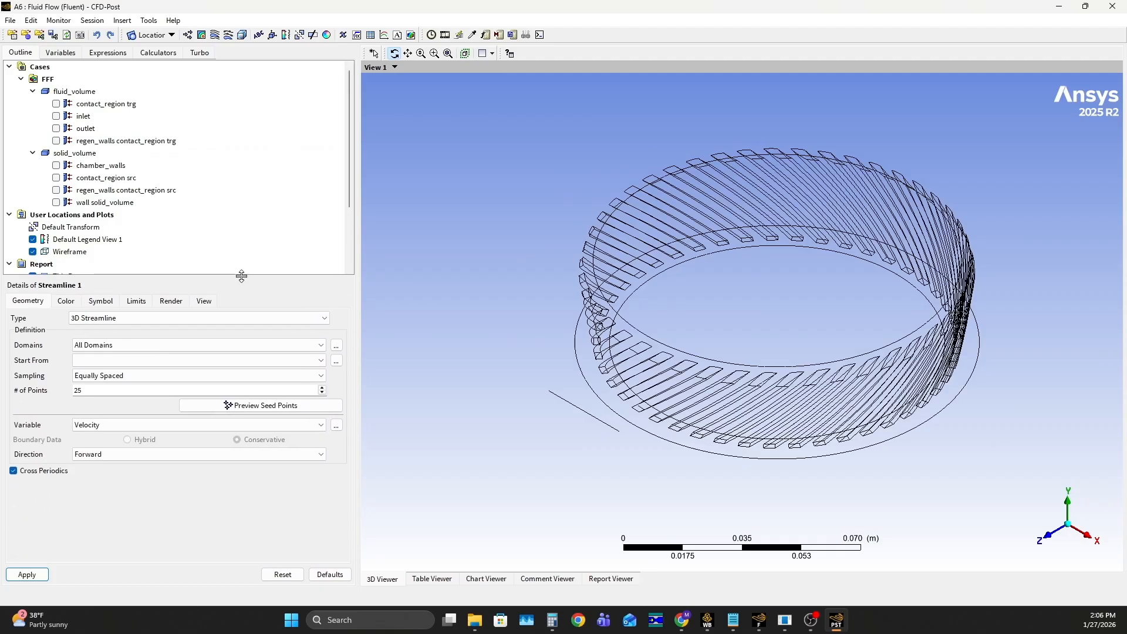
Set the plot to 3D Streamline starting from the inlet with 200 equally spaced points, and generate the velocity streamlines
{"action": "left_click", "coordinate": [110, 323]}
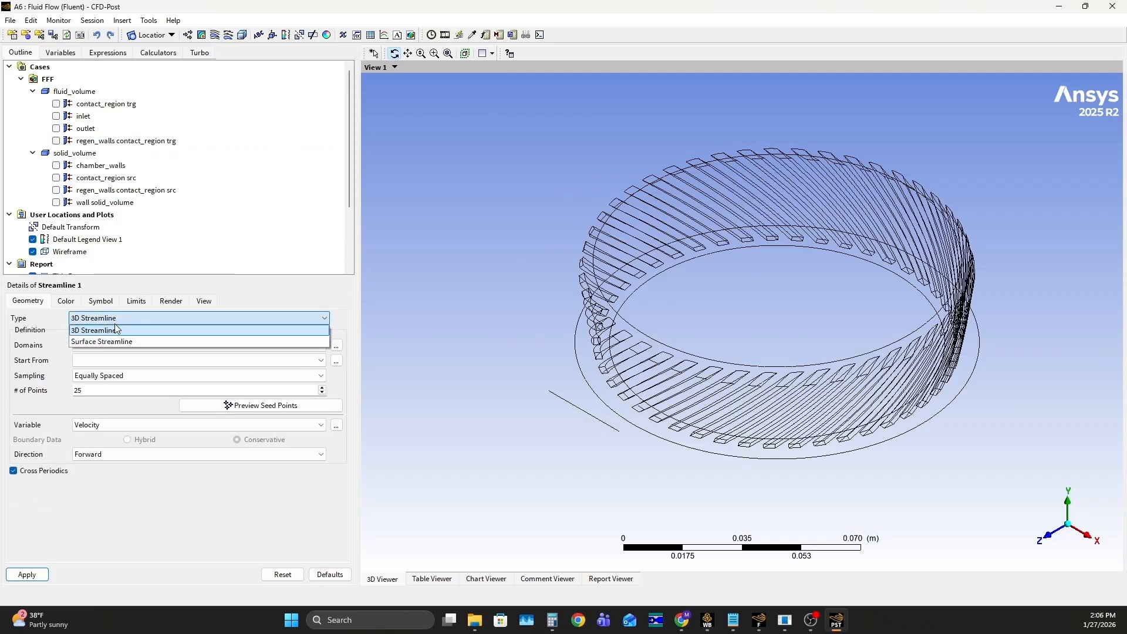
{"action": "left_click", "coordinate": [115, 330]}
{"action": "left_click", "coordinate": [104, 361]}
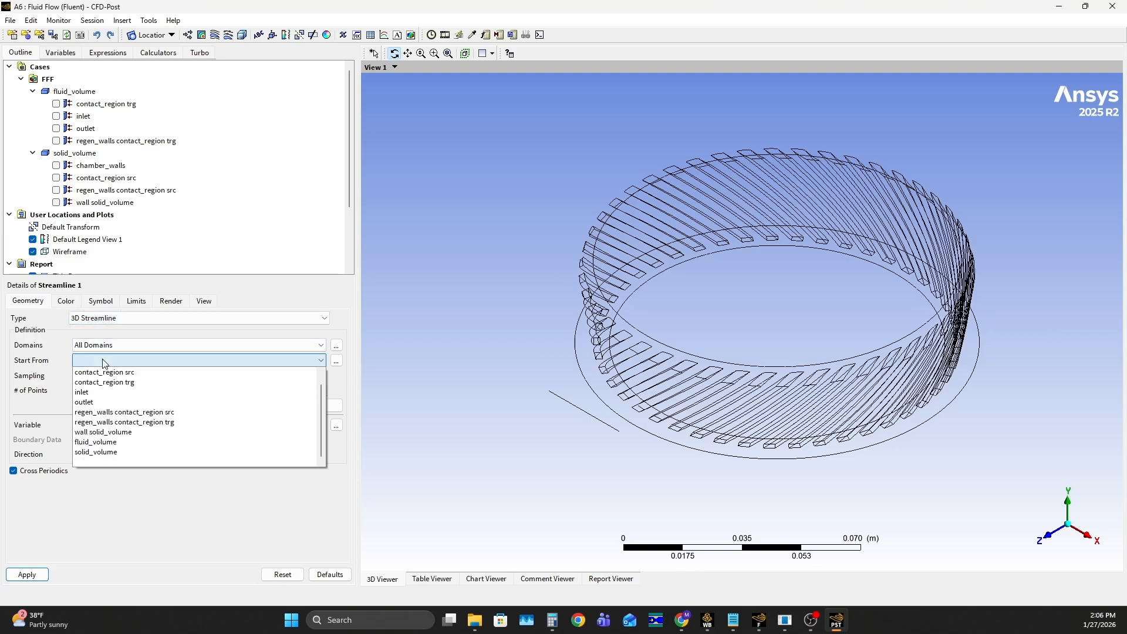
{"action": "left_click", "coordinate": [105, 392]}
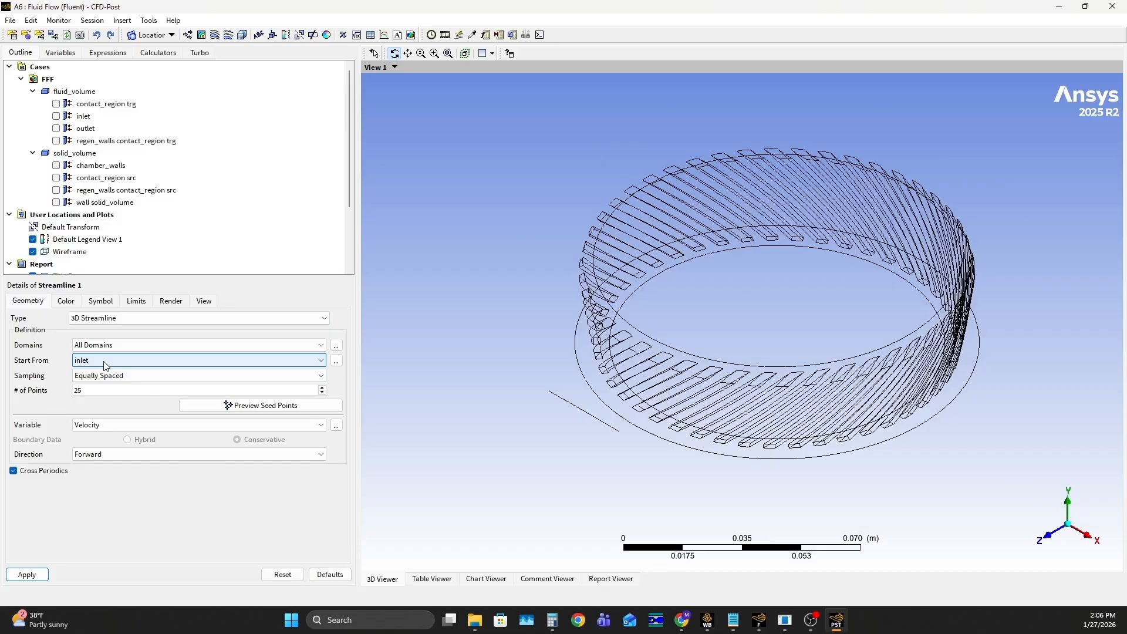
{"action": "left_click", "coordinate": [98, 395]}
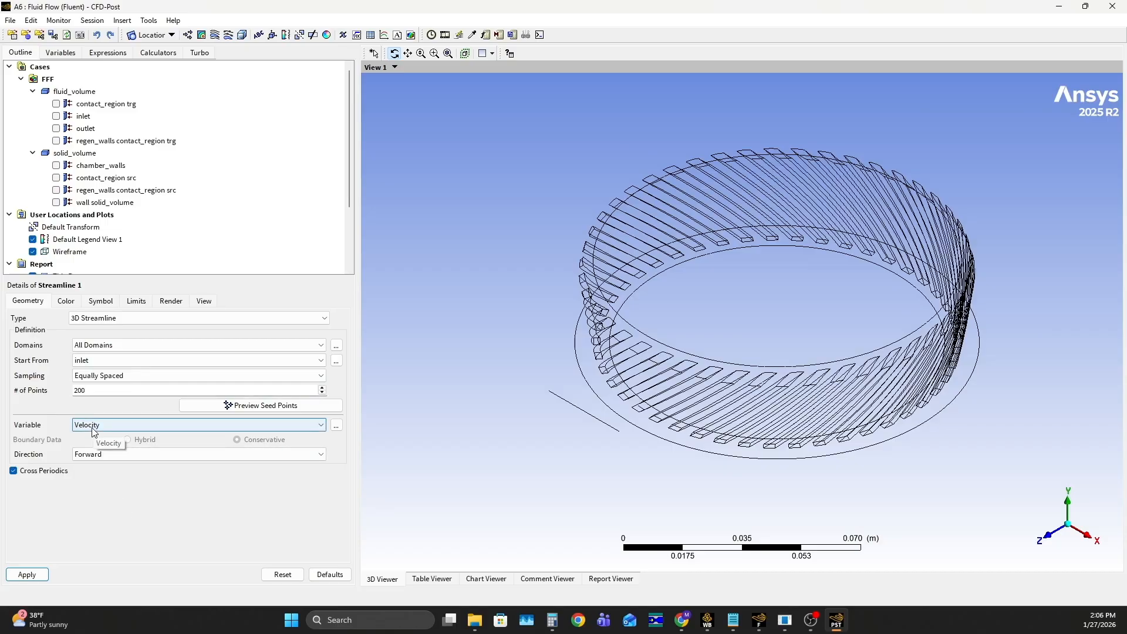
{"action": "left_click", "coordinate": [28, 575]}
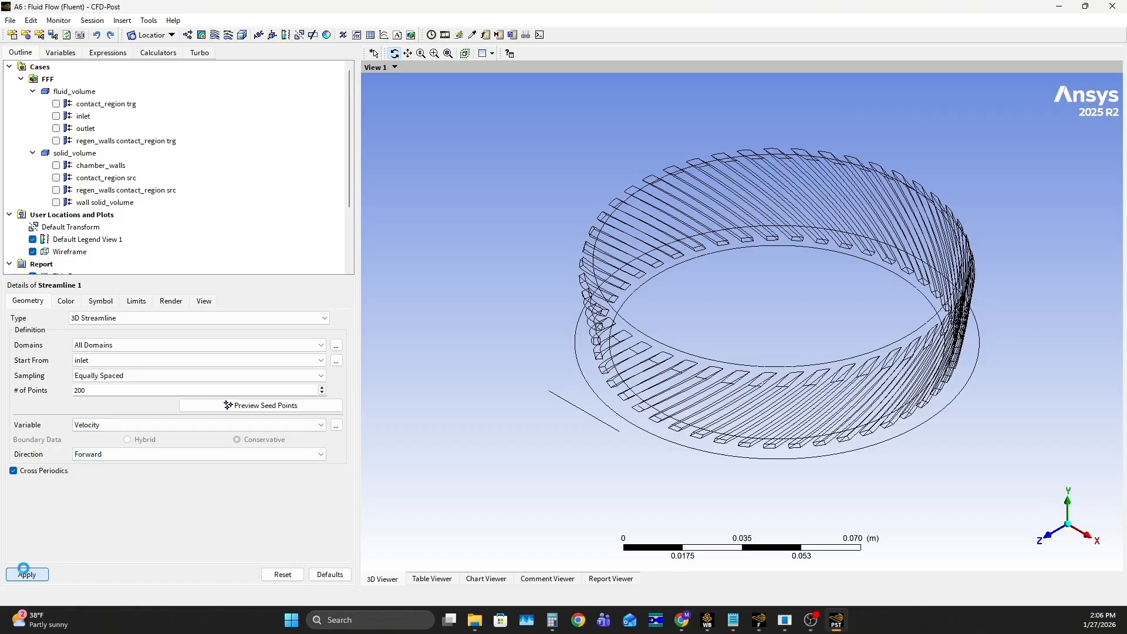
{"action": "left_click", "coordinate": [23, 571]}
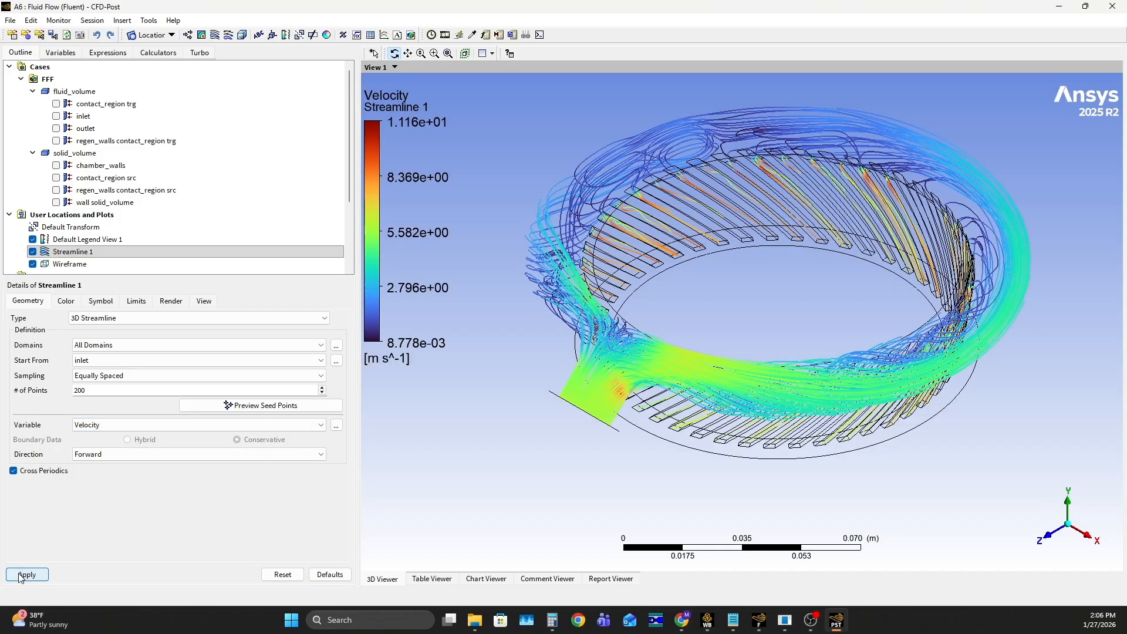
Examine the velocity streamlines through the inlet, manifold ring and cooling channels from several angles and distances
{"action": "left_click_drag", "start_coordinate": [811, 460], "coordinate": [1053, 352]}
{"action": "middle_click_drag", "start_coordinate": [1053, 353], "coordinate": [1039, 411]}
{"action": "scroll", "coordinate": [1039, 411], "scroll_direction": "up", "scroll_amount": 3}
{"action": "middle_click_drag", "start_coordinate": [730, 408], "coordinate": [921, 367], "text": "ctrl"}
{"action": "left_click_drag", "start_coordinate": [921, 367], "coordinate": [892, 386]}
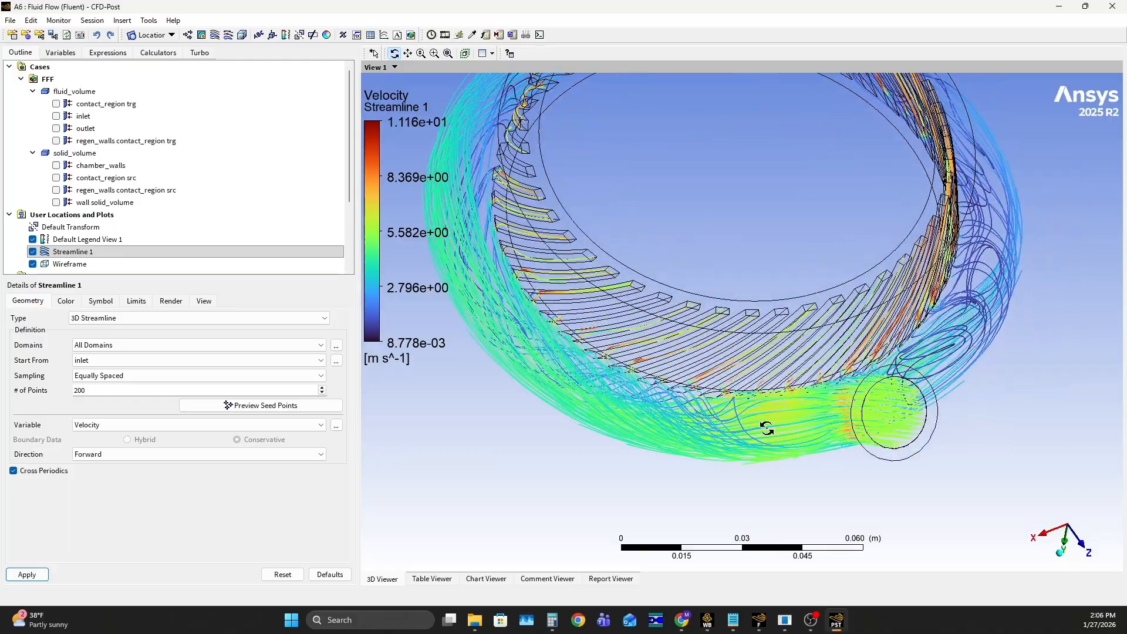
{"action": "left_click_drag", "start_coordinate": [780, 426], "coordinate": [753, 322]}
{"action": "scroll", "coordinate": [749, 316], "scroll_direction": "up", "scroll_amount": 1}
{"action": "middle_click_drag", "start_coordinate": [753, 321], "coordinate": [778, 405]}
{"action": "scroll", "coordinate": [749, 316], "scroll_direction": "down", "scroll_amount": 3}
{"action": "middle_click_drag", "start_coordinate": [778, 405], "coordinate": [766, 341], "text": "ctrl"}
{"action": "scroll", "coordinate": [807, 324], "scroll_direction": "up", "scroll_amount": 1}
{"action": "scroll", "coordinate": [765, 341], "scroll_direction": "down", "scroll_amount": 2}
{"action": "scroll", "coordinate": [766, 341], "scroll_direction": "down", "scroll_amount": 1}
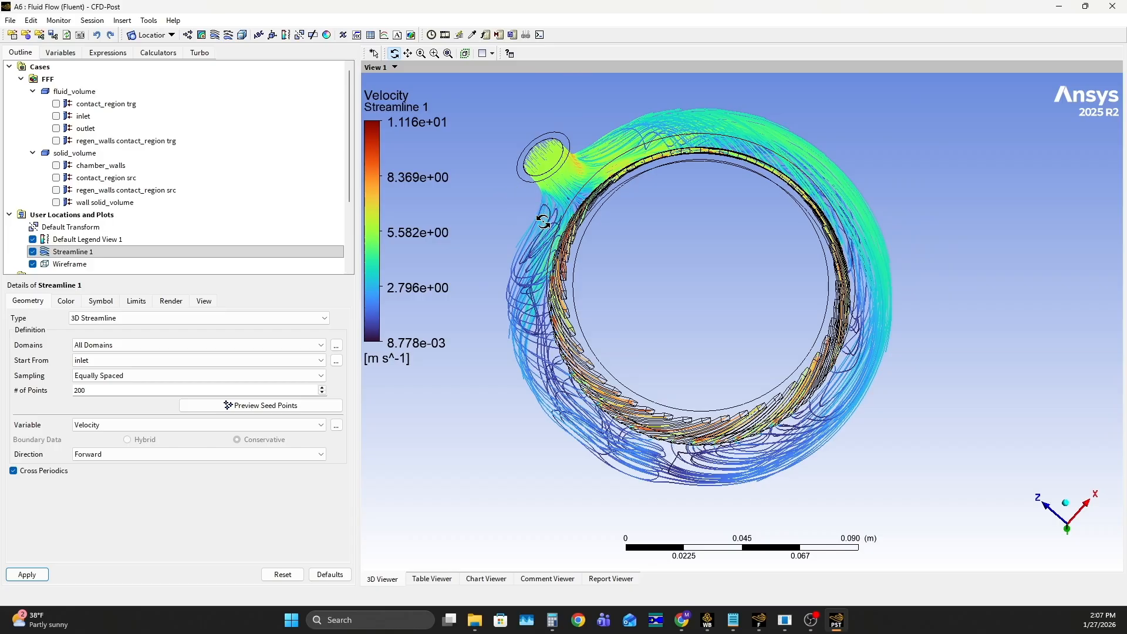
{"action": "middle_click_drag", "start_coordinate": [662, 419], "coordinate": [898, 430]}
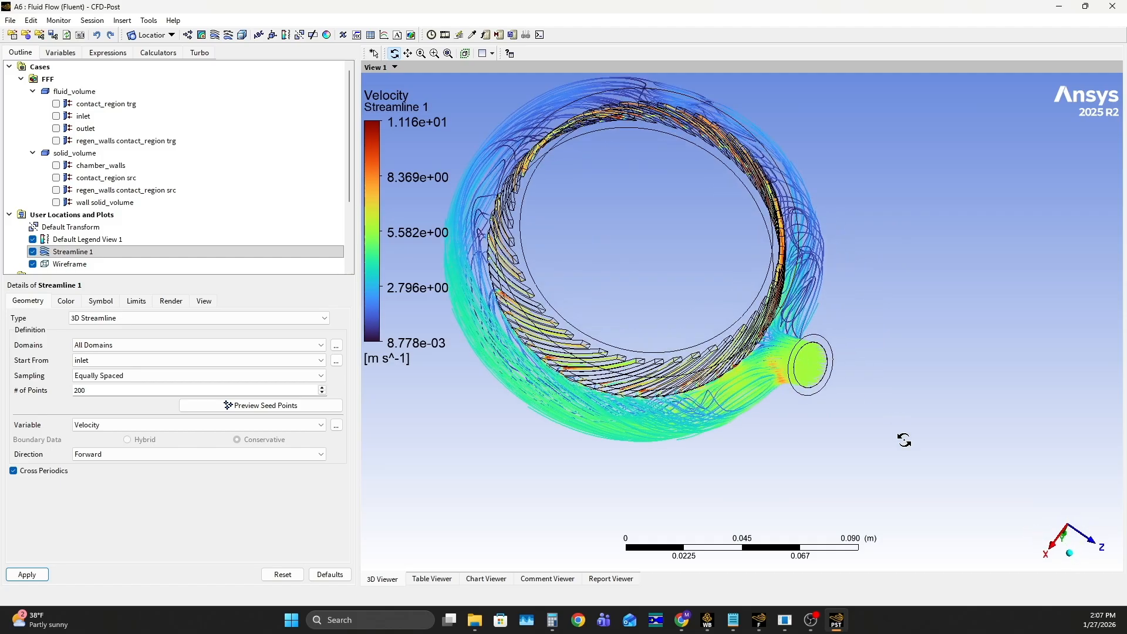
{"action": "middle_click_drag", "start_coordinate": [760, 329], "coordinate": [612, 364]}
{"action": "middle_click_drag", "start_coordinate": [659, 333], "coordinate": [653, 306]}
{"action": "middle_click_drag", "start_coordinate": [585, 337], "coordinate": [824, 333]}
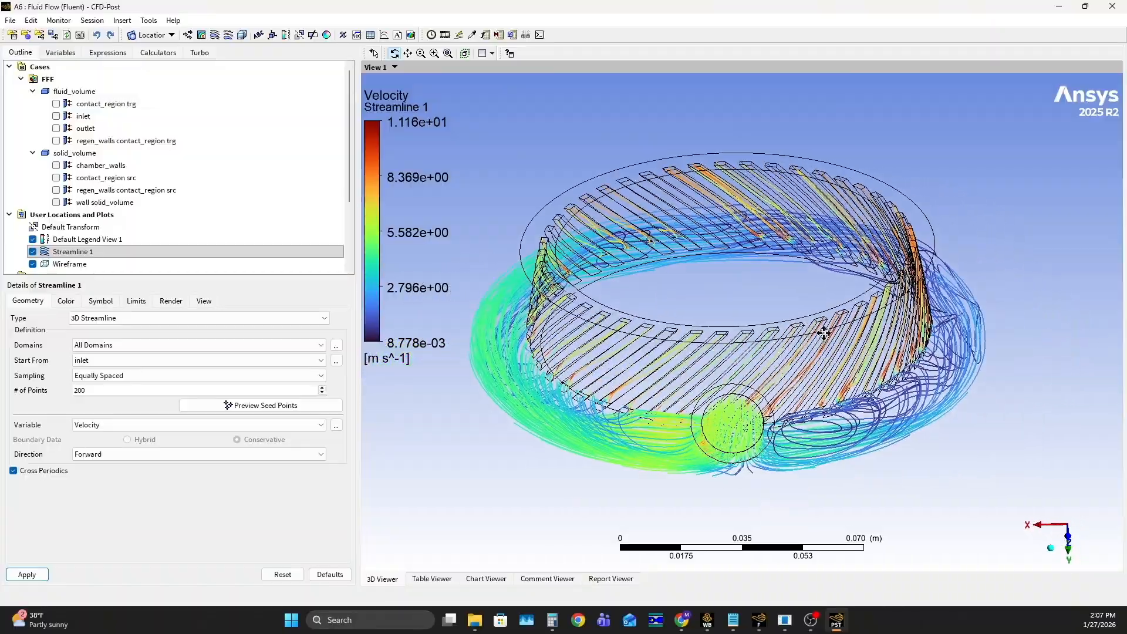
{"action": "middle_click_drag", "start_coordinate": [669, 355], "coordinate": [829, 348]}
{"action": "scroll", "coordinate": [681, 349], "scroll_direction": "up", "scroll_amount": 6}
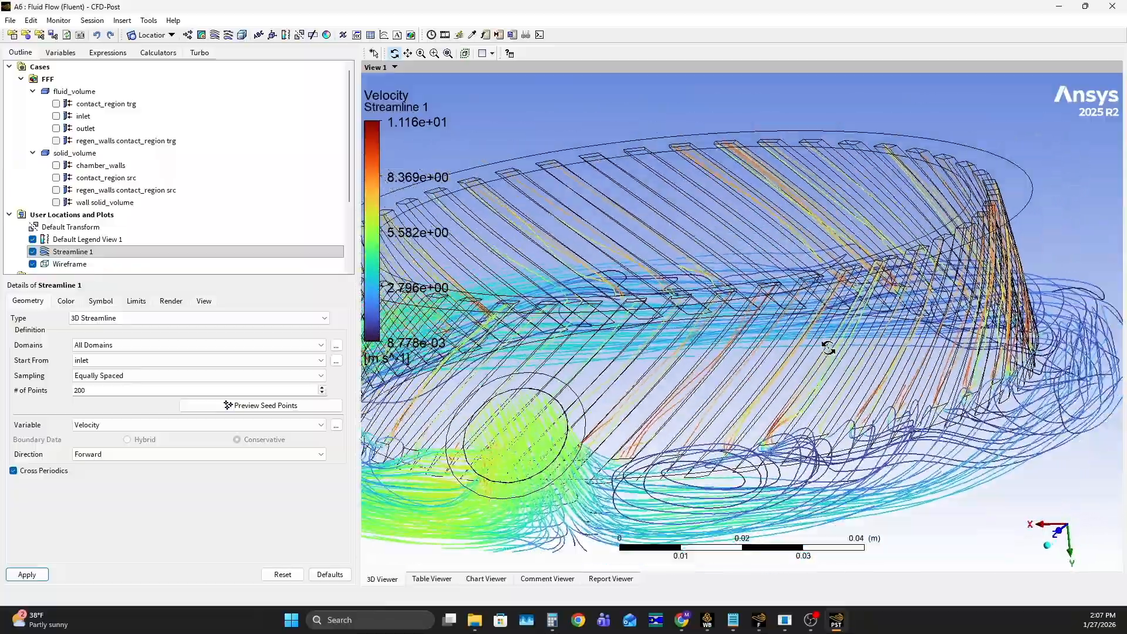
{"action": "scroll", "coordinate": [828, 348], "scroll_direction": "down", "scroll_amount": 3}
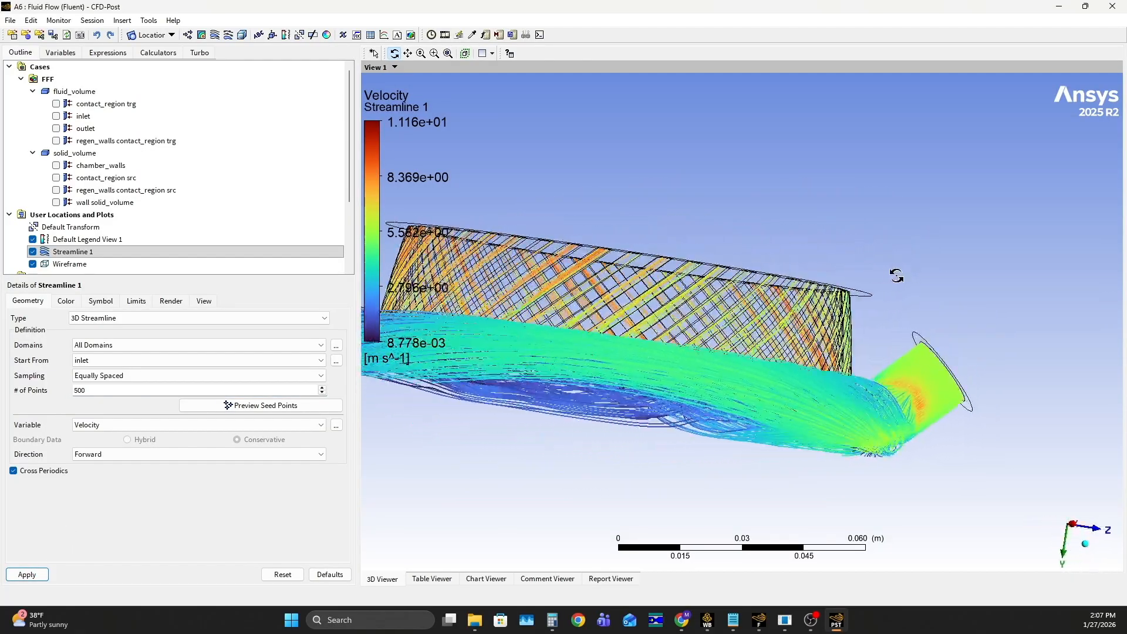
Examine the denser 500-point streamlines at the inlet junction, around the manifold ring and through the channels
{"action": "left_click_drag", "start_coordinate": [1009, 299], "coordinate": [769, 385]}
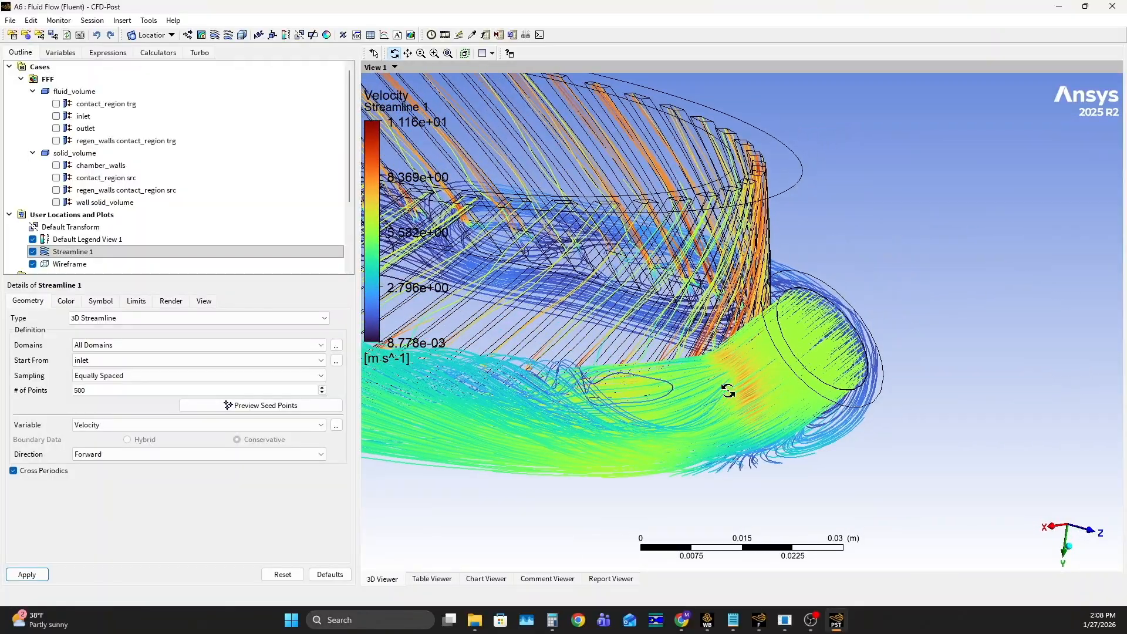
{"action": "scroll", "coordinate": [752, 389], "scroll_direction": "down", "scroll_amount": 8}
{"action": "left_click_drag", "start_coordinate": [735, 377], "coordinate": [447, 551]}
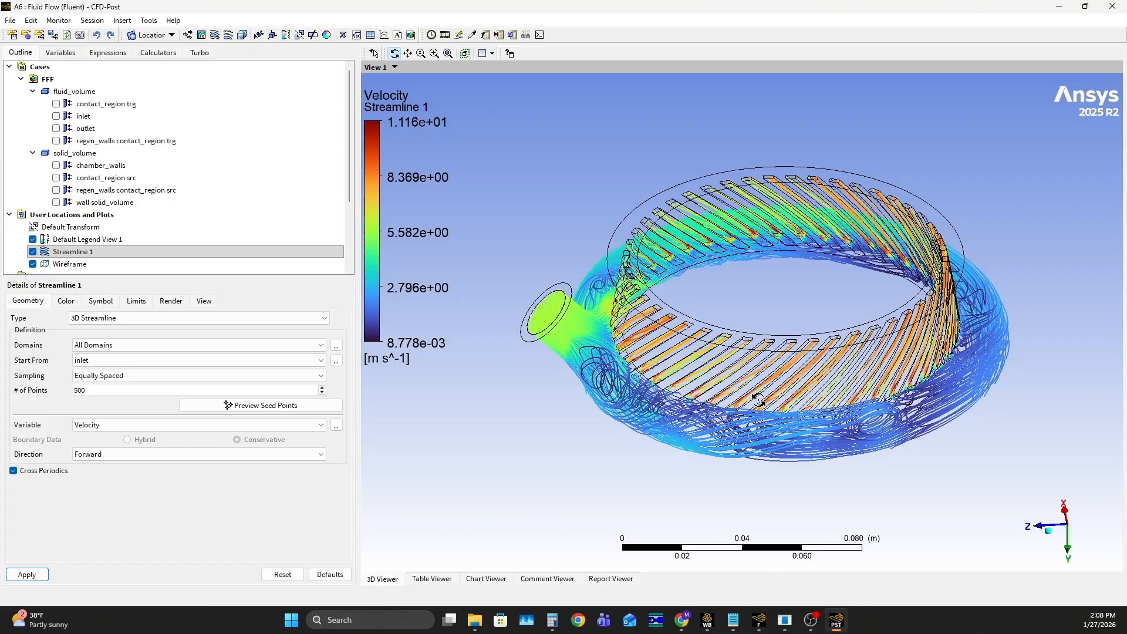
{"action": "left_click_drag", "start_coordinate": [771, 406], "coordinate": [903, 437]}
{"action": "left_click_drag", "start_coordinate": [837, 377], "coordinate": [577, 486]}
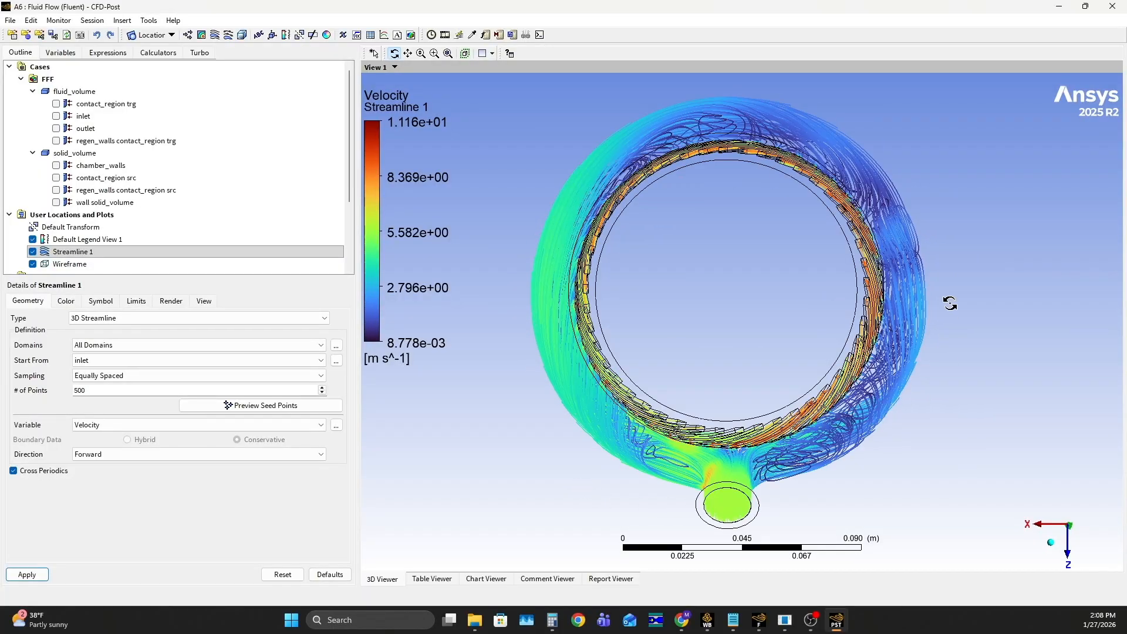
{"action": "left_click_drag", "start_coordinate": [907, 271], "coordinate": [956, 339]}
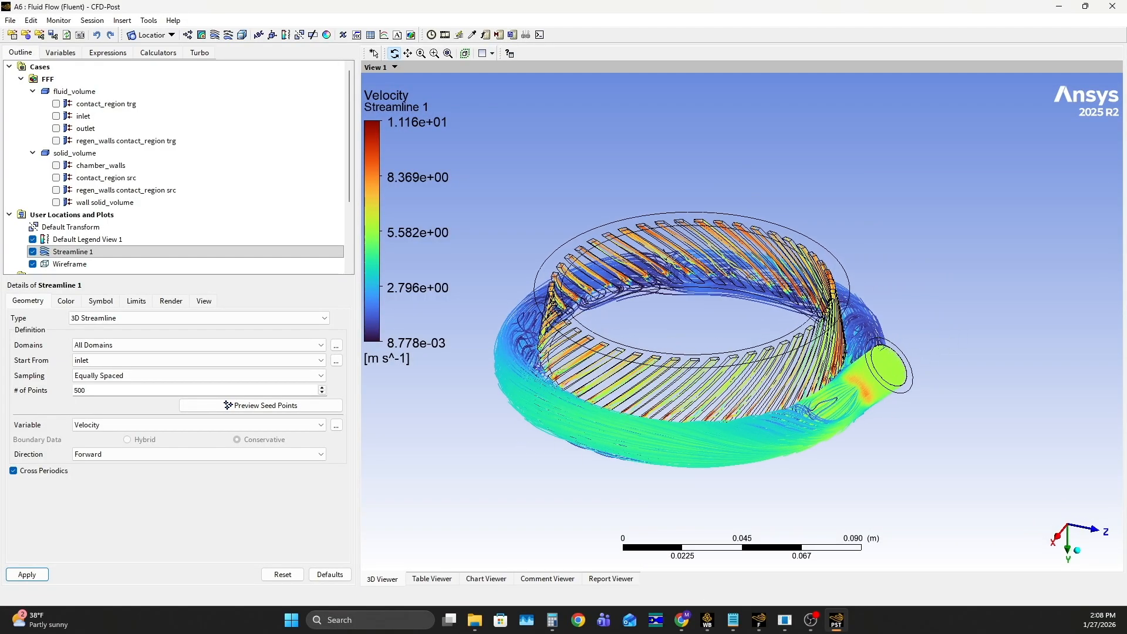
{"action": "left_click_drag", "start_coordinate": [401, 325], "coordinate": [629, 154]}
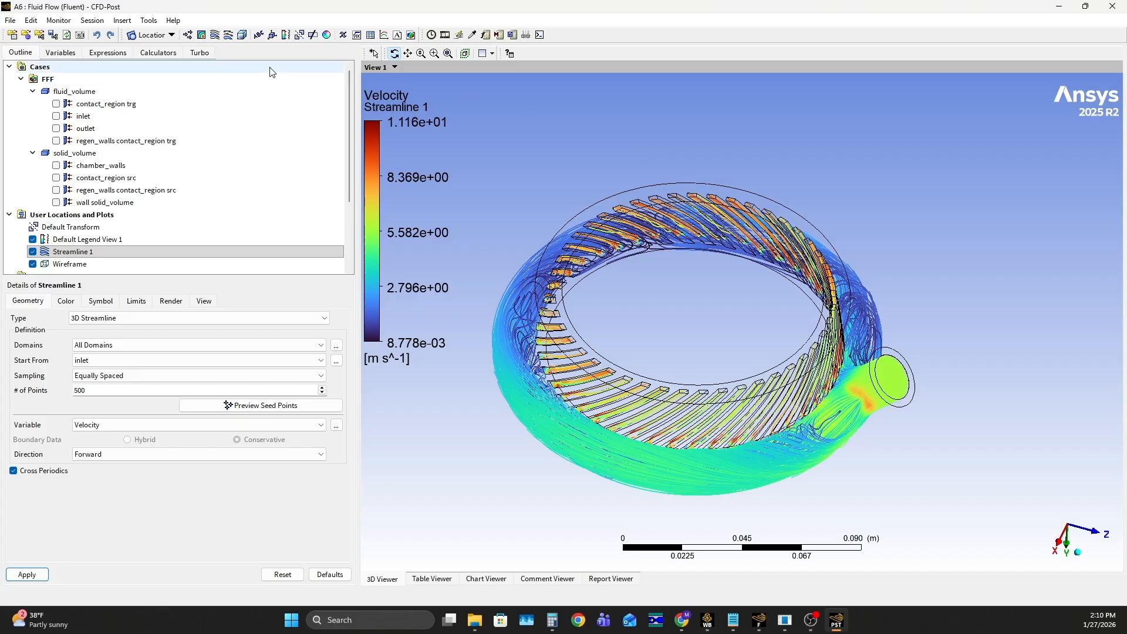
Start a vector plot and hide Streamline 1 so only the wireframe is displayed
{"action": "left_click", "coordinate": [188, 35]}
{"action": "left_click", "coordinate": [213, 83]}
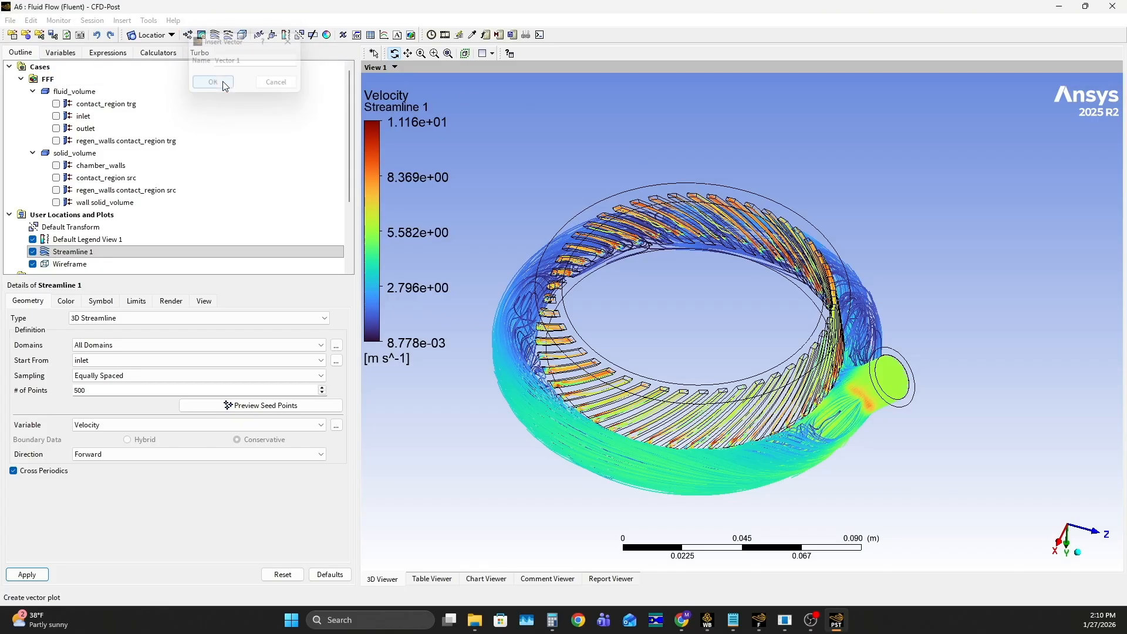
{"action": "scroll", "coordinate": [188, 182], "scroll_direction": "down", "scroll_amount": 3}
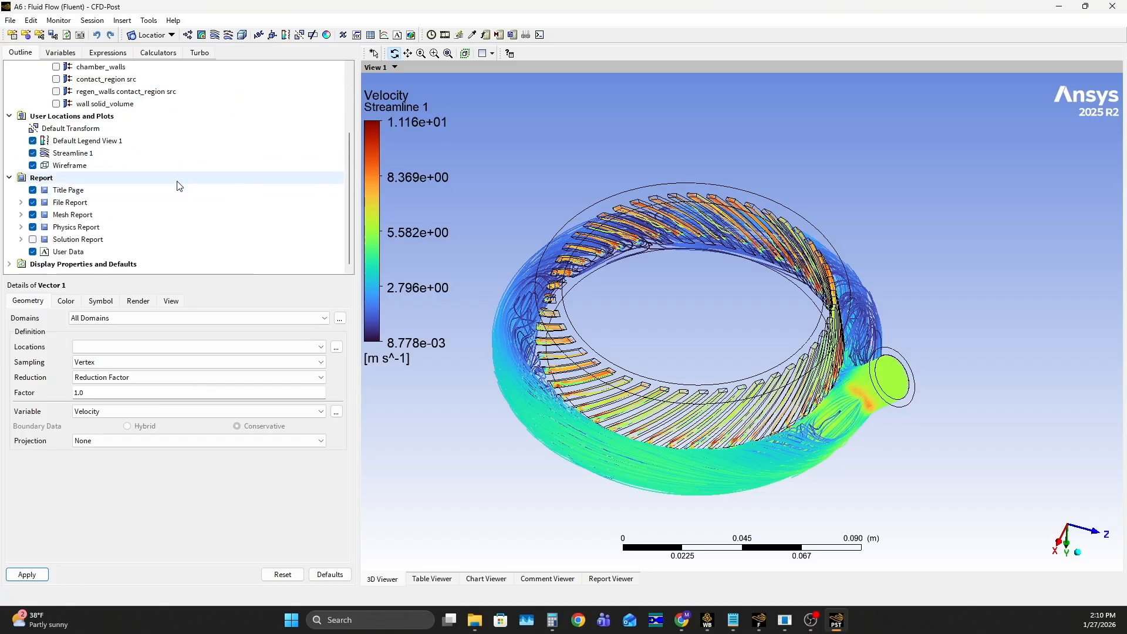
{"action": "left_click", "coordinate": [33, 153]}
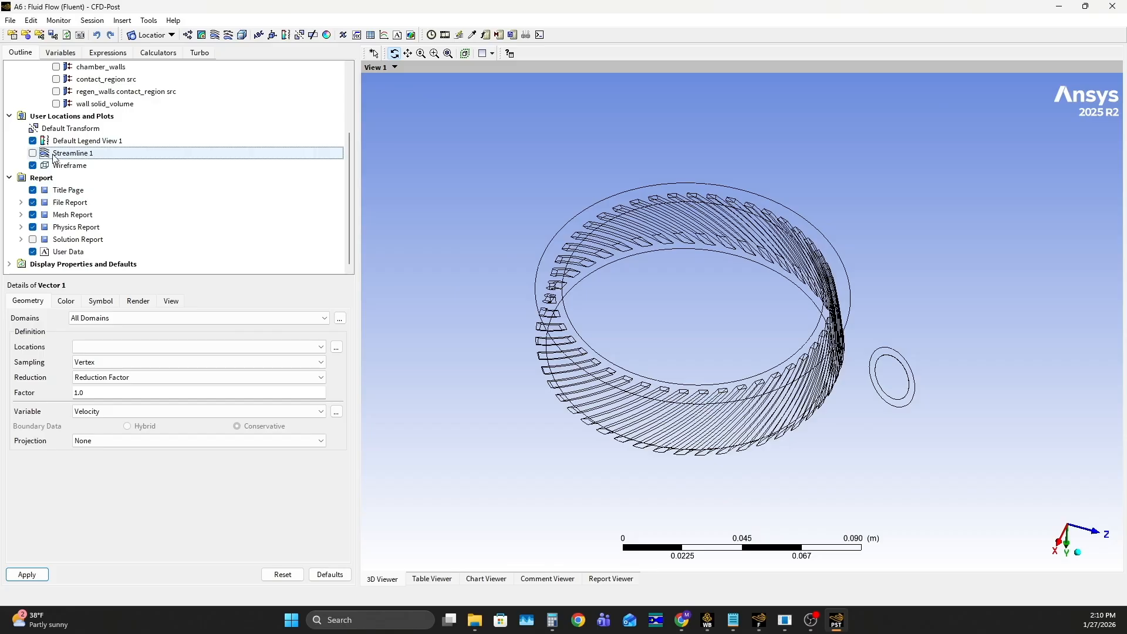
{"action": "left_click", "coordinate": [32, 153]}
{"action": "left_click", "coordinate": [33, 154]}
{"action": "scroll", "coordinate": [36, 157], "scroll_direction": "up", "scroll_amount": 3}
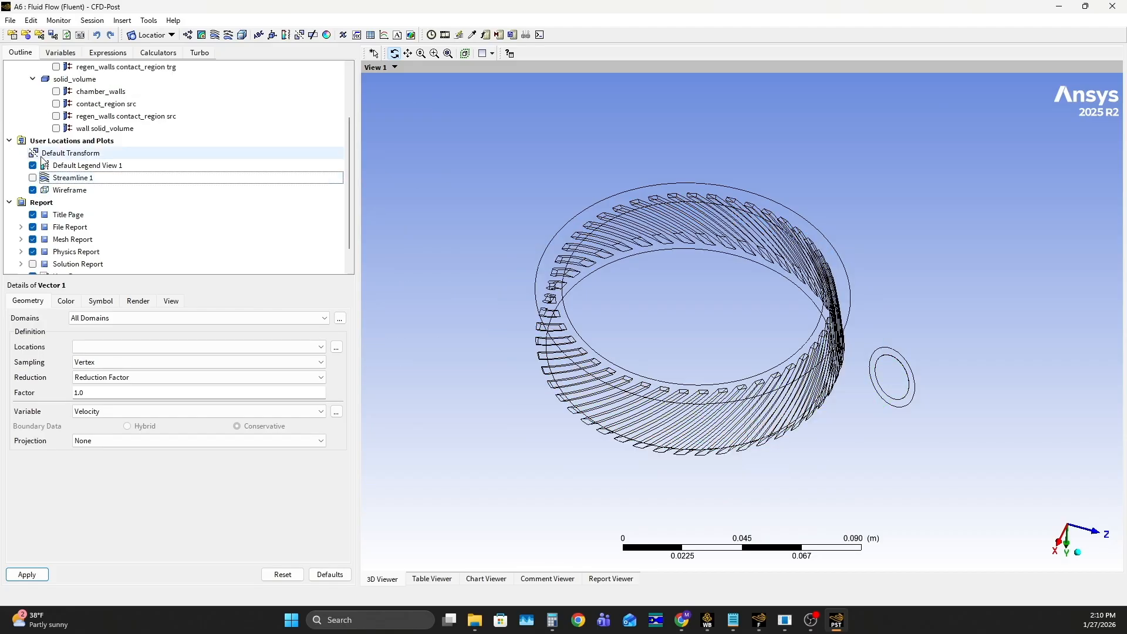
{"action": "scroll", "coordinate": [45, 159], "scroll_direction": "down", "scroll_amount": 4}
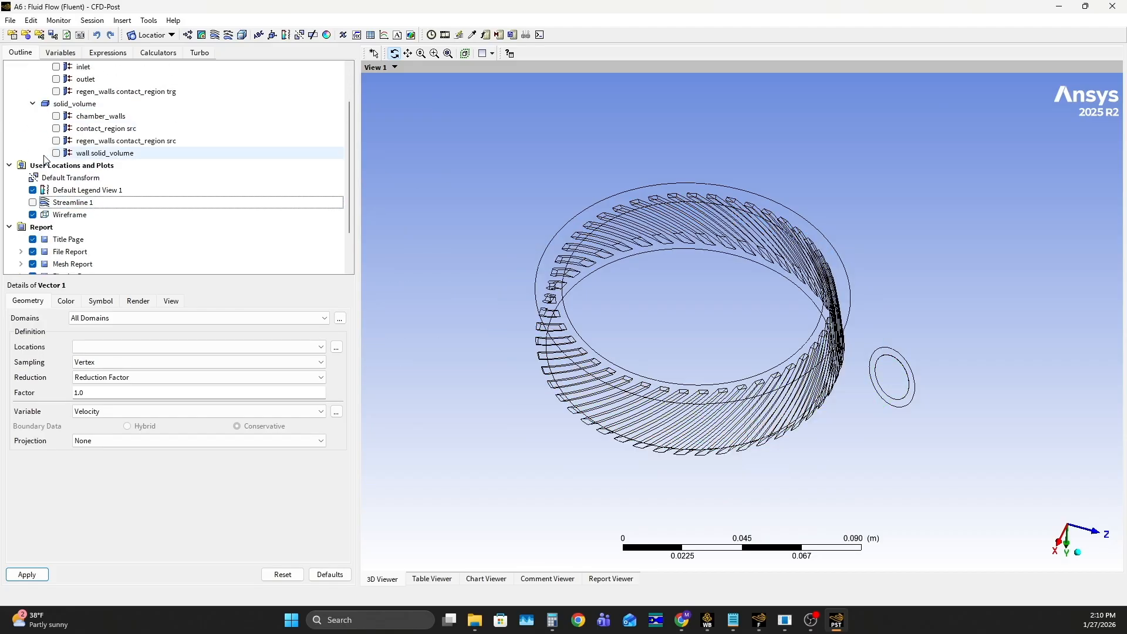
Create a Velocity vector plot located on fluid_volume for all domains with a reduction factor of 1.0
{"action": "left_click", "coordinate": [188, 35]}
{"action": "left_click", "coordinate": [214, 83]}
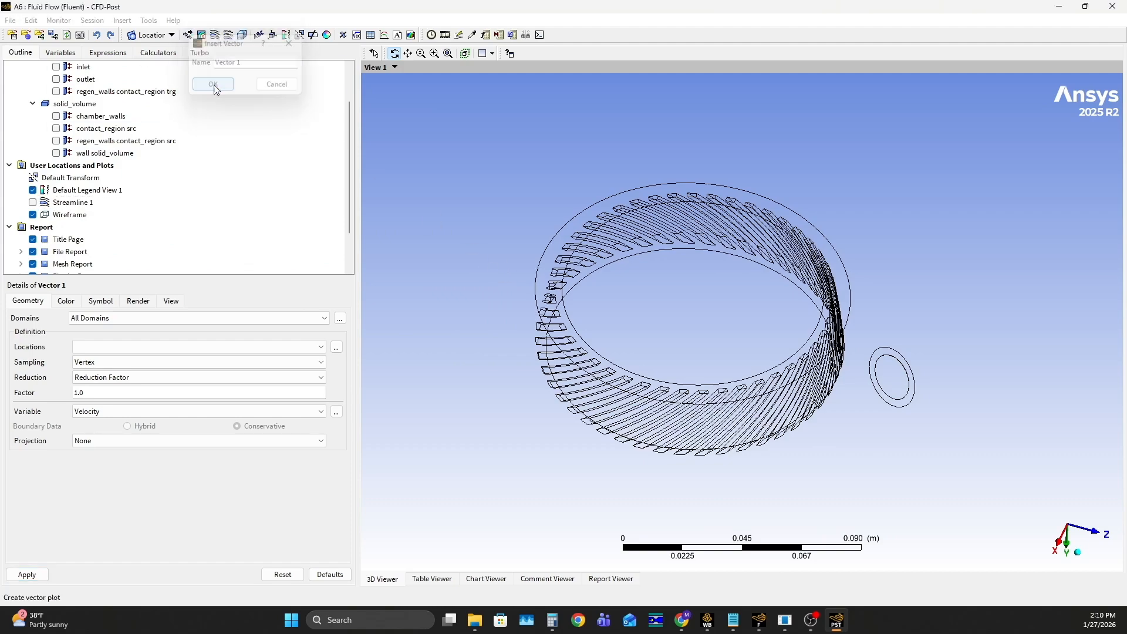
{"action": "left_click", "coordinate": [116, 347]}
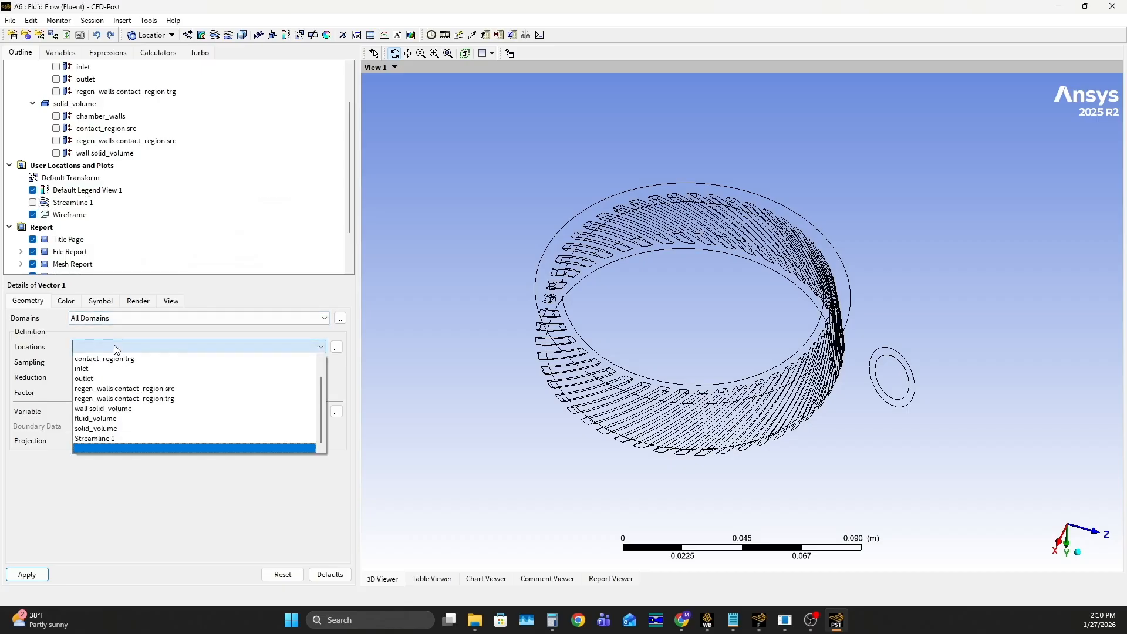
{"action": "left_click", "coordinate": [108, 420]}
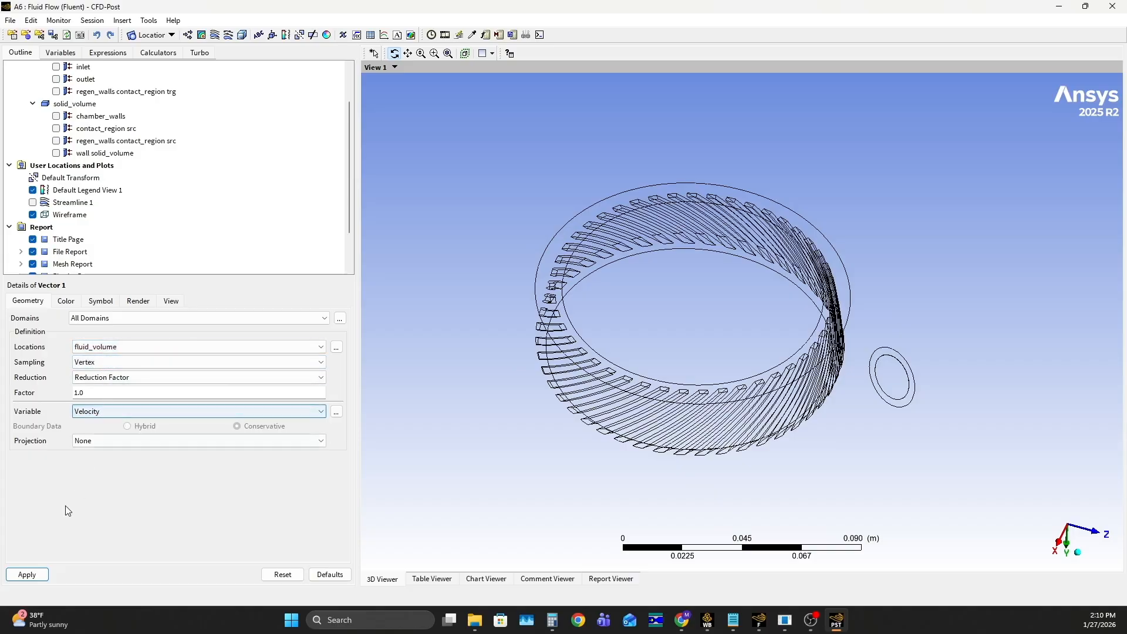
{"action": "left_click", "coordinate": [116, 322]}
{"action": "left_click", "coordinate": [116, 351]}
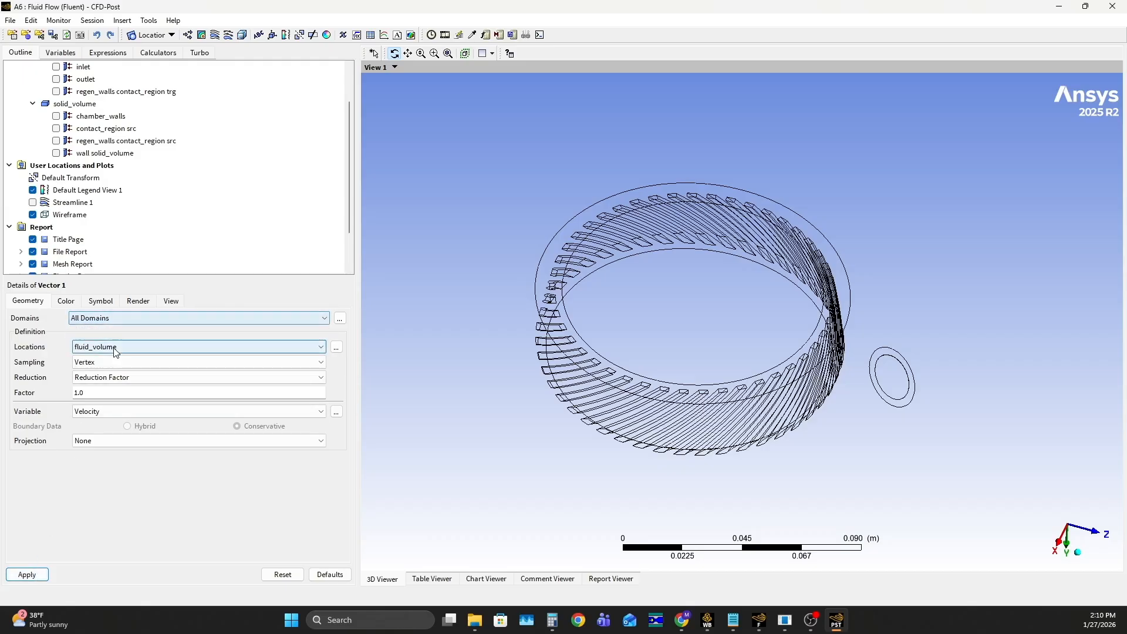
{"action": "left_click", "coordinate": [118, 349]}
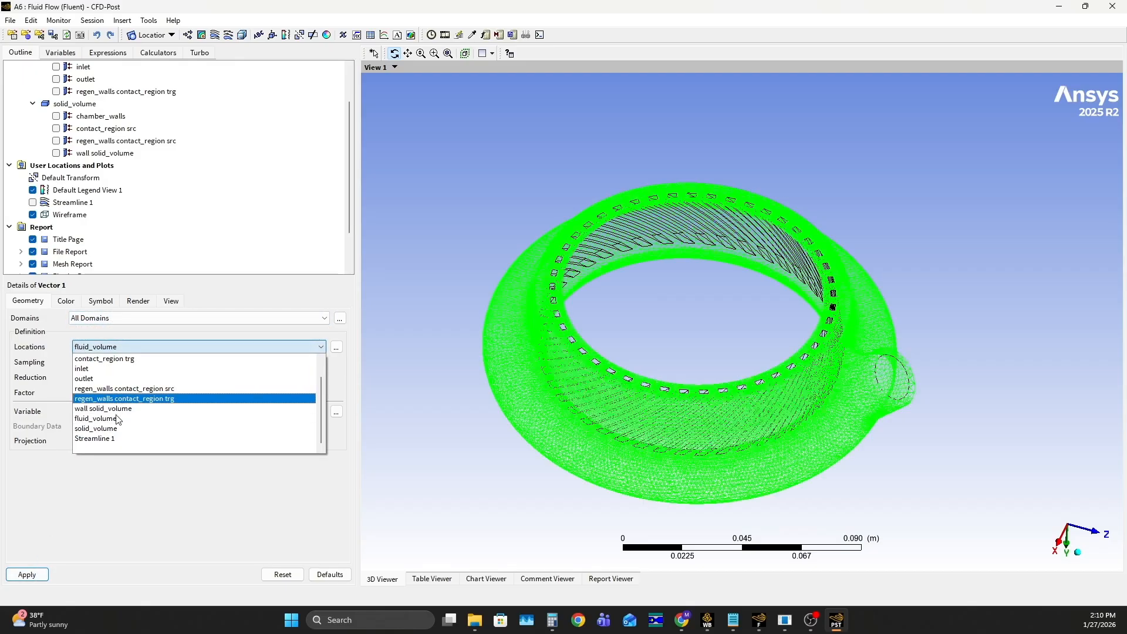
{"action": "left_click", "coordinate": [117, 418]}
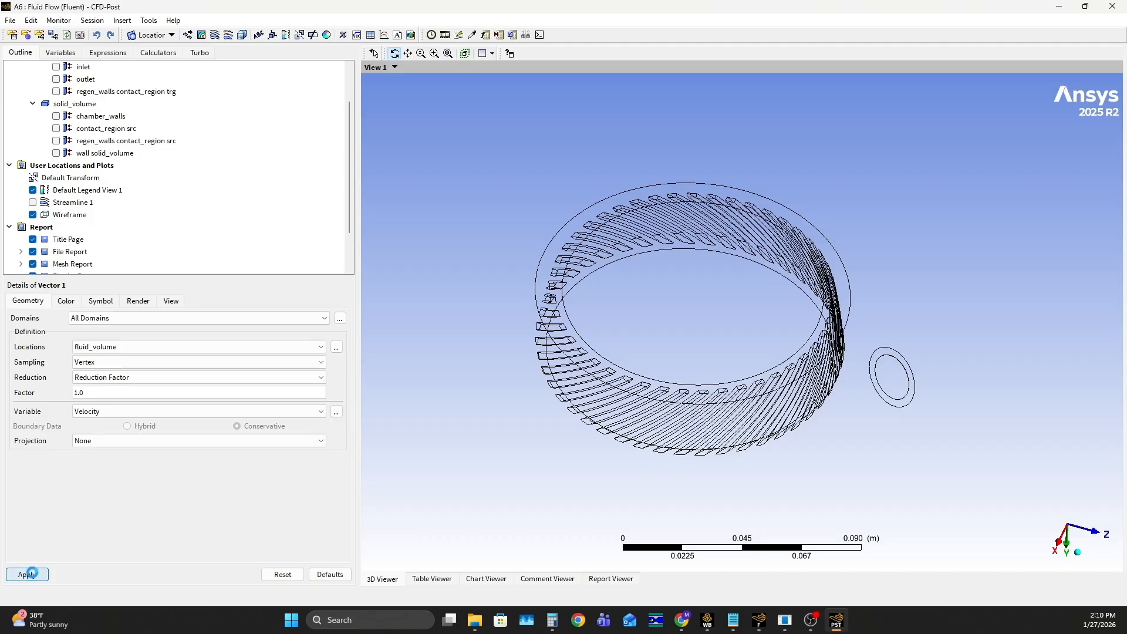
{"action": "left_click", "coordinate": [30, 574]}
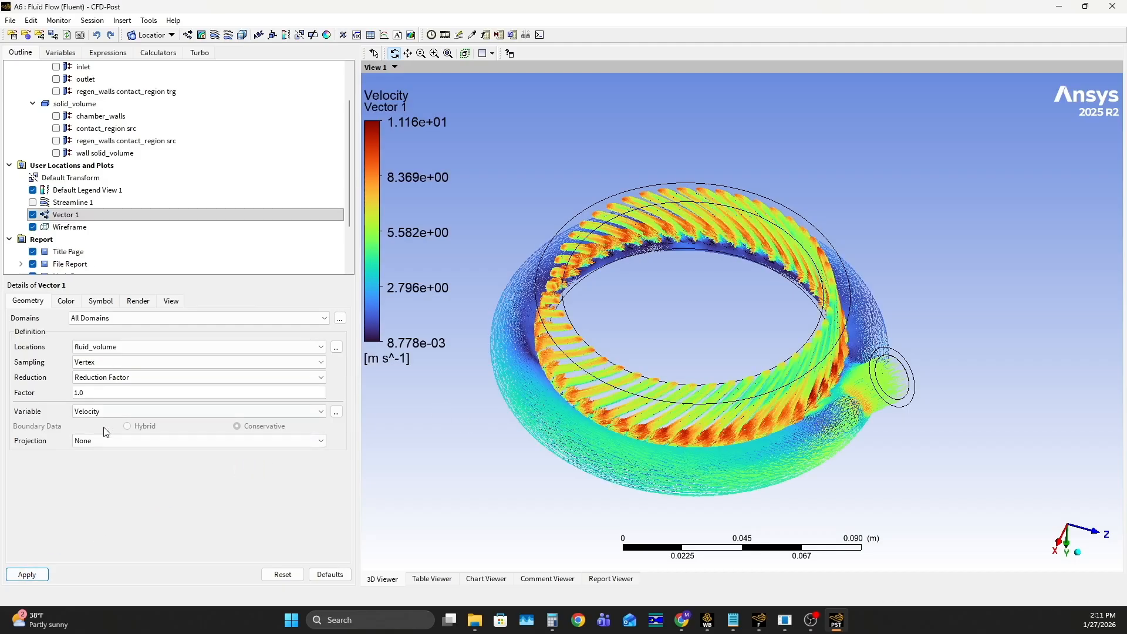
Examine the velocity vectors in the cooling channels and manifold ring, both close up and as a whole
{"action": "left_click_drag", "start_coordinate": [644, 387], "coordinate": [757, 296]}
{"action": "scroll", "coordinate": [743, 314], "scroll_direction": "down", "scroll_amount": 6}
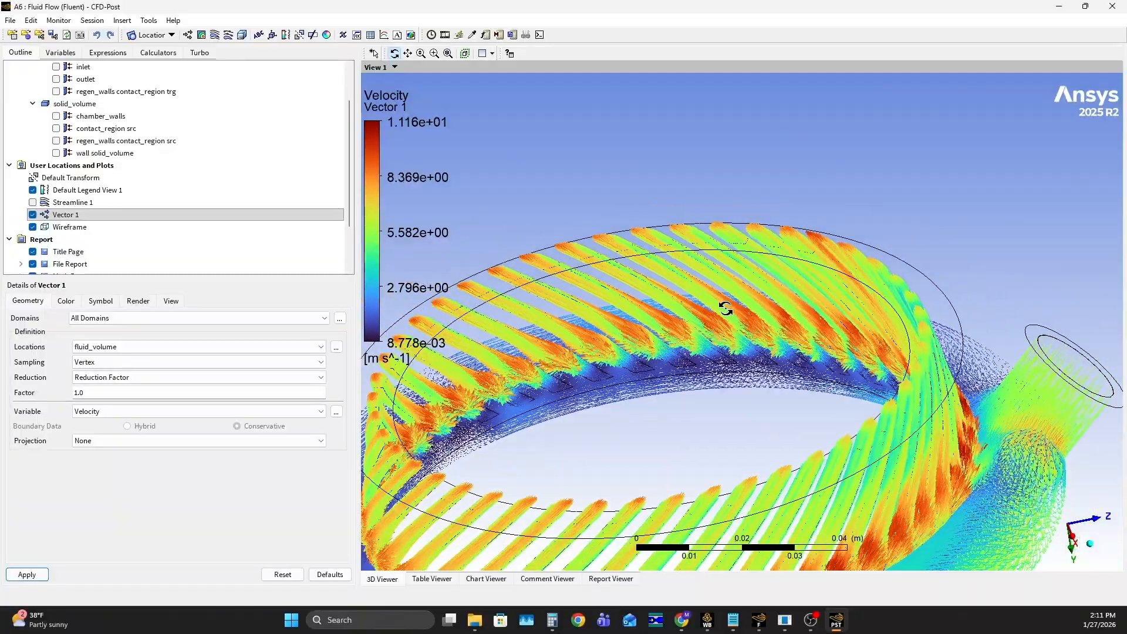
{"action": "left_click_drag", "start_coordinate": [720, 298], "coordinate": [526, 451]}
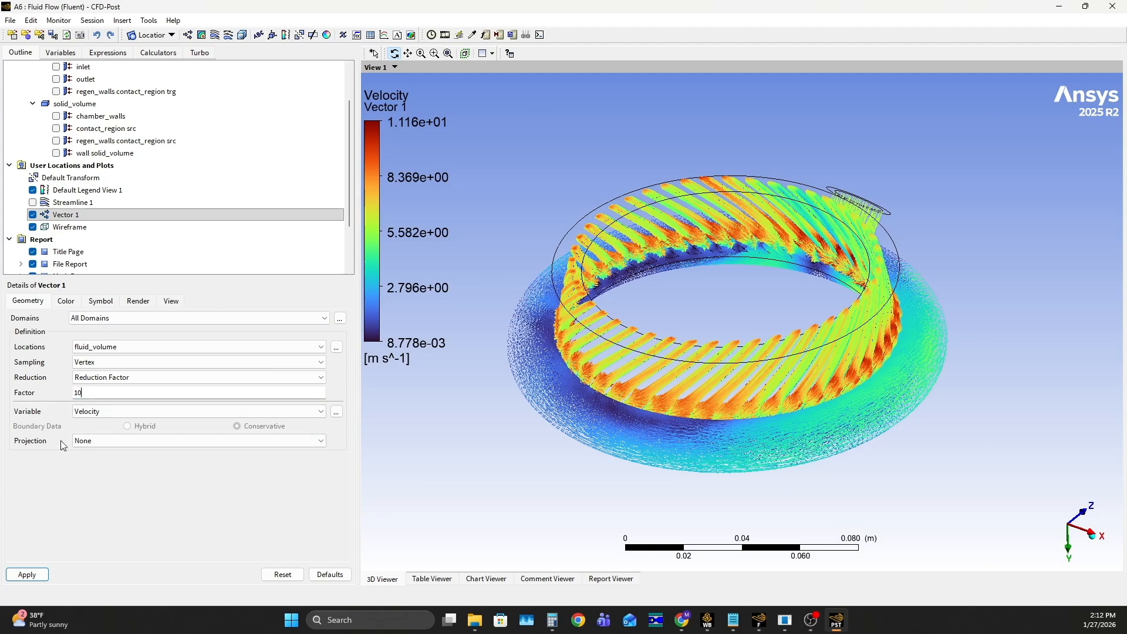
Thin out the velocity vectors of Vector 1 with a reduction factor of 10 and inspect the channels
{"action": "left_click", "coordinate": [27, 575]}
{"action": "scroll", "coordinate": [781, 347], "scroll_direction": "up", "scroll_amount": 6}
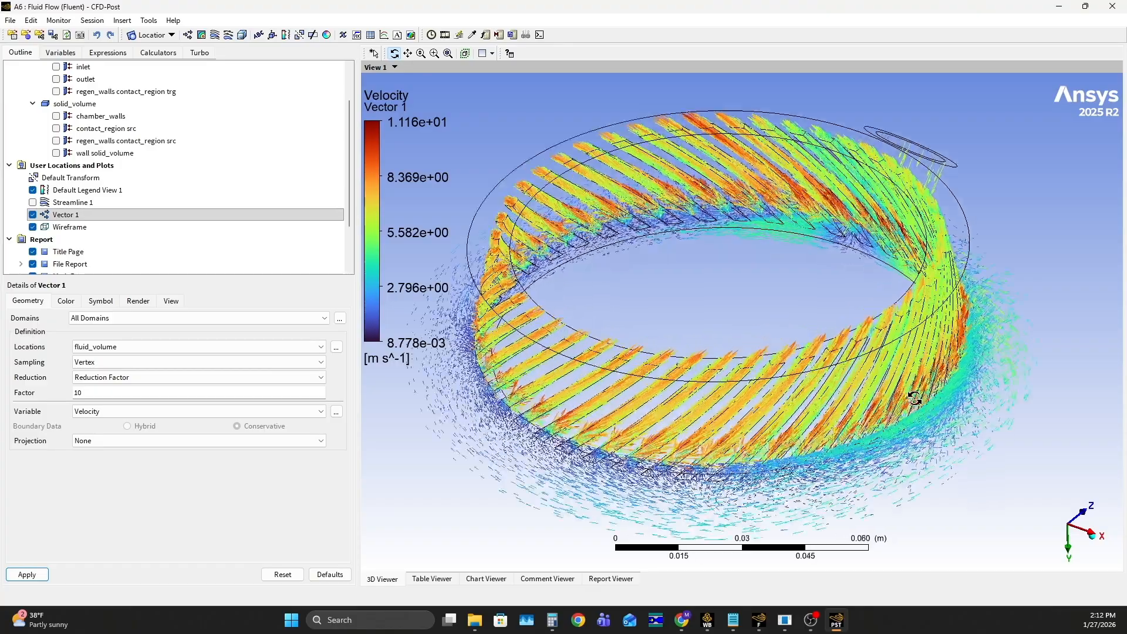
{"action": "left_click_drag", "start_coordinate": [781, 347], "coordinate": [743, 300]}
{"action": "left_click_drag", "start_coordinate": [610, 316], "coordinate": [734, 311]}
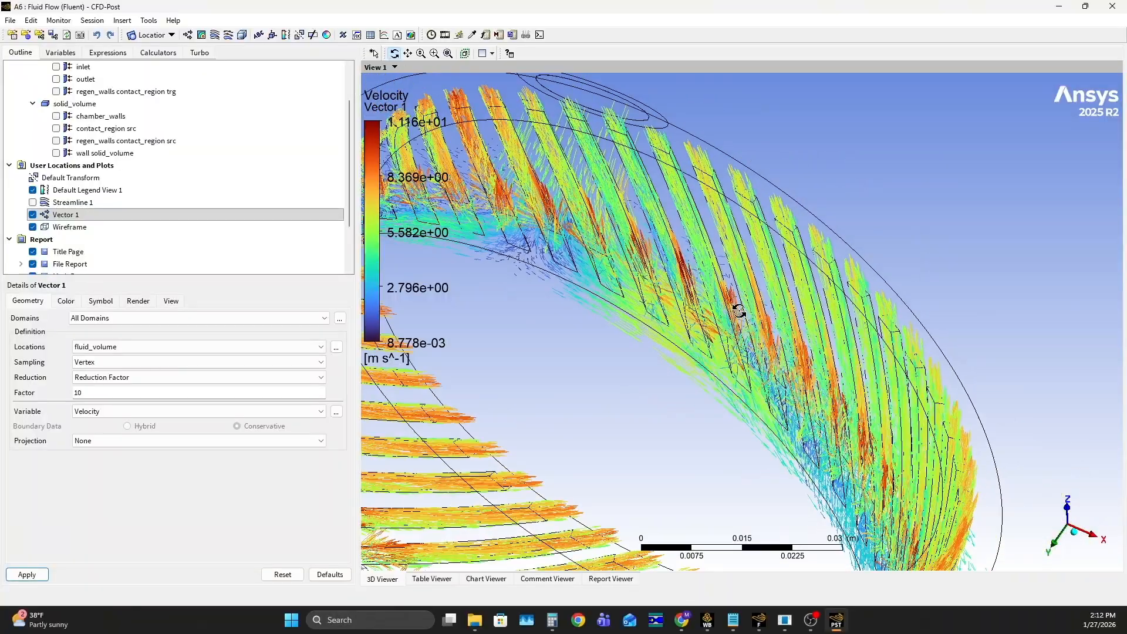
{"action": "scroll", "coordinate": [734, 311], "scroll_direction": "down", "scroll_amount": 5}
Set the reduction factor of Vector 1 to 2 and inspect the denser vectors in the channels, manifold ring and inlet
{"action": "double_click", "coordinate": [96, 393]}
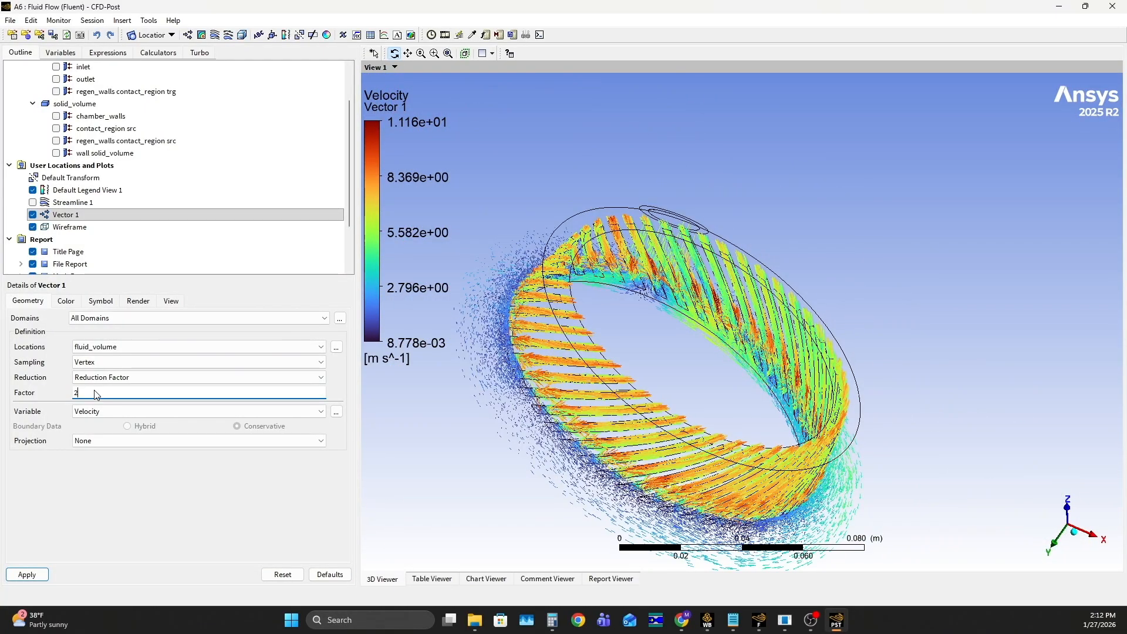
{"action": "left_click", "coordinate": [34, 578]}
{"action": "left_click_drag", "start_coordinate": [770, 309], "coordinate": [613, 312]}
{"action": "scroll", "coordinate": [613, 312], "scroll_direction": "up", "scroll_amount": 4}
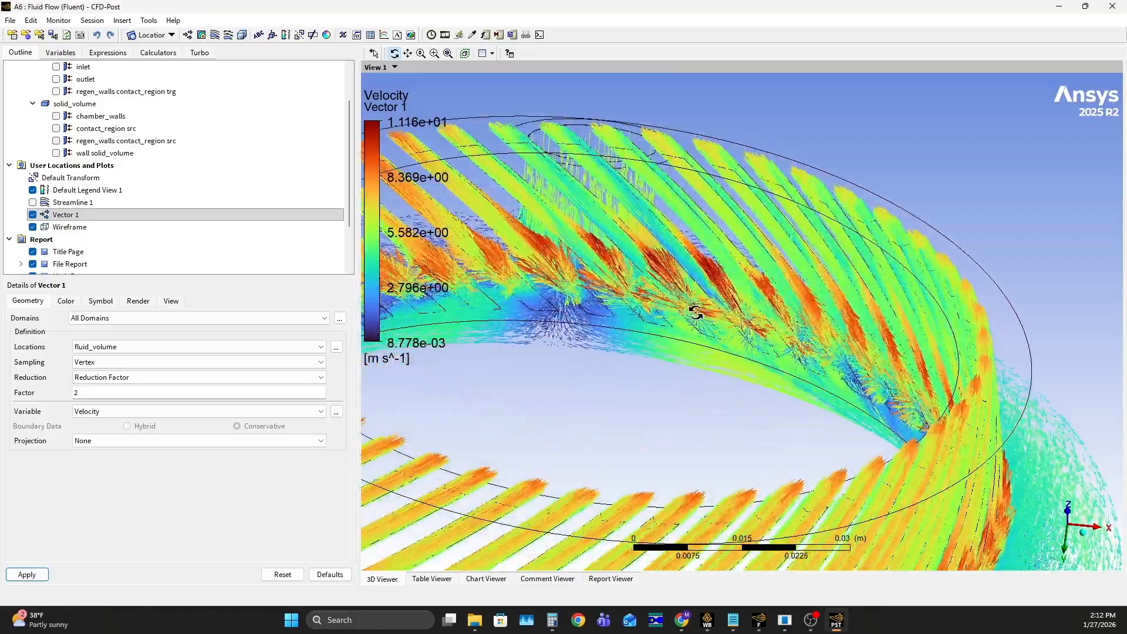
{"action": "scroll", "coordinate": [694, 297], "scroll_direction": "down", "scroll_amount": 5}
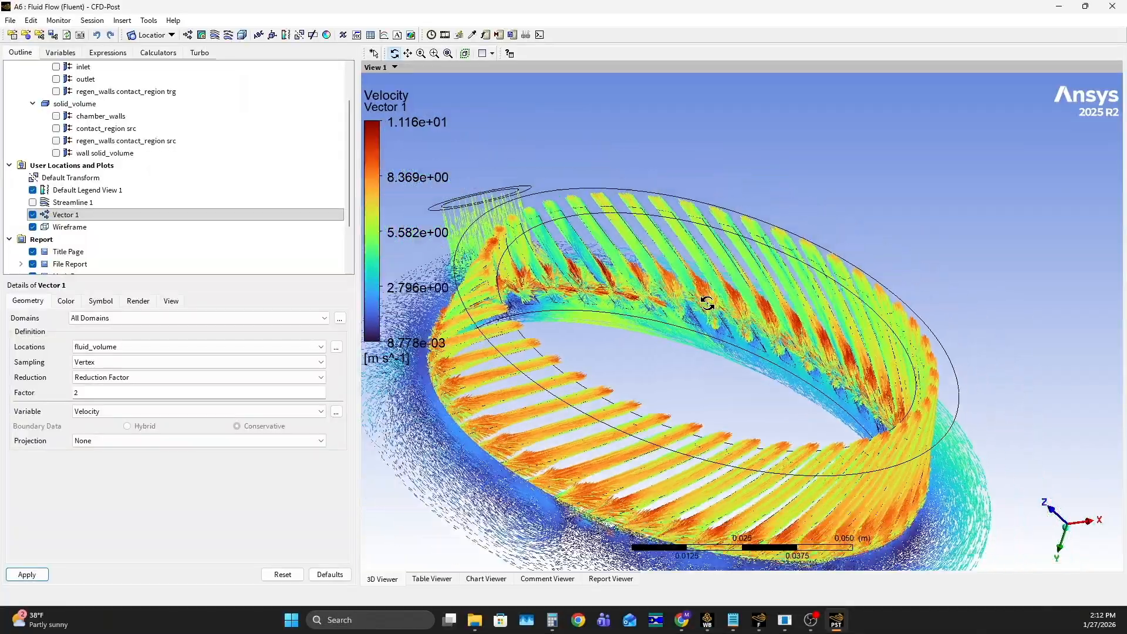
{"action": "left_click_drag", "start_coordinate": [717, 290], "coordinate": [678, 353]}
{"action": "scroll", "coordinate": [681, 358], "scroll_direction": "down", "scroll_amount": 3}
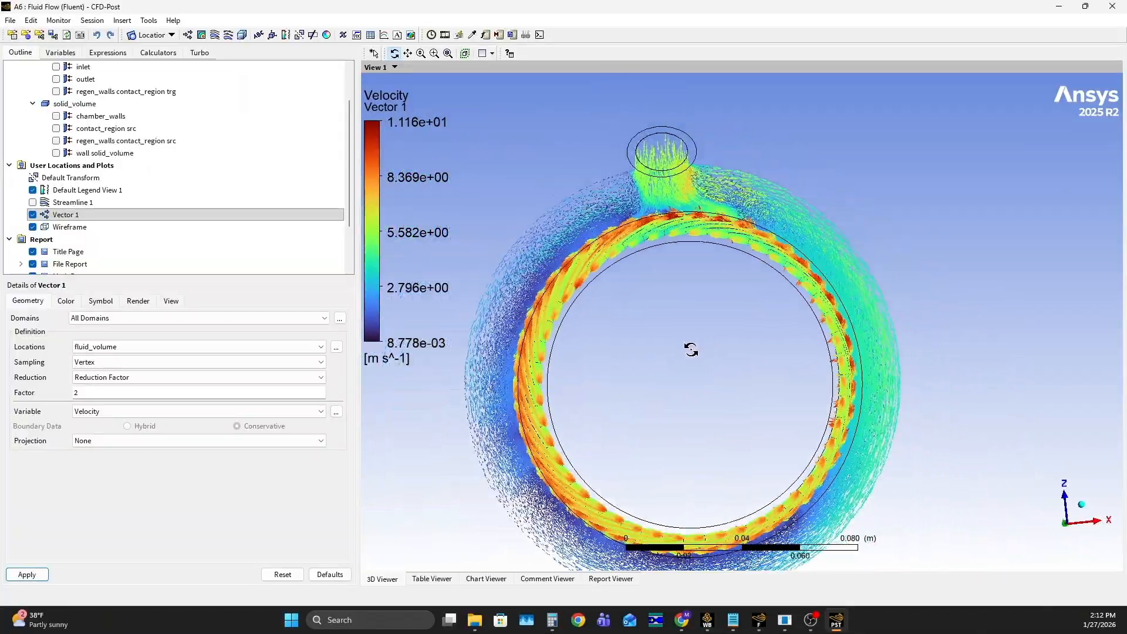
{"action": "left_click_drag", "start_coordinate": [686, 333], "coordinate": [945, 320]}
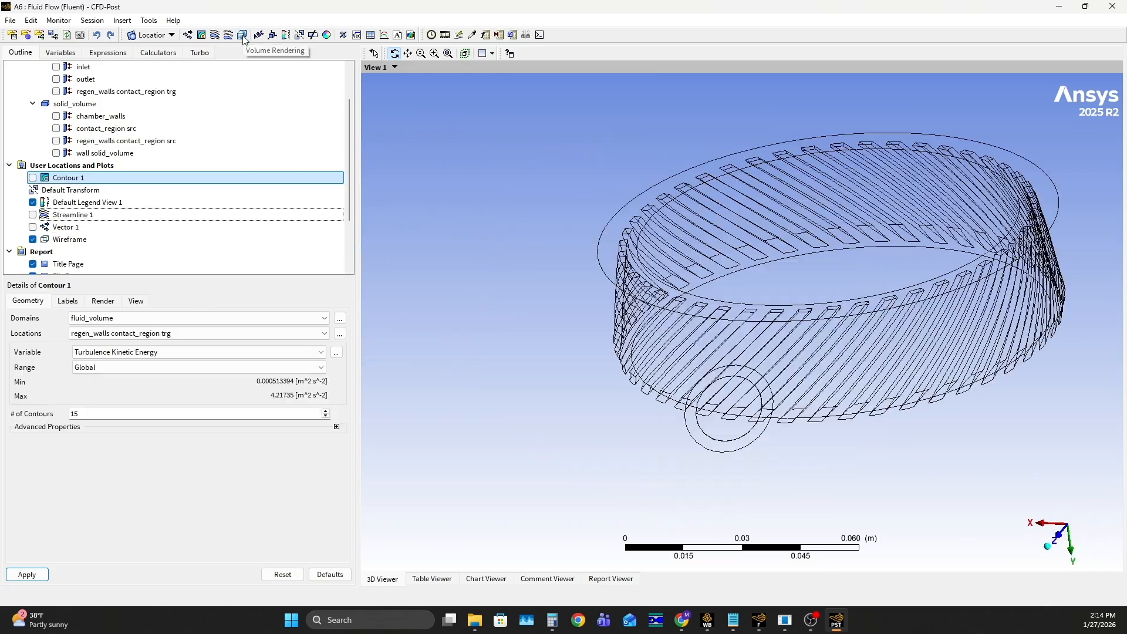
Insert a volume rendering with the default name and keep it on All Domains
{"action": "left_click", "coordinate": [242, 36]}
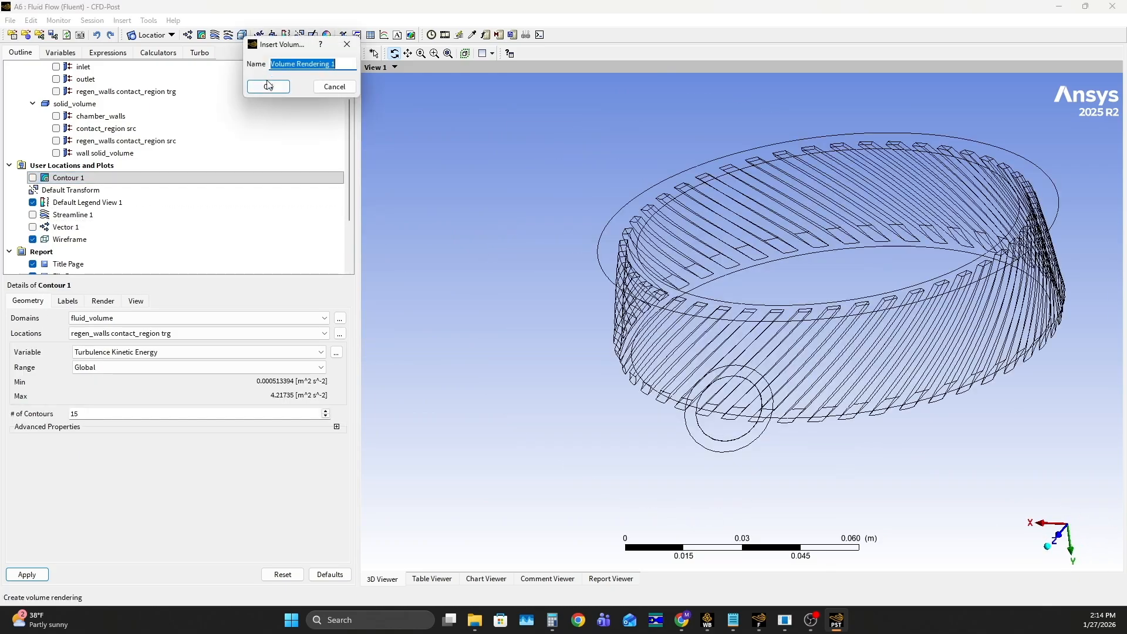
{"action": "left_click", "coordinate": [268, 87]}
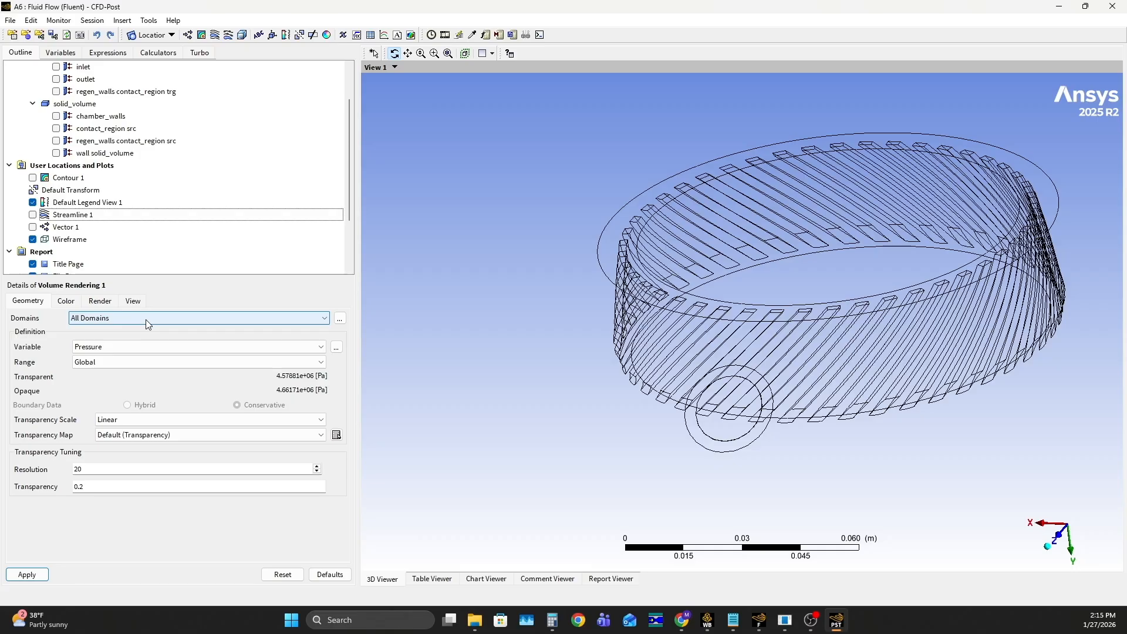
{"action": "left_click", "coordinate": [91, 319]}
{"action": "left_click", "coordinate": [112, 350]}
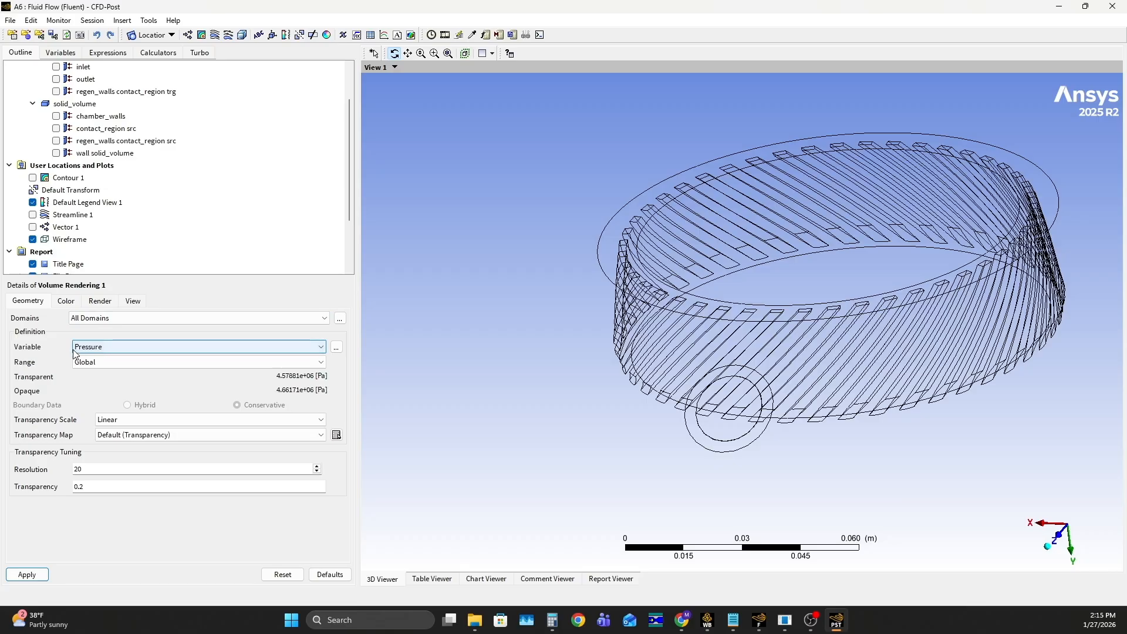
Define the volume rendering by Pressure with a Local range, a resolution of 50 and a transparency of 0.5
{"action": "left_click", "coordinate": [117, 347]}
{"action": "scroll", "coordinate": [147, 385], "scroll_direction": "down", "scroll_amount": 3}
{"action": "scroll", "coordinate": [148, 385], "scroll_direction": "up", "scroll_amount": 3}
{"action": "left_click", "coordinate": [126, 398]}
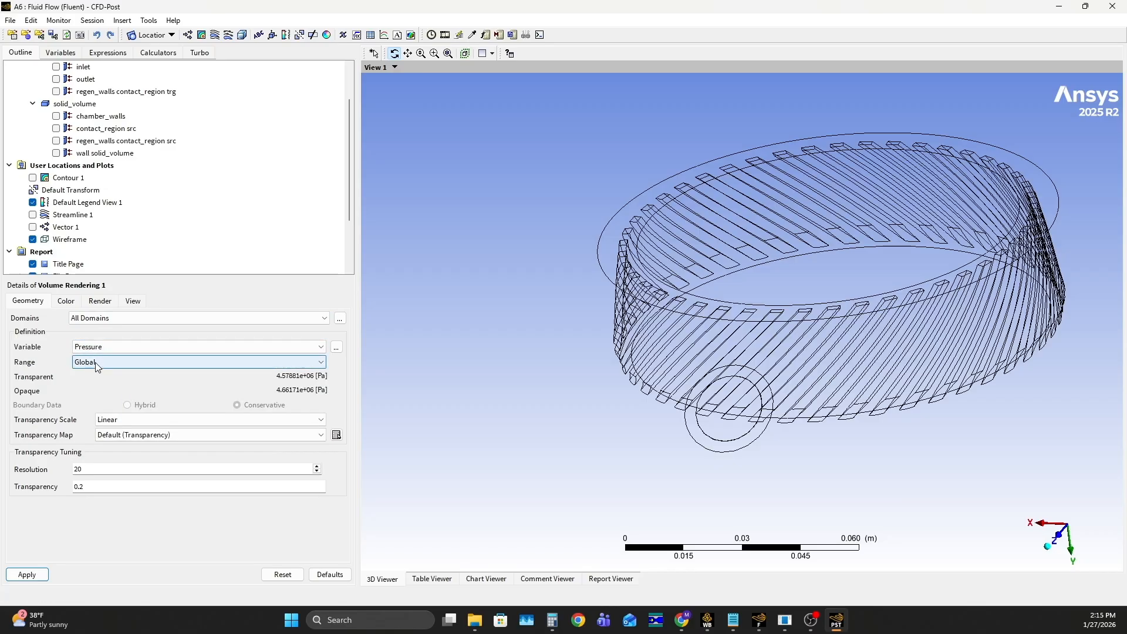
{"action": "left_click", "coordinate": [135, 367]}
{"action": "left_click", "coordinate": [114, 385]}
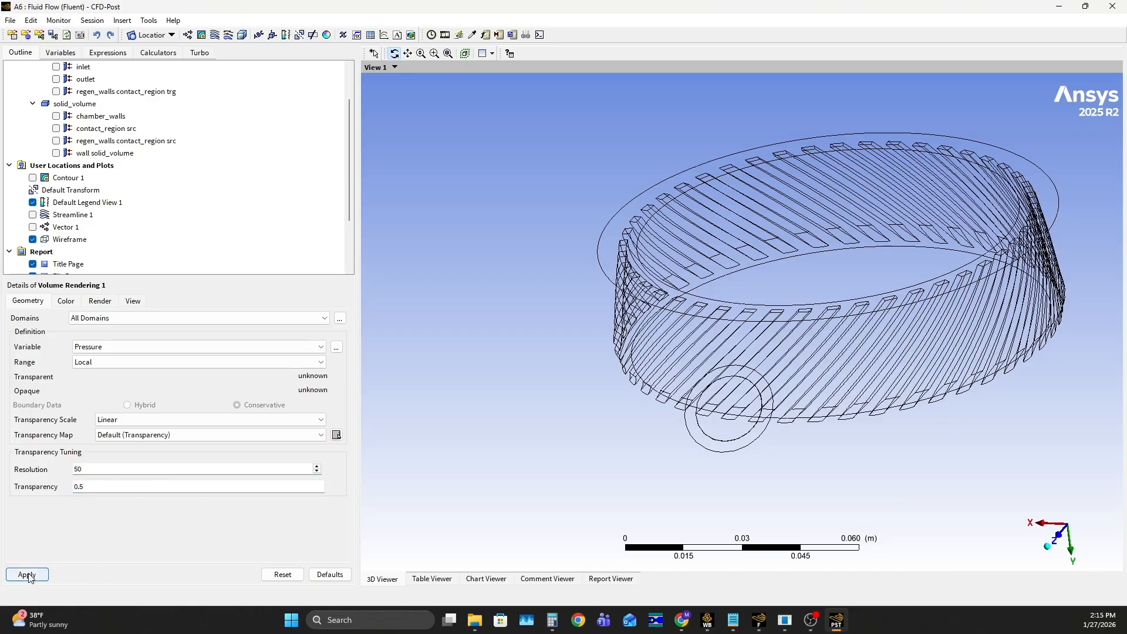
Examine the pressure volume rendering around the inlet, the manifold ring and the cooling channels
{"action": "left_click_drag", "start_coordinate": [687, 296], "coordinate": [818, 367]}
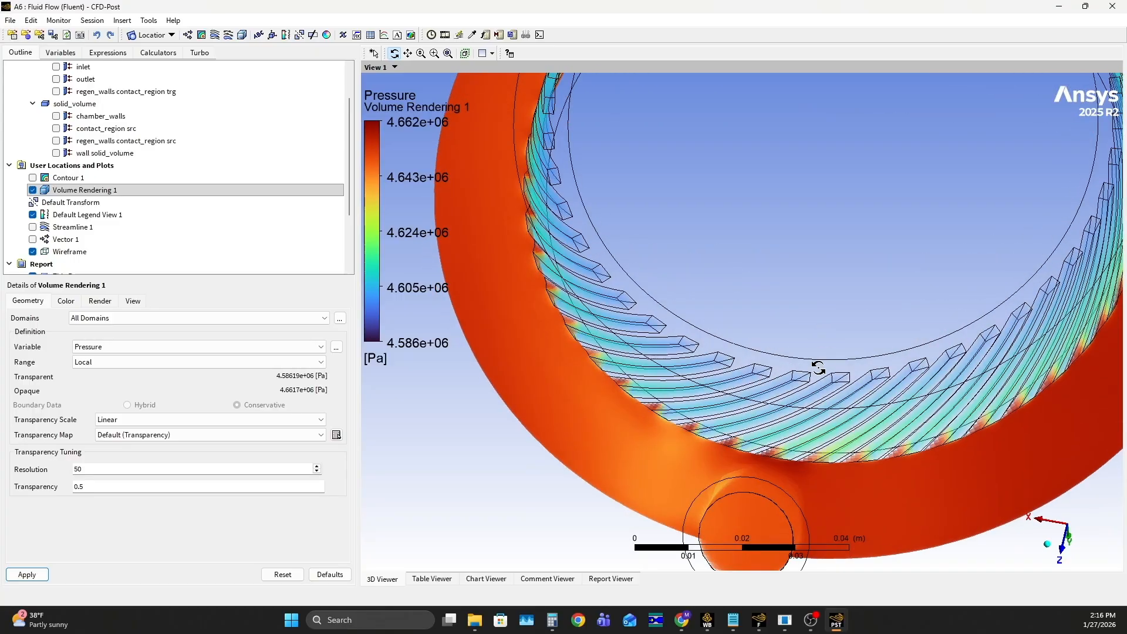
{"action": "scroll", "coordinate": [828, 384], "scroll_direction": "up", "scroll_amount": 5}
{"action": "left_click_drag", "start_coordinate": [782, 420], "coordinate": [667, 292]}
{"action": "scroll", "coordinate": [536, 392], "scroll_direction": "down", "scroll_amount": 8}
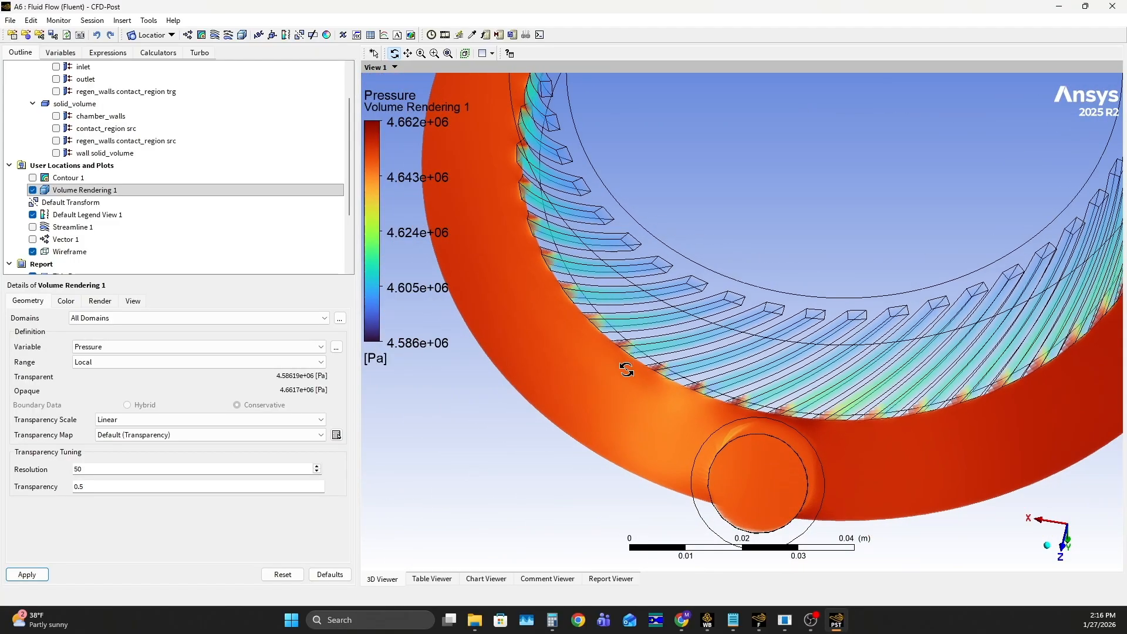
{"action": "left_click_drag", "start_coordinate": [759, 283], "coordinate": [842, 329]}
{"action": "left_click_drag", "start_coordinate": [843, 330], "coordinate": [839, 355]}
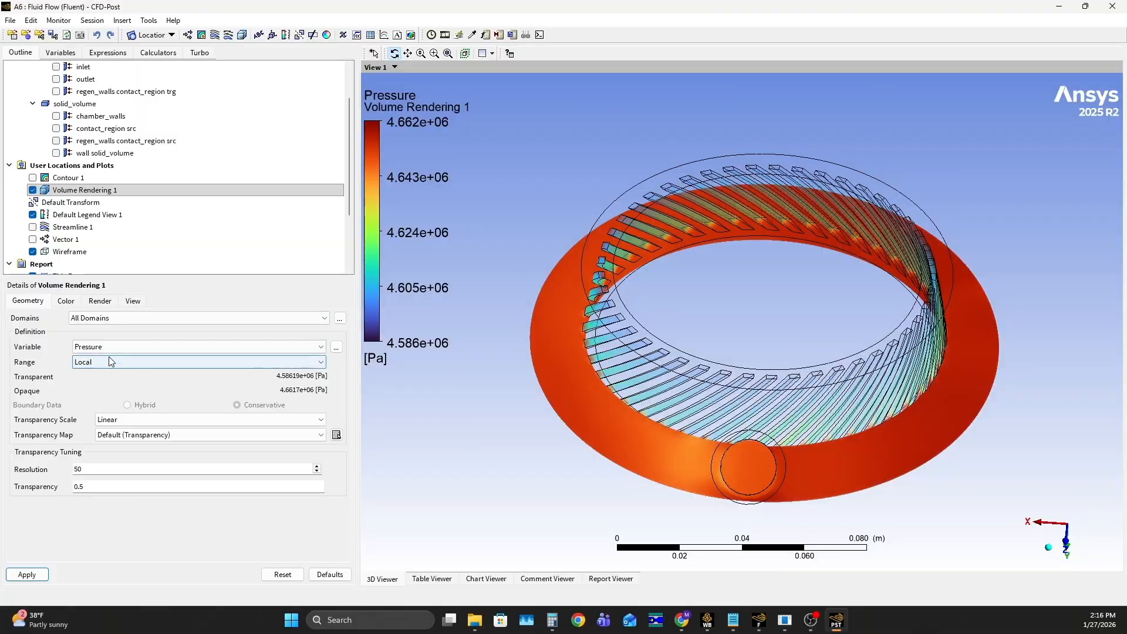
Change the volume rendering's variable to Temperature and apply it
{"action": "left_click", "coordinate": [110, 349]}
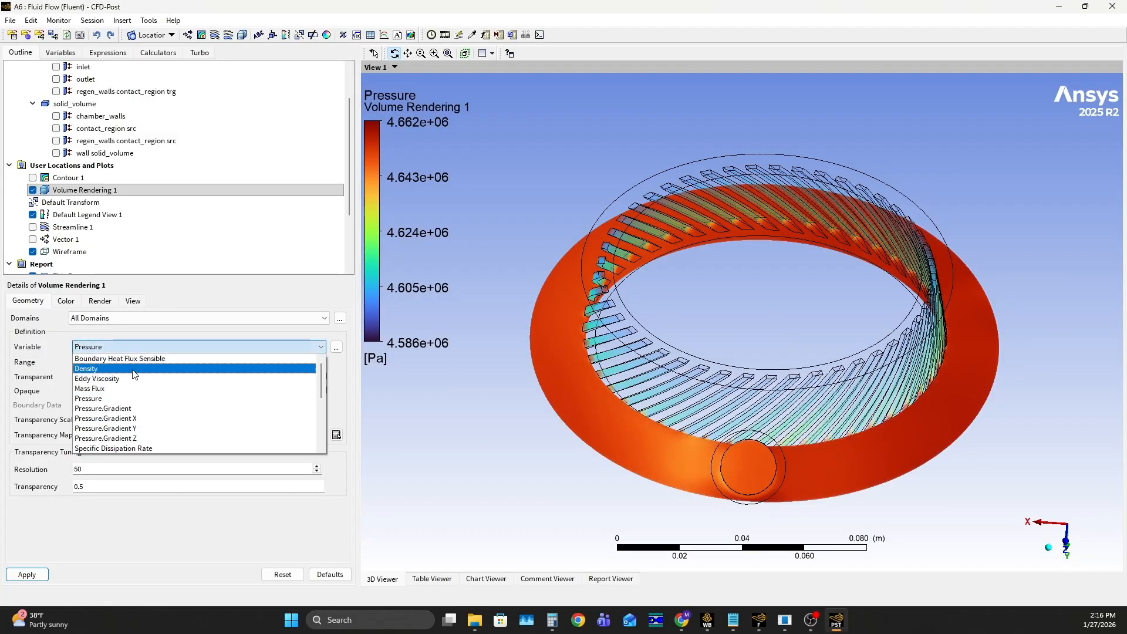
{"action": "scroll", "coordinate": [135, 374], "scroll_direction": "down", "scroll_amount": 3}
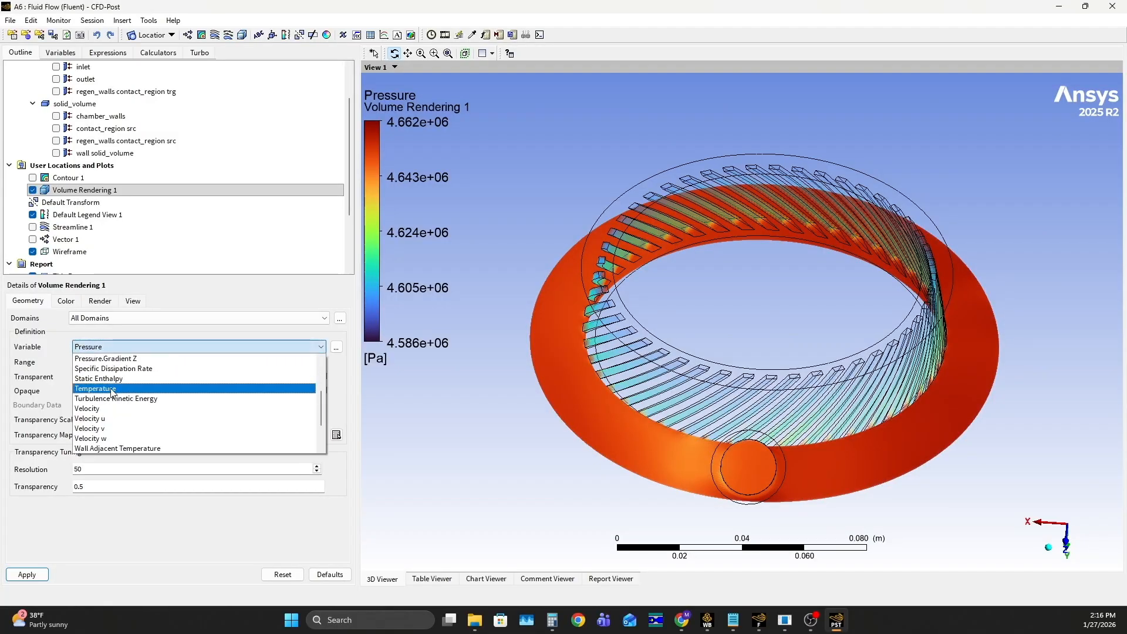
{"action": "scroll", "coordinate": [115, 390], "scroll_direction": "down", "scroll_amount": 2}
{"action": "scroll", "coordinate": [114, 390], "scroll_direction": "up", "scroll_amount": 1}
{"action": "left_click", "coordinate": [112, 380]}
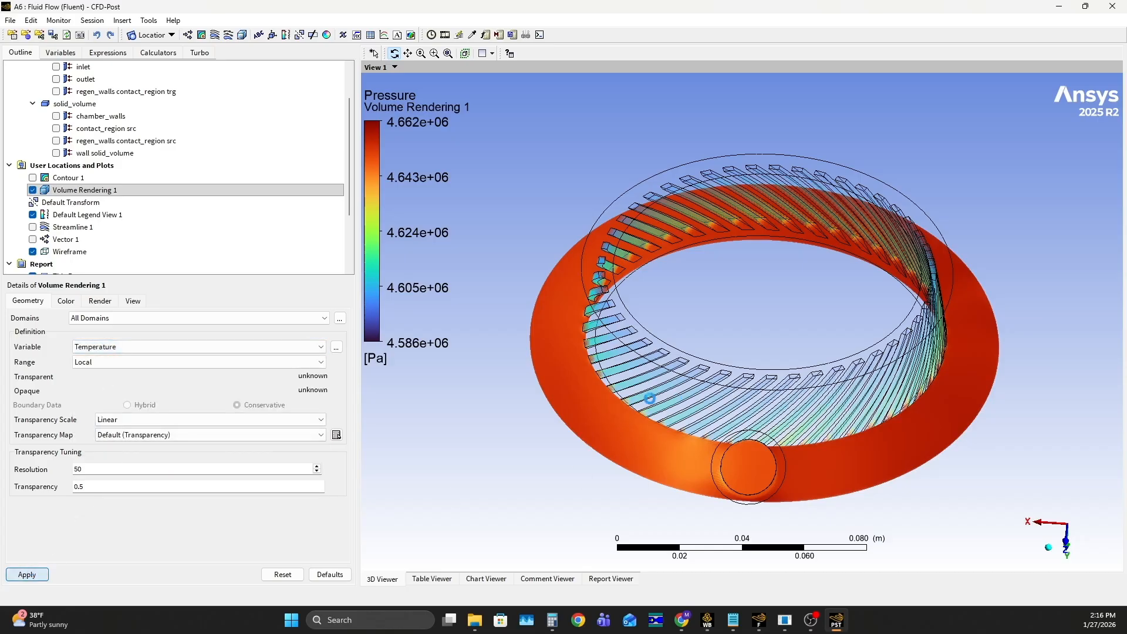
Examine the temperature volume rendering of the chamber wall, channels and manifold ring from above, close up and from the side
{"action": "left_click_drag", "start_coordinate": [526, 303], "coordinate": [712, 308]}
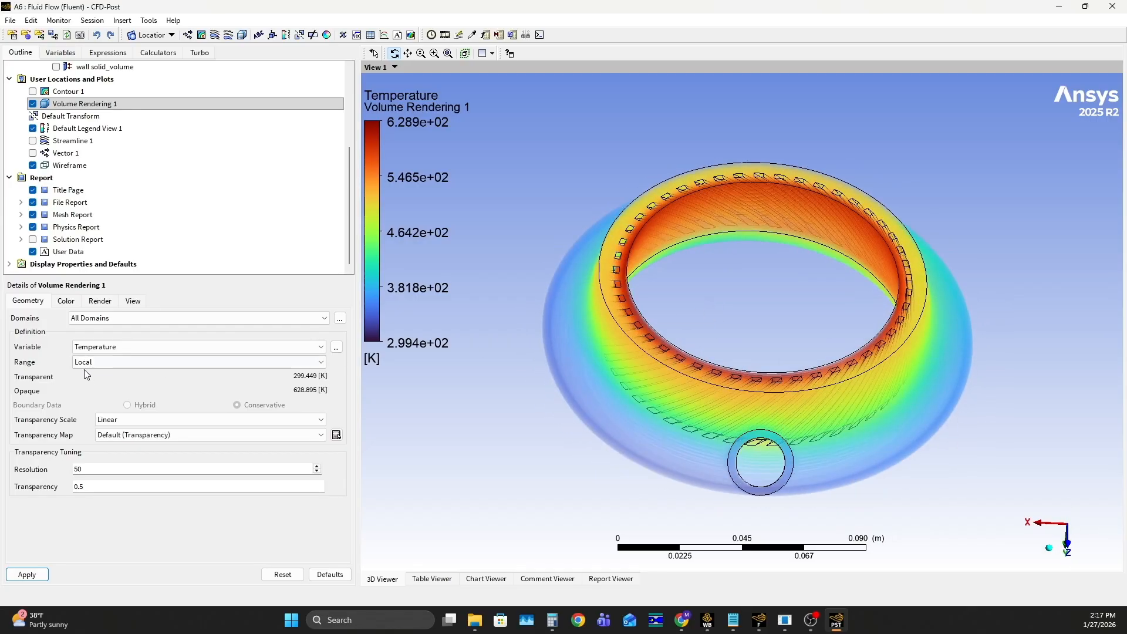
{"action": "scroll", "coordinate": [857, 365], "scroll_direction": "up", "scroll_amount": 4}
{"action": "left_click_drag", "start_coordinate": [857, 365], "coordinate": [725, 440]}
{"action": "scroll", "coordinate": [820, 219], "scroll_direction": "up", "scroll_amount": 4}
{"action": "mouse_move", "coordinate": [820, 219]}
{"action": "left_mouse_down"}
{"action": "mouse_move", "coordinate": [820, 290]}
{"action": "mouse_move", "coordinate": [817, 219]}
{"action": "left_mouse_up"}
{"action": "scroll", "coordinate": [818, 219], "scroll_direction": "down", "scroll_amount": 3}
{"action": "left_click_drag", "start_coordinate": [827, 262], "coordinate": [751, 244]}
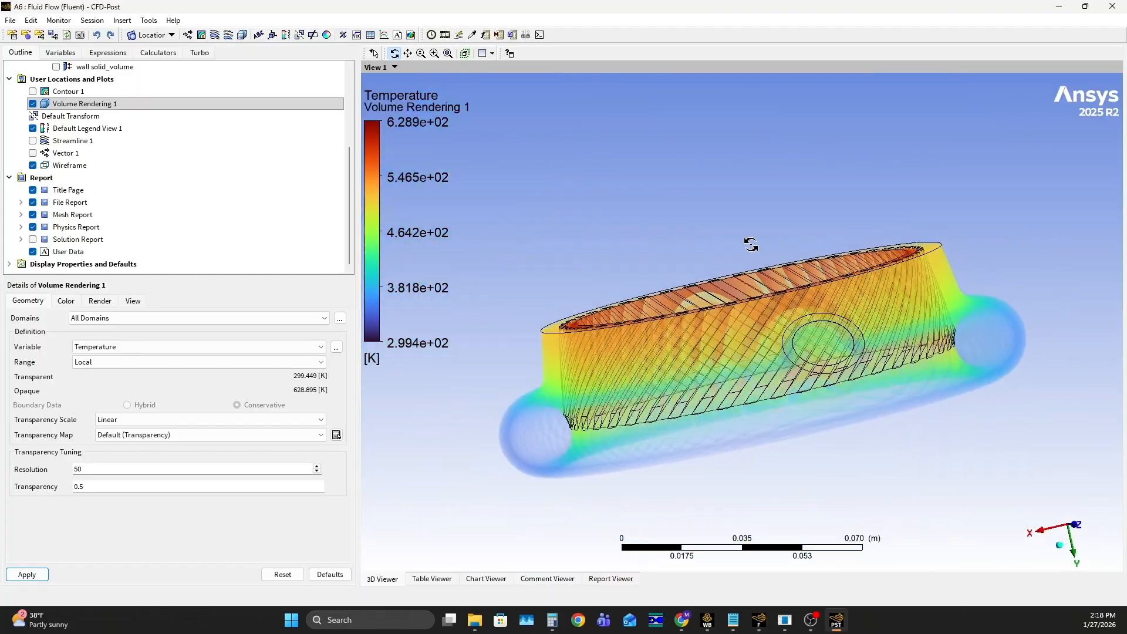
{"action": "left_click_drag", "start_coordinate": [730, 283], "coordinate": [728, 323]}
{"action": "left_click_drag", "start_coordinate": [773, 283], "coordinate": [816, 272]}
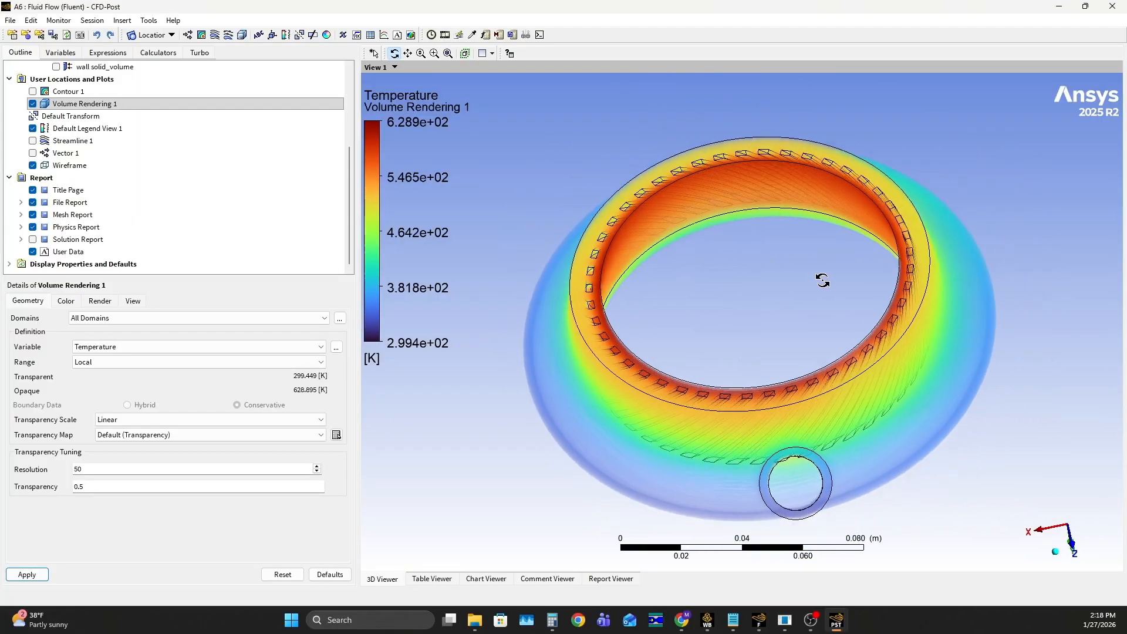